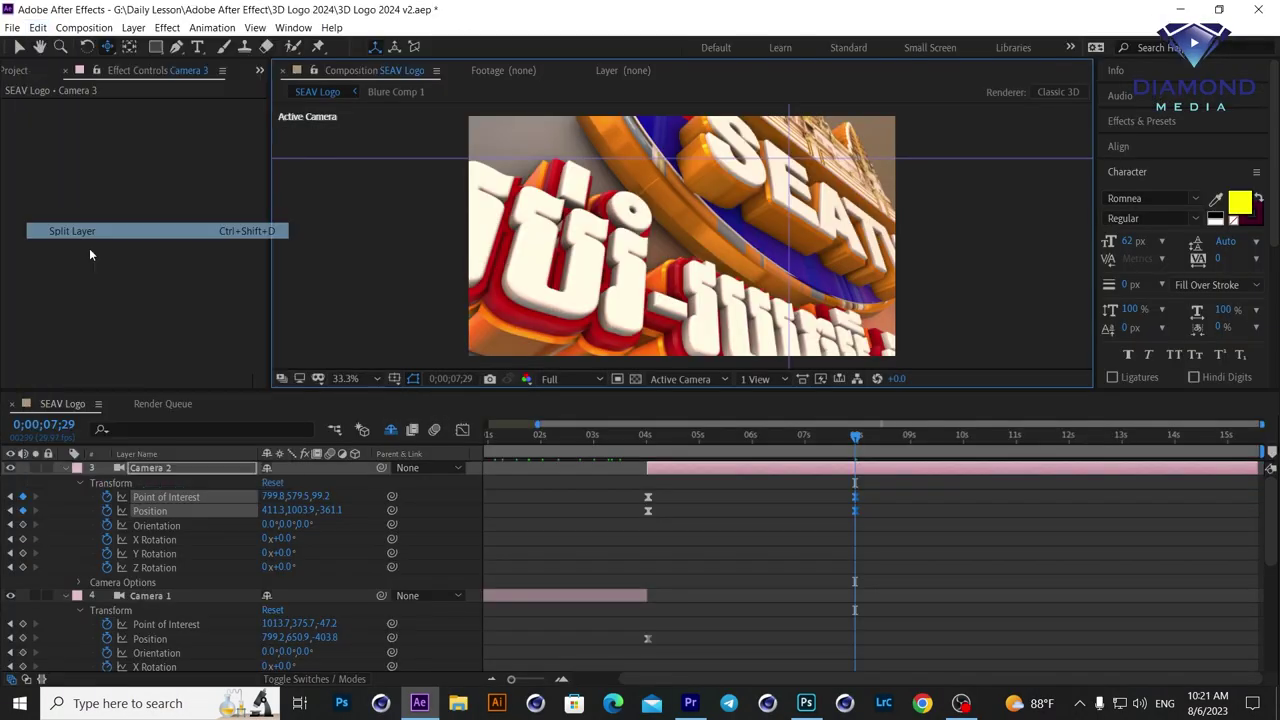
# Step: Orbit the camera around the logo and add a Camera 3 Position keyframe near 10 seconds
pyautogui.click(89, 233)
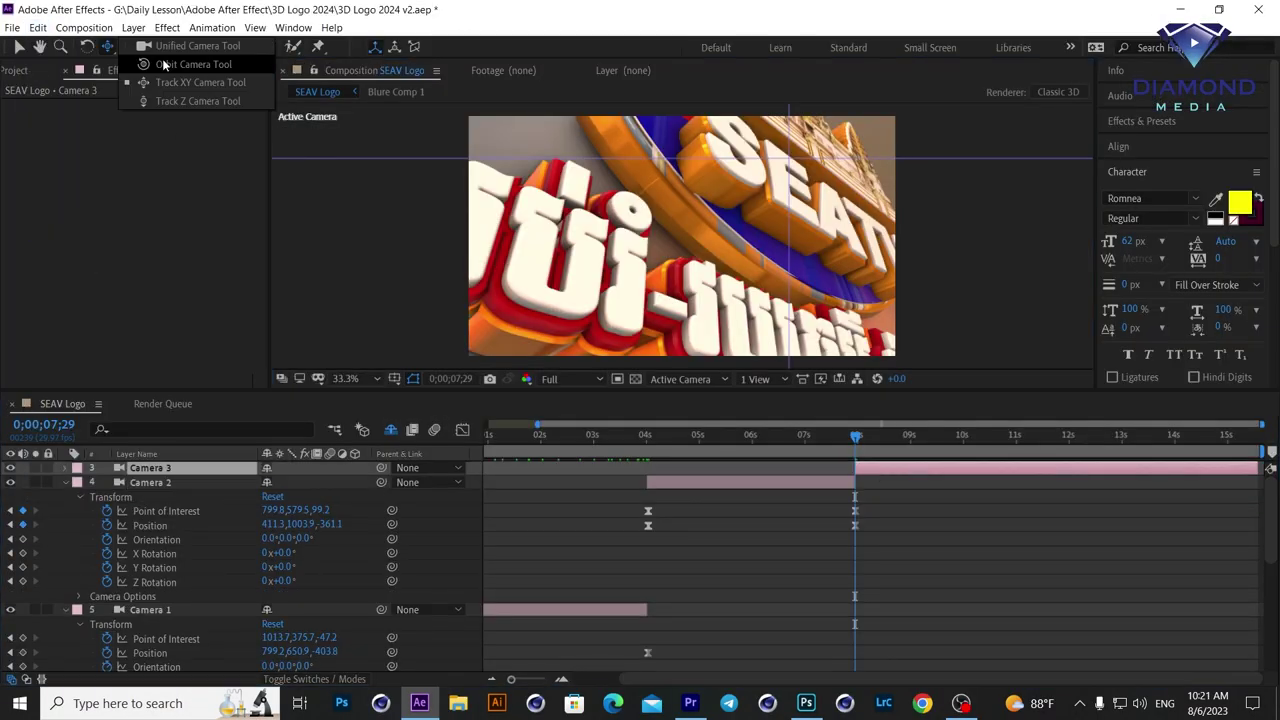
pyautogui.moveTo(700, 250); pyautogui.dragTo(757, 285)
pyautogui.click(66, 467)
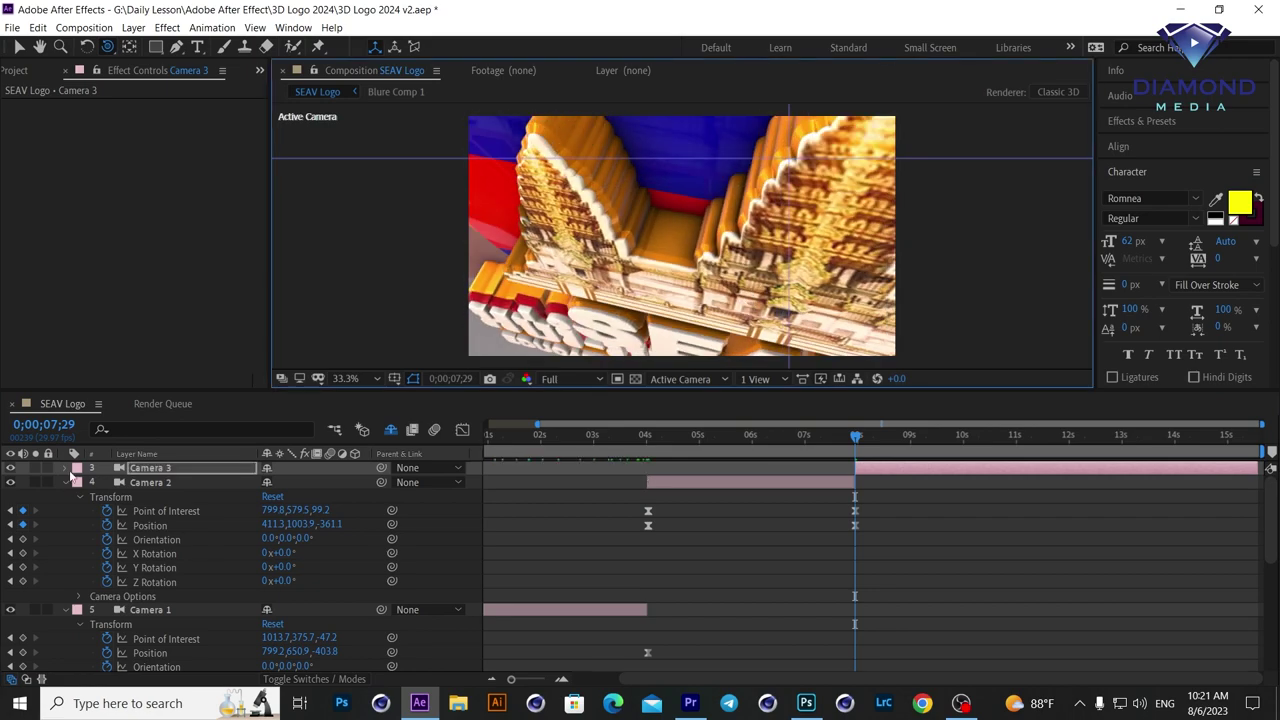
pyautogui.click(80, 482)
pyautogui.click(1011, 435)
# Step: Orbit Camera 3 to frame the temple and SEAT text, moving to 10;11
pyautogui.moveTo(290, 510); pyautogui.dragTo(332, 482)
pyautogui.moveTo(640, 240); pyautogui.dragTo(720, 260)
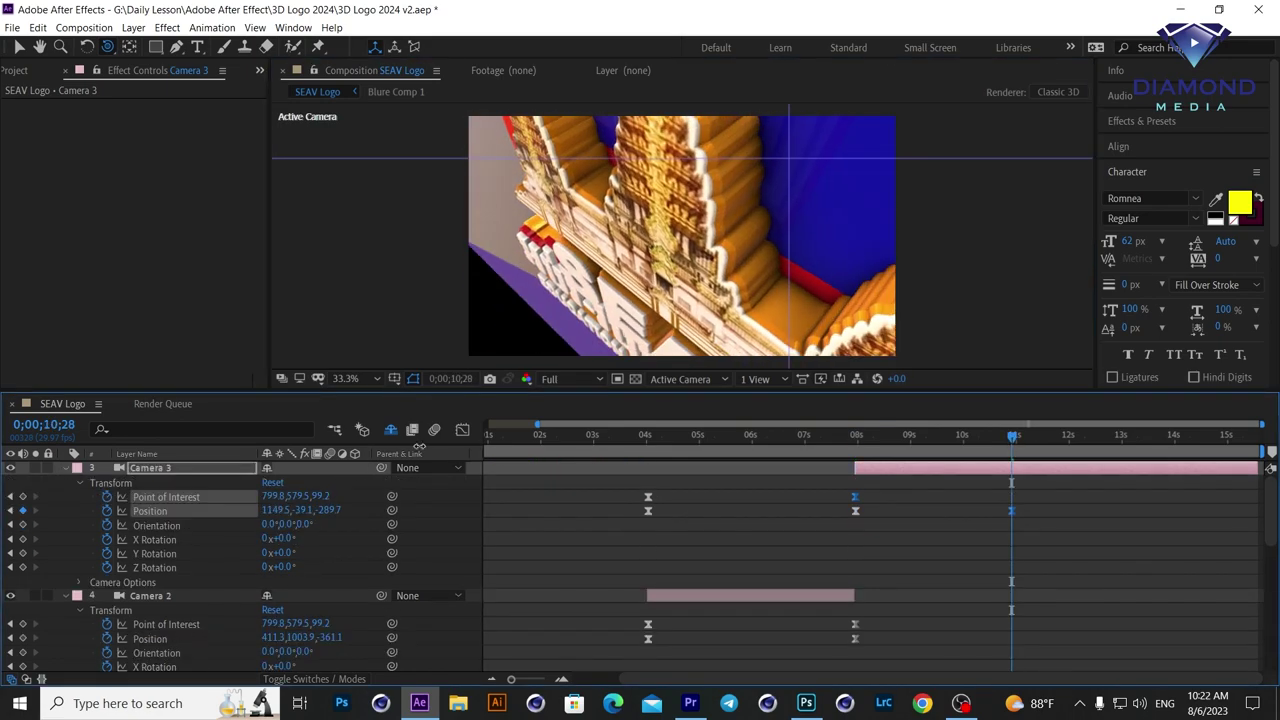
pyautogui.click(985, 433)
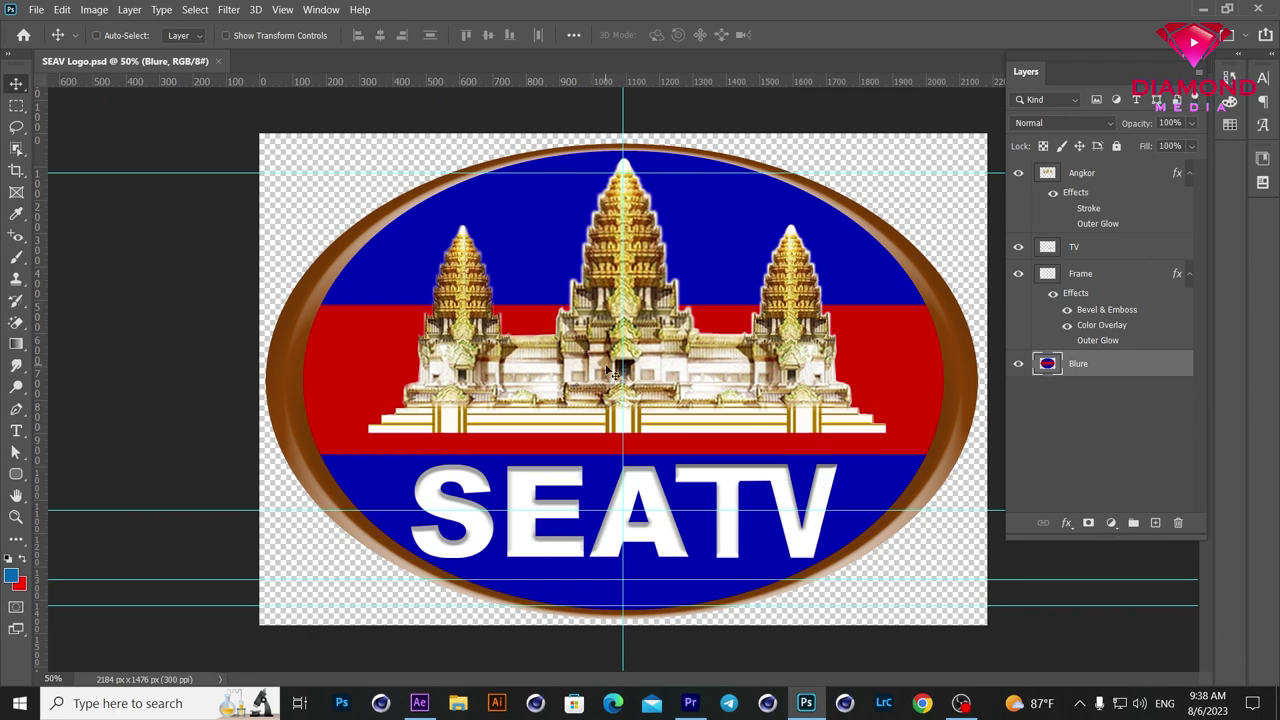
pyautogui.click(1016, 366)
pyautogui.click(1017, 365)
pyautogui.click(1017, 274)
pyautogui.click(1019, 364)
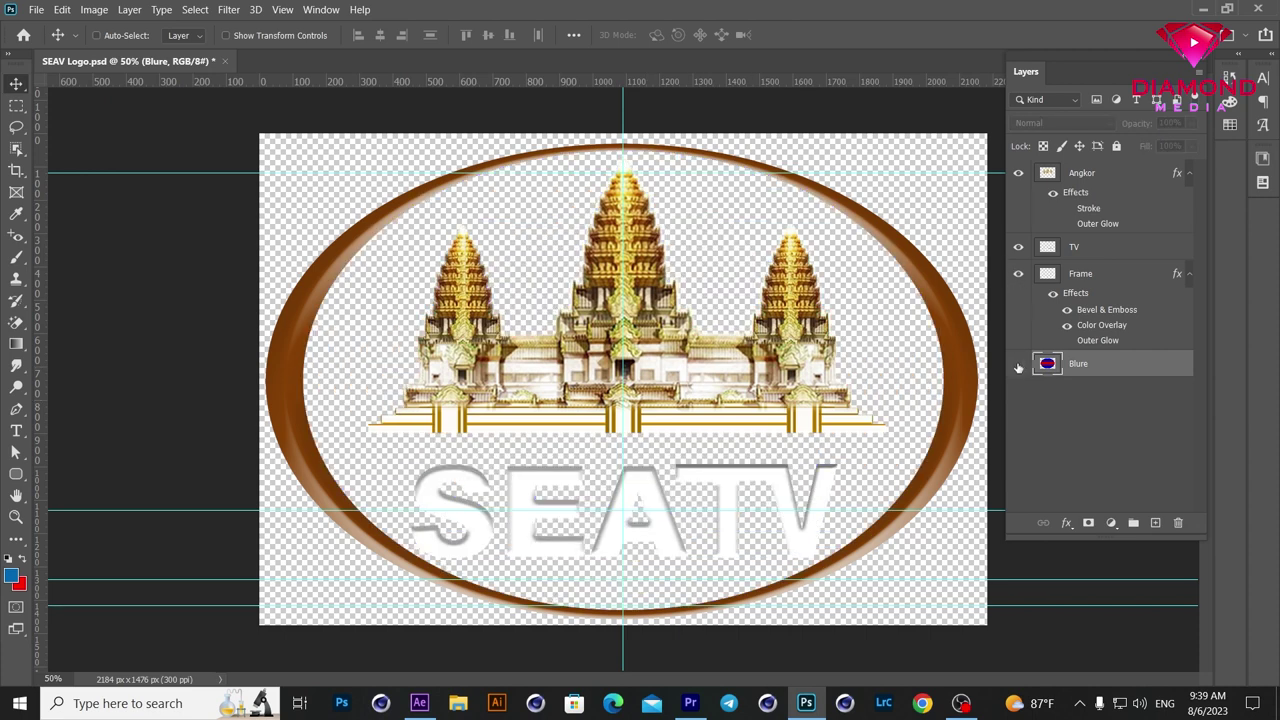
pyautogui.click(1018, 365)
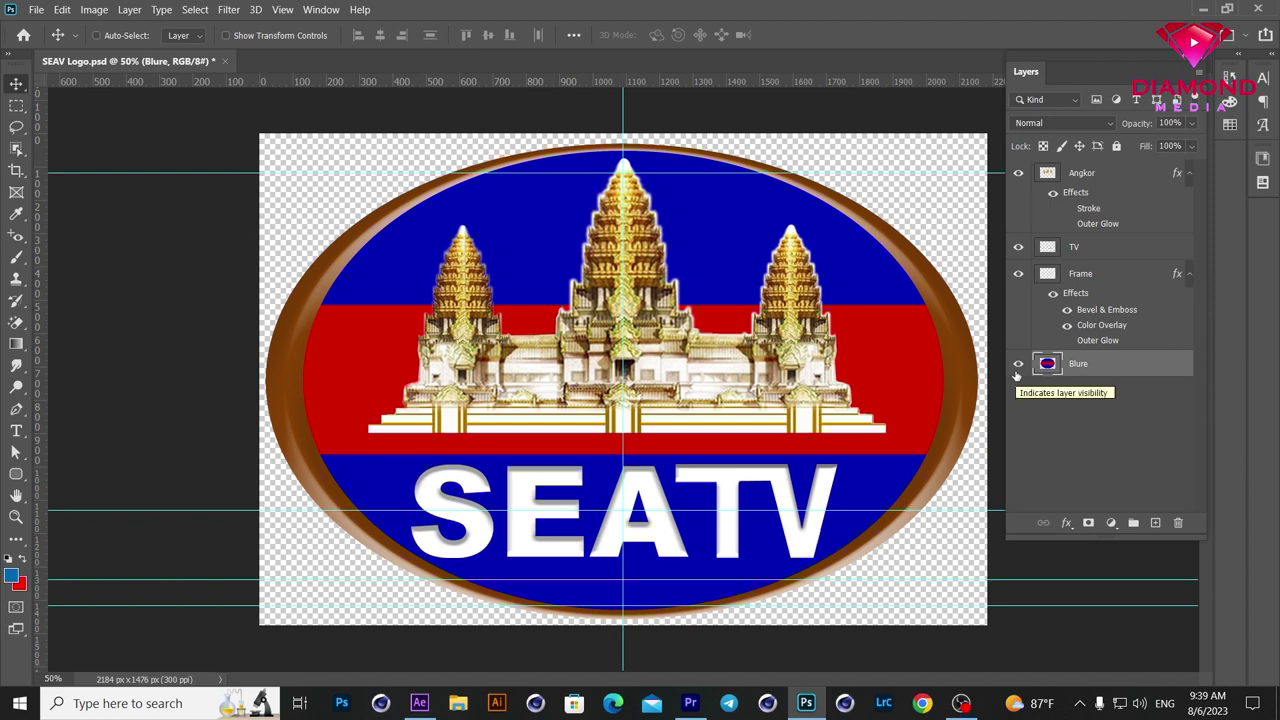
# Step: Save the logo locally as the Photoshop file 'SEAV Logo' with Maximize Compatibility
pyautogui.click(38, 12)
pyautogui.click(100, 205)
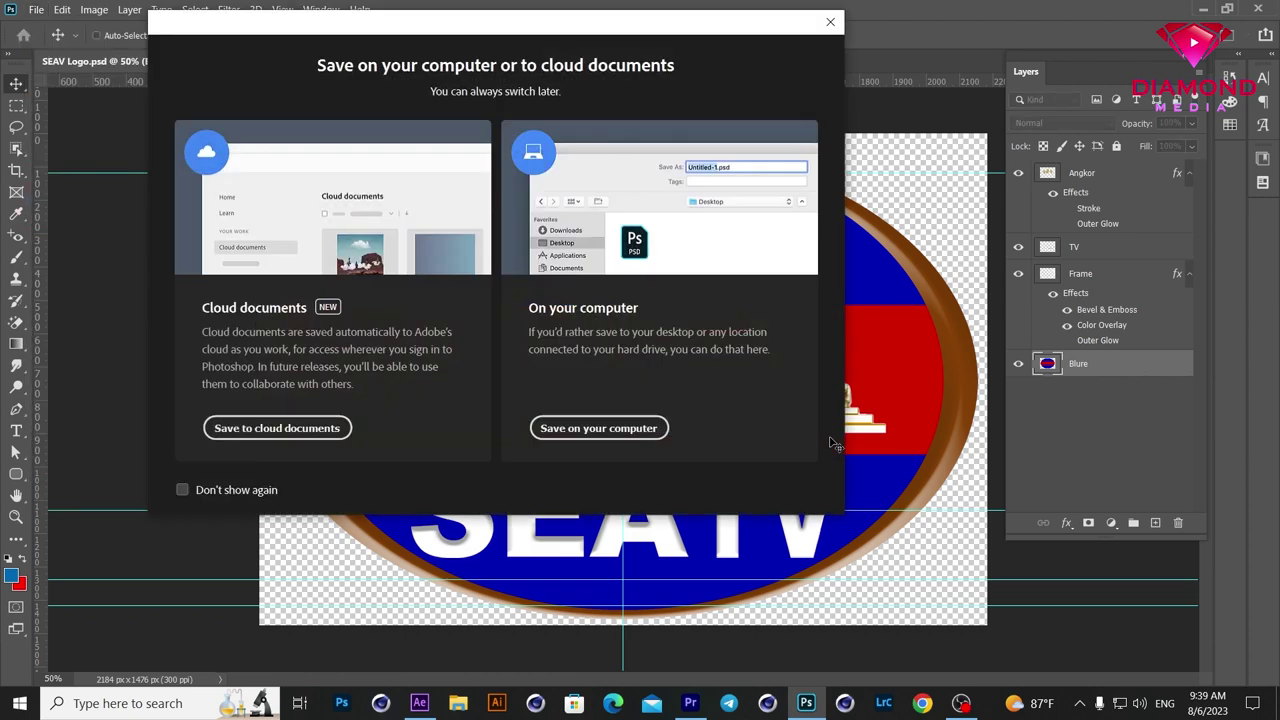
pyautogui.click(588, 436)
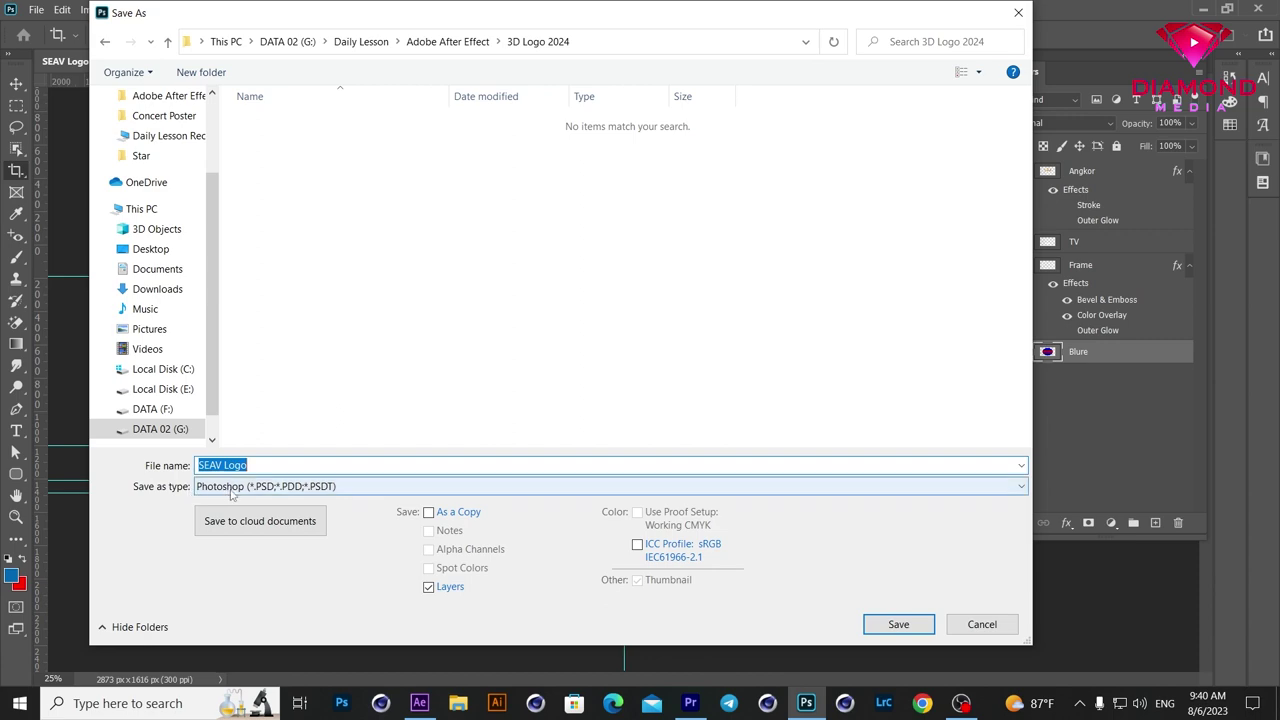
pyautogui.click(893, 627)
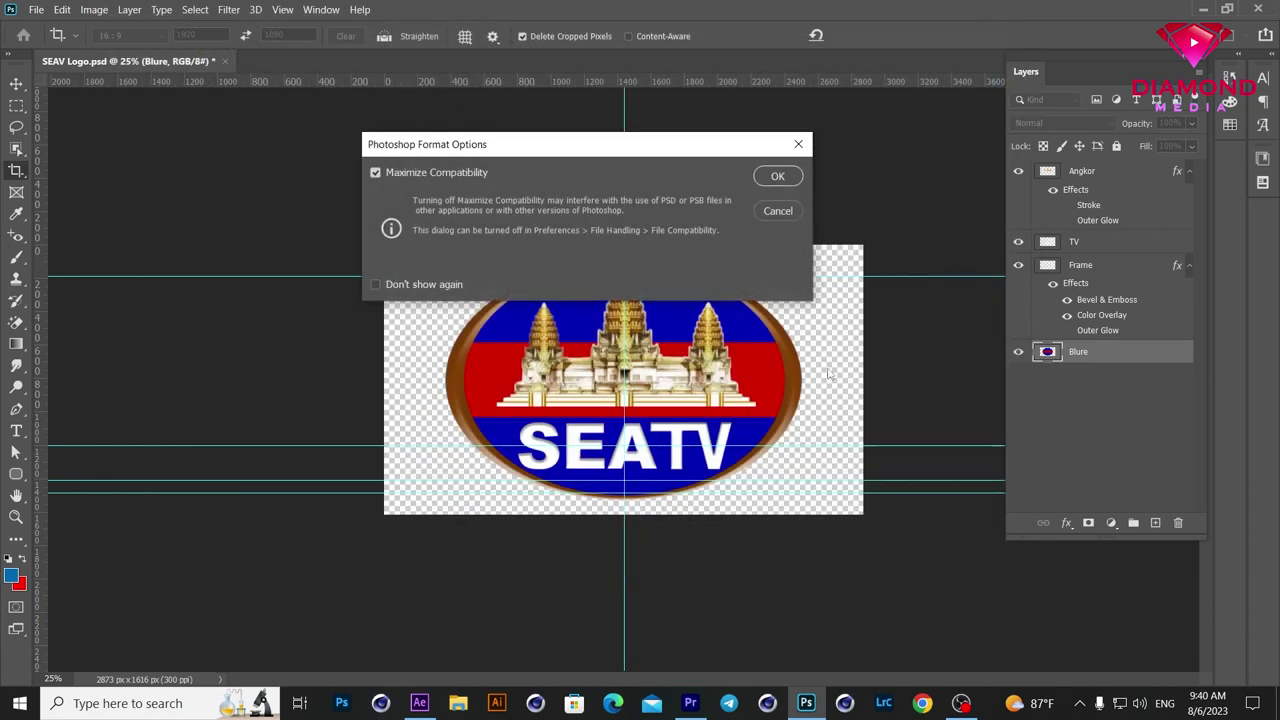
pyautogui.click(779, 178)
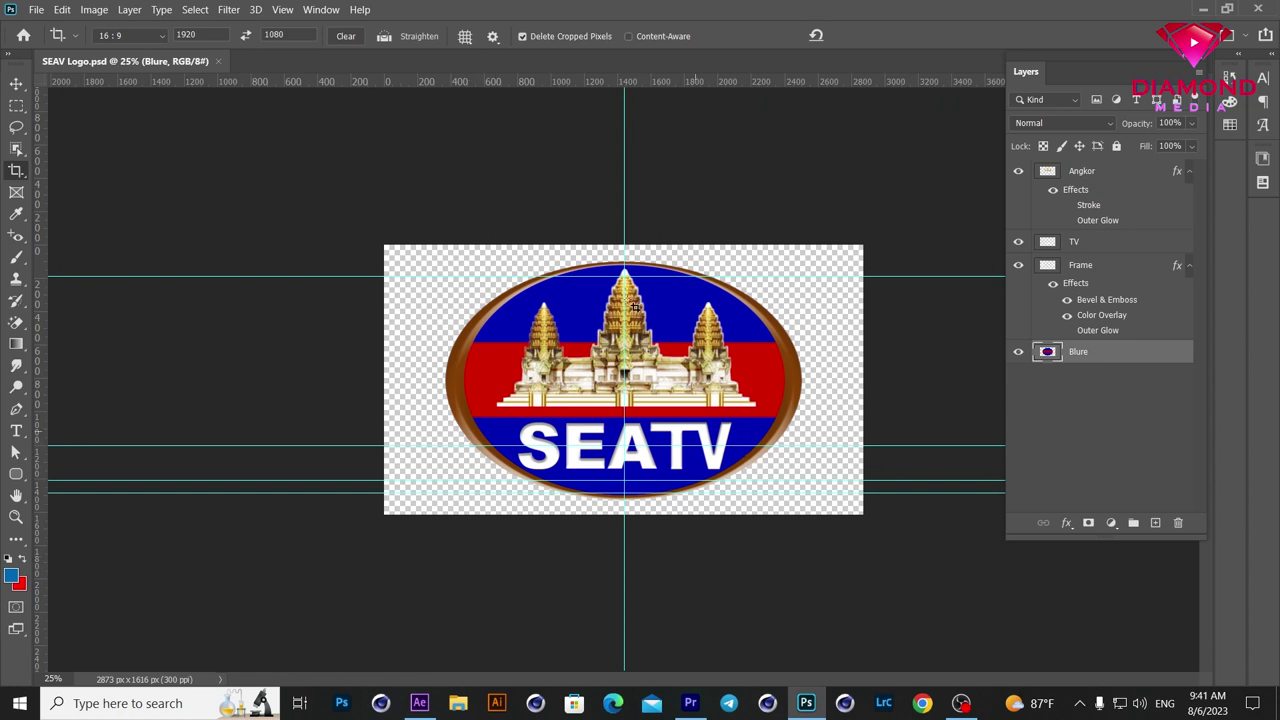
# Step: Zoom the canvas to 33.3% and hide the Blure, Frame and TV layers
pyautogui.hotkey('ctrl', '+')
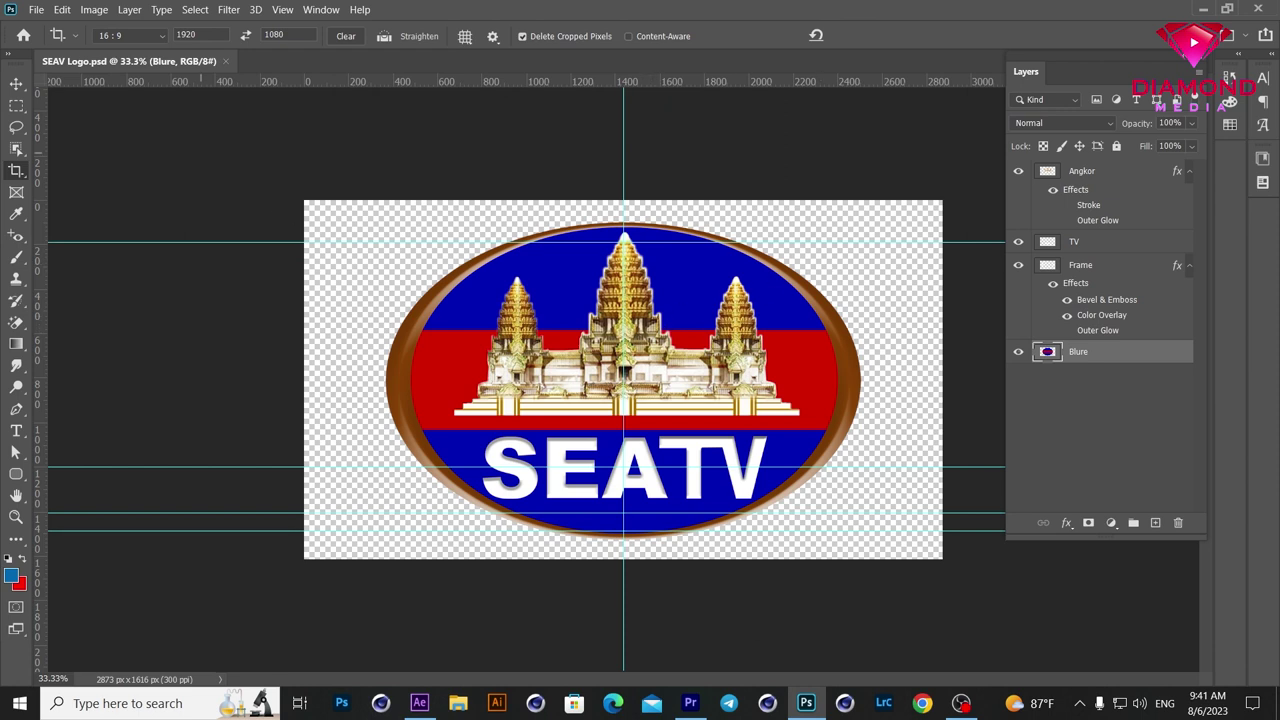
pyautogui.press('v')
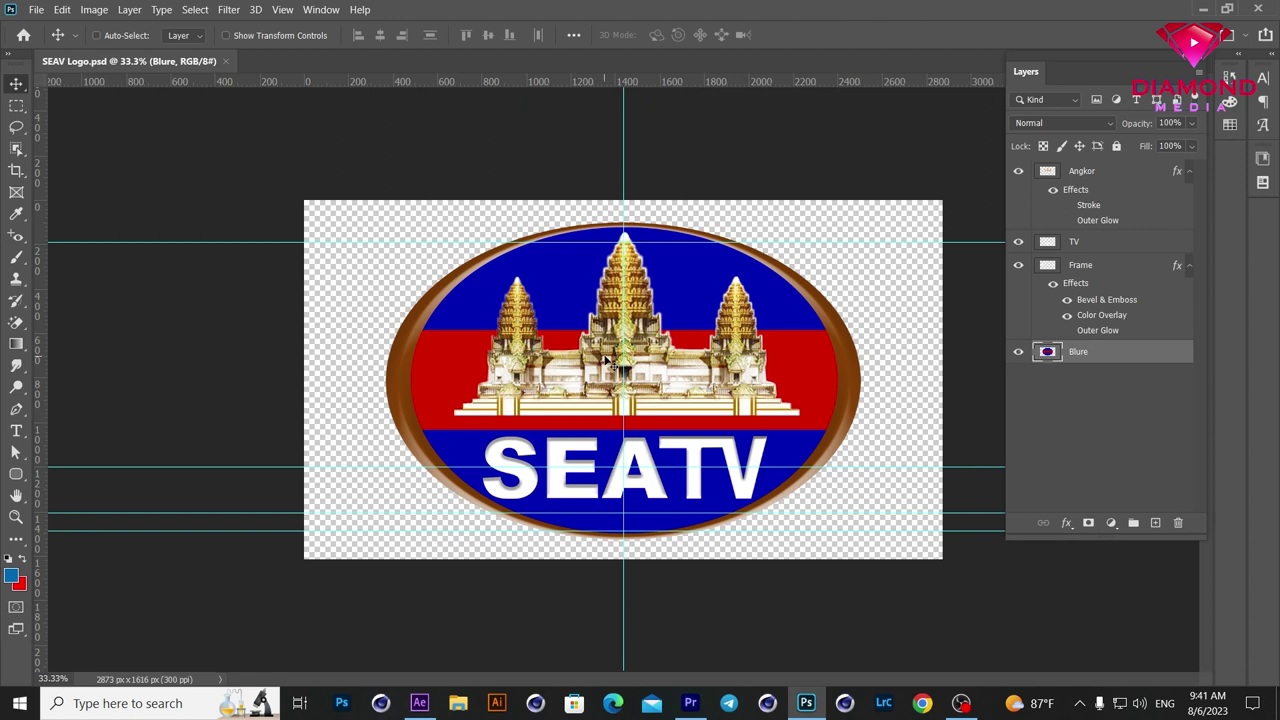
pyautogui.moveTo(1019, 351); pyautogui.dragTo(1005, 234)
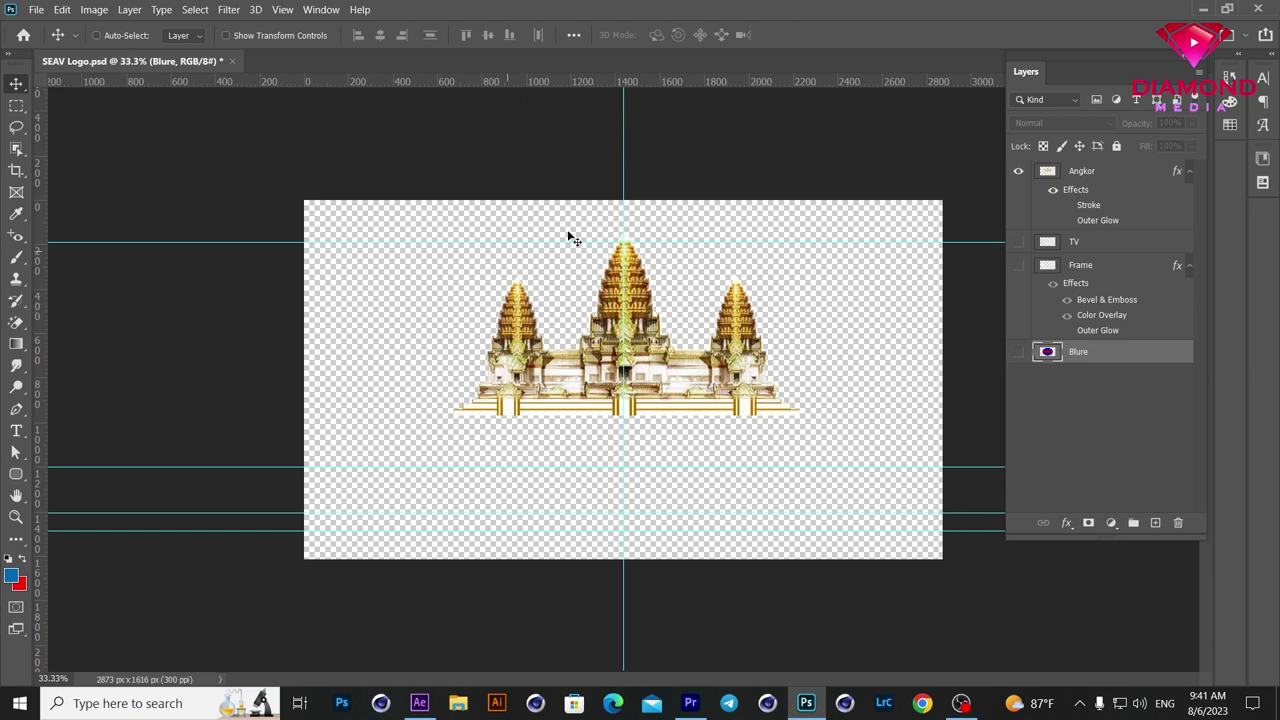
# Step: Trim transparent pixels around the Angkor temple to 1555 x 828 px, then begin Save As
pyautogui.click(91, 12)
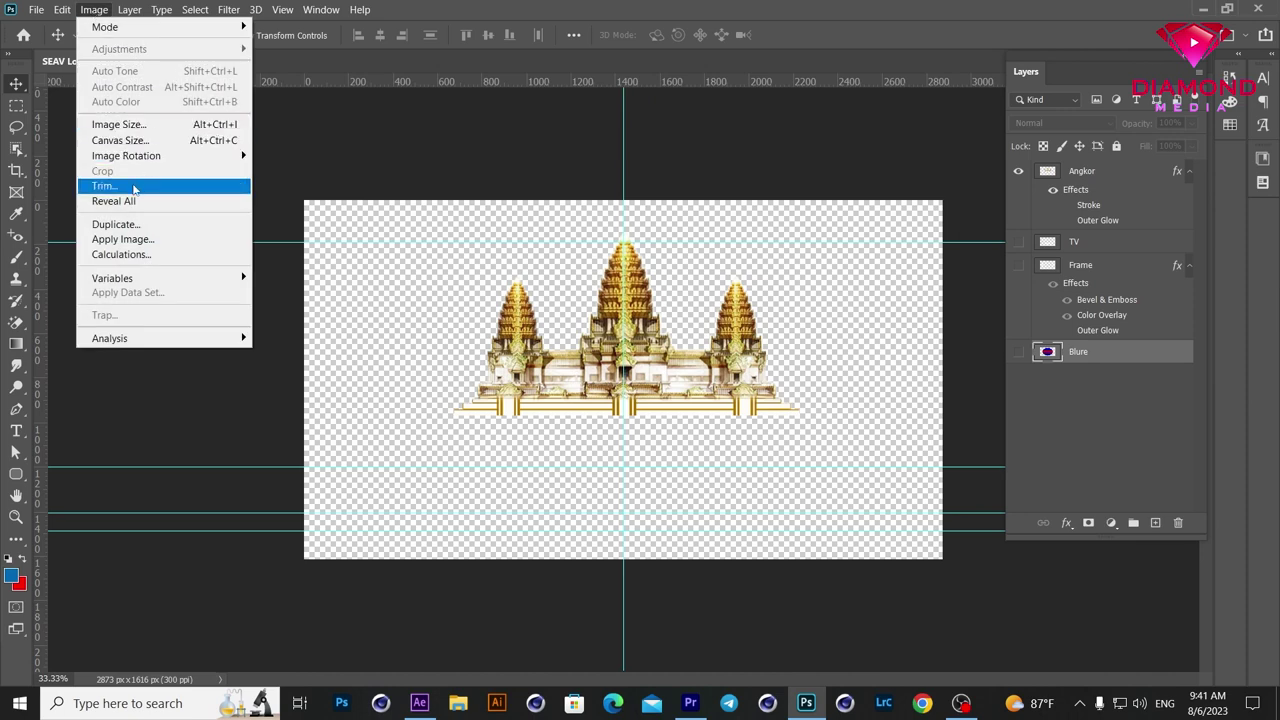
pyautogui.click(104, 186)
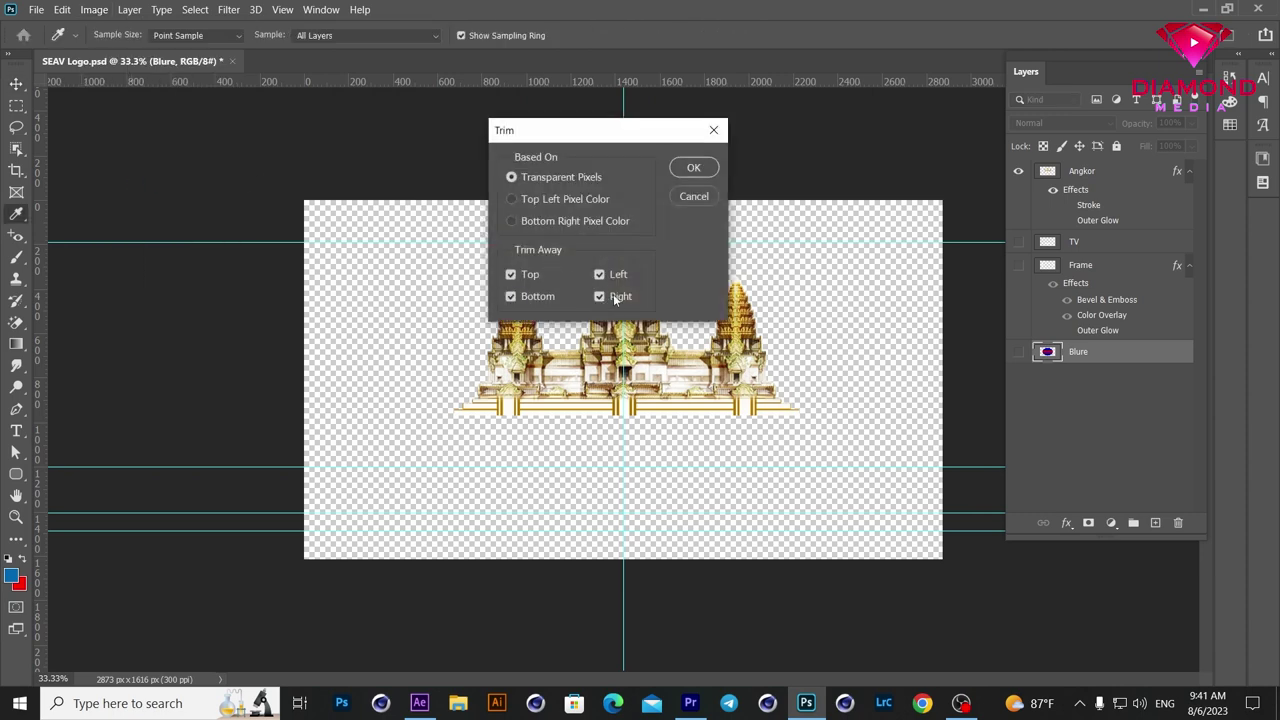
pyautogui.click(693, 168)
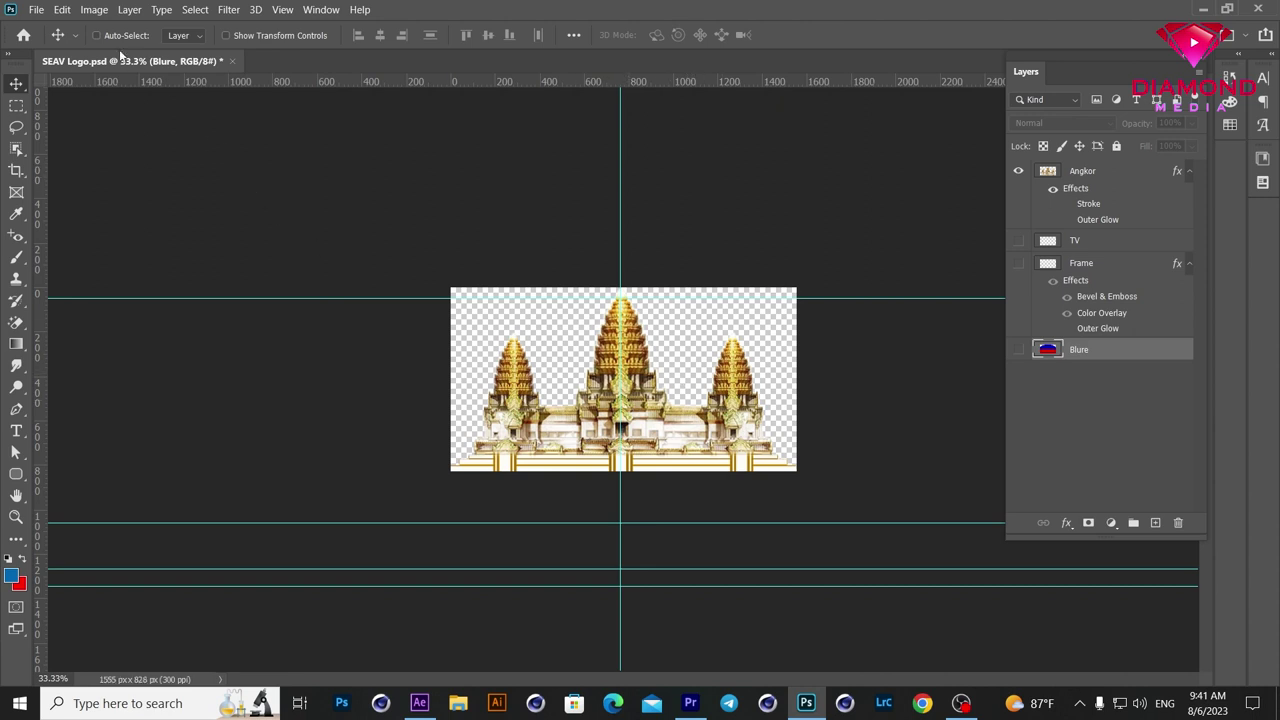
pyautogui.click(36, 10)
pyautogui.click(90, 208)
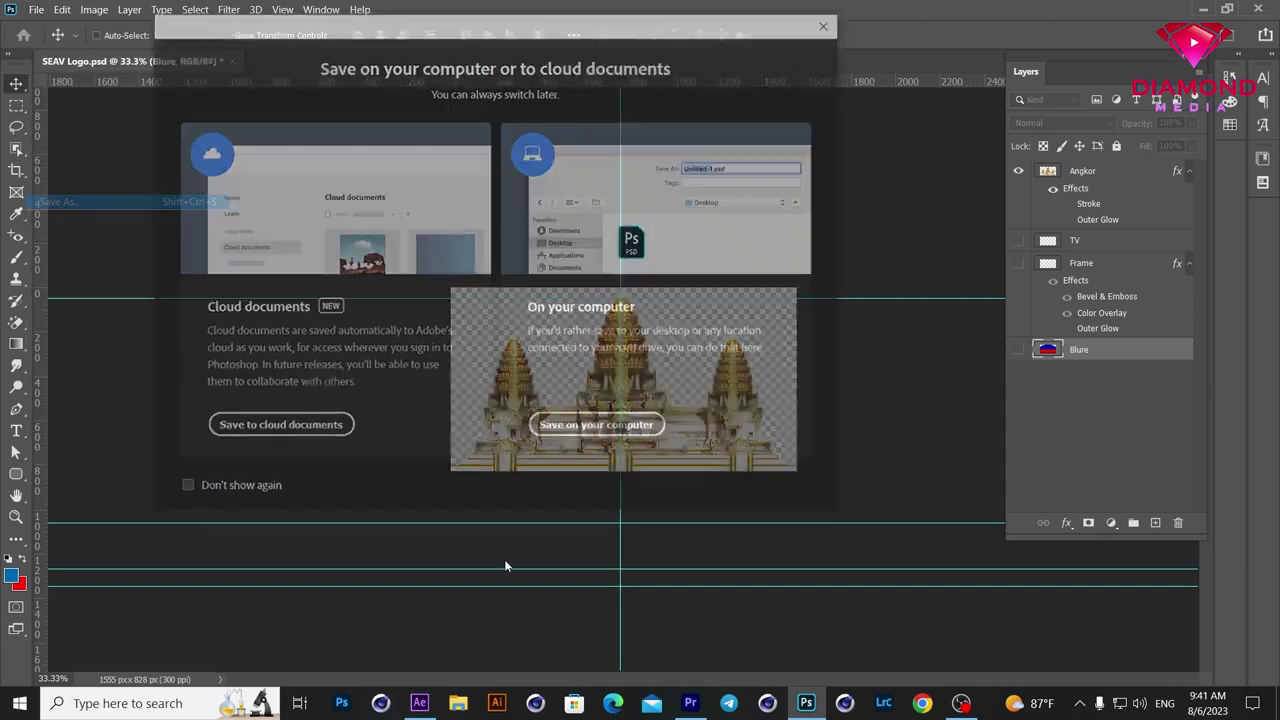
# Step: Save the trimmed temple as PNG 'Angkor Texture', restore the 2873 x 1616 canvas, hide Angkor
pyautogui.click(593, 430)
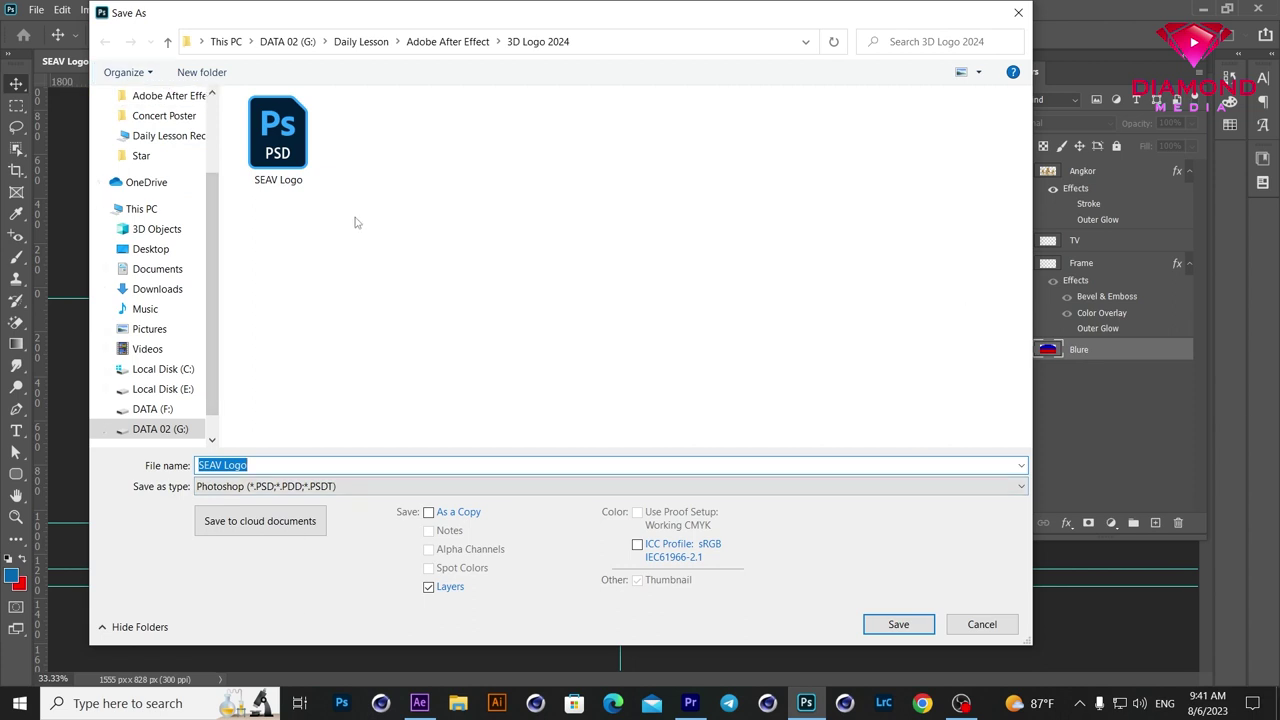
pyautogui.click(258, 486)
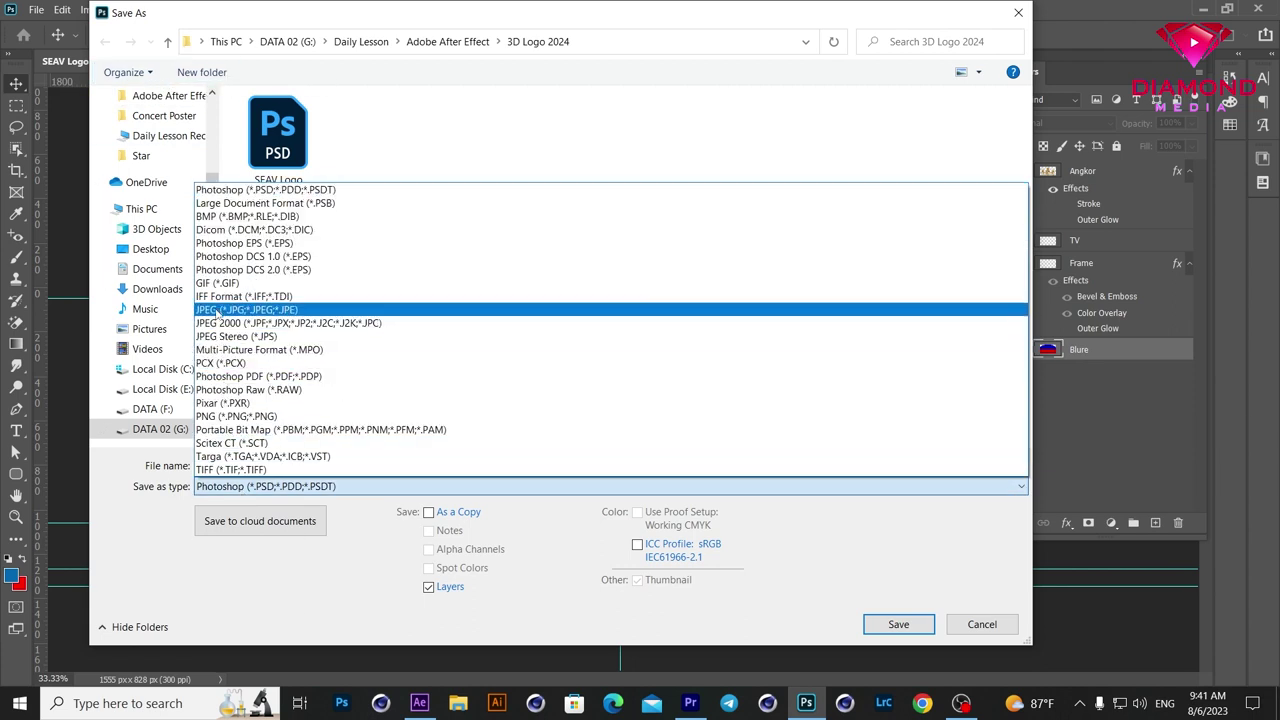
pyautogui.click(226, 416)
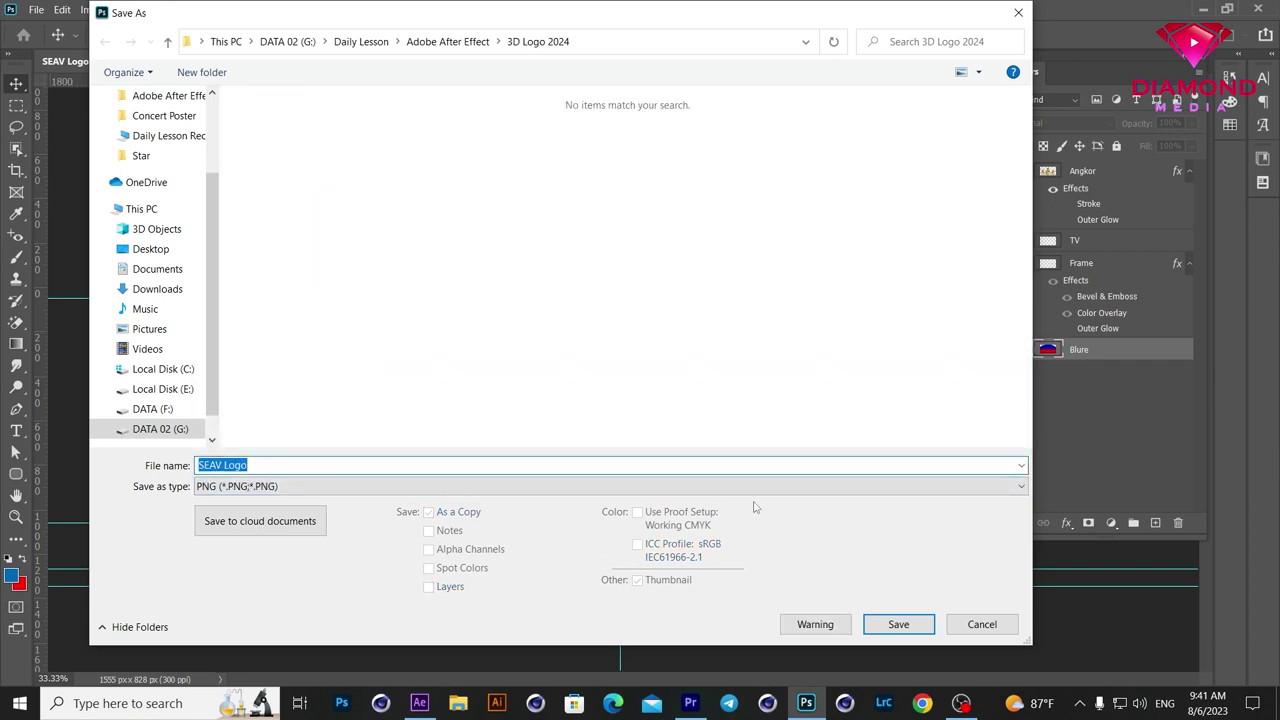
pyautogui.write('Angkor Texture')
pyautogui.click(890, 624)
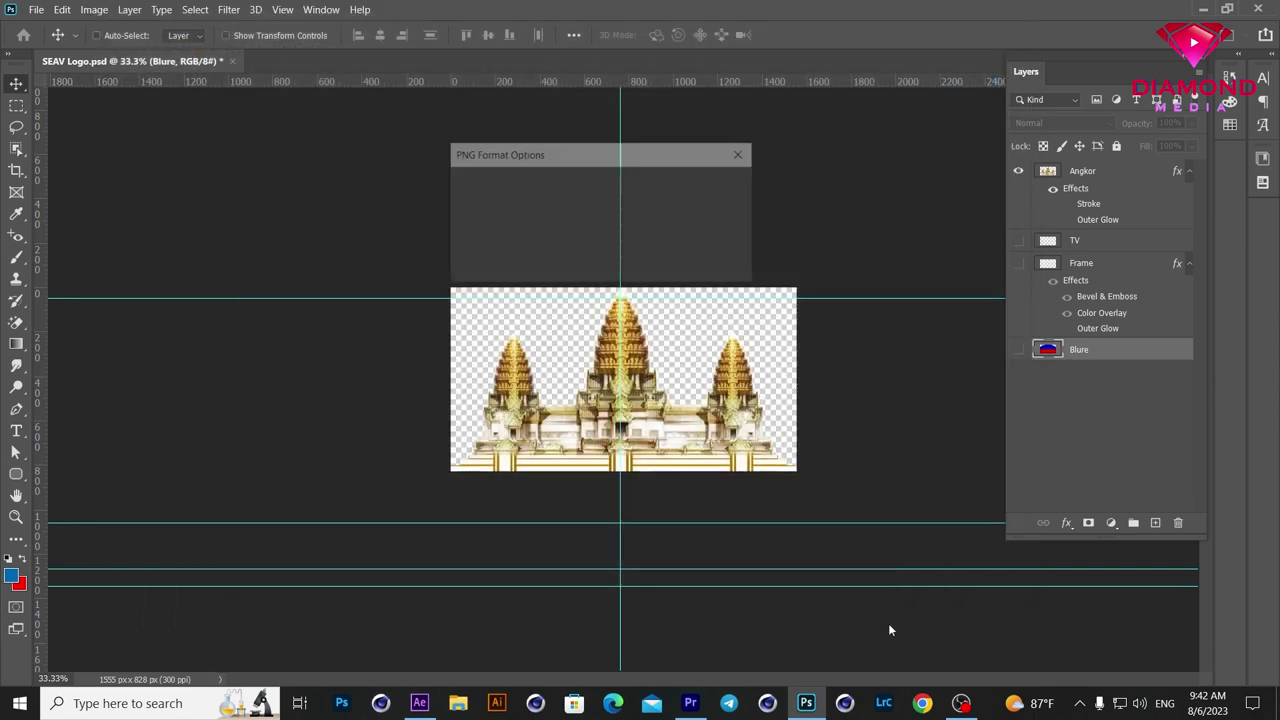
pyautogui.click(701, 190)
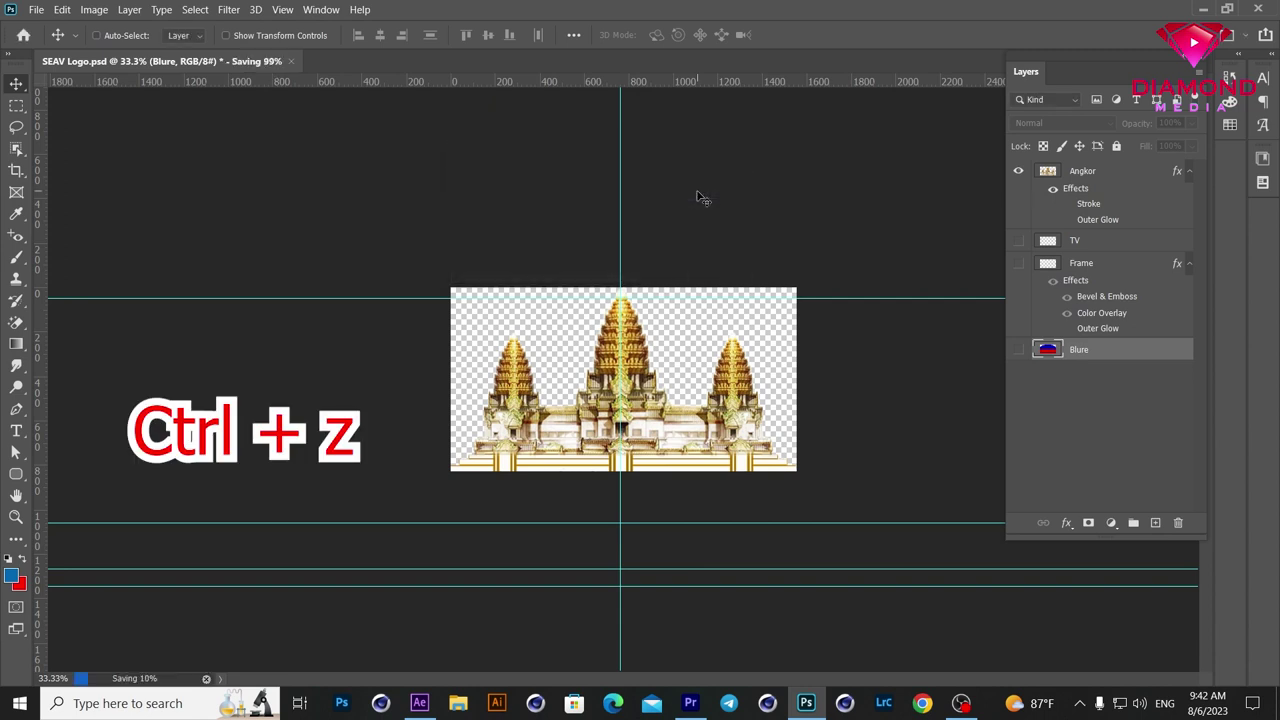
pyautogui.hotkey('ctrl', 'z')
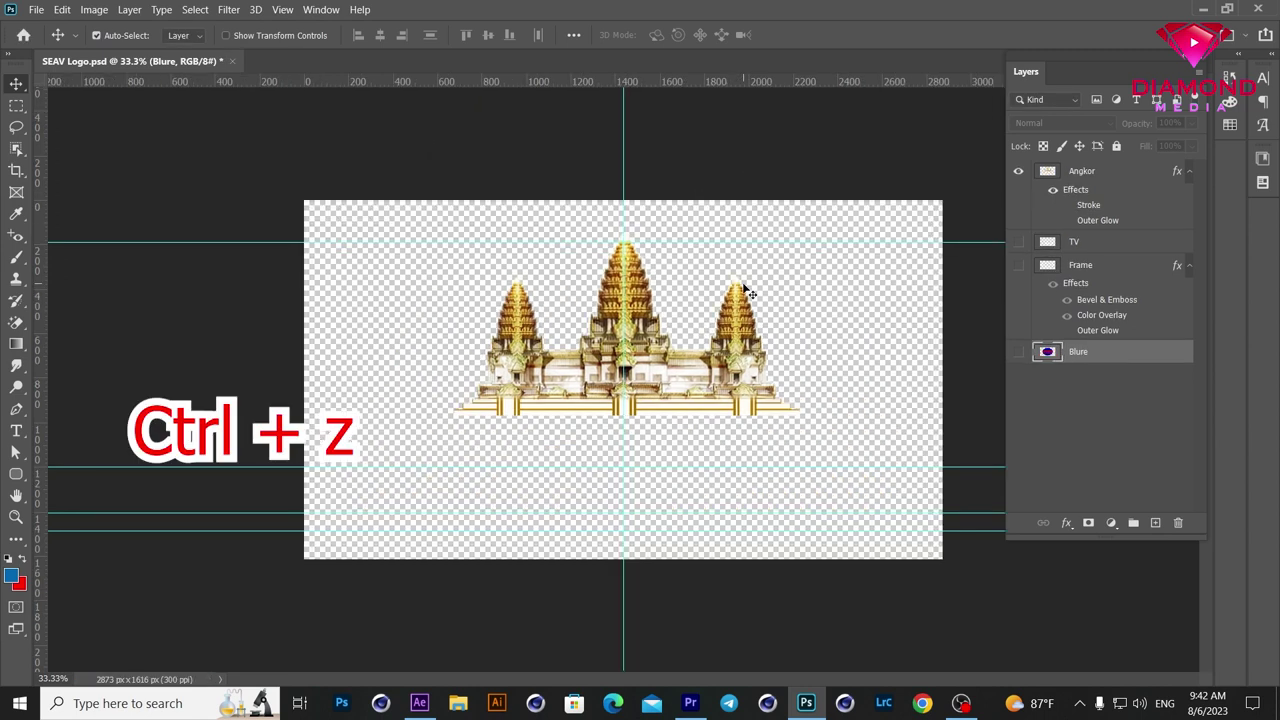
pyautogui.click(1018, 171)
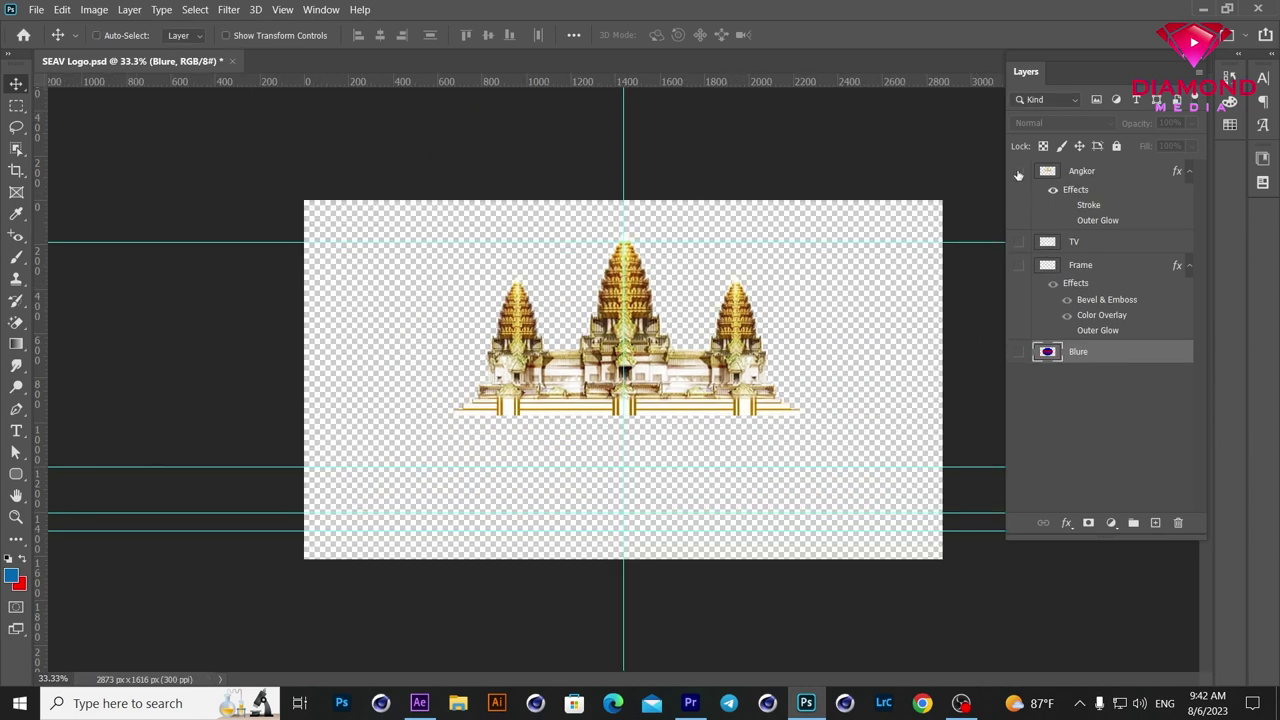
# Step: Show the Blure flag ellipse and trim the canvas tightly around it to 1959 x 1387 px
pyautogui.click(1019, 352)
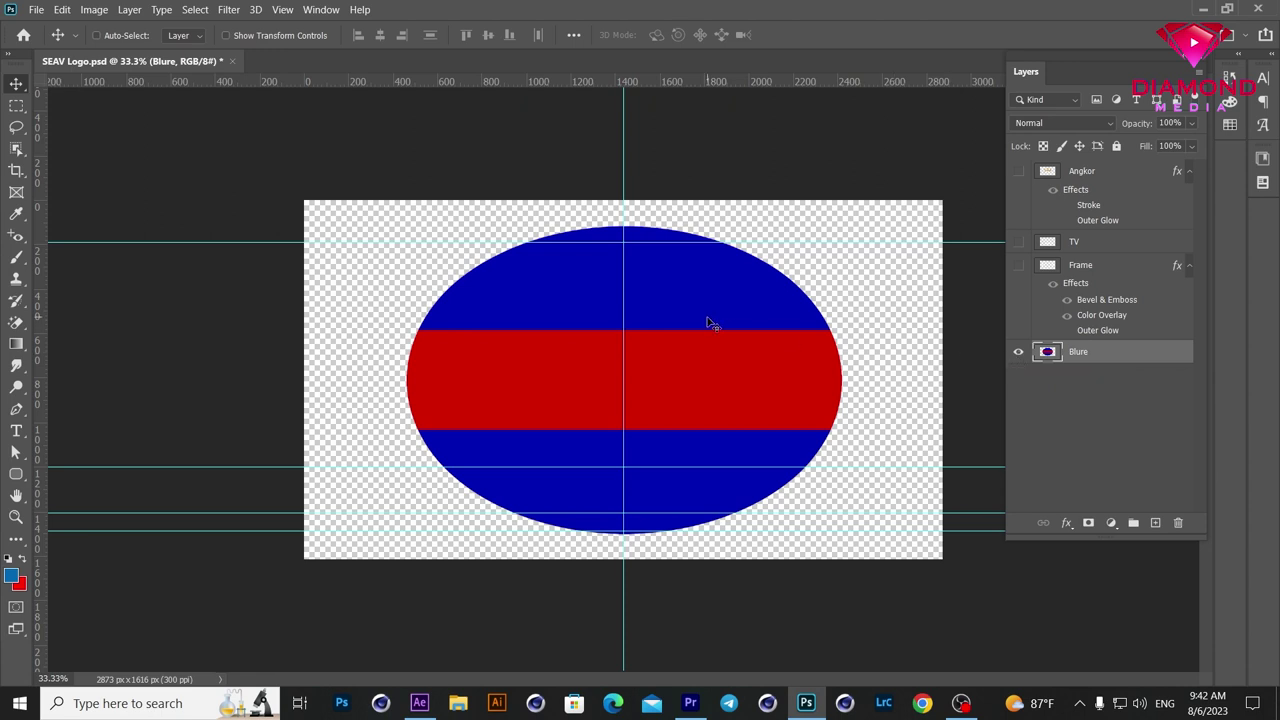
pyautogui.click(92, 10)
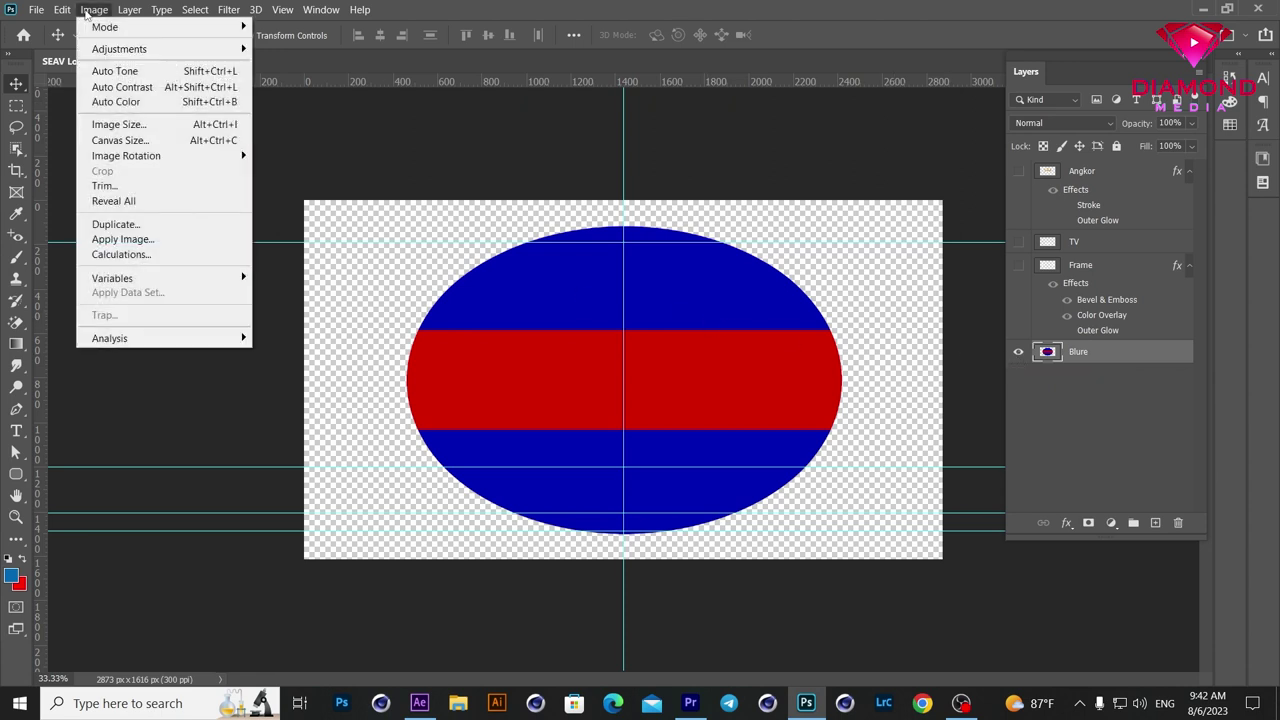
pyautogui.click(105, 186)
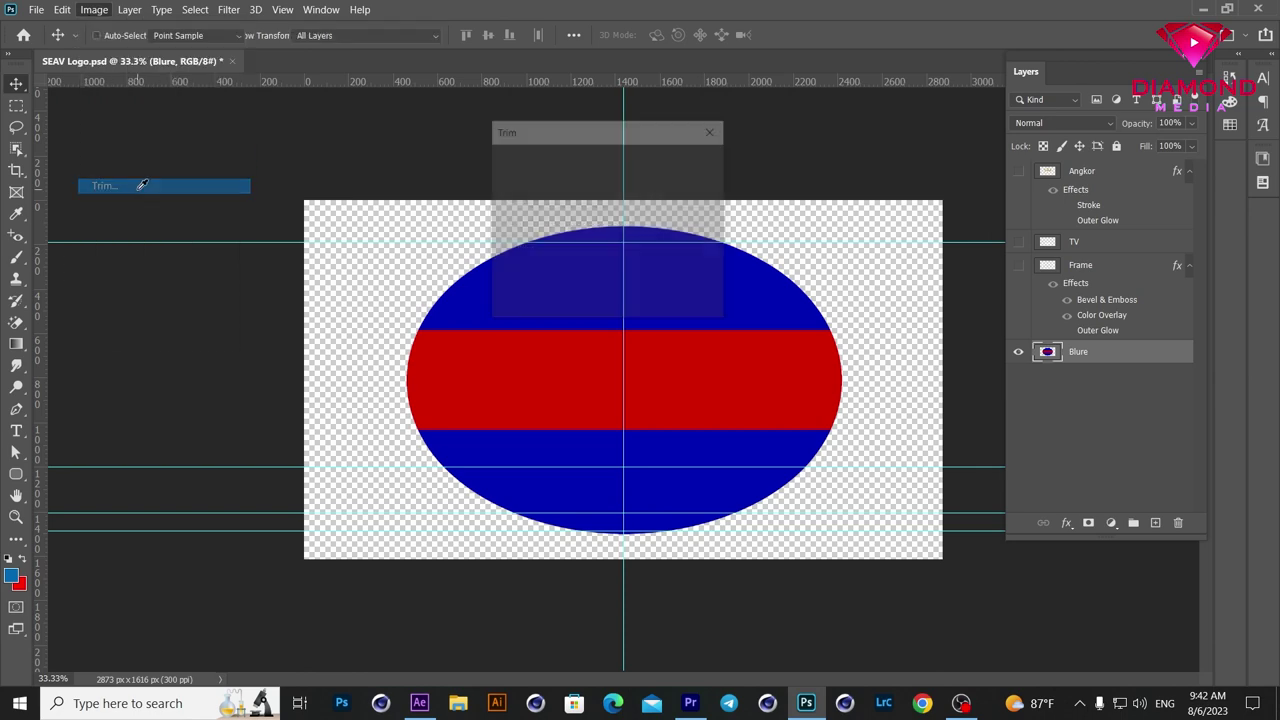
pyautogui.click(694, 170)
pyautogui.press('v')
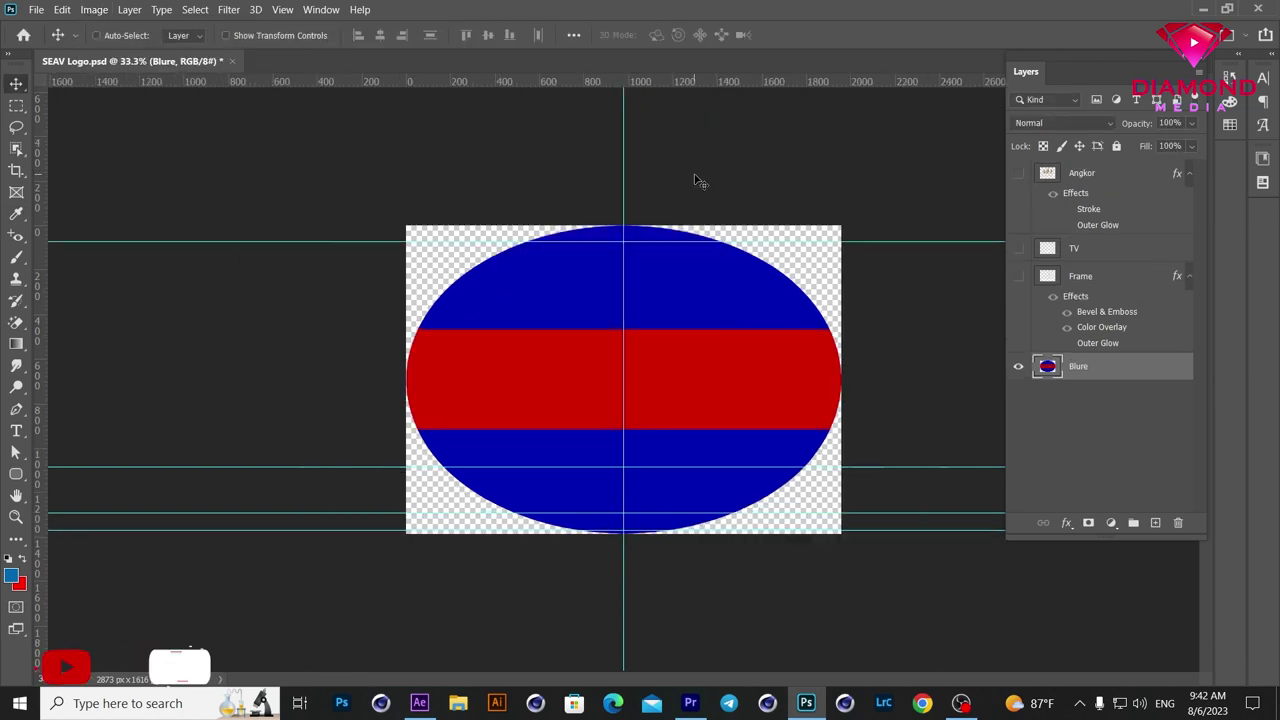
# Step: Save the ellipse locally as the PNG 'Color Texture' and close SEAV Logo.psd
pyautogui.click(38, 10)
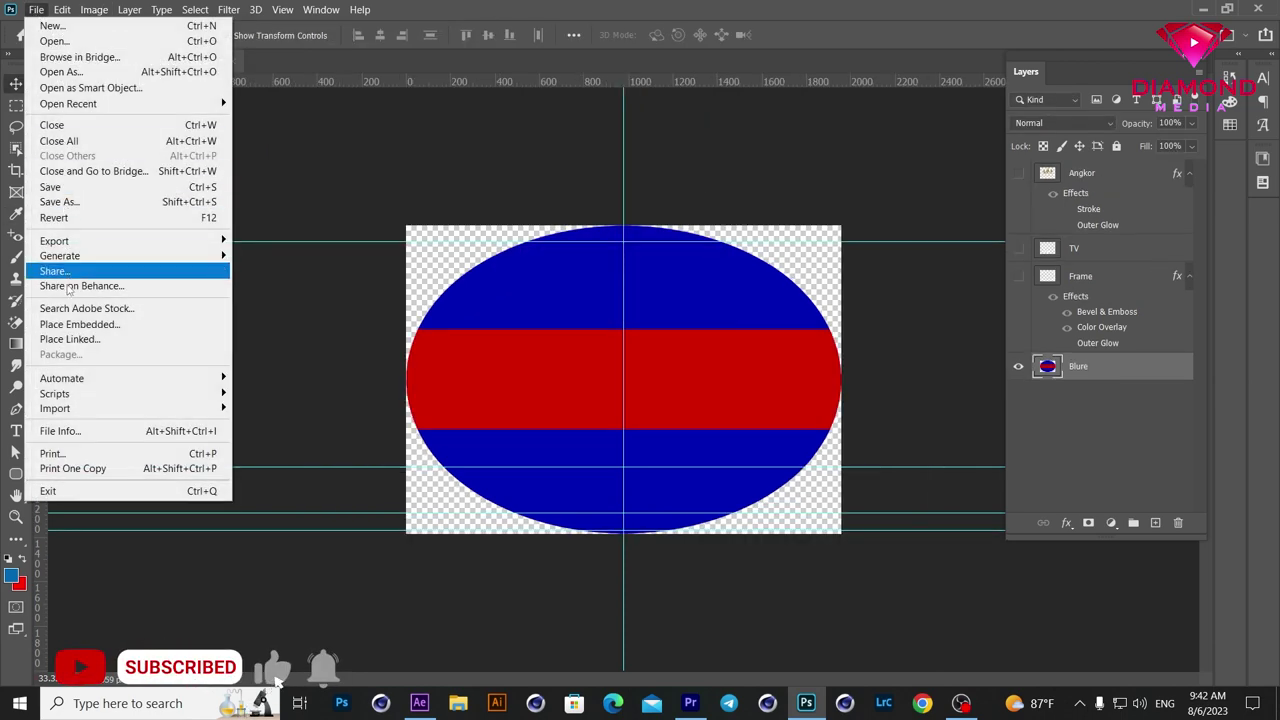
pyautogui.click(78, 206)
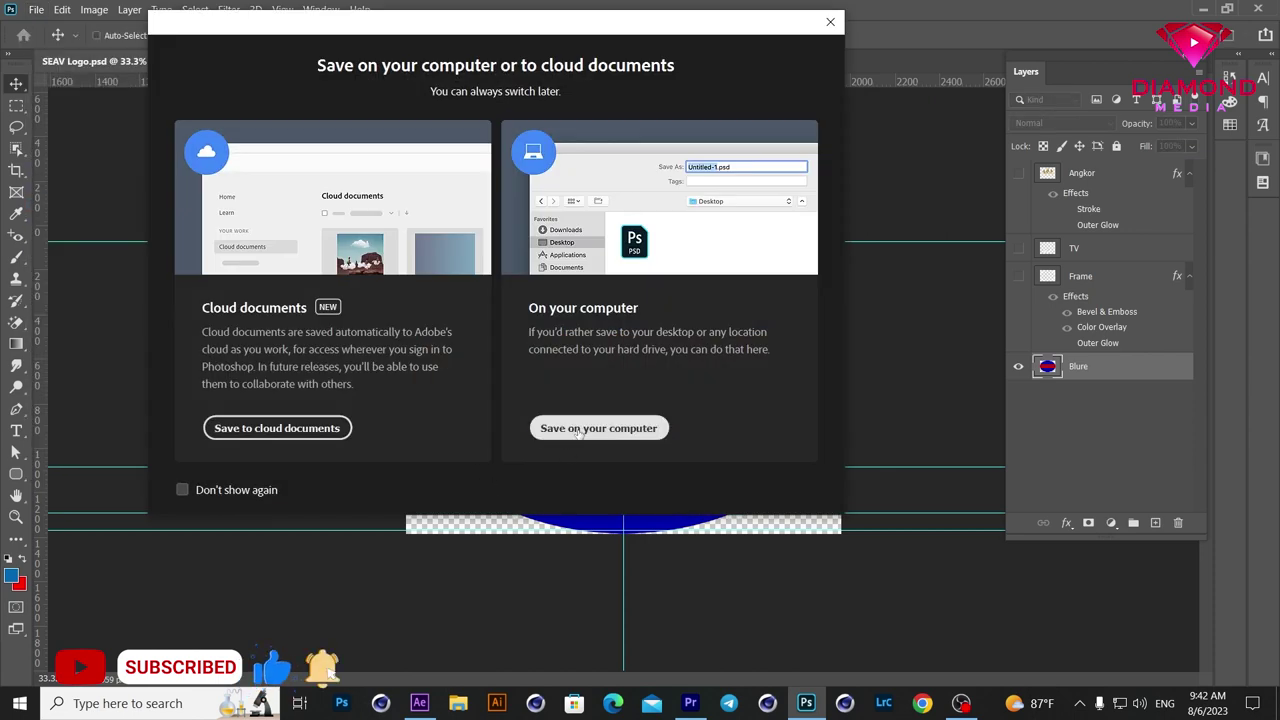
pyautogui.click(580, 429)
pyautogui.click(255, 487)
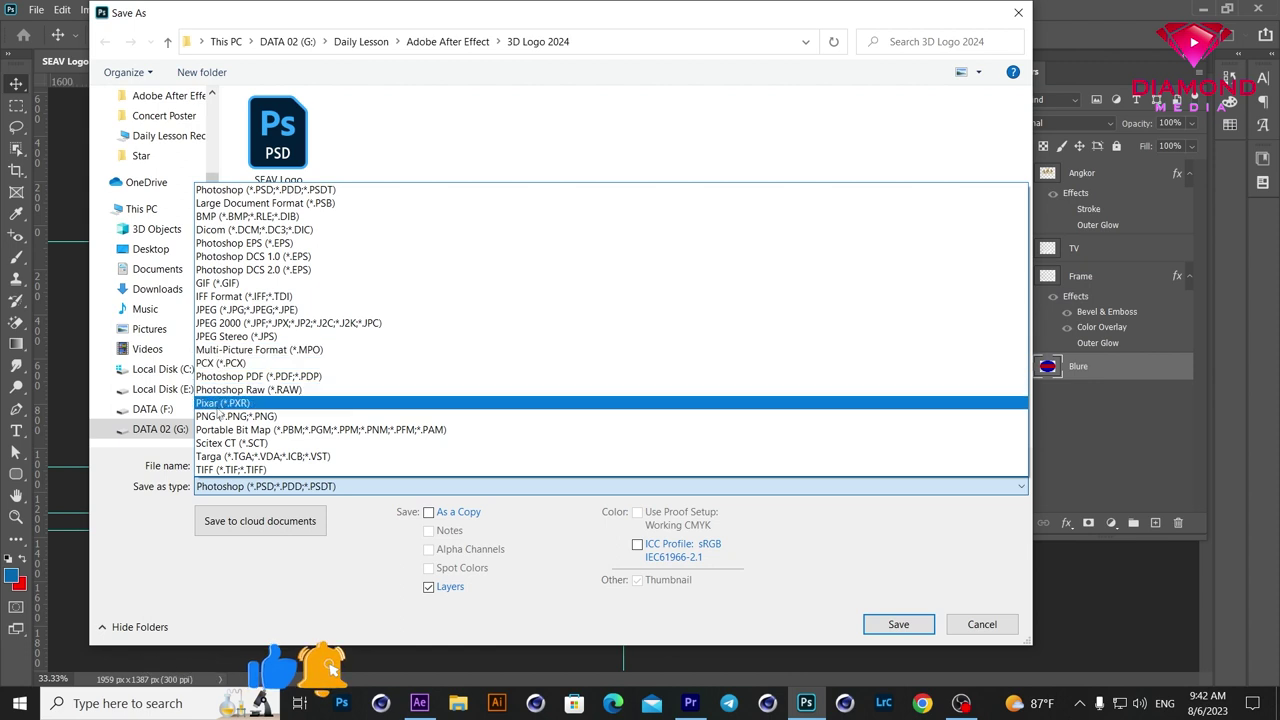
pyautogui.click(290, 416)
pyautogui.click(291, 464)
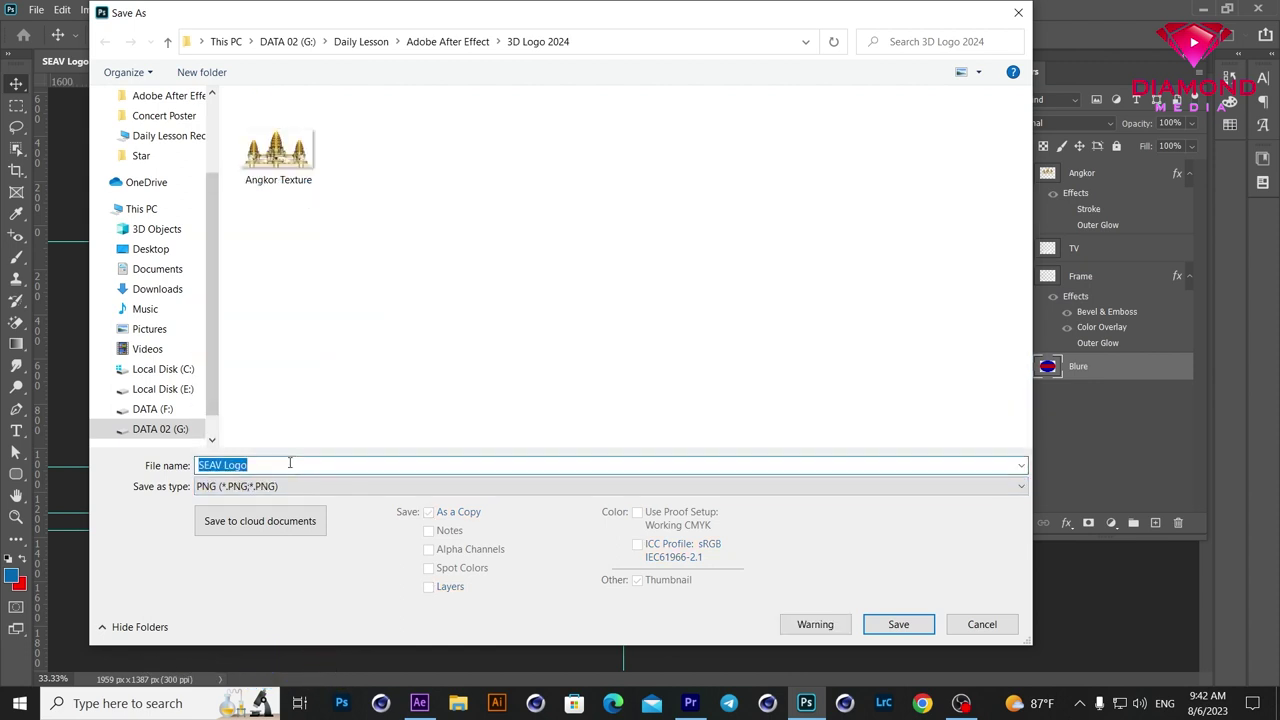
pyautogui.write('Color Texture')
pyautogui.click(896, 624)
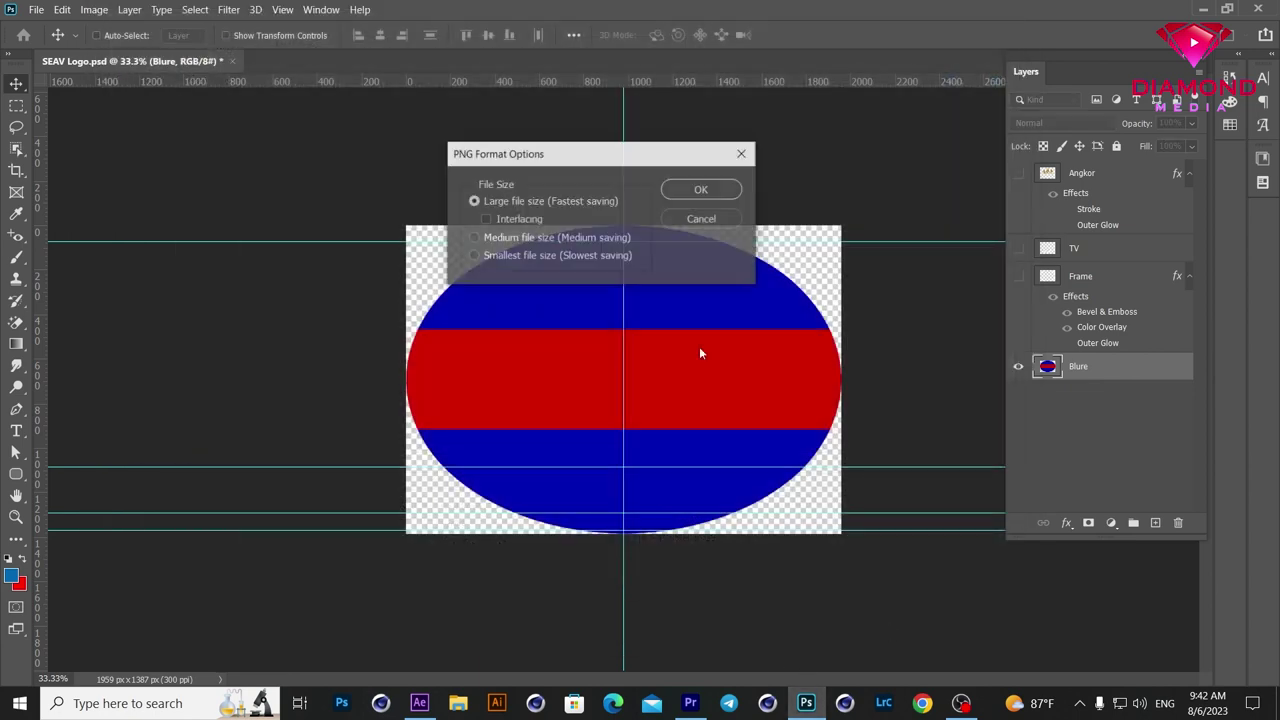
pyautogui.click(707, 190)
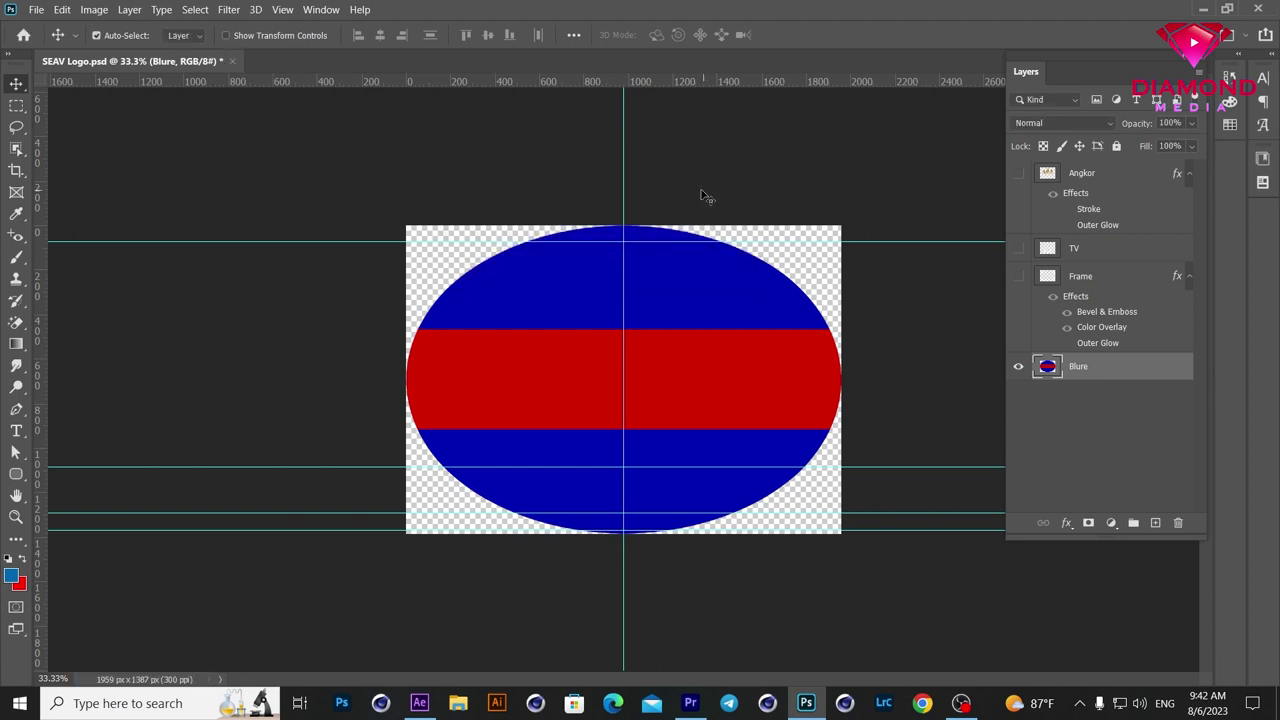
pyautogui.click(231, 61)
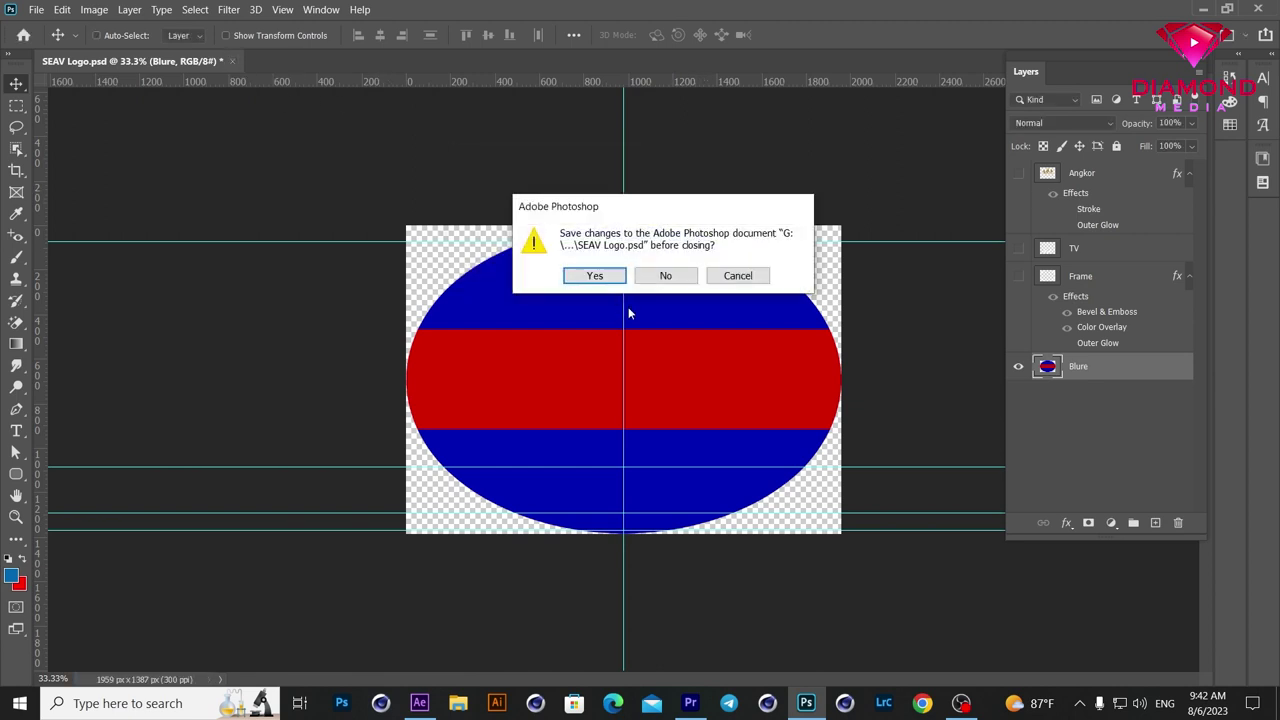
# Step: Discard the Photoshop changes, return to After Effects, and create a new empty project
pyautogui.click(666, 277)
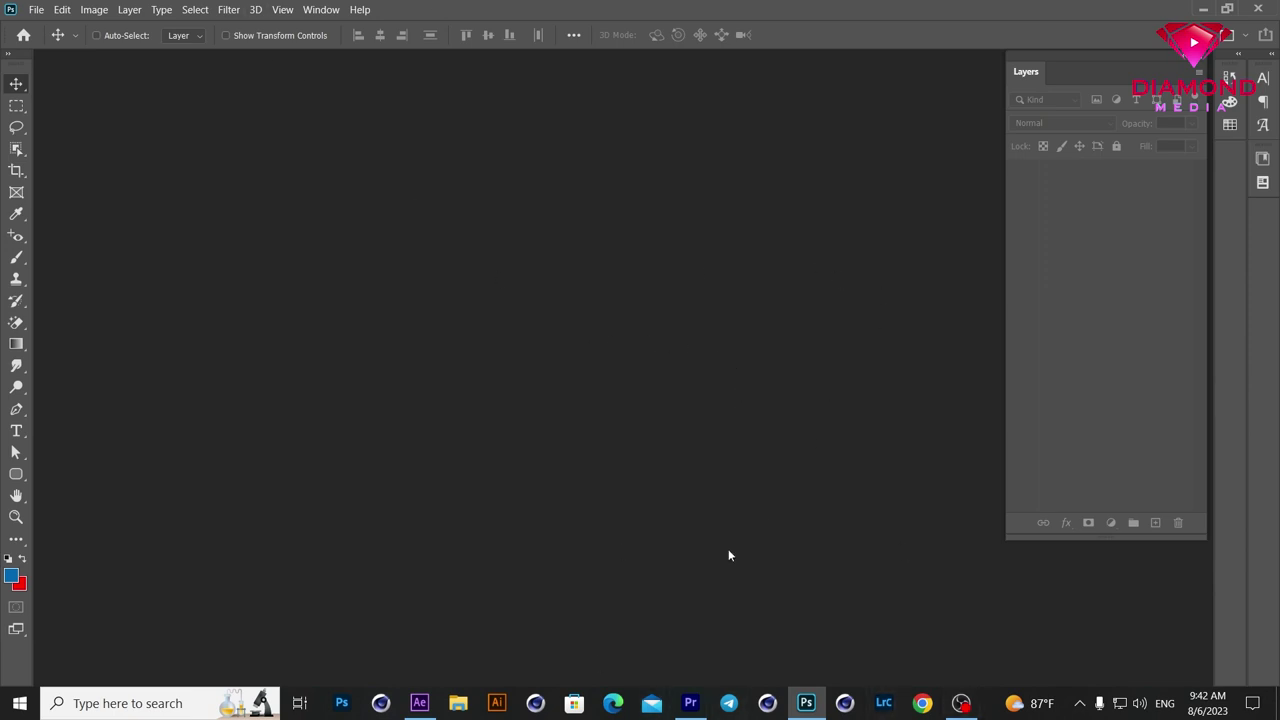
pyautogui.click(419, 703)
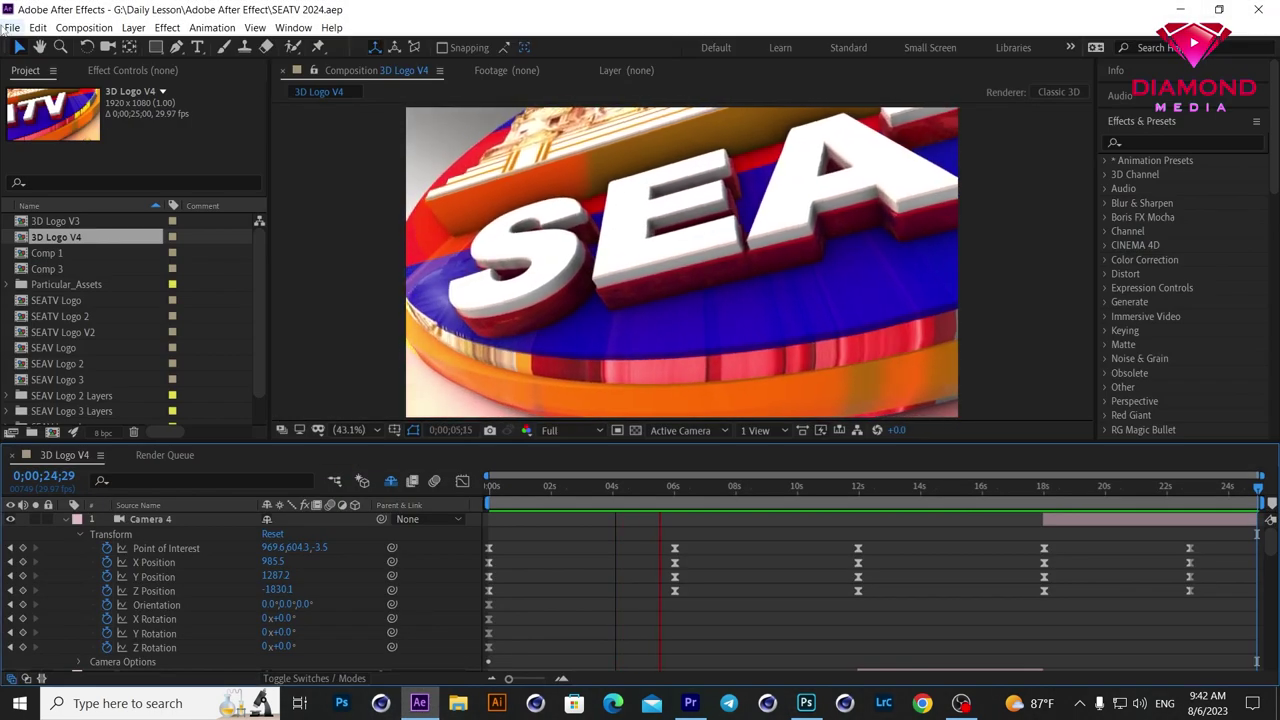
pyautogui.click(12, 27)
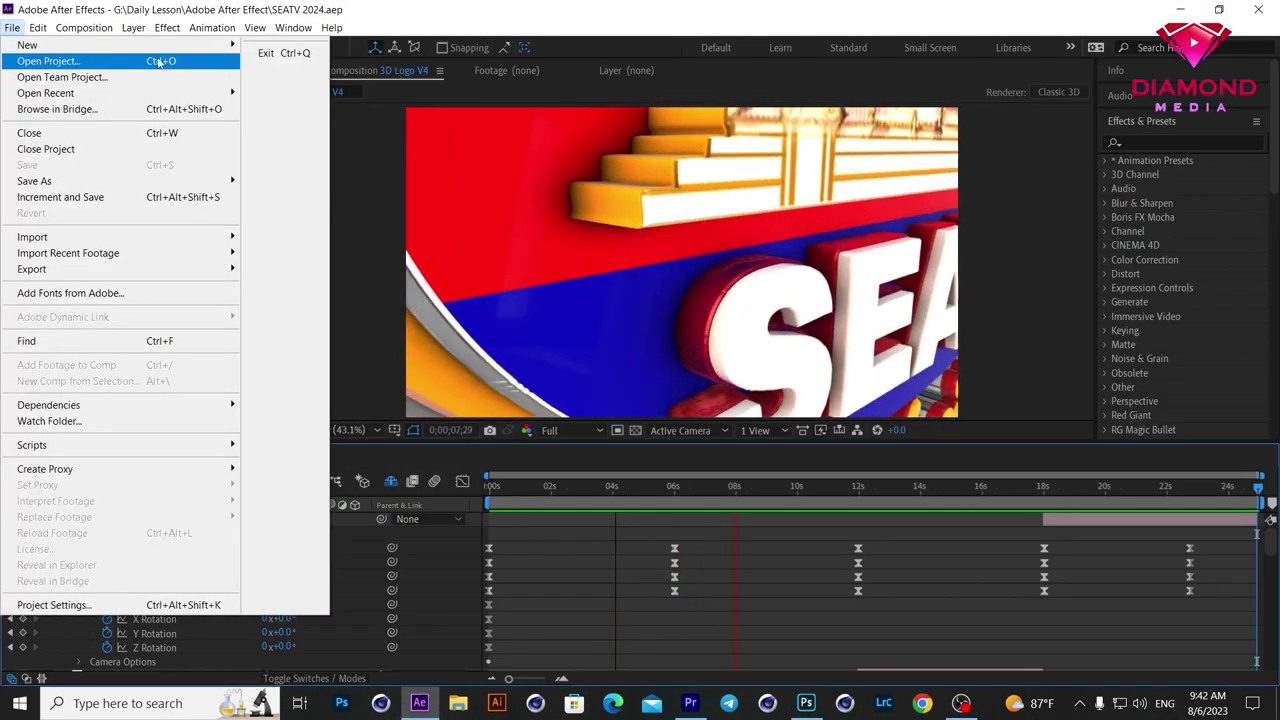
pyautogui.moveTo(148, 50)
pyautogui.click(543, 625)
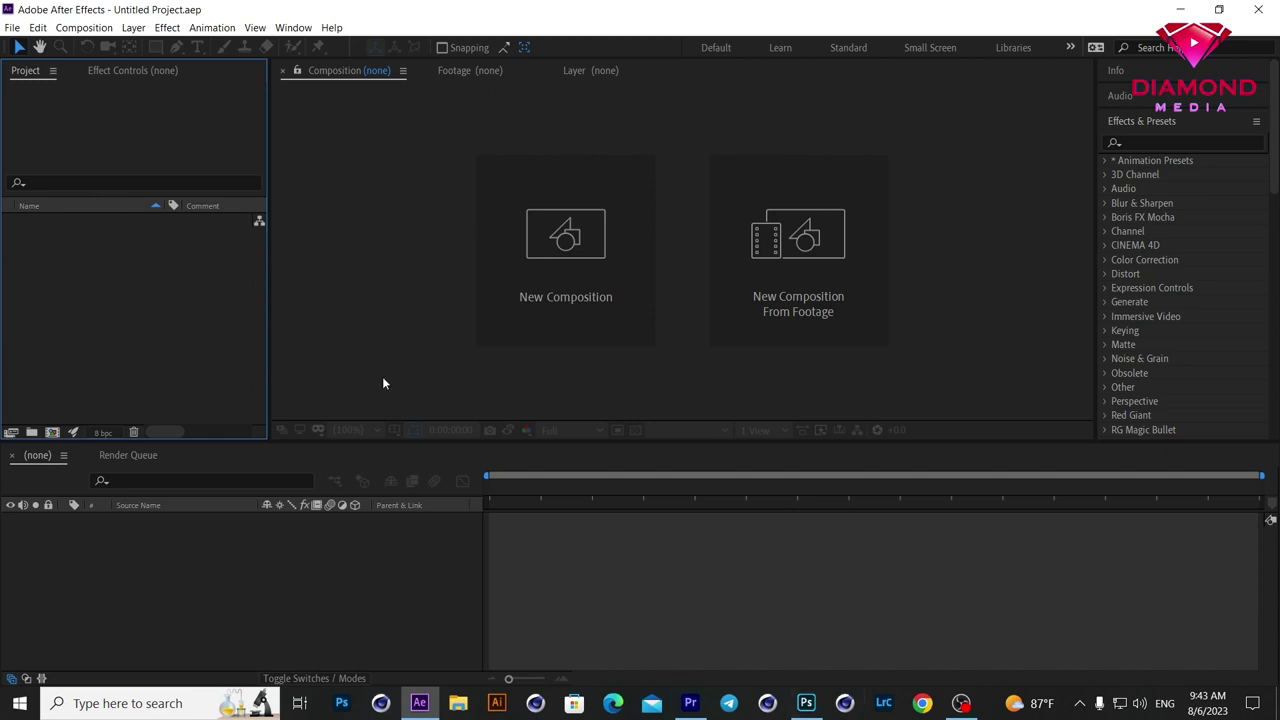
# Step: Import SEAV Logo.psd as a Composition with Editable Layer Styles
pyautogui.doubleClick(142, 318)
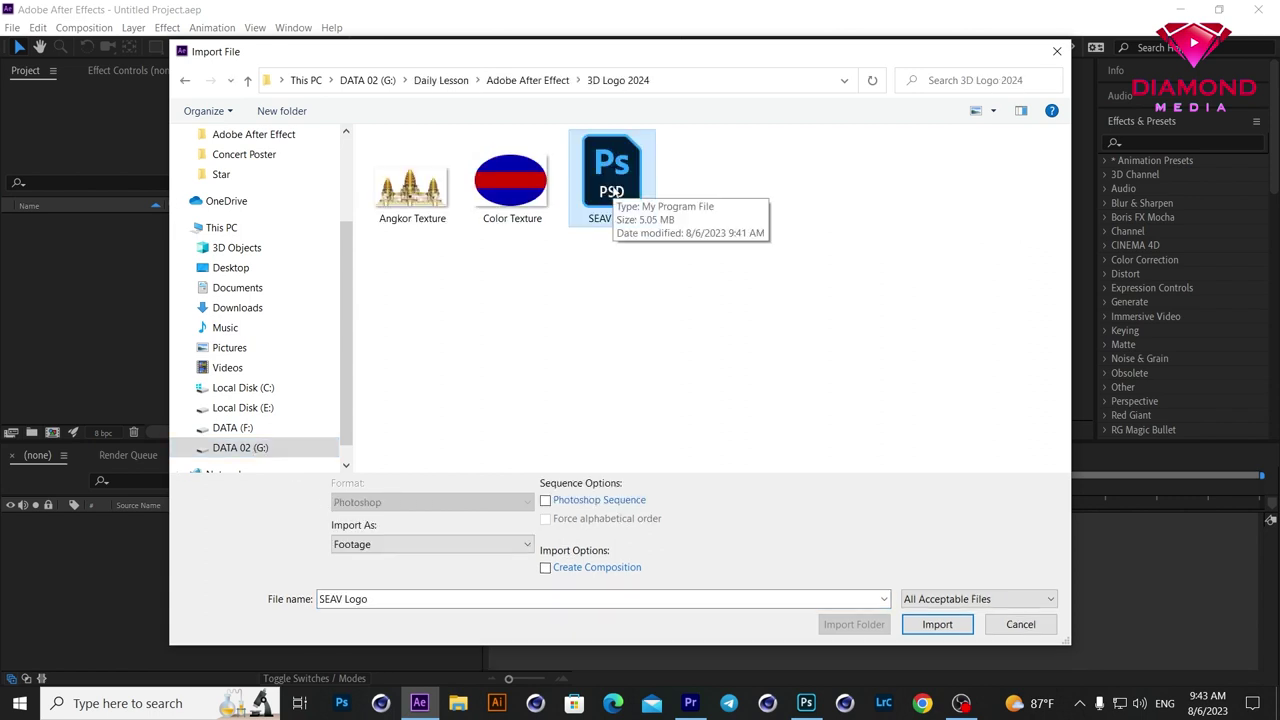
pyautogui.doubleClick(608, 173)
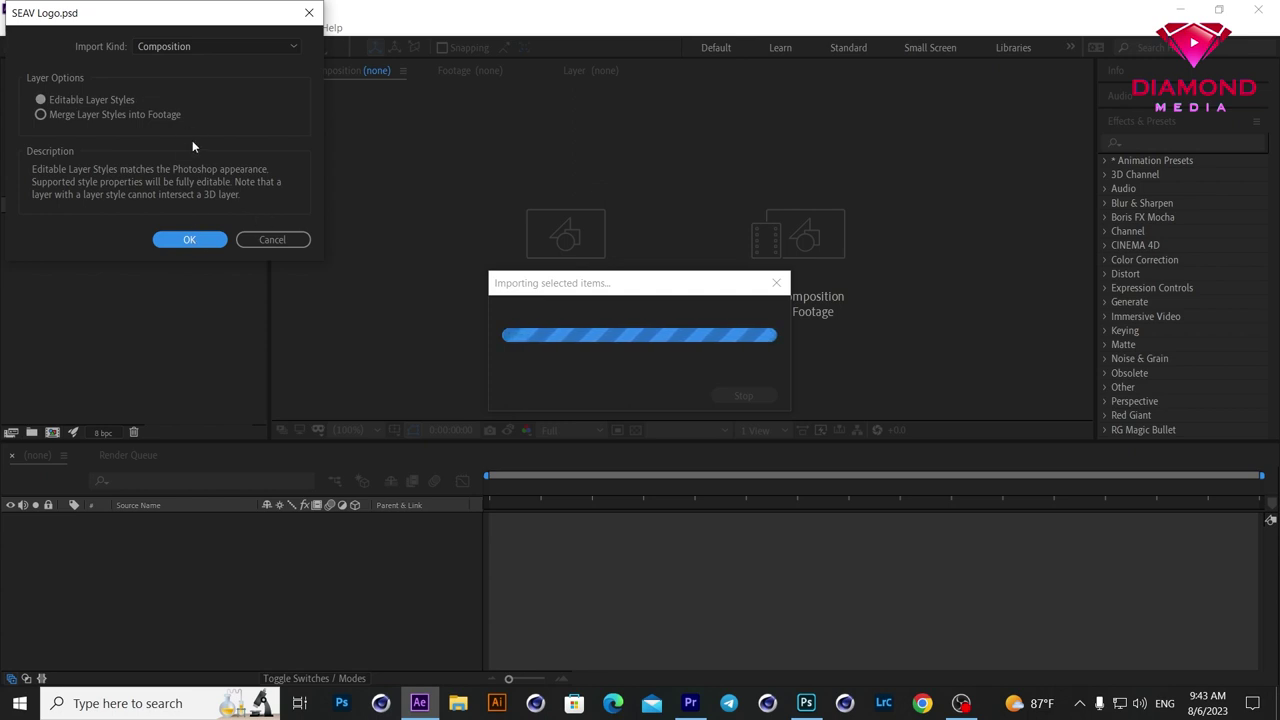
pyautogui.click(199, 239)
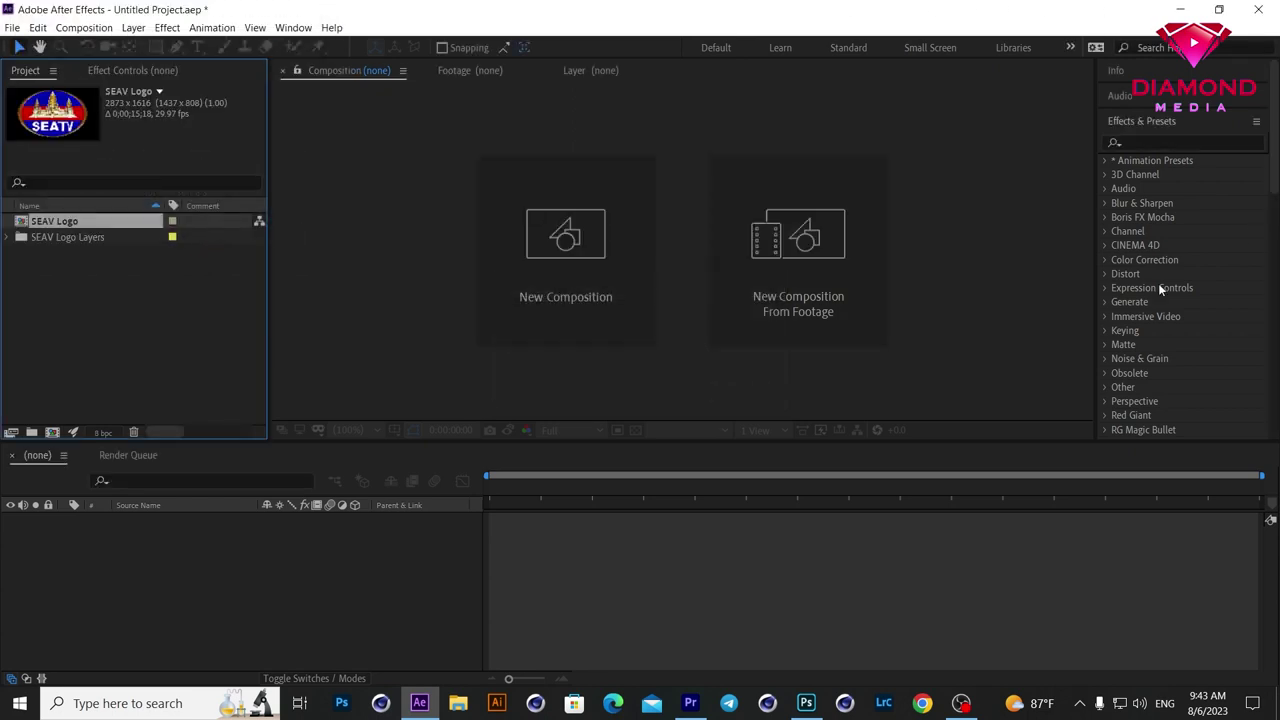
# Step: Open the SEAV Logo composition and move the playhead to about seven seconds
pyautogui.doubleClick(57, 220)
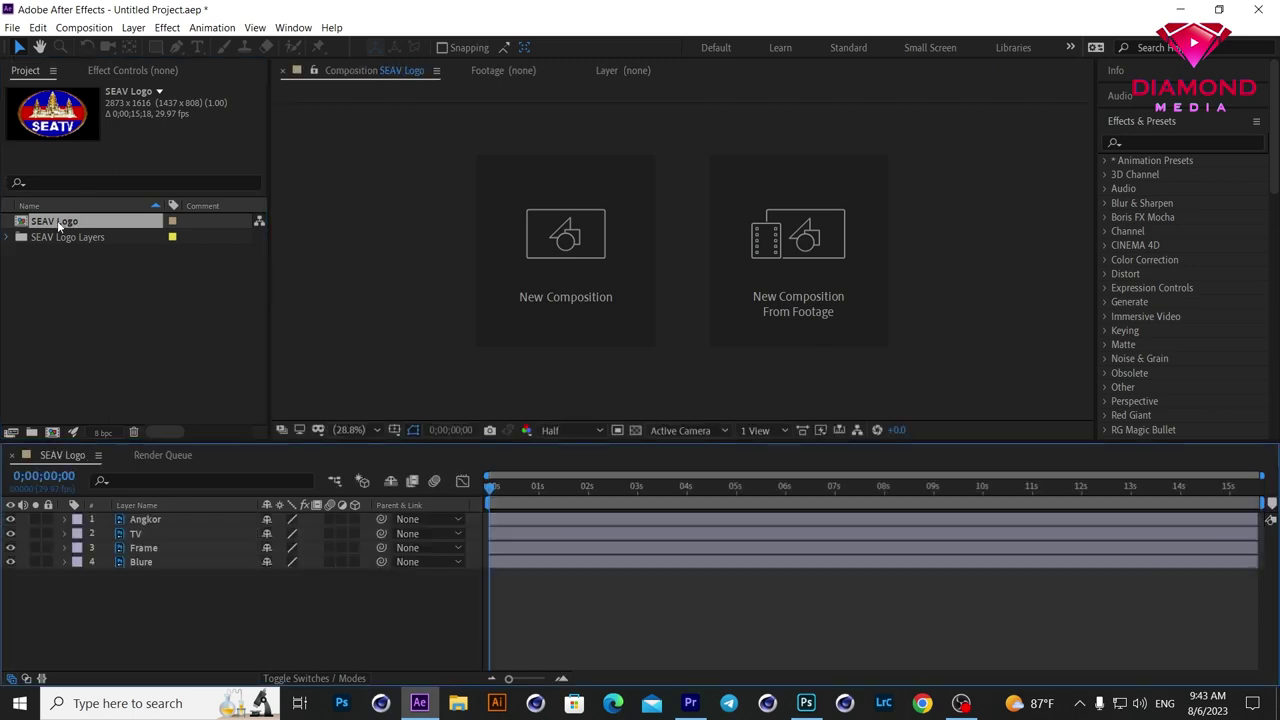
pyautogui.click(530, 496)
pyautogui.moveTo(545, 500); pyautogui.dragTo(865, 490)
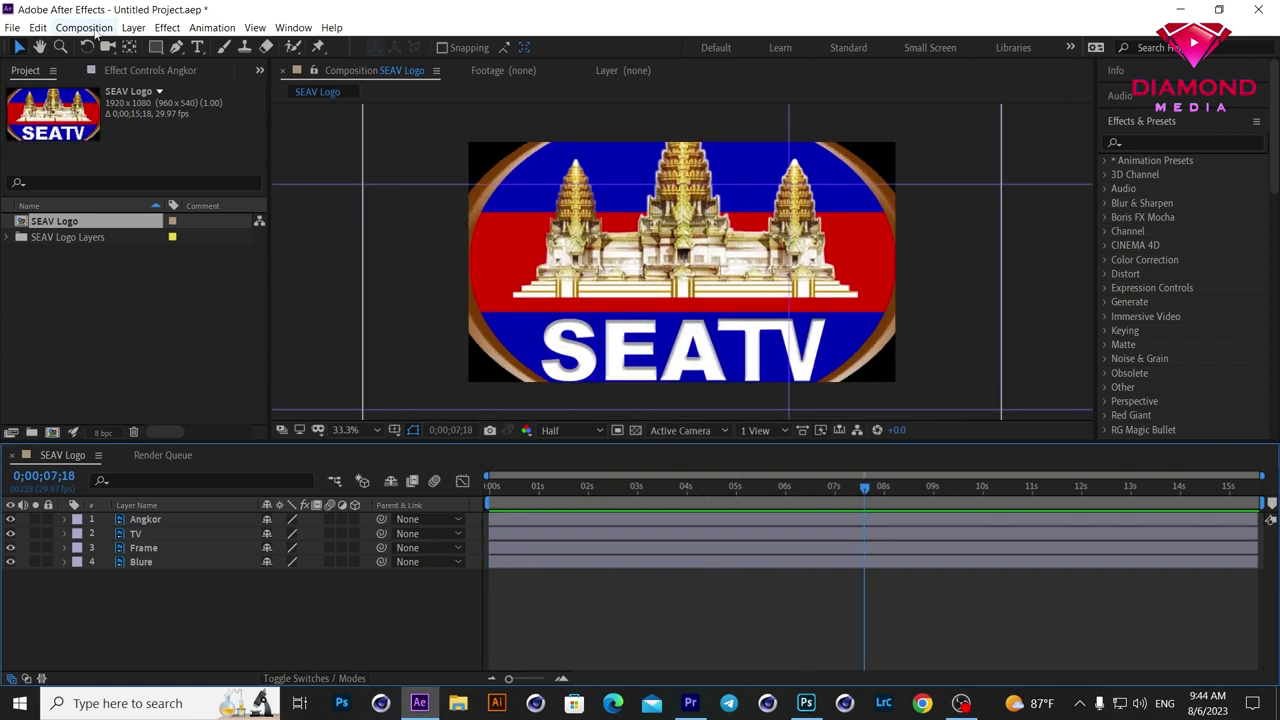
# Step: Set the composition to the HDTV 1080 29.97 preset at 1920 x 1080
pyautogui.click(96, 31)
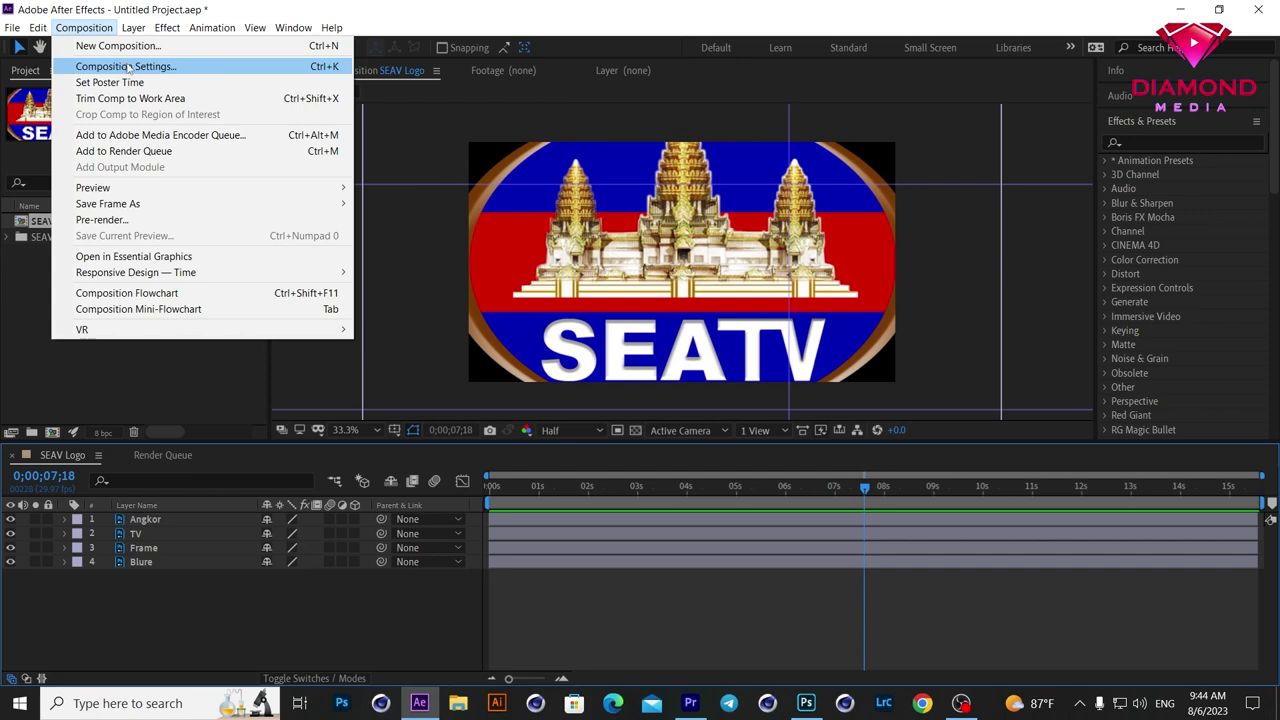
pyautogui.click(163, 68)
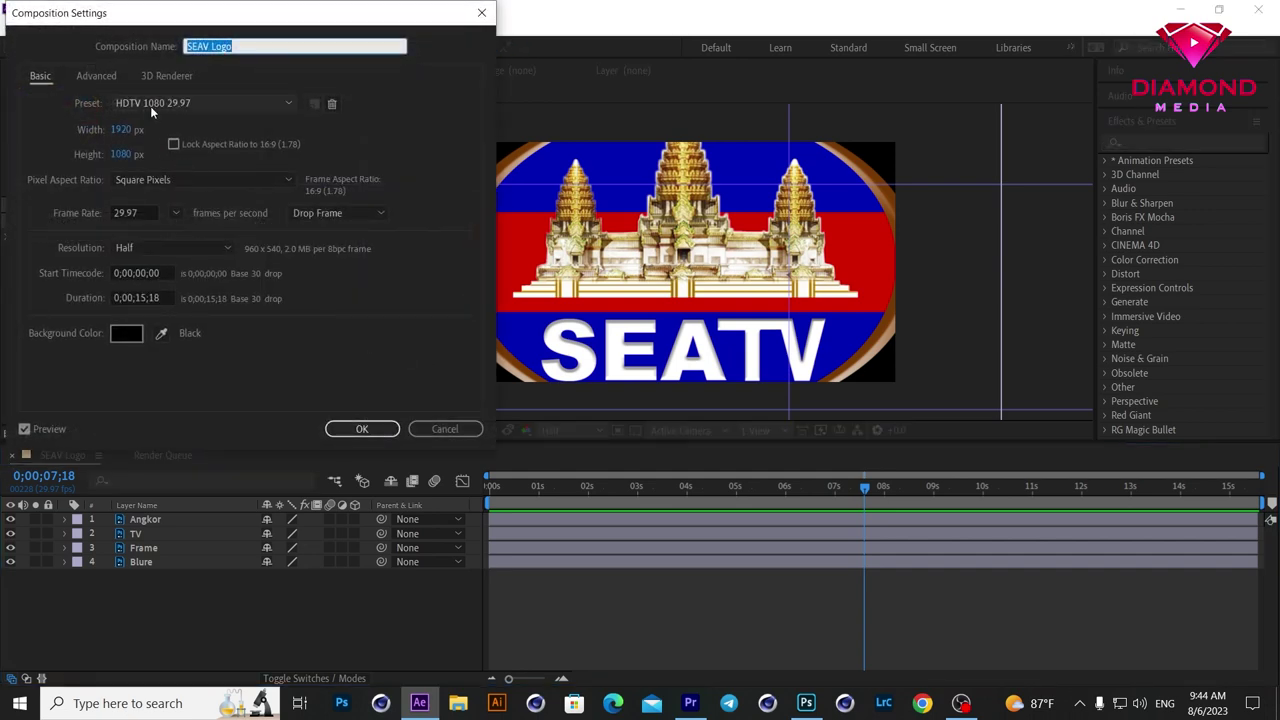
pyautogui.click(150, 106)
pyautogui.click(428, 123)
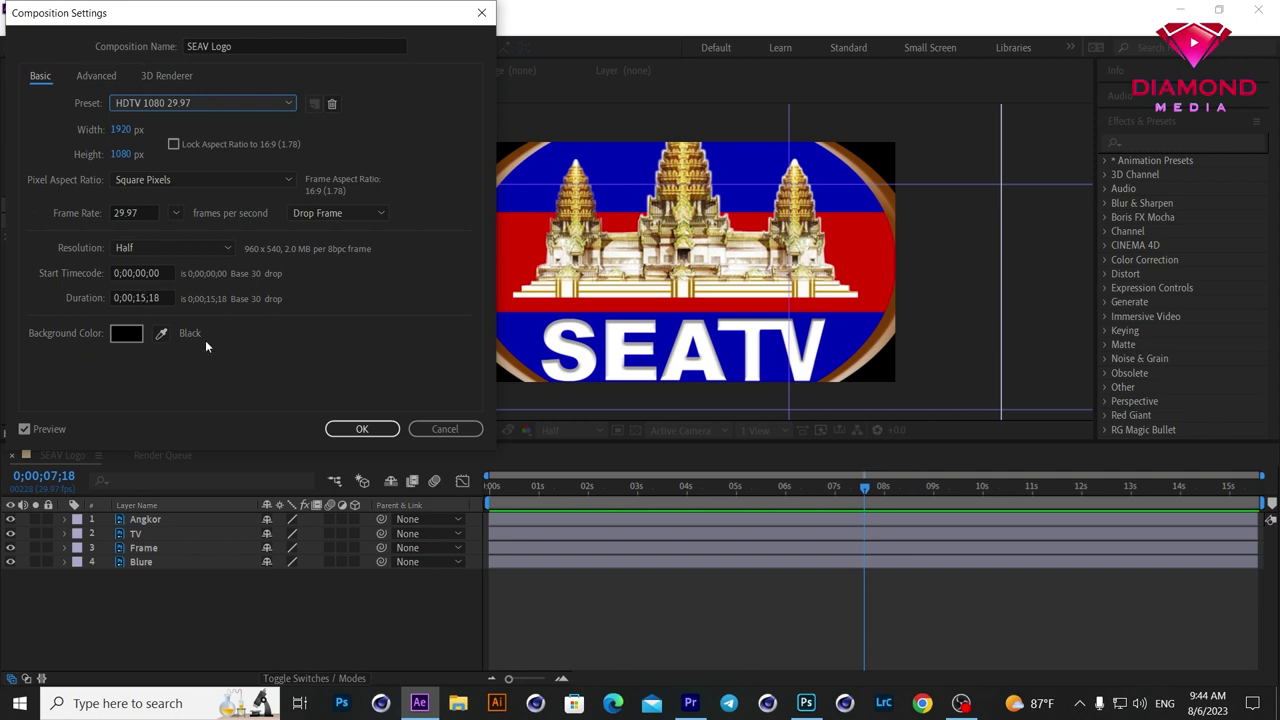
pyautogui.click(428, 432)
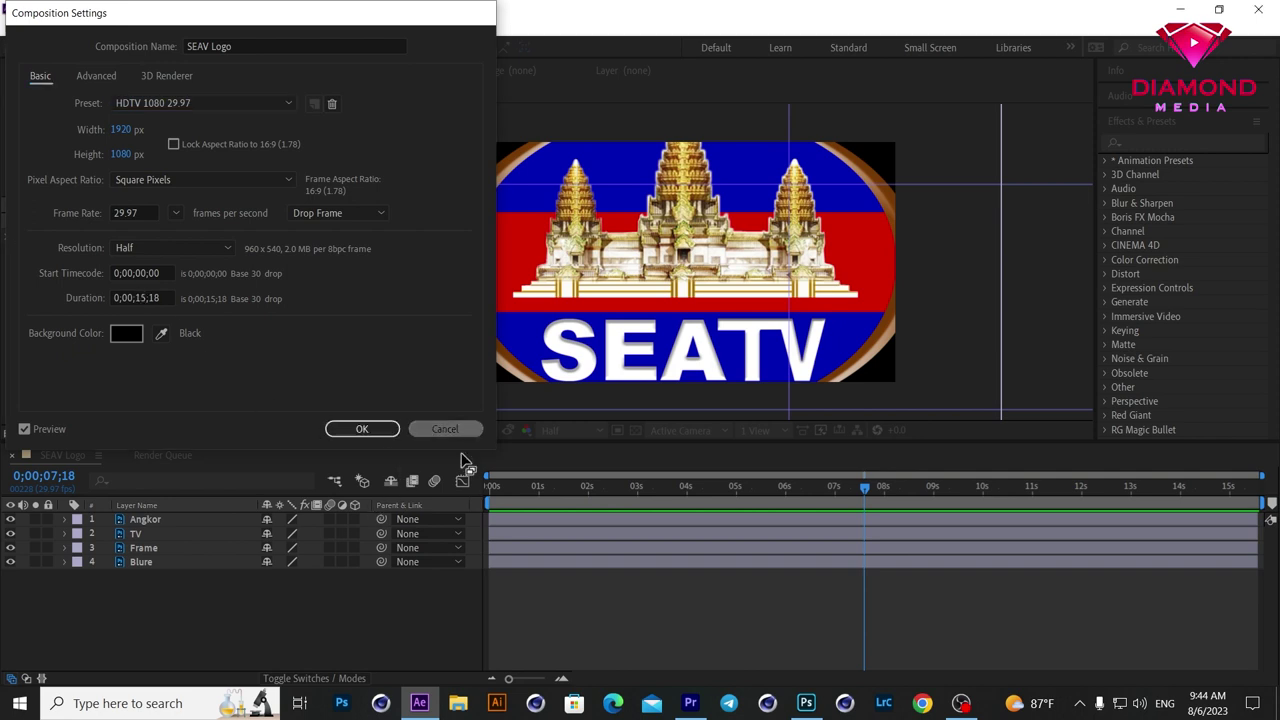
pyautogui.click(557, 527)
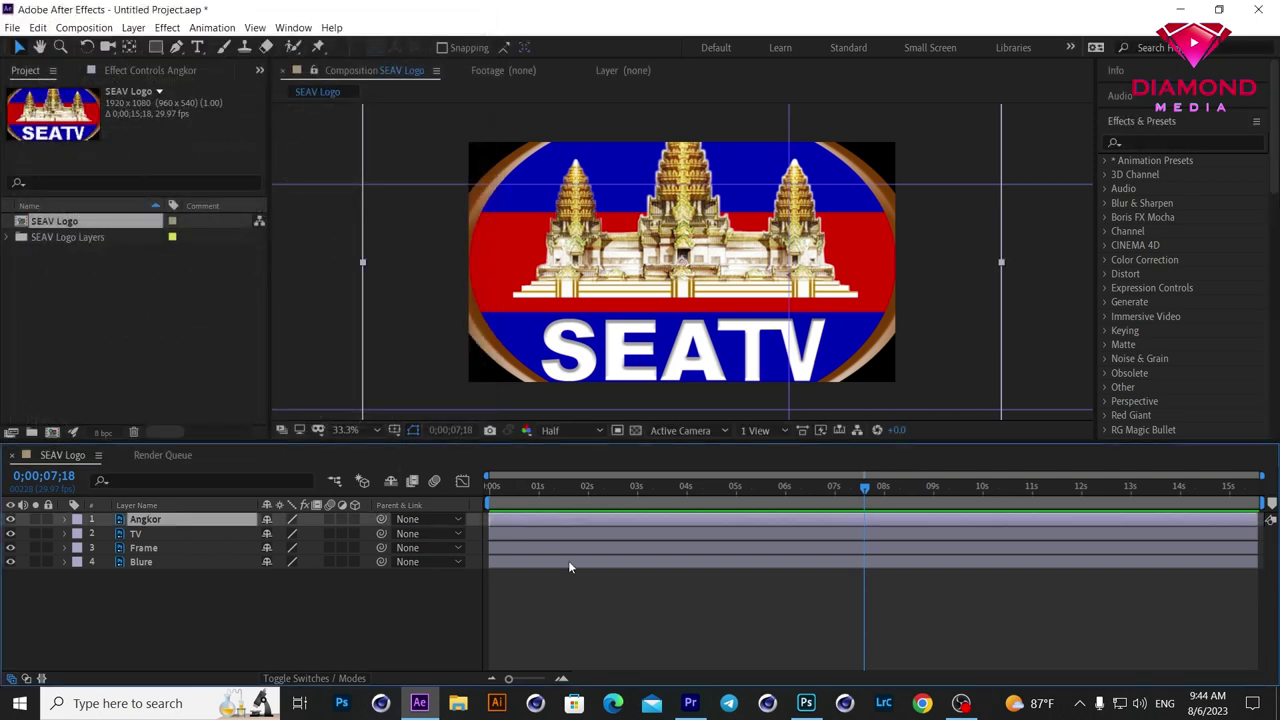
# Step: Scale all four logo layers down to 56%
pyautogui.keyDown('shift'); pyautogui.click(568, 560); pyautogui.keyUp('shift')
pyautogui.press('s')
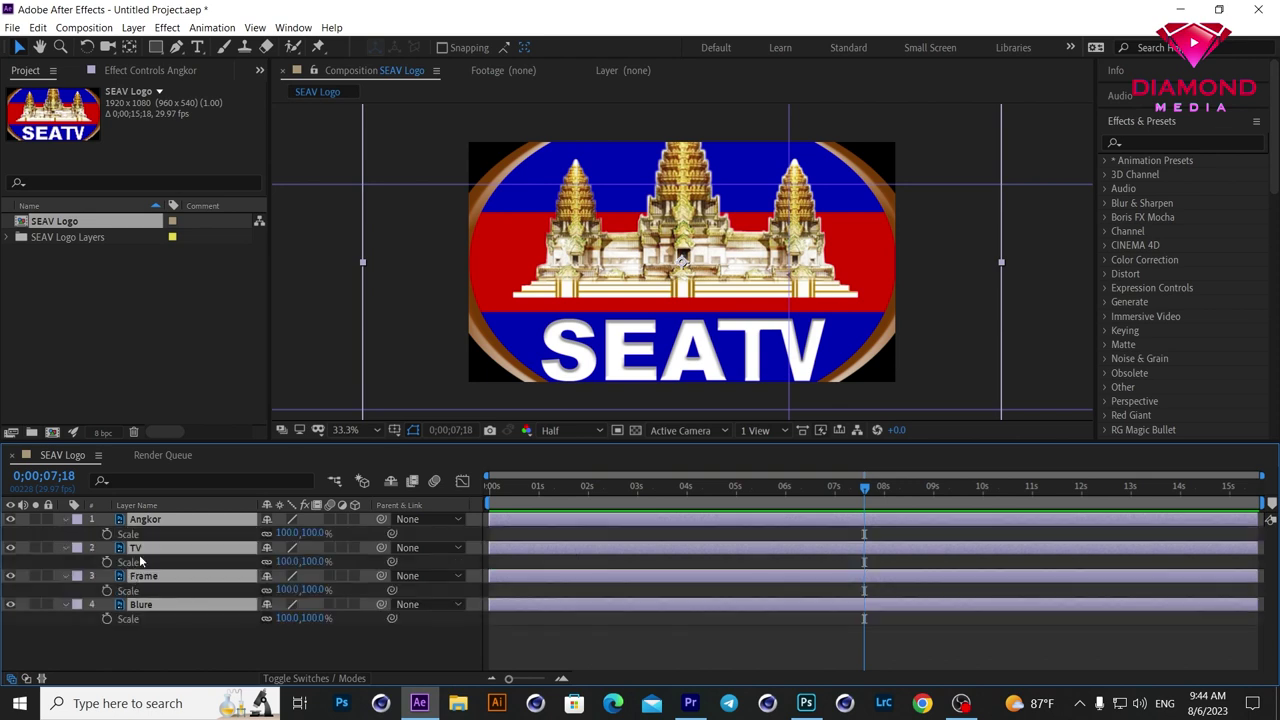
pyautogui.moveTo(280, 533); pyautogui.dragTo(262, 537)
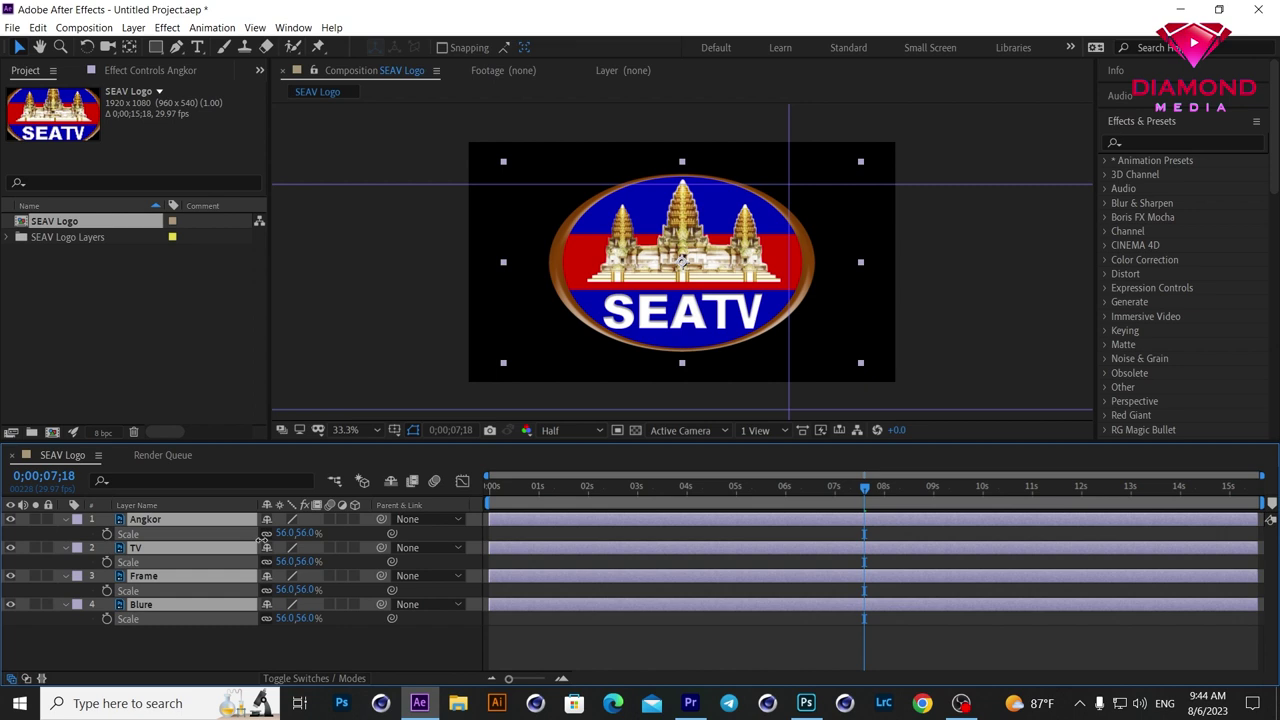
pyautogui.click(420, 645)
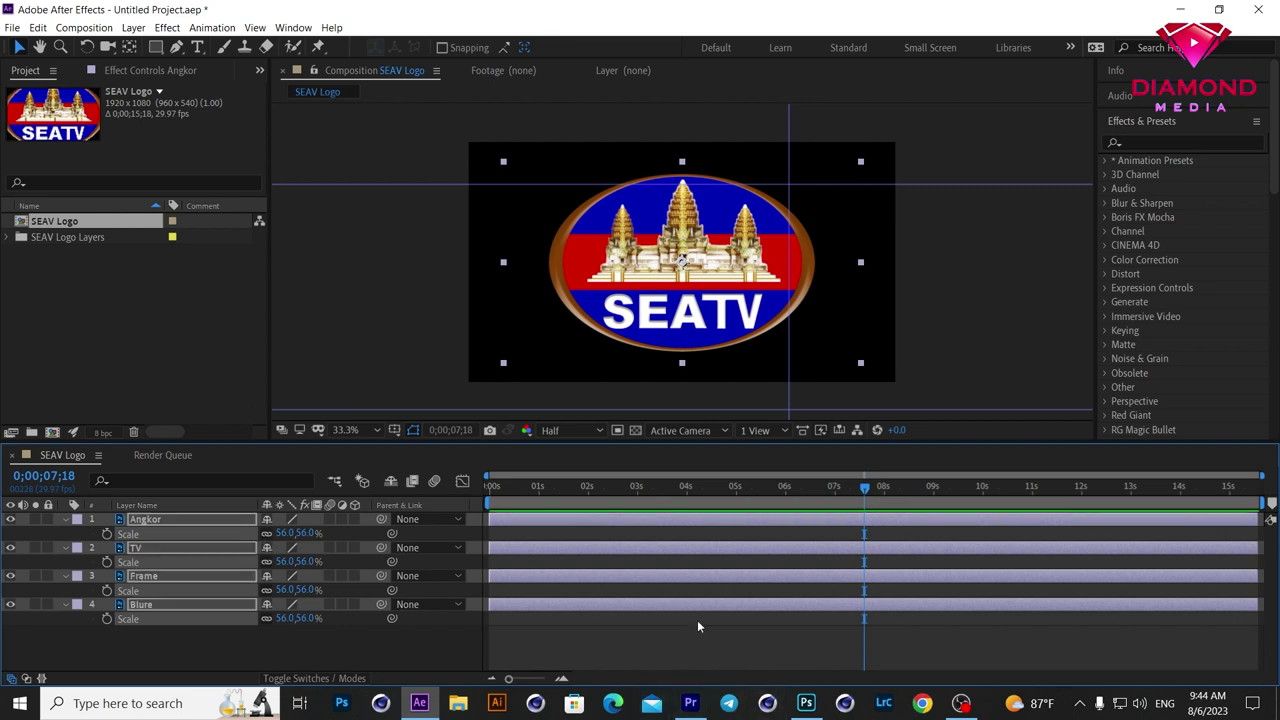
pyautogui.click(615, 625)
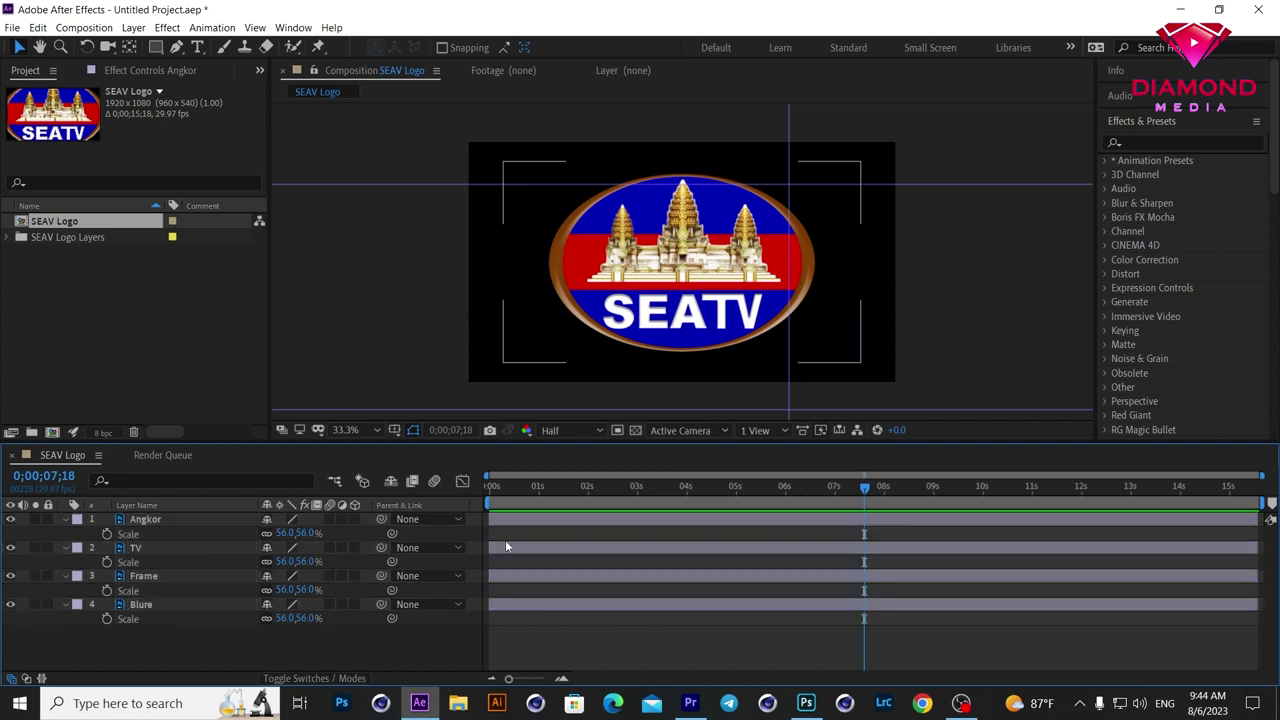
# Step: Reselect the Angkor, TV, Frame and Blure layers and return the playhead to 0
pyautogui.click(573, 521)
pyautogui.click(554, 548)
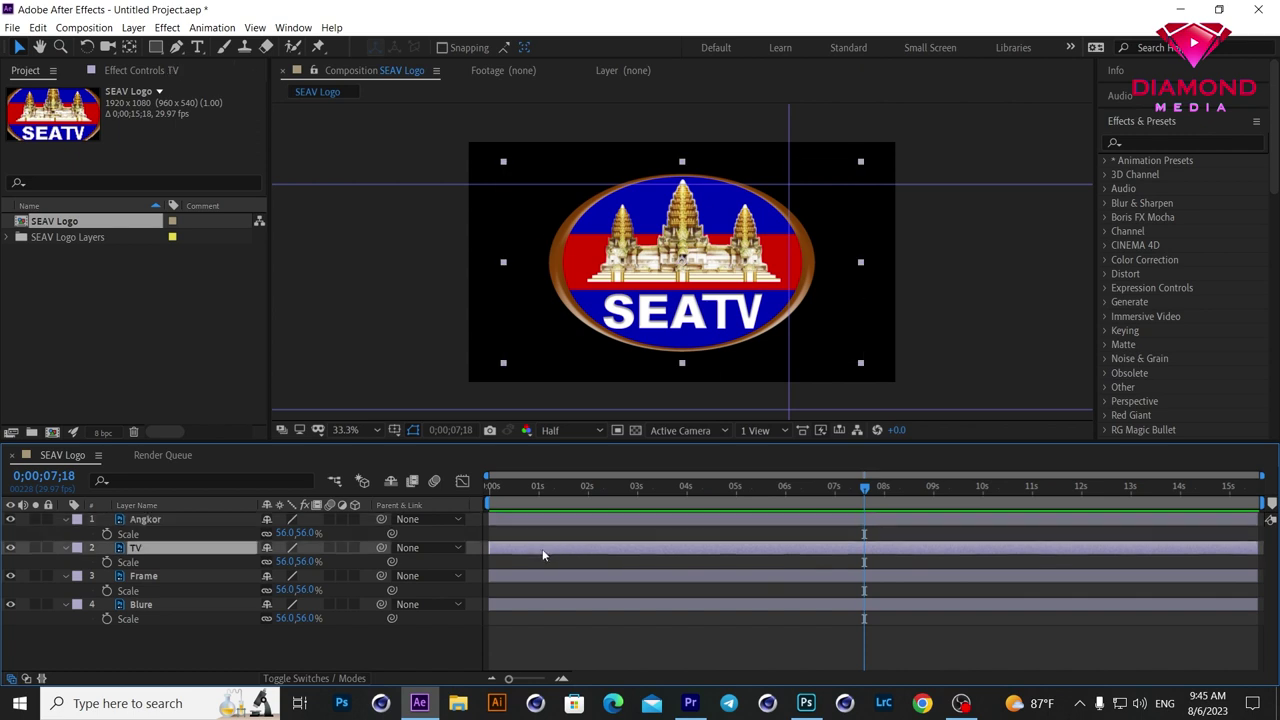
pyautogui.click(538, 580)
pyautogui.click(535, 605)
pyautogui.click(532, 577)
pyautogui.click(529, 548)
pyautogui.click(527, 519)
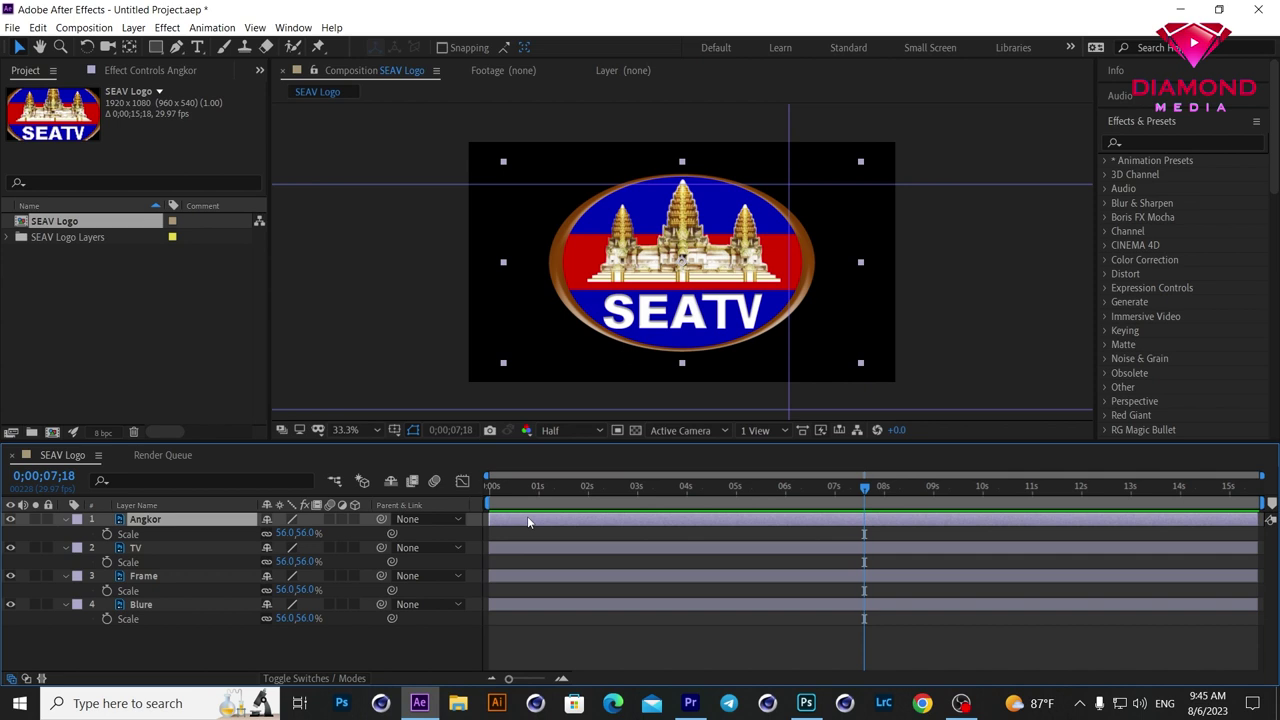
pyautogui.keyDown('shift'); pyautogui.click(568, 607); pyautogui.keyUp('shift')
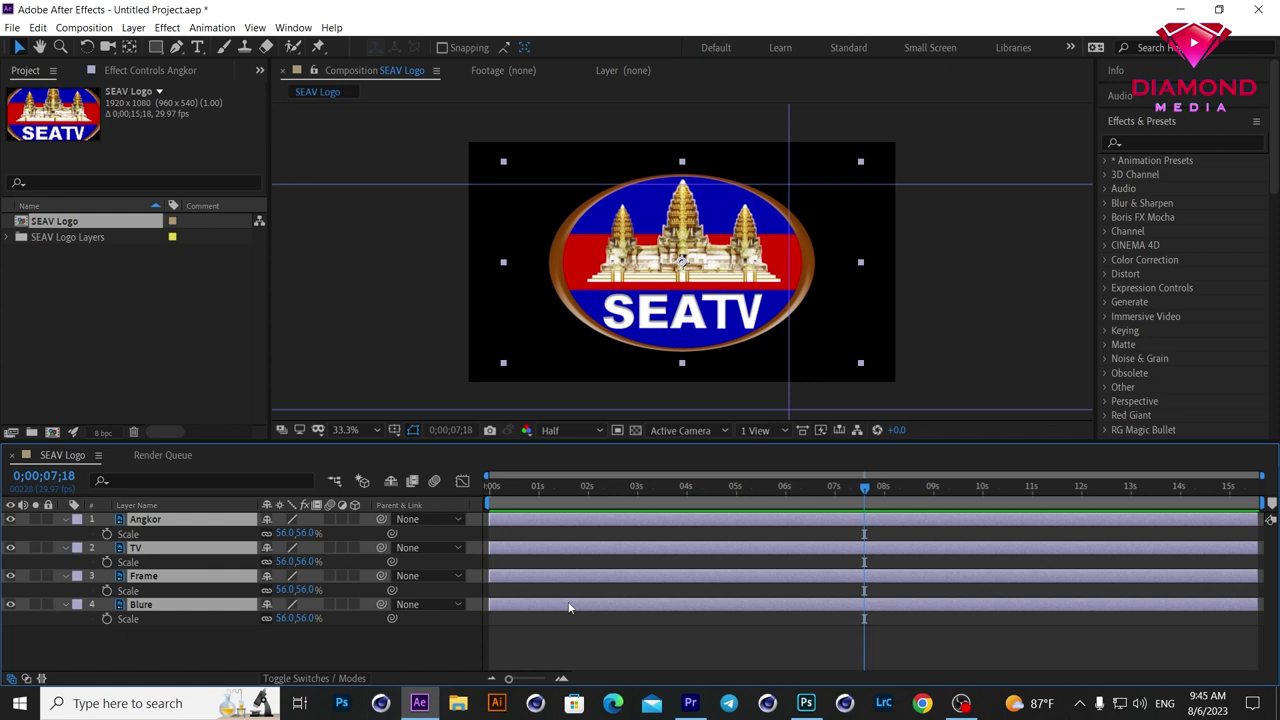
pyautogui.moveTo(523, 488); pyautogui.dragTo(460, 502)
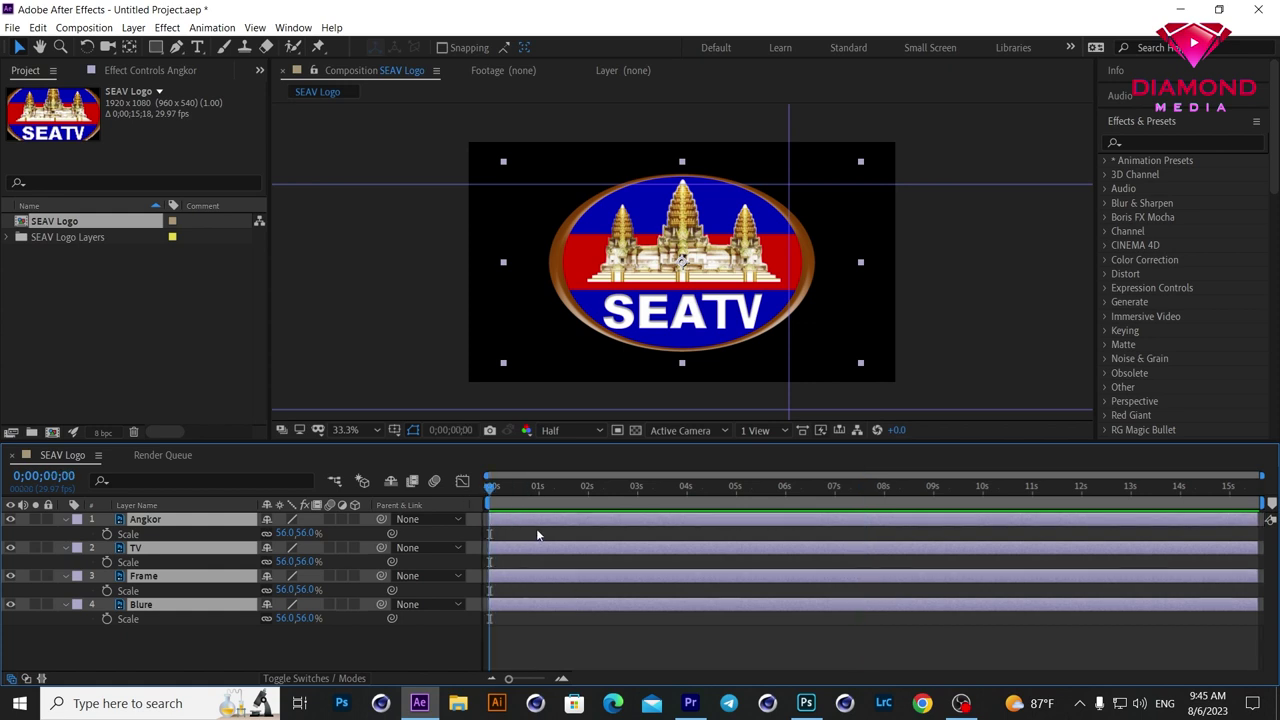
pyautogui.click(133, 27)
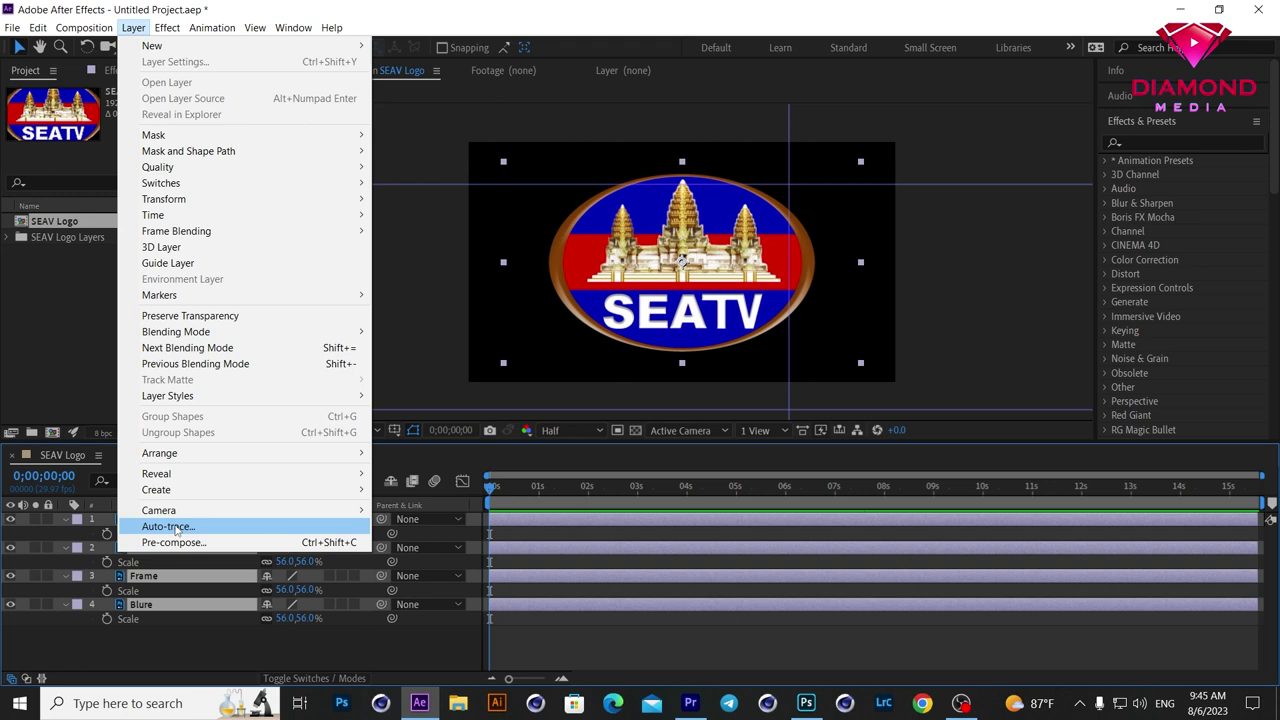
# Step: Auto-trace the four logo layers, hide the traced copies, and shy and hide the originals
pyautogui.click(178, 529)
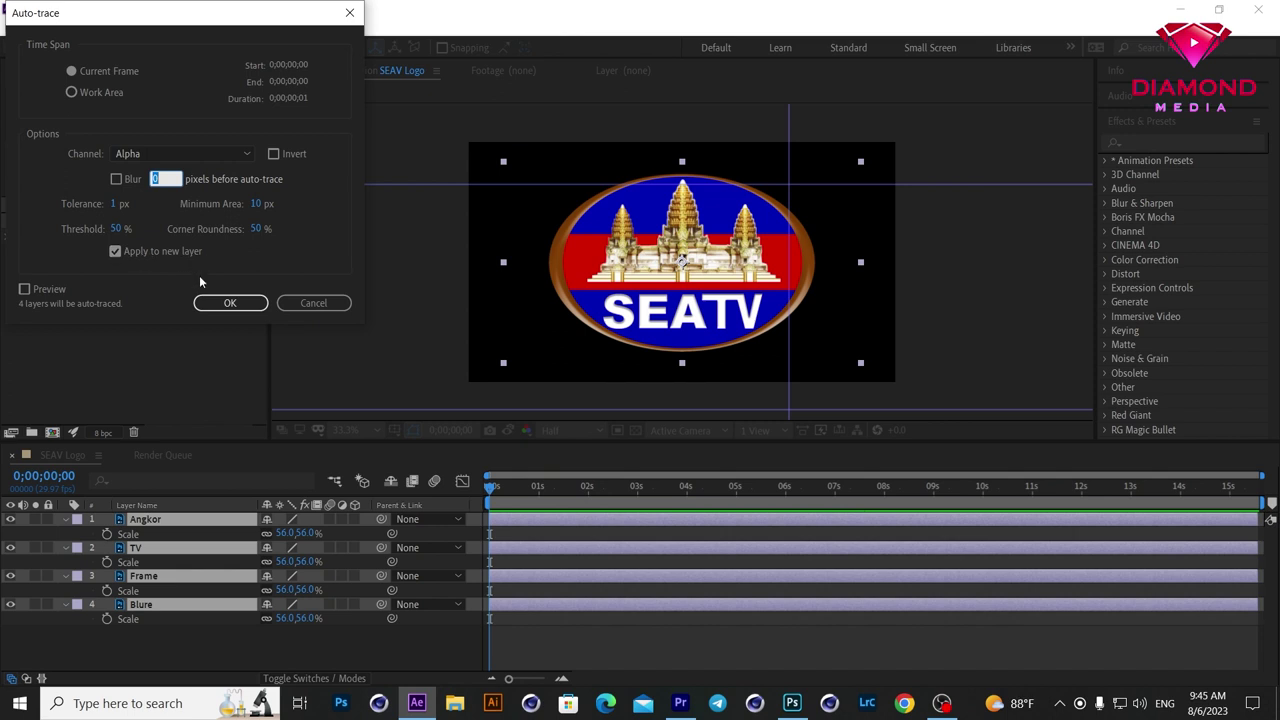
pyautogui.click(233, 302)
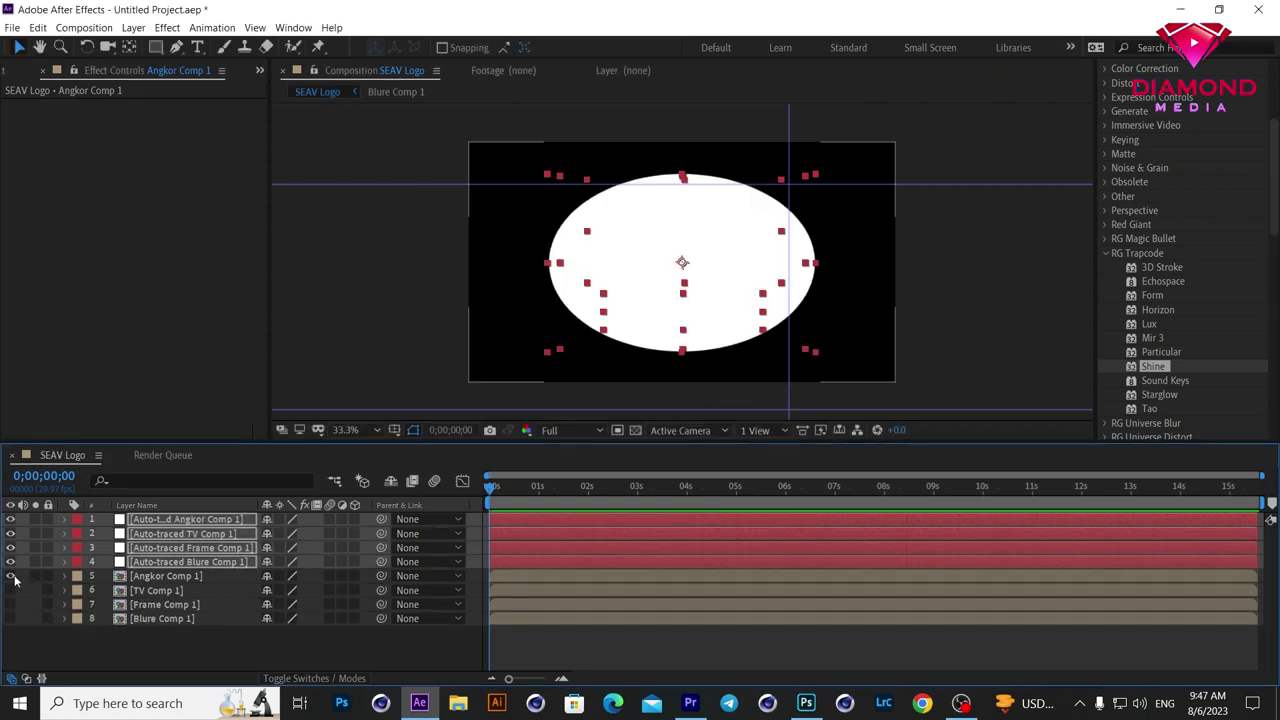
pyautogui.moveTo(11, 562); pyautogui.dragTo(14, 522)
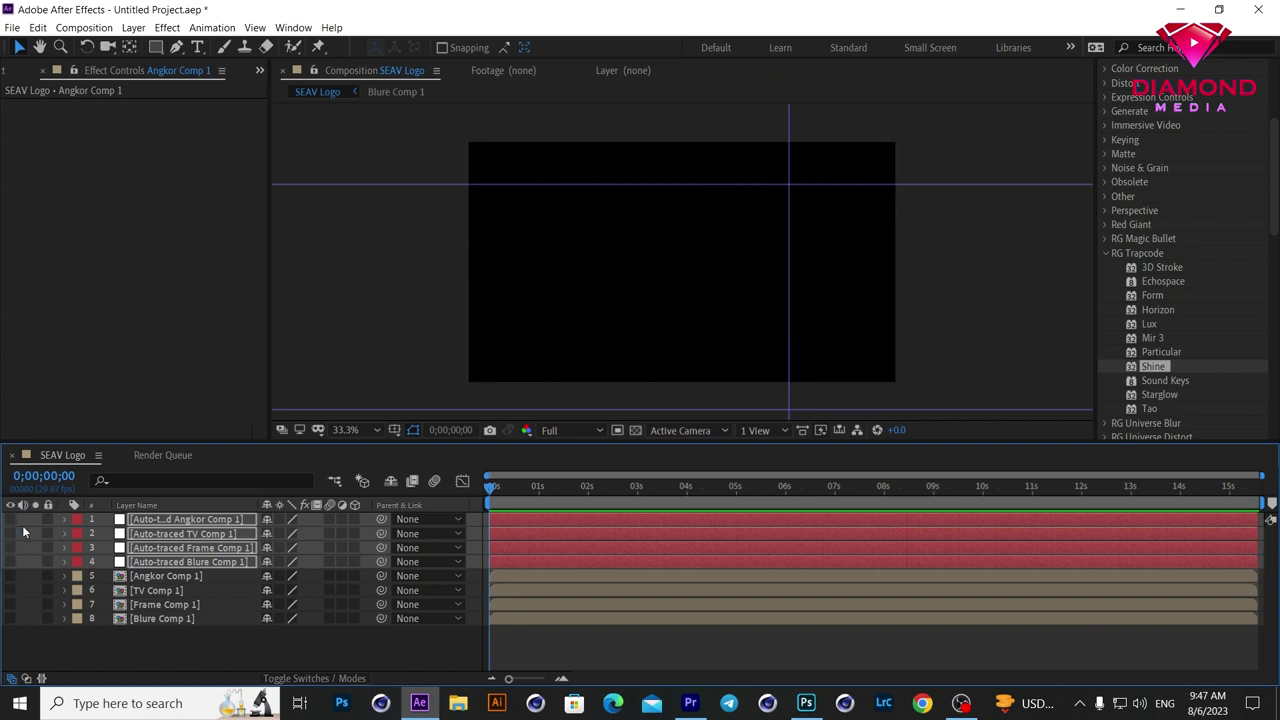
pyautogui.moveTo(267, 618); pyautogui.dragTo(266, 519)
pyautogui.click(391, 482)
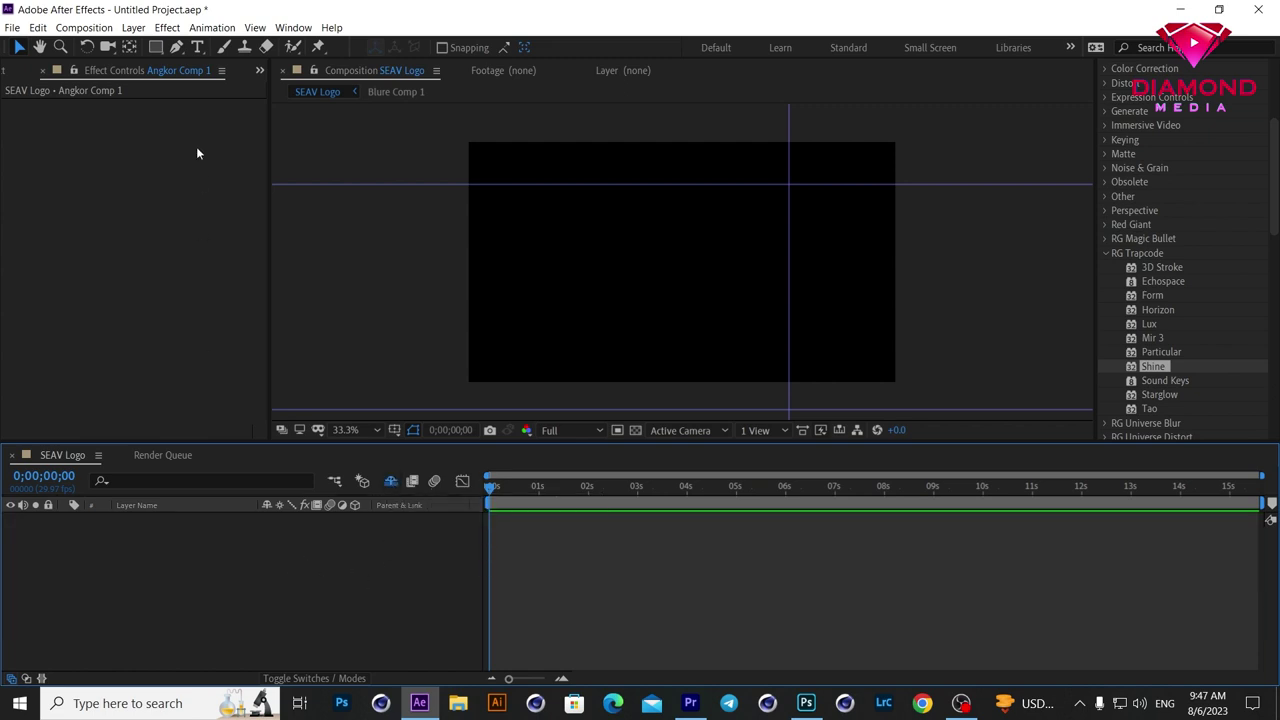
# Step: Create a new white solid layer named 3D Logo in the SEAV Logo comp
pyautogui.click(133, 27)
pyautogui.moveTo(328, 47)
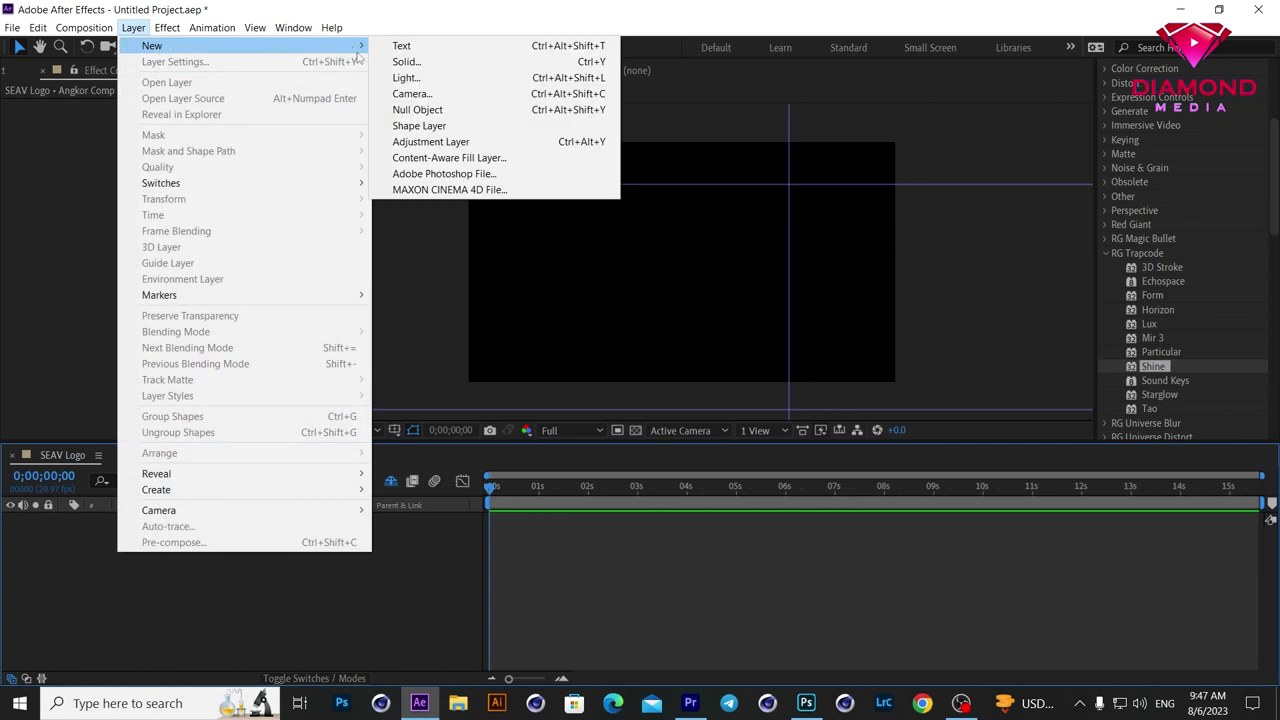
pyautogui.click(406, 61)
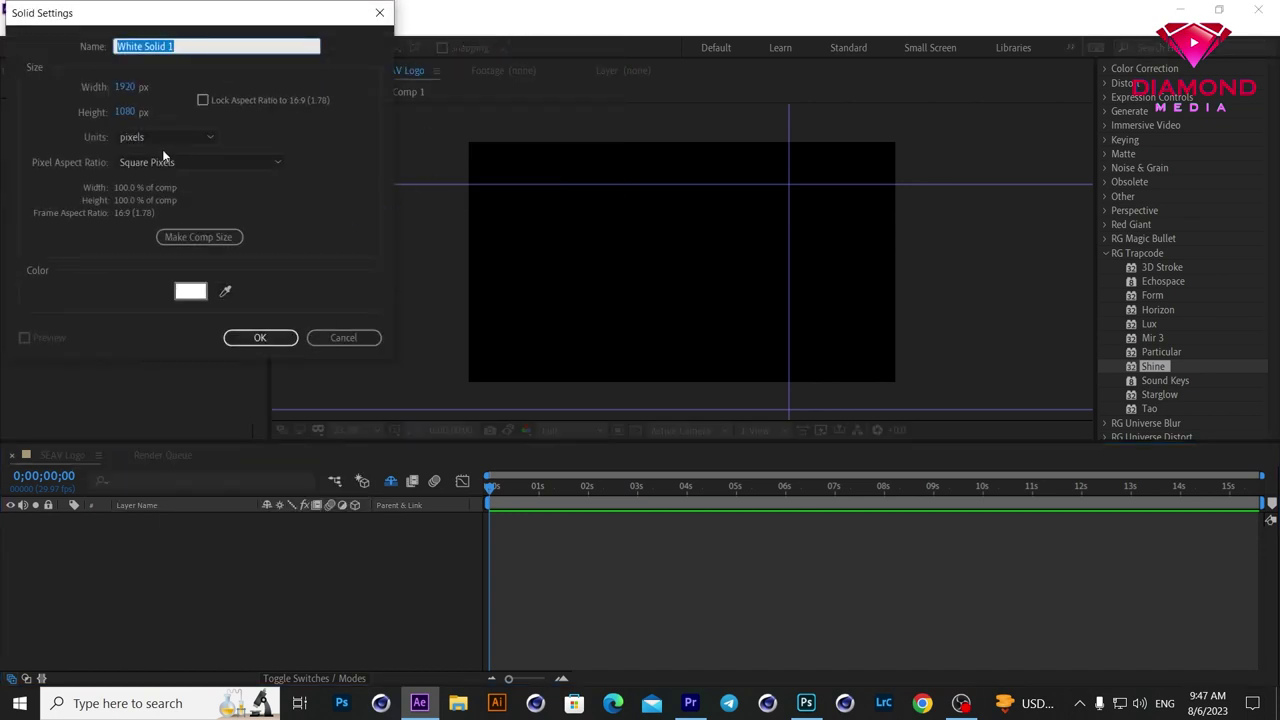
pyautogui.write('3')
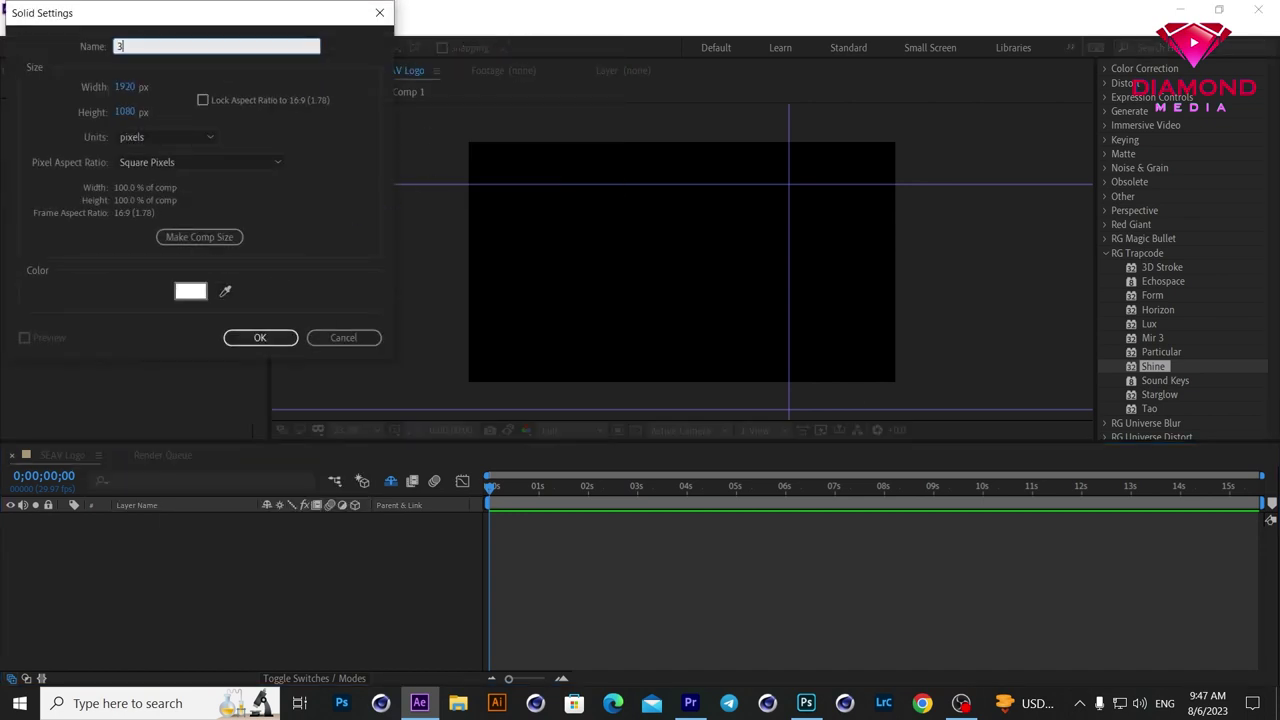
pyautogui.write('D Logo')
pyautogui.click(284, 341)
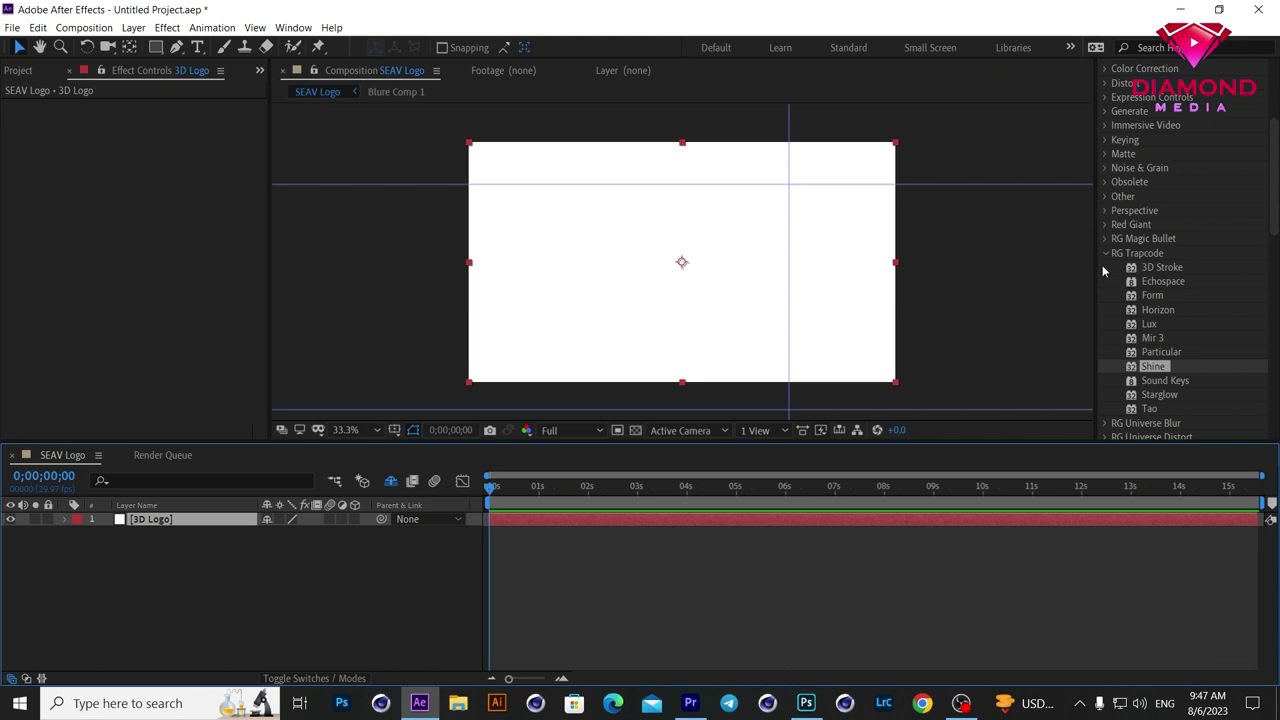
# Step: Apply the Video Copilot Element effect to the 3D Logo layer
pyautogui.click(1106, 254)
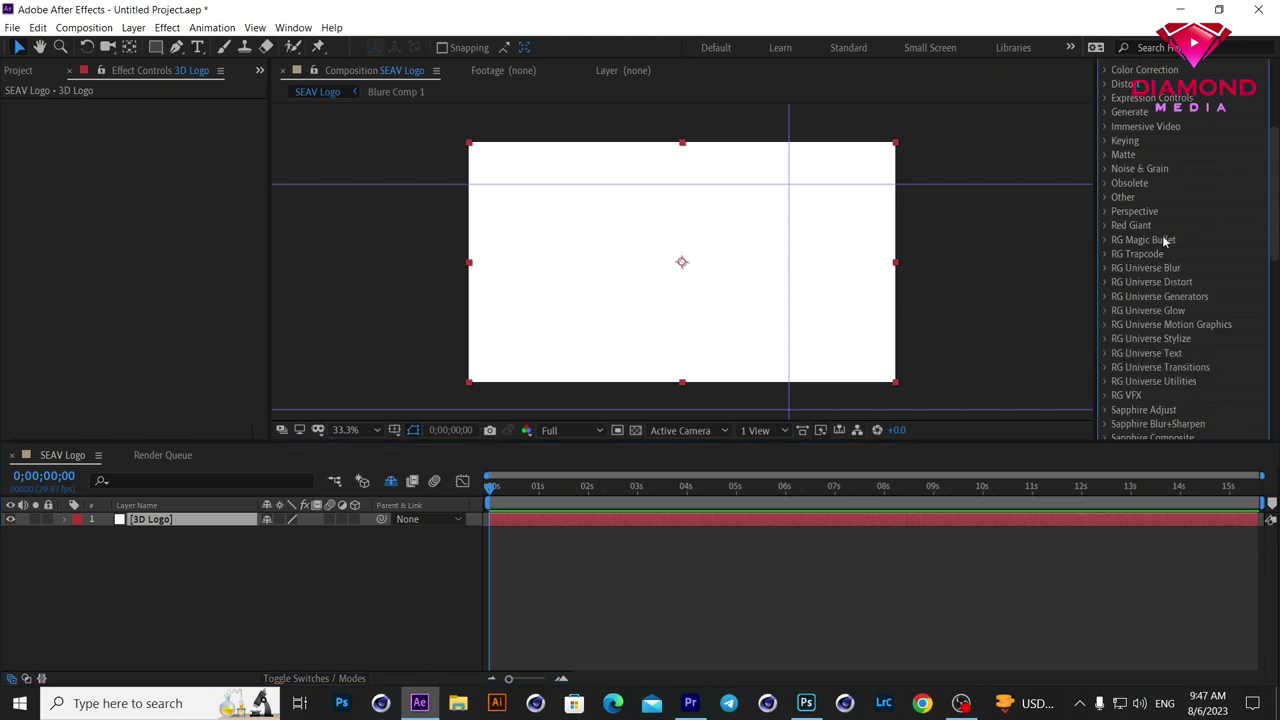
pyautogui.scroll(-5, 1163, 240)
pyautogui.scroll(-3, 1143, 381)
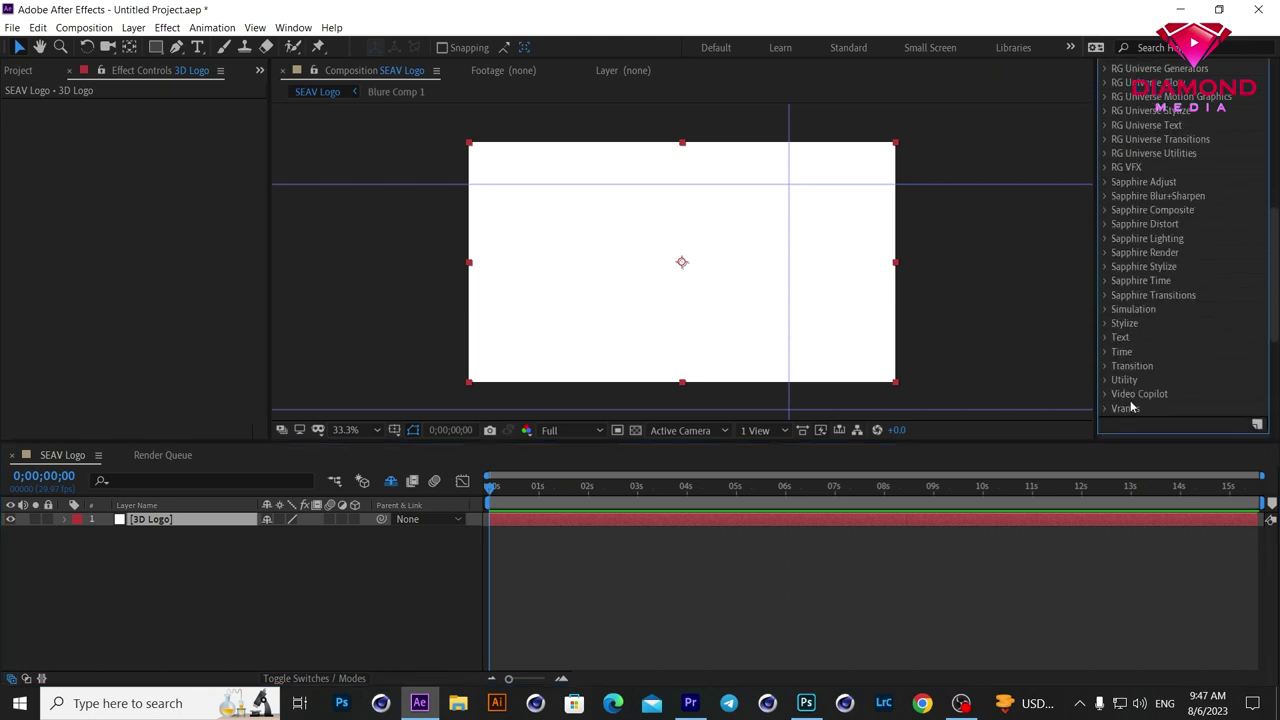
pyautogui.click(1106, 395)
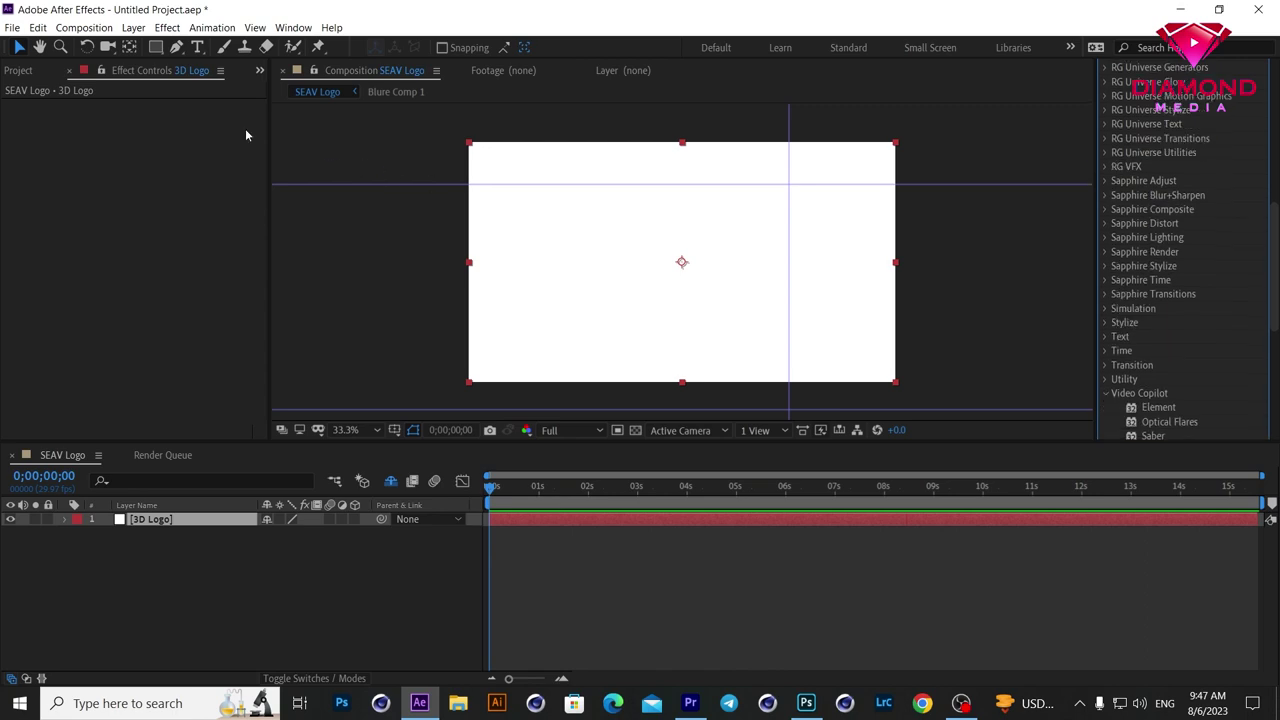
pyautogui.click(168, 30)
pyautogui.click(682, 520)
pyautogui.click(168, 30)
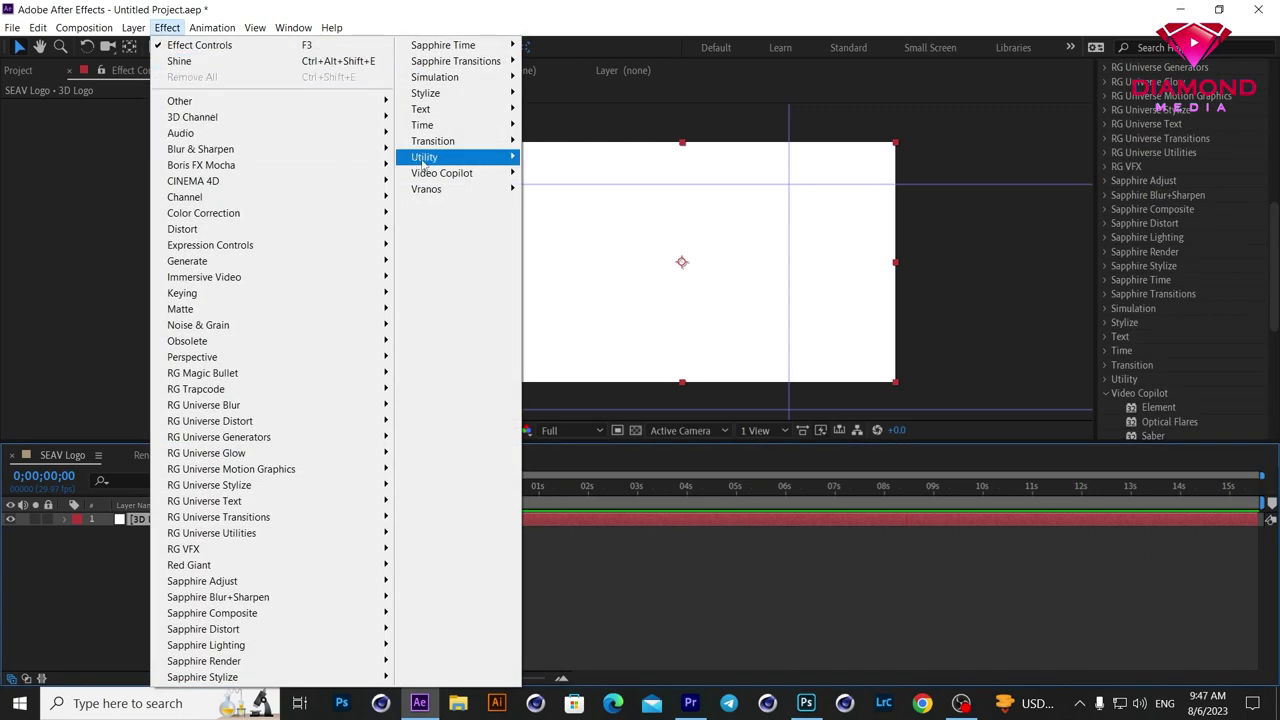
pyautogui.moveTo(480, 174)
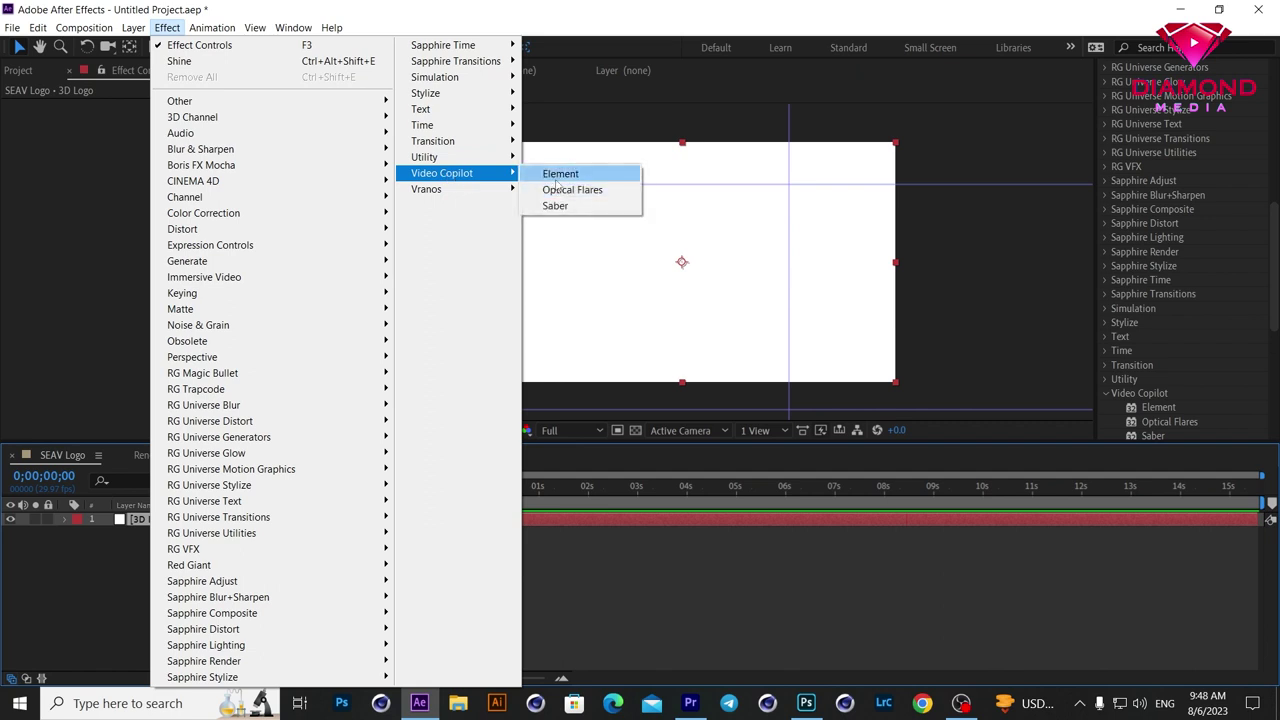
pyautogui.click(556, 178)
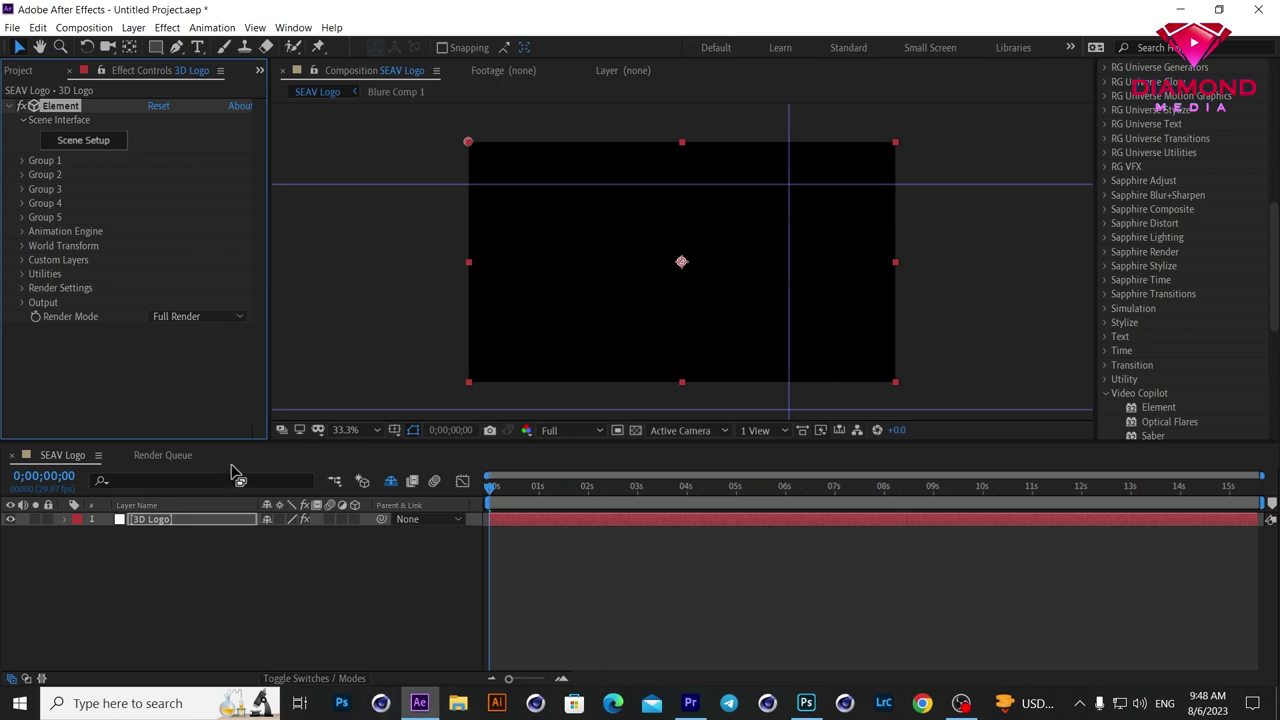
# Step: Assign Auto-traced Angkor, TV, Frame and Blure Comp 1 to Element's Path Layers 1–4
pyautogui.click(22, 260)
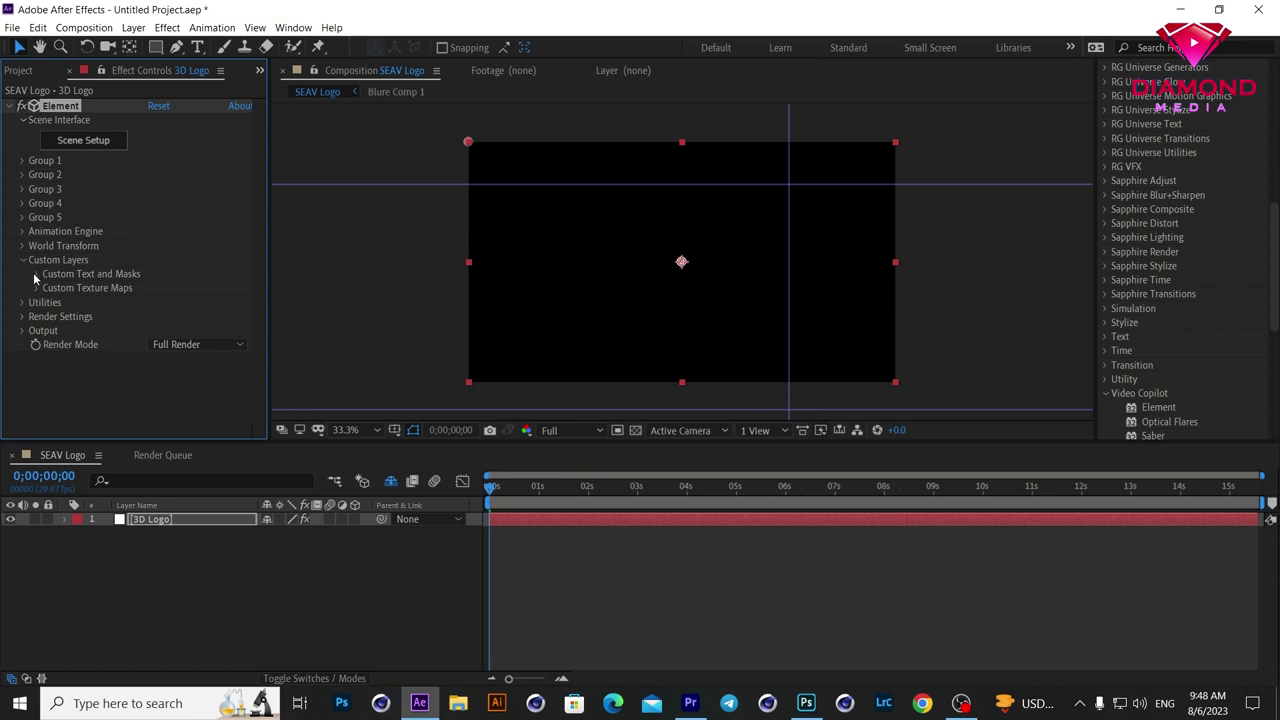
pyautogui.click(36, 274)
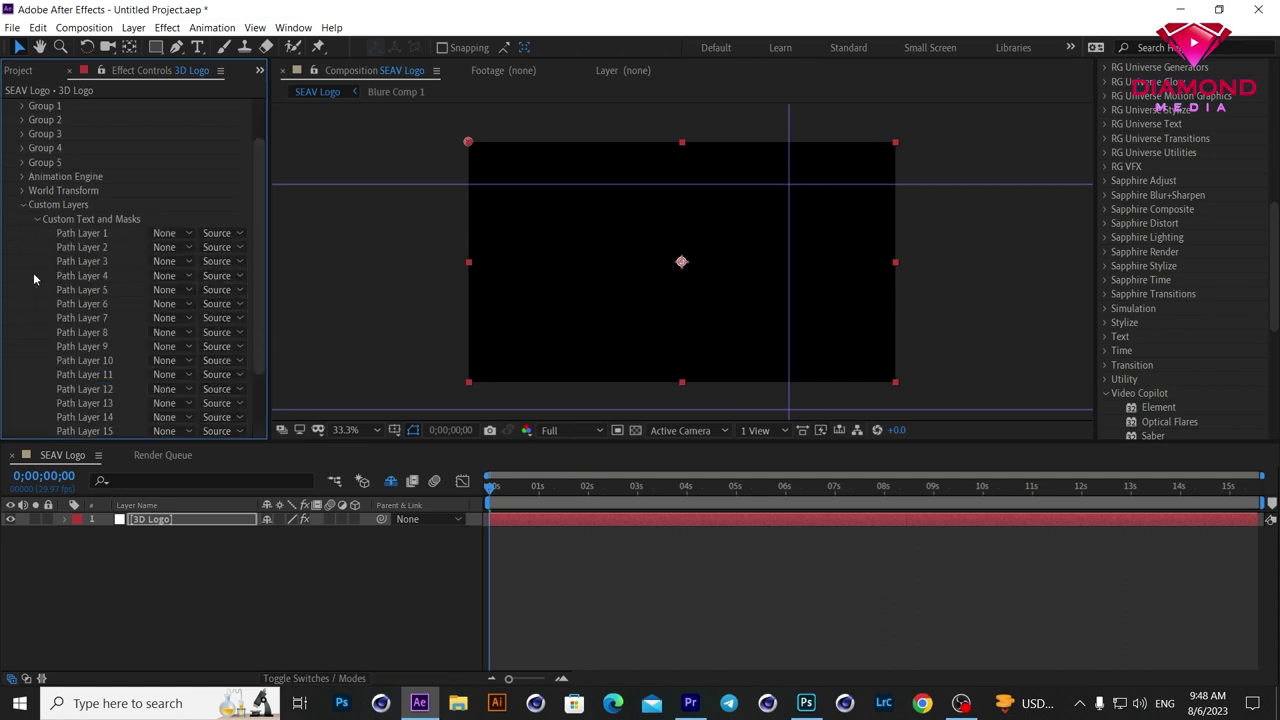
pyautogui.click(188, 233)
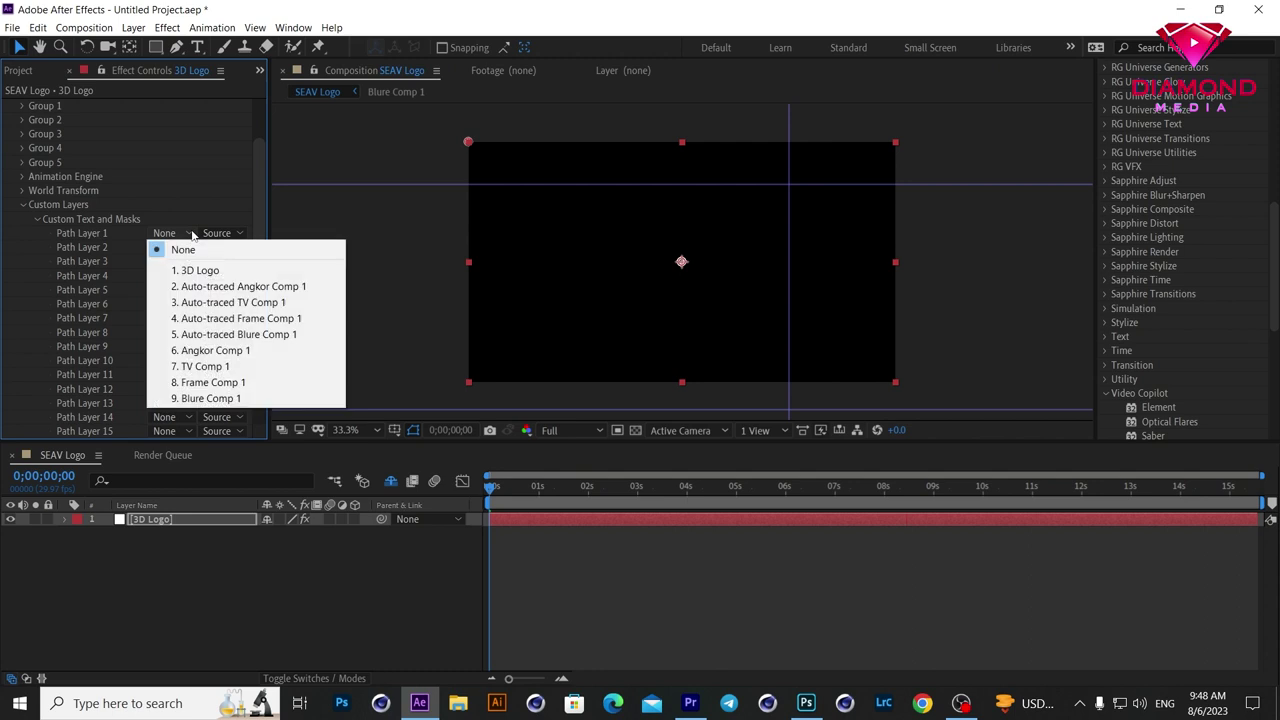
pyautogui.click(211, 288)
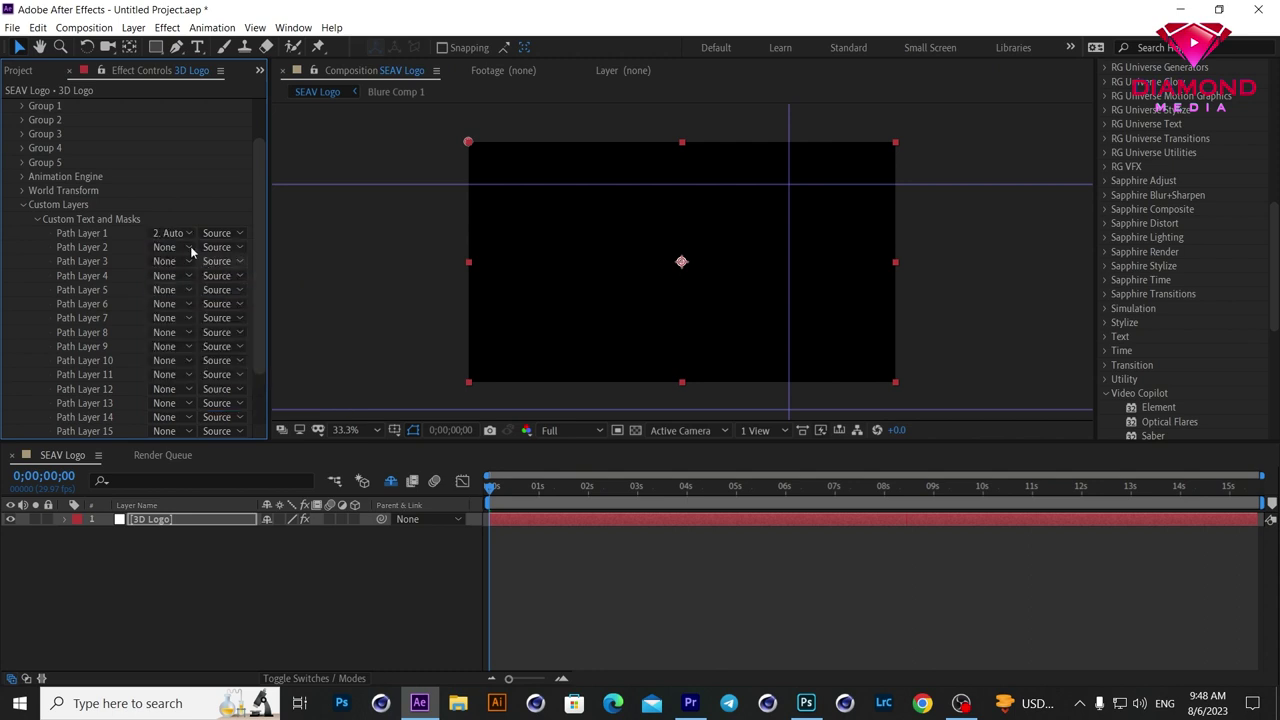
pyautogui.click(190, 248)
pyautogui.click(234, 316)
pyautogui.click(168, 261)
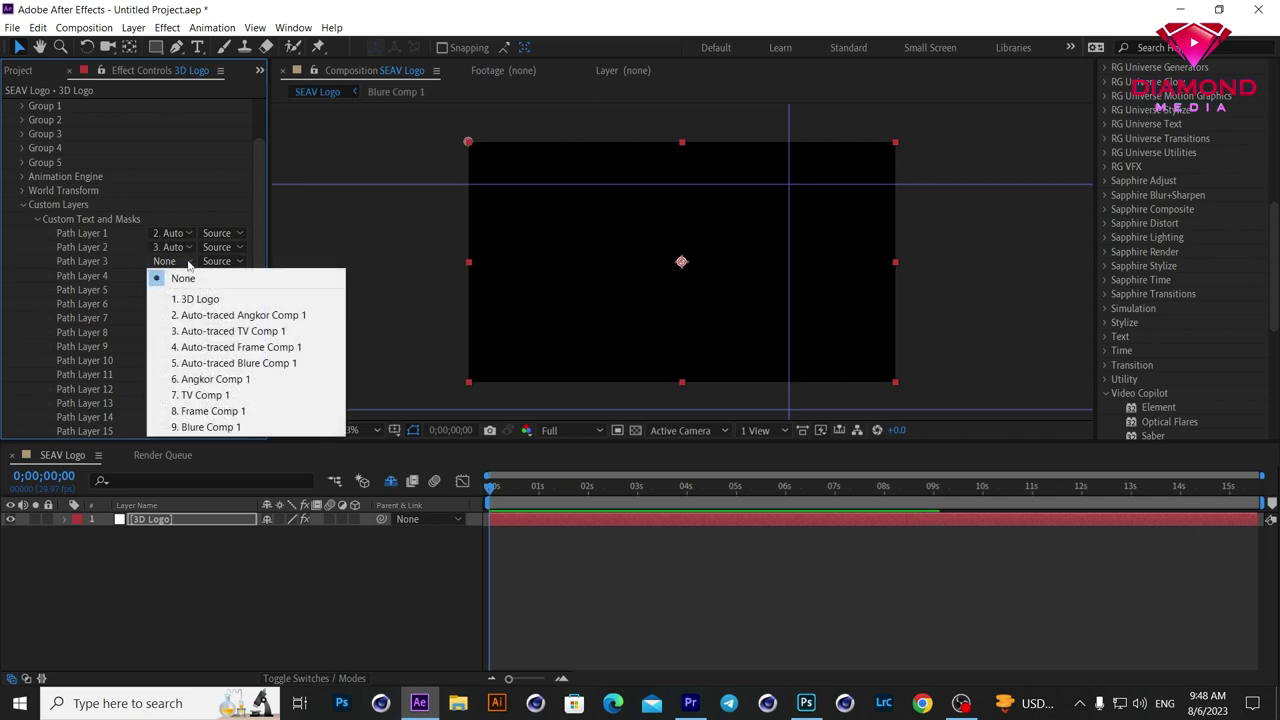
pyautogui.click(226, 347)
pyautogui.click(168, 275)
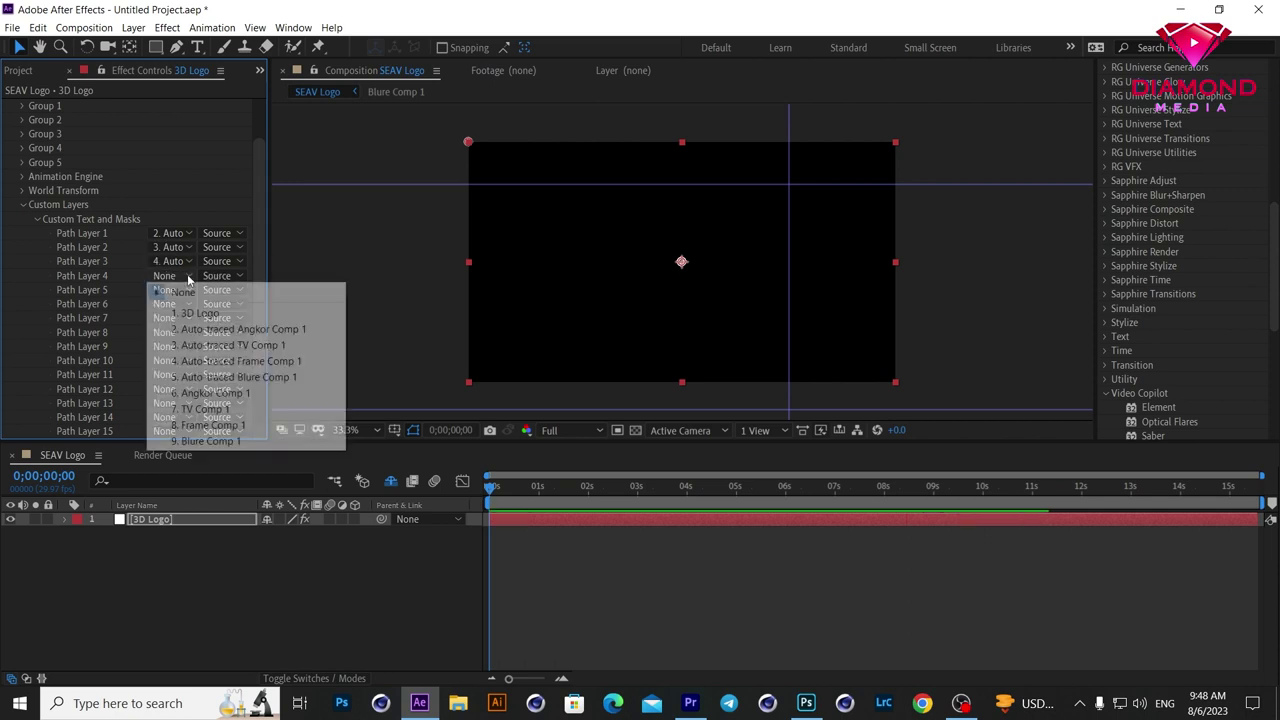
pyautogui.click(209, 381)
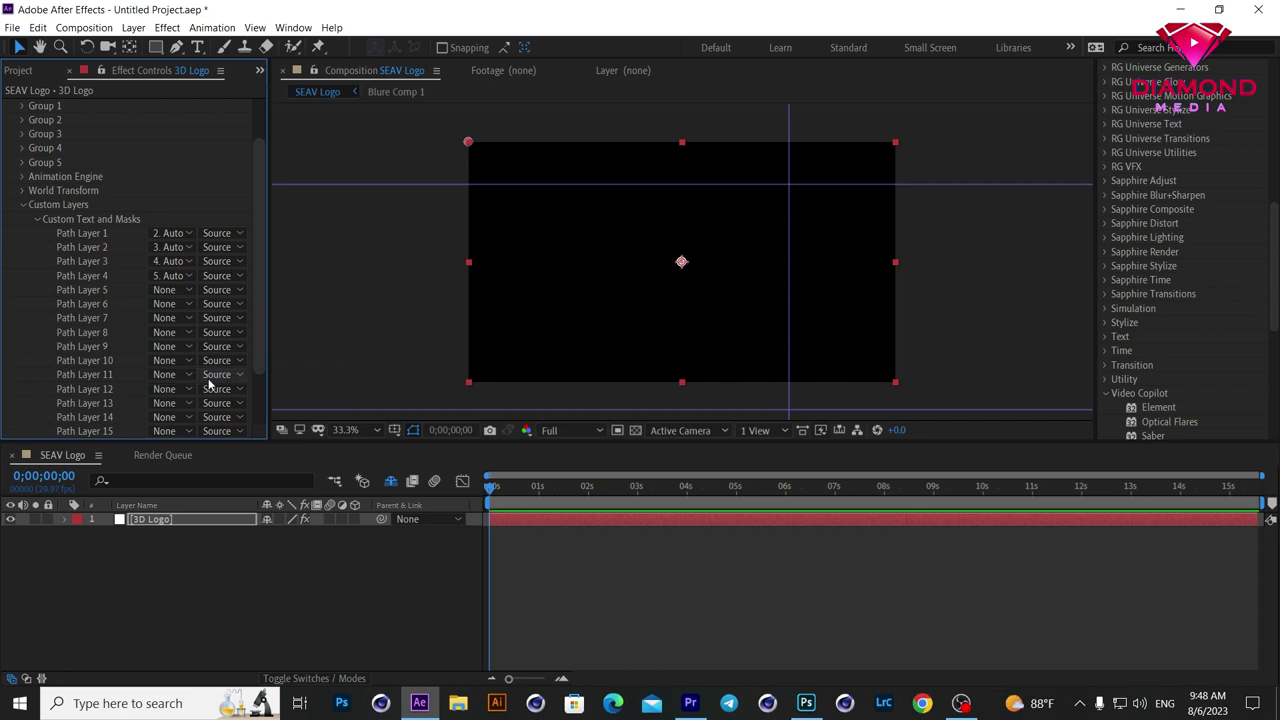
pyautogui.click(38, 220)
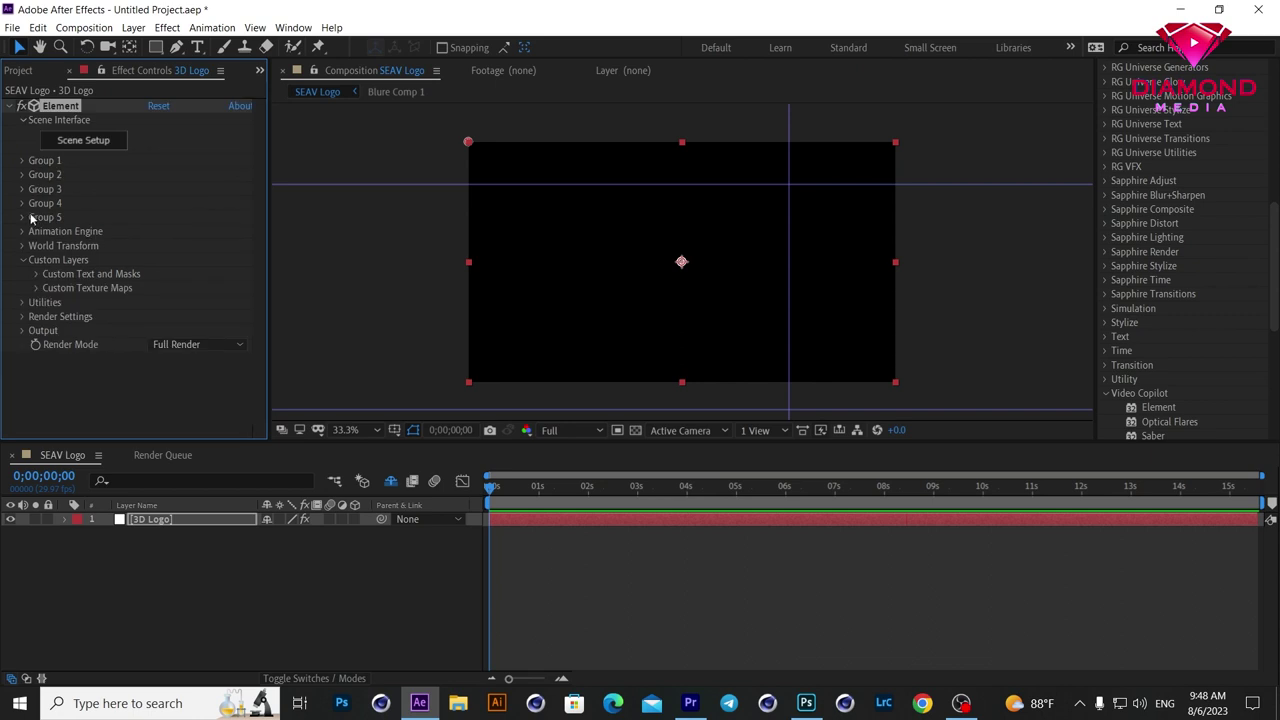
pyautogui.click(24, 260)
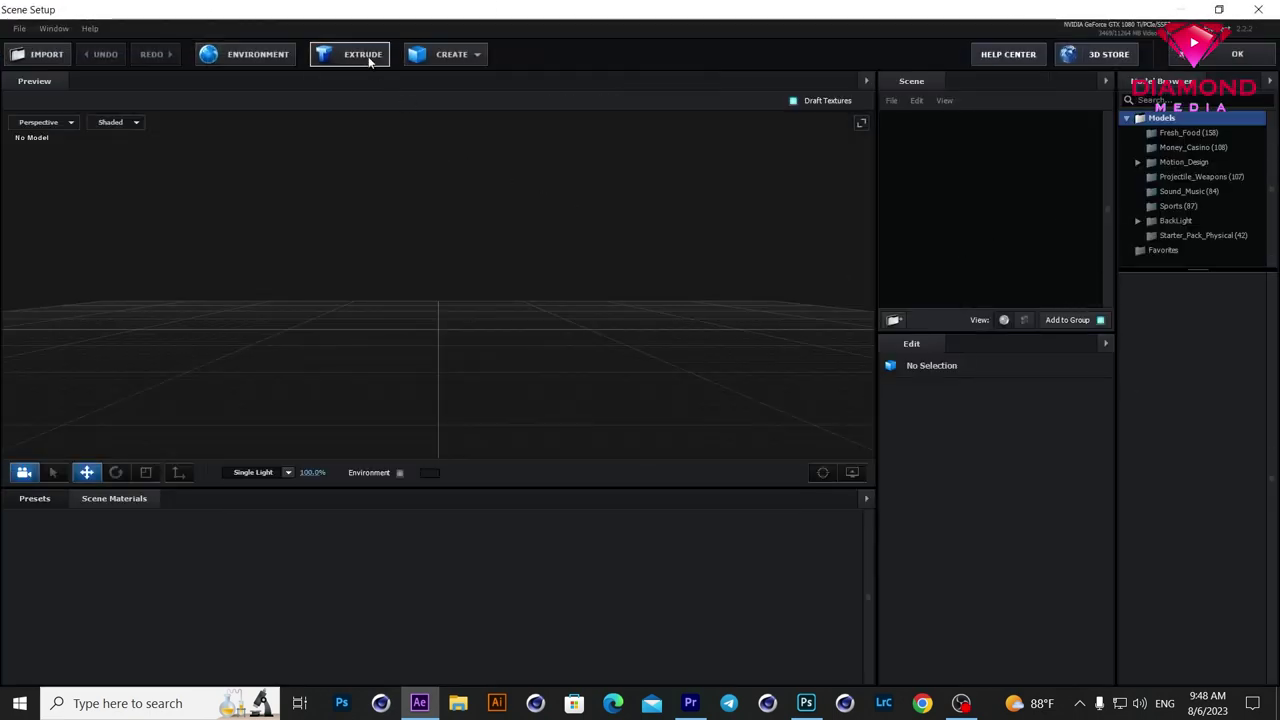
# Step: Extrude the temple custom path and name the model Angkor 01
pyautogui.click(360, 54)
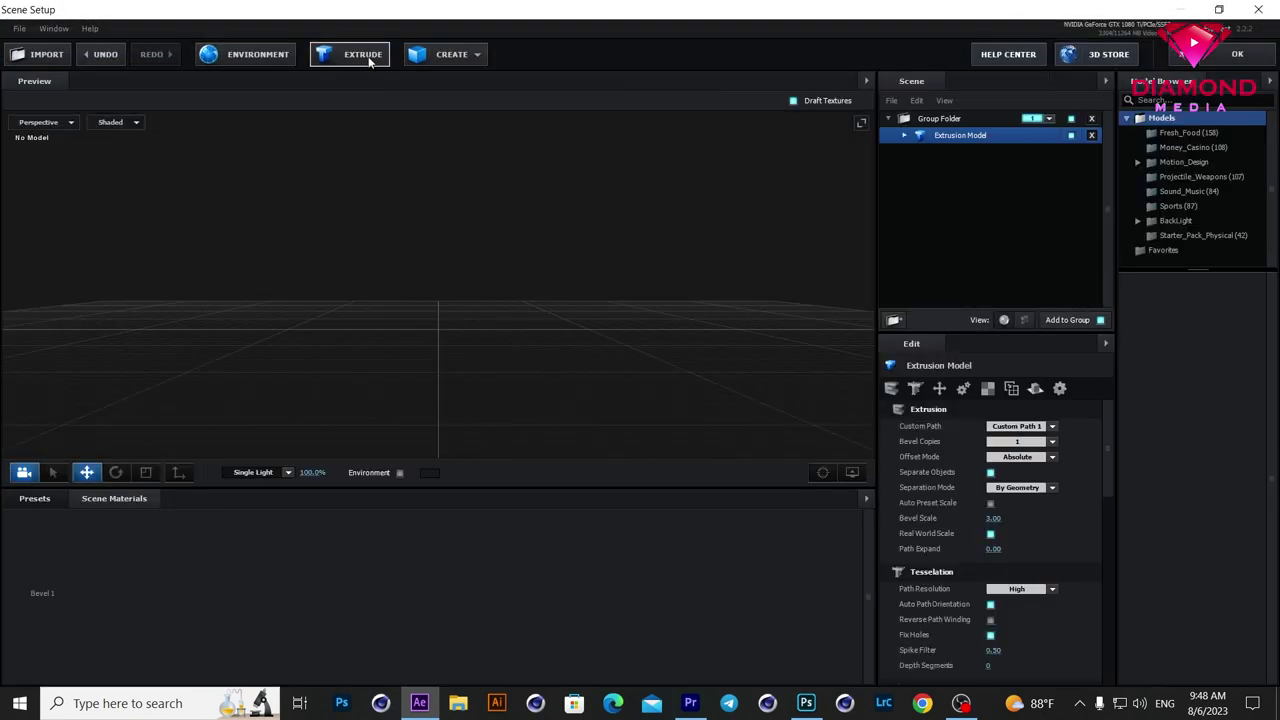
pyautogui.moveTo(650, 273); pyautogui.dragTo(576, 277)
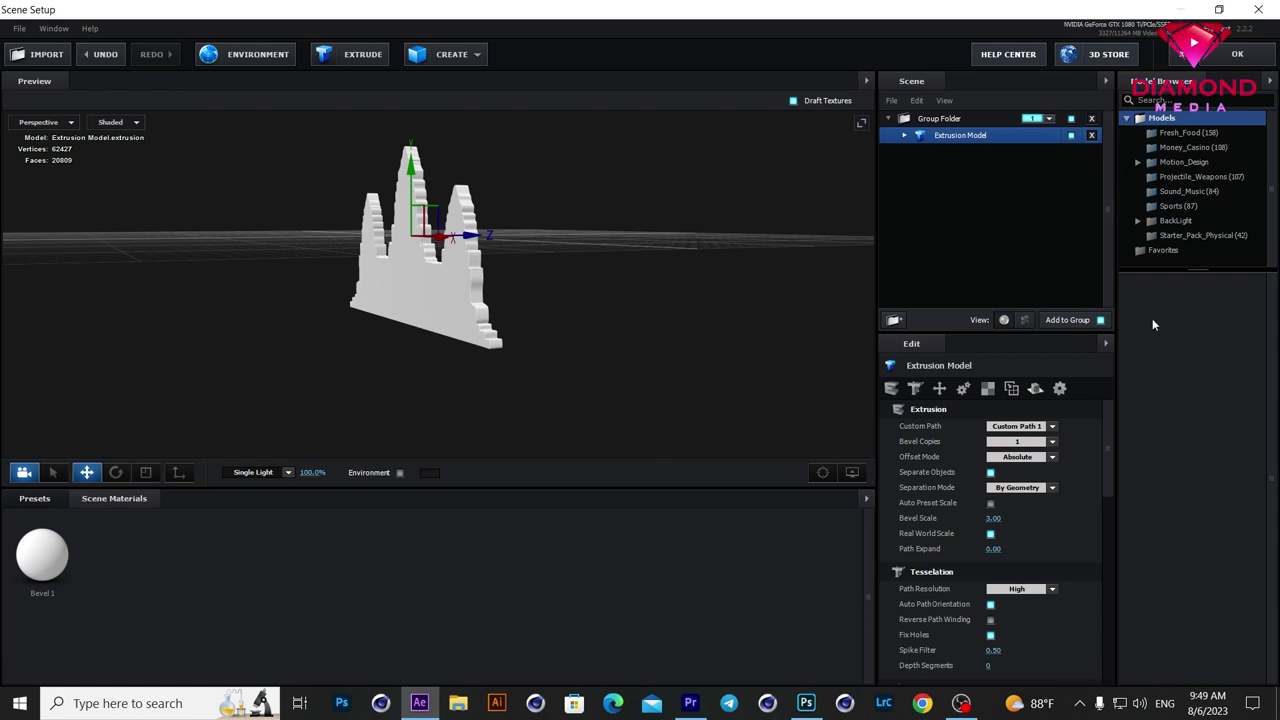
pyautogui.doubleClick(946, 138)
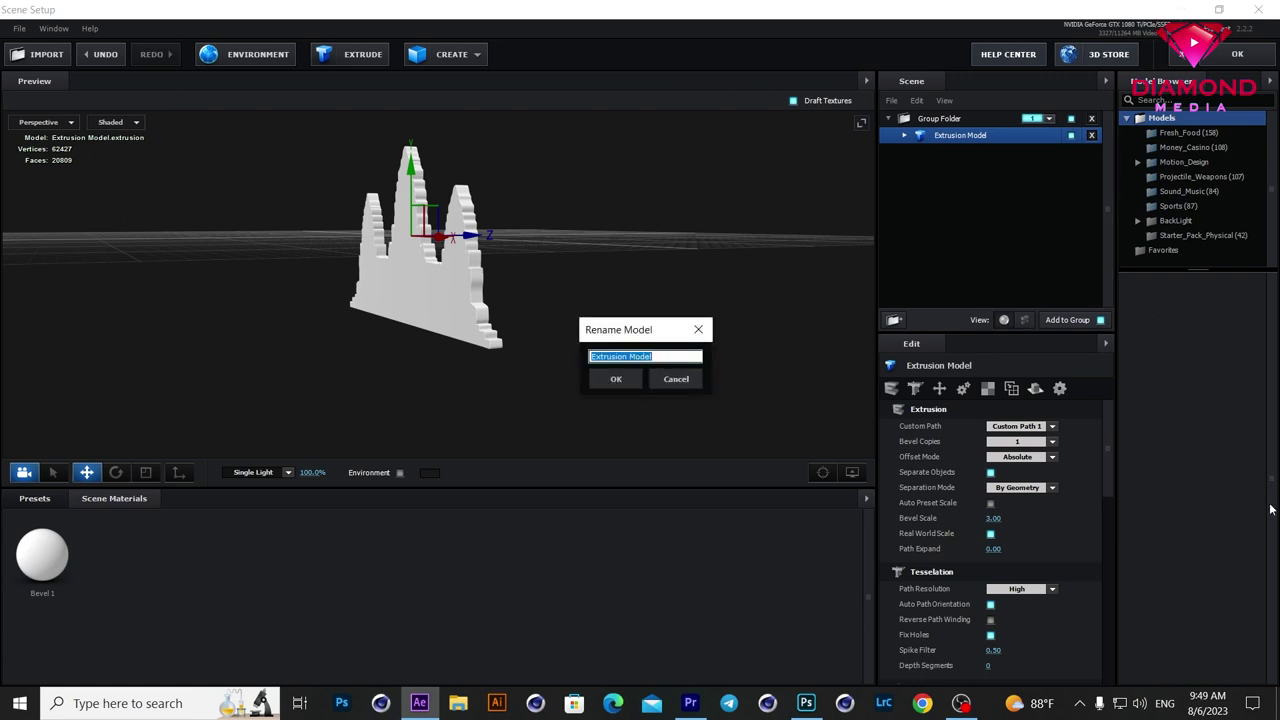
pyautogui.write('An')
pyautogui.write('gkor 01')
pyautogui.press('Return')
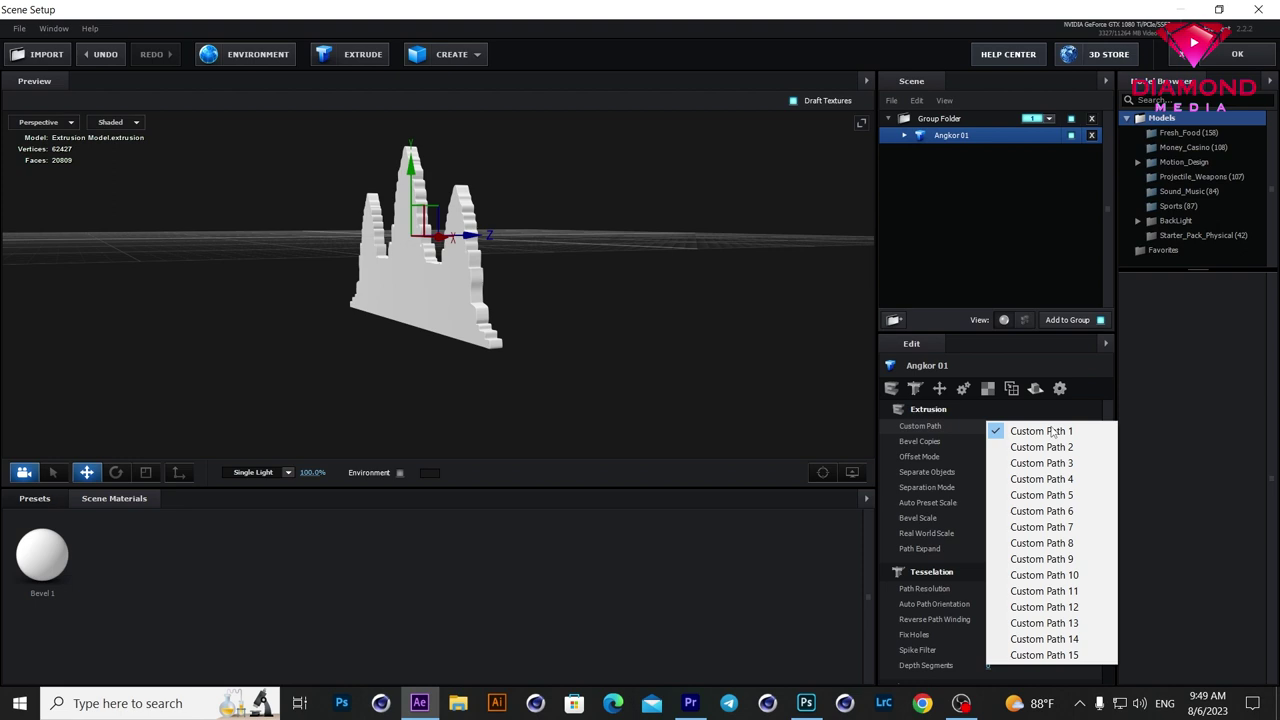
# Step: Give Angkor 01 two bevel copies, keeping Custom Path 1 as its path
pyautogui.click(1106, 370)
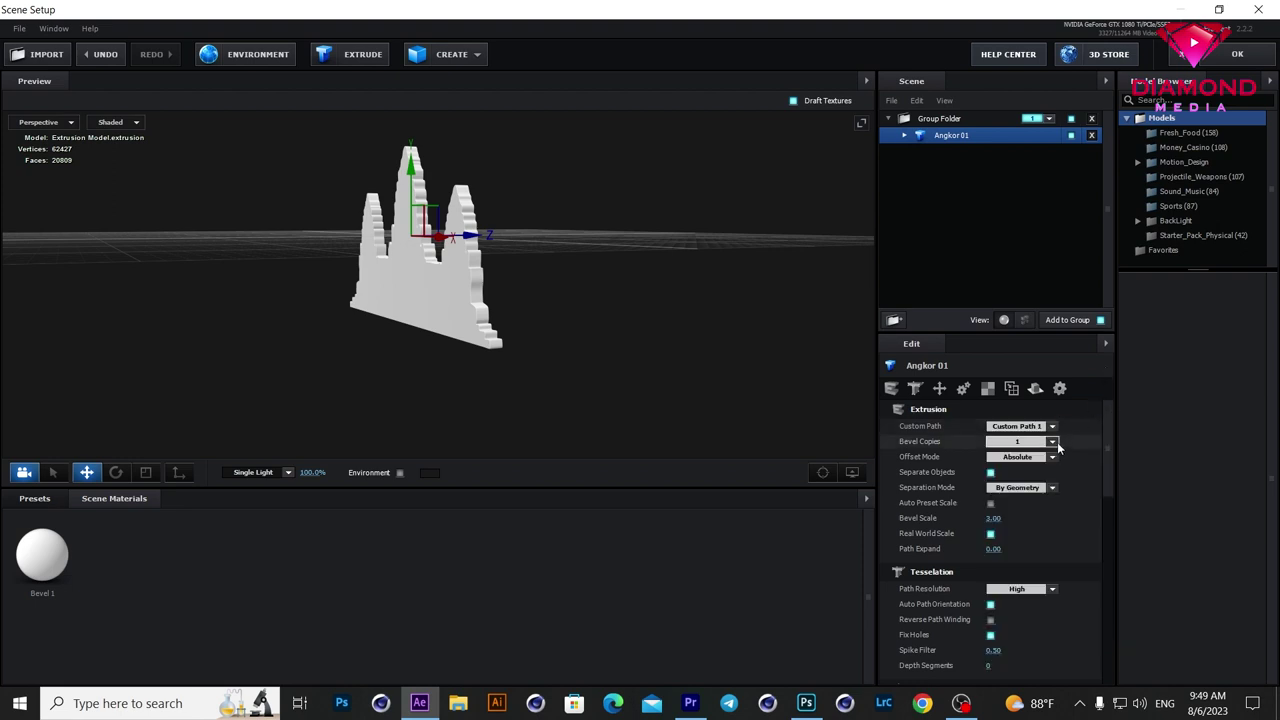
pyautogui.click(1052, 441)
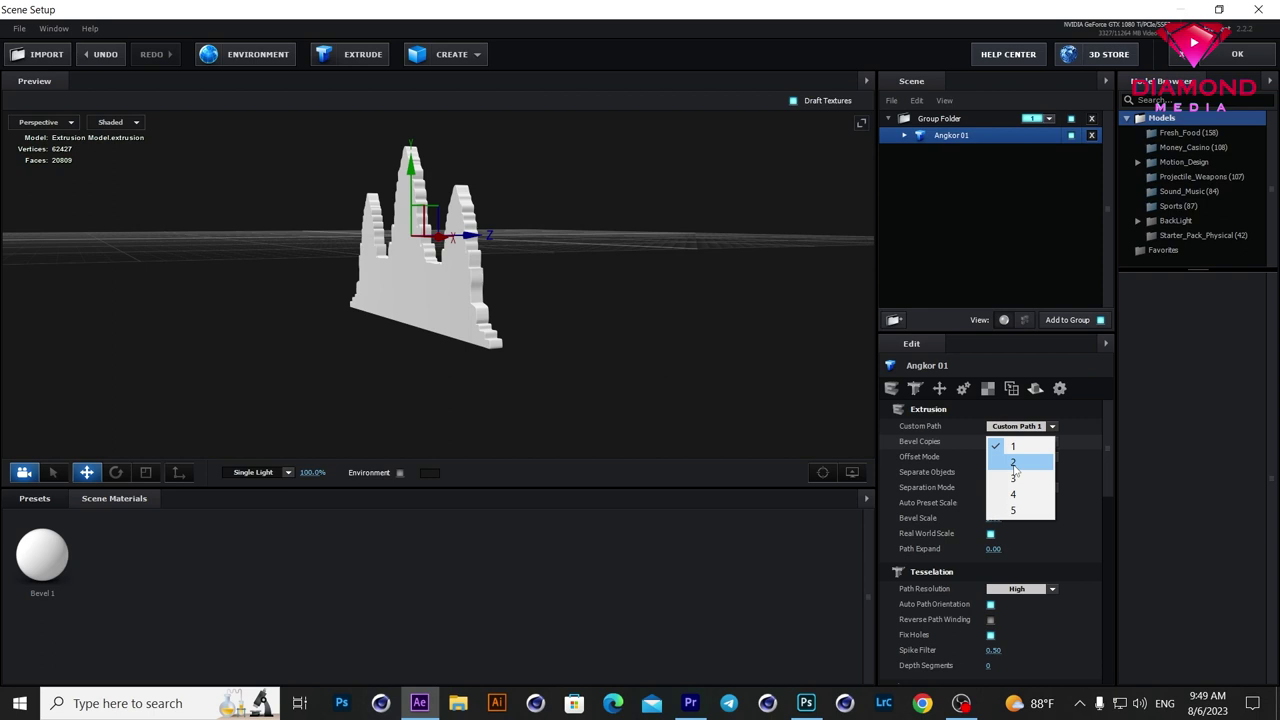
pyautogui.click(1013, 463)
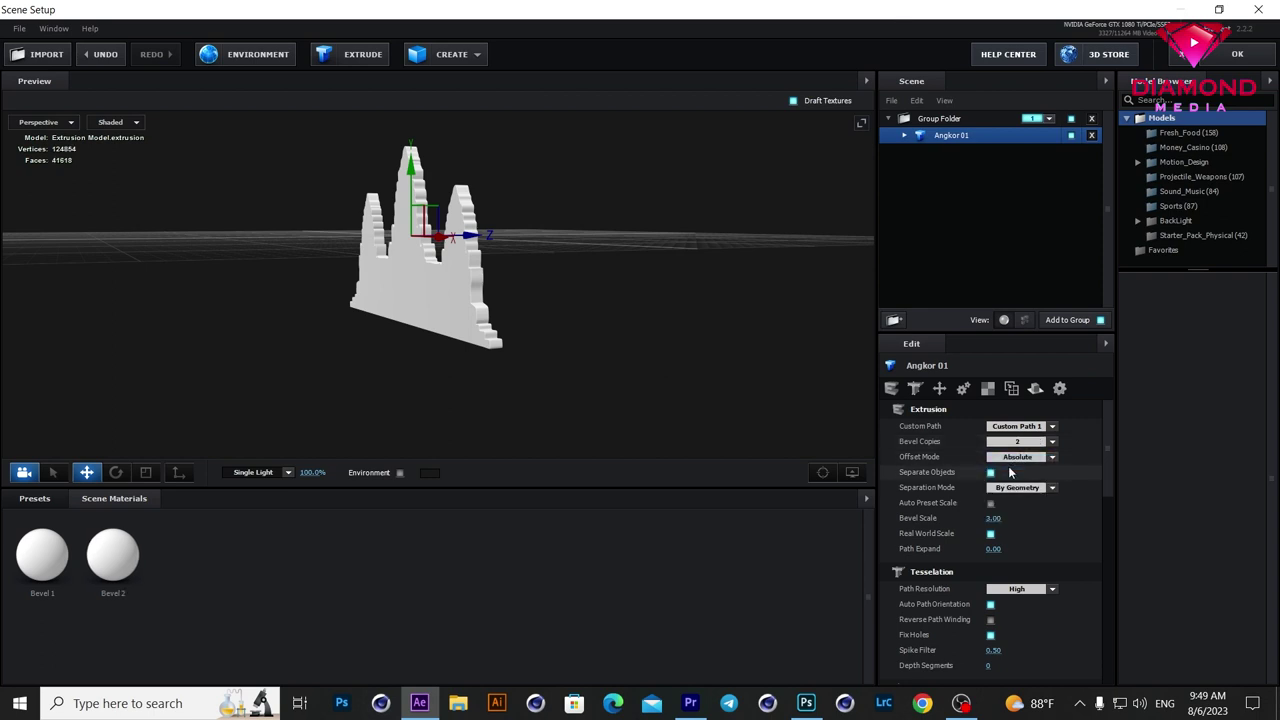
# Step: Apply the Physical preset Gold material to Angkor 01's Bevel 2
pyautogui.click(45, 498)
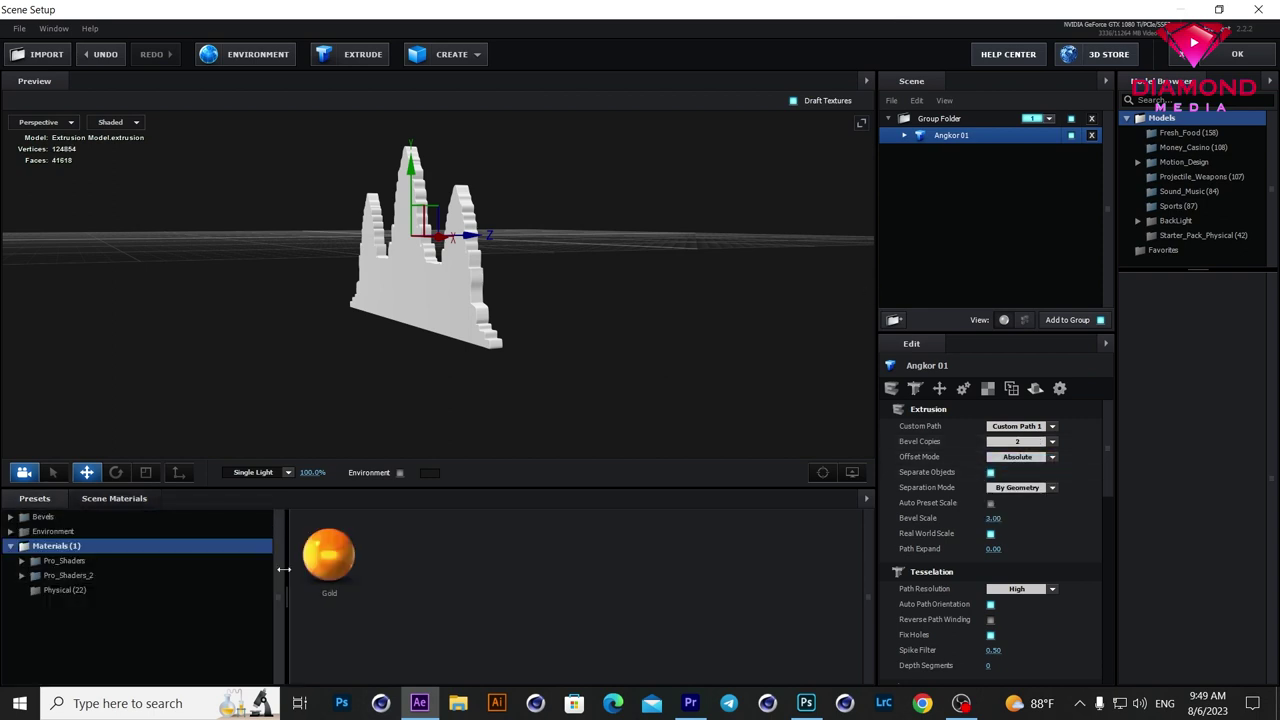
pyautogui.click(63, 588)
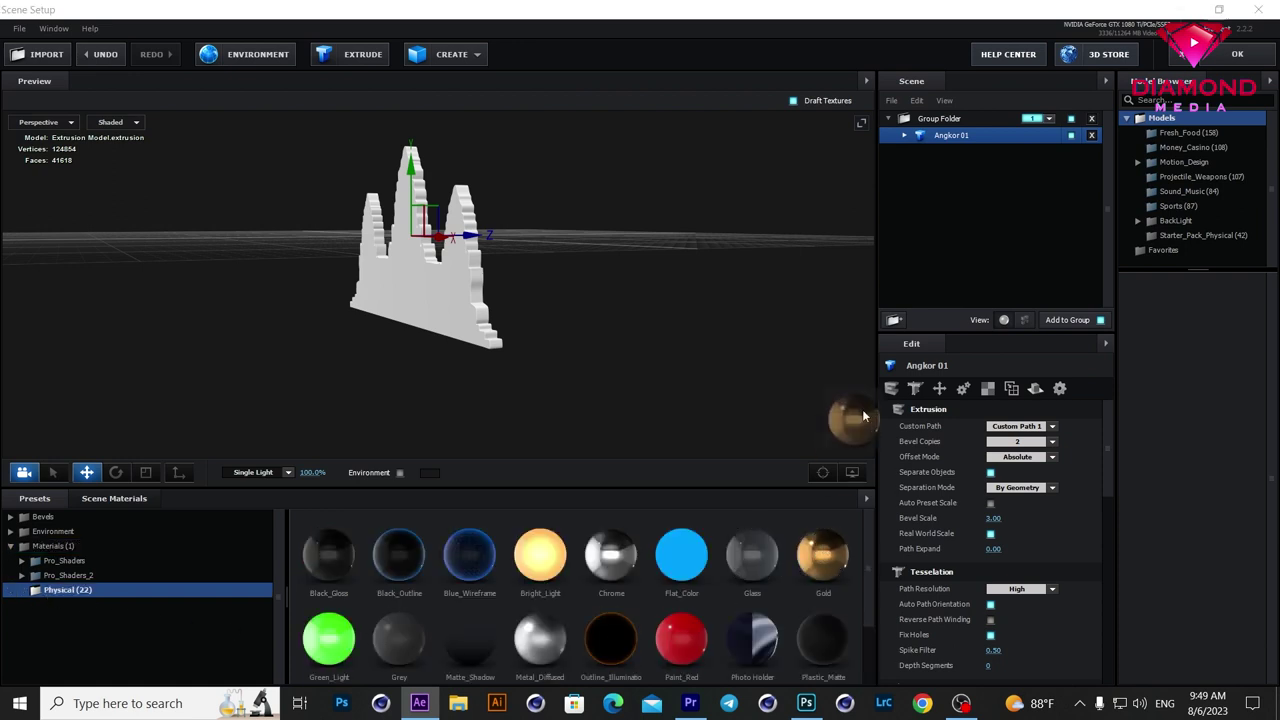
pyautogui.click(904, 136)
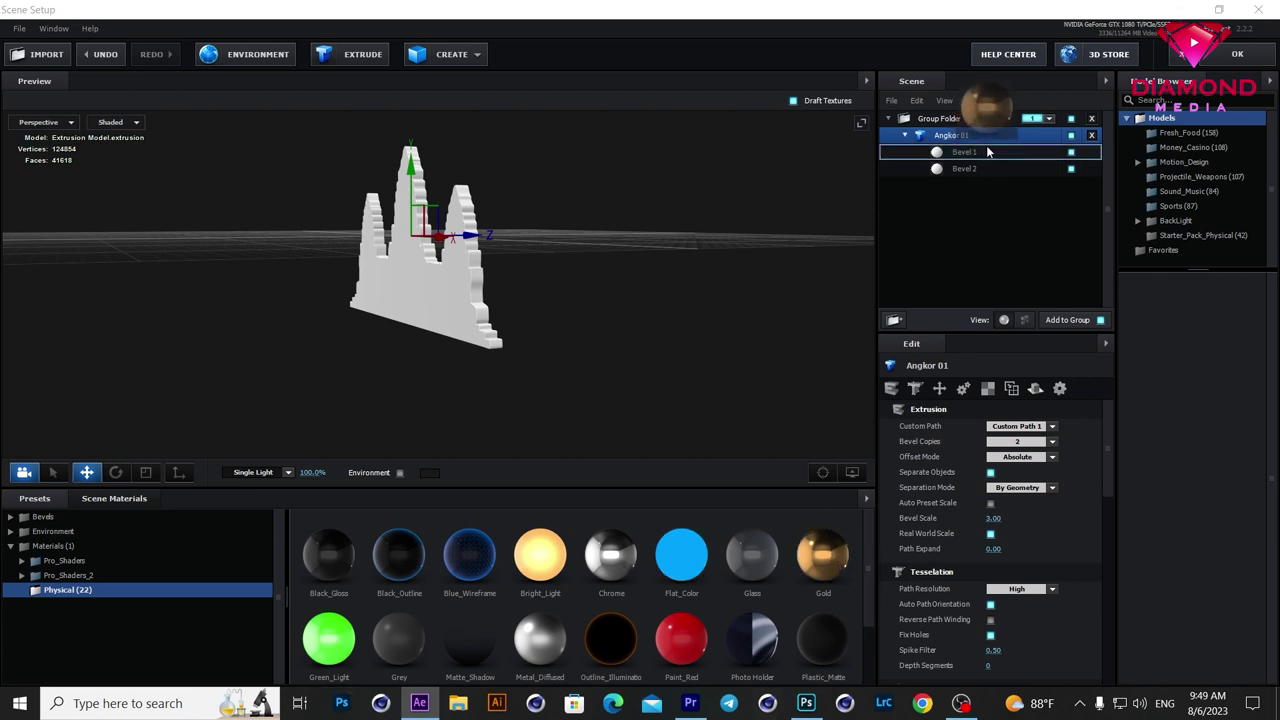
pyautogui.moveTo(835, 548); pyautogui.dragTo(958, 168)
pyautogui.moveTo(627, 268)
pyautogui.mouseDown()
pyautogui.moveTo(557, 277)
pyautogui.moveTo(867, 222)
pyautogui.mouseUp()
pyautogui.click(960, 170)
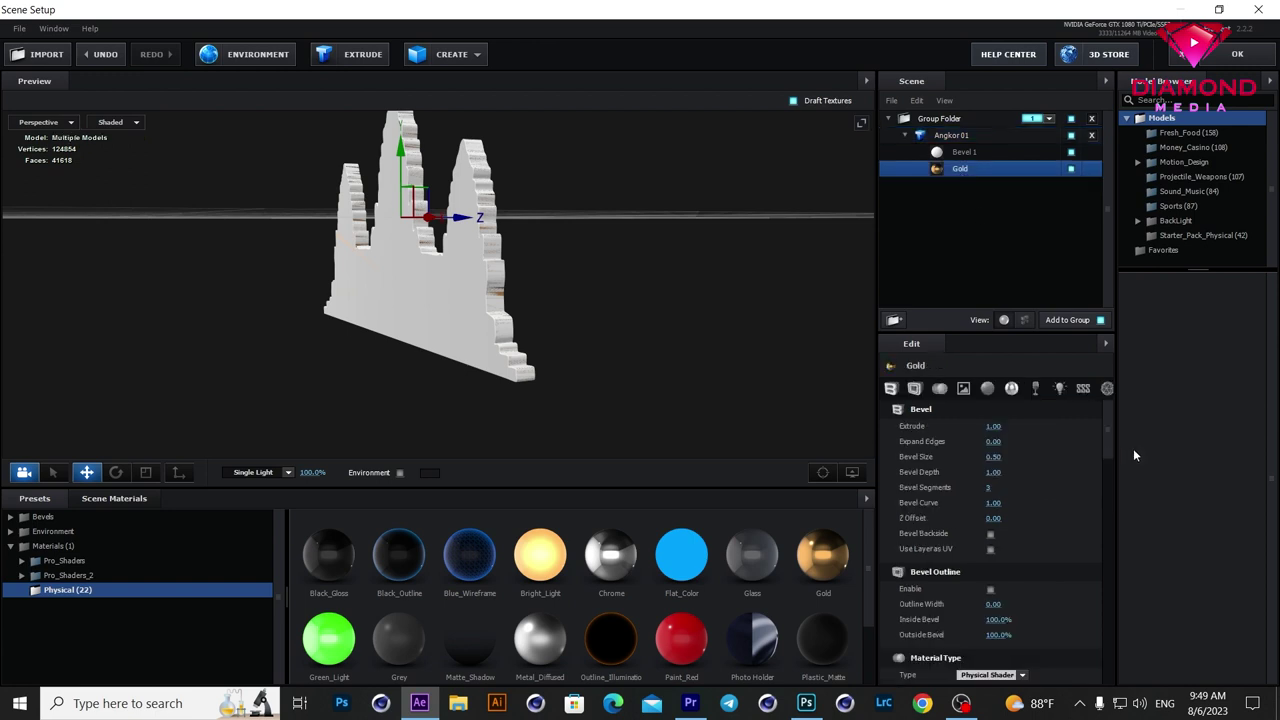
# Step: Set the Gold bevel to Expand Edges 1.83, 0 segments, depth 1.26, larger size, with backside bevel
pyautogui.moveTo(993, 441); pyautogui.dragTo(1101, 427)
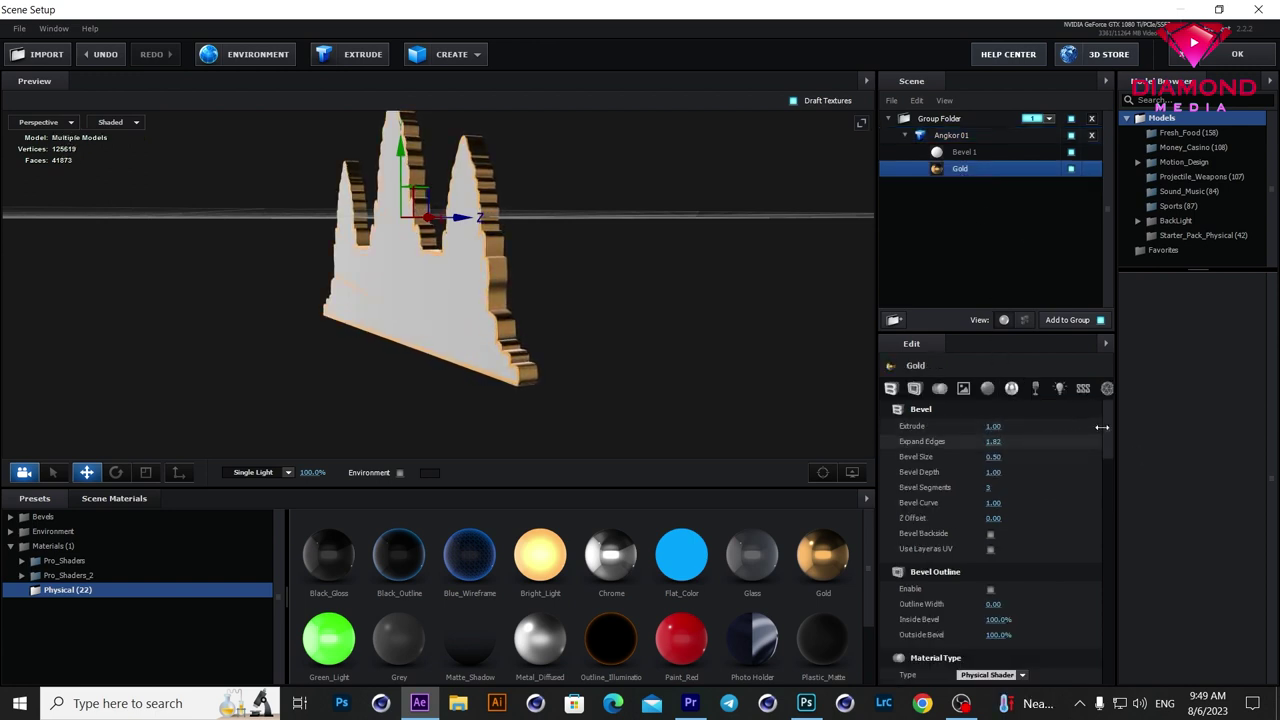
pyautogui.moveTo(1101, 427); pyautogui.dragTo(1104, 427)
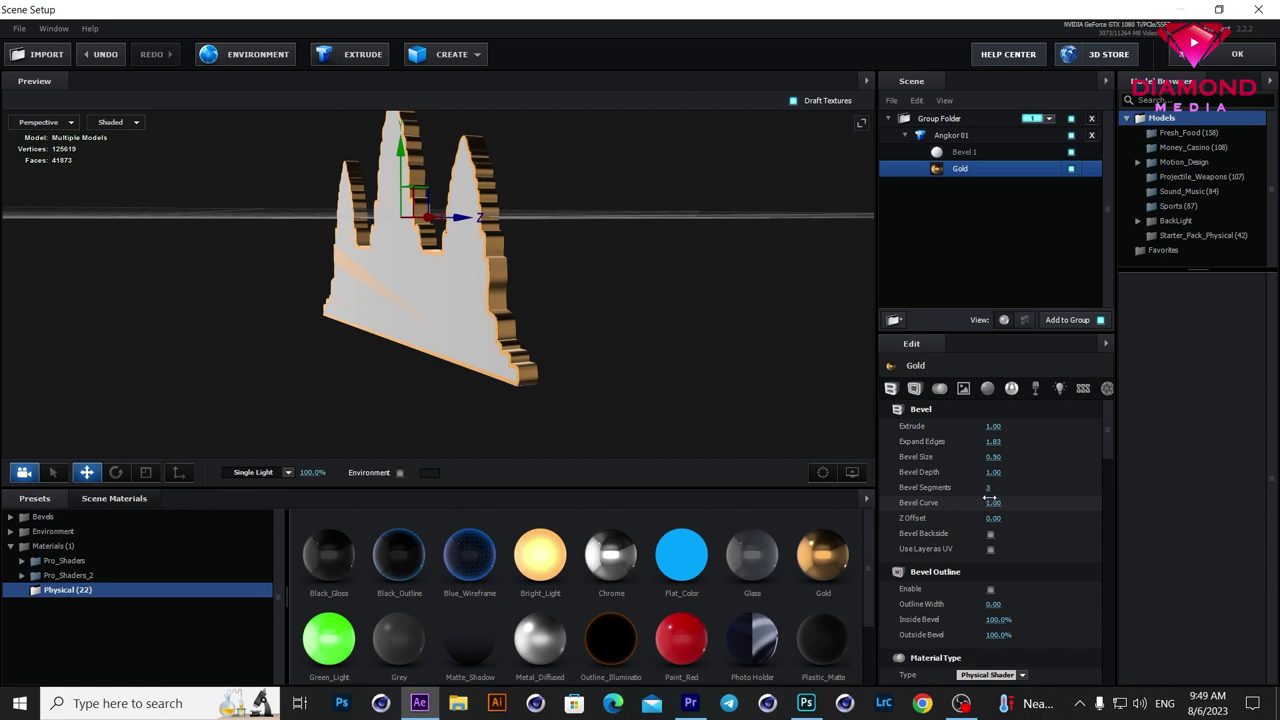
pyautogui.moveTo(985, 487); pyautogui.dragTo(969, 487)
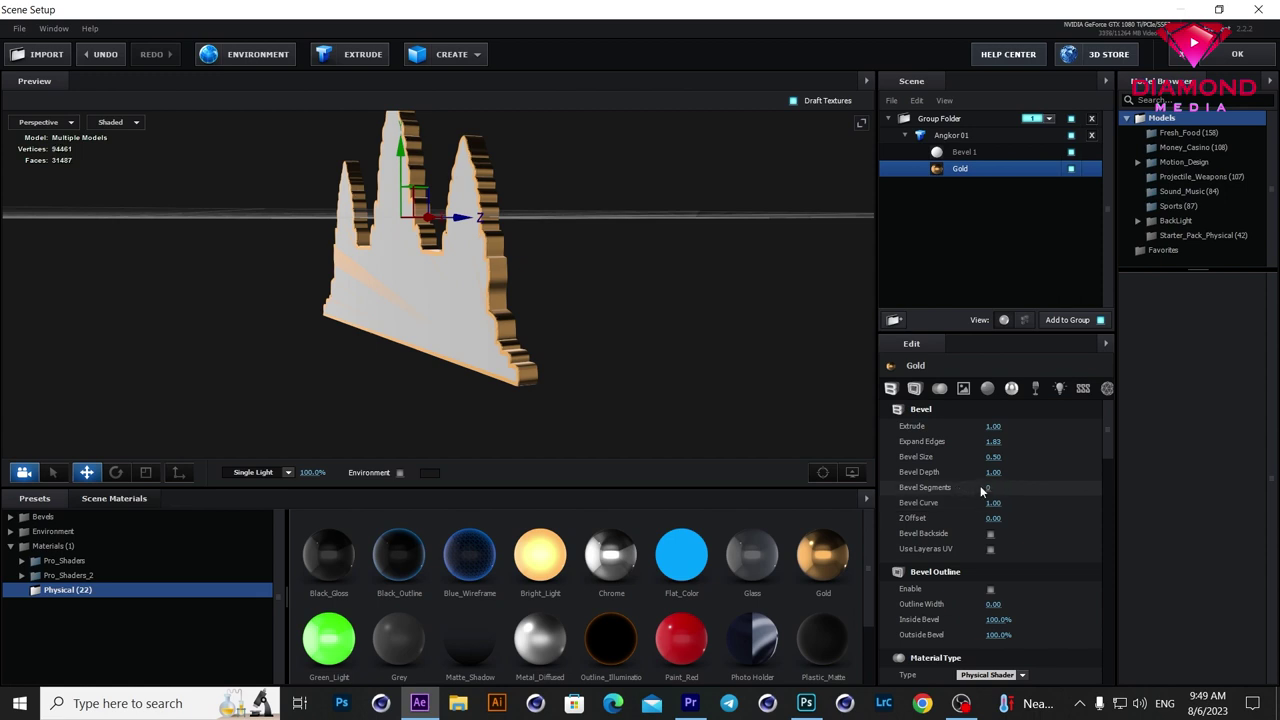
pyautogui.moveTo(991, 472); pyautogui.dragTo(1007, 472)
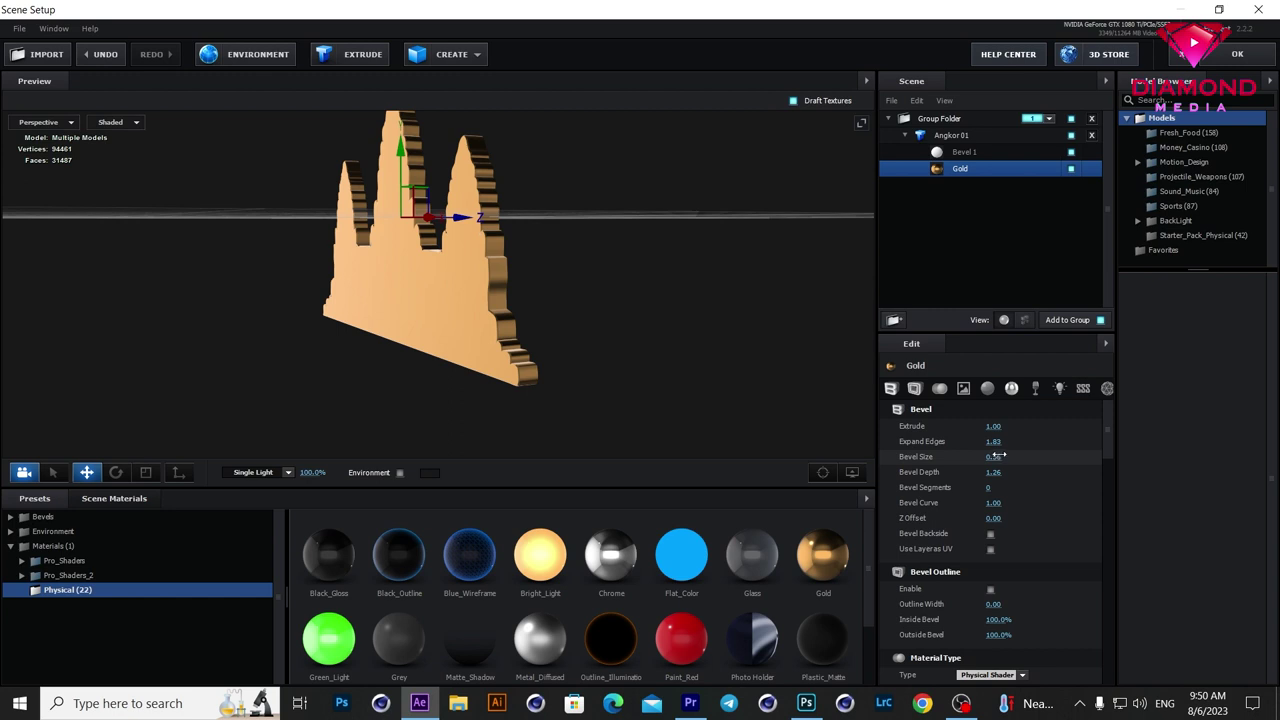
pyautogui.moveTo(1005, 453); pyautogui.dragTo(1010, 452)
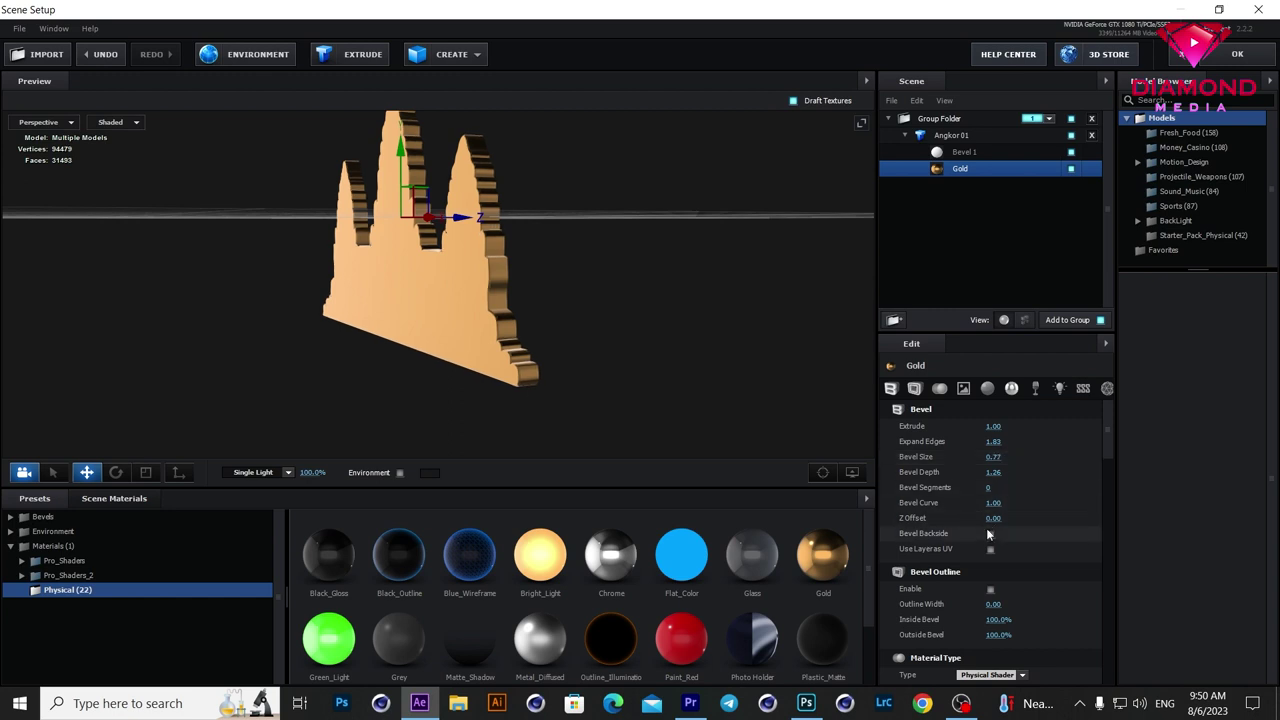
pyautogui.click(991, 534)
# Step: Push Bevel 1's white front face forward to a Z Offset of 0.20
pyautogui.click(961, 152)
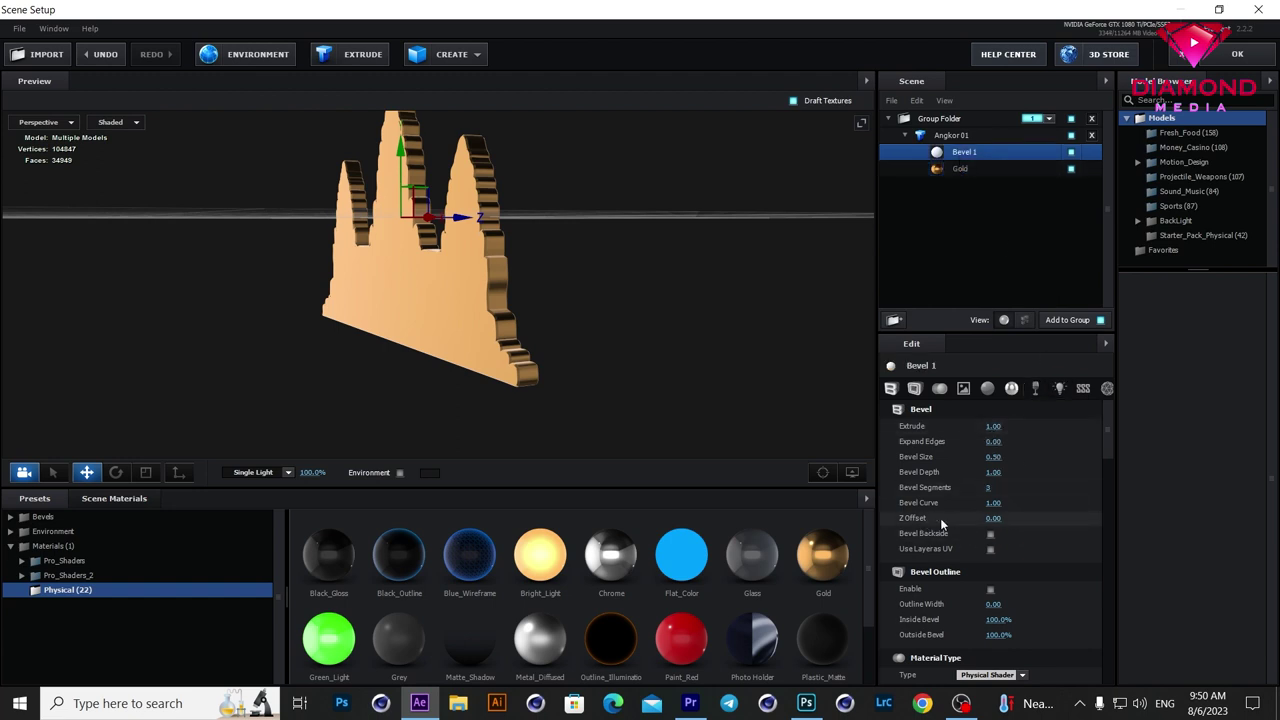
pyautogui.moveTo(990, 517)
pyautogui.mouseDown()
pyautogui.moveTo(1026, 513)
pyautogui.moveTo(1004, 515)
pyautogui.mouseUp()
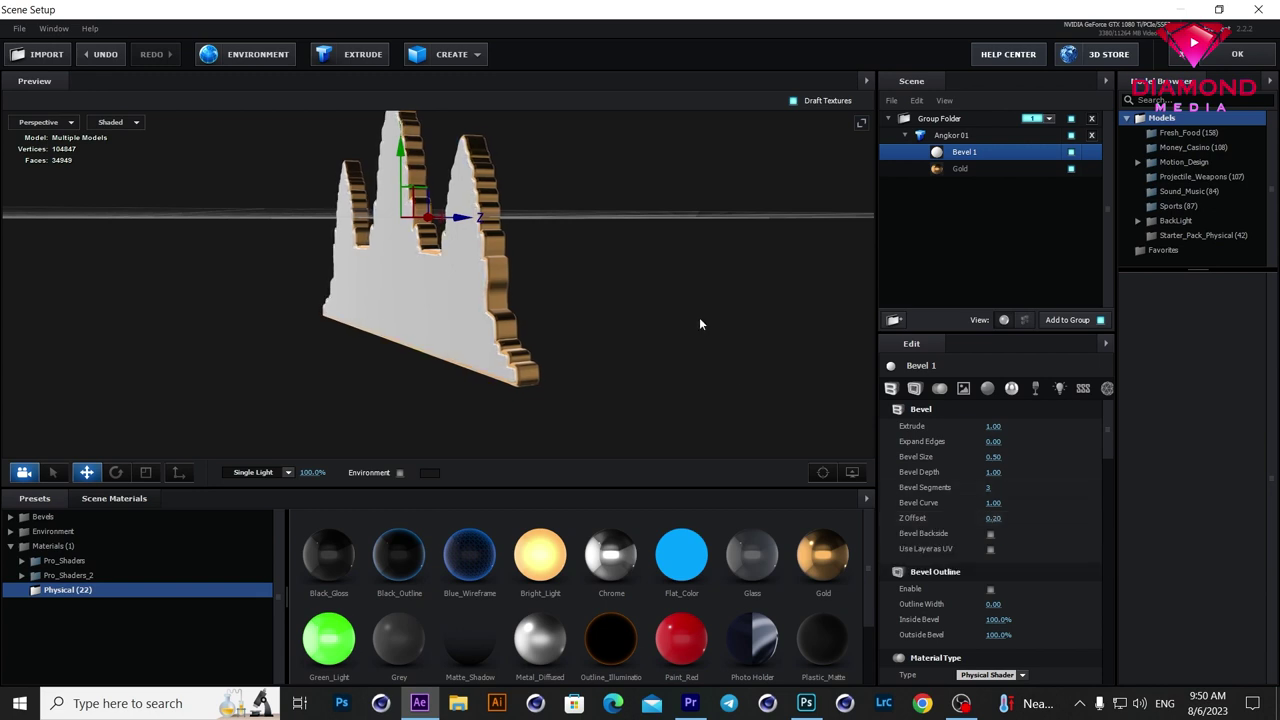
pyautogui.click(958, 170)
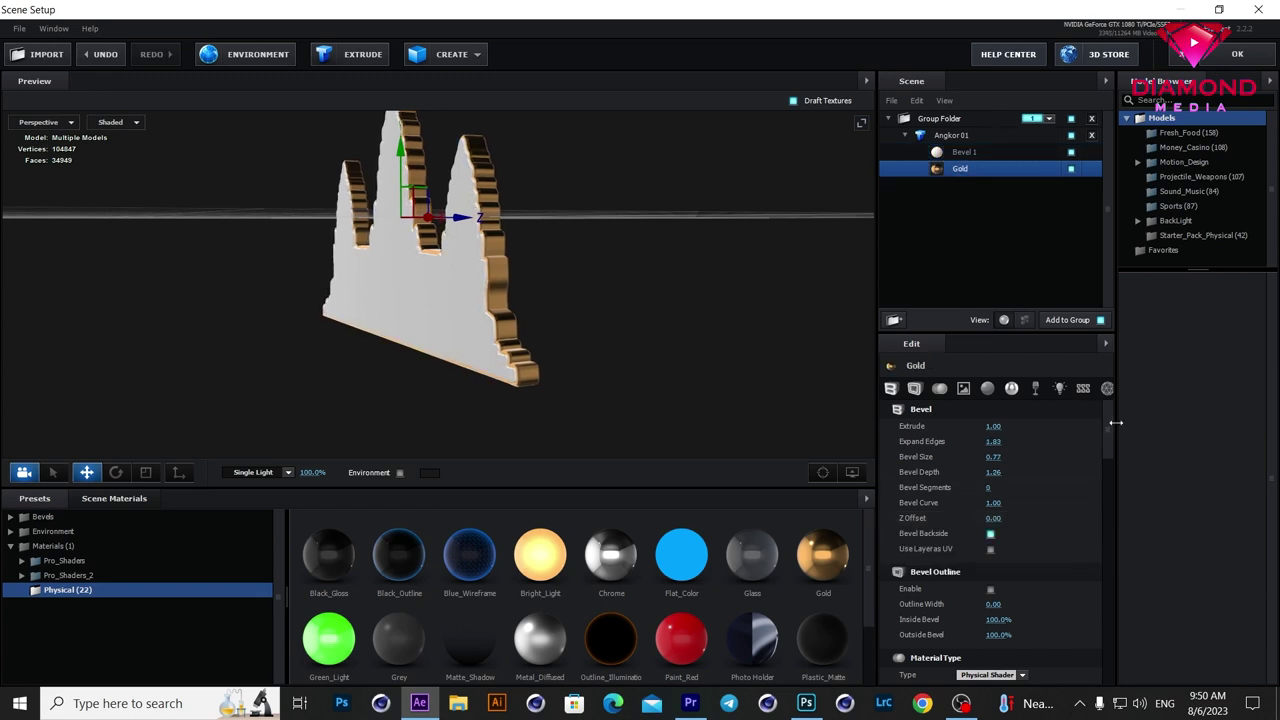
pyautogui.moveTo(1108, 423); pyautogui.dragTo(1112, 511)
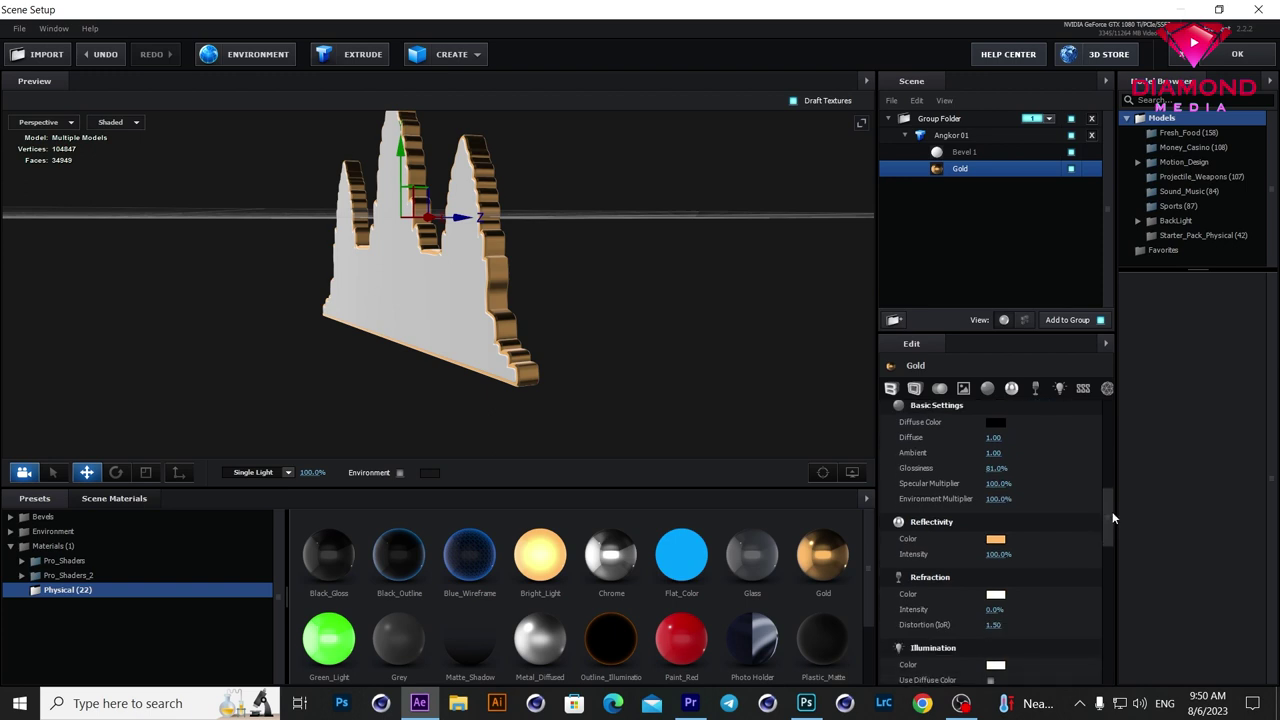
# Step: Change the Gold material's diffuse colour from black to a bright orange
pyautogui.click(996, 539)
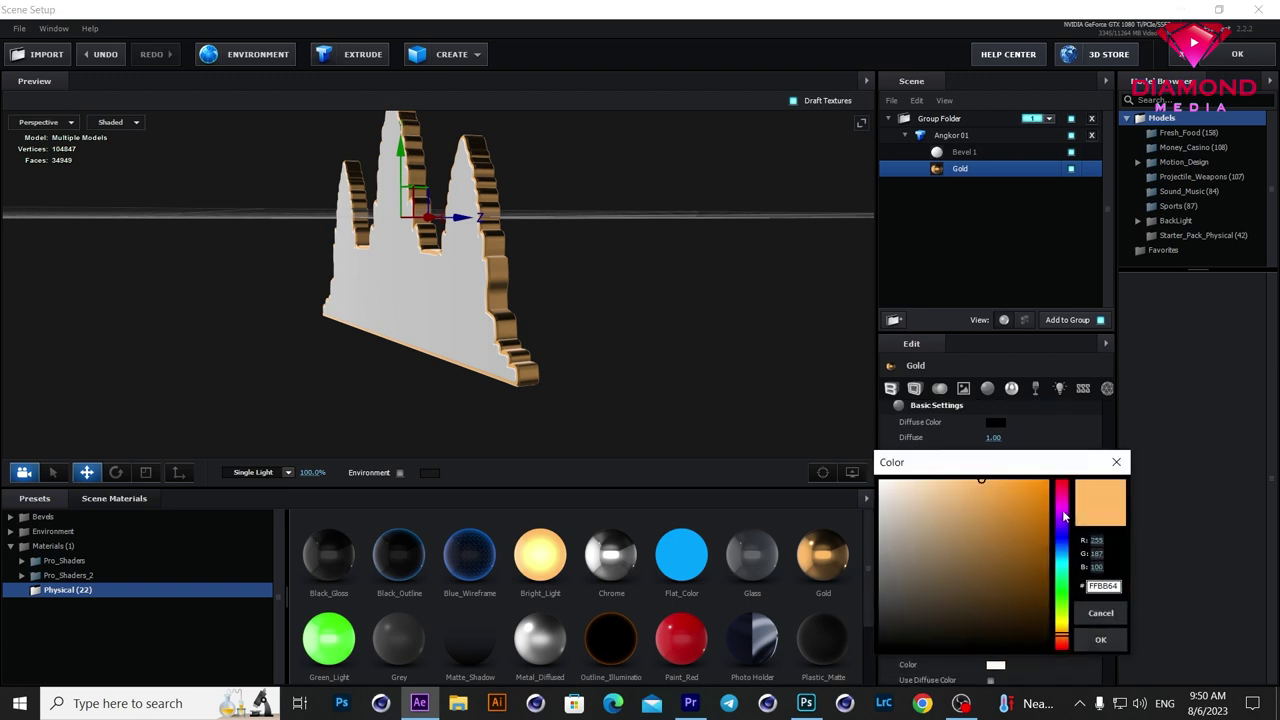
pyautogui.click(1083, 614)
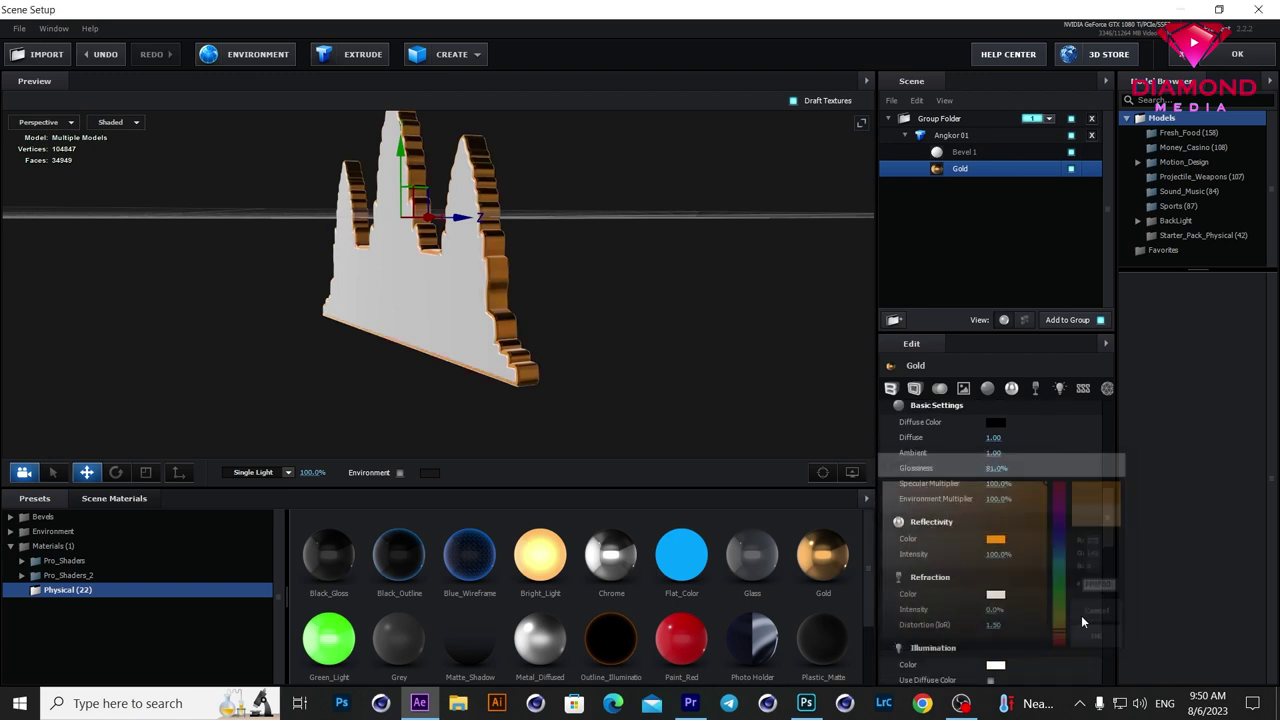
pyautogui.click(996, 422)
pyautogui.click(1062, 520)
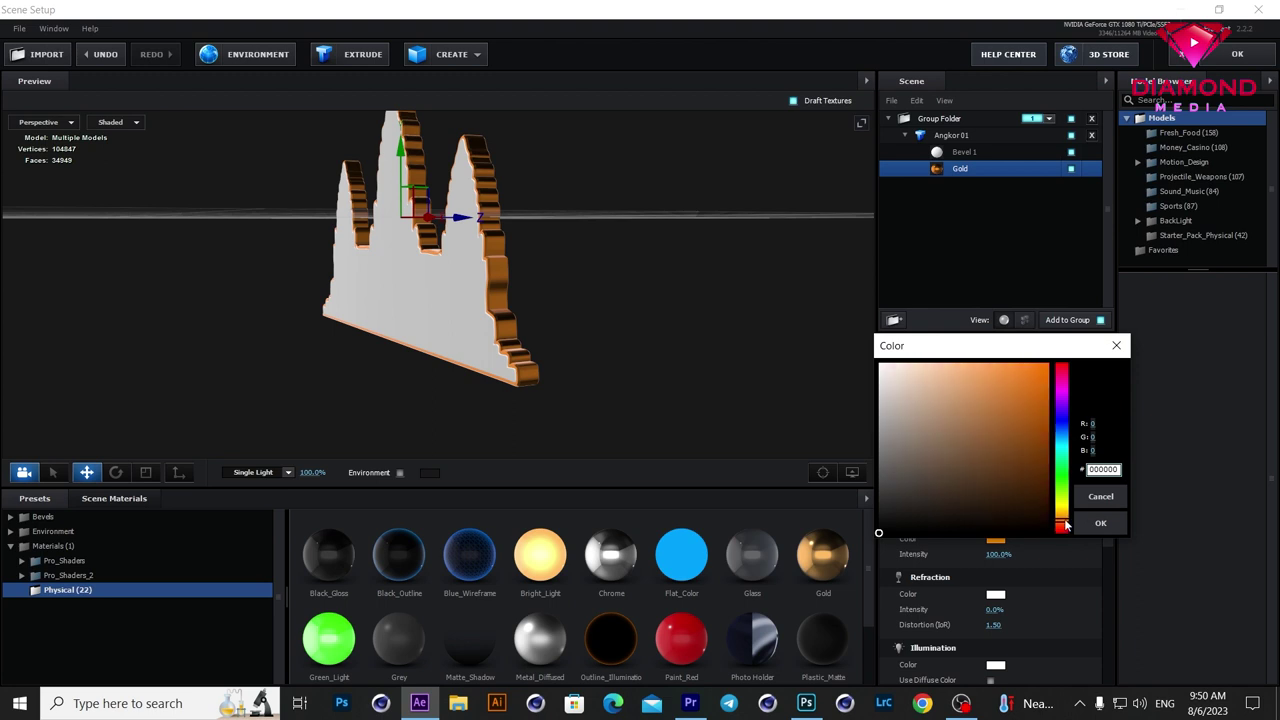
pyautogui.moveTo(1036, 405); pyautogui.dragTo(1049, 364)
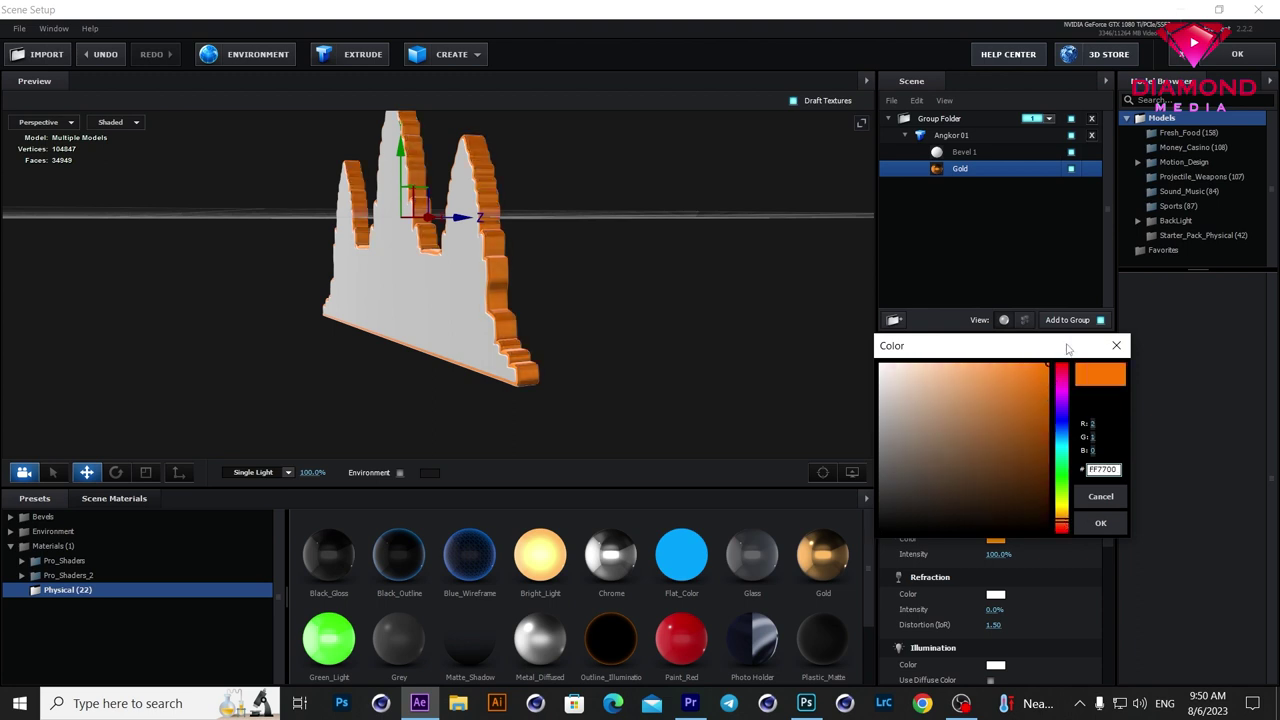
pyautogui.click(1064, 525)
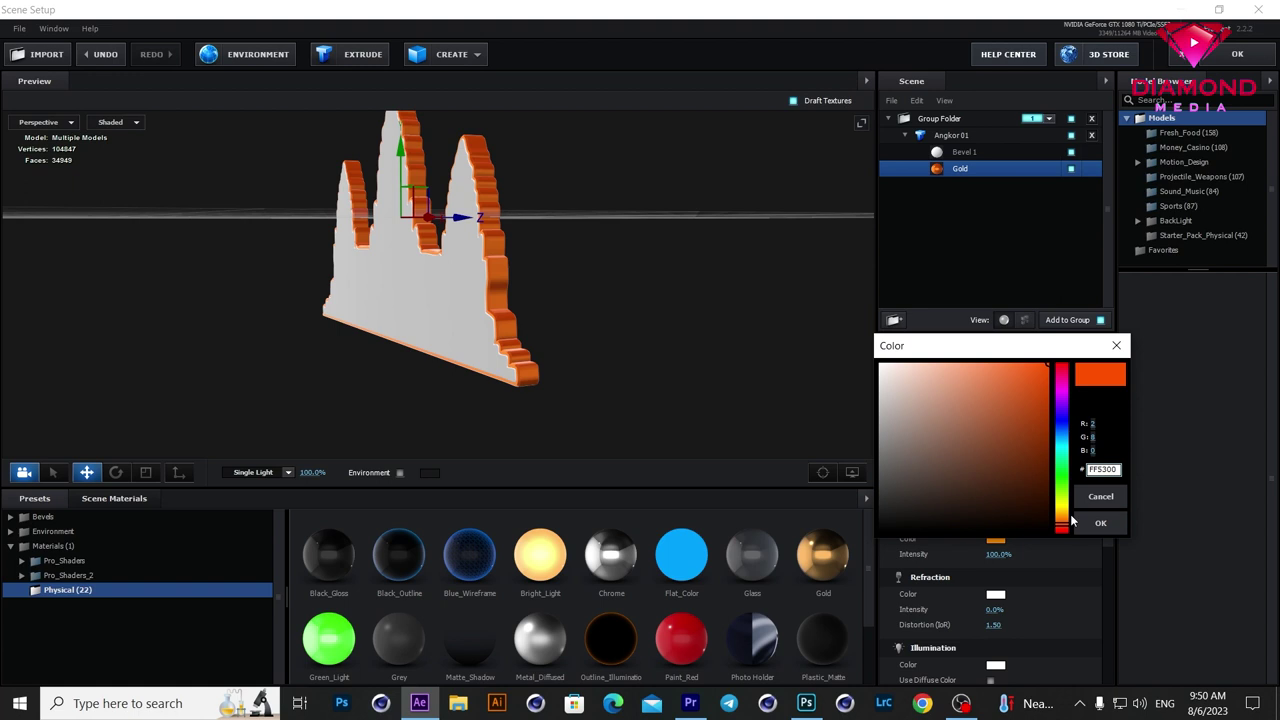
pyautogui.click(1064, 516)
pyautogui.click(1100, 523)
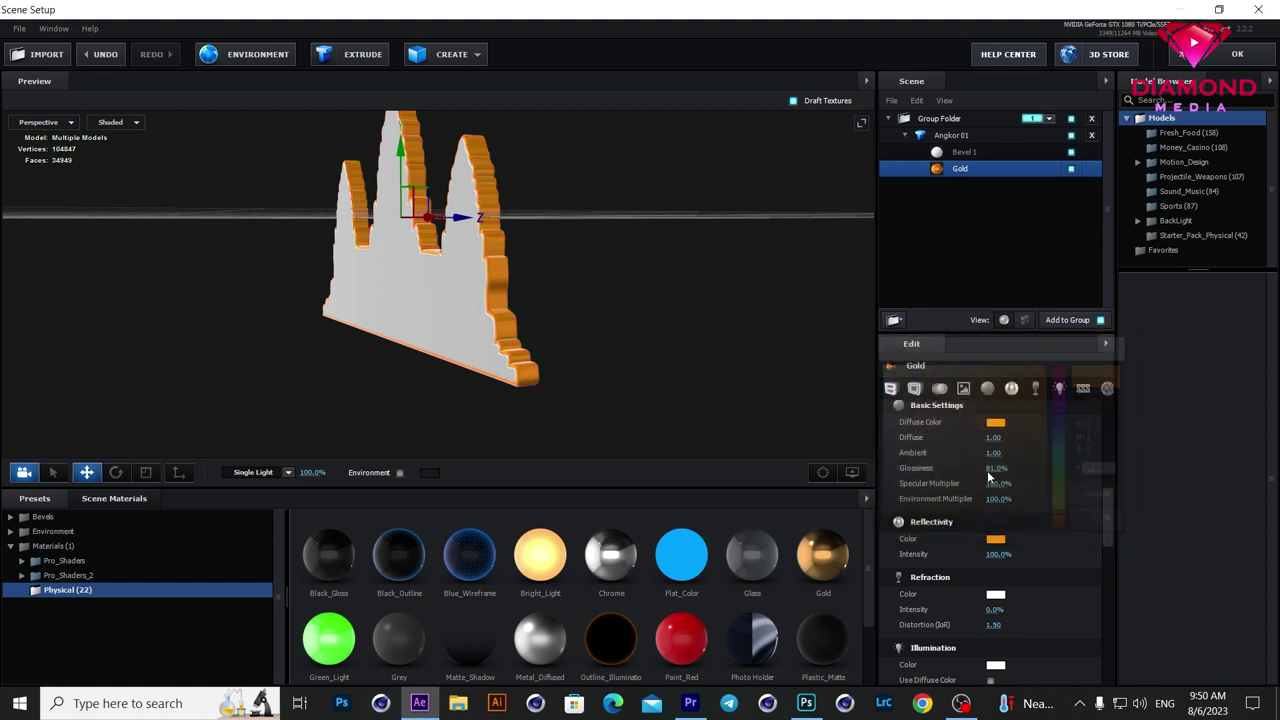
pyautogui.moveTo(820, 345); pyautogui.dragTo(718, 360)
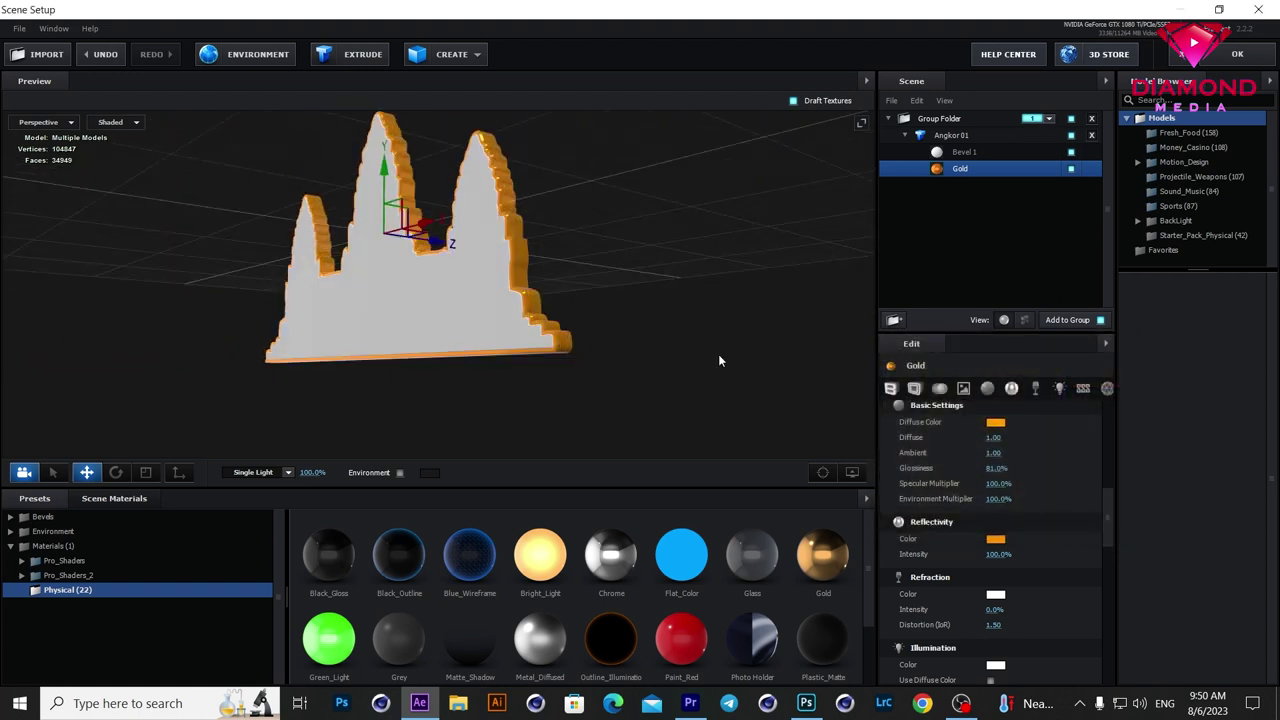
# Step: Switch the scene lighting preset to Basic
pyautogui.click(279, 476)
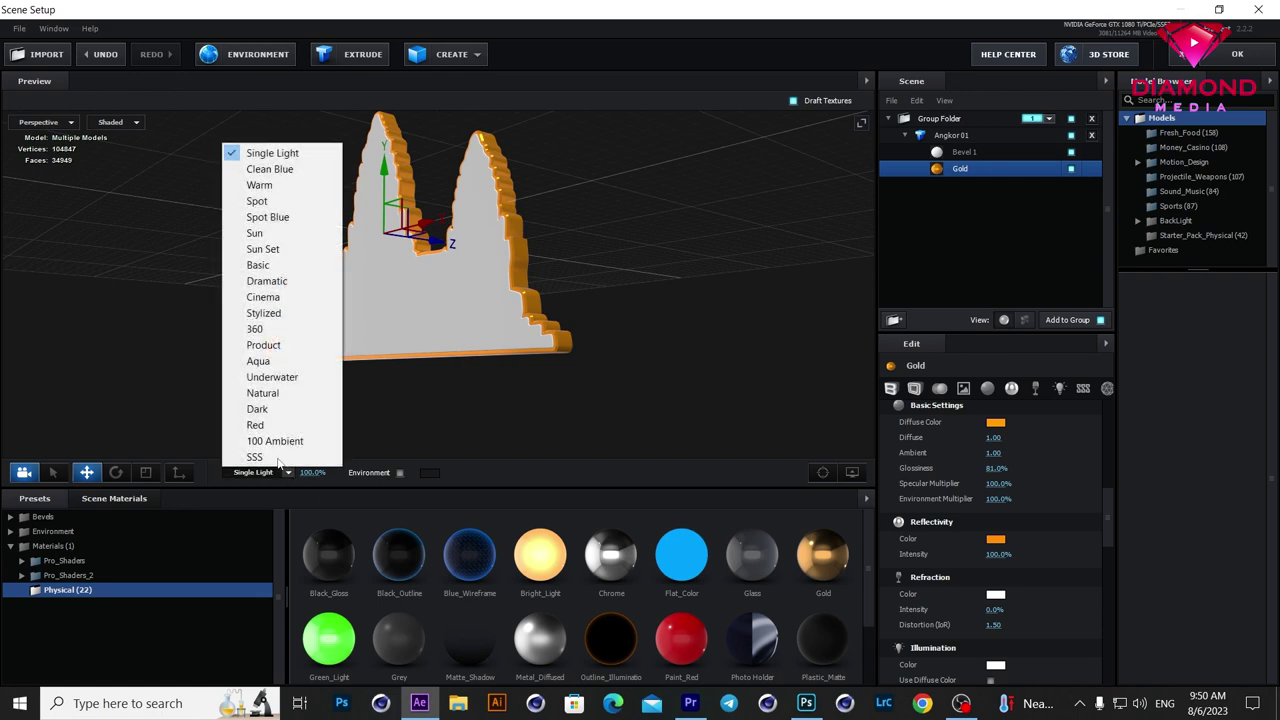
pyautogui.click(262, 266)
pyautogui.moveTo(652, 312)
pyautogui.mouseDown()
pyautogui.moveTo(476, 375)
pyautogui.moveTo(517, 346)
pyautogui.moveTo(530, 374)
pyautogui.mouseUp()
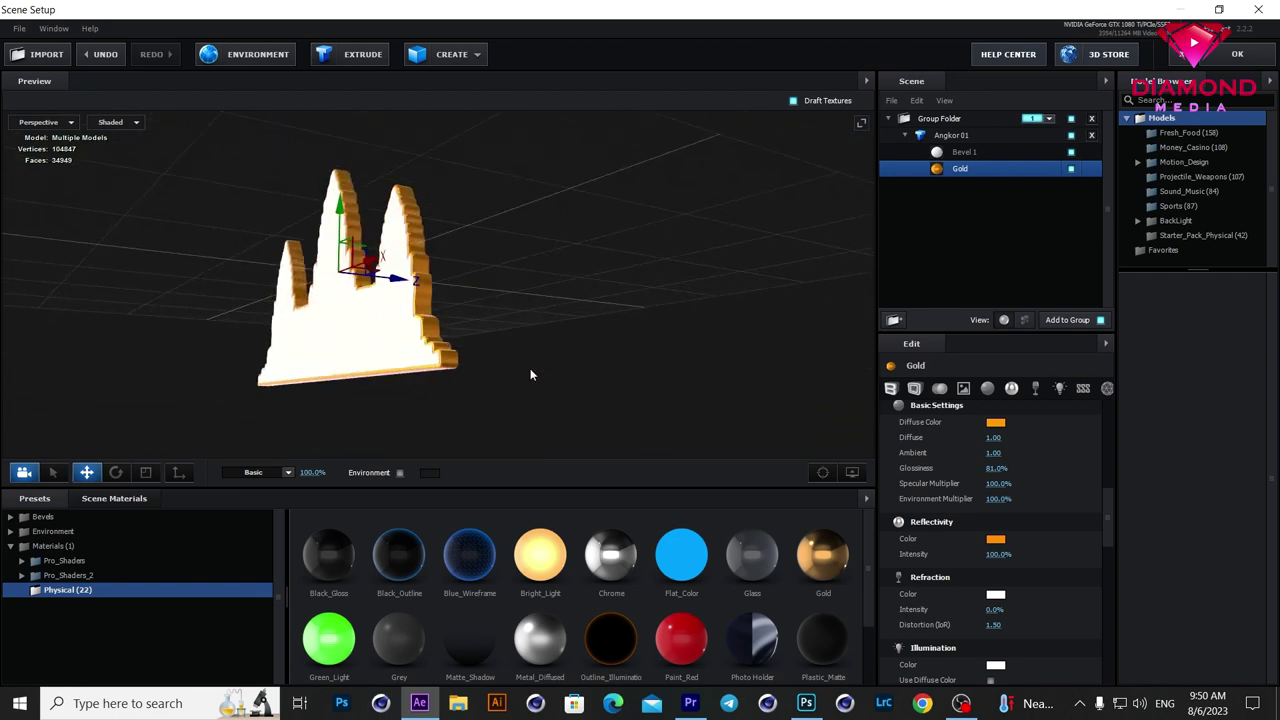
# Step: Raise Angkor 01's Bevel Scale to 7.67 for thicker orange edges
pyautogui.click(955, 136)
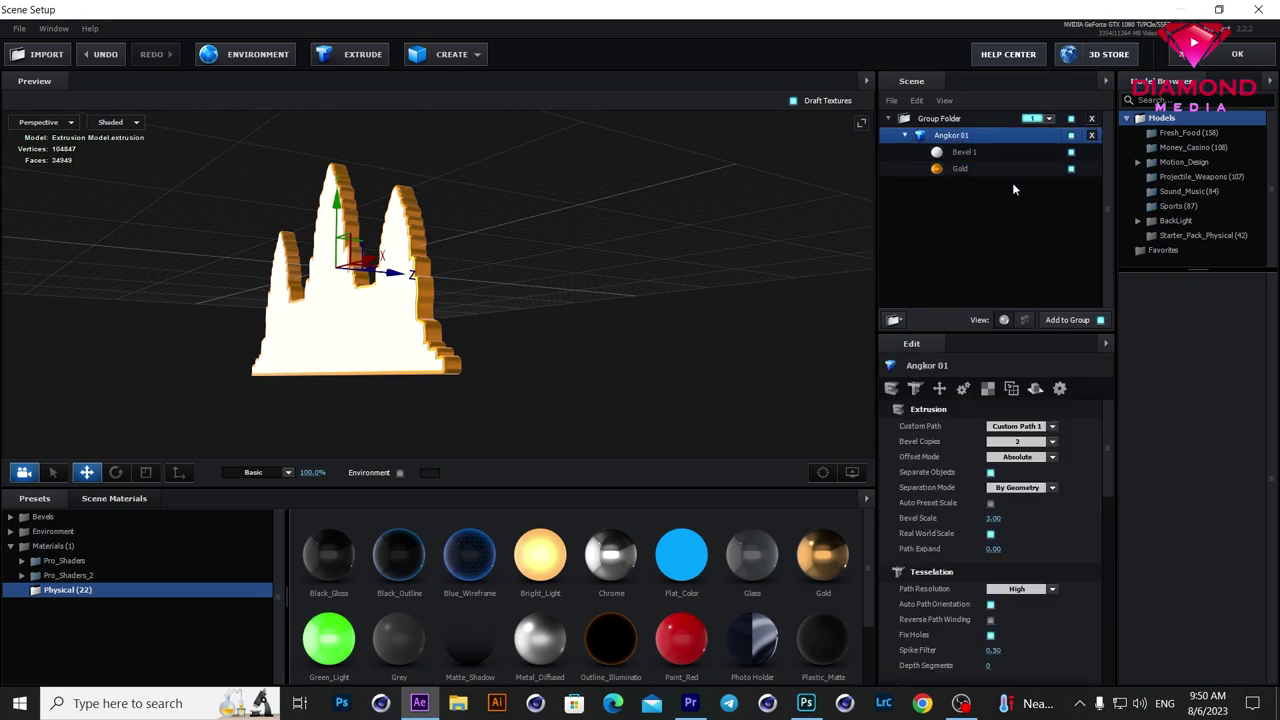
pyautogui.moveTo(912, 518)
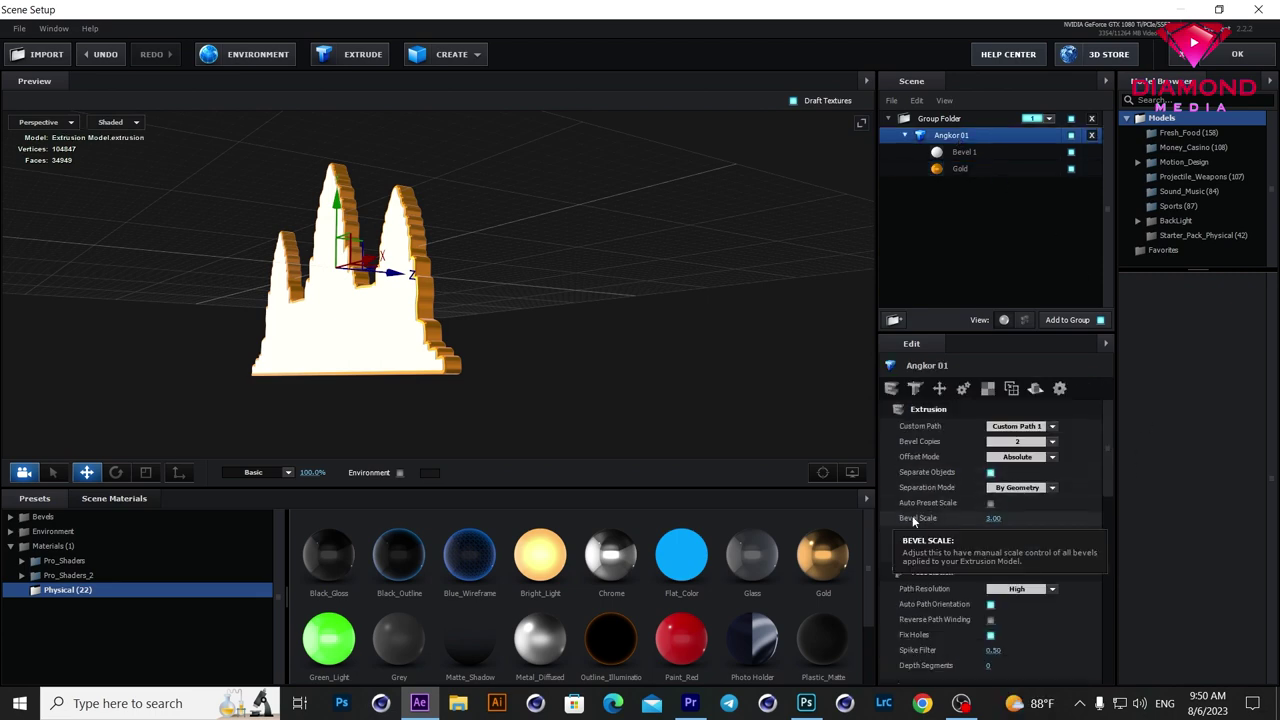
pyautogui.moveTo(993, 519); pyautogui.dragTo(1208, 496)
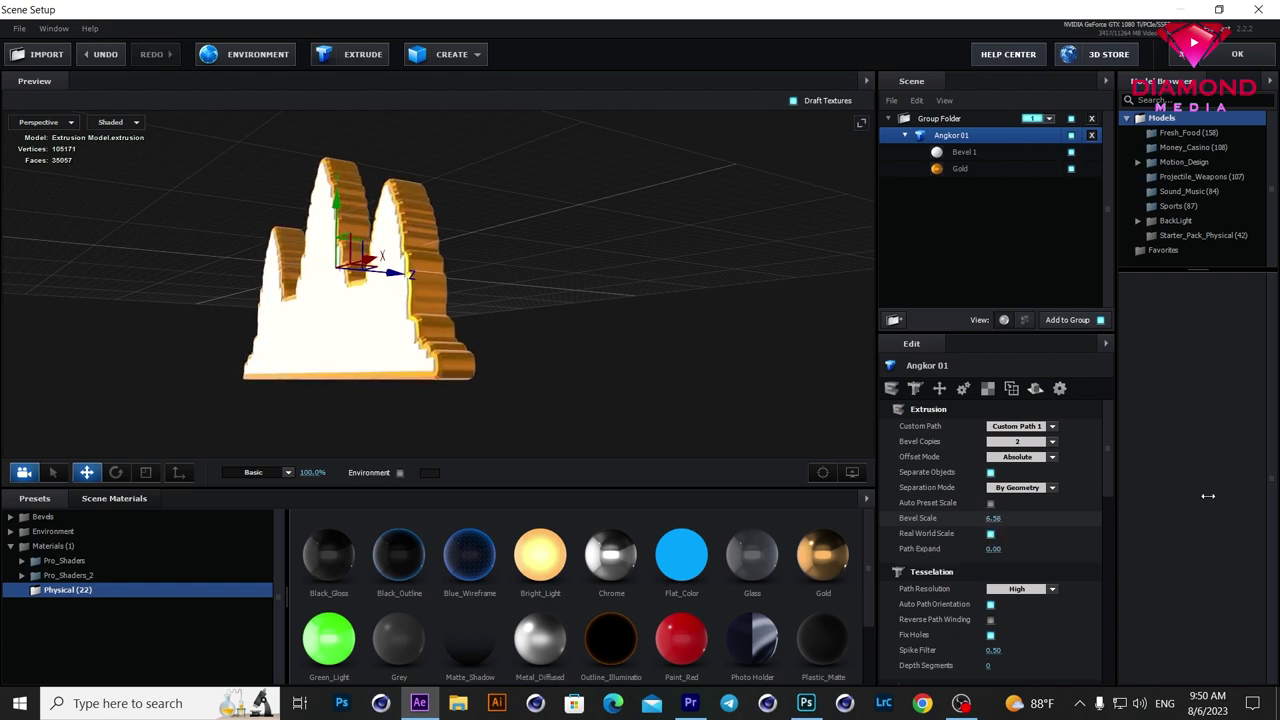
pyautogui.moveTo(752, 362)
pyautogui.mouseDown()
pyautogui.moveTo(646, 373)
pyautogui.moveTo(747, 342)
pyautogui.mouseUp()
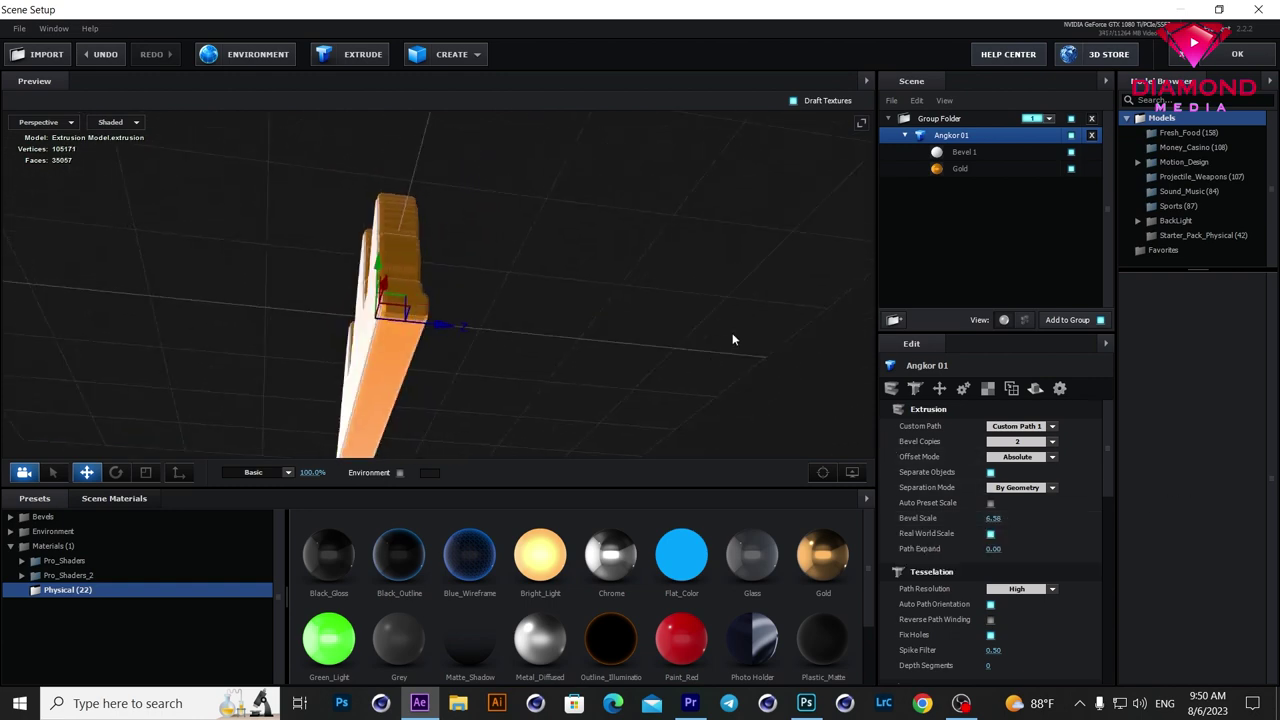
pyautogui.moveTo(995, 518); pyautogui.dragTo(1050, 510)
pyautogui.moveTo(578, 328); pyautogui.dragTo(566, 367)
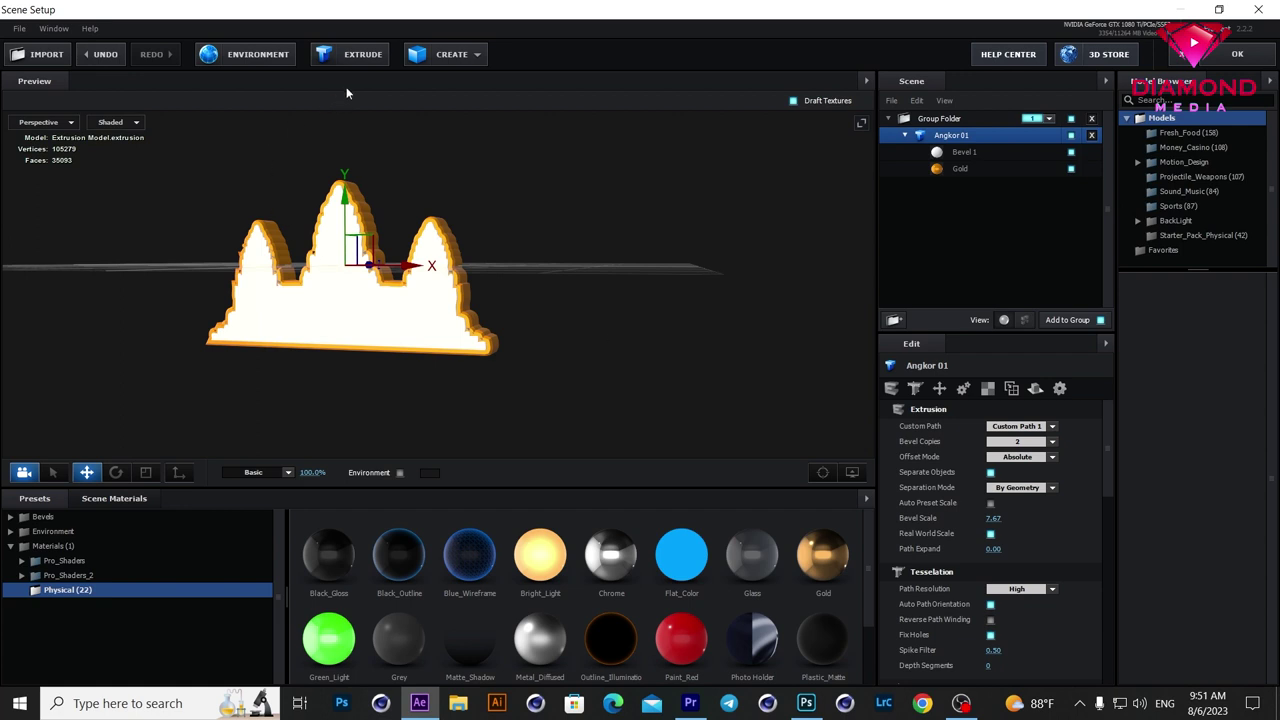
pyautogui.click(361, 58)
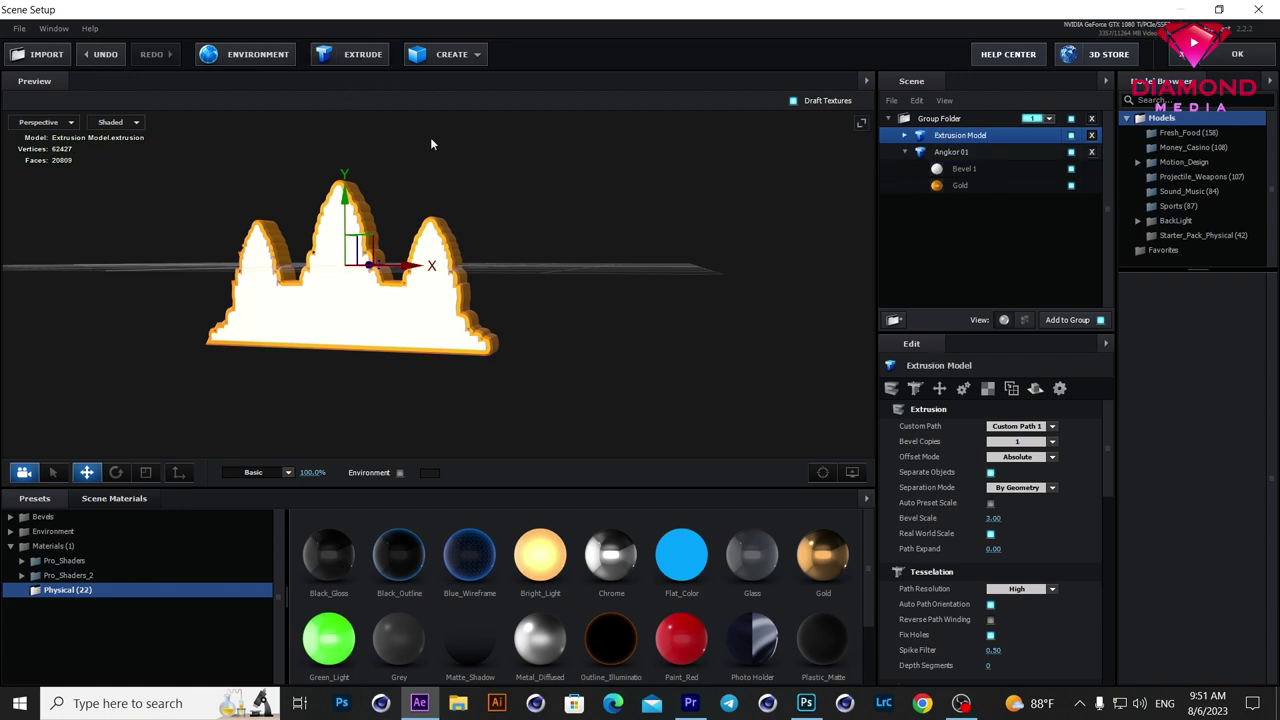
# Step: Extrude the SEATV text using Custom Path 2 for the new model
pyautogui.moveTo(618, 294); pyautogui.dragTo(384, 262)
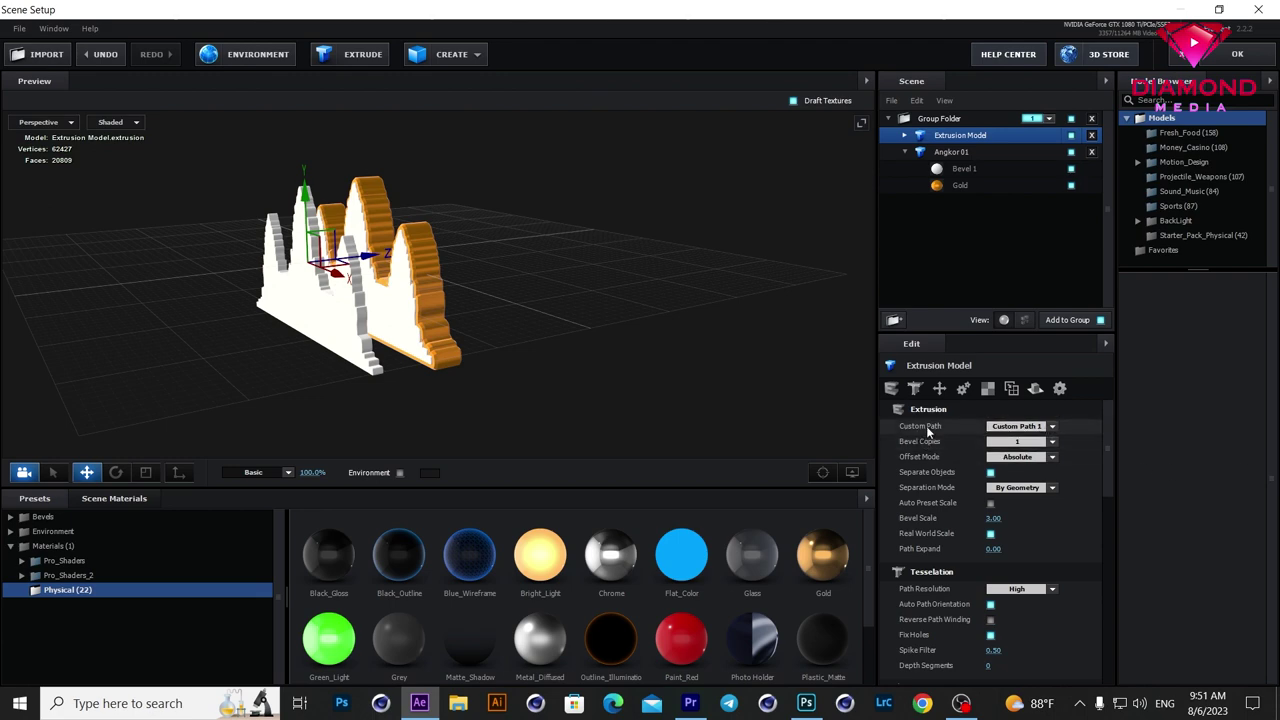
pyautogui.click(1052, 427)
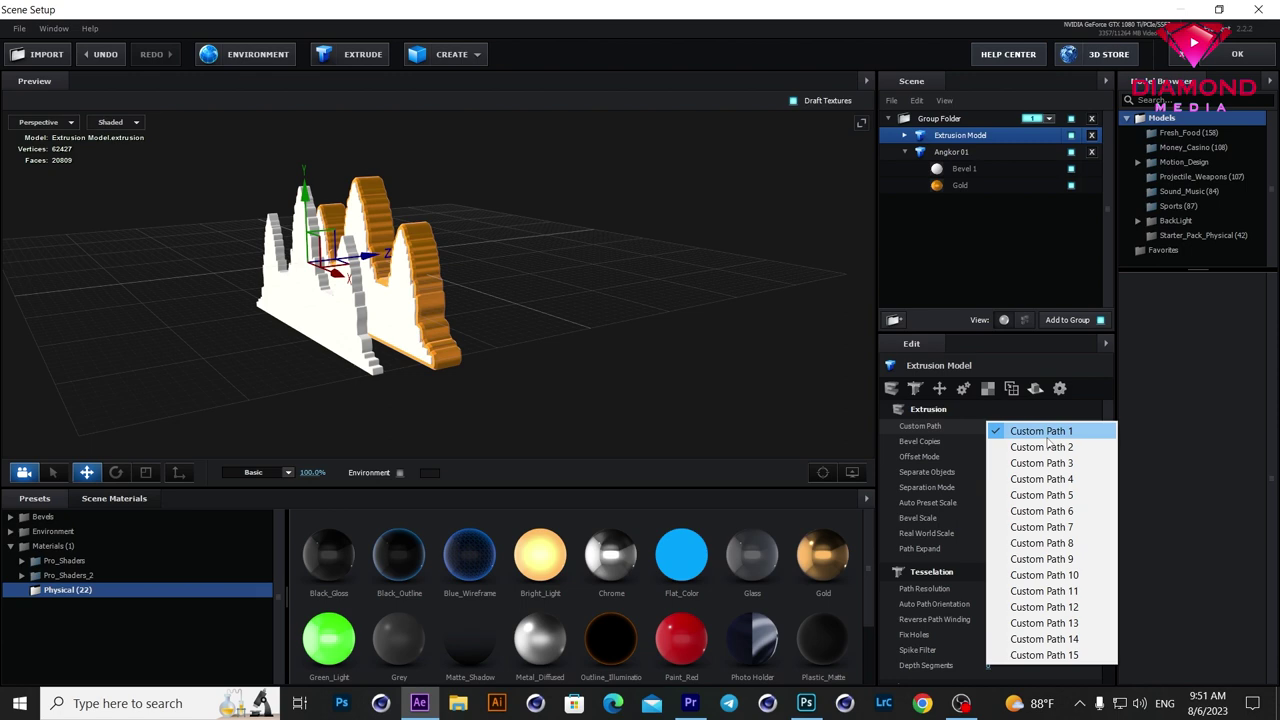
pyautogui.click(1030, 443)
pyautogui.moveTo(600, 407); pyautogui.dragTo(631, 397)
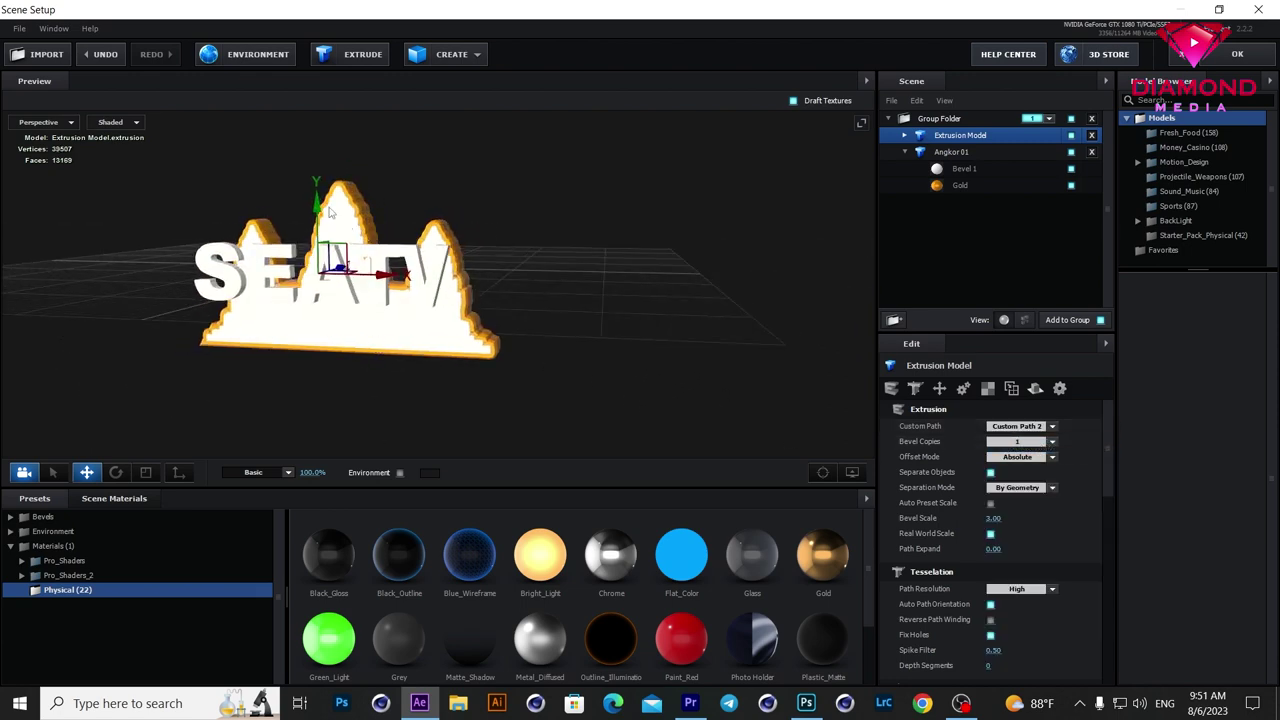
pyautogui.moveTo(333, 214)
pyautogui.mouseDown()
pyautogui.moveTo(311, 189)
pyautogui.moveTo(328, 322)
pyautogui.mouseUp()
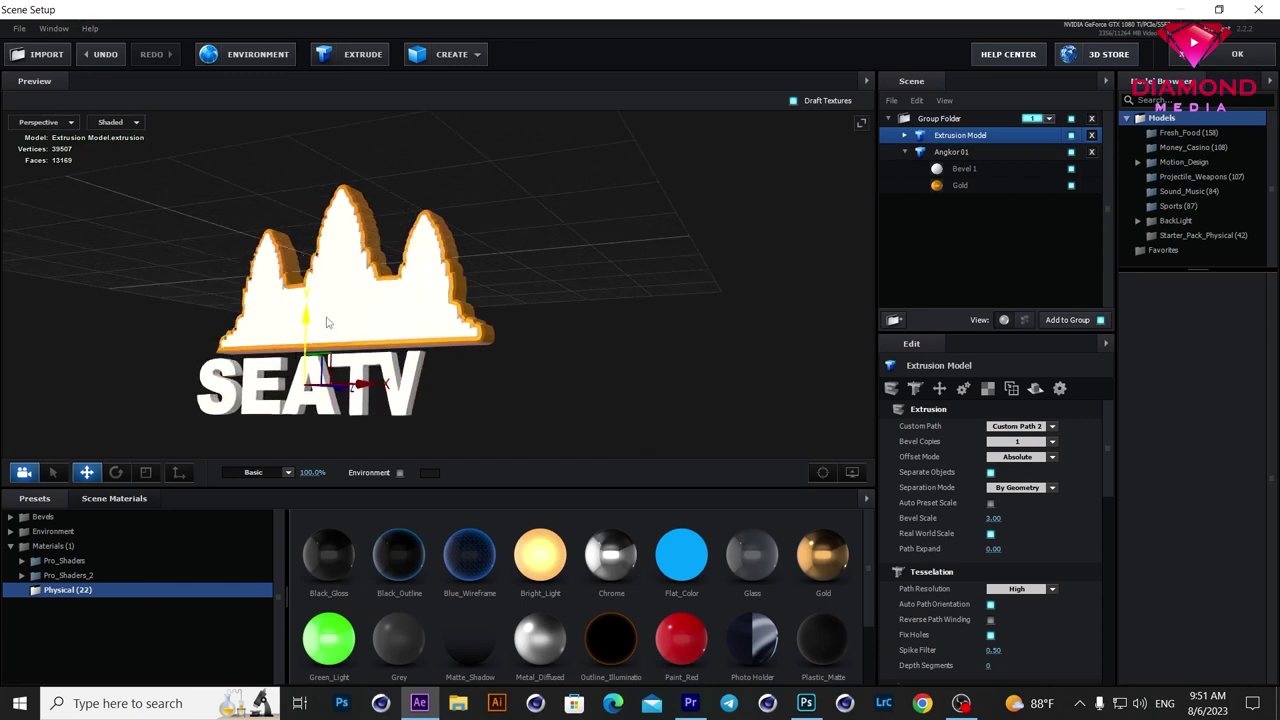
pyautogui.moveTo(351, 297)
pyautogui.mouseDown()
pyautogui.moveTo(471, 383)
pyautogui.moveTo(543, 318)
pyautogui.mouseUp()
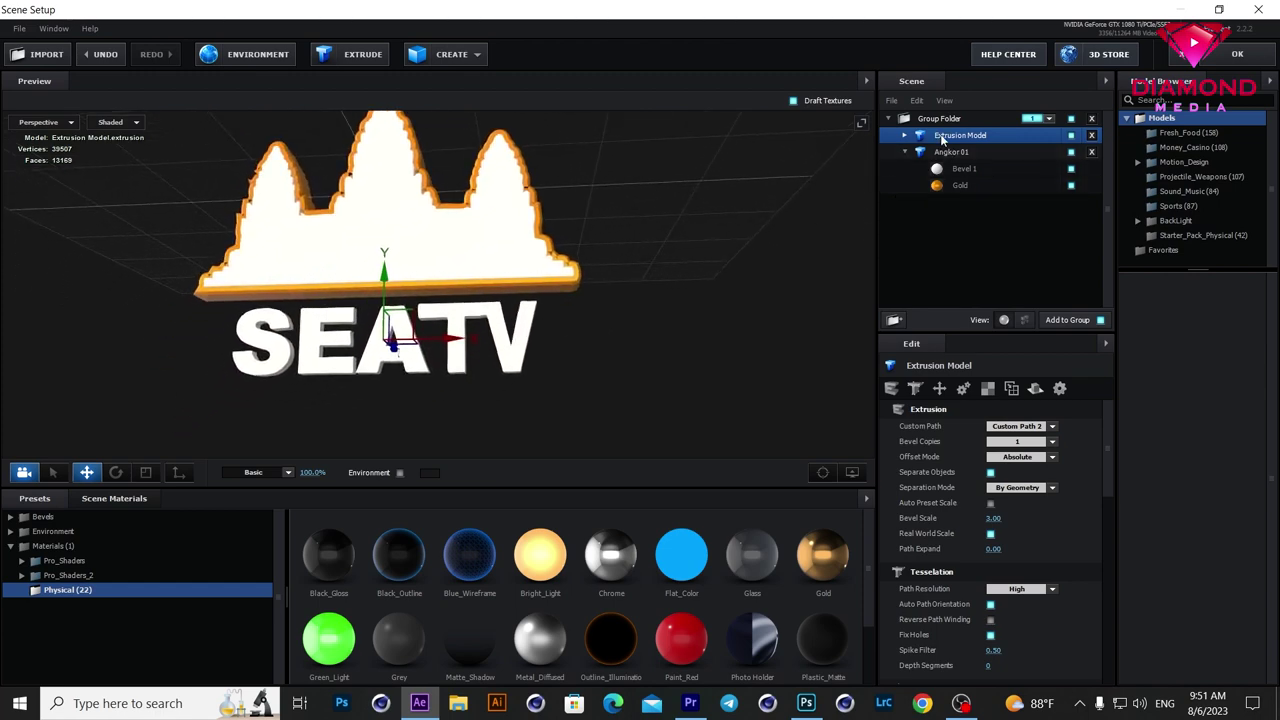
# Step: Rename the new extrusion model to SEATV
pyautogui.doubleClick(942, 138)
pyautogui.write('SEATV')
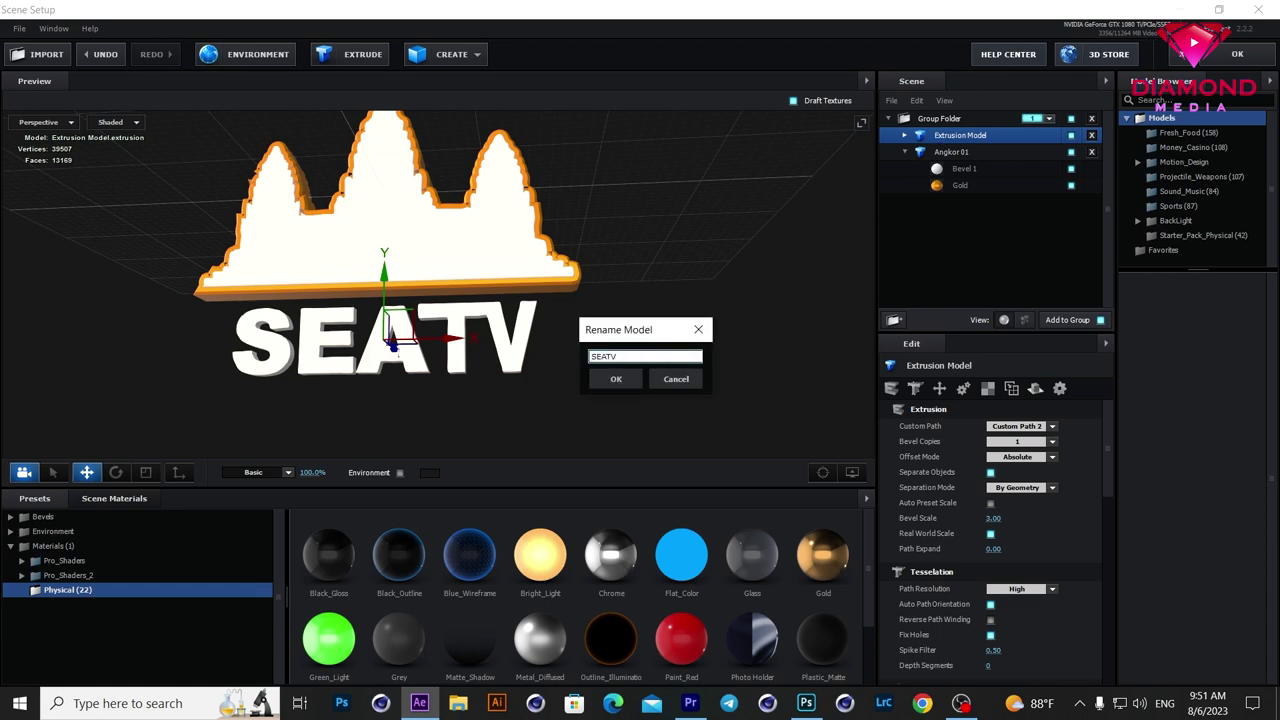
pyautogui.press('Return')
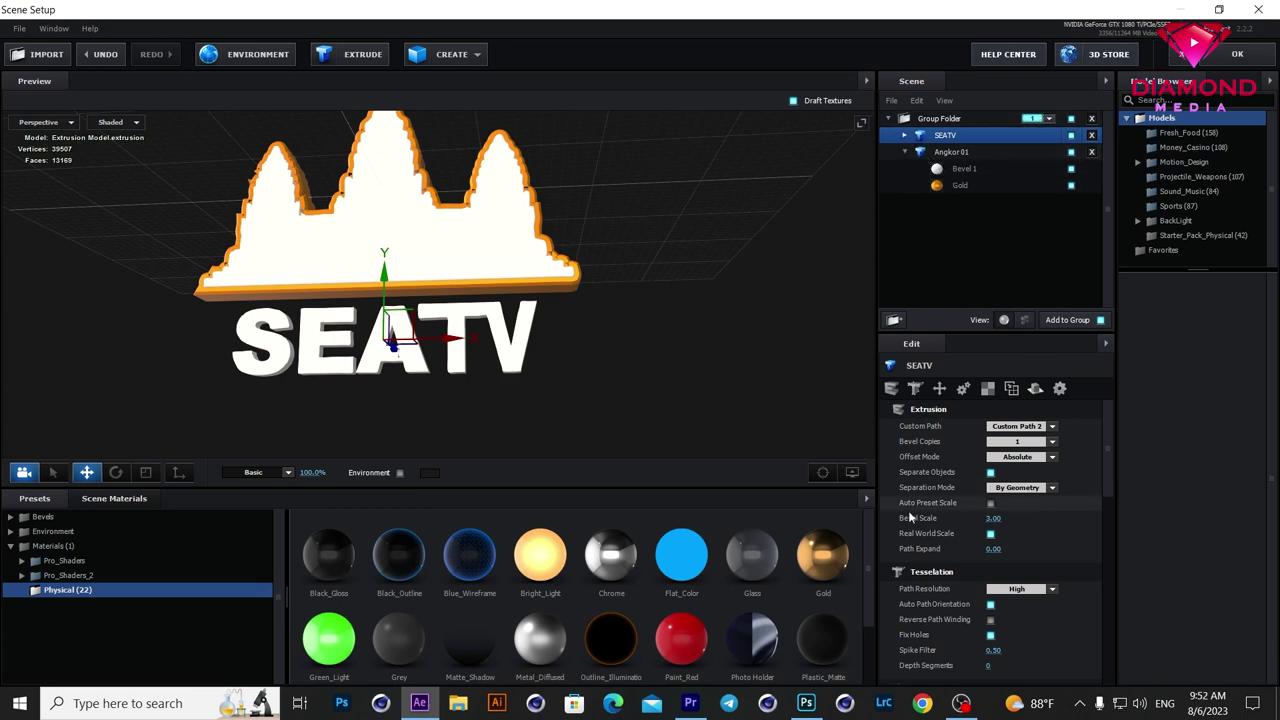
# Step: Give SEATV two bevel copies and apply the Gold material to its Bevel 2
pyautogui.click(1045, 444)
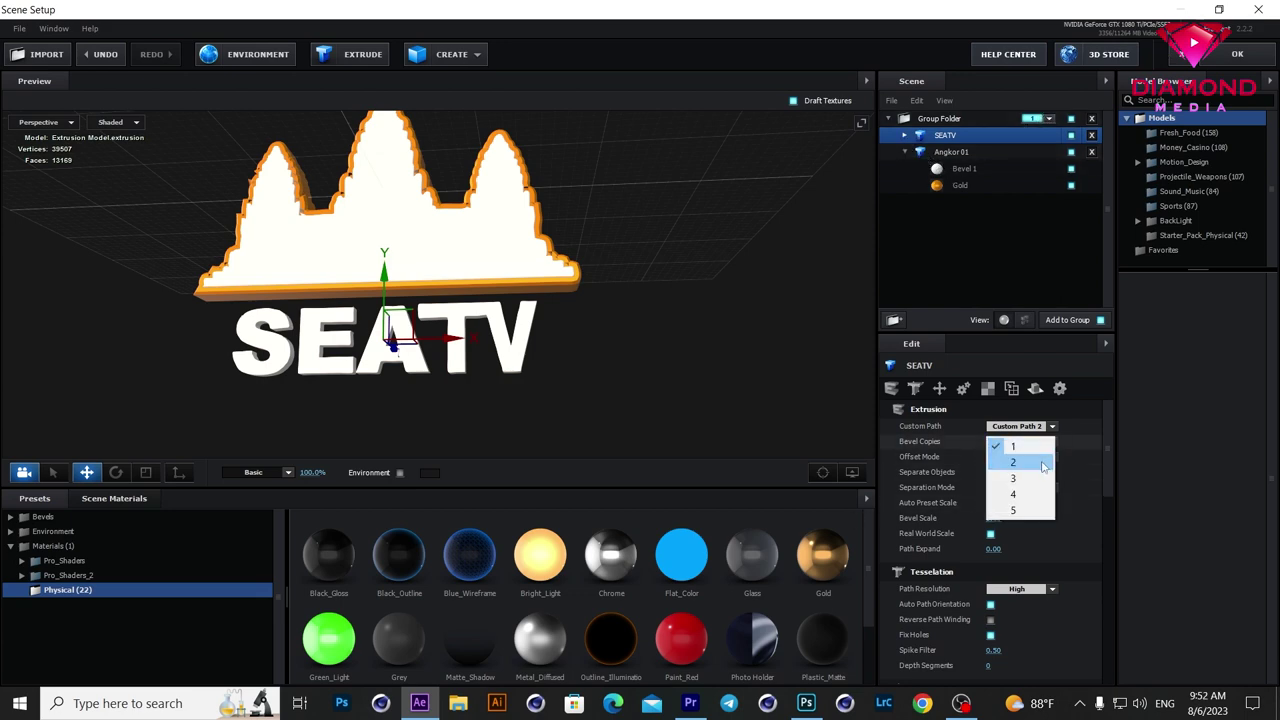
pyautogui.click(1040, 458)
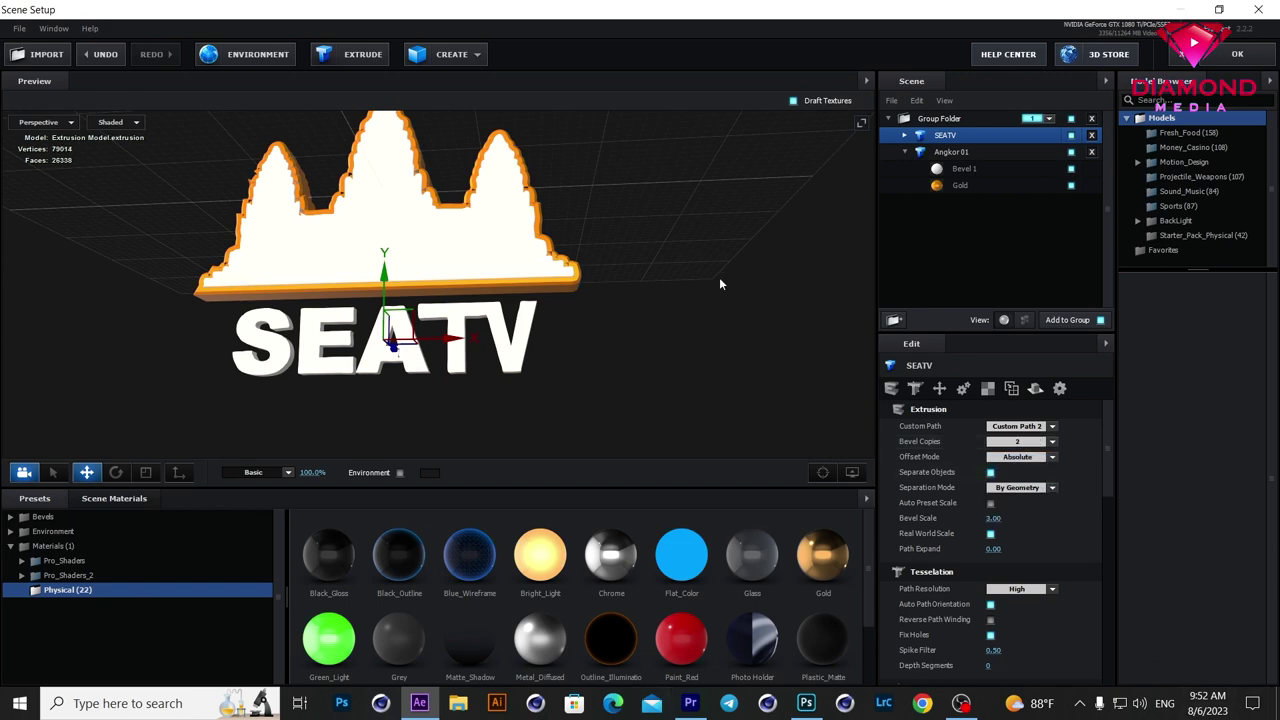
pyautogui.click(905, 135)
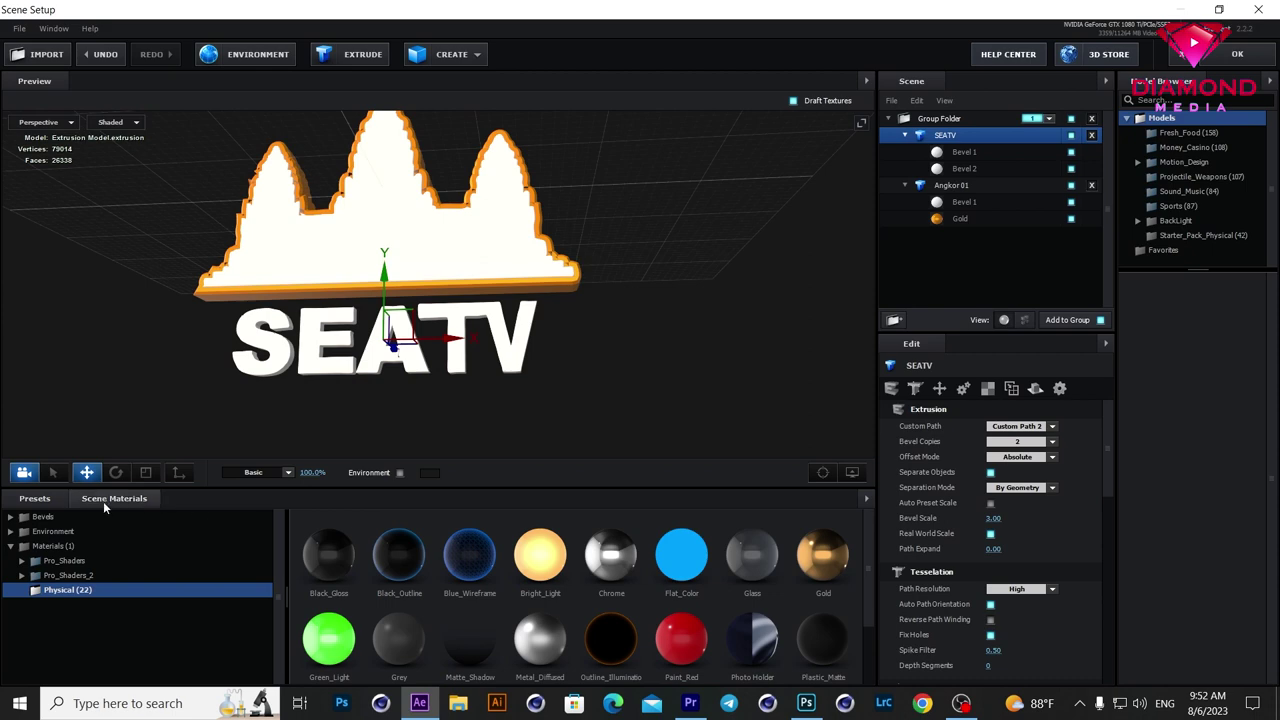
pyautogui.click(104, 504)
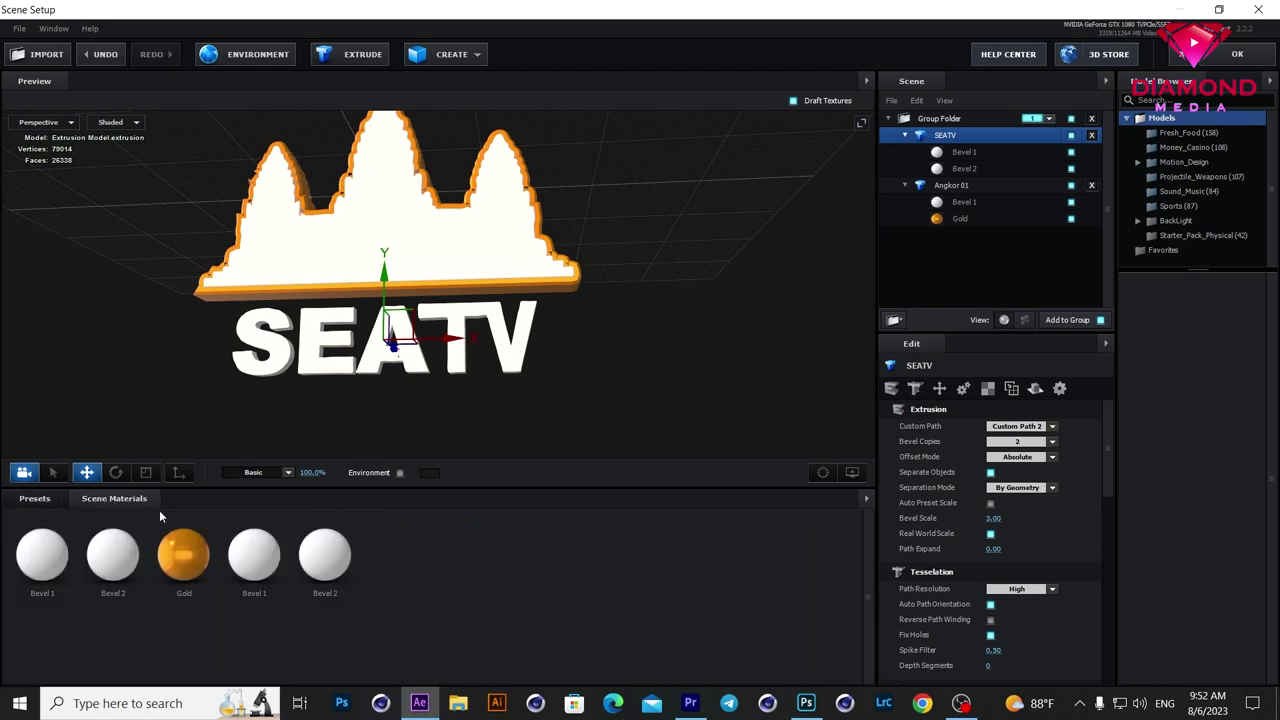
pyautogui.moveTo(183, 555); pyautogui.dragTo(968, 171)
pyautogui.moveTo(752, 334); pyautogui.dragTo(711, 347)
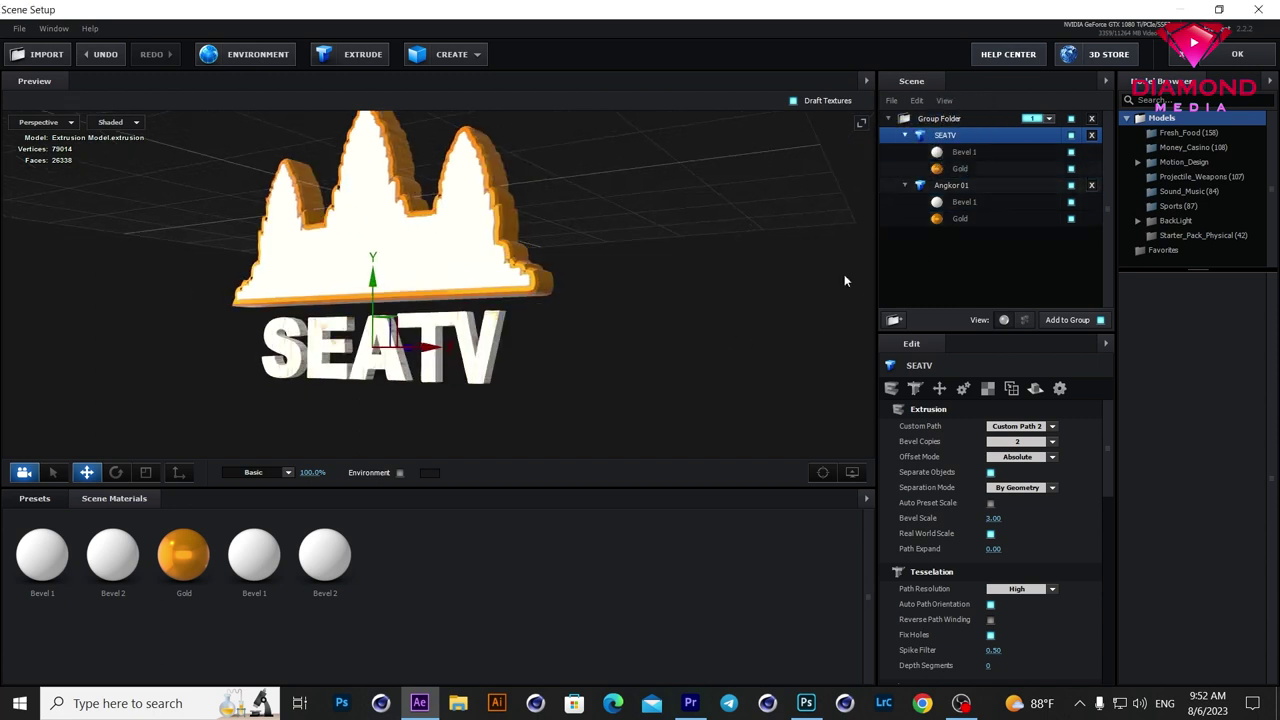
# Step: Set SEATV's Gold bevel to 0 segments, wider edges, depth 1.27, size 0.79, backside beveled
pyautogui.click(960, 170)
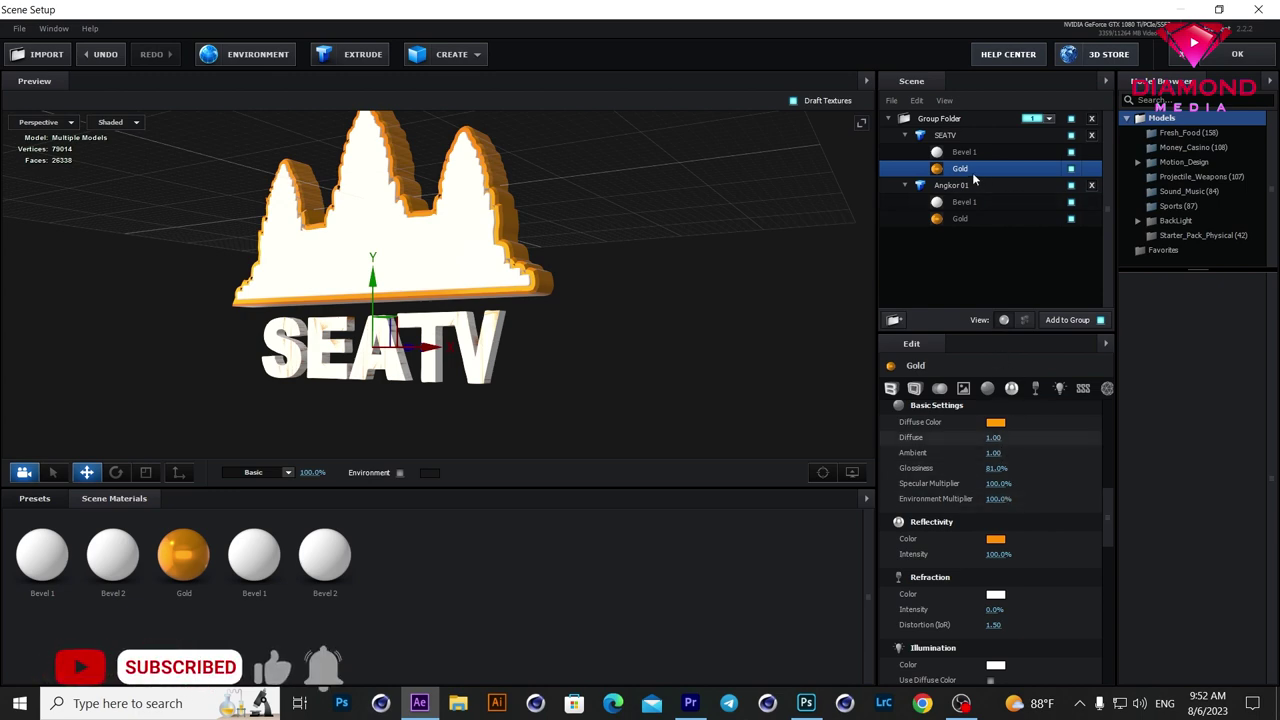
pyautogui.moveTo(1108, 480); pyautogui.dragTo(1114, 373)
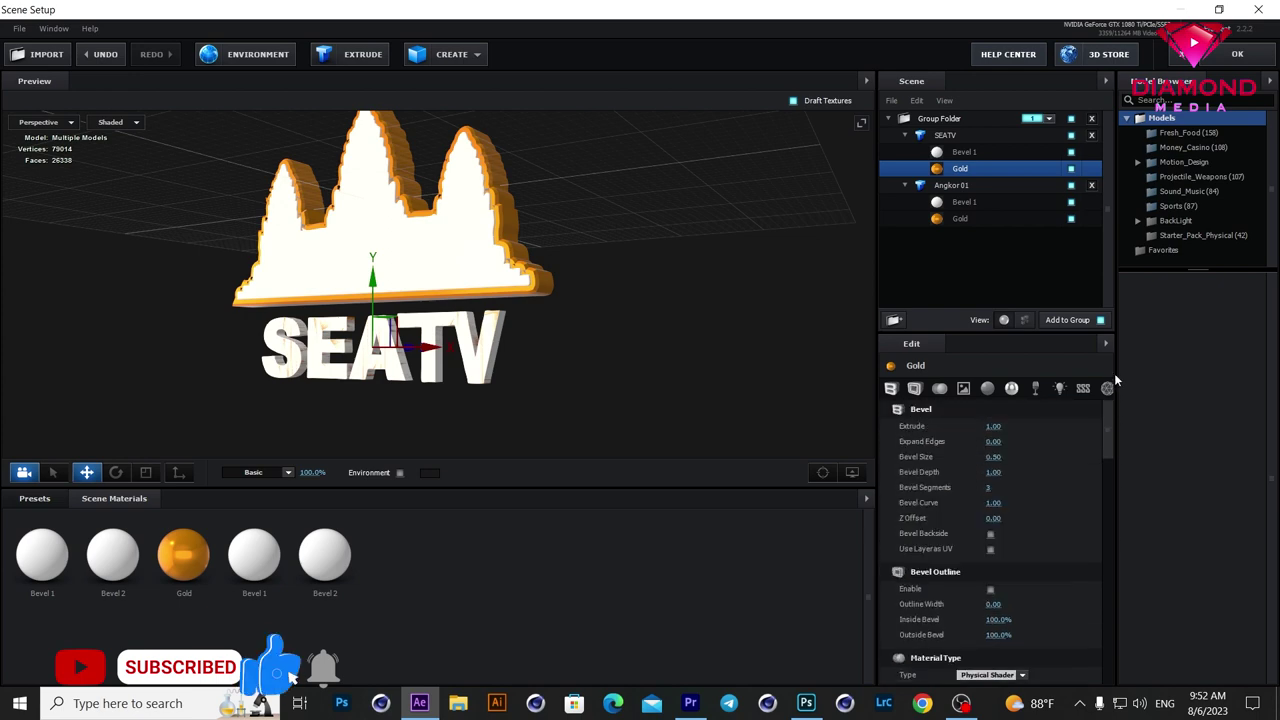
pyautogui.click(988, 487)
pyautogui.write('1')
pyautogui.press('Return')
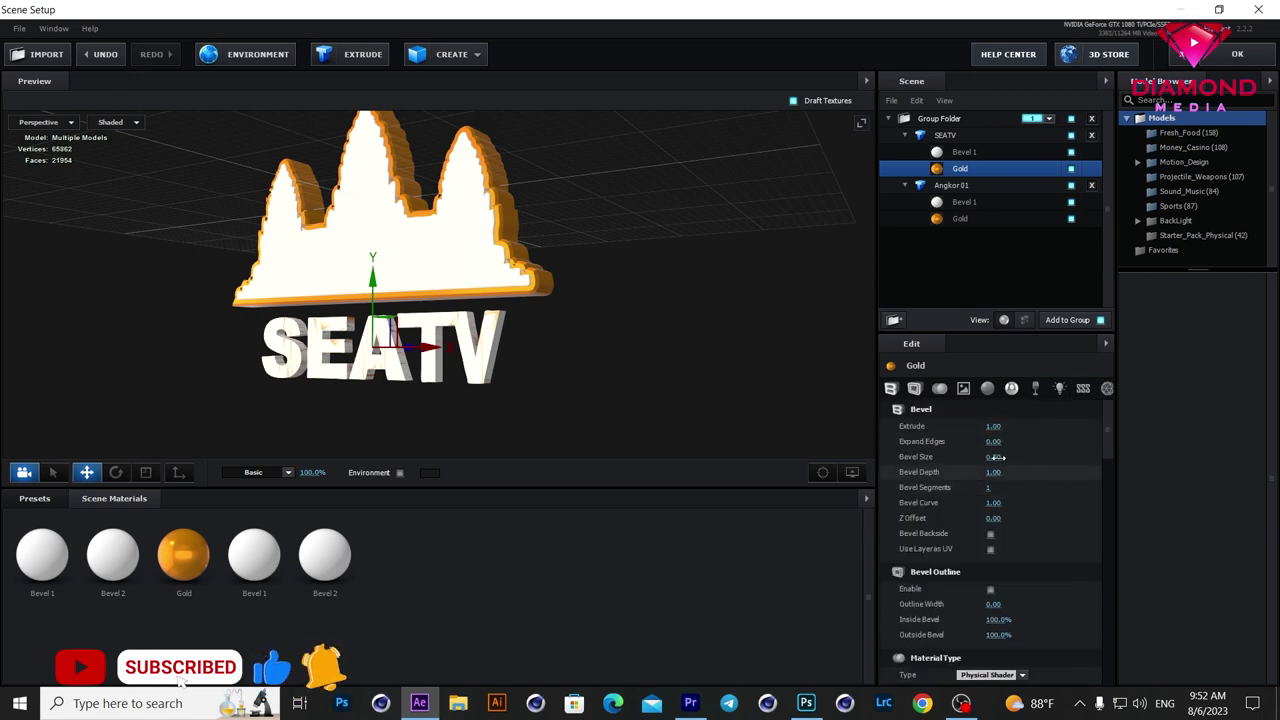
pyautogui.moveTo(993, 441); pyautogui.dragTo(1111, 443)
pyautogui.click(993, 487)
pyautogui.write('0')
pyautogui.press('Return')
pyautogui.moveTo(993, 472); pyautogui.dragTo(1075, 472)
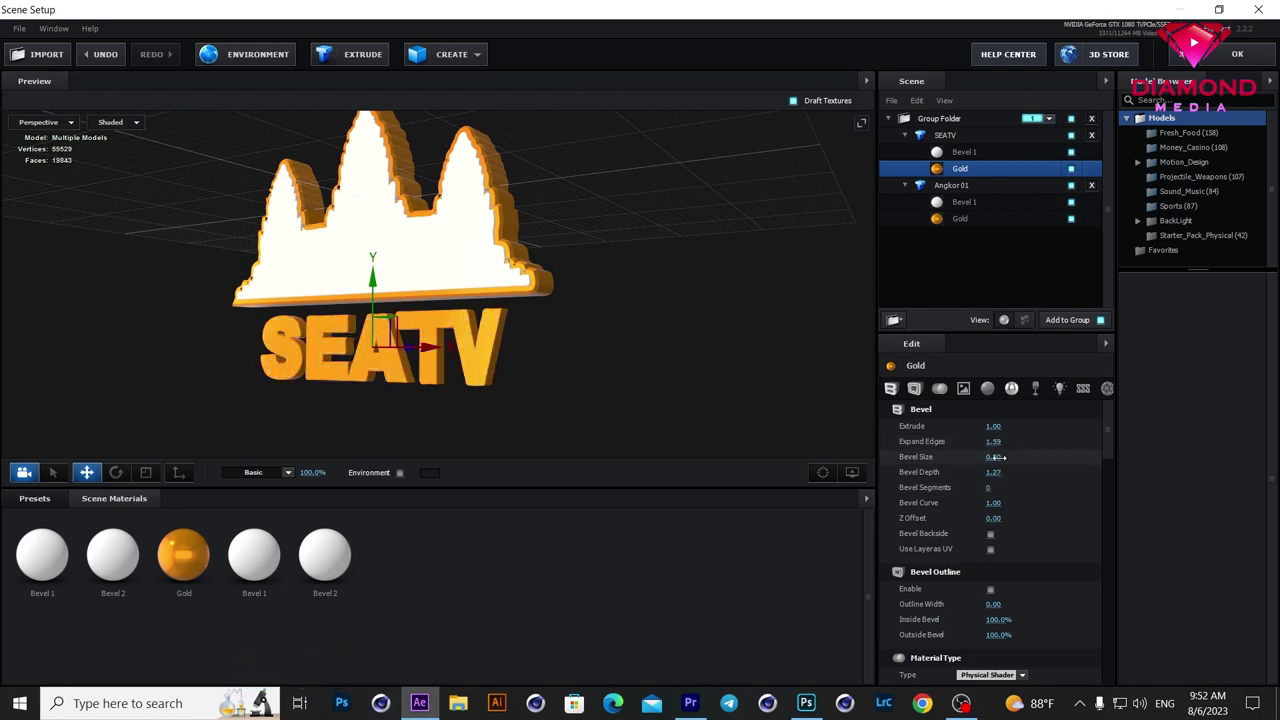
pyautogui.moveTo(1000, 457); pyautogui.dragTo(1013, 456)
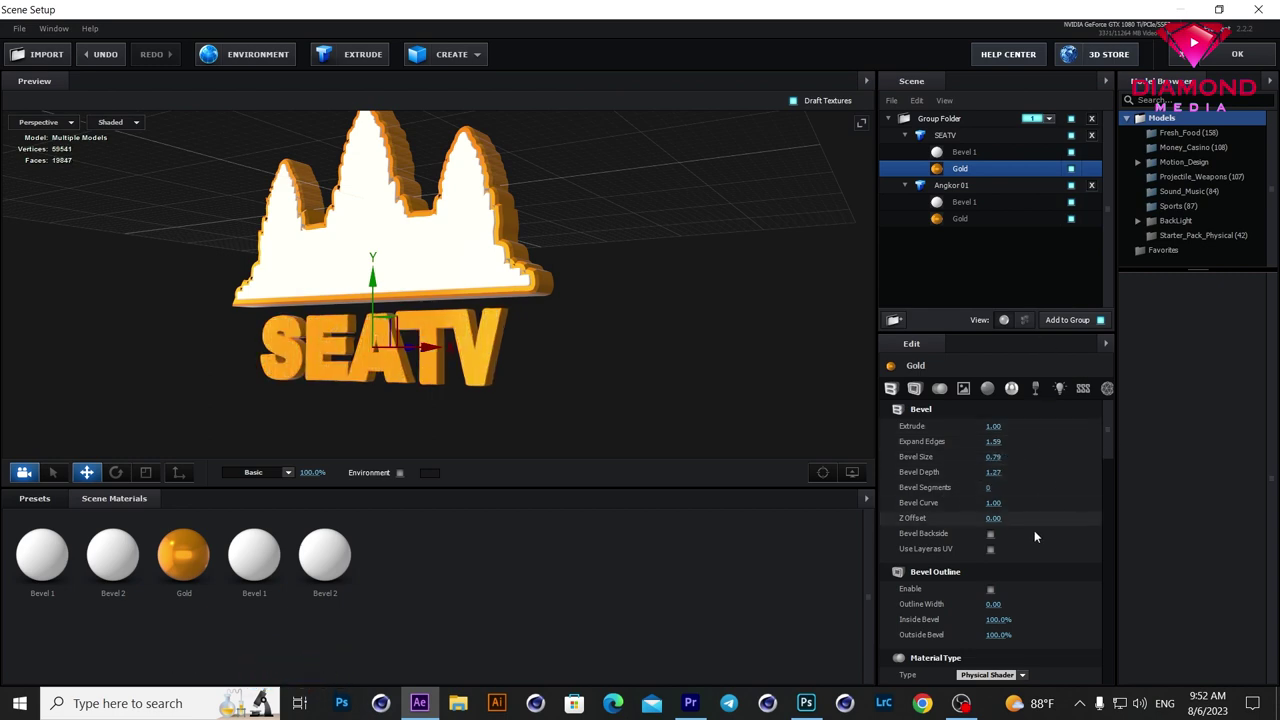
pyautogui.click(990, 535)
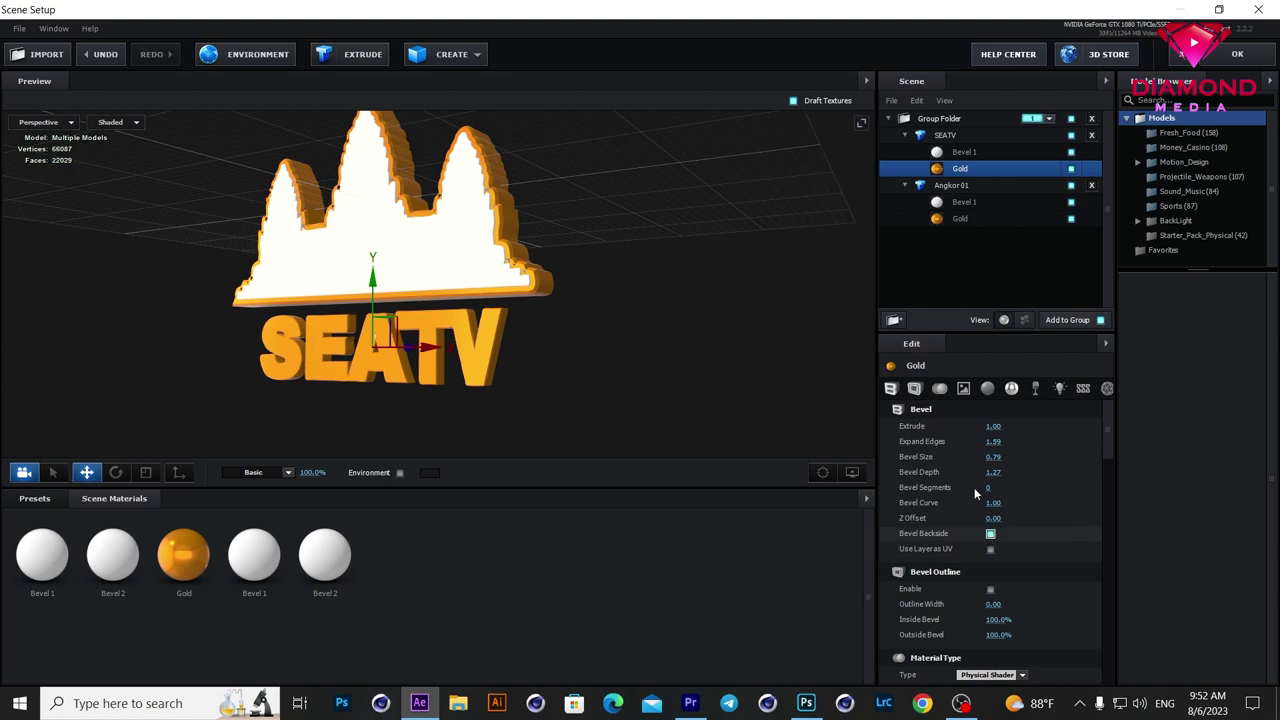
# Step: Push SEATV's white Bevel 1 face forward to a Z Offset of 0.55
pyautogui.click(960, 152)
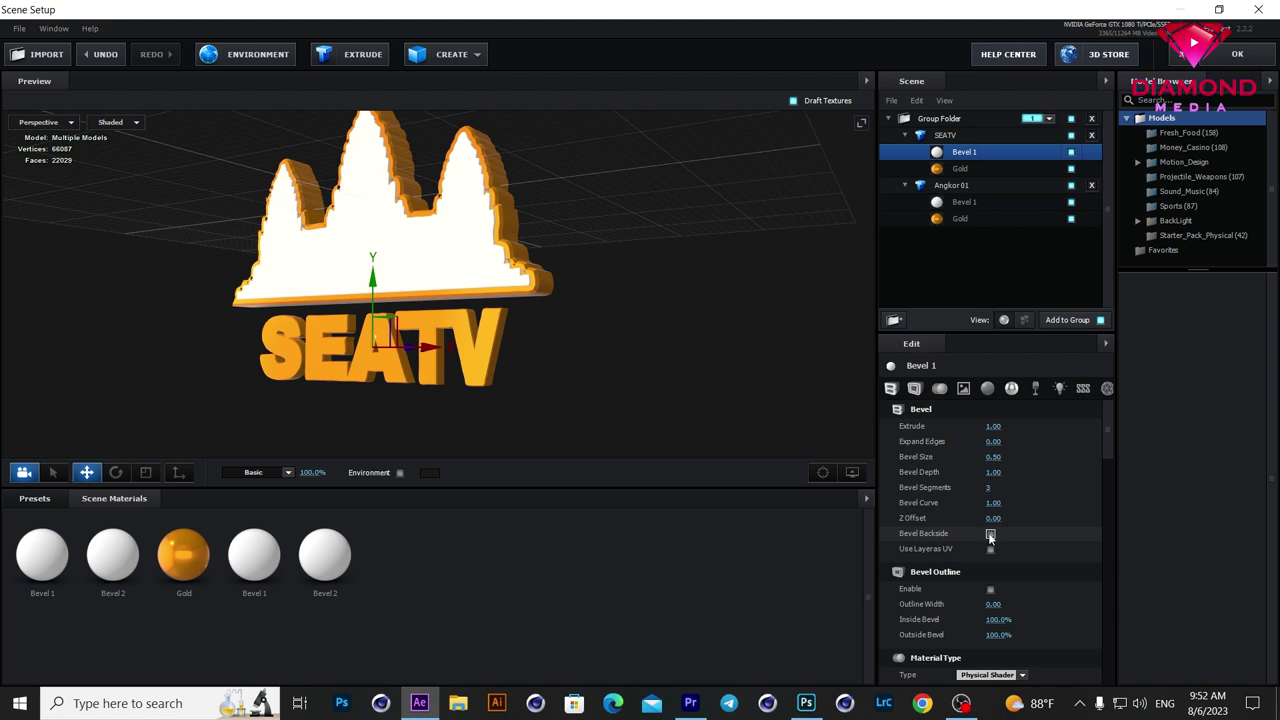
pyautogui.moveTo(993, 518); pyautogui.dragTo(1030, 512)
pyautogui.moveTo(616, 388)
pyautogui.mouseDown()
pyautogui.moveTo(651, 400)
pyautogui.moveTo(611, 380)
pyautogui.mouseUp()
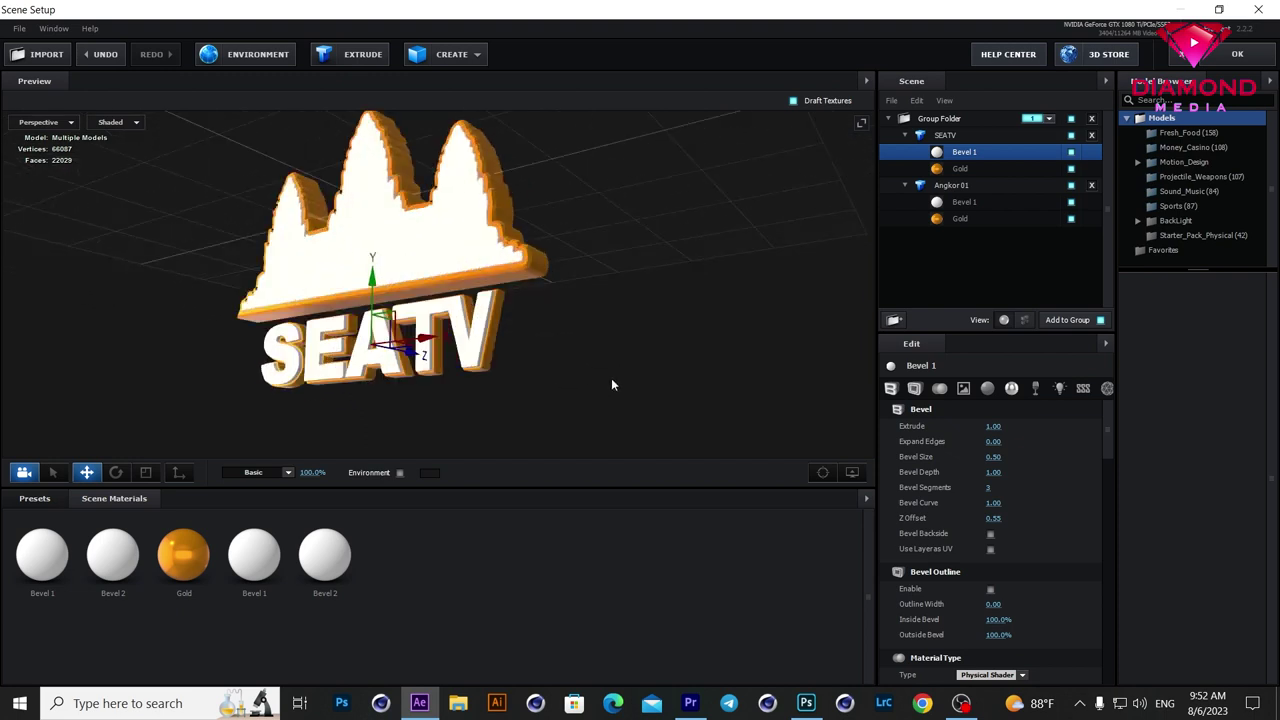
# Step: Raise the SEATV model's Bevel Scale to 7.36 for a thicker gold rim
pyautogui.click(945, 136)
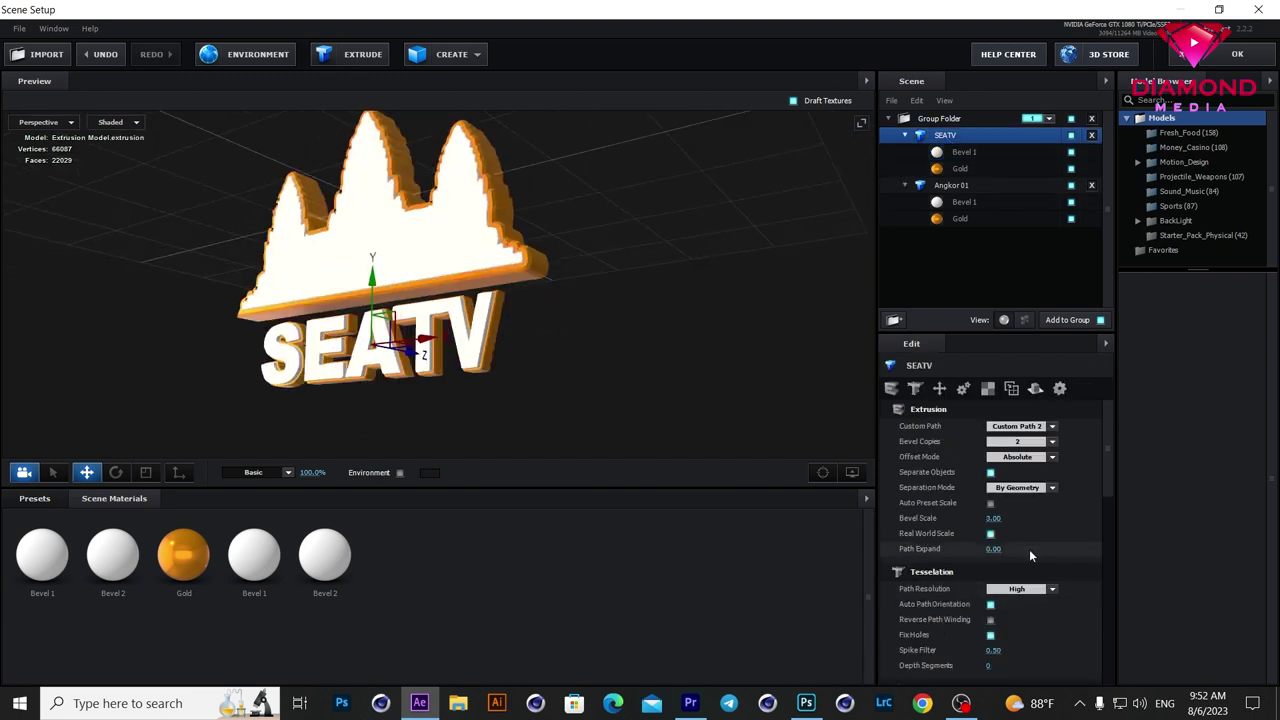
pyautogui.moveTo(1000, 518); pyautogui.dragTo(1157, 509)
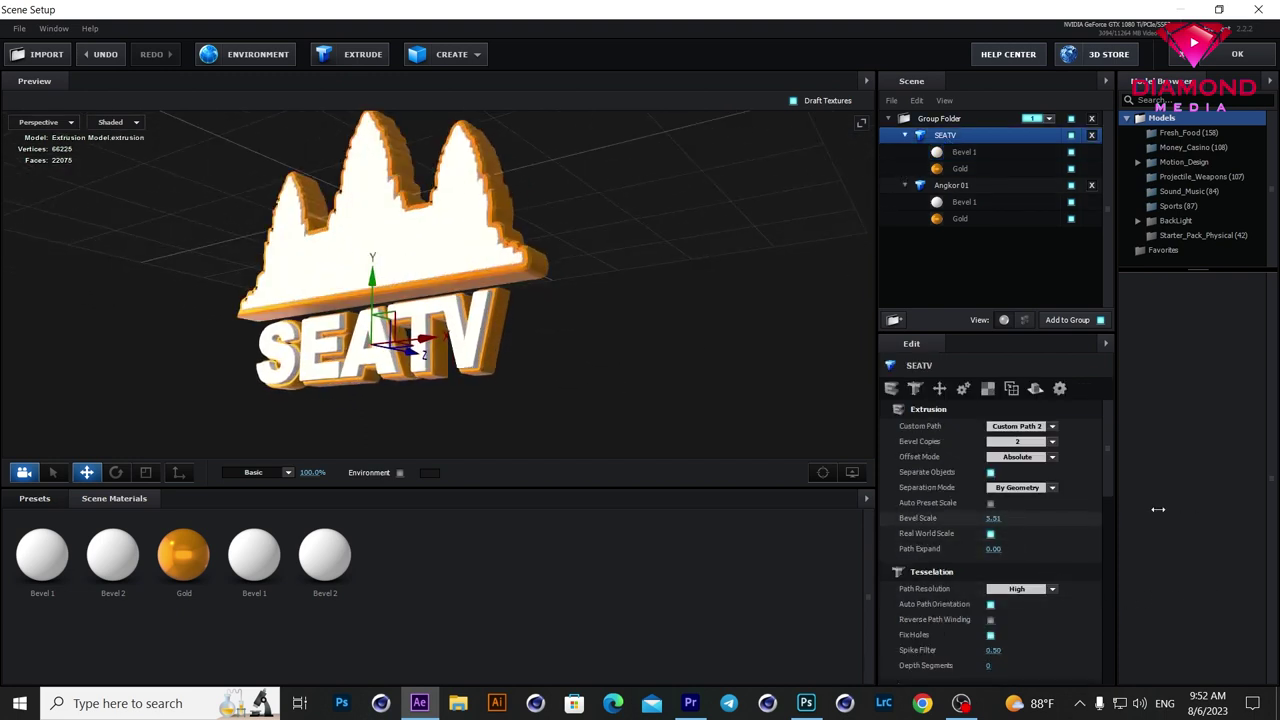
pyautogui.moveTo(837, 403); pyautogui.dragTo(709, 374)
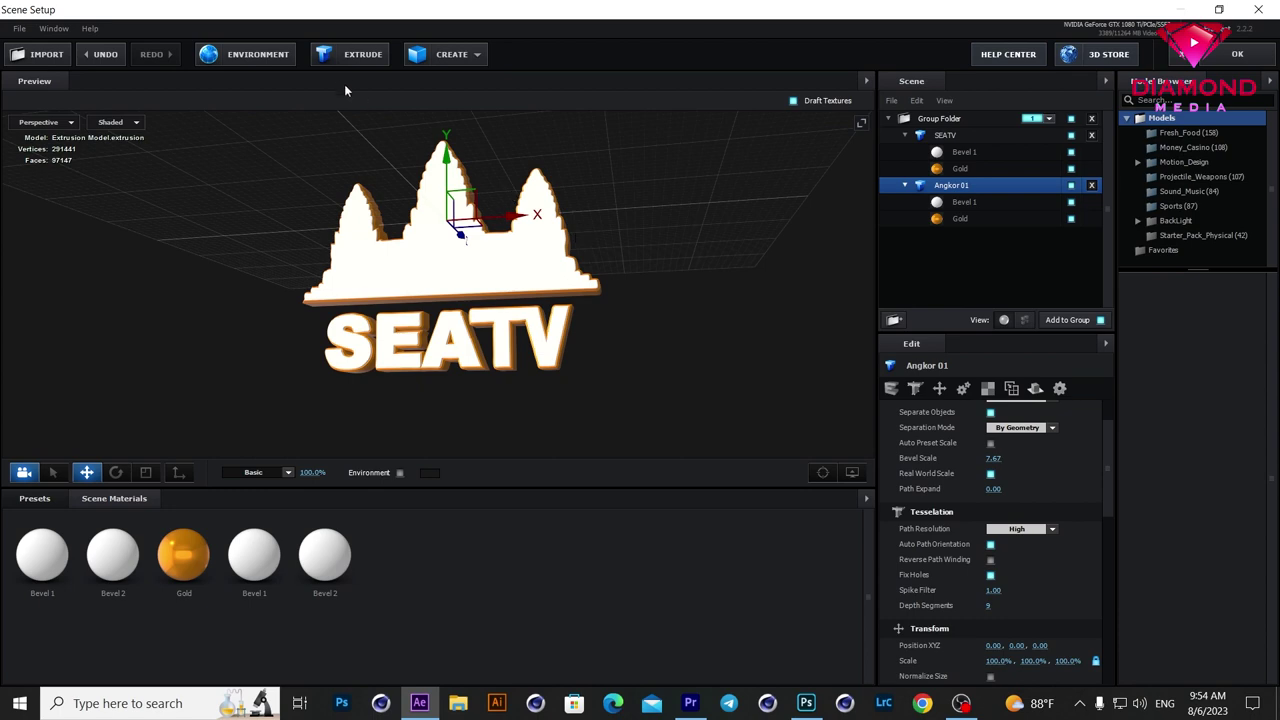
pyautogui.click(353, 56)
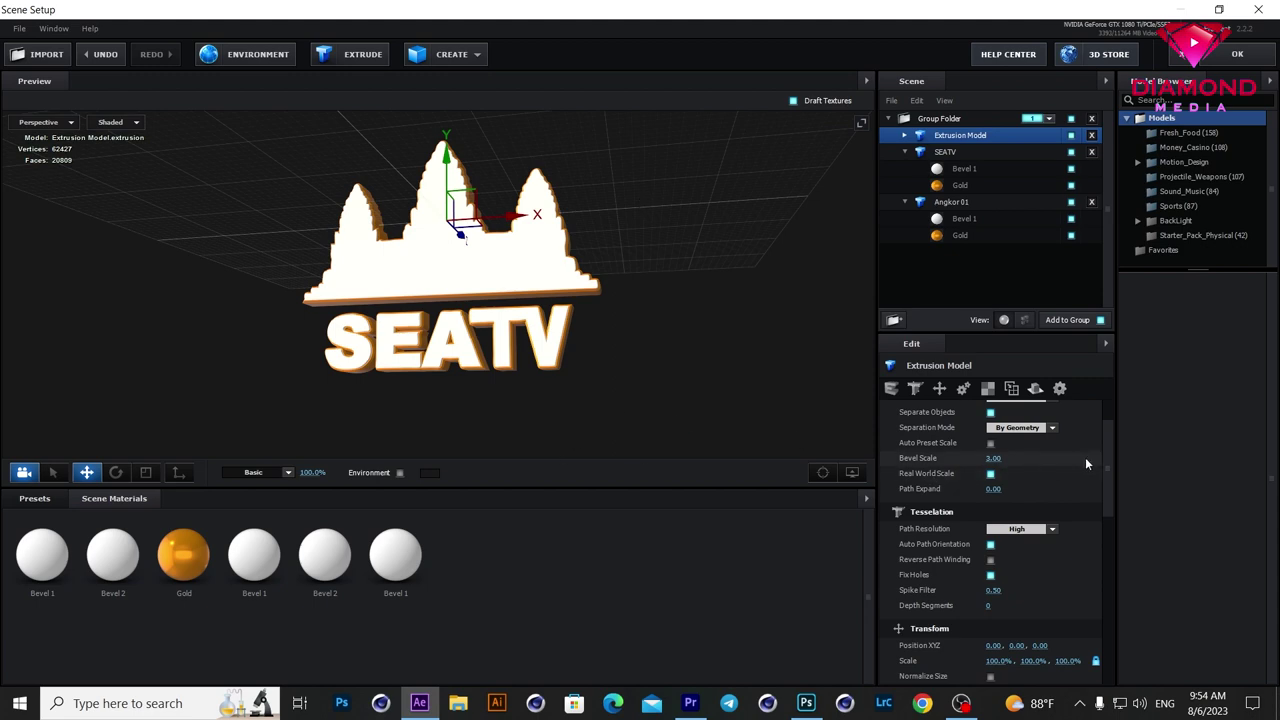
# Step: Build the new extrusion model from Custom Path 3's oval ring
pyautogui.scroll(2, 1105, 450)
pyautogui.click(1050, 426)
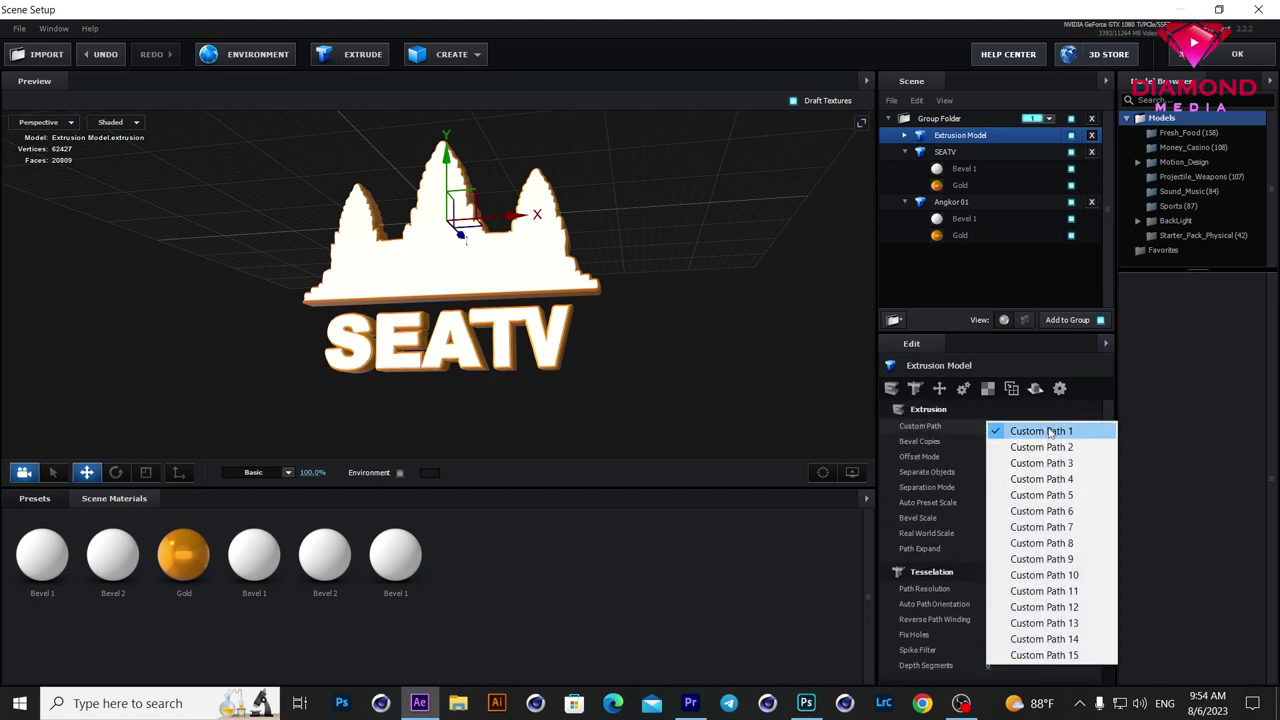
pyautogui.click(1043, 463)
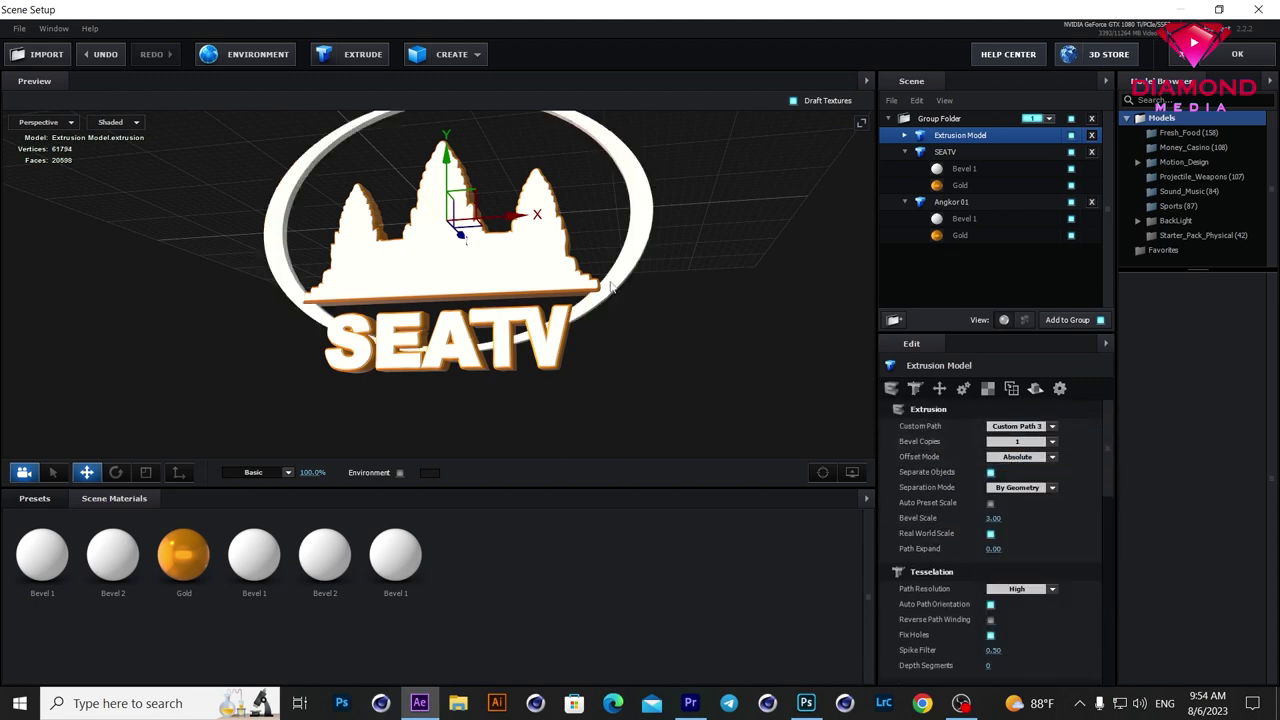
pyautogui.scroll(-2, 632, 283)
pyautogui.scroll(-2, 630, 285)
pyautogui.moveTo(629, 286); pyautogui.dragTo(619, 350)
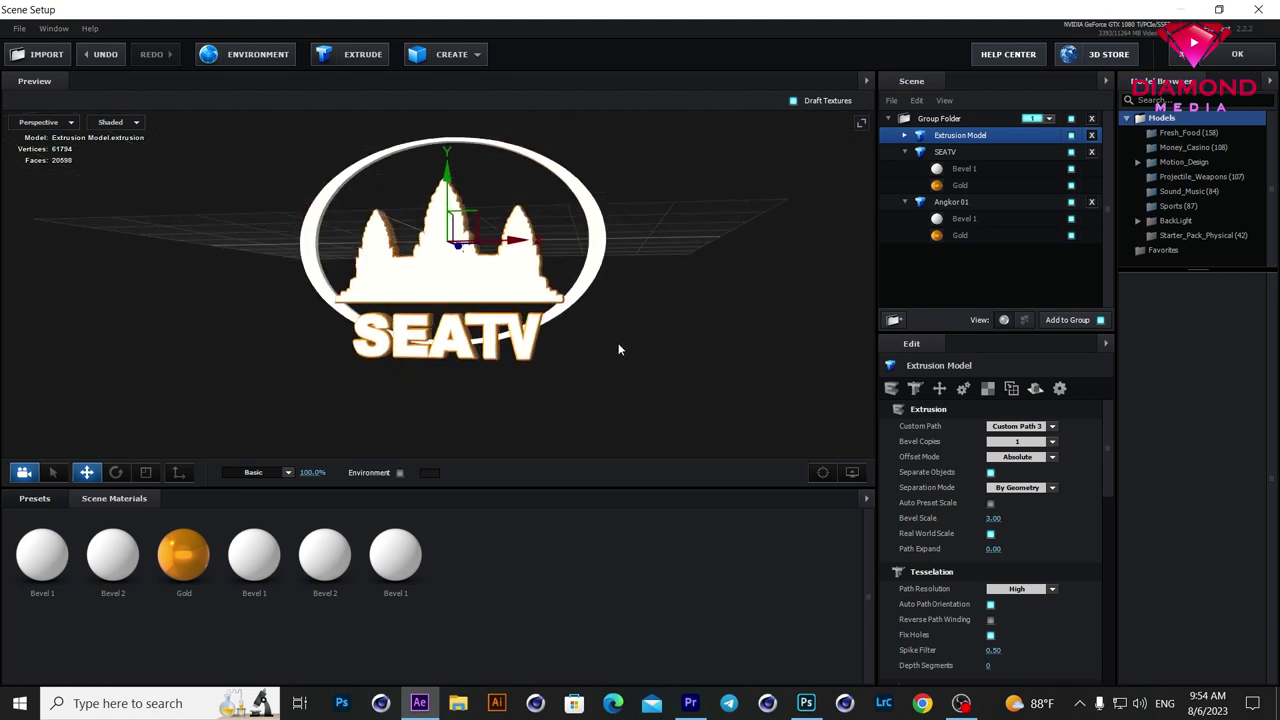
# Step: Rename the oval ring extrusion model to Frame
pyautogui.doubleClick(956, 140)
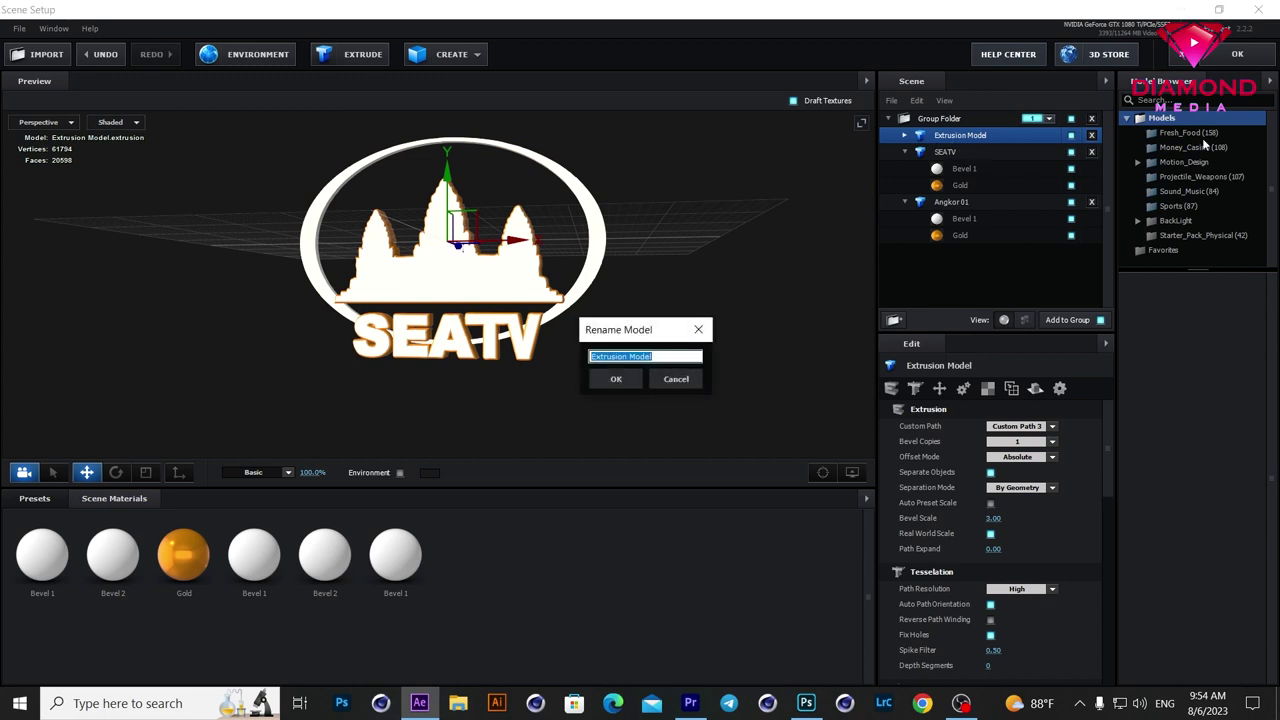
pyautogui.write('Frame')
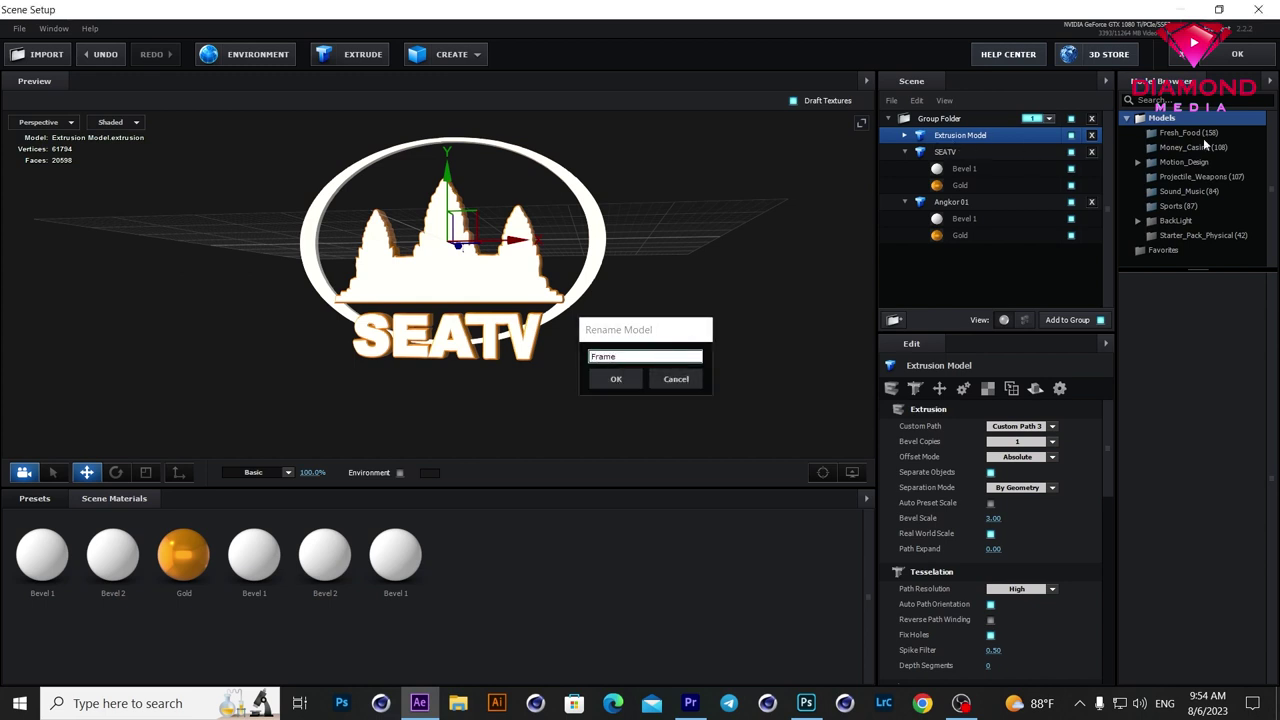
pyautogui.press('Return')
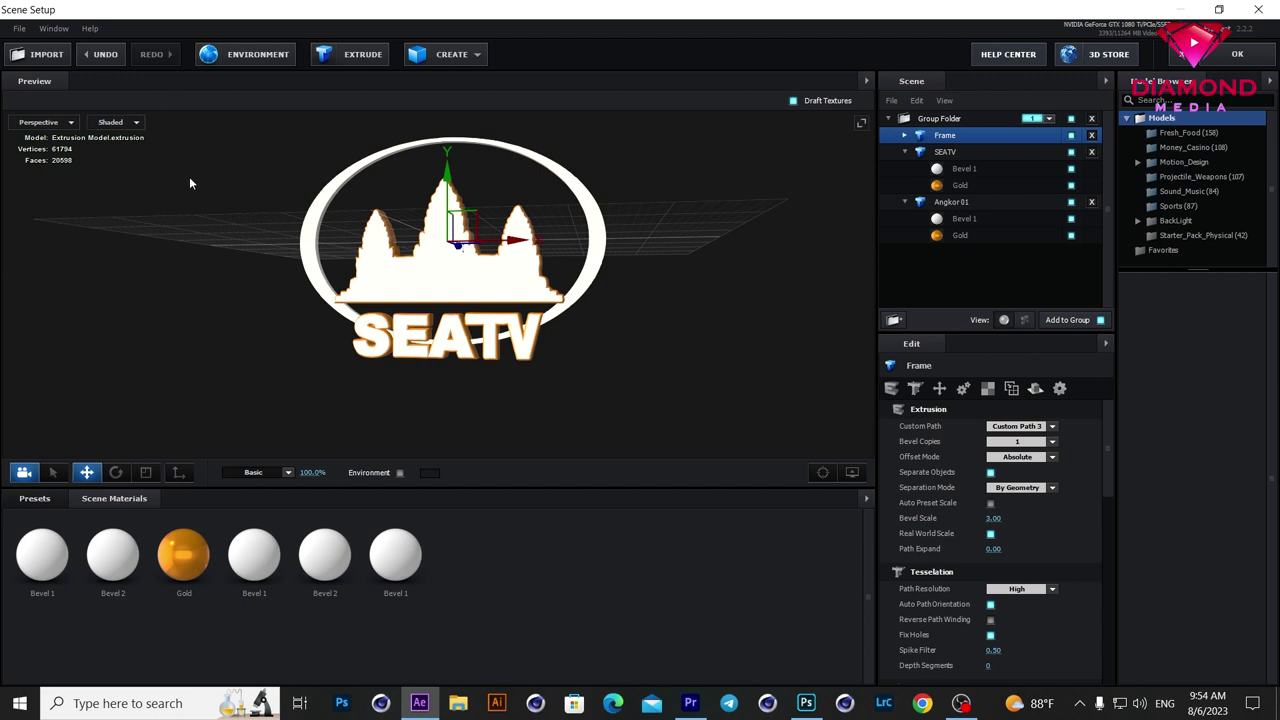
pyautogui.scroll(2, 470, 278)
pyautogui.scroll(2, 470, 278)
pyautogui.scroll(-1, 493, 183)
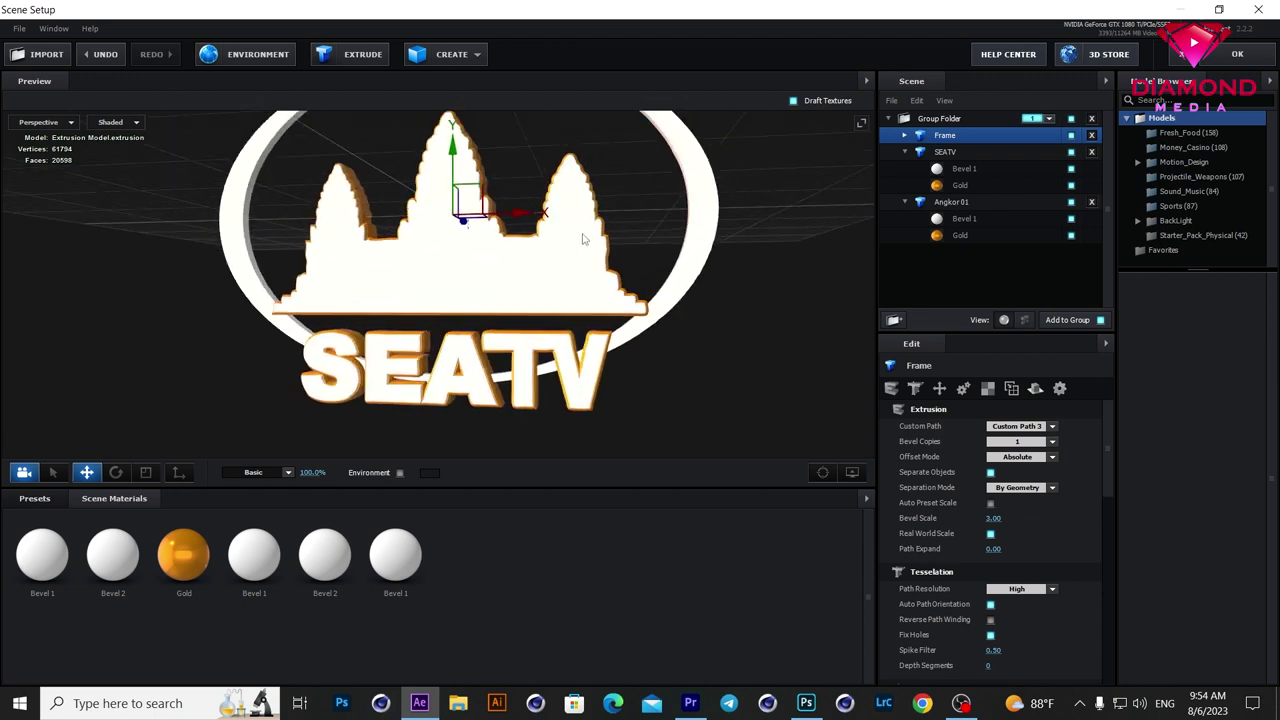
pyautogui.scroll(-1, 493, 183)
pyautogui.moveTo(493, 183); pyautogui.dragTo(451, 210)
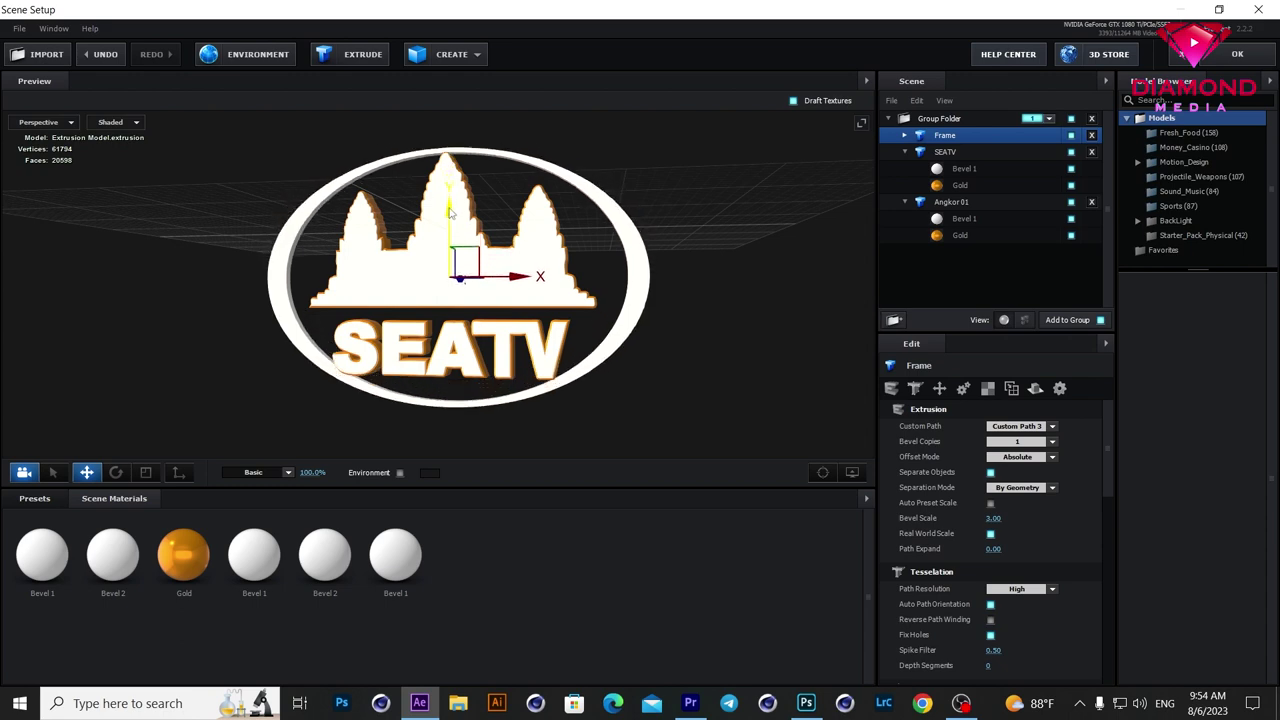
pyautogui.moveTo(637, 326)
pyautogui.mouseDown()
pyautogui.moveTo(593, 335)
pyautogui.moveTo(690, 311)
pyautogui.moveTo(697, 330)
pyautogui.mouseUp()
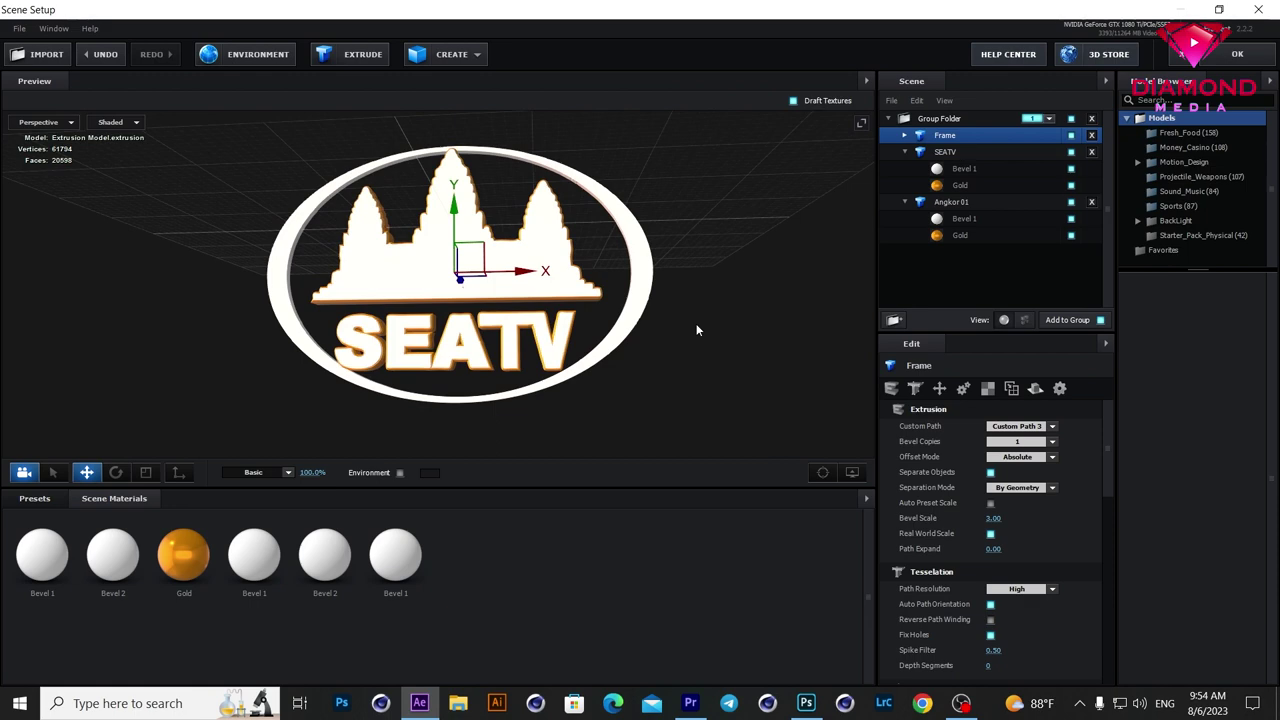
pyautogui.click(955, 203)
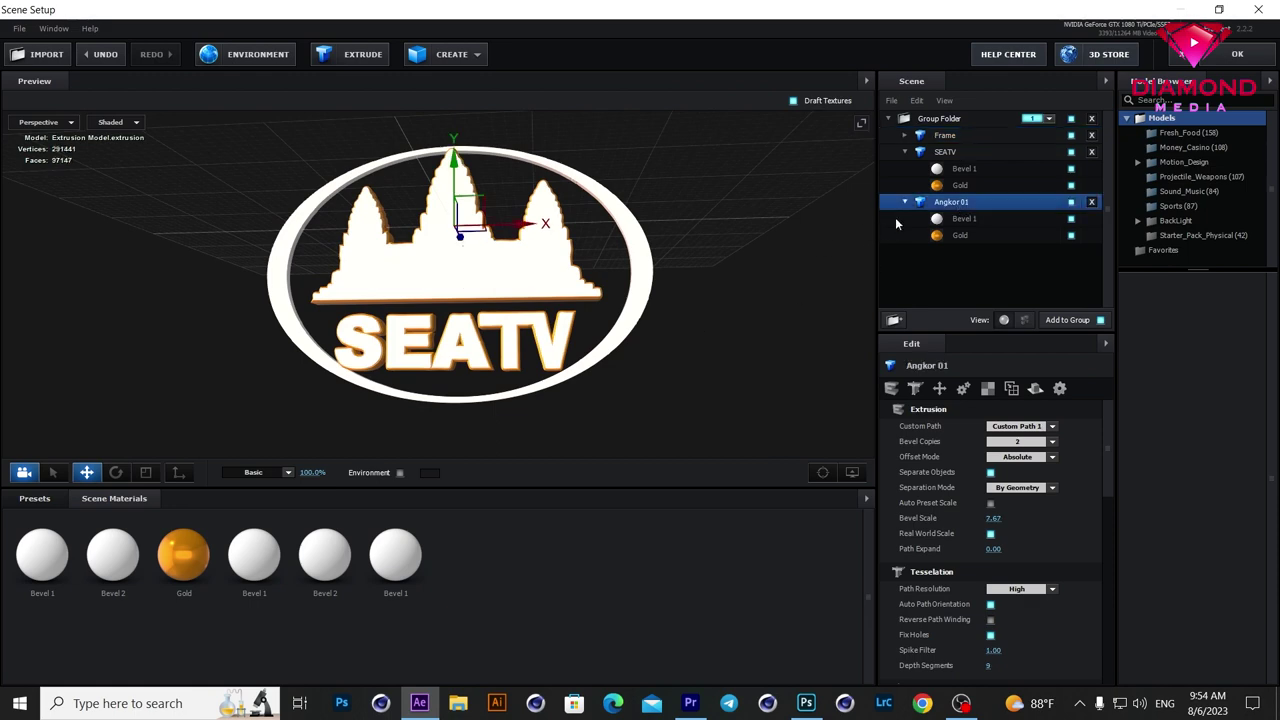
pyautogui.click(942, 153)
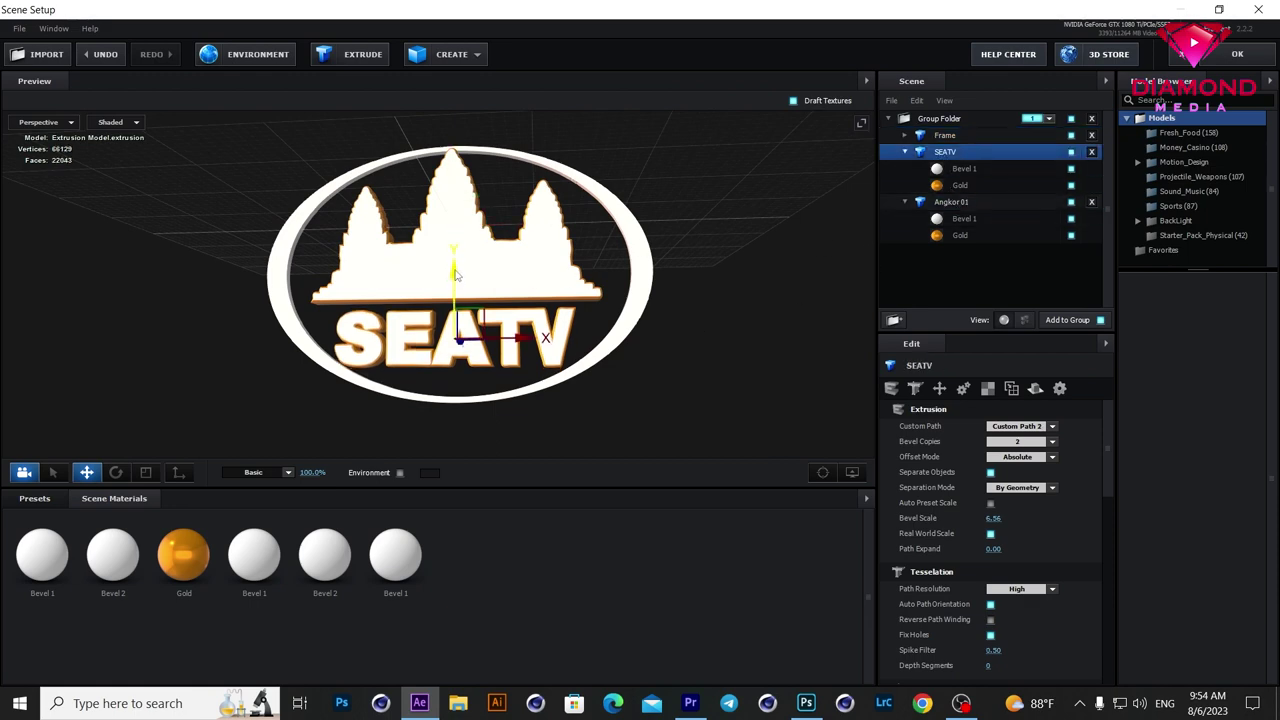
pyautogui.moveTo(686, 325)
pyautogui.mouseDown()
pyautogui.moveTo(634, 343)
pyautogui.moveTo(829, 210)
pyautogui.mouseUp()
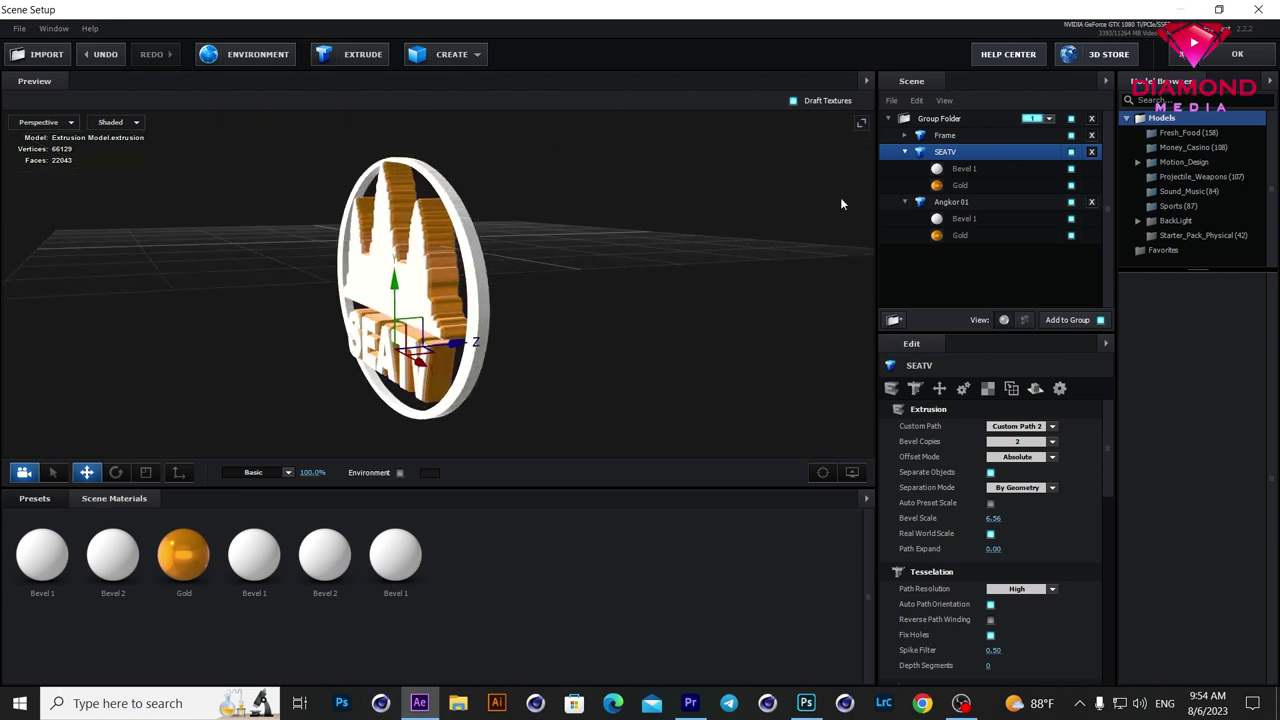
pyautogui.click(939, 137)
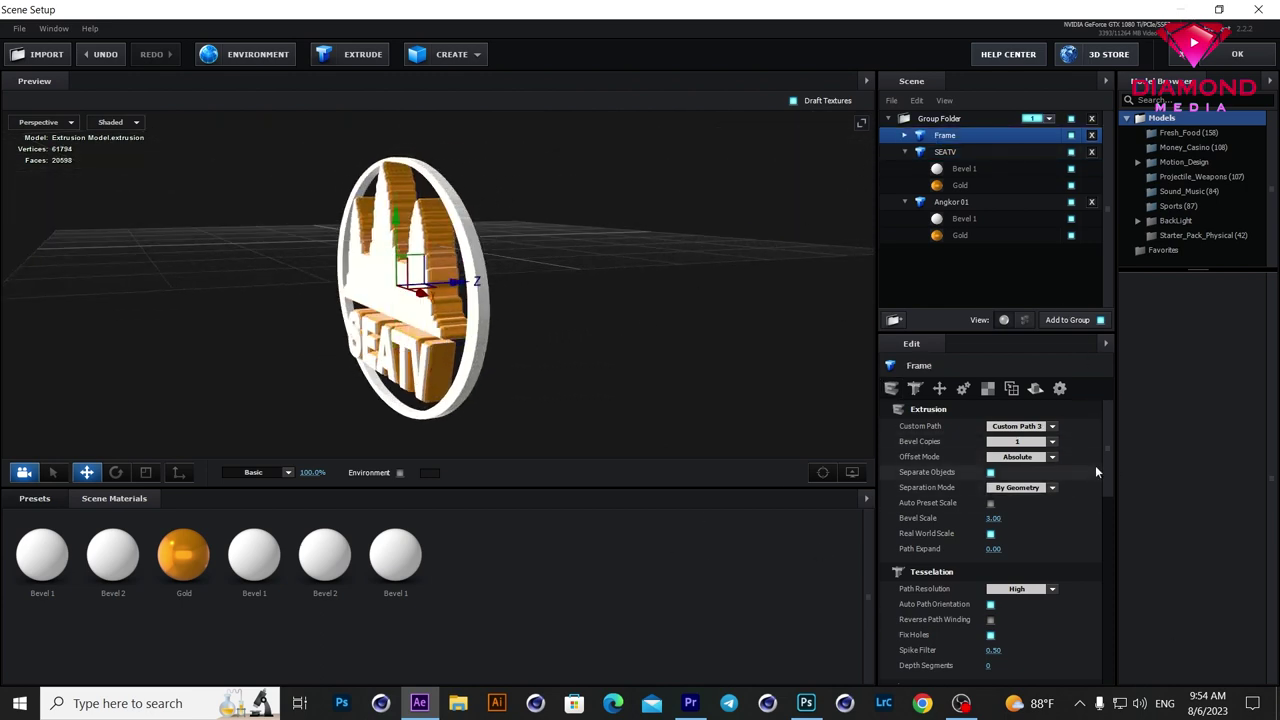
pyautogui.doubleClick(945, 140)
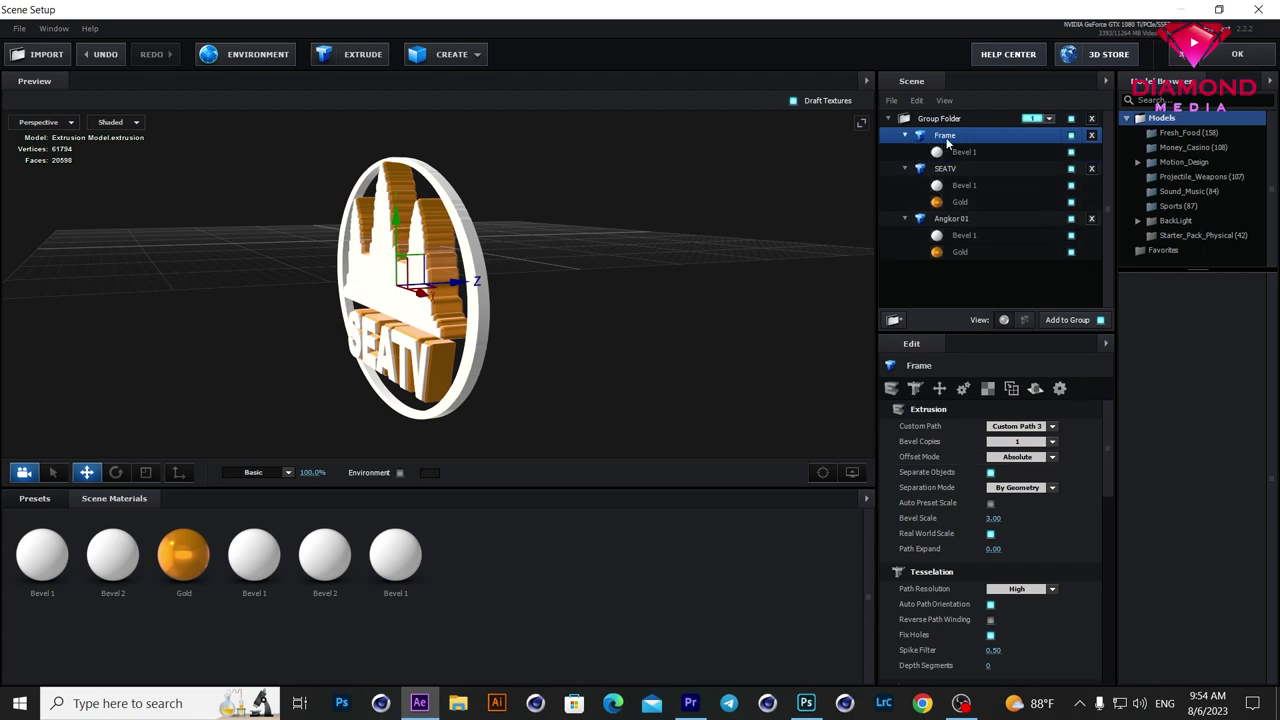
# Step: Tweak the Frame ring's Bevel 1: adjust extrusion depth, remove bevel segments, bevel the backside
pyautogui.click(955, 152)
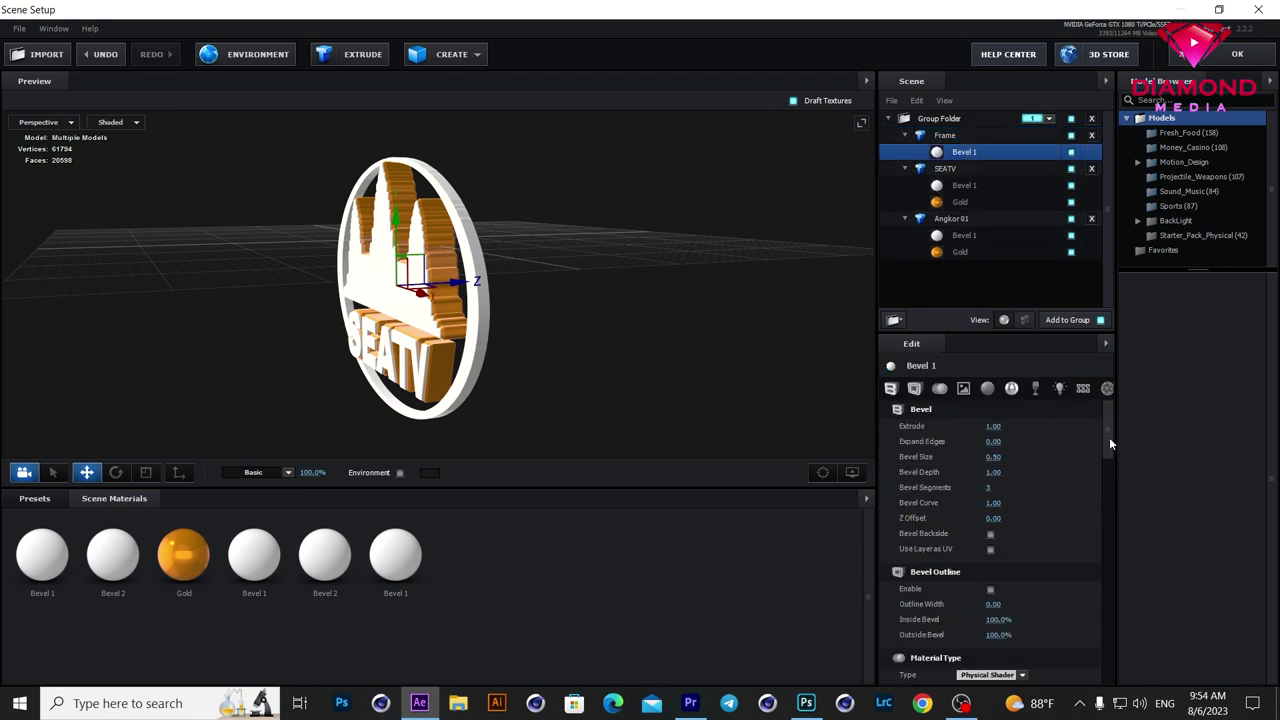
pyautogui.moveTo(994, 426); pyautogui.dragTo(1006, 425)
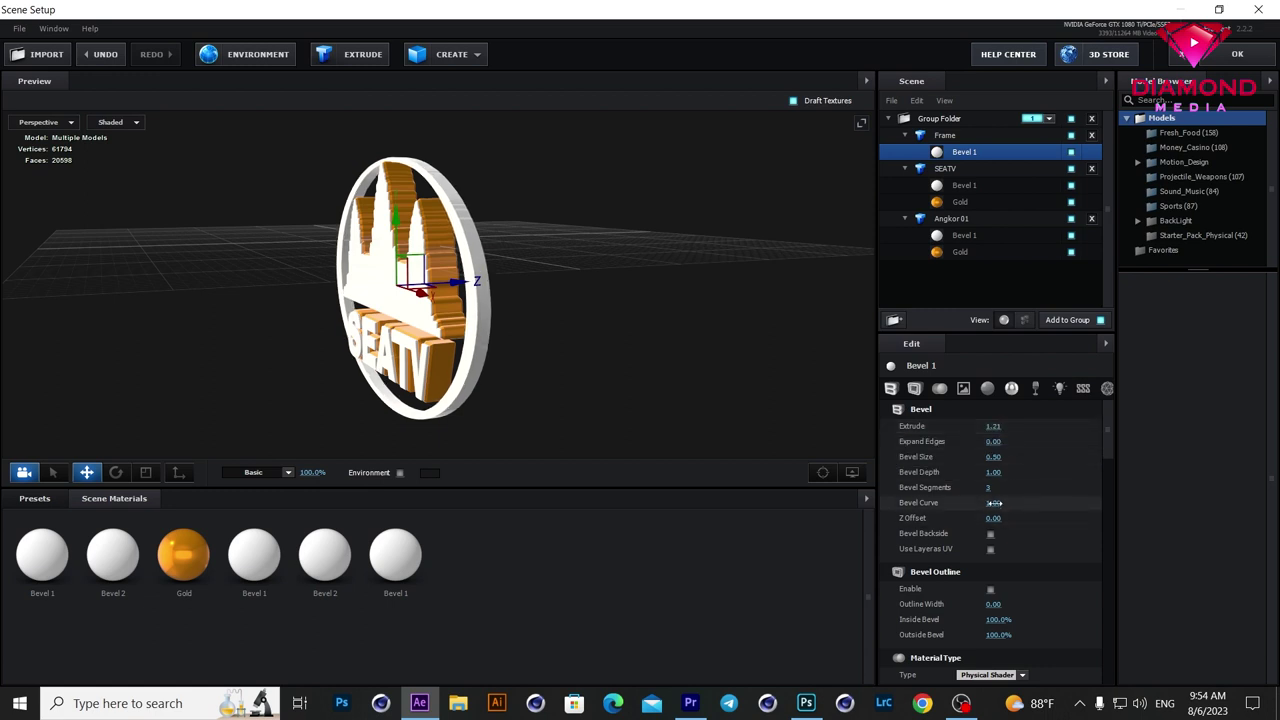
pyautogui.moveTo(983, 488)
pyautogui.mouseDown()
pyautogui.moveTo(944, 489)
pyautogui.moveTo(1128, 448)
pyautogui.mouseUp()
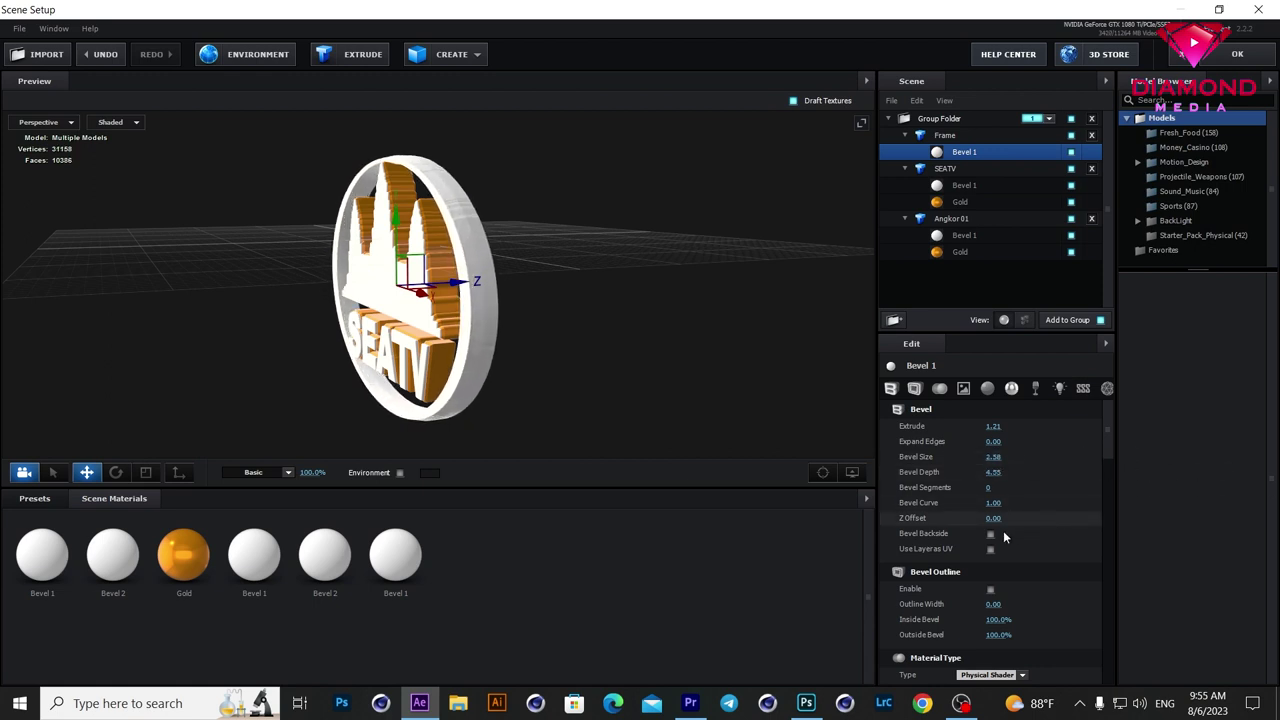
pyautogui.click(990, 534)
pyautogui.moveTo(993, 426); pyautogui.dragTo(914, 434)
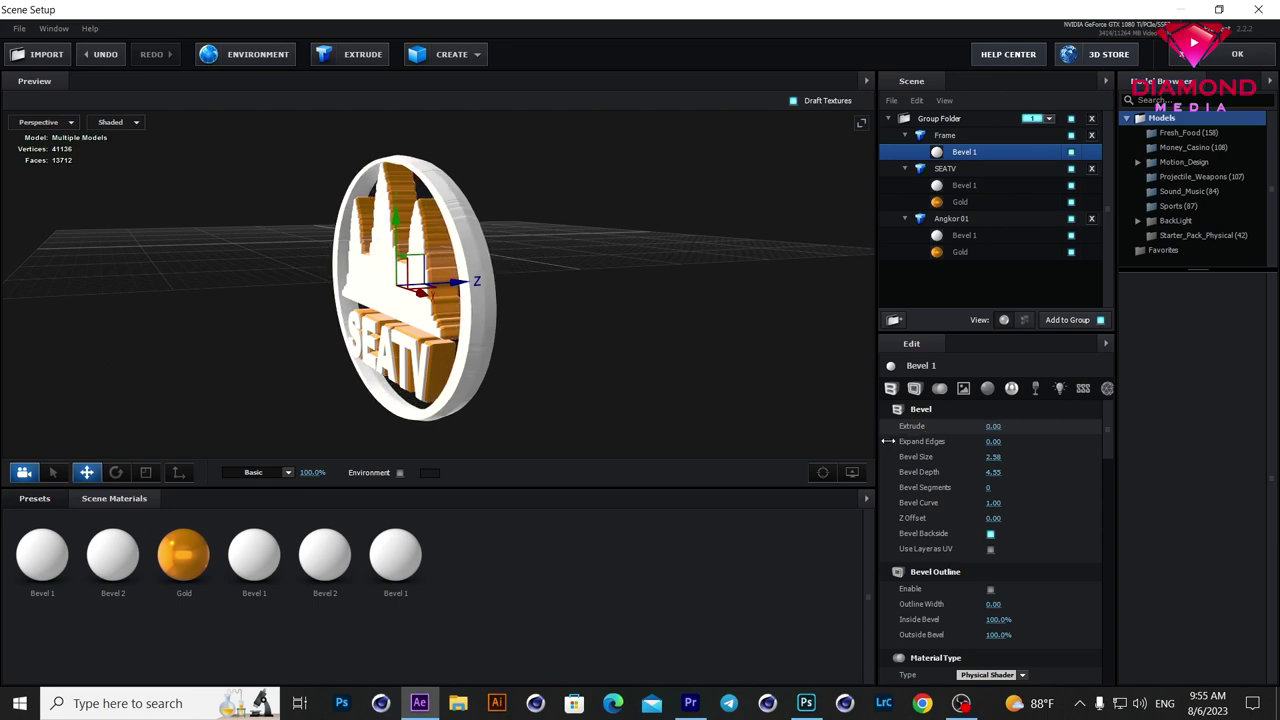
pyautogui.moveTo(586, 426)
pyautogui.mouseDown()
pyautogui.moveTo(759, 404)
pyautogui.moveTo(643, 405)
pyautogui.moveTo(656, 401)
pyautogui.mouseUp()
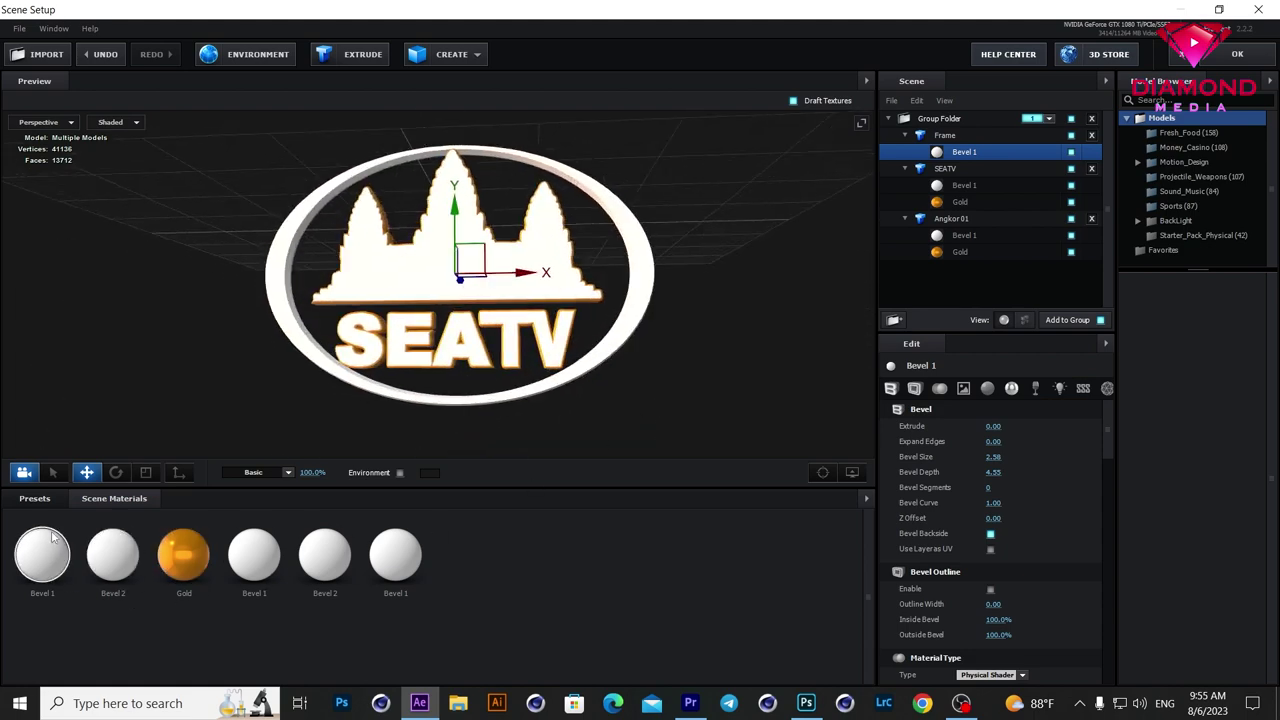
# Step: Apply the Gold material to the oval Frame ring and add a new extrusion model
pyautogui.click(40, 500)
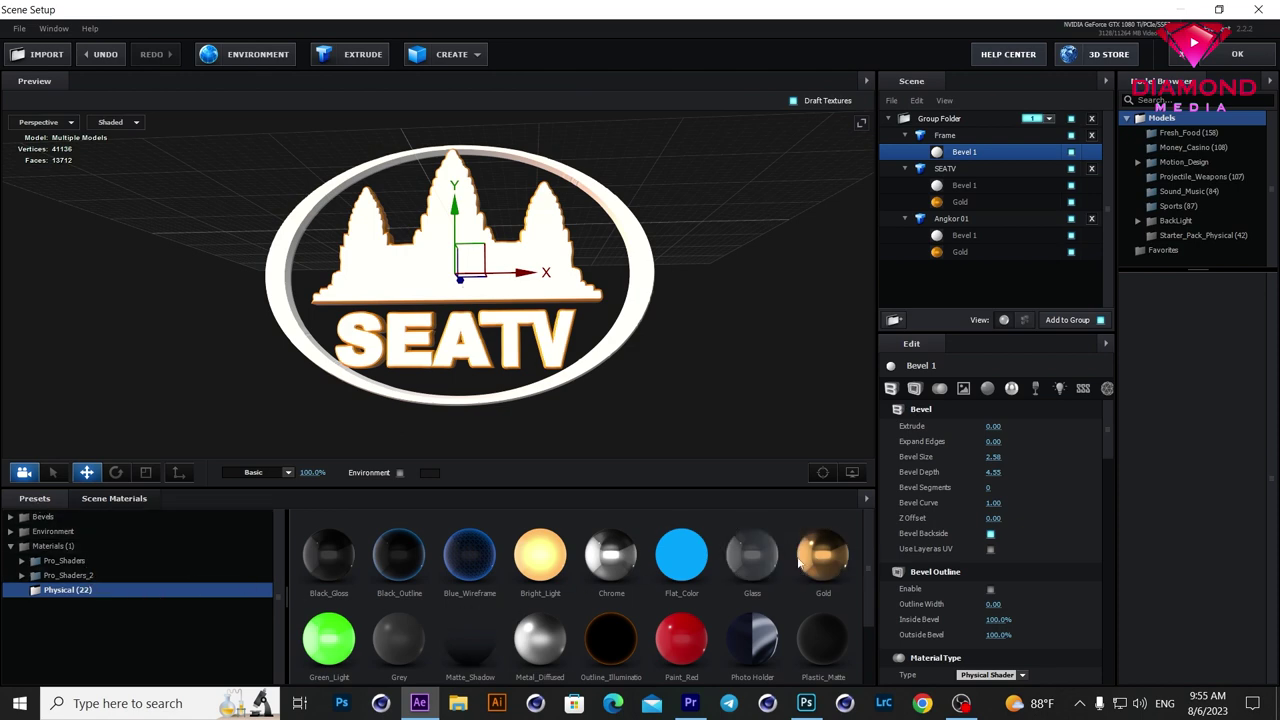
pyautogui.click(140, 499)
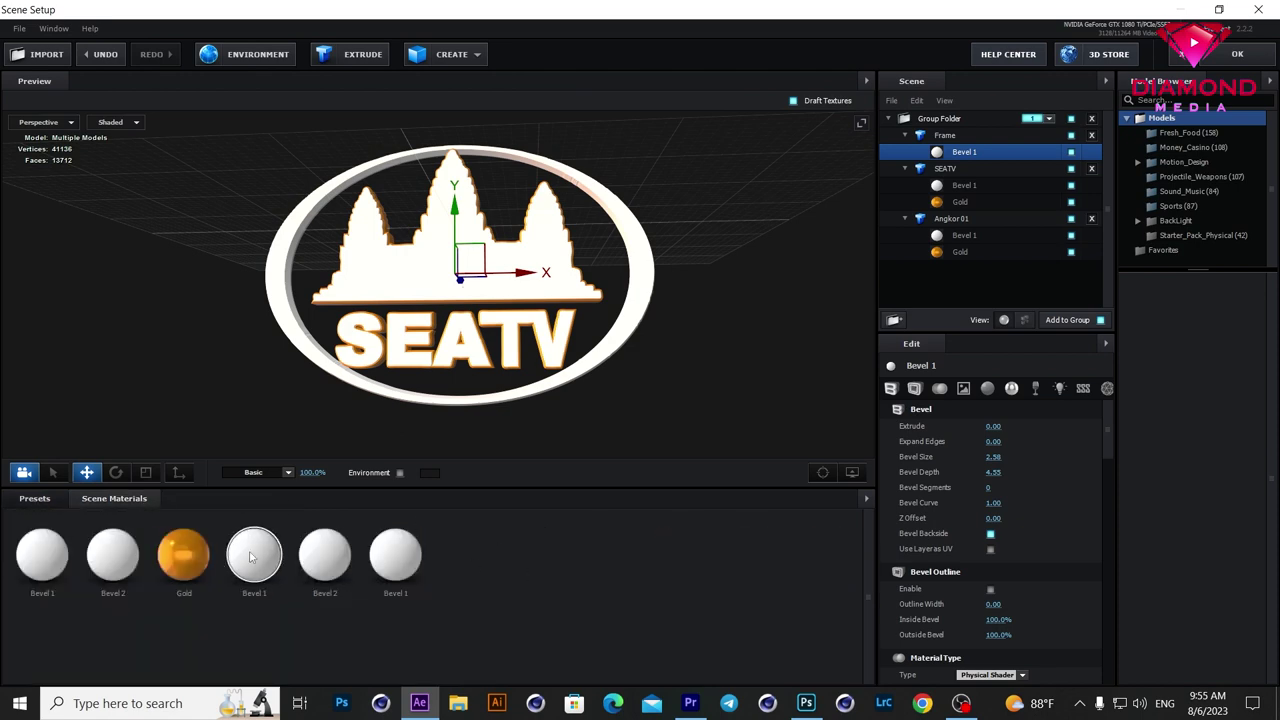
pyautogui.moveTo(184, 555); pyautogui.dragTo(955, 152)
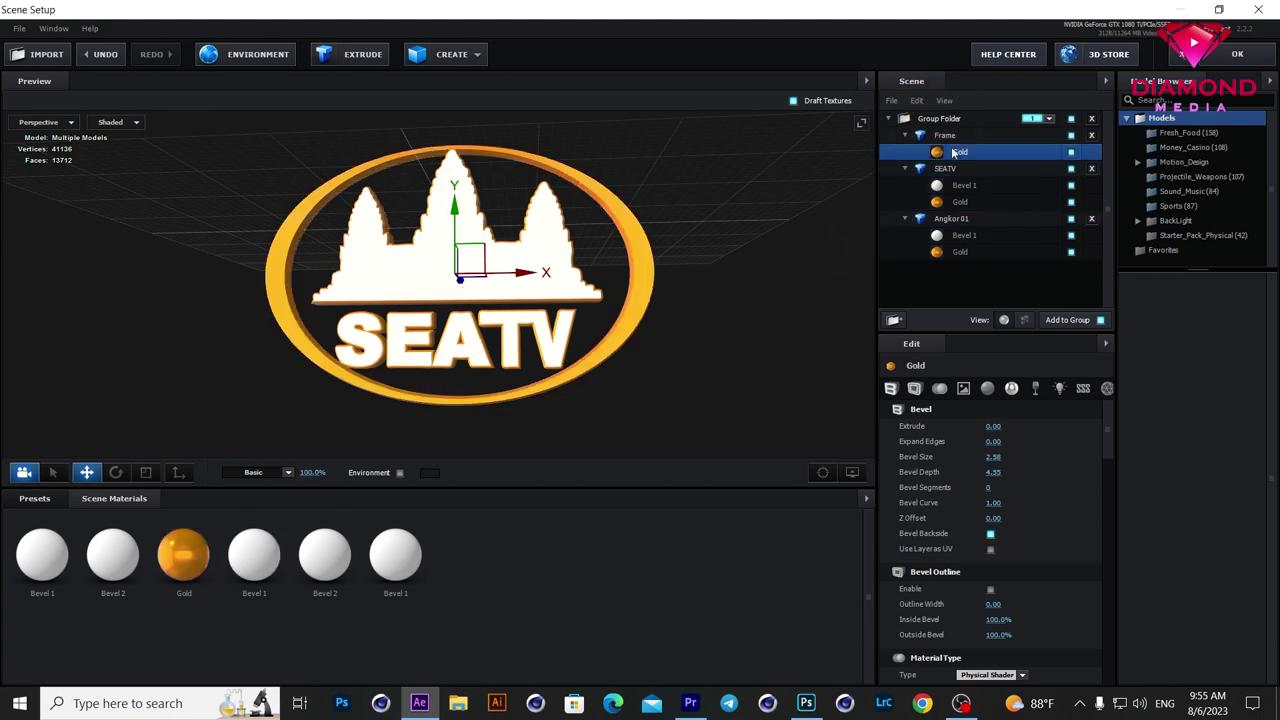
pyautogui.moveTo(700, 272); pyautogui.dragTo(726, 232)
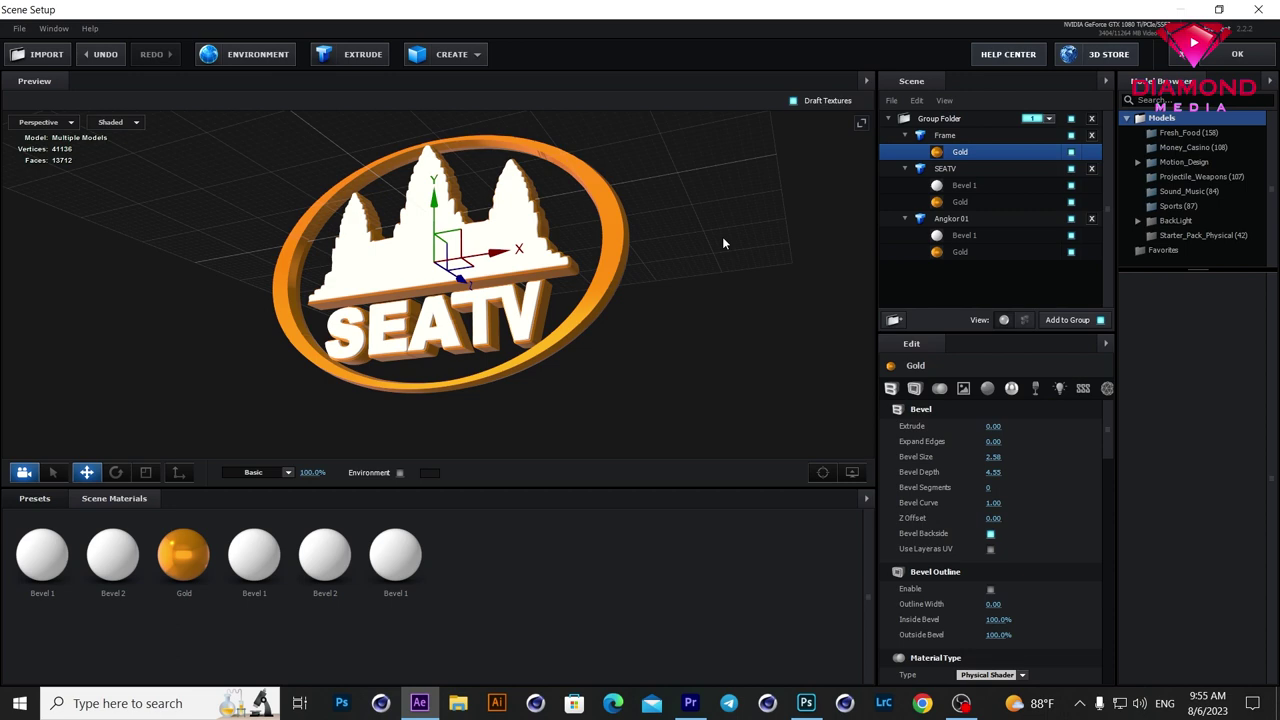
pyautogui.click(349, 54)
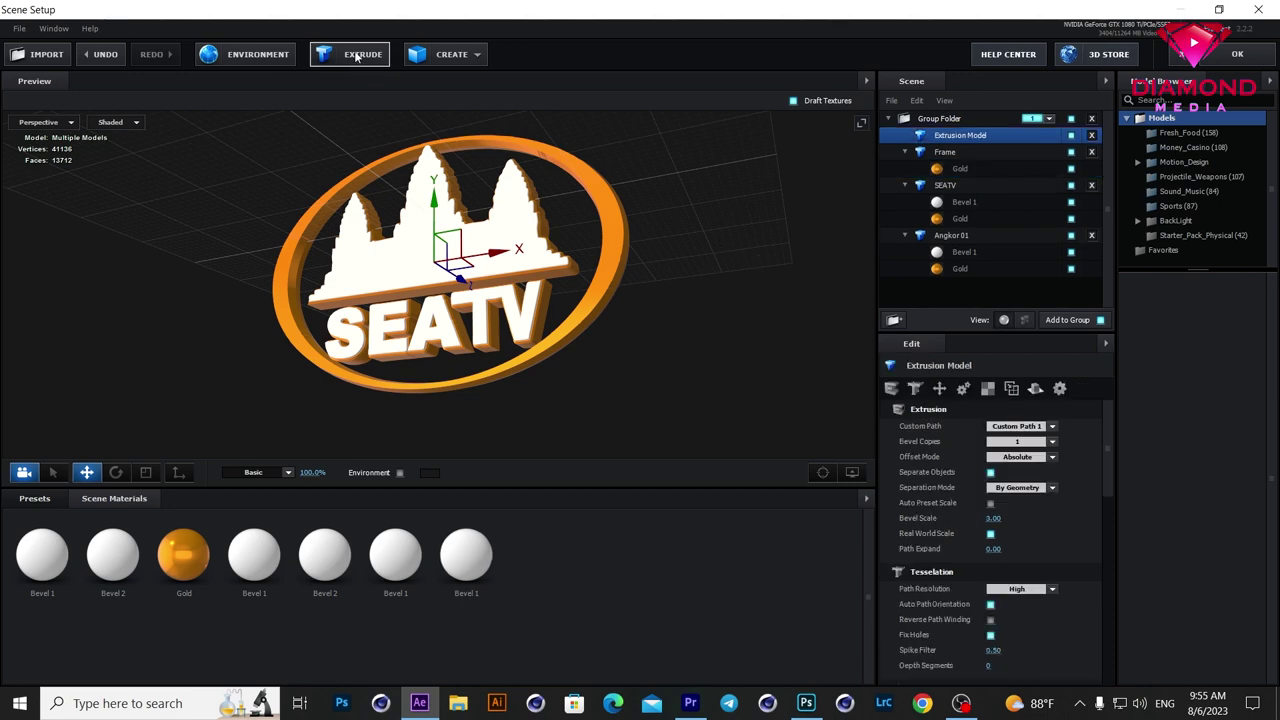
# Step: Build the new extrusion model from Custom Path 4 and nudge the disc down slightly
pyautogui.click(1020, 426)
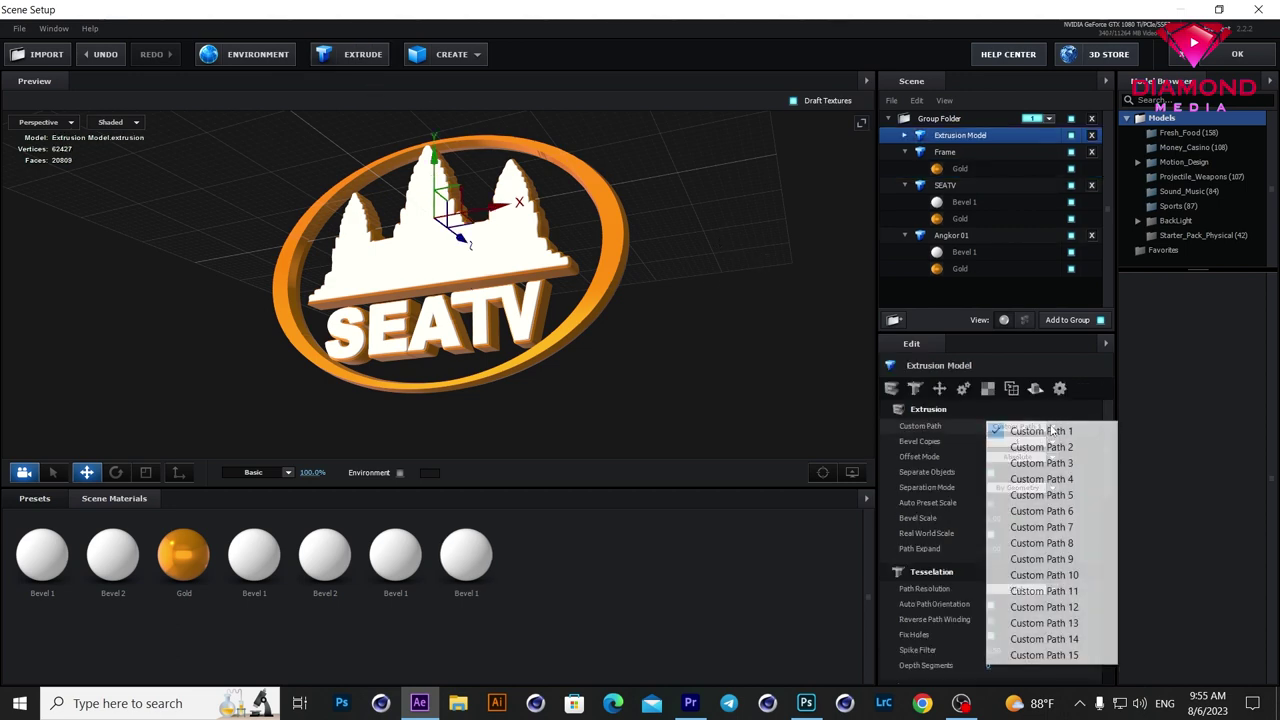
pyautogui.click(1040, 480)
pyautogui.moveTo(726, 303); pyautogui.dragTo(746, 322)
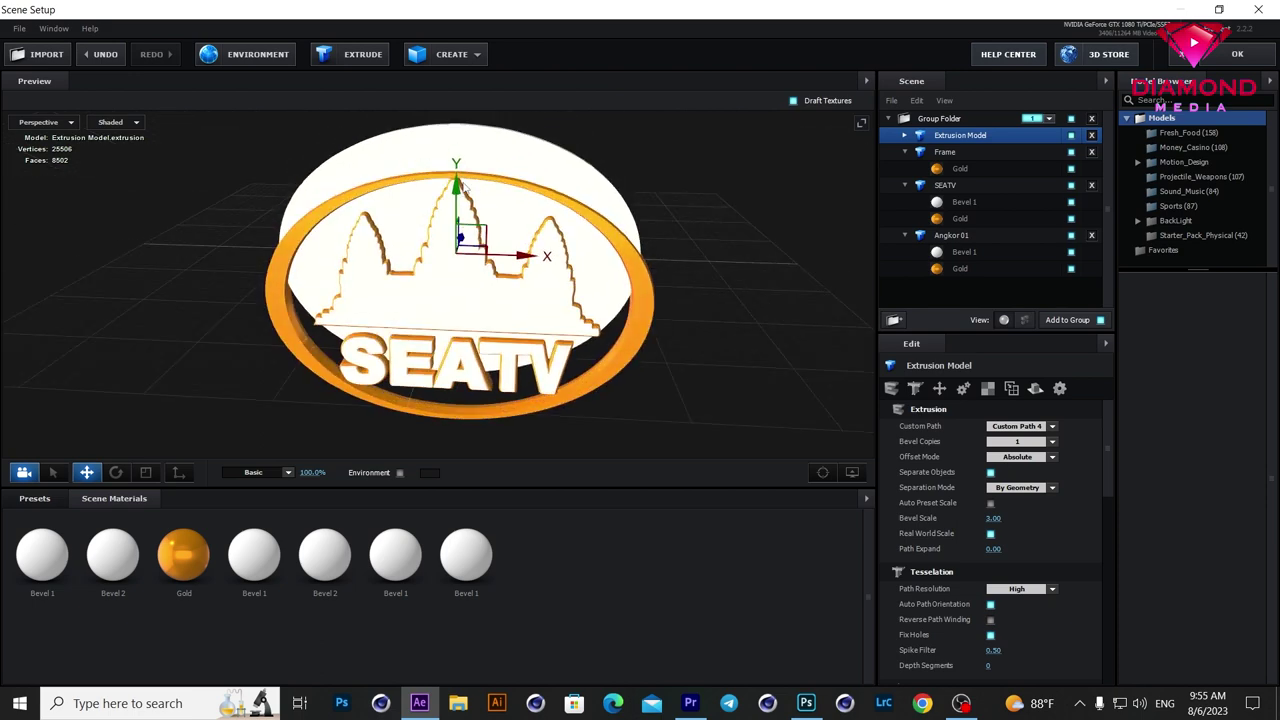
pyautogui.moveTo(462, 166); pyautogui.dragTo(462, 211)
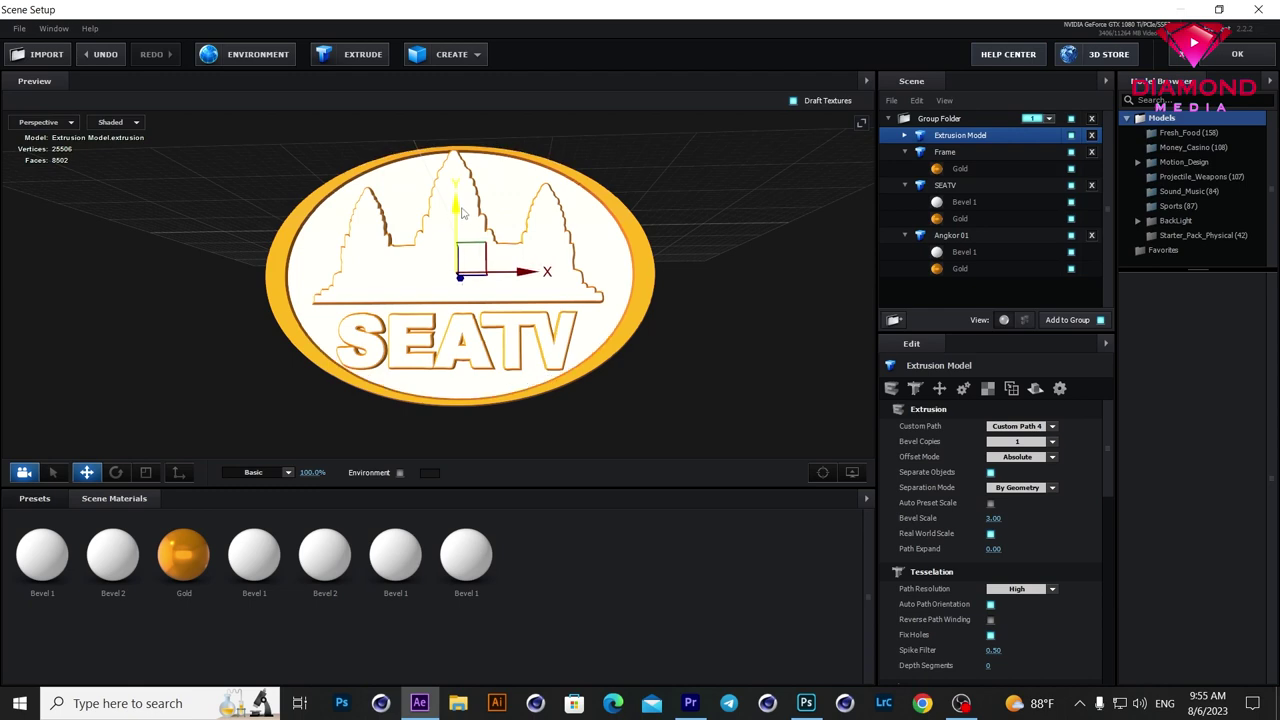
pyautogui.moveTo(749, 339)
pyautogui.mouseDown()
pyautogui.moveTo(664, 334)
pyautogui.moveTo(650, 351)
pyautogui.moveTo(614, 354)
pyautogui.moveTo(698, 338)
pyautogui.mouseUp()
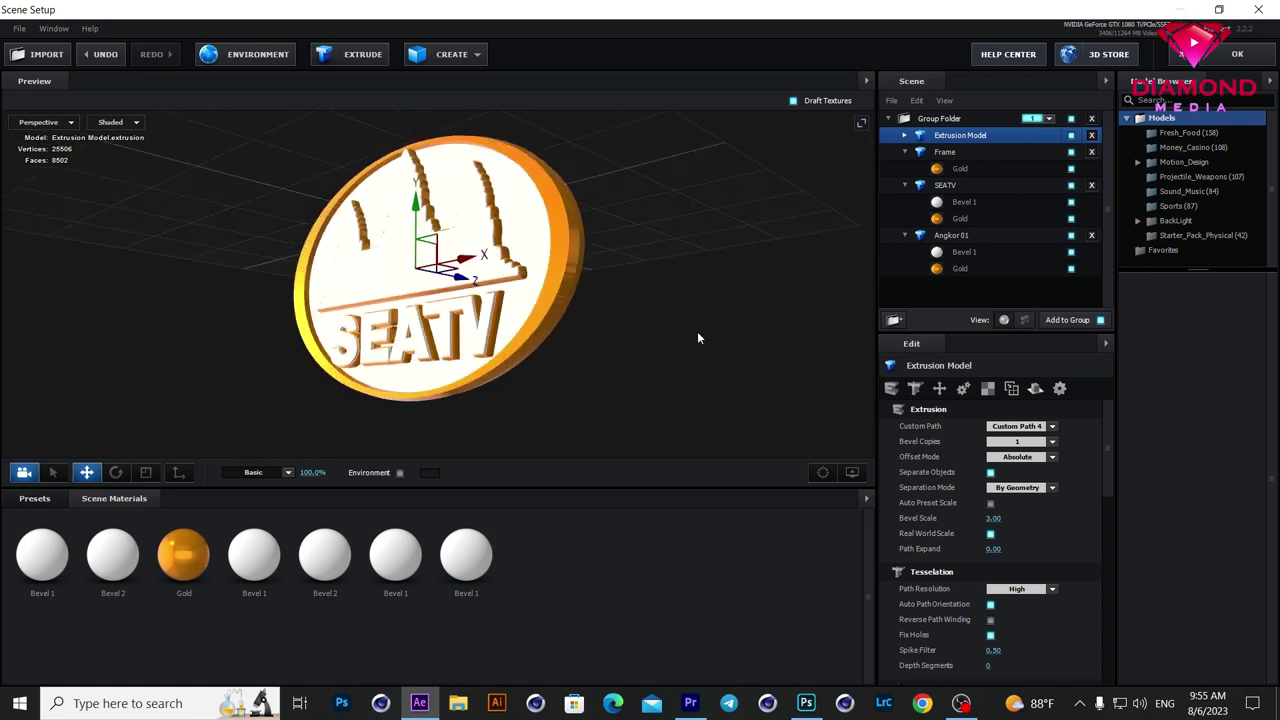
# Step: Push the Angkor 01 temple back into the disc and pull SEATV forward
pyautogui.click(944, 188)
pyautogui.click(952, 237)
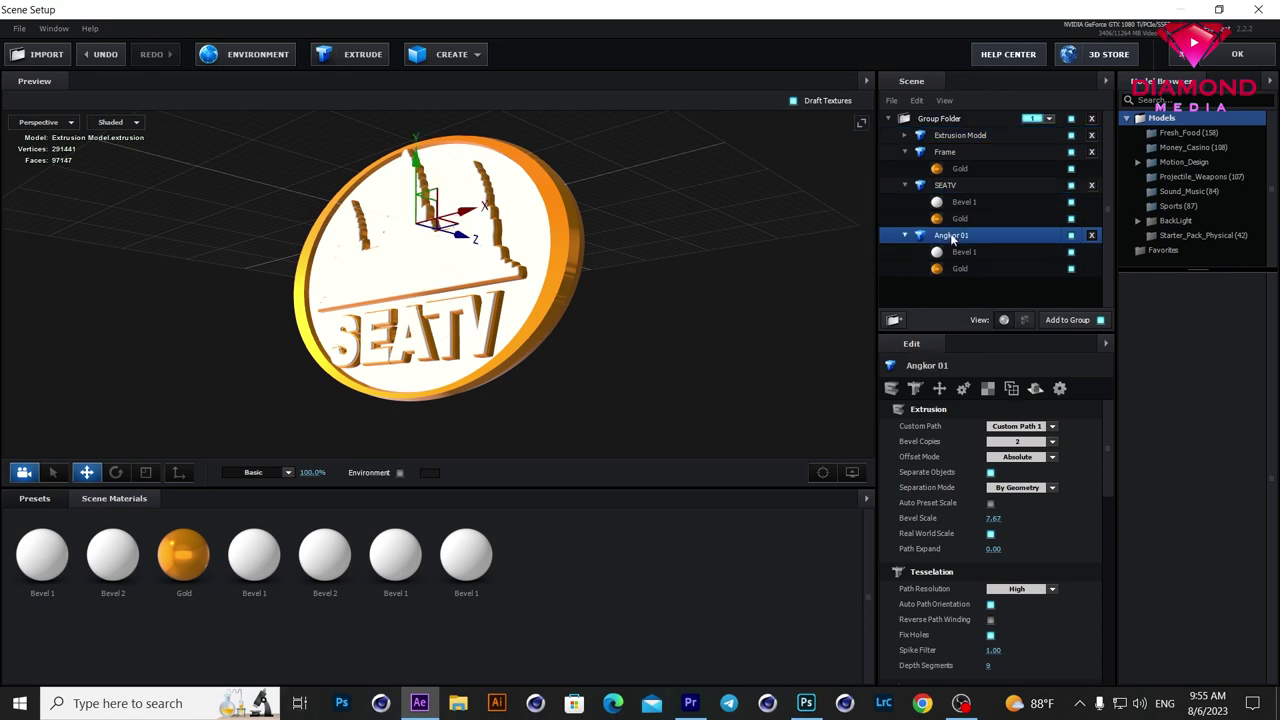
pyautogui.moveTo(756, 299)
pyautogui.mouseDown()
pyautogui.moveTo(470, 237)
pyautogui.moveTo(425, 240)
pyautogui.mouseUp()
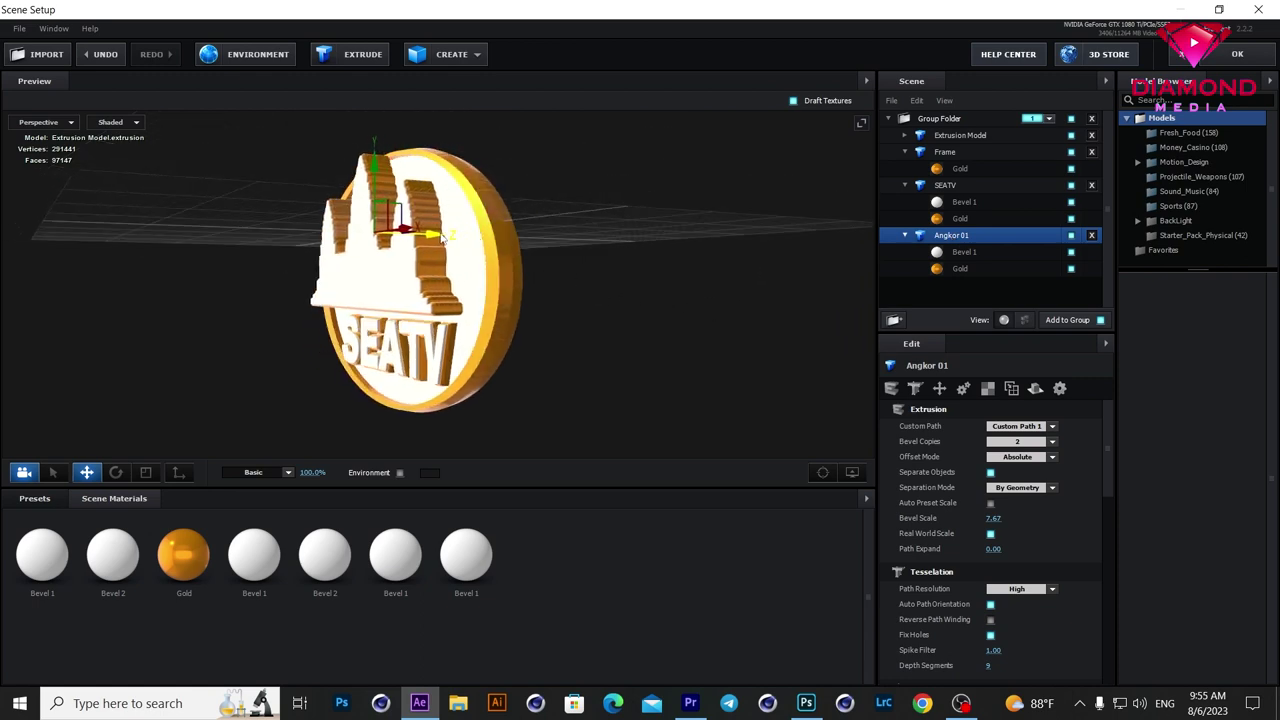
pyautogui.moveTo(425, 240); pyautogui.dragTo(435, 238)
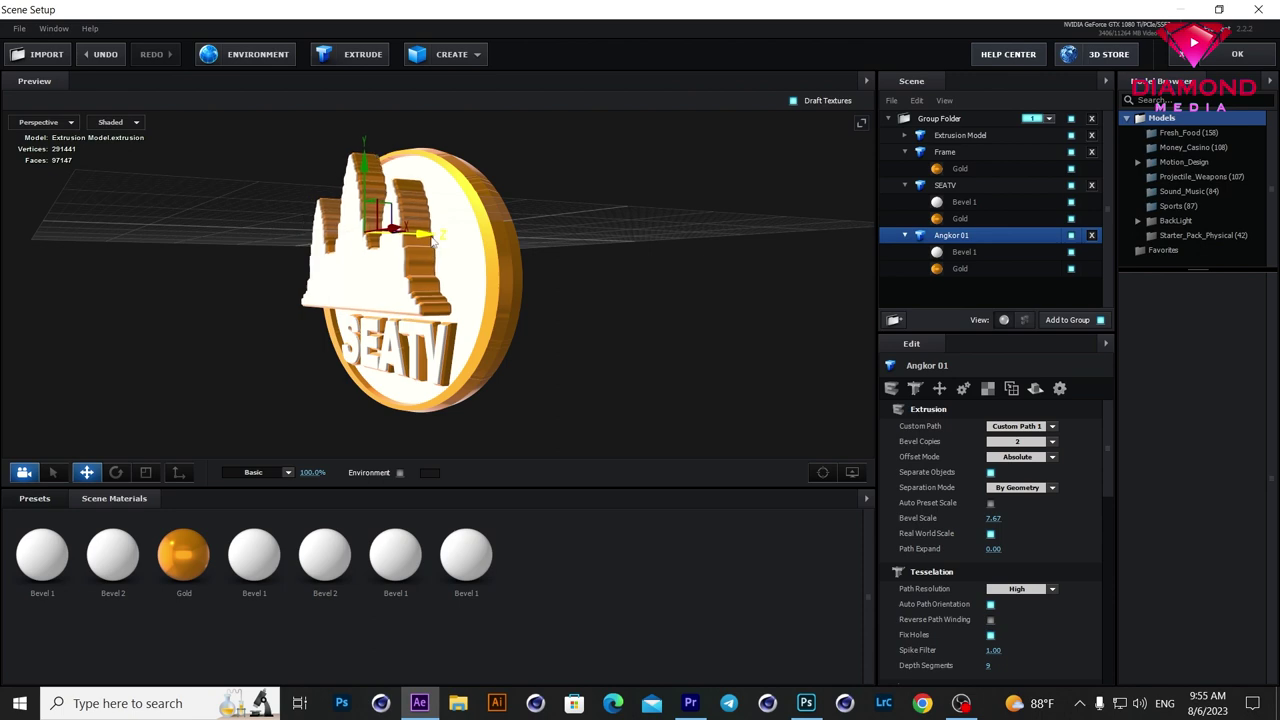
pyautogui.click(948, 188)
pyautogui.moveTo(466, 346)
pyautogui.mouseDown()
pyautogui.moveTo(435, 357)
pyautogui.moveTo(752, 346)
pyautogui.moveTo(862, 309)
pyautogui.mouseUp()
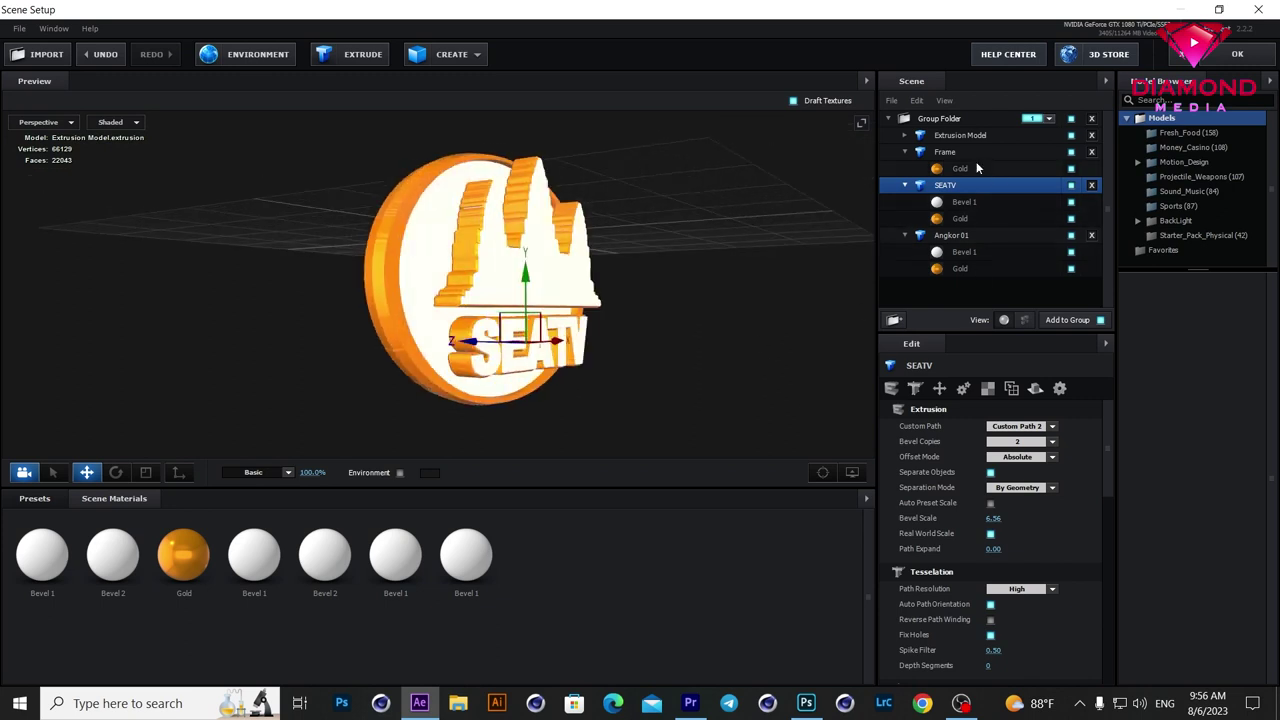
pyautogui.doubleClick(951, 139)
# Step: Rename the extrusion model to Color and give it two bevel copies
pyautogui.write('C')
pyautogui.press('Return')
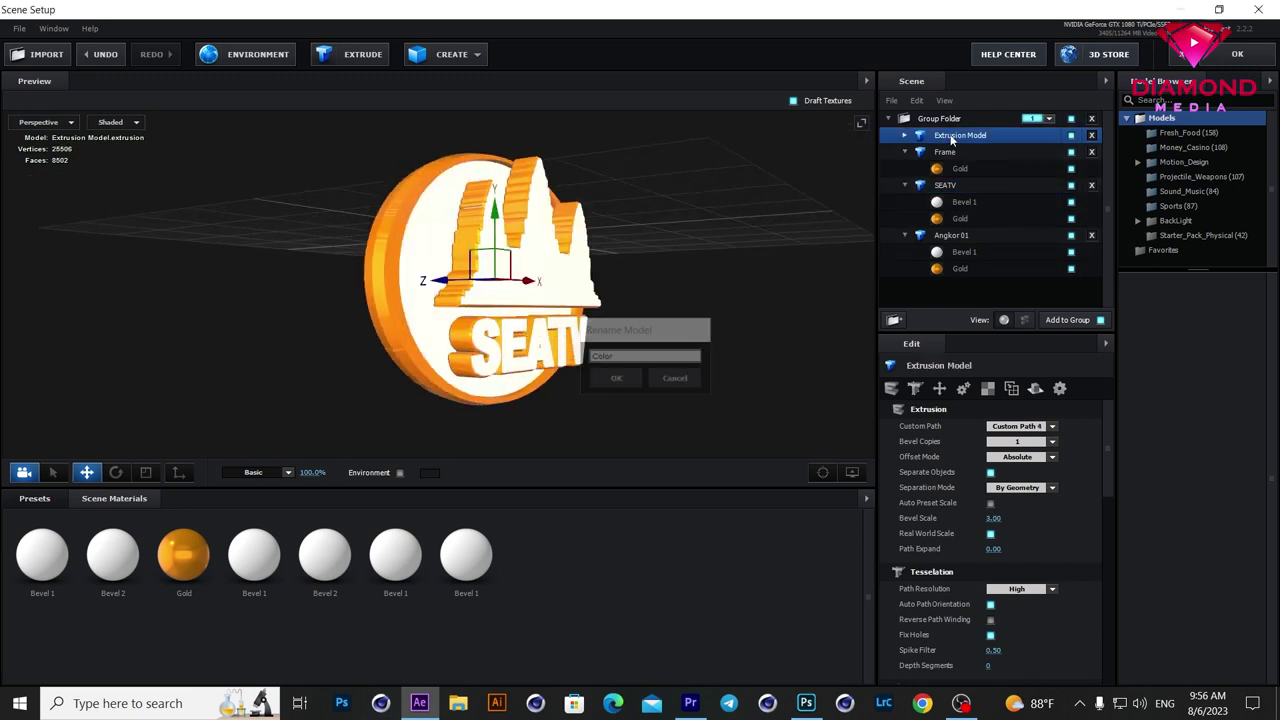
pyautogui.click(1050, 442)
pyautogui.click(1020, 463)
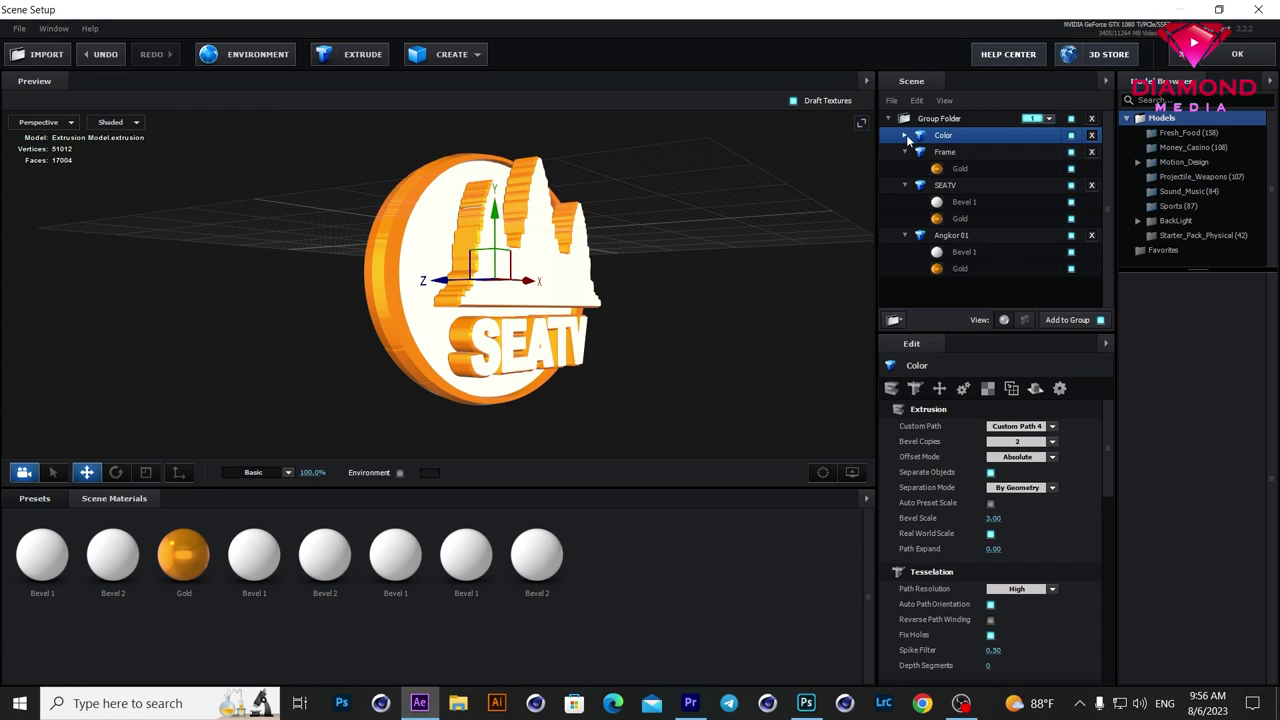
# Step: Apply the Chrome preset material to the Color model's second bevel
pyautogui.click(905, 135)
pyautogui.click(36, 505)
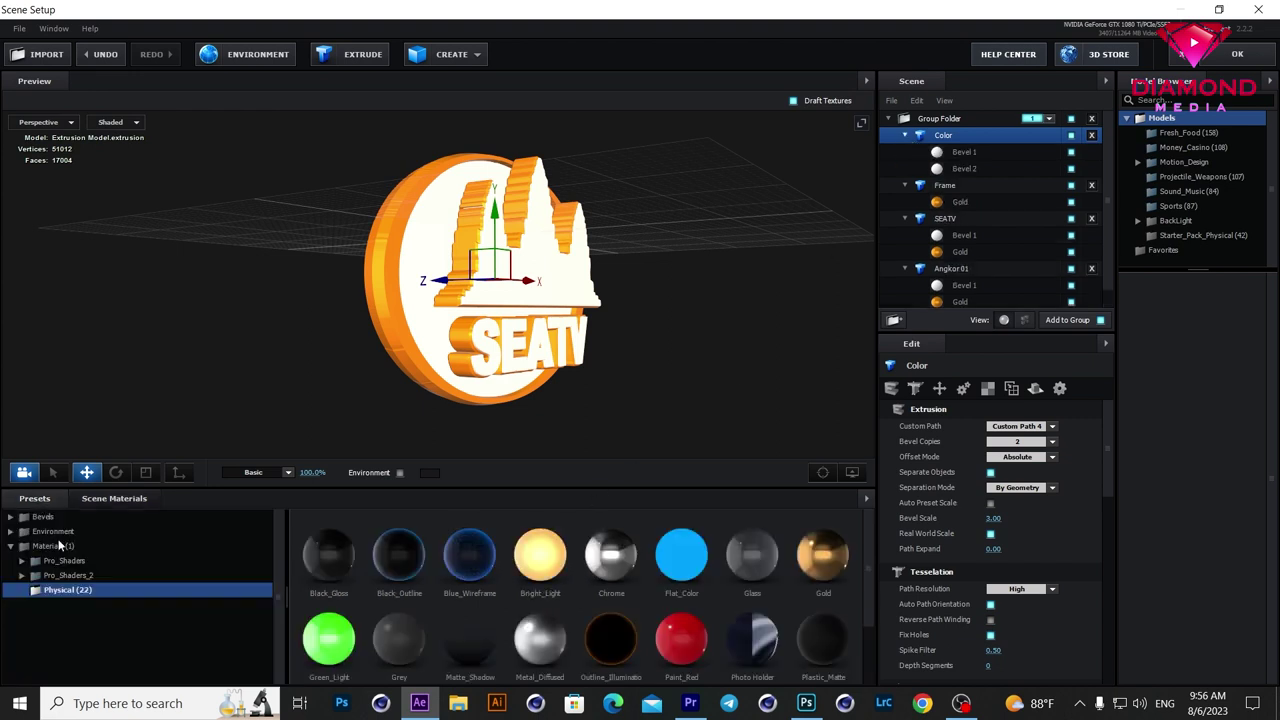
pyautogui.moveTo(611, 555); pyautogui.dragTo(965, 168)
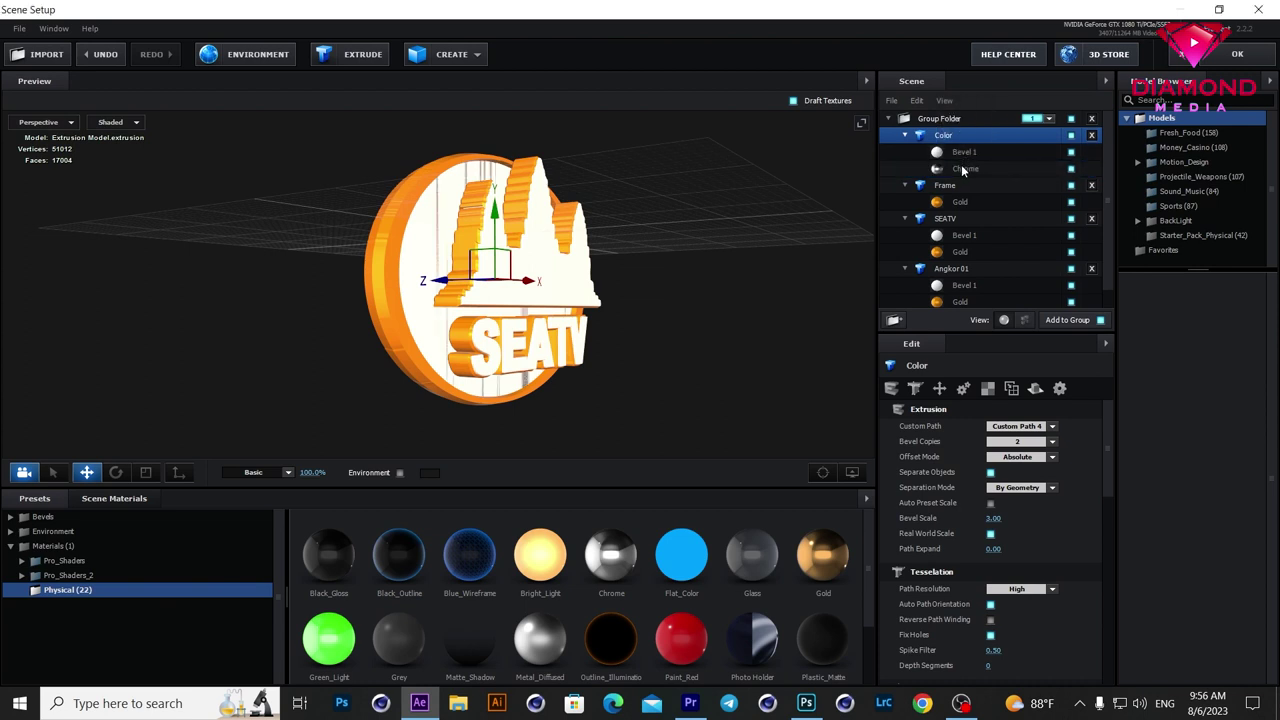
# Step: Raise the Color disc's bevel scale to 11.28
pyautogui.click(963, 169)
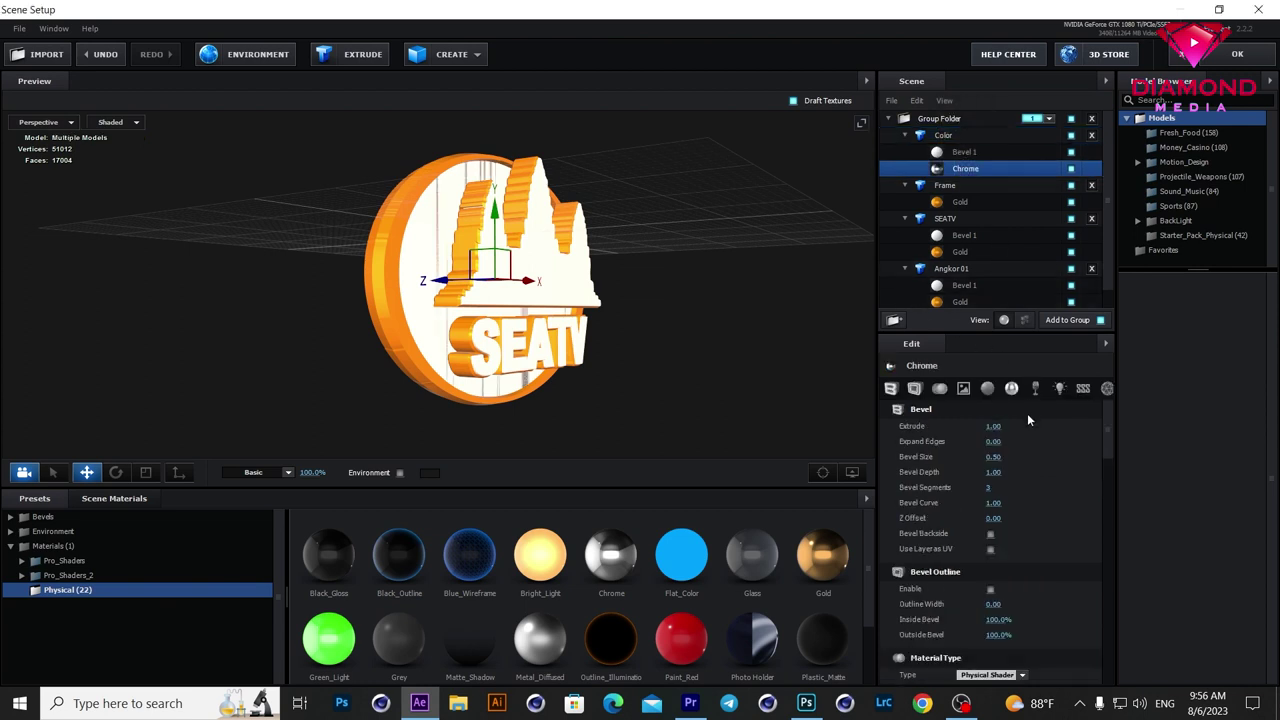
pyautogui.click(945, 137)
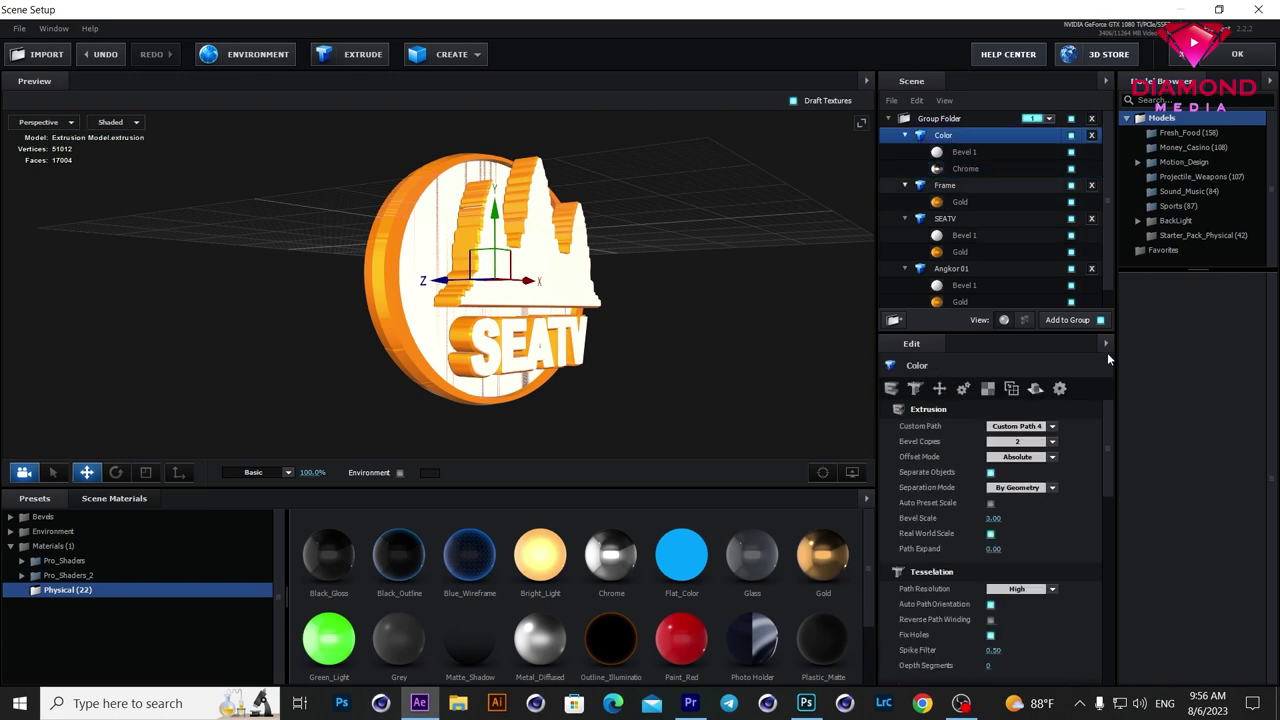
pyautogui.moveTo(993, 517); pyautogui.dragTo(1275, 503)
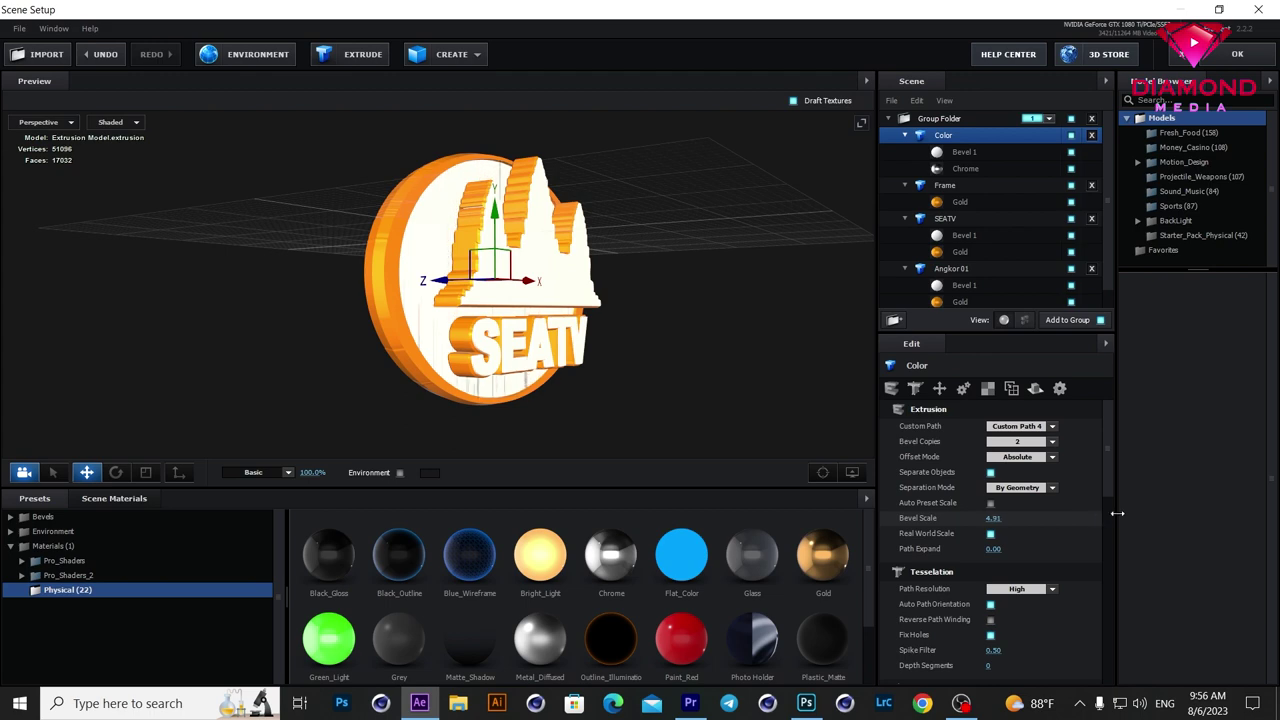
pyautogui.moveTo(1275, 503); pyautogui.dragTo(1279, 503)
pyautogui.moveTo(864, 449)
pyautogui.mouseDown()
pyautogui.moveTo(721, 430)
pyautogui.moveTo(720, 443)
pyautogui.mouseUp()
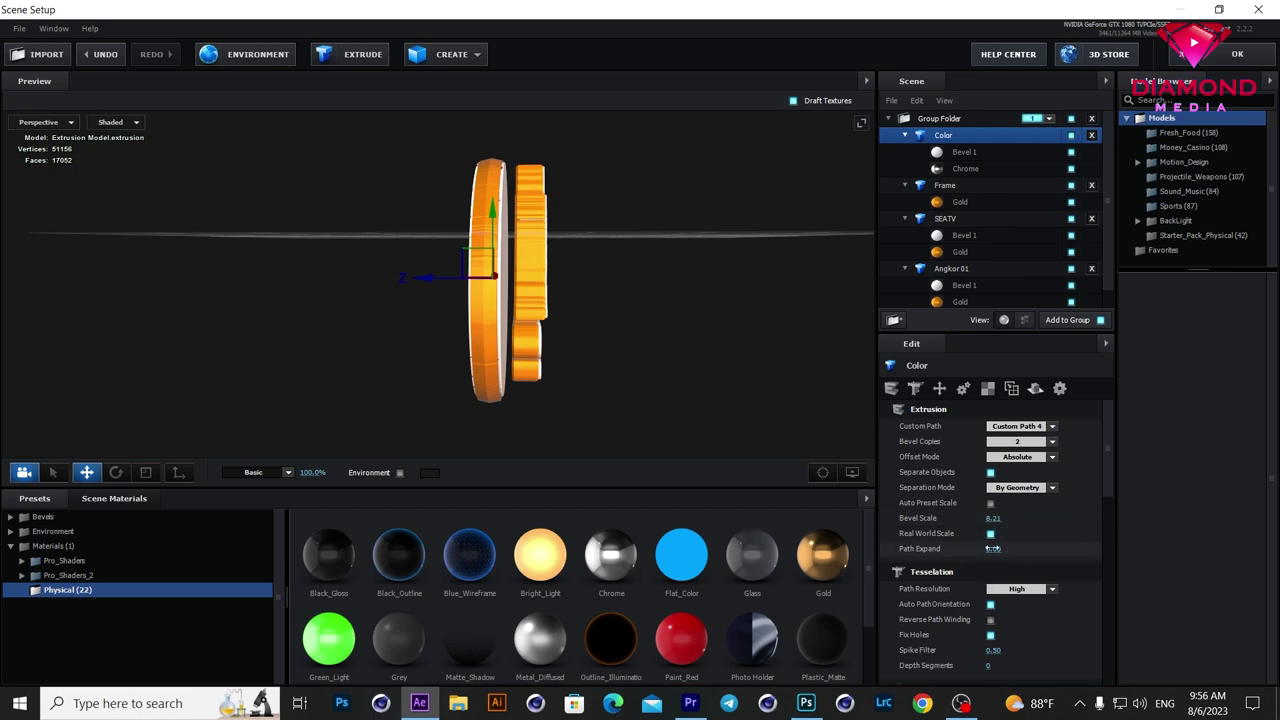
pyautogui.moveTo(993, 517); pyautogui.dragTo(1160, 491)
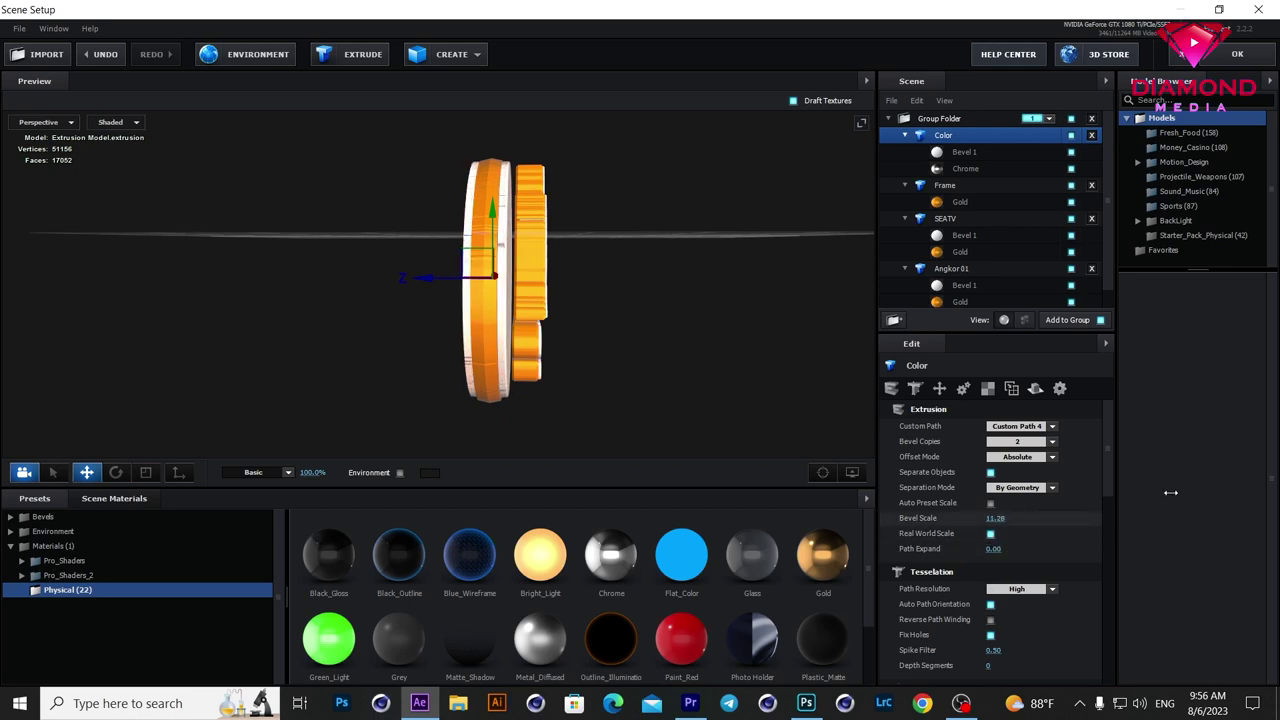
pyautogui.moveTo(743, 394); pyautogui.dragTo(567, 399)
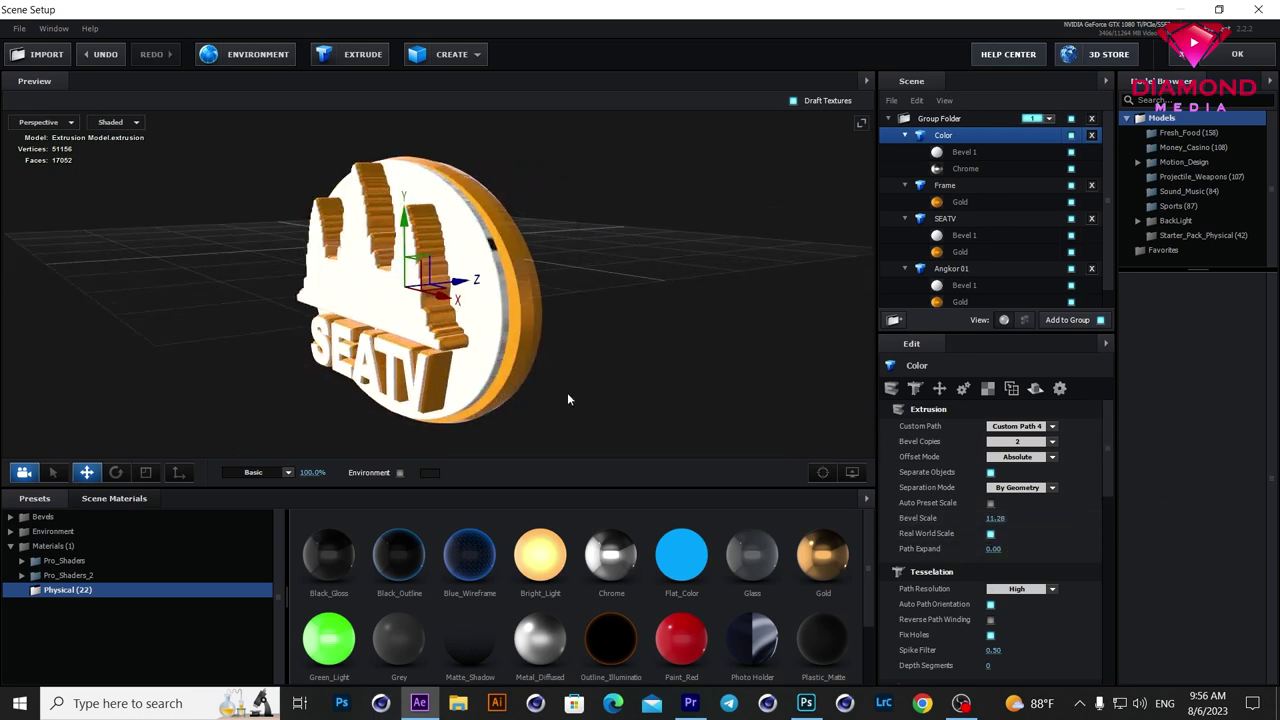
# Step: Expand the Chrome bevel's edges, reduce it to one segment, and bevel its backside
pyautogui.click(965, 169)
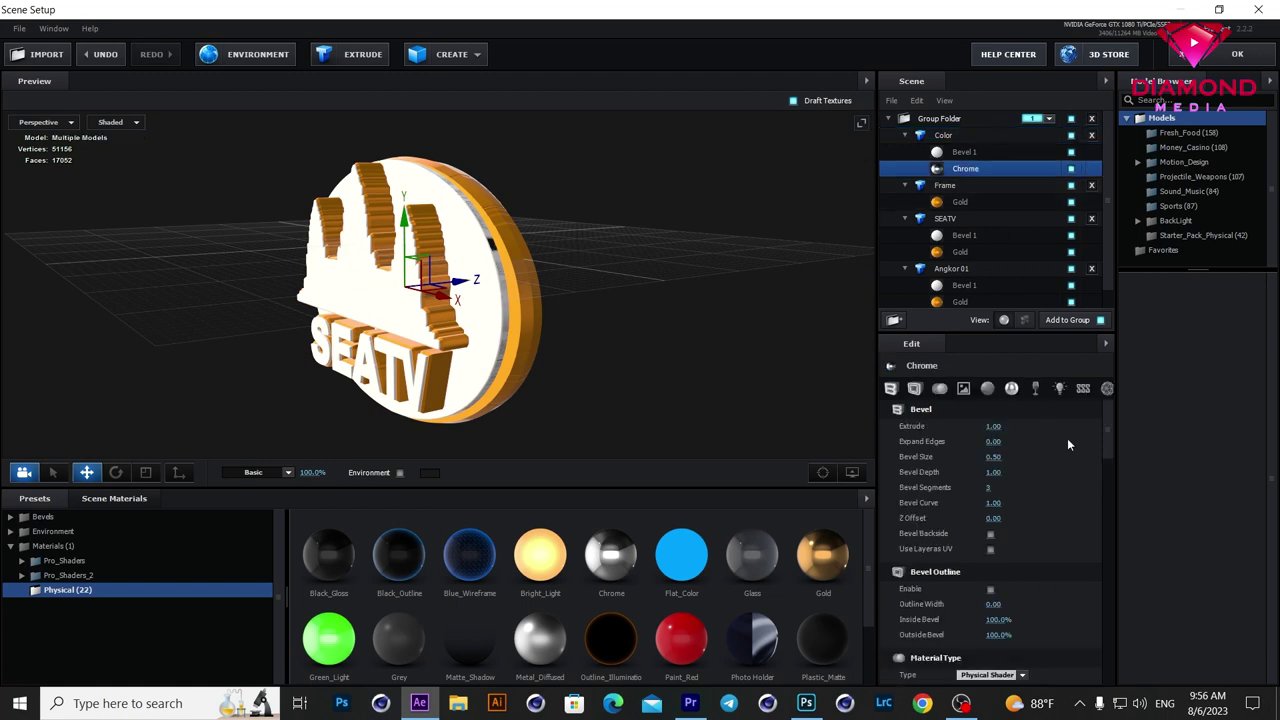
pyautogui.moveTo(991, 441); pyautogui.dragTo(1034, 440)
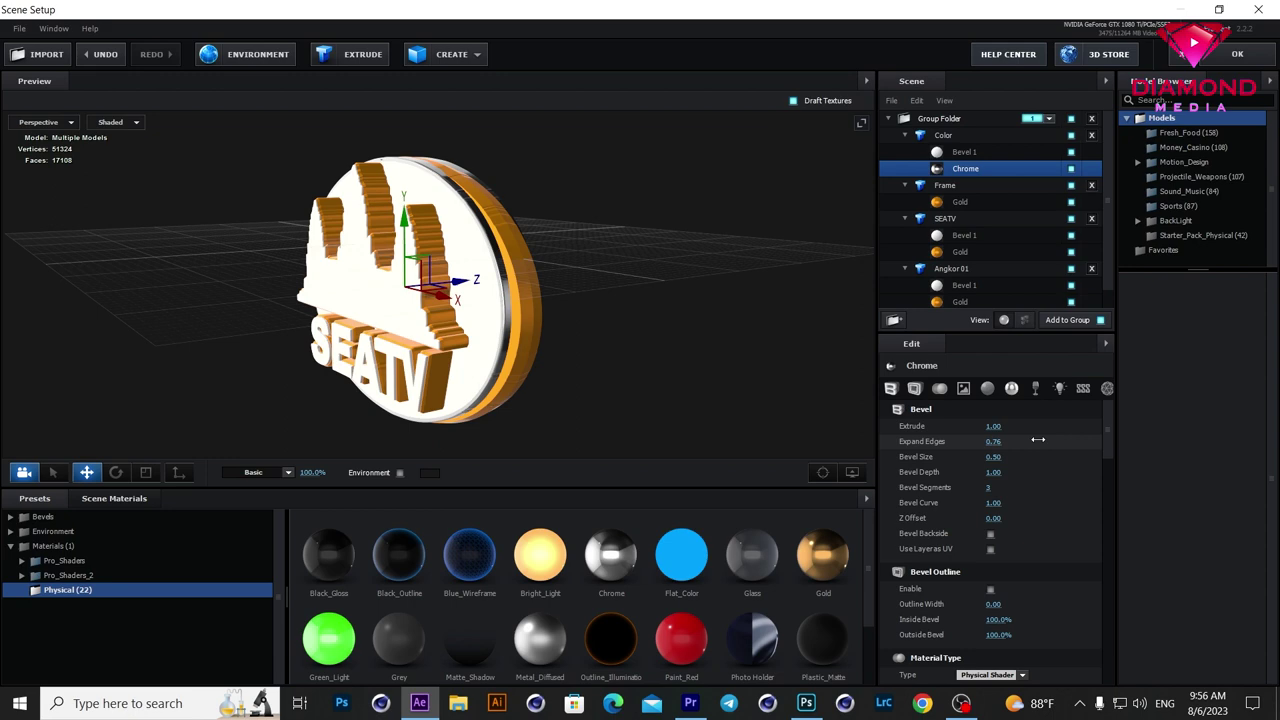
pyautogui.moveTo(988, 487)
pyautogui.mouseDown()
pyautogui.moveTo(929, 491)
pyautogui.moveTo(1005, 470)
pyautogui.moveTo(1008, 457)
pyautogui.mouseUp()
pyautogui.click(991, 534)
pyautogui.moveTo(790, 400)
pyautogui.mouseDown()
pyautogui.moveTo(658, 404)
pyautogui.moveTo(718, 392)
pyautogui.mouseUp()
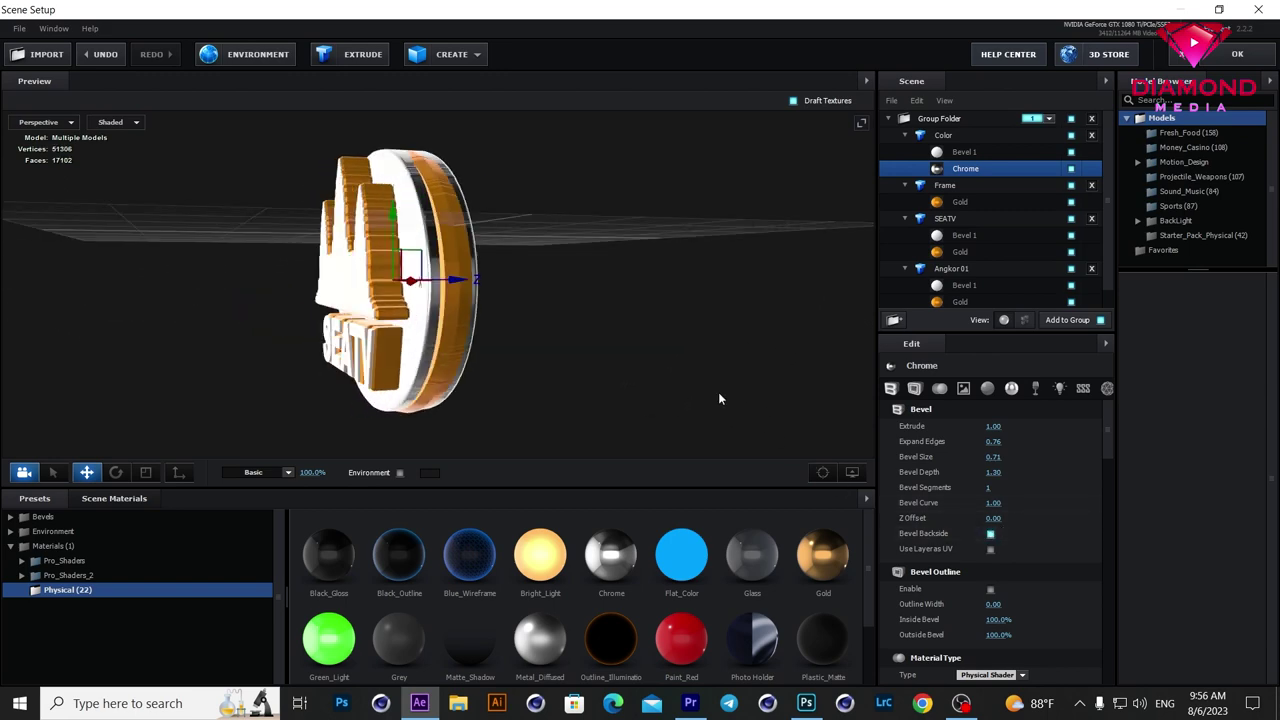
pyautogui.click(966, 152)
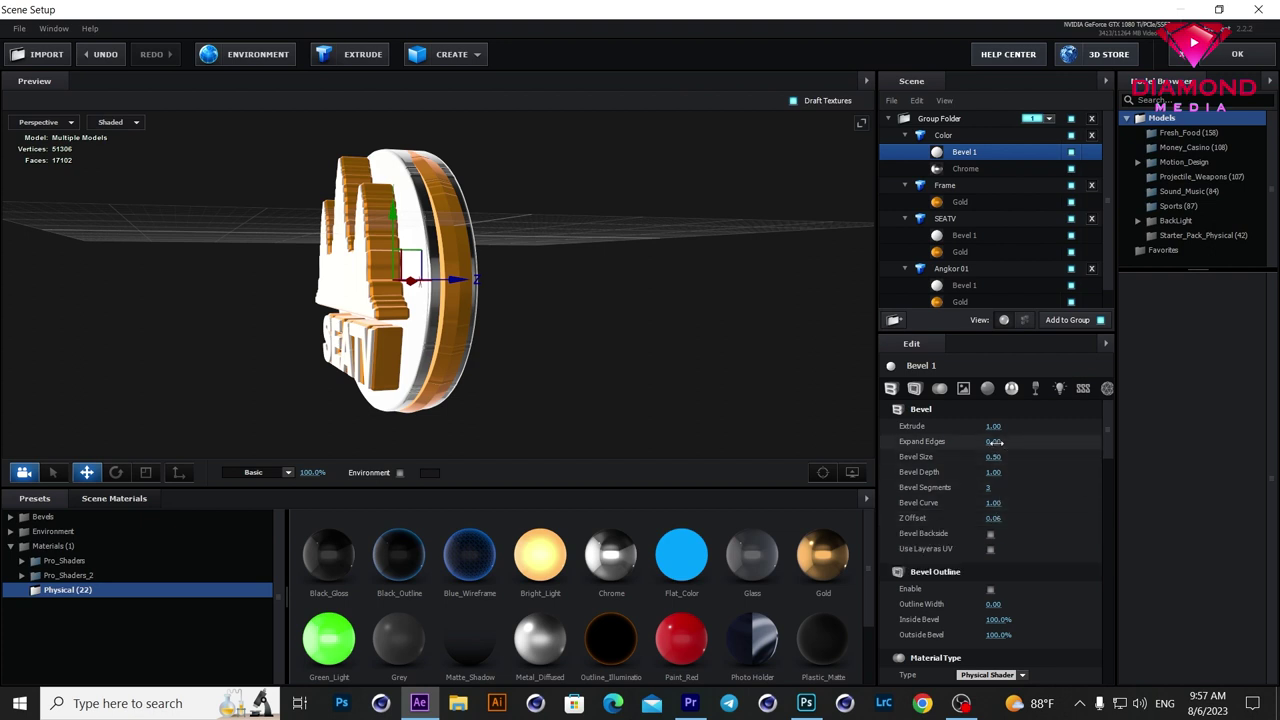
# Step: Set the Color disc's Bevel 1 to bevel backside, Z offset -0.03, and extrude 1.19
pyautogui.moveTo(993, 426); pyautogui.dragTo(1010, 425)
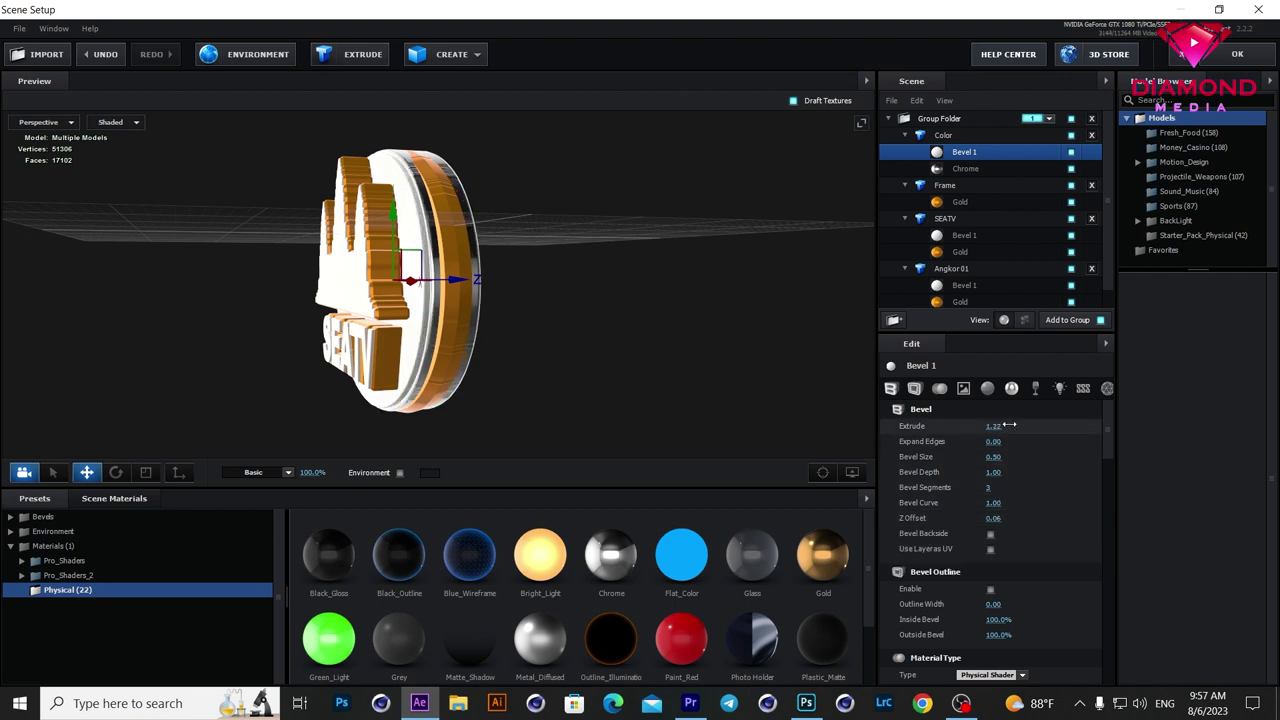
pyautogui.moveTo(719, 382)
pyautogui.mouseDown()
pyautogui.moveTo(633, 394)
pyautogui.moveTo(690, 383)
pyautogui.mouseUp()
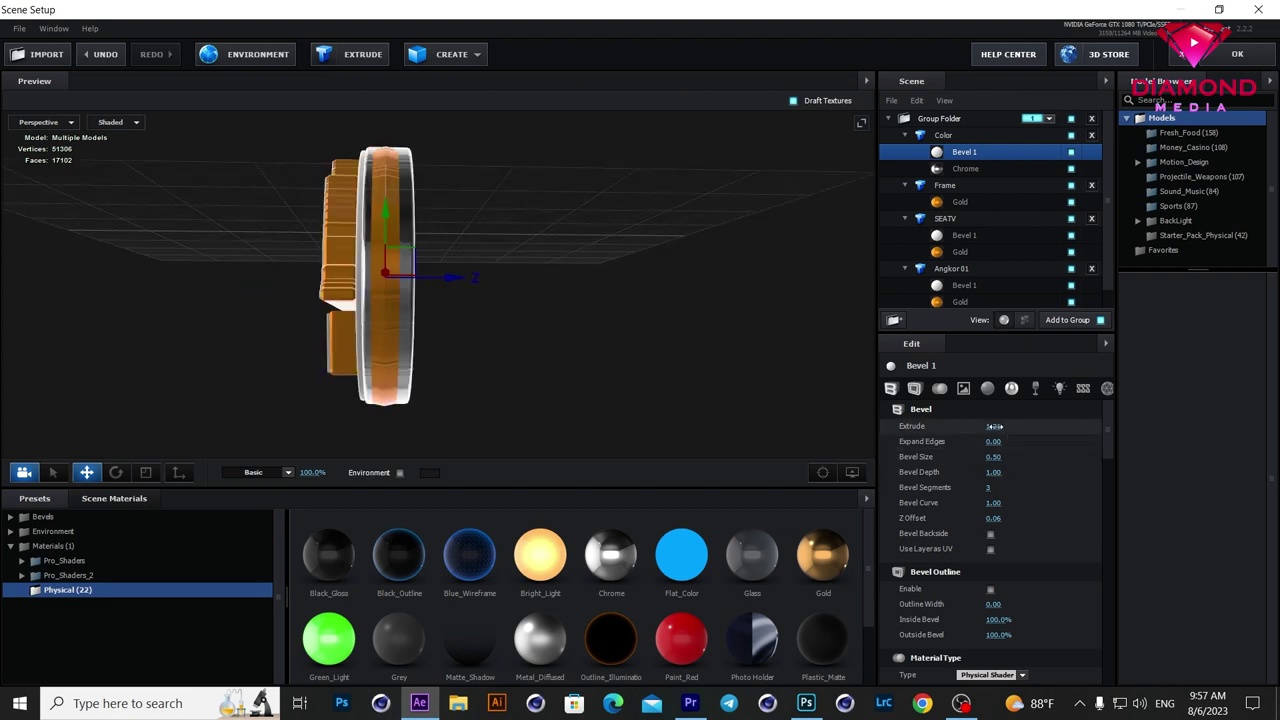
pyautogui.moveTo(993, 426); pyautogui.dragTo(1003, 426)
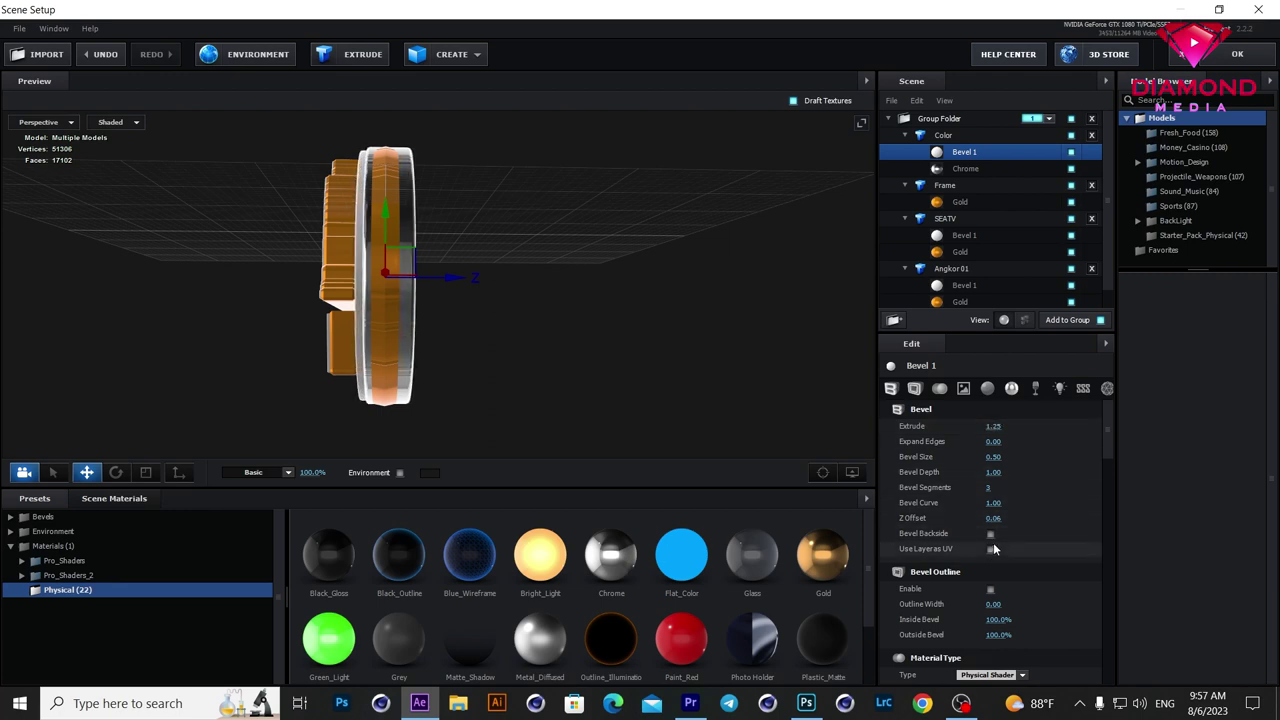
pyautogui.click(990, 535)
pyautogui.moveTo(990, 518); pyautogui.dragTo(977, 516)
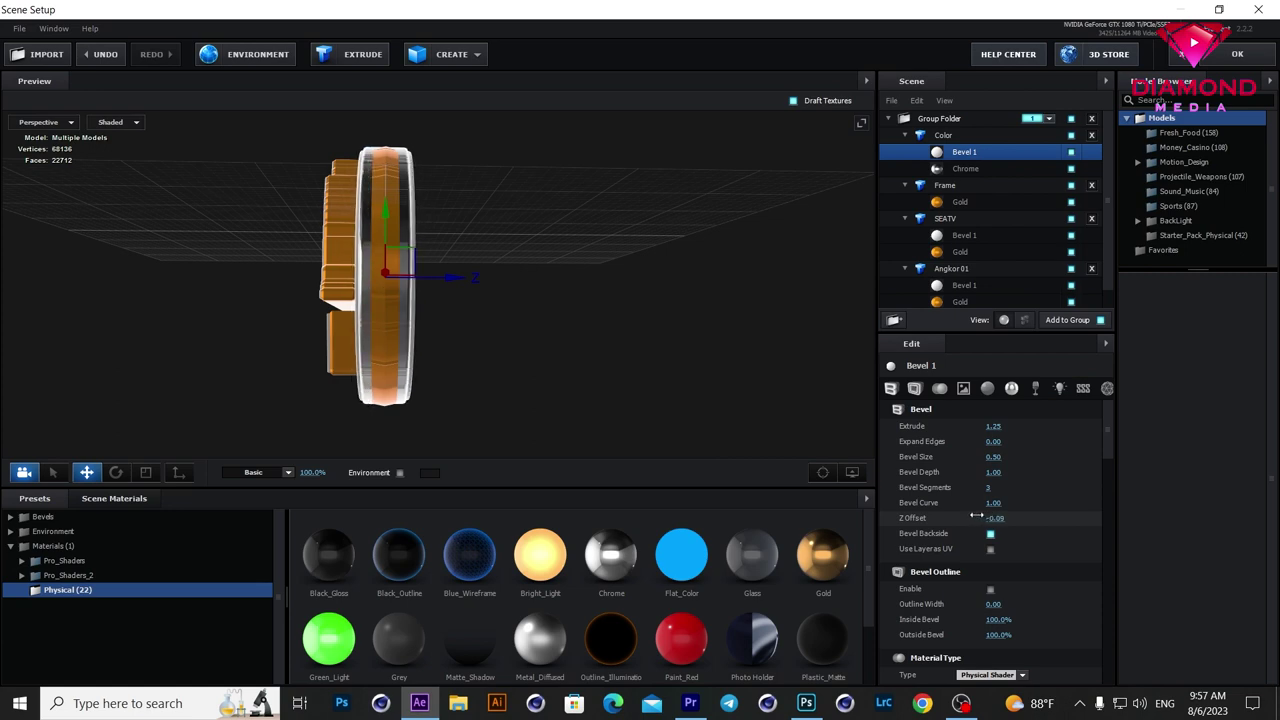
pyautogui.moveTo(977, 516); pyautogui.dragTo(978, 515)
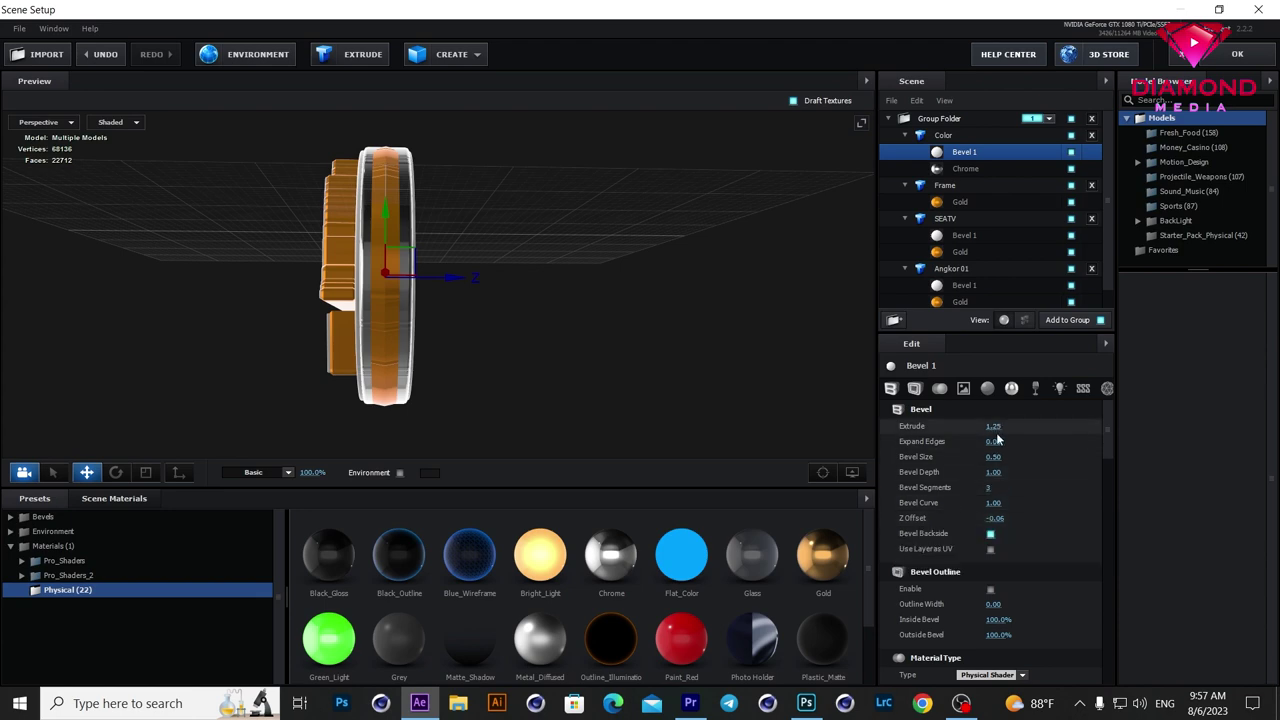
pyautogui.moveTo(993, 427); pyautogui.dragTo(993, 426)
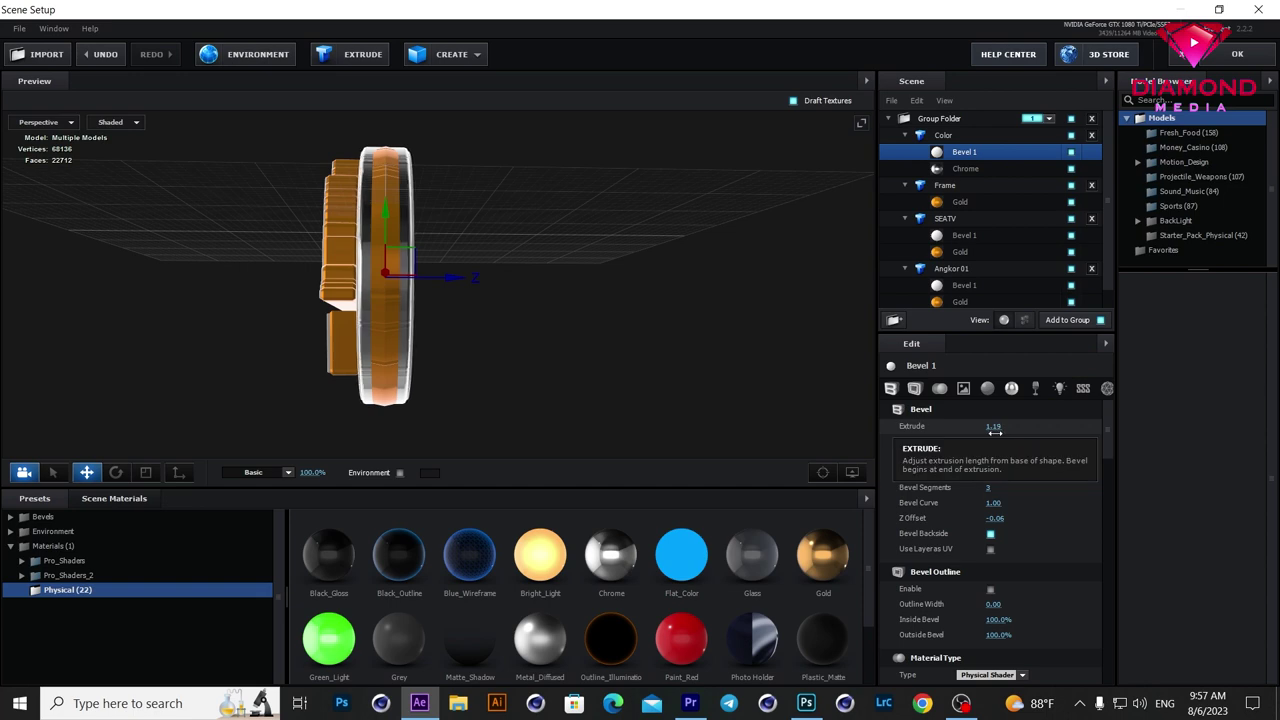
pyautogui.moveTo(529, 370)
pyautogui.mouseDown()
pyautogui.moveTo(502, 374)
pyautogui.moveTo(628, 378)
pyautogui.mouseUp()
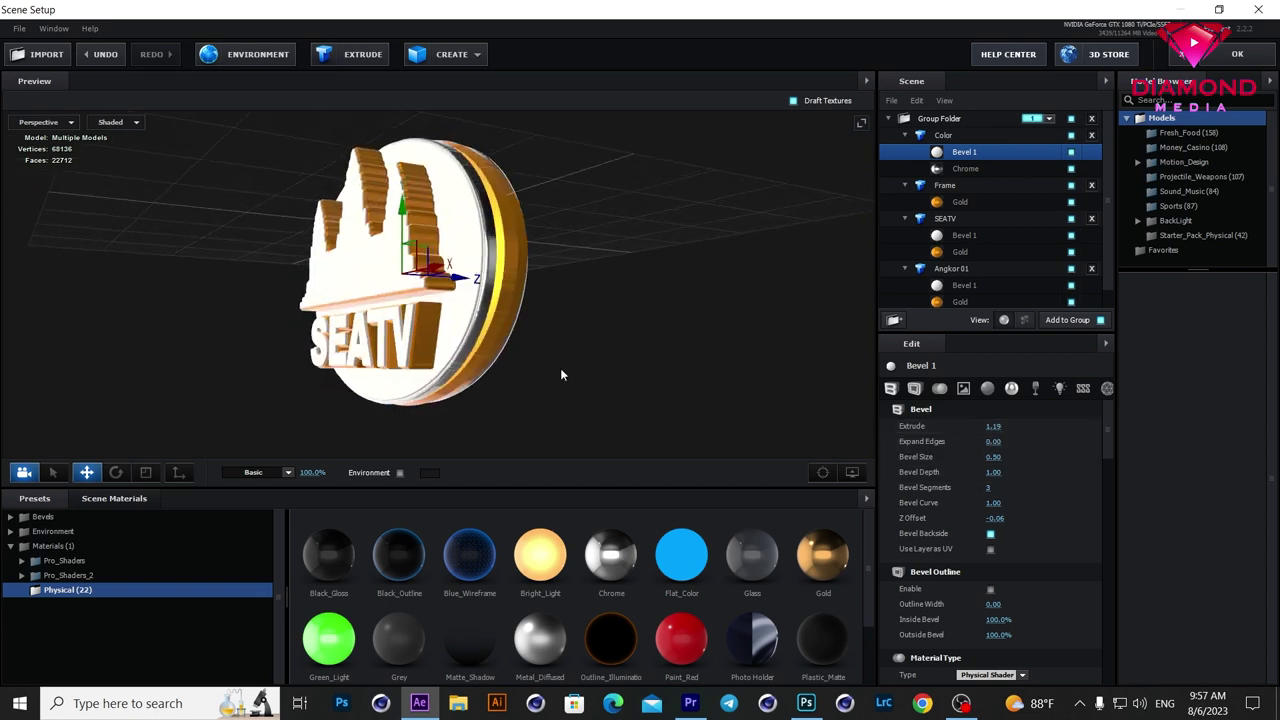
pyautogui.moveTo(628, 378)
pyautogui.mouseDown()
pyautogui.moveTo(725, 397)
pyautogui.moveTo(716, 392)
pyautogui.mouseUp()
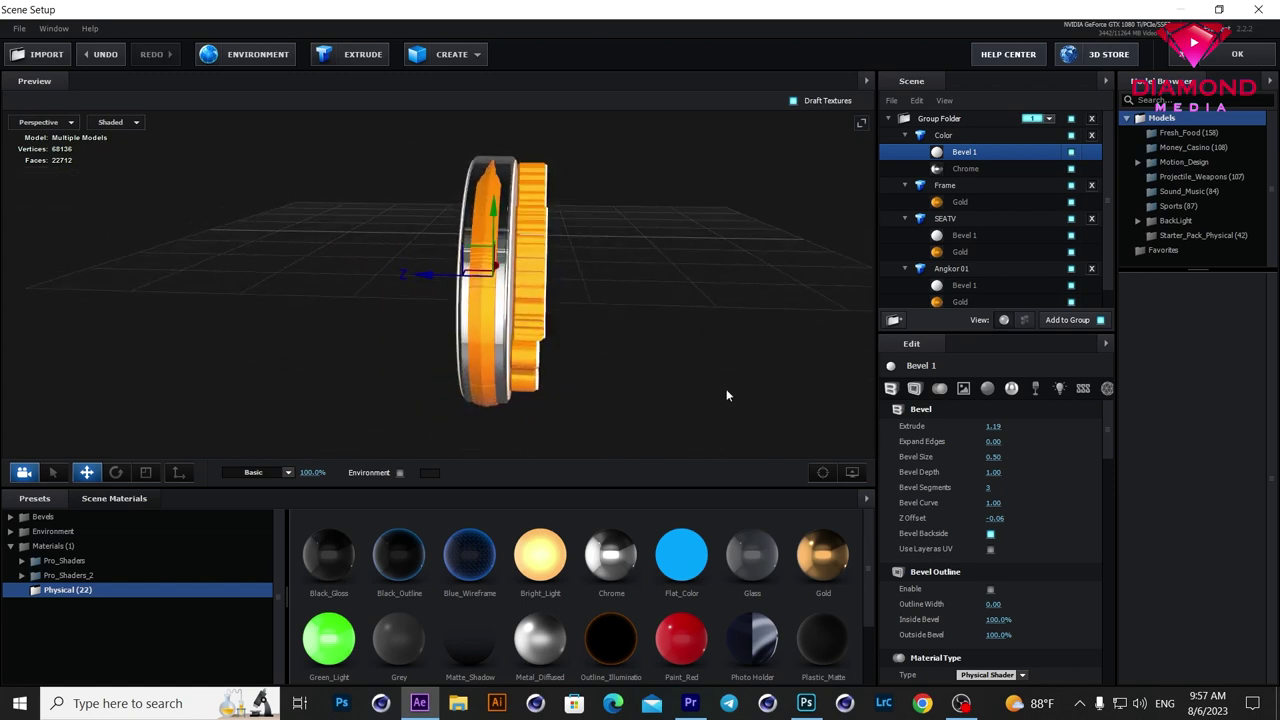
pyautogui.click(945, 136)
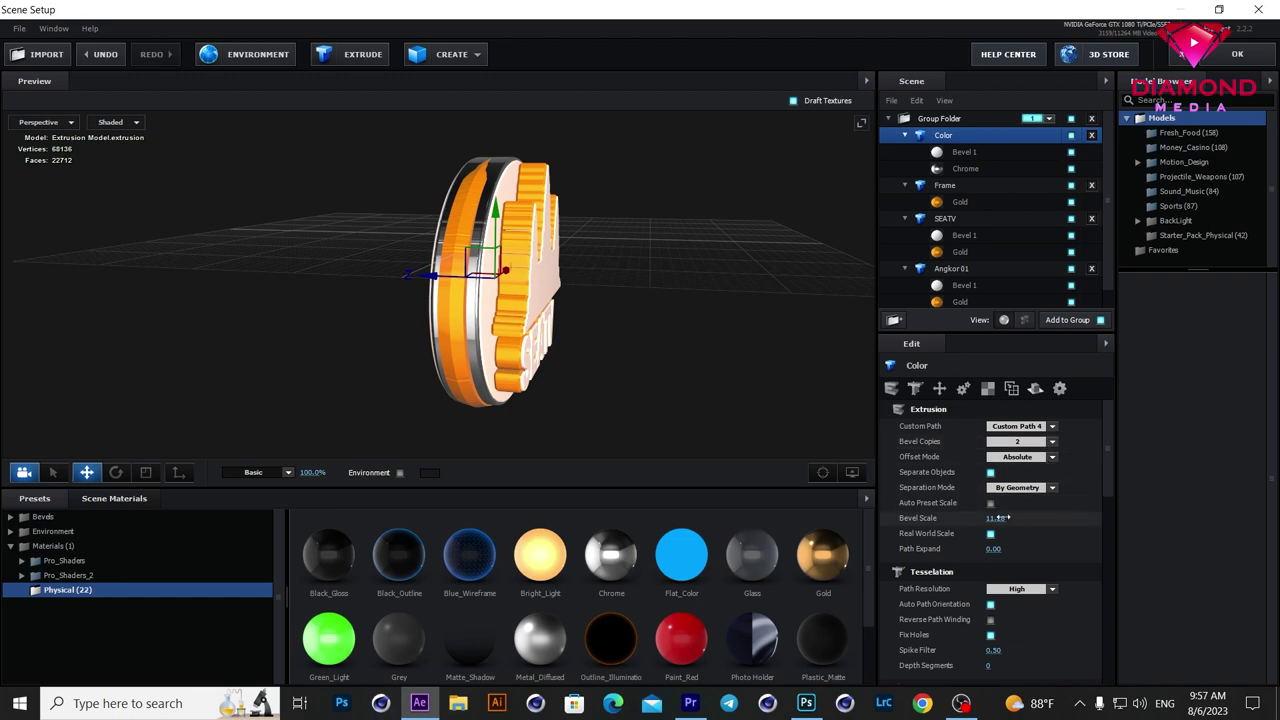
# Step: Set Color's bevel scale to 8.72 and lower Chrome's expand edges to 0.69 and bevel size
pyautogui.moveTo(995, 518); pyautogui.dragTo(851, 526)
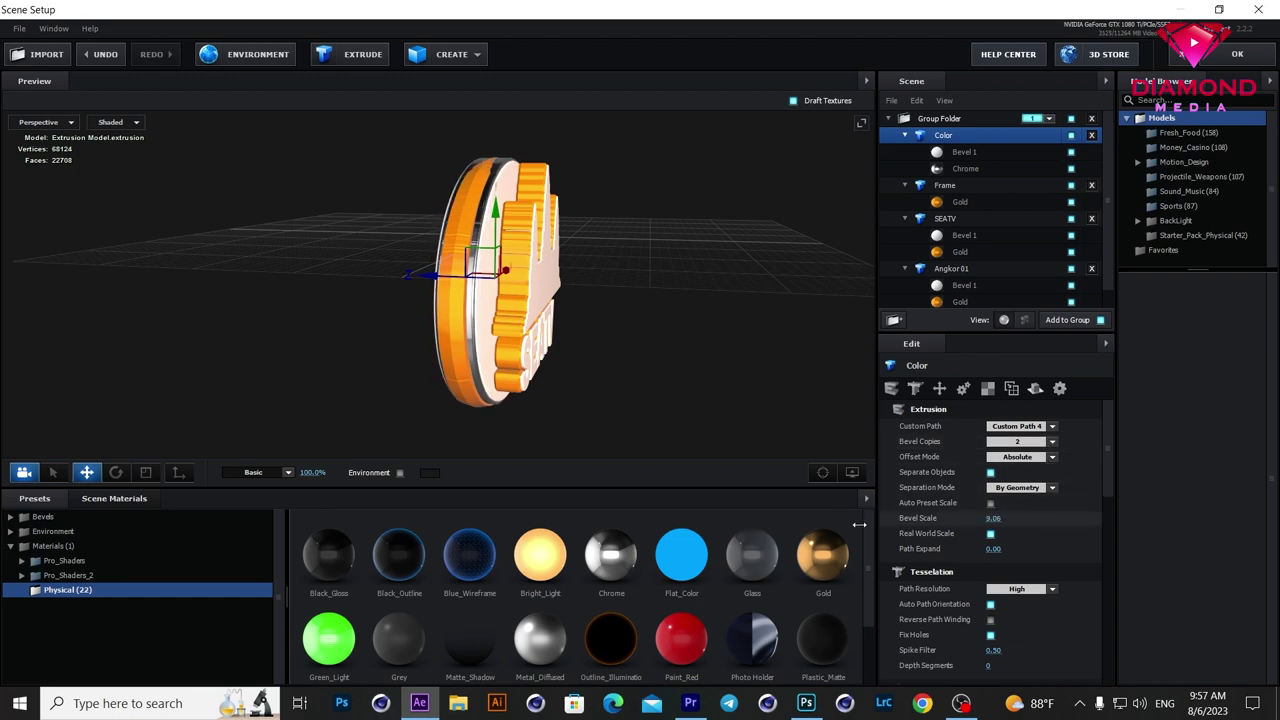
pyautogui.moveTo(700, 385)
pyautogui.mouseDown()
pyautogui.moveTo(557, 364)
pyautogui.moveTo(590, 365)
pyautogui.mouseUp()
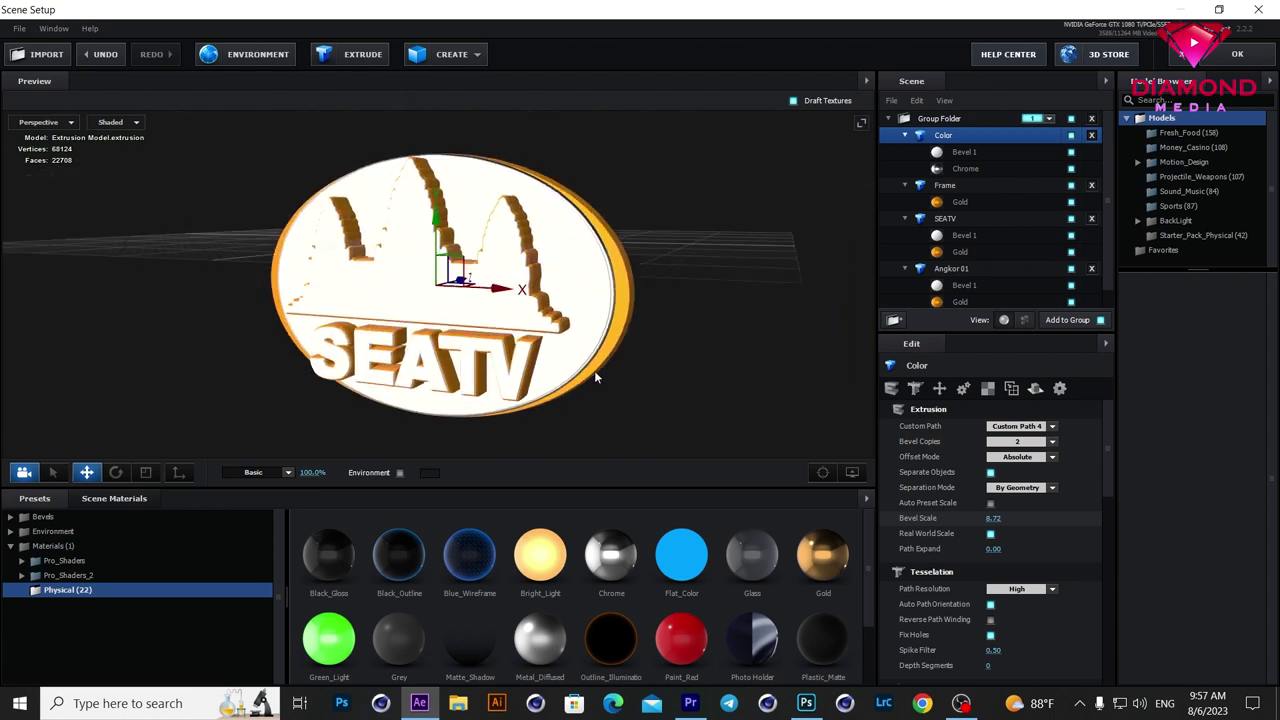
pyautogui.click(956, 170)
pyautogui.moveTo(993, 441)
pyautogui.mouseDown()
pyautogui.moveTo(1015, 441)
pyautogui.moveTo(998, 441)
pyautogui.mouseUp()
pyautogui.moveTo(776, 351); pyautogui.dragTo(638, 343)
pyautogui.scroll(2, 638, 343)
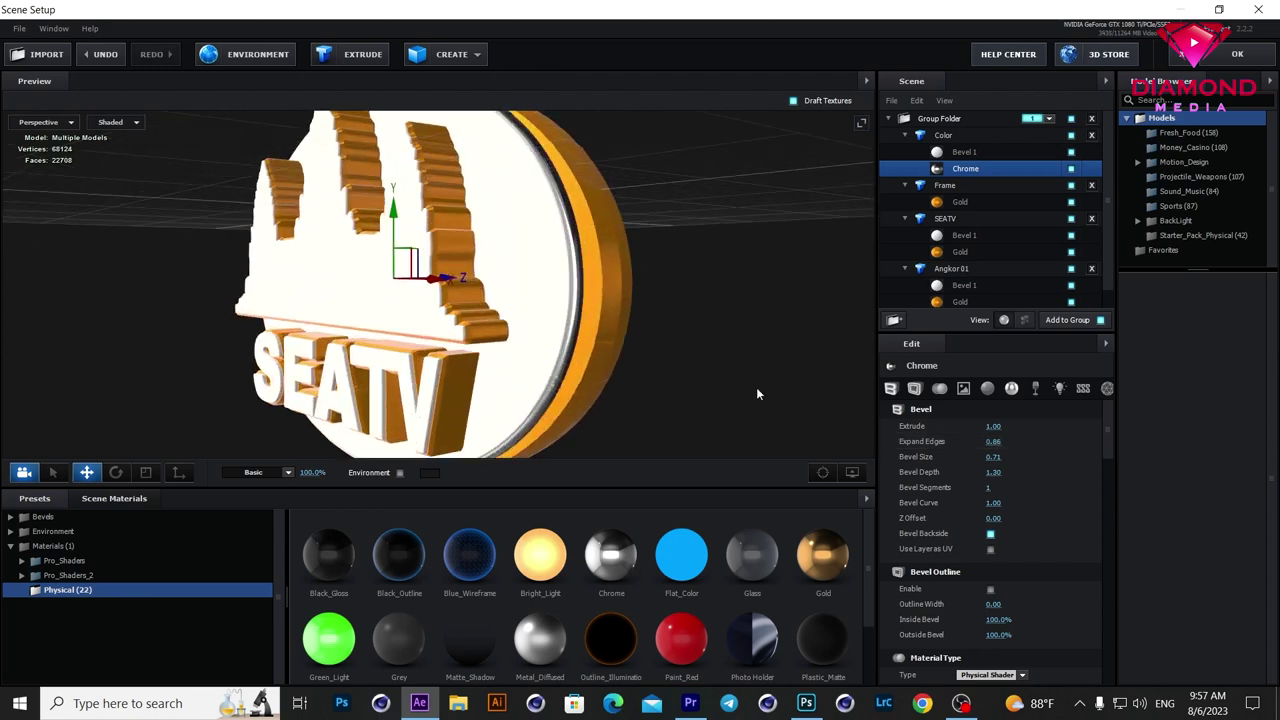
pyautogui.moveTo(994, 441); pyautogui.dragTo(978, 441)
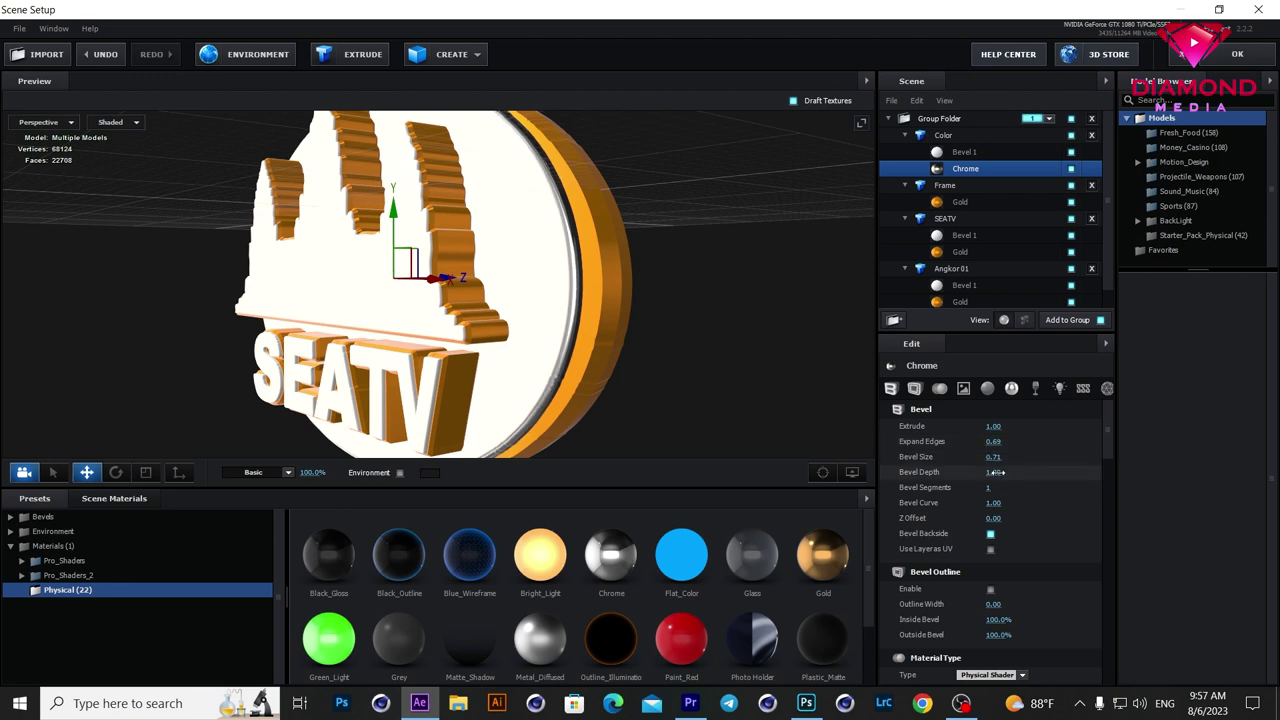
pyautogui.moveTo(993, 457); pyautogui.dragTo(990, 457)
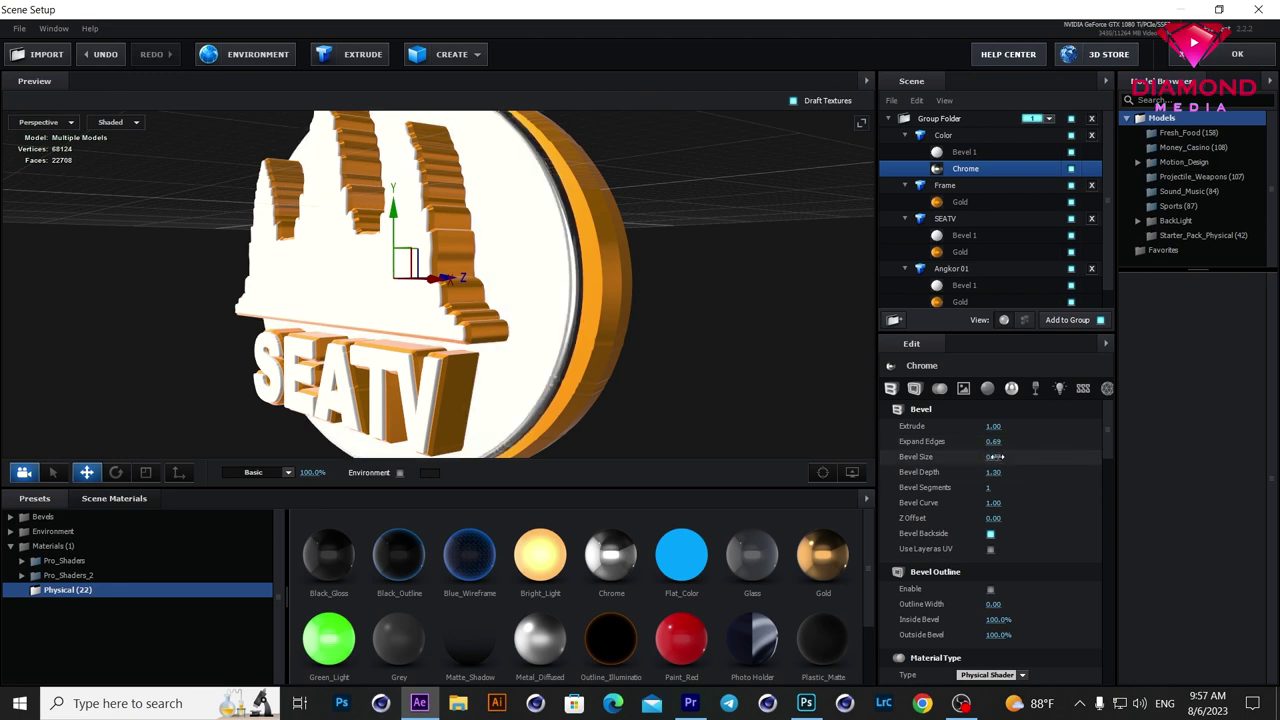
pyautogui.moveTo(613, 316)
pyautogui.mouseDown()
pyautogui.moveTo(580, 331)
pyautogui.moveTo(587, 319)
pyautogui.mouseUp()
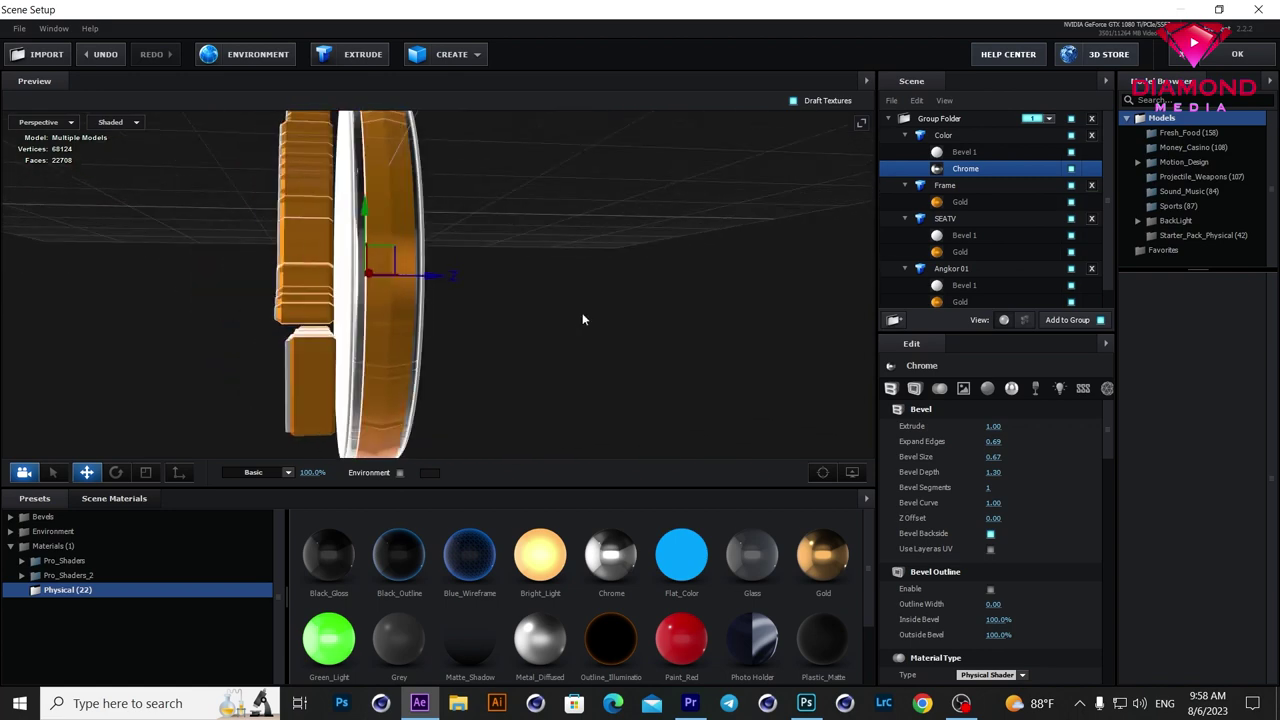
# Step: Shift the SEATV and Angkor 01 pieces along Z, then apply the scene setup
pyautogui.click(945, 218)
pyautogui.moveTo(405, 359); pyautogui.dragTo(394, 371)
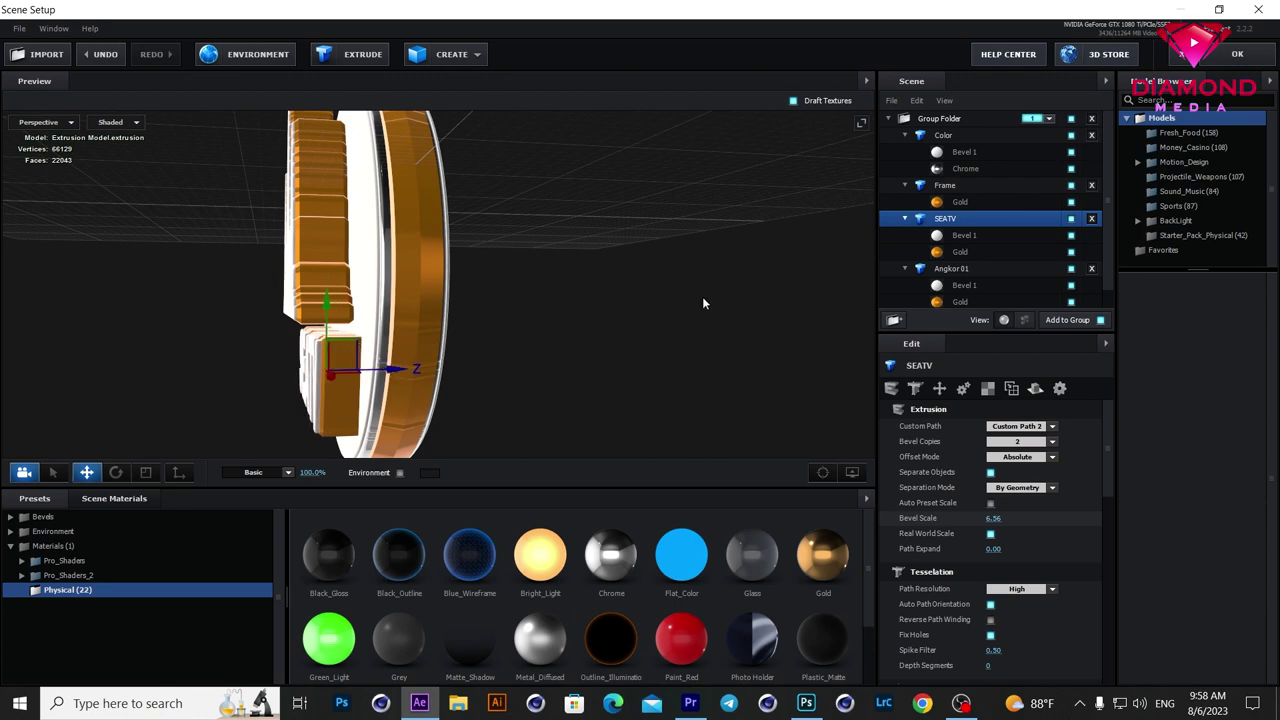
pyautogui.click(950, 268)
pyautogui.moveTo(388, 211); pyautogui.dragTo(397, 211)
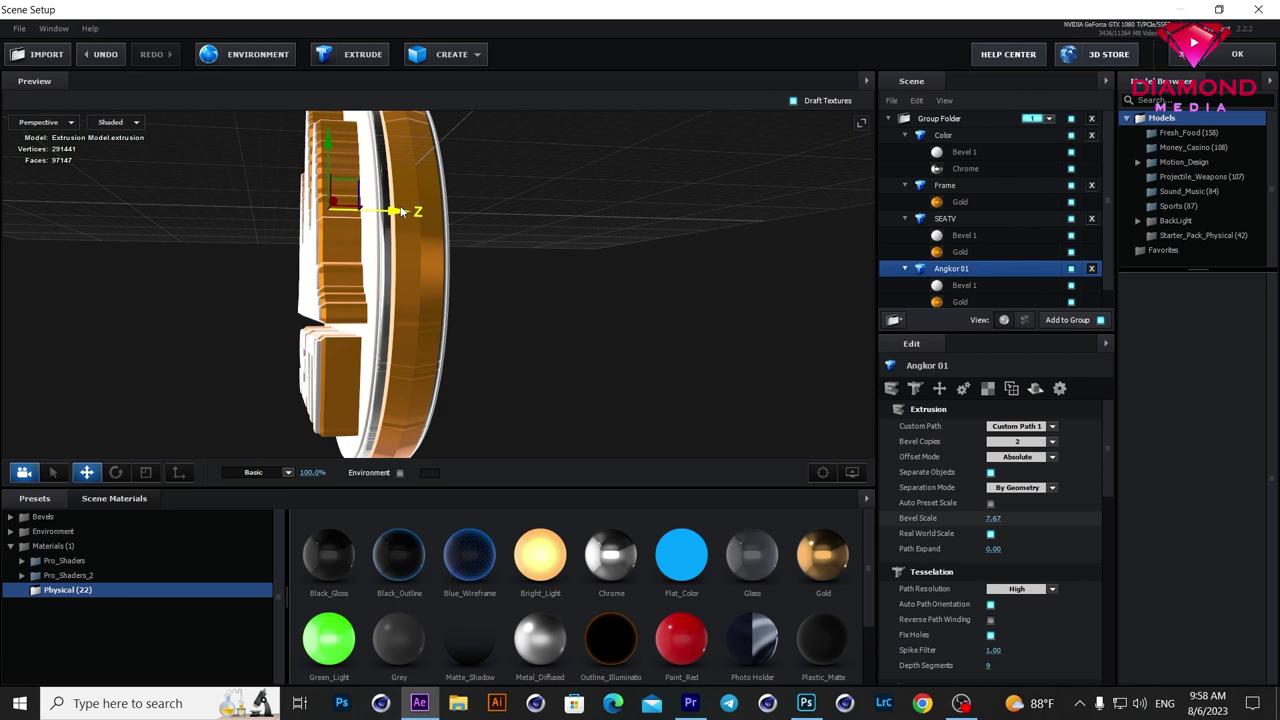
pyautogui.moveTo(526, 245)
pyautogui.mouseDown()
pyautogui.moveTo(591, 240)
pyautogui.moveTo(629, 266)
pyautogui.mouseUp()
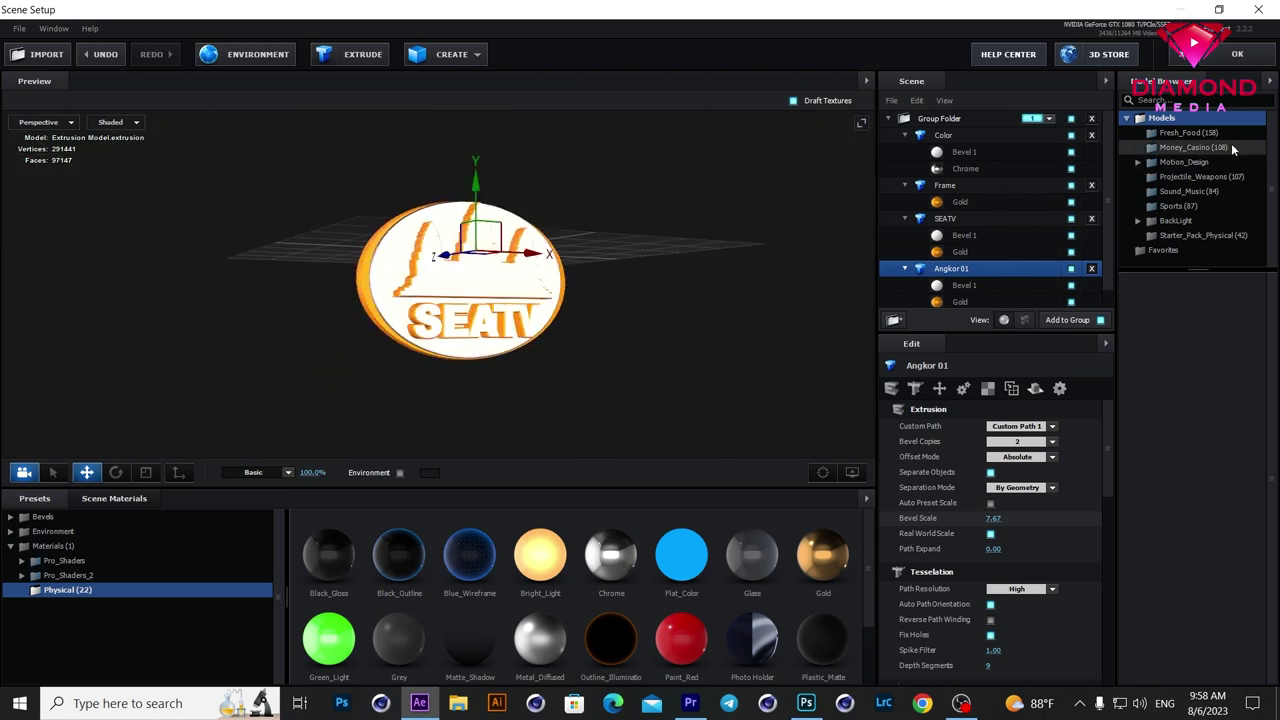
pyautogui.click(1236, 56)
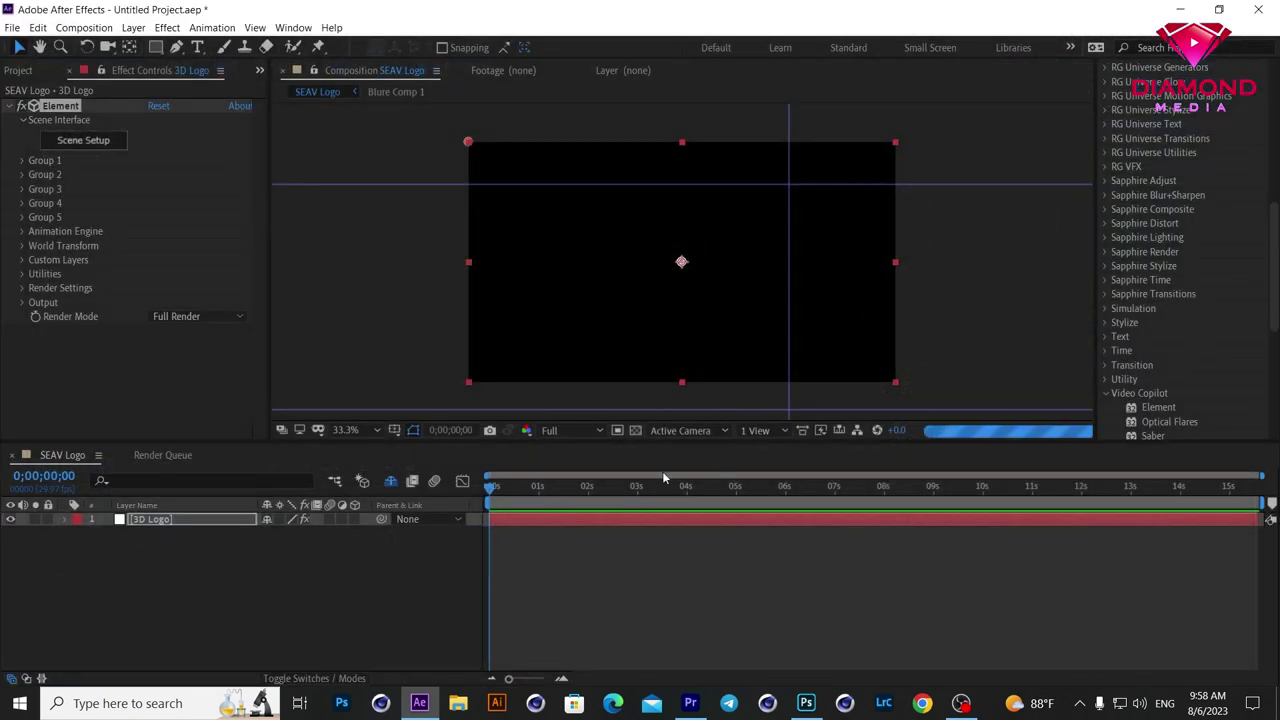
# Step: Move the playhead to 0;00;03;05 and save the project as 3D Logo 2024 v2.aep
pyautogui.click(646, 488)
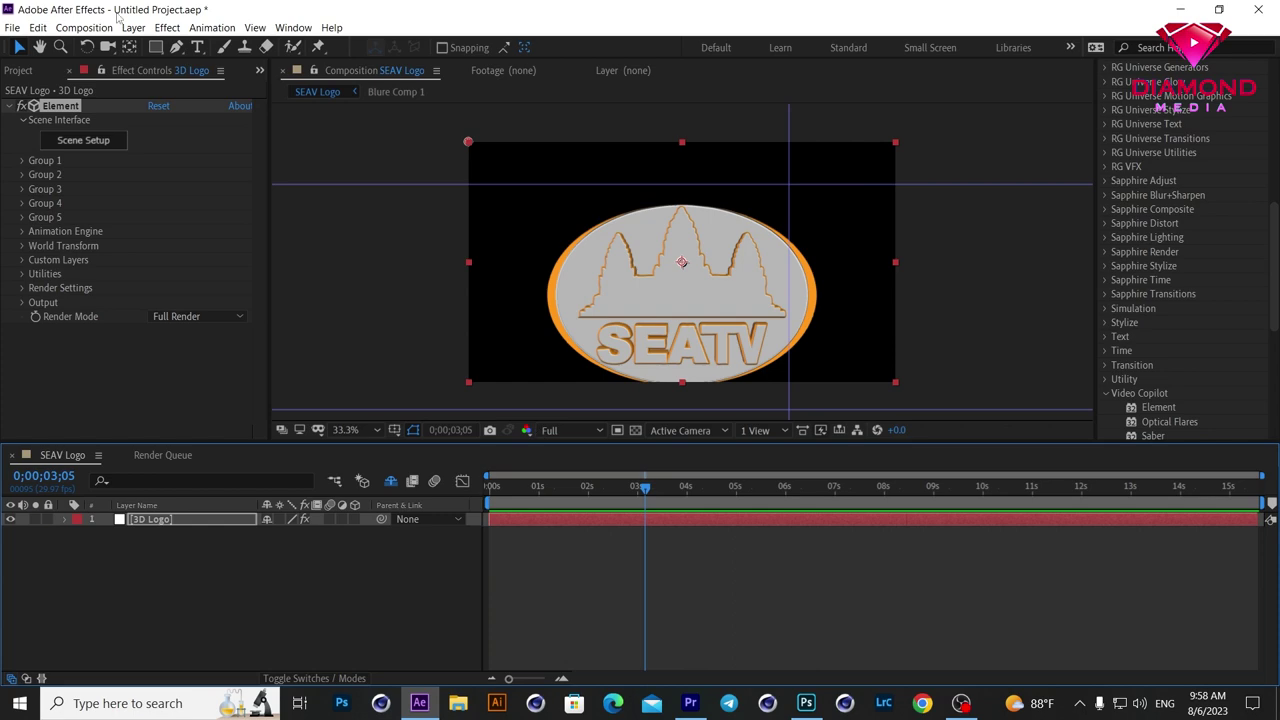
pyautogui.click(12, 27)
pyautogui.moveTo(40, 181)
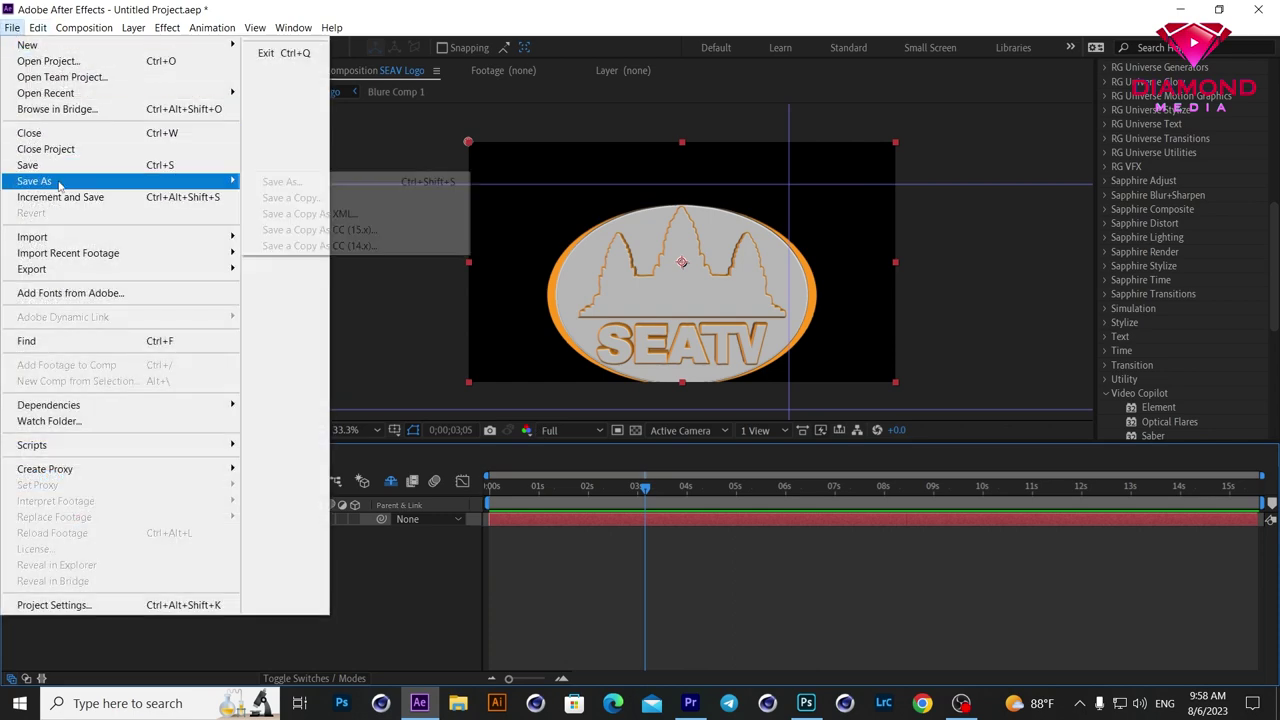
pyautogui.click(296, 186)
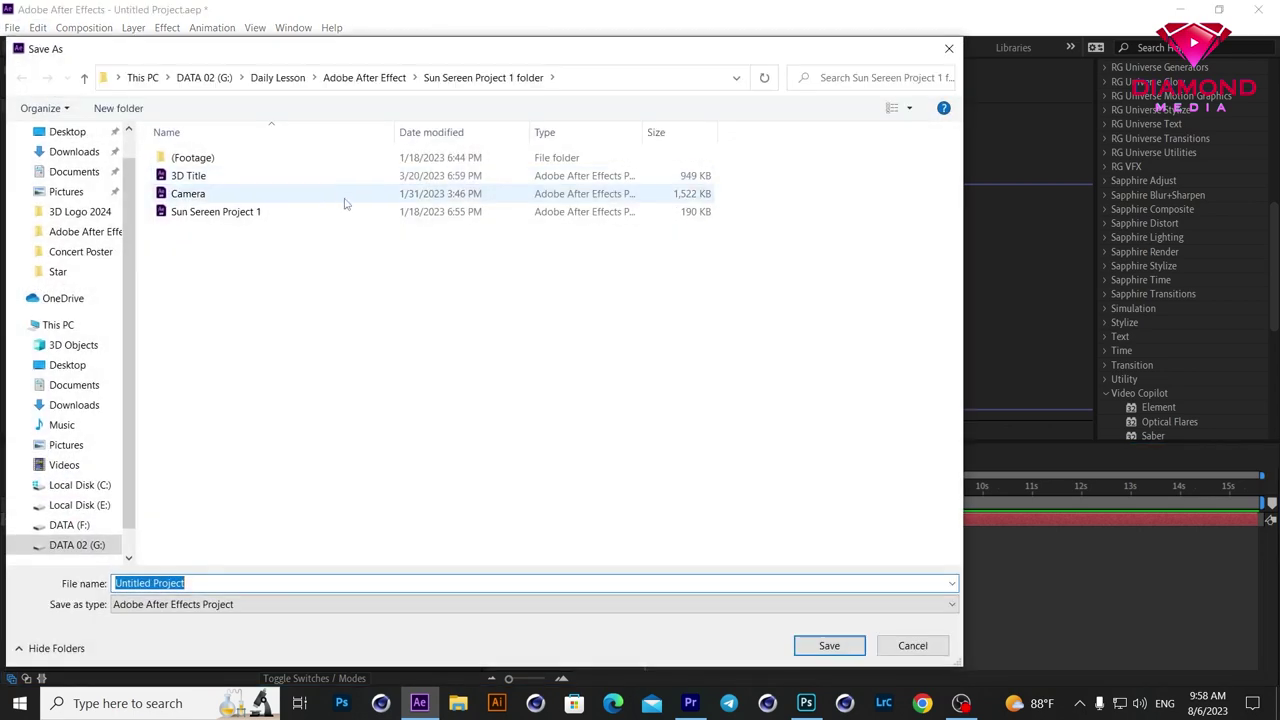
pyautogui.press('Return')
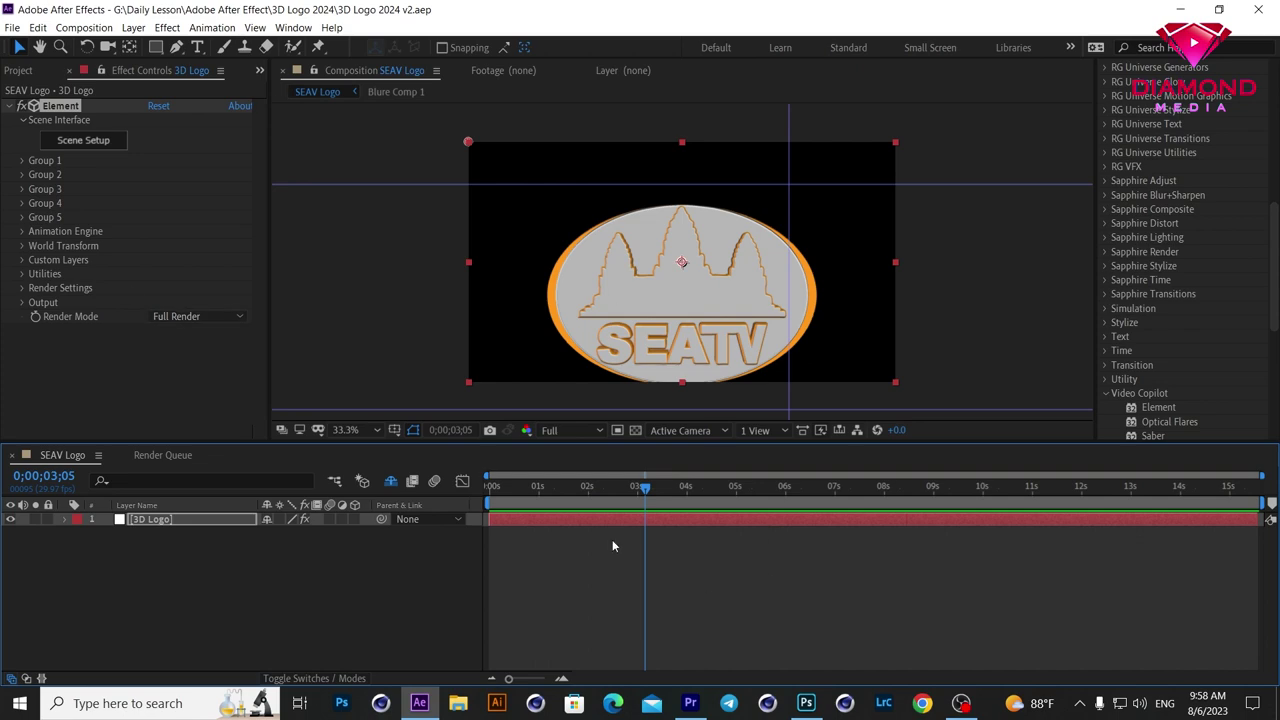
# Step: Import Angkor Texture.png and Color Texture.png and add both to the composition as layers
pyautogui.click(18, 70)
pyautogui.scroll(2, 112, 315)
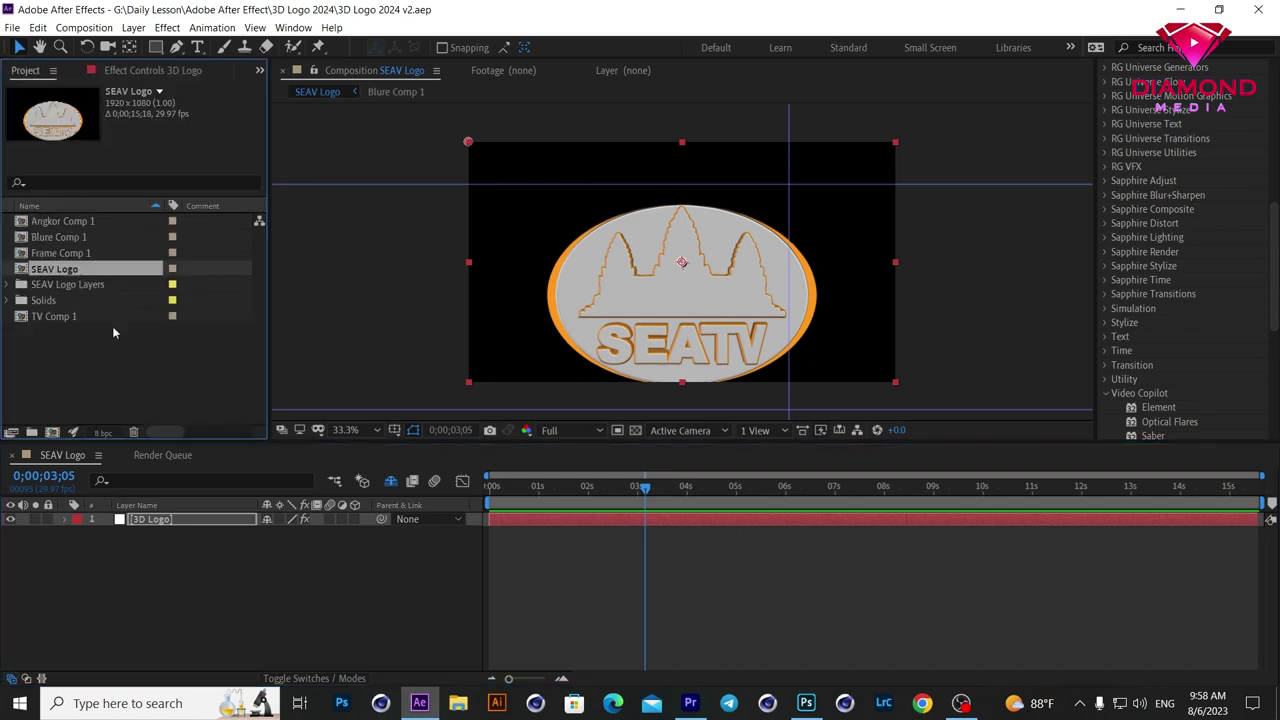
pyautogui.doubleClick(105, 357)
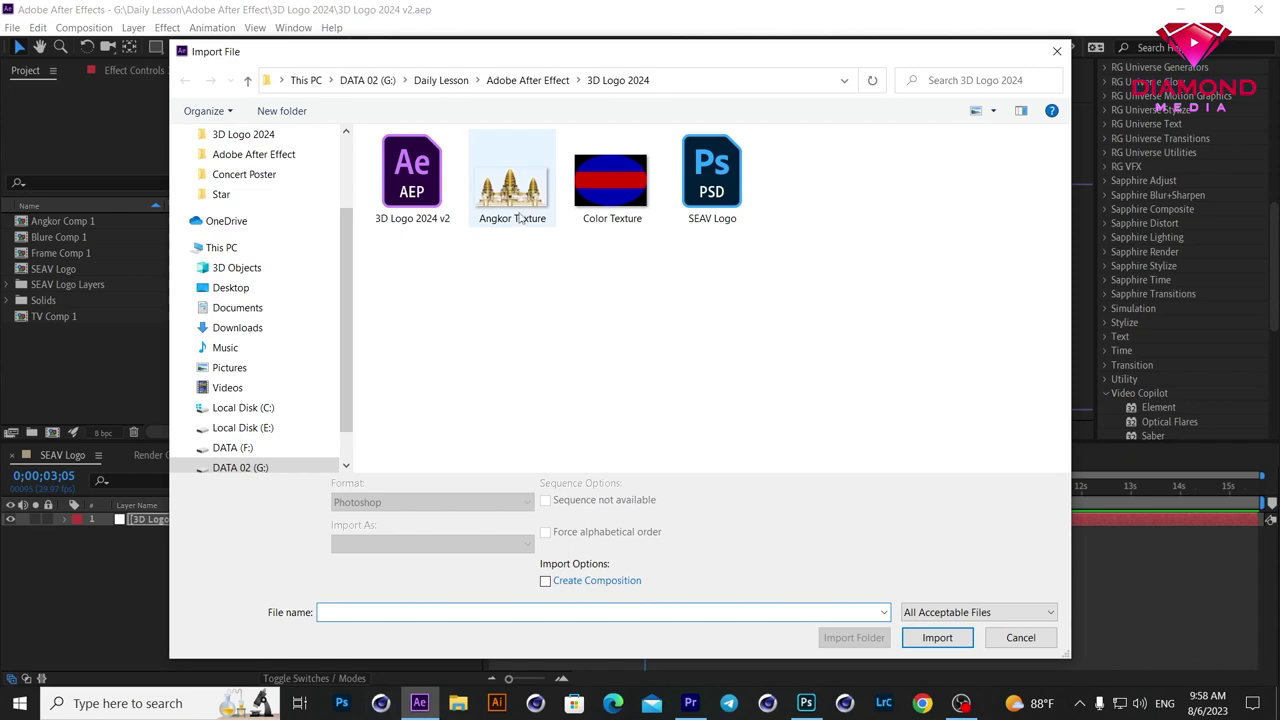
pyautogui.click(535, 215)
pyautogui.keyDown('ctrl'); pyautogui.click(603, 218); pyautogui.keyUp('ctrl')
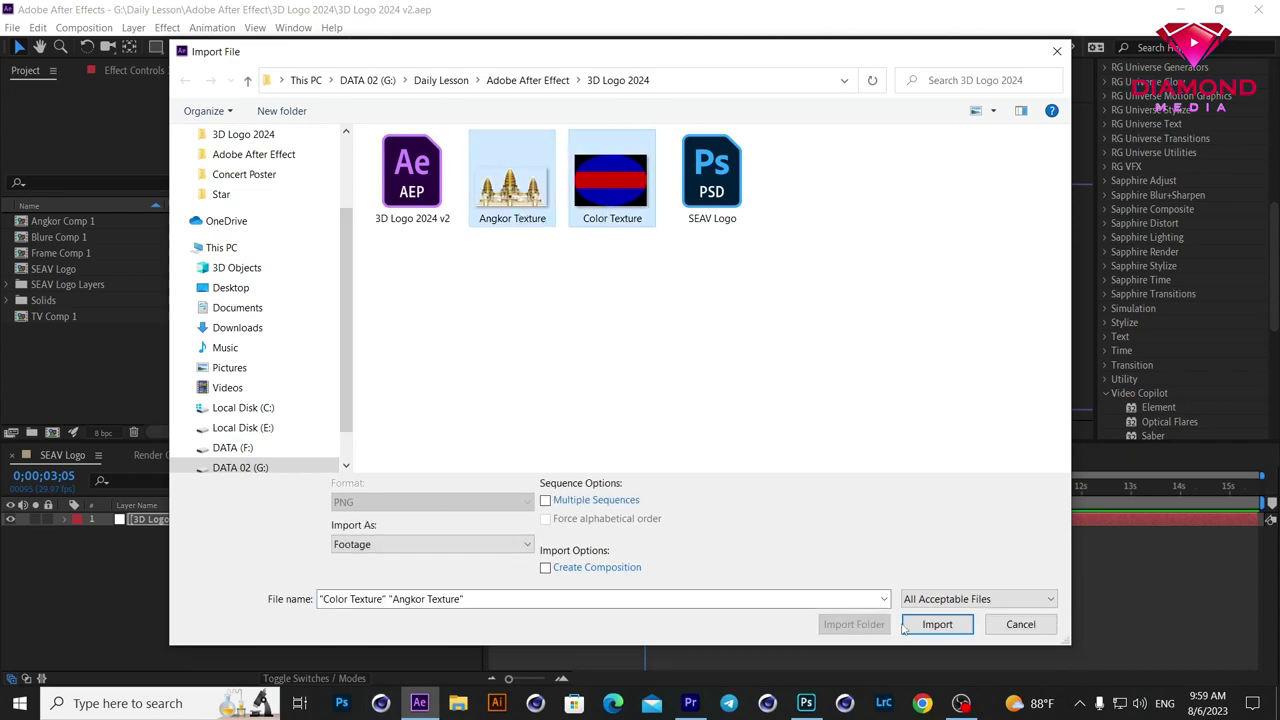
pyautogui.click(936, 624)
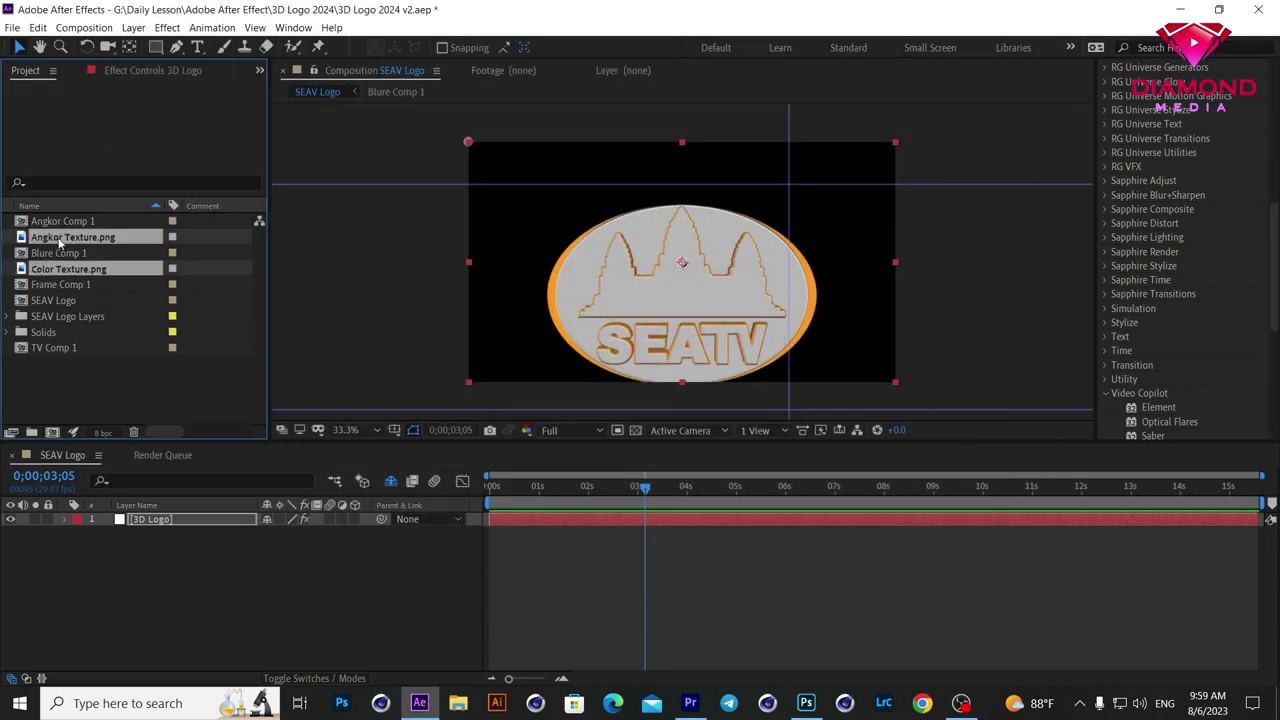
pyautogui.moveTo(58, 242); pyautogui.dragTo(154, 590)
# Step: Scale the Color Texture.png flag layer down to 75%
pyautogui.moveTo(11, 549); pyautogui.dragTo(8, 533)
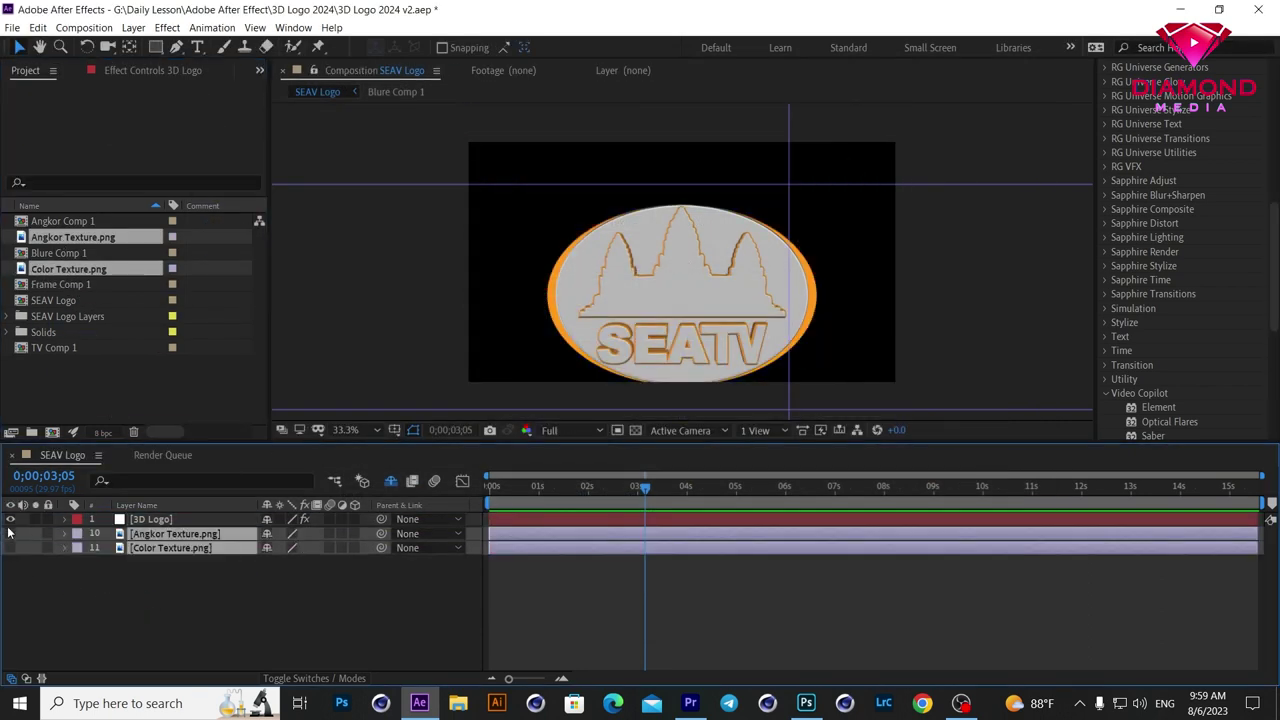
pyautogui.moveTo(9, 534); pyautogui.dragTo(10, 548)
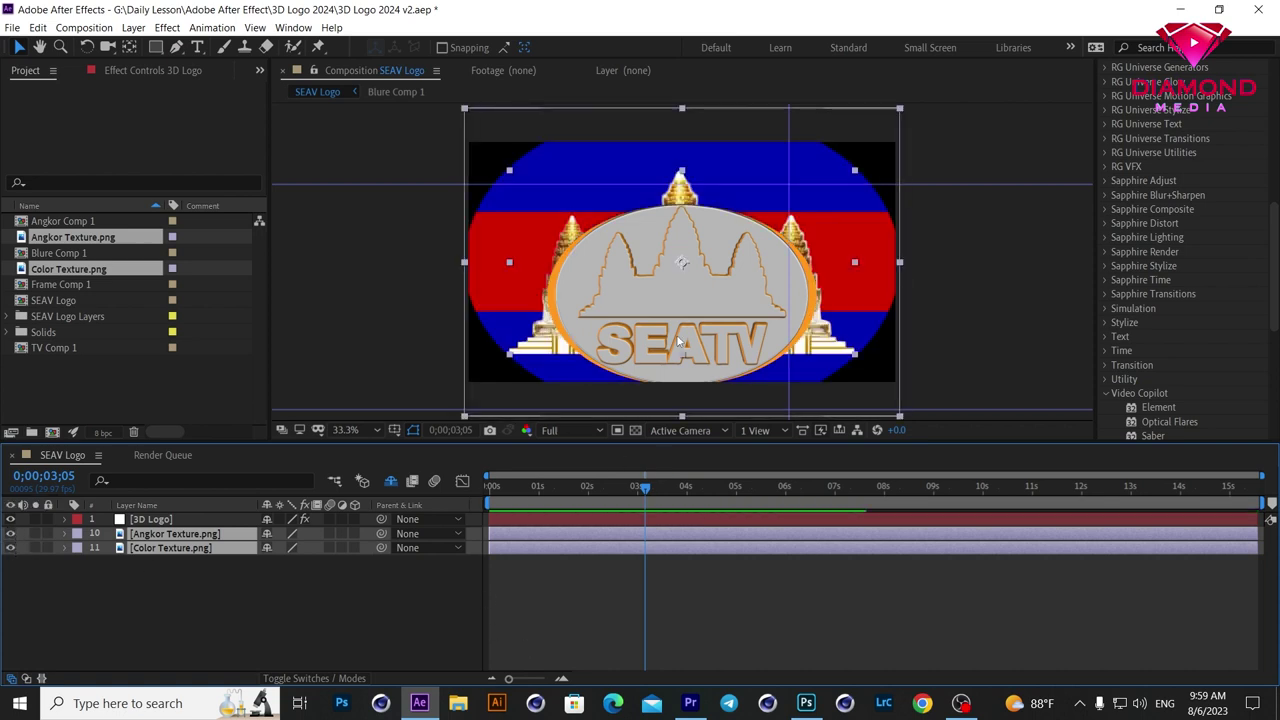
pyautogui.click(178, 599)
pyautogui.click(147, 548)
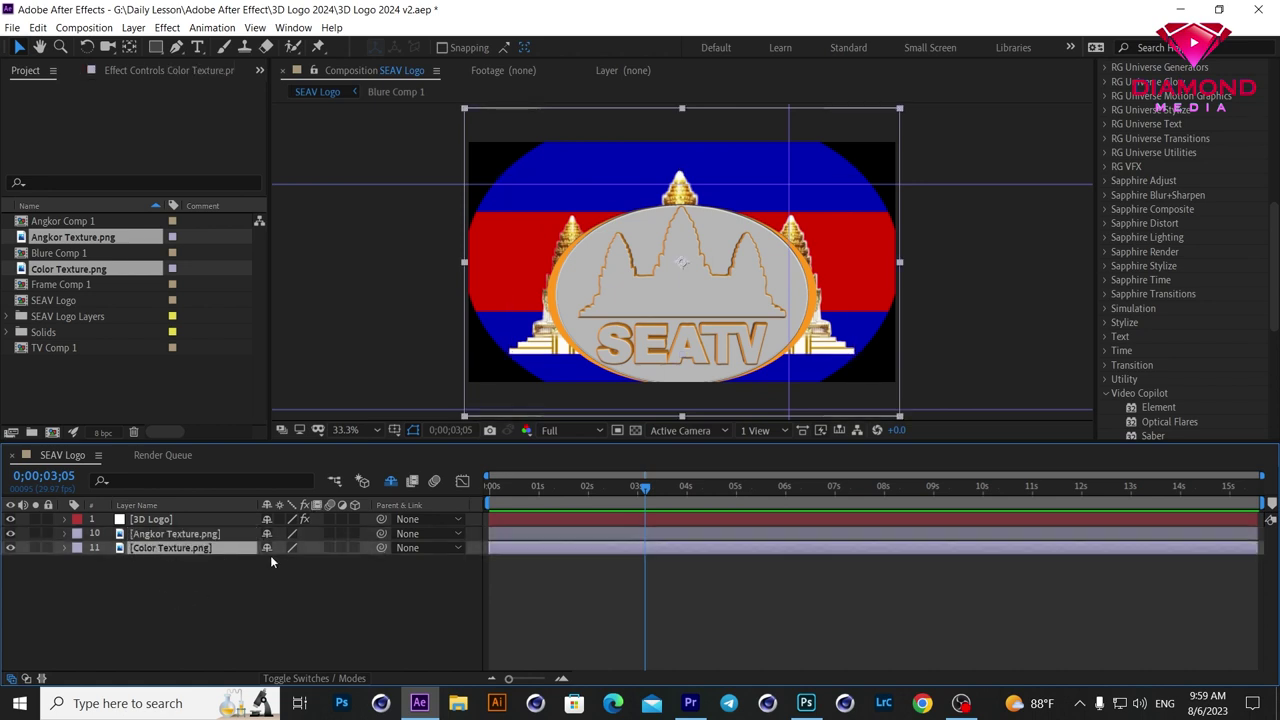
pyautogui.press('s')
pyautogui.moveTo(280, 562); pyautogui.dragTo(256, 554)
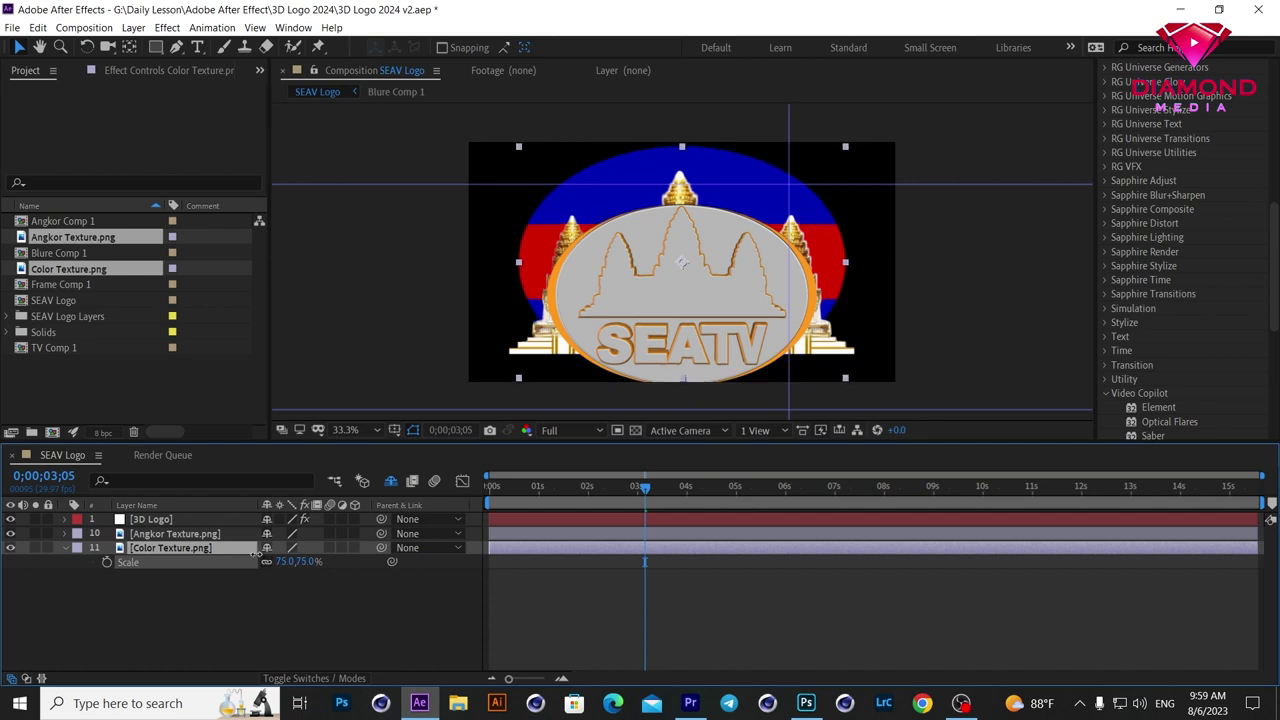
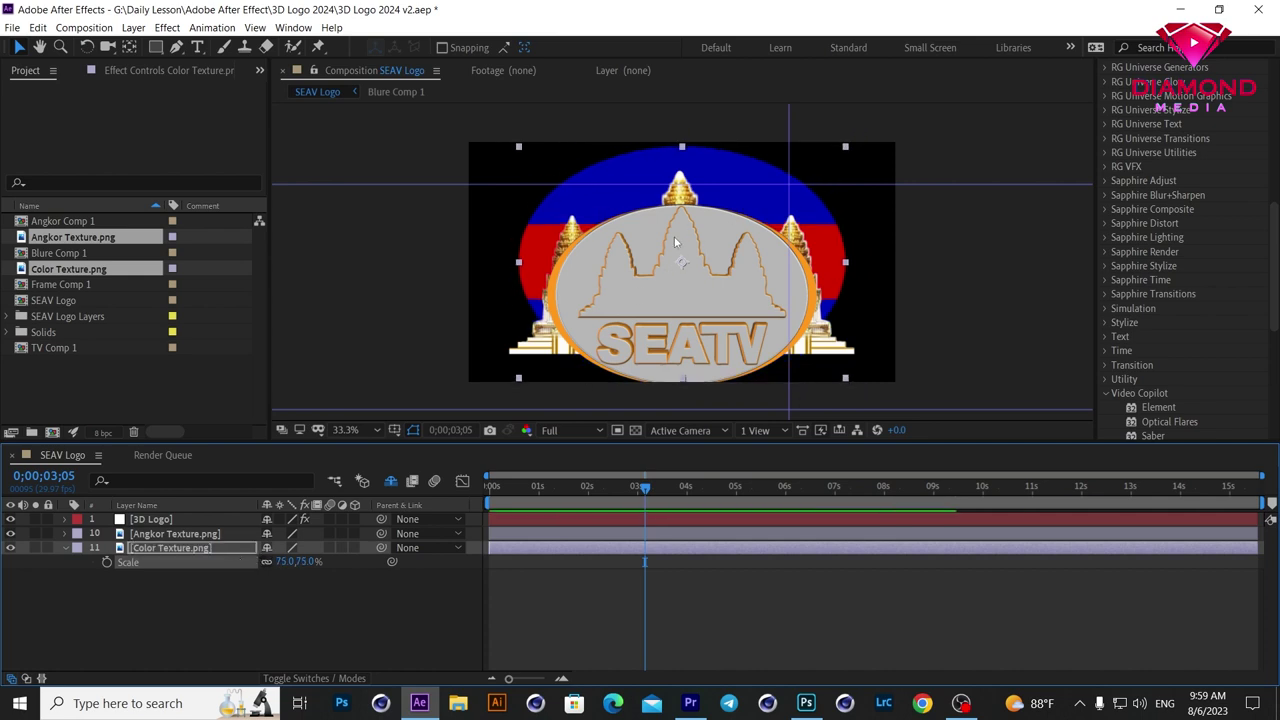
# Step: Hide and shy the Color and Angkor texture layers, then select 3D Logo at the start
pyautogui.click(11, 548)
pyautogui.click(266, 548)
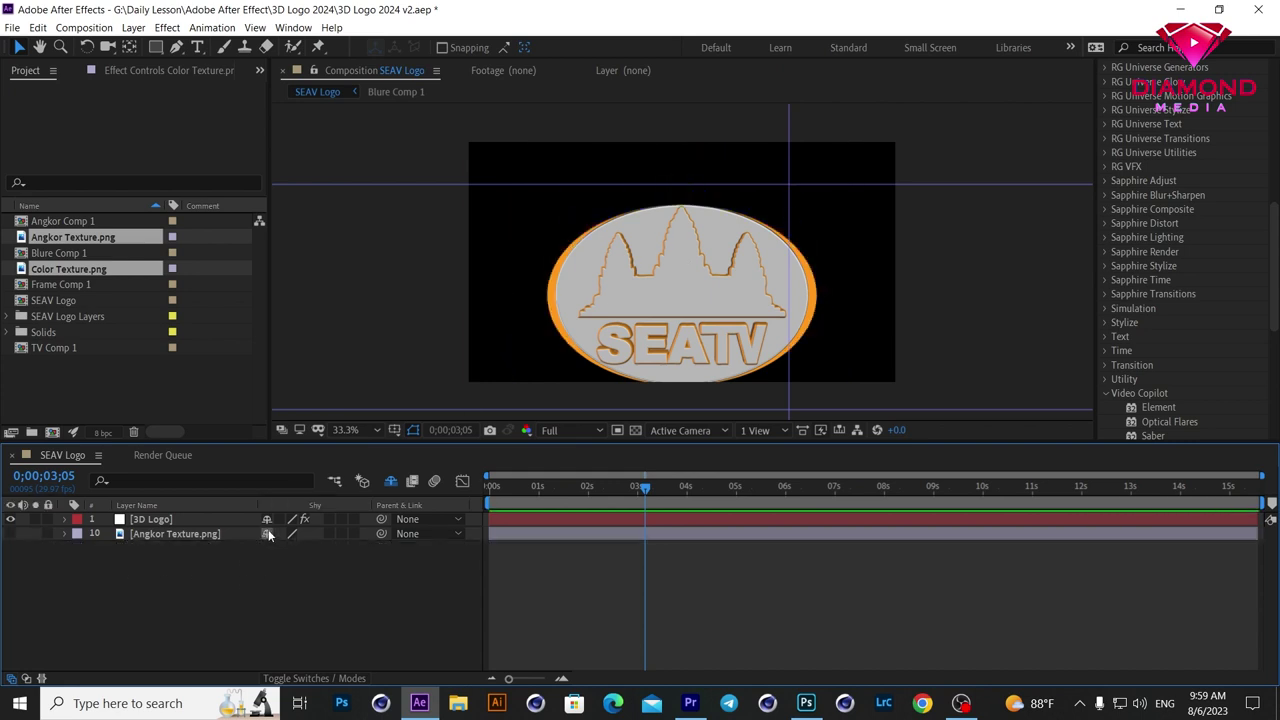
pyautogui.click(266, 533)
pyautogui.click(550, 517)
pyautogui.press('Home')
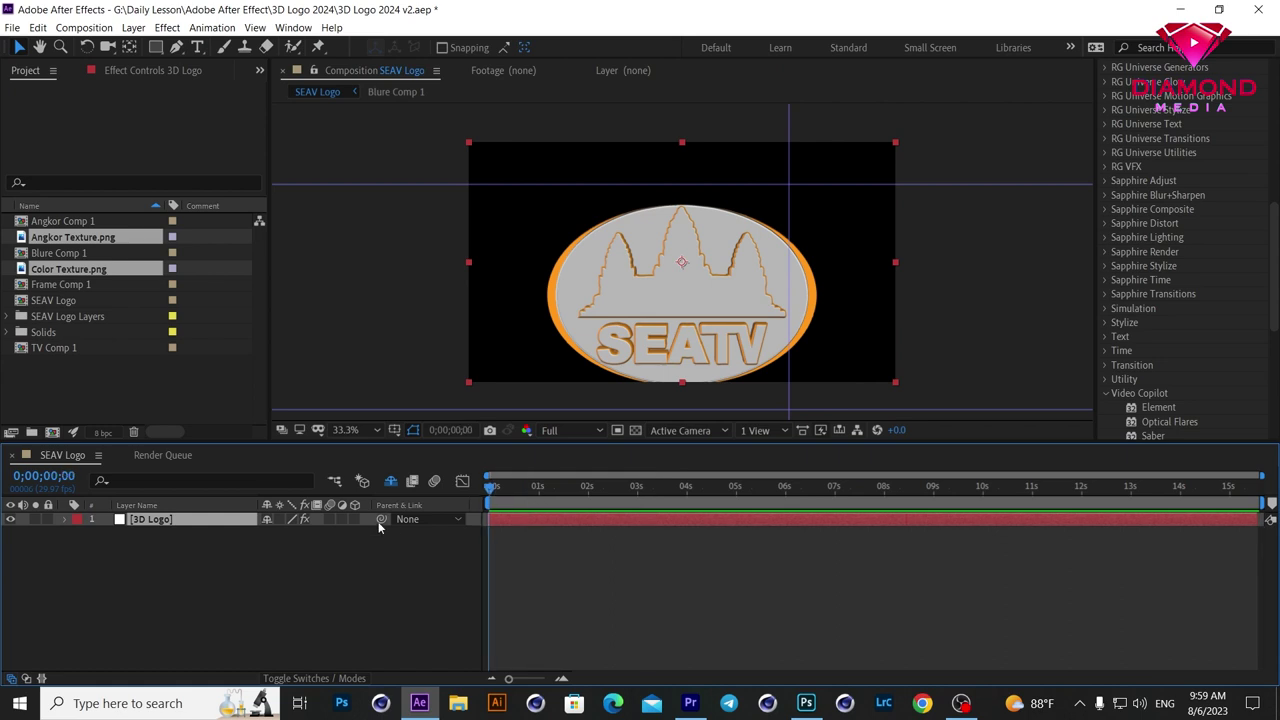
# Step: Set Element's Custom Texture Maps to Angkor Texture.png (Layer 1) and Color Texture.png (Layer 2)
pyautogui.click(130, 70)
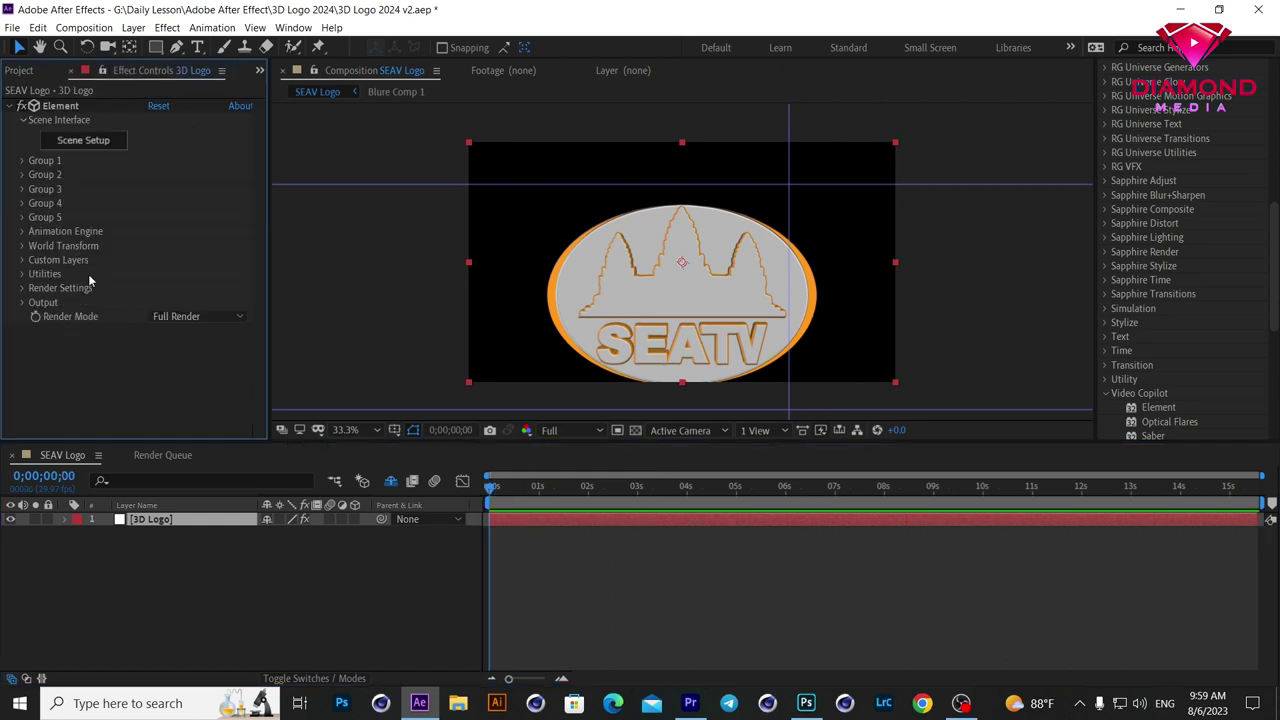
pyautogui.click(23, 260)
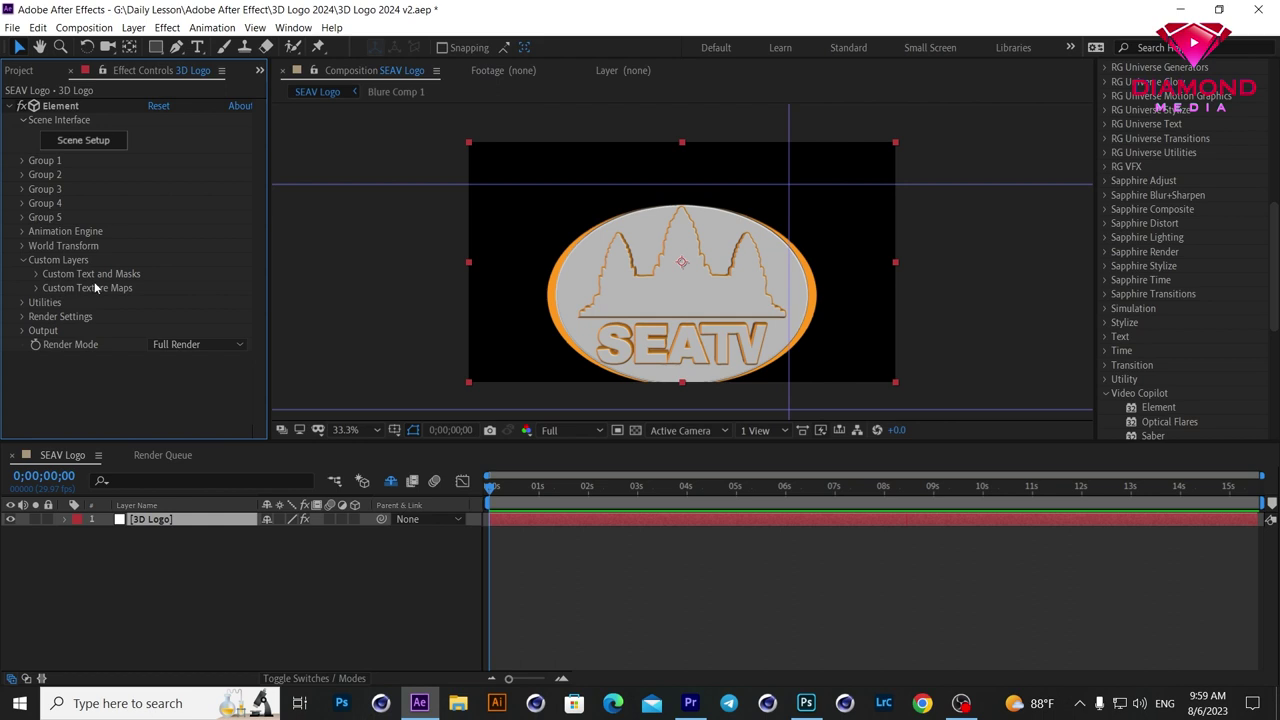
pyautogui.click(36, 288)
pyautogui.scroll(-3, 87, 307)
pyautogui.click(172, 148)
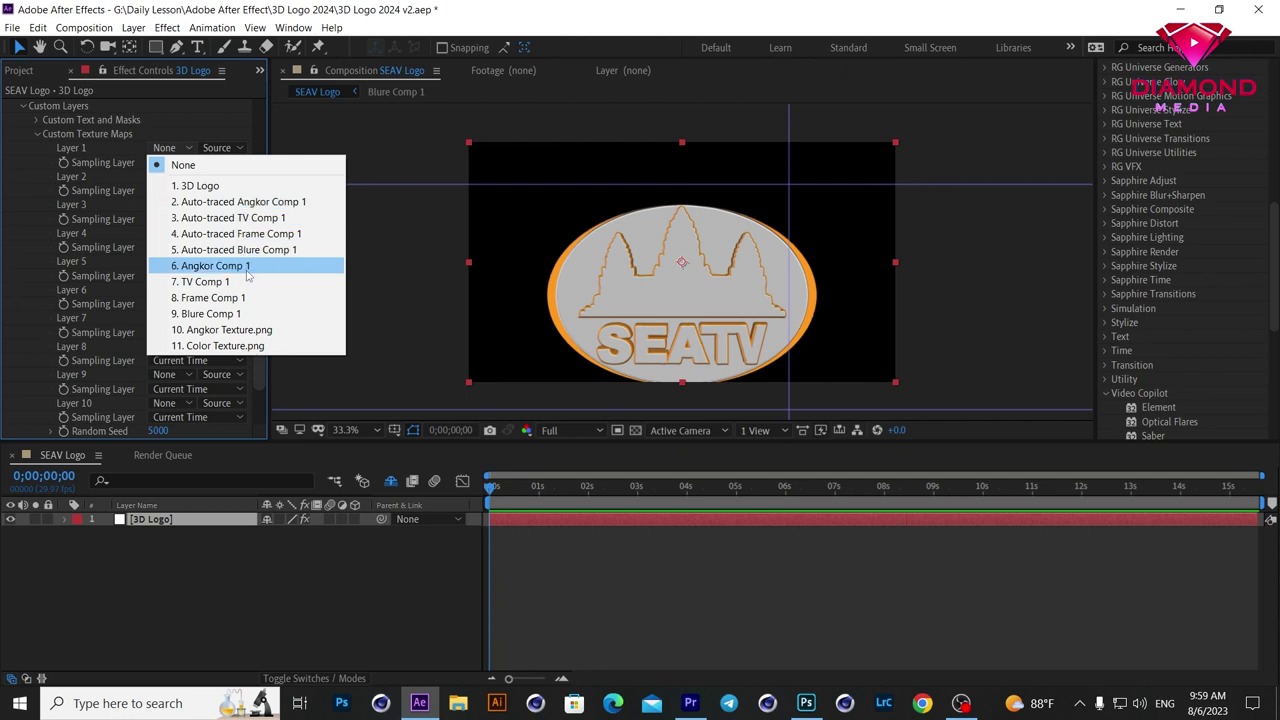
pyautogui.click(209, 335)
pyautogui.click(192, 177)
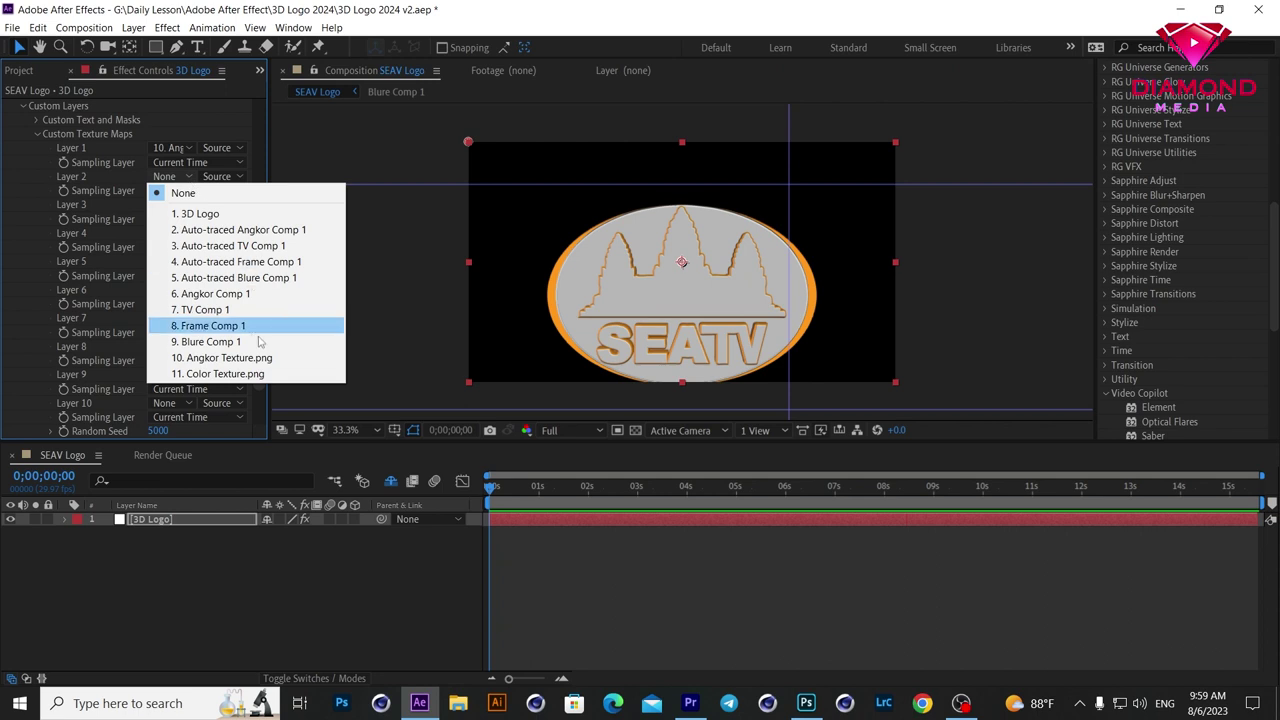
pyautogui.click(211, 374)
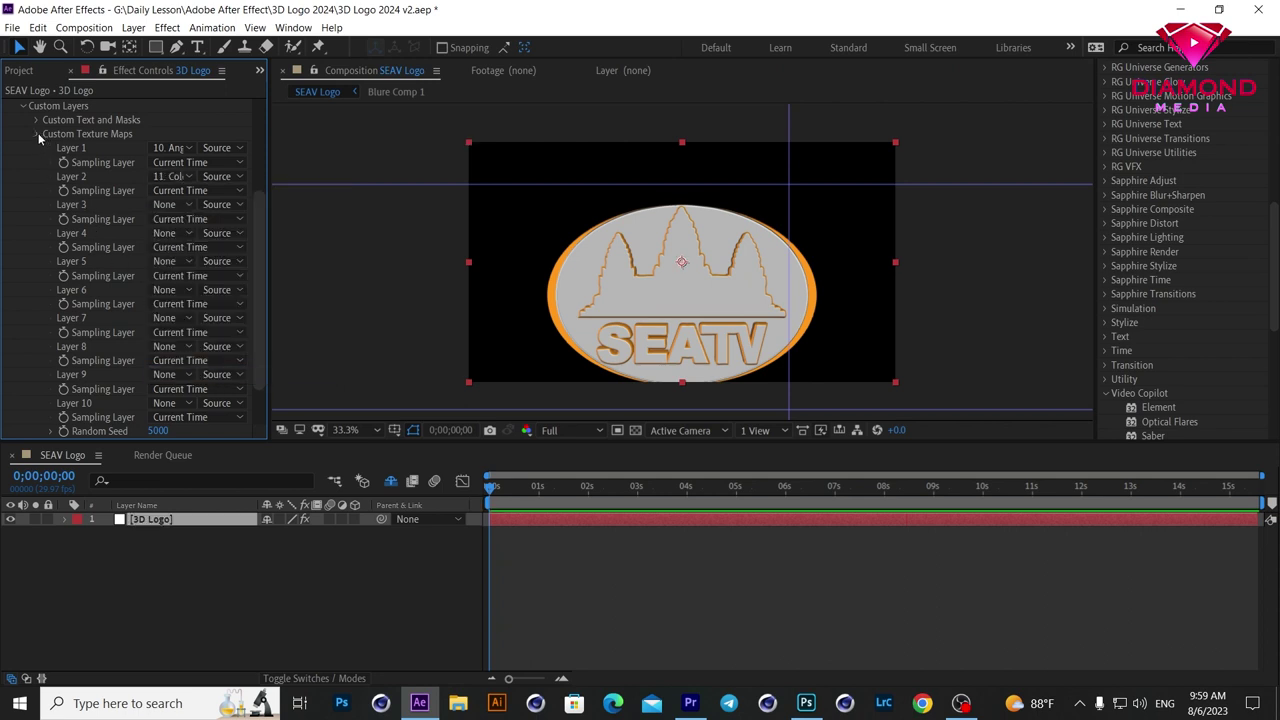
pyautogui.click(38, 133)
pyautogui.click(24, 262)
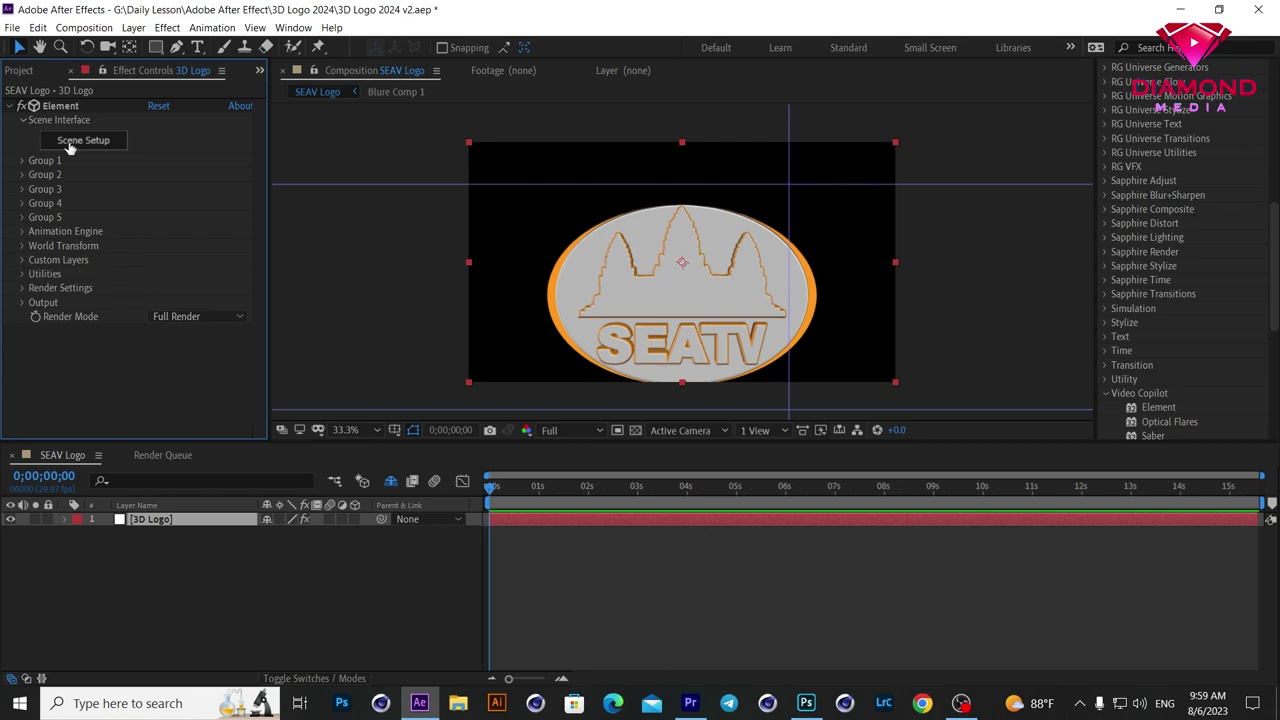
pyautogui.click(72, 143)
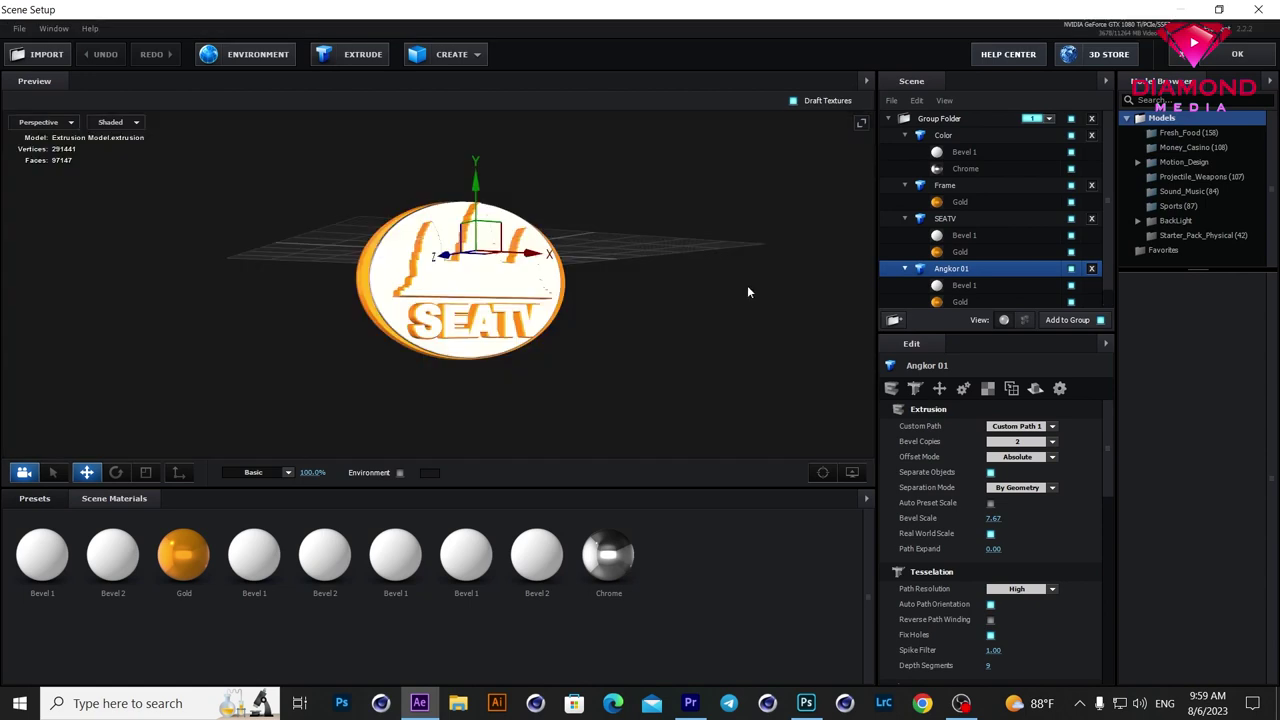
# Step: Switch the Scene Setup preview to Front view and pan the logo up
pyautogui.moveTo(747, 292); pyautogui.dragTo(633, 334)
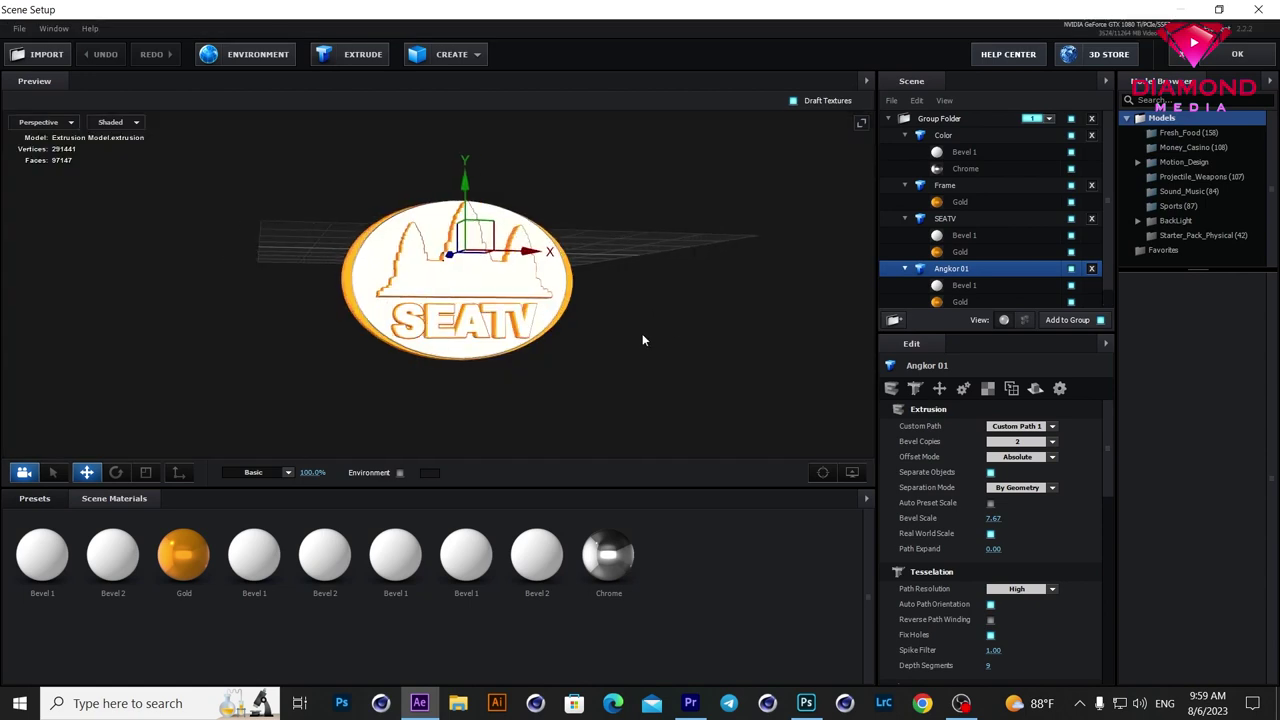
pyautogui.click(60, 124)
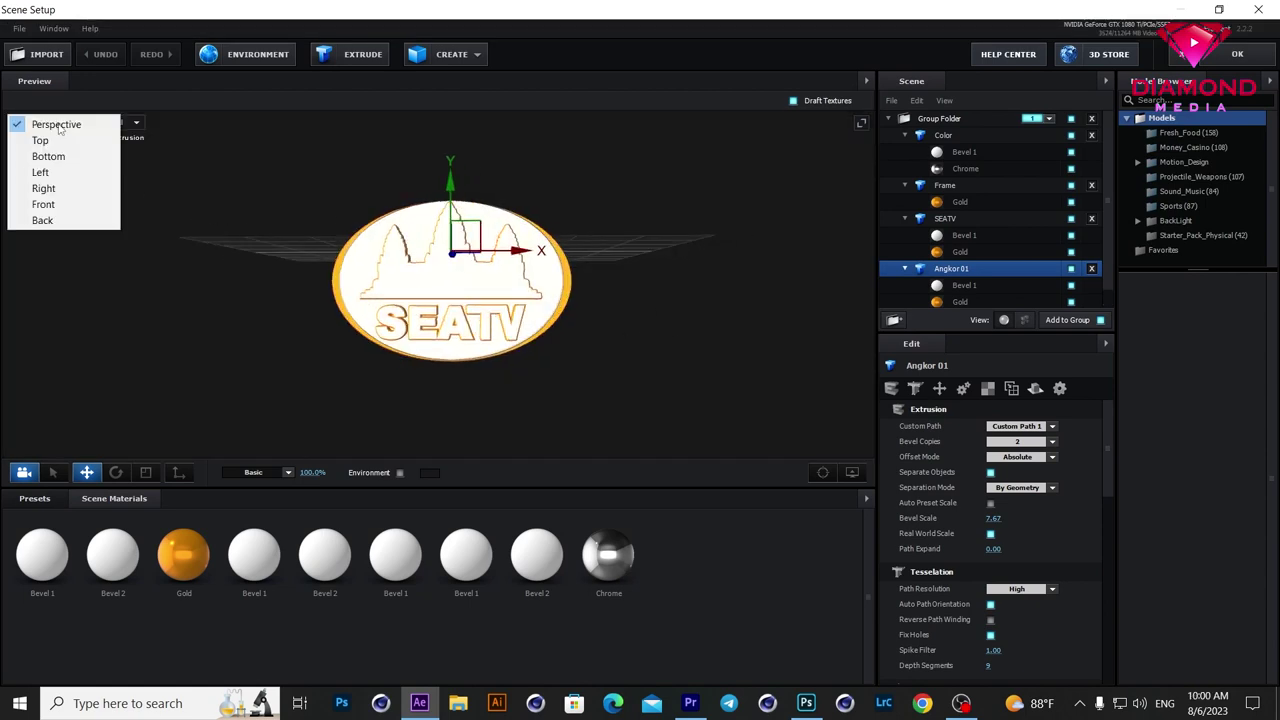
pyautogui.click(55, 205)
pyautogui.scroll(-2, 388, 271)
pyautogui.scroll(2, 432, 292)
pyautogui.moveTo(432, 292); pyautogui.dragTo(422, 267)
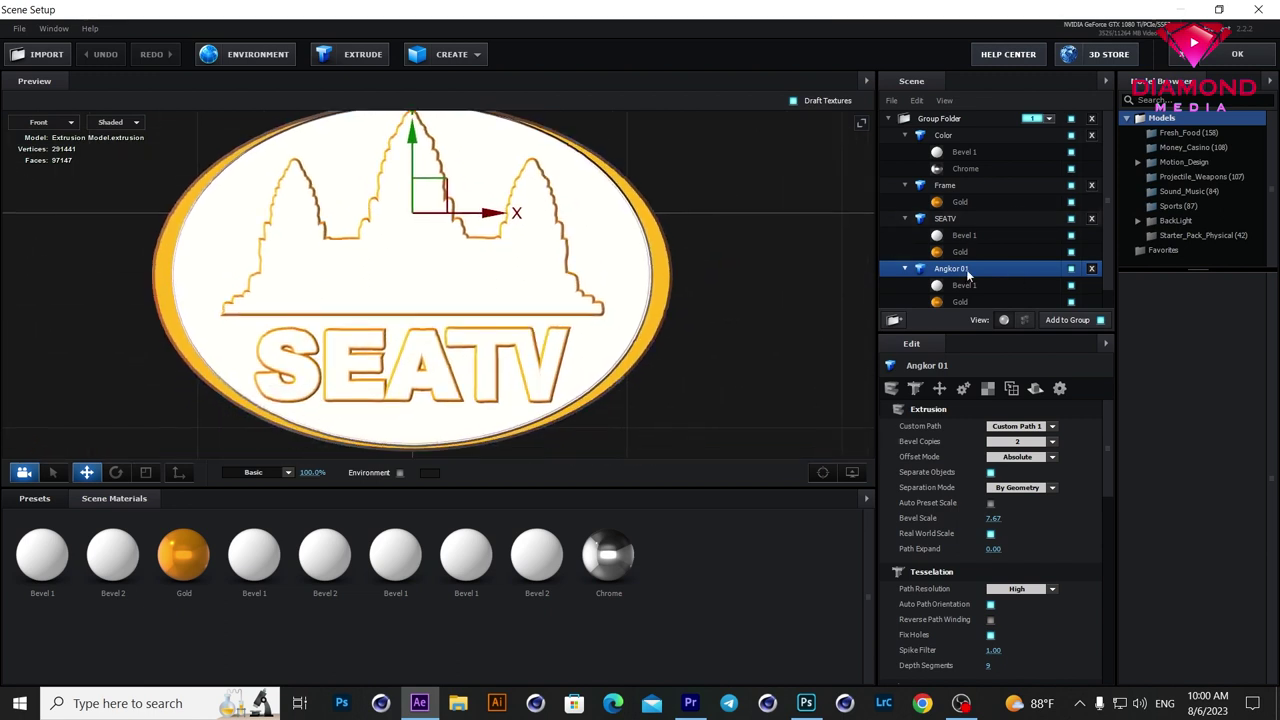
pyautogui.scroll(-1, 973, 256)
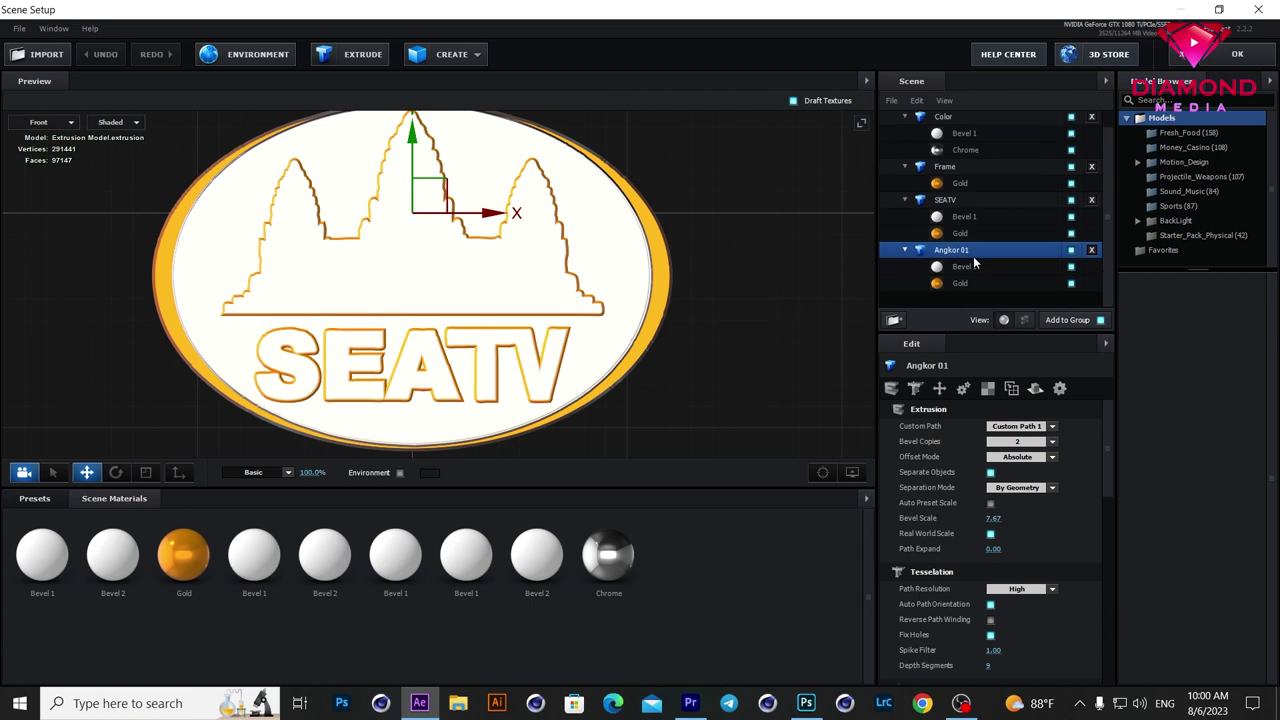
# Step: Select the Angkor 01 Bevel 1 material and bring up its Diffuse texture slot
pyautogui.click(963, 268)
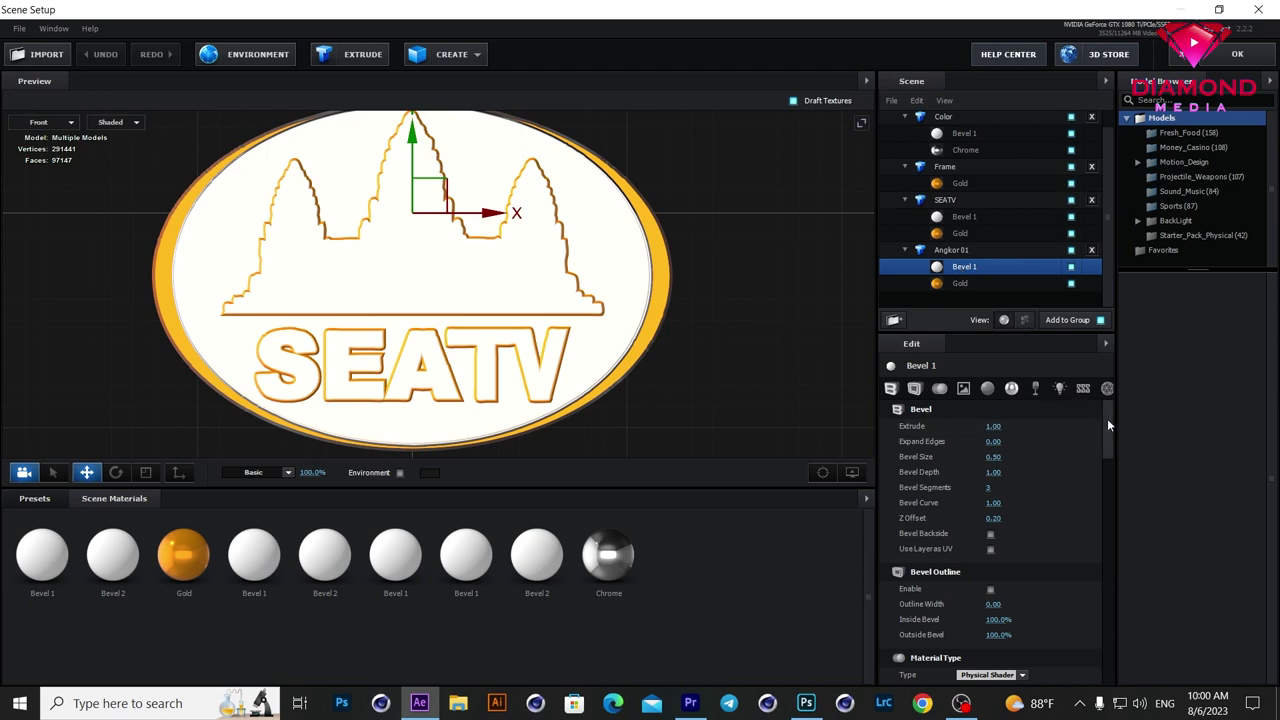
pyautogui.moveTo(1107, 418); pyautogui.dragTo(1114, 474)
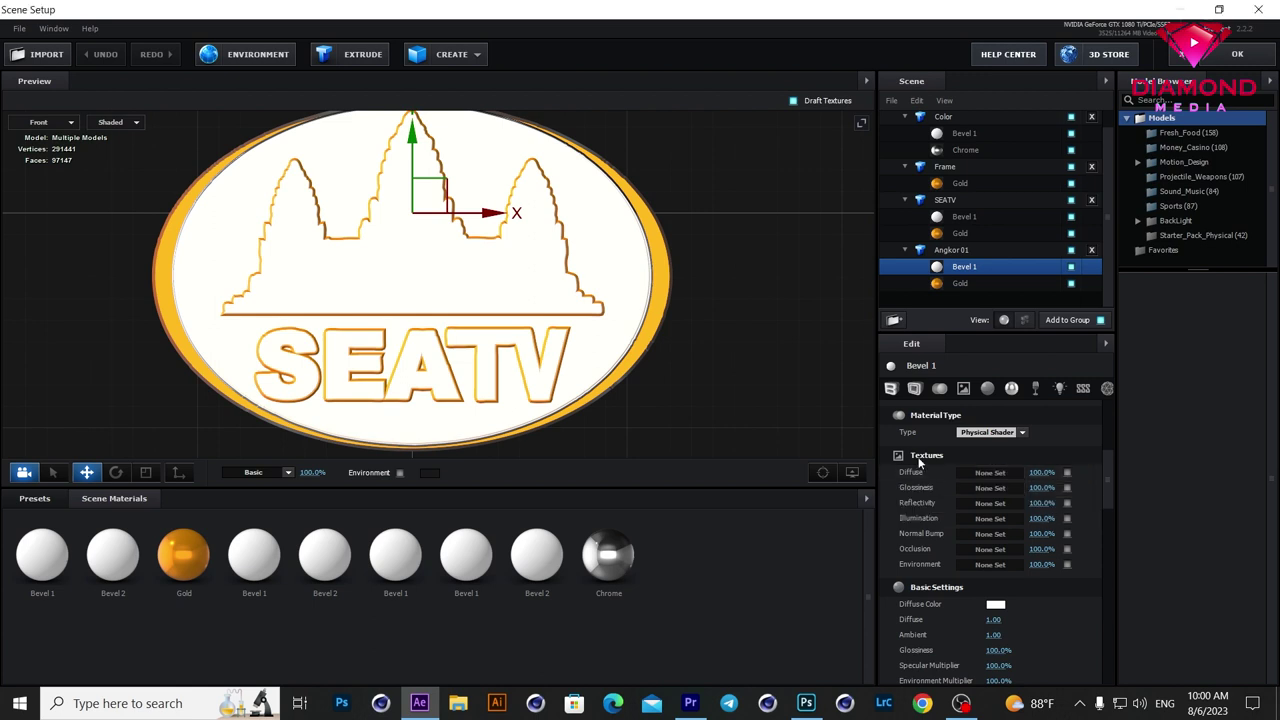
pyautogui.click(988, 476)
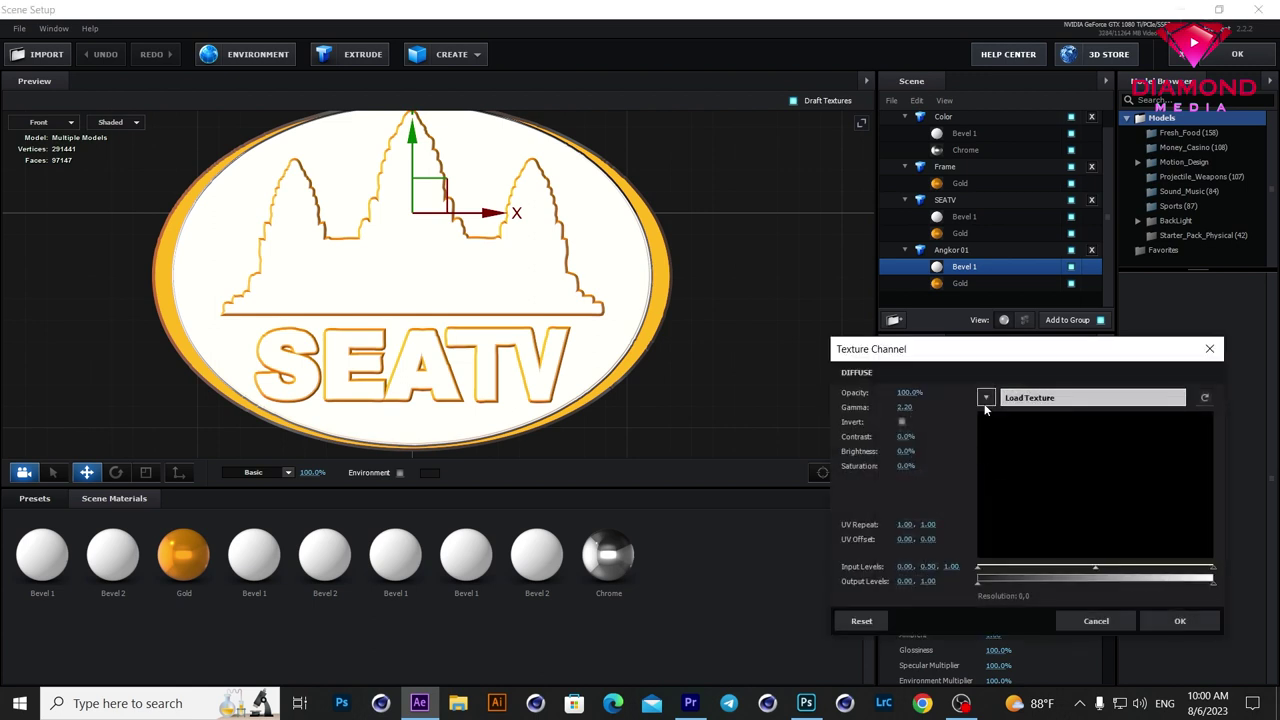
# Step: Set Angkor 01 Bevel 1 Diffuse to Custom Layer 1 with UV Repeat Y 1.88
pyautogui.click(986, 399)
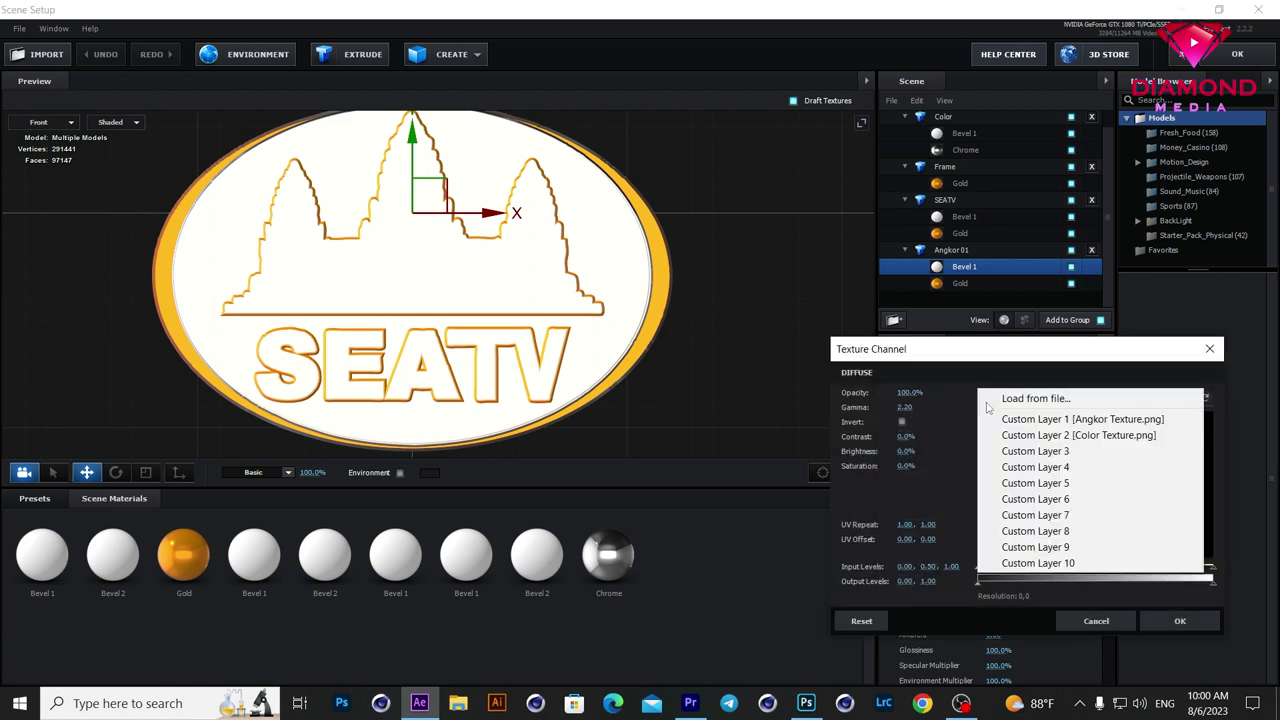
pyautogui.click(1064, 420)
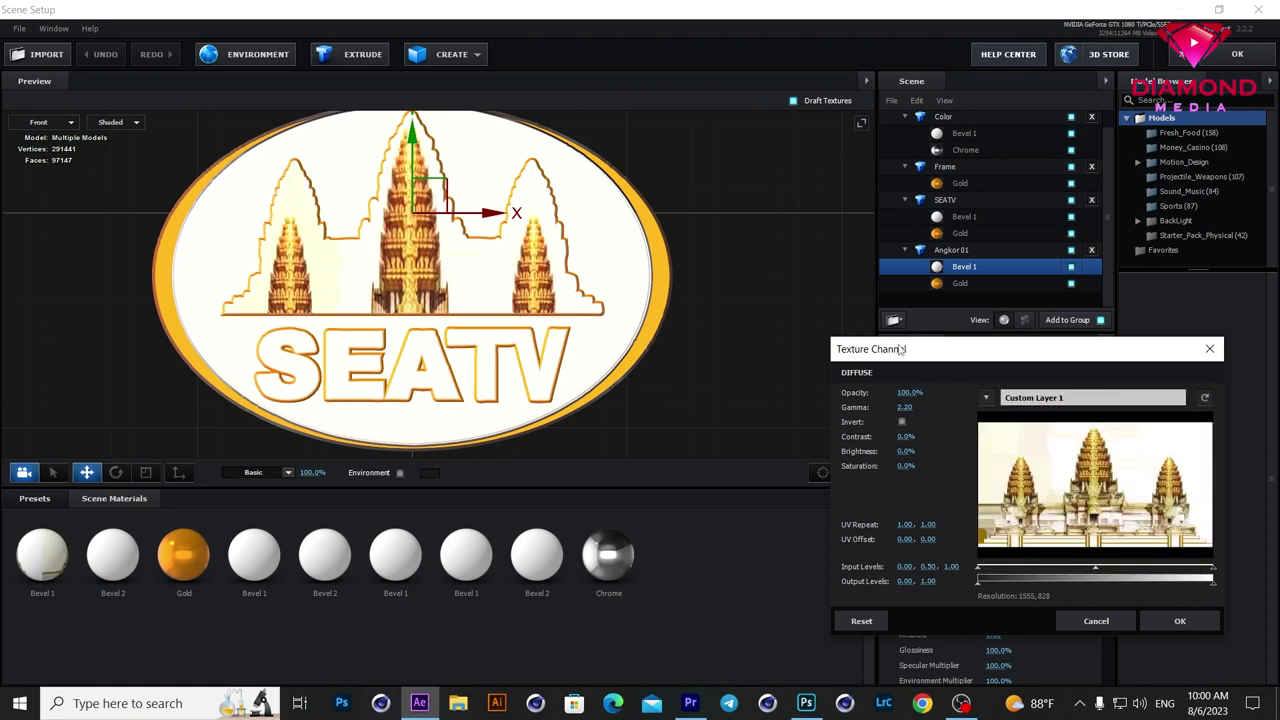
pyautogui.moveTo(921, 353); pyautogui.dragTo(802, 239)
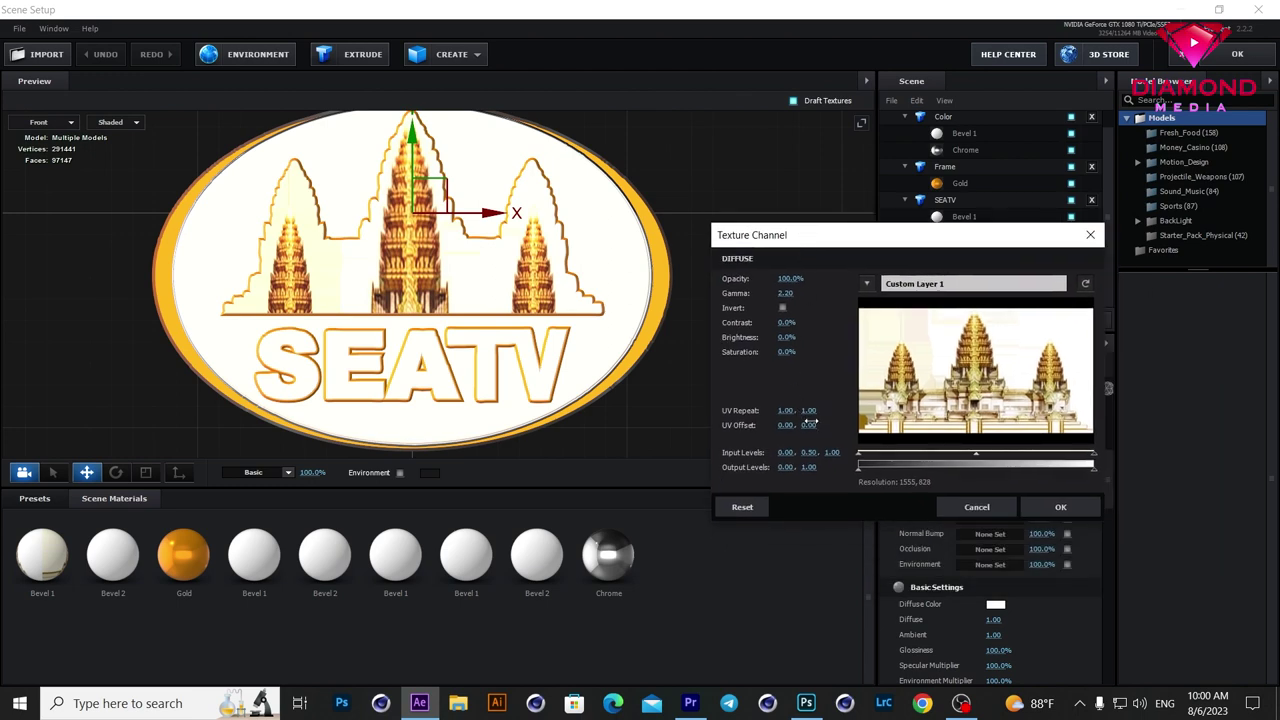
pyautogui.moveTo(808, 411); pyautogui.dragTo(851, 396)
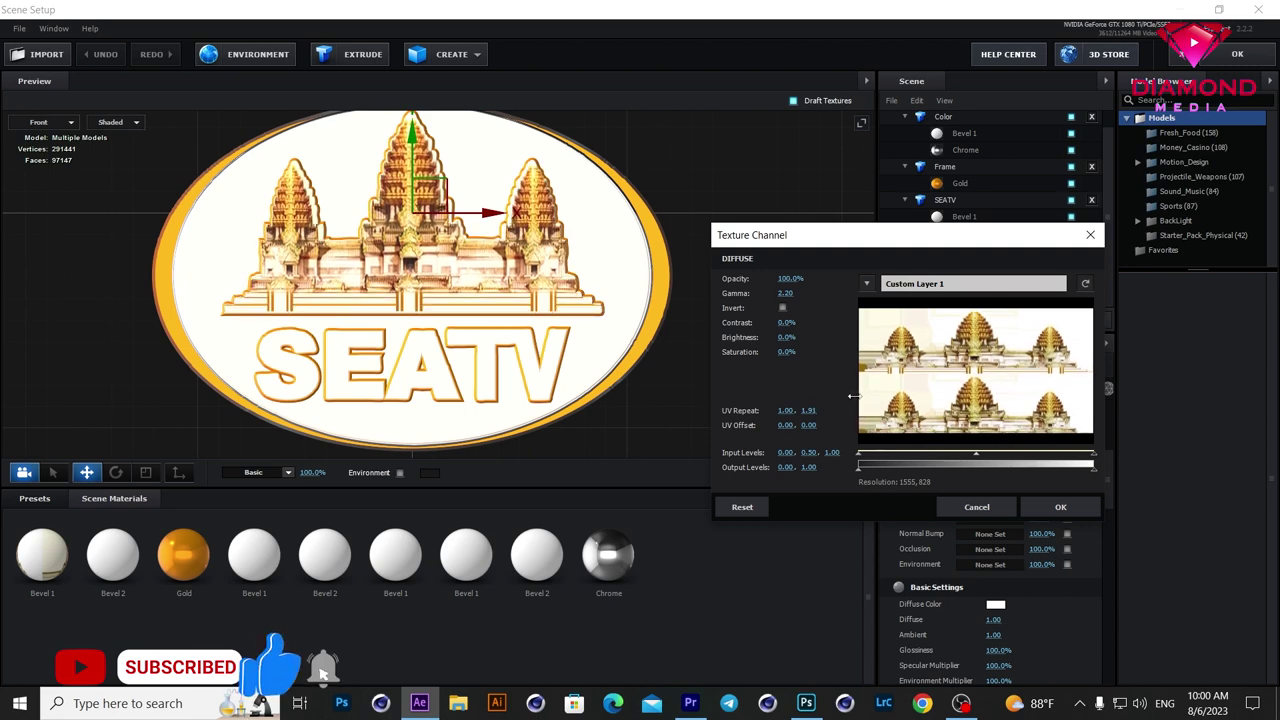
pyautogui.moveTo(851, 396); pyautogui.dragTo(822, 424)
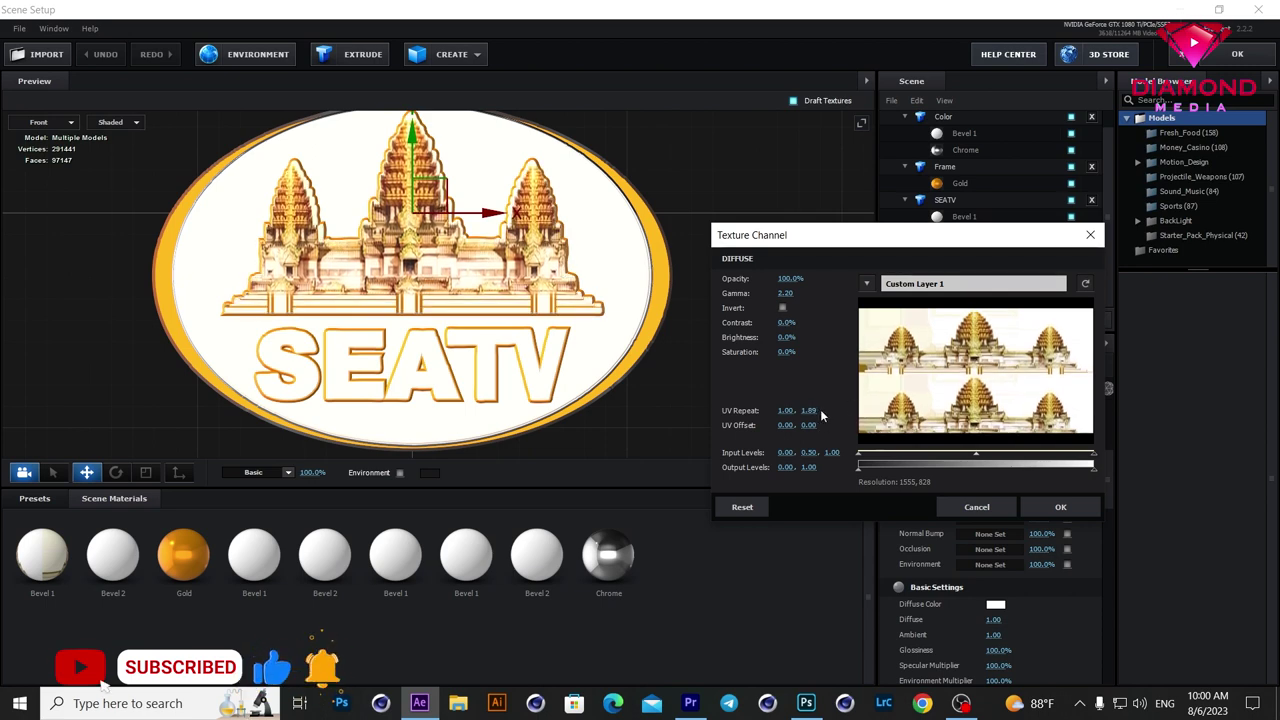
pyautogui.moveTo(849, 235); pyautogui.dragTo(968, 349)
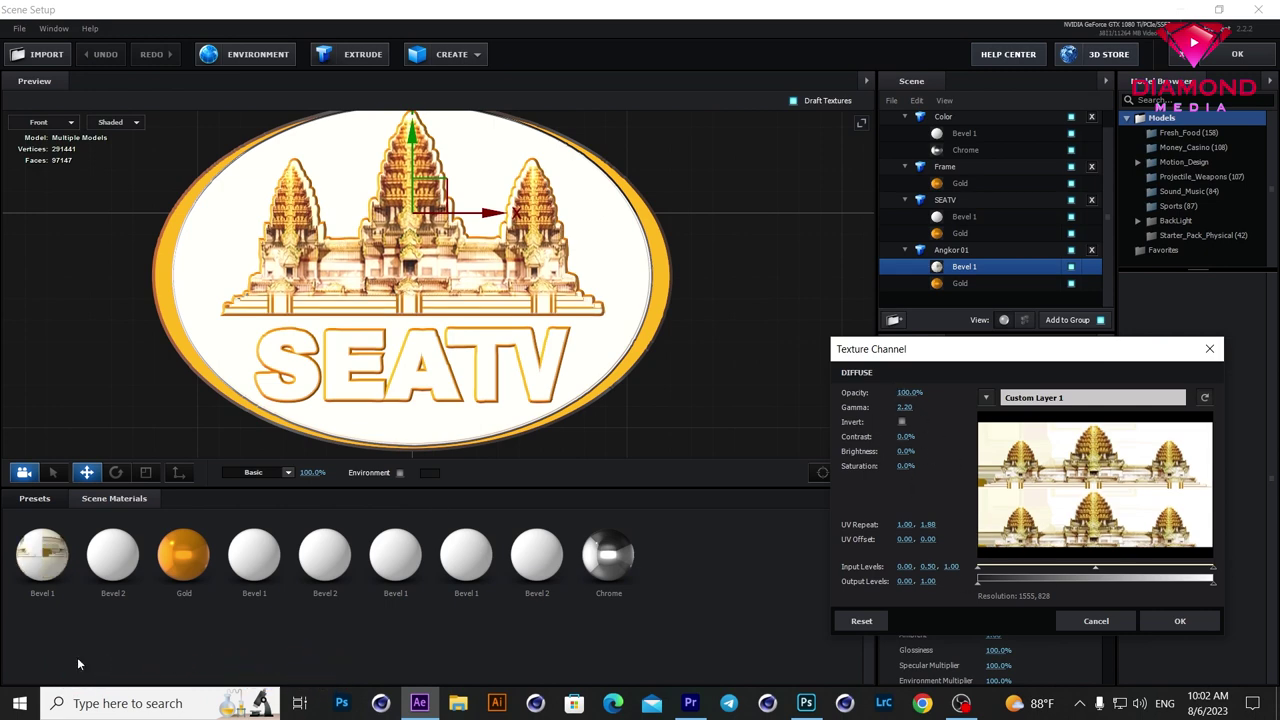
pyautogui.click(1150, 622)
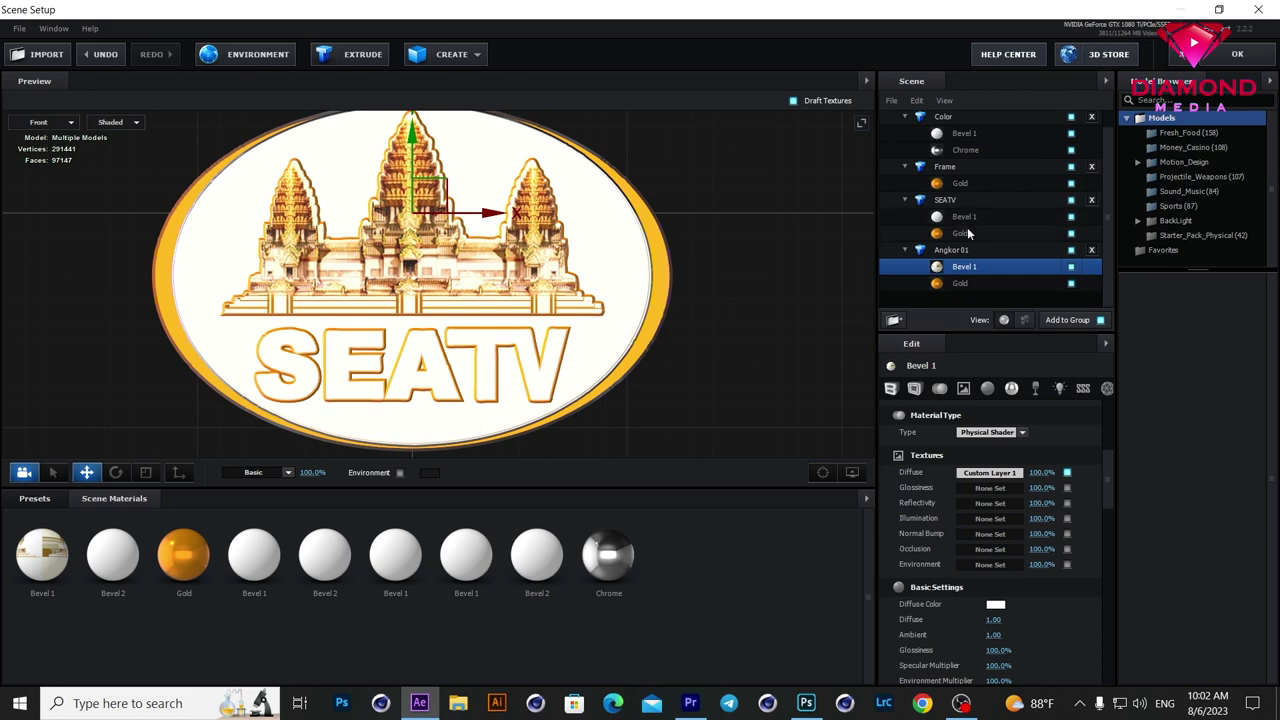
# Step: Set the Color model's Bevel 1 Diffuse to Custom Layer 2 with UV Repeat Y 1.40
pyautogui.click(962, 134)
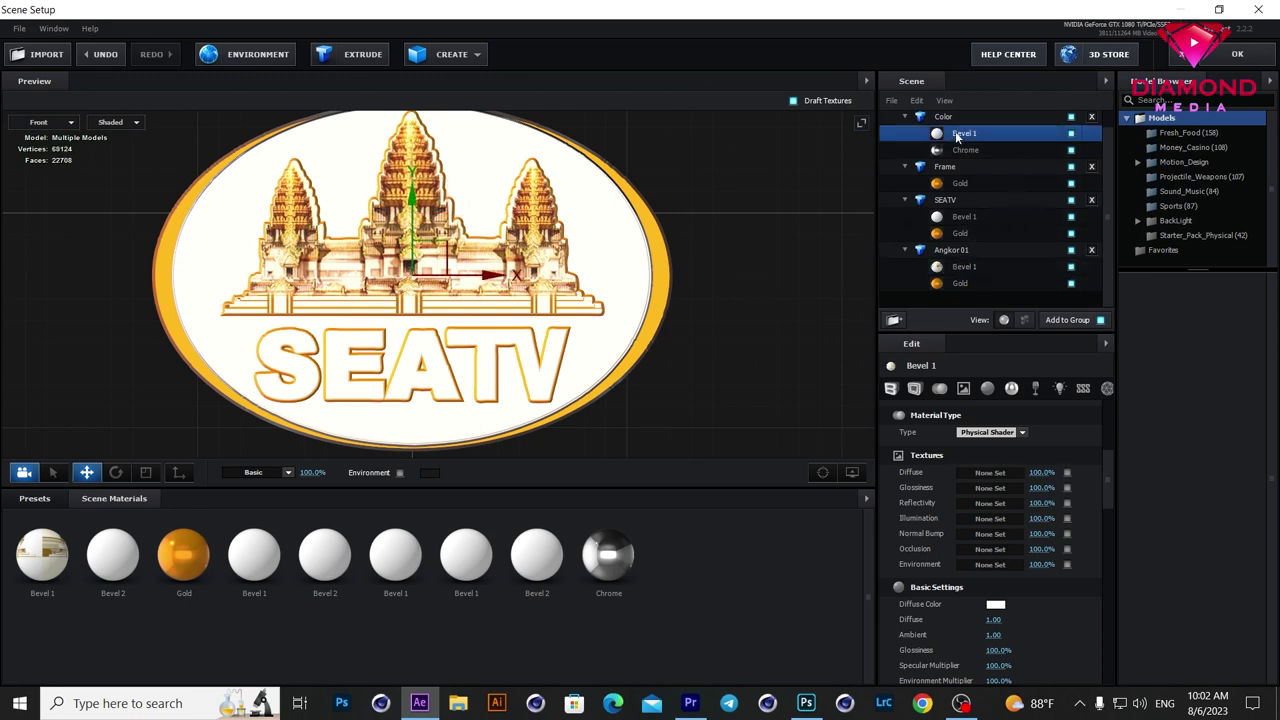
pyautogui.click(1005, 474)
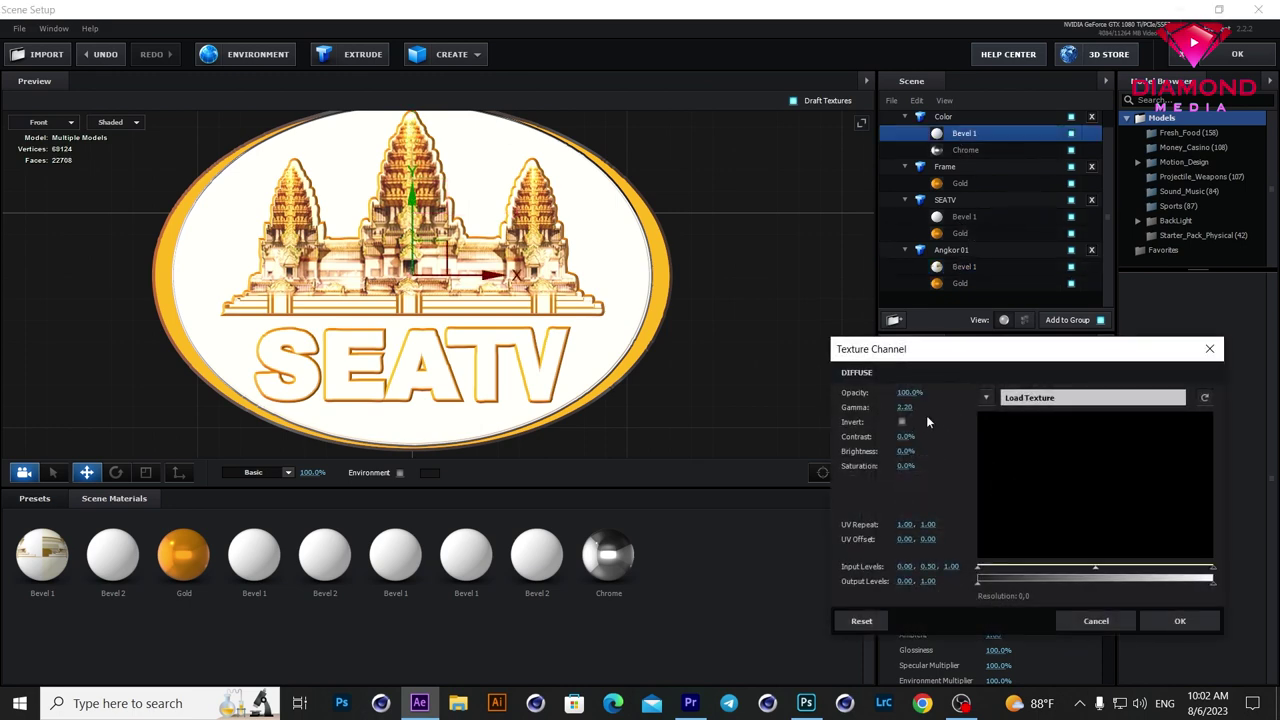
pyautogui.click(987, 399)
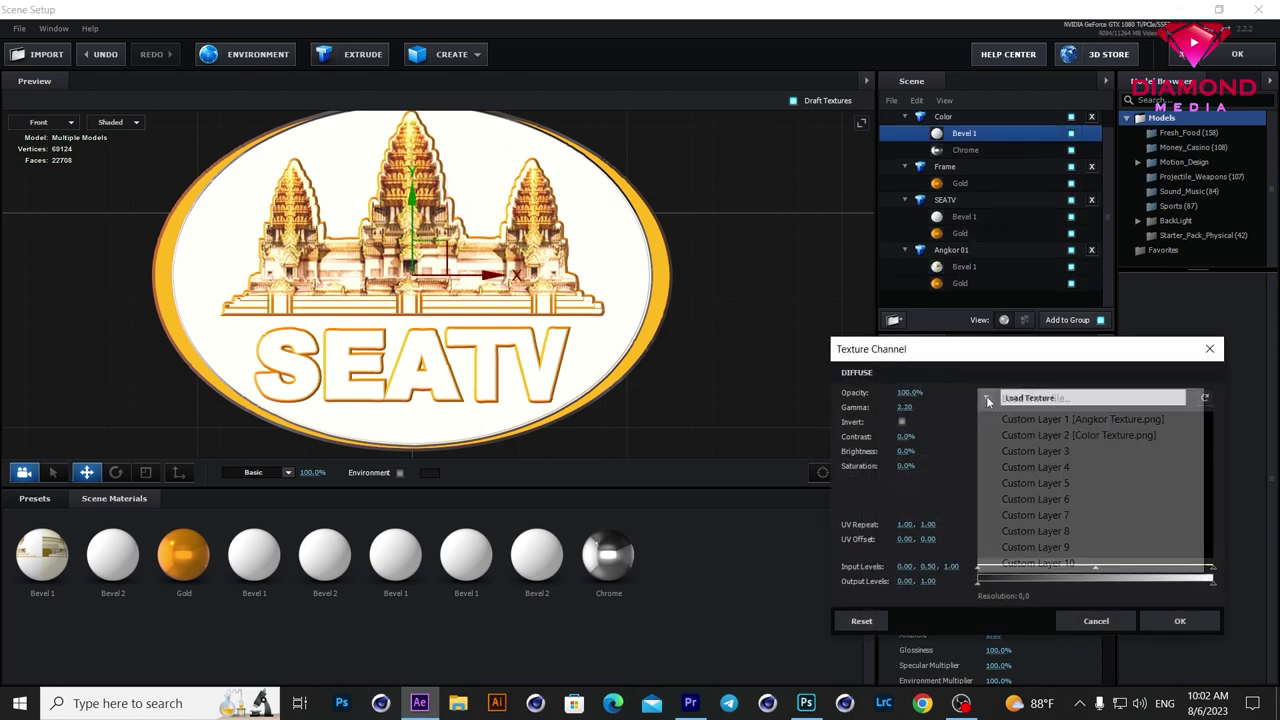
pyautogui.click(1060, 437)
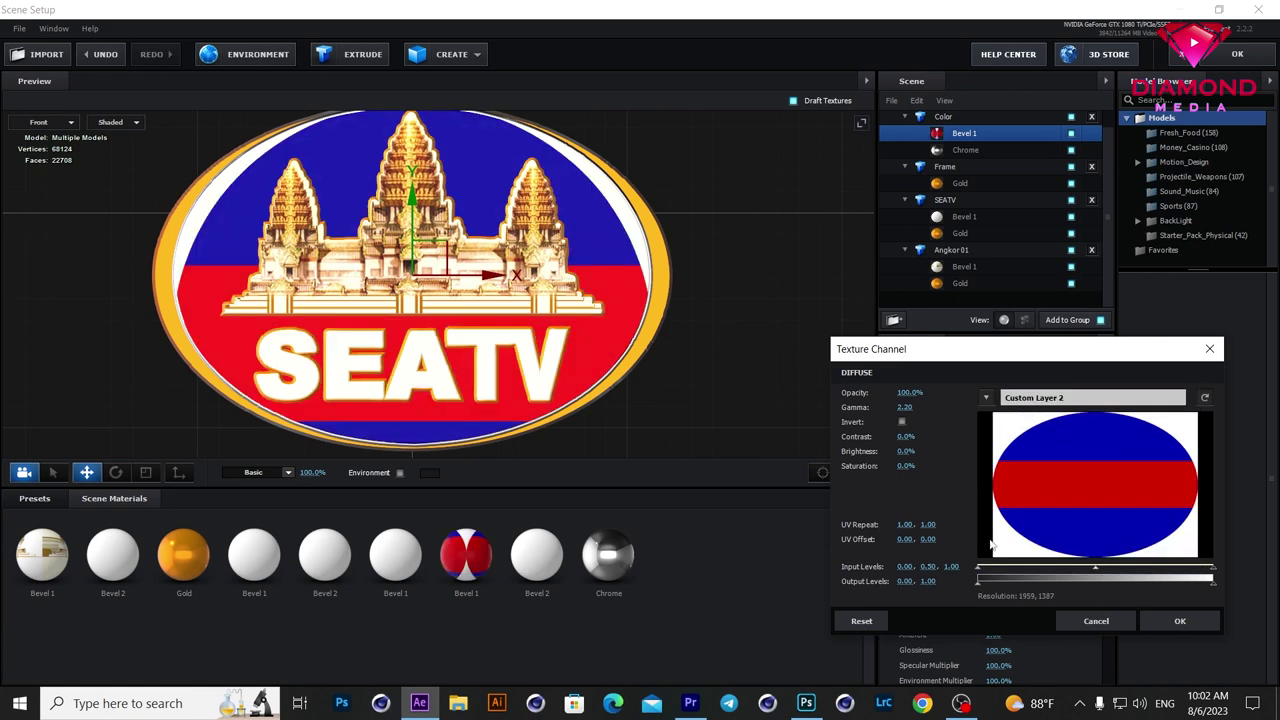
pyautogui.moveTo(930, 524); pyautogui.dragTo(951, 518)
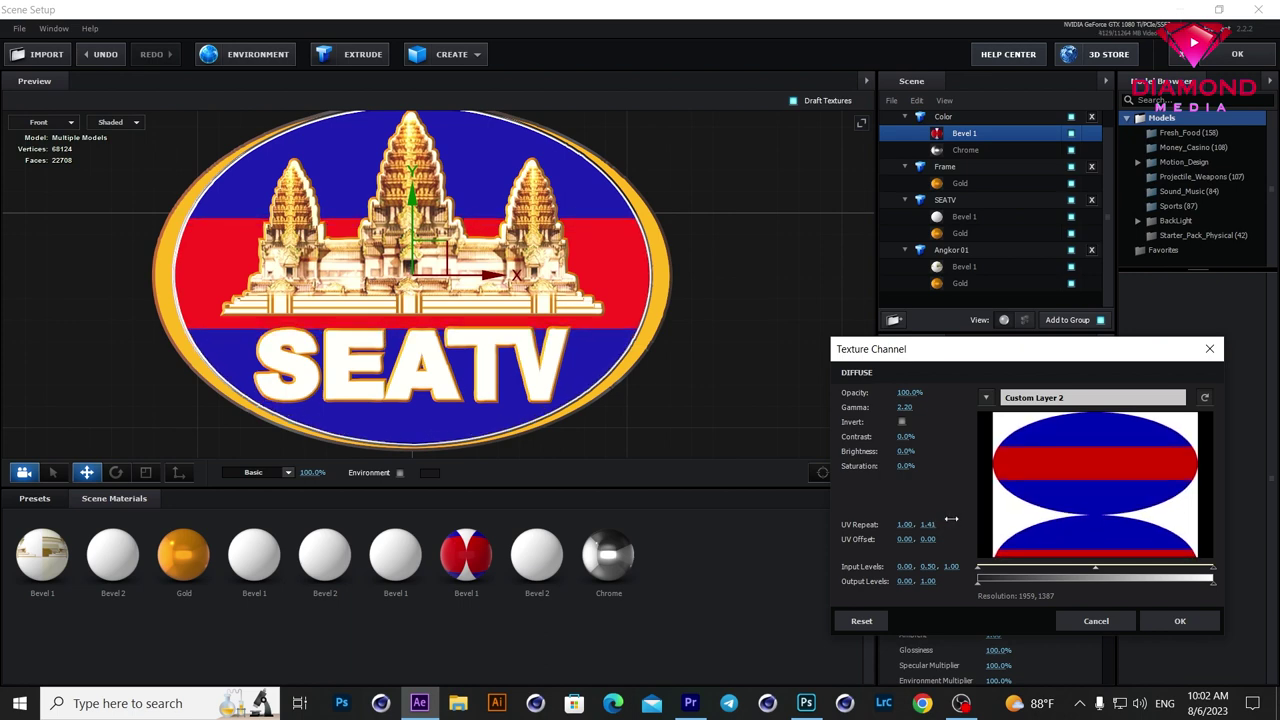
pyautogui.moveTo(951, 518); pyautogui.dragTo(951, 521)
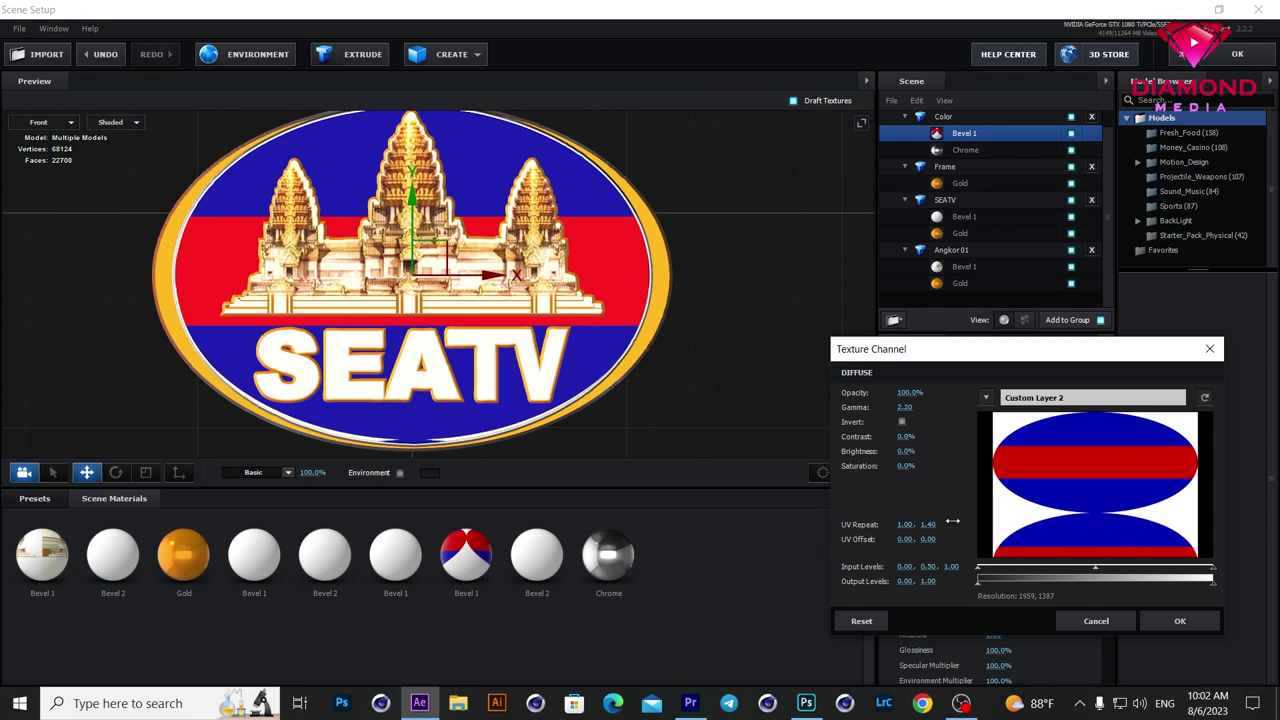
pyautogui.click(1182, 621)
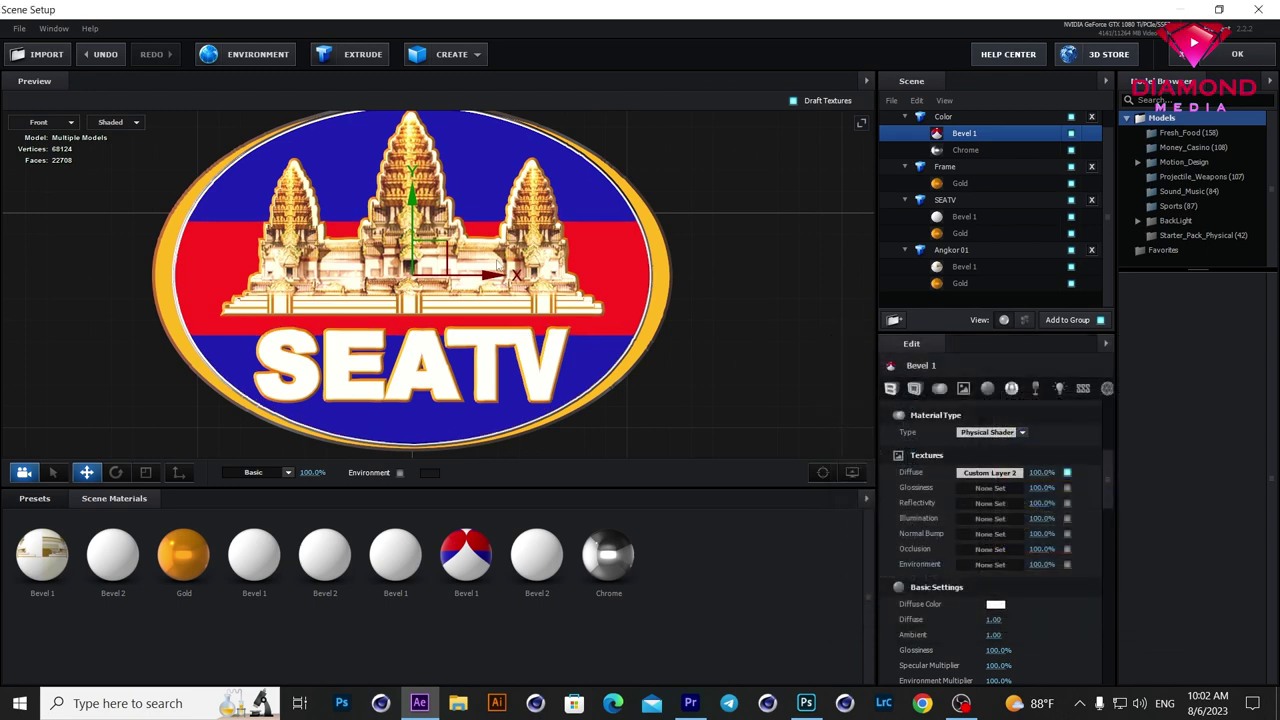
# Step: Switch the preview to Perspective view and duplicate the Angkor 01 model
pyautogui.click(40, 122)
pyautogui.click(38, 126)
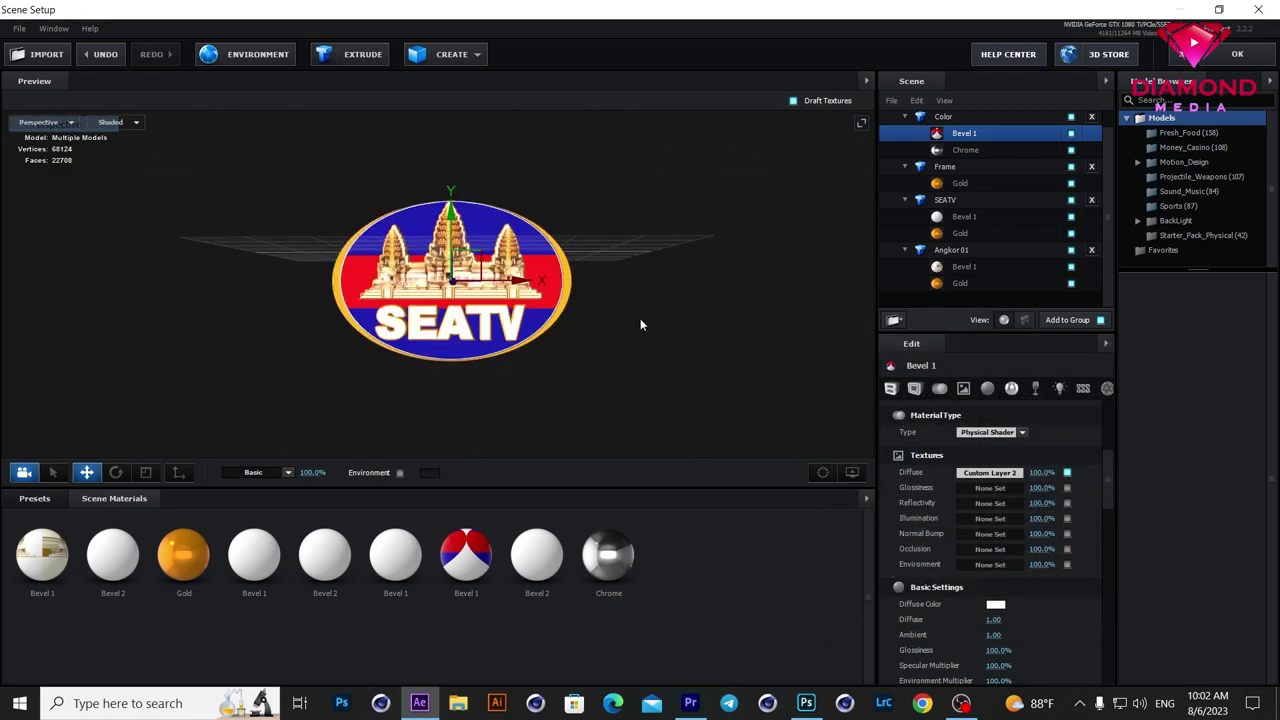
pyautogui.moveTo(609, 331)
pyautogui.mouseDown()
pyautogui.moveTo(710, 343)
pyautogui.moveTo(539, 334)
pyautogui.moveTo(717, 318)
pyautogui.mouseUp()
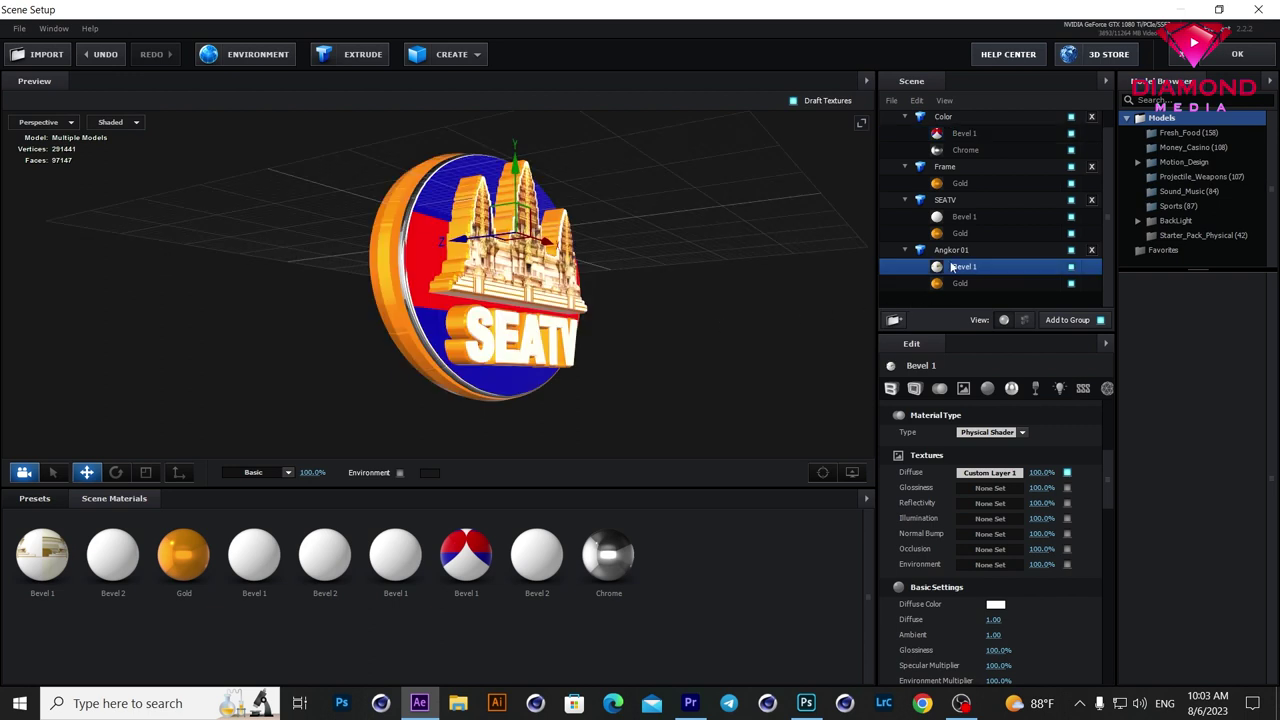
pyautogui.scroll(1, 970, 227)
pyautogui.scroll(-1, 970, 222)
pyautogui.rightClick(947, 251)
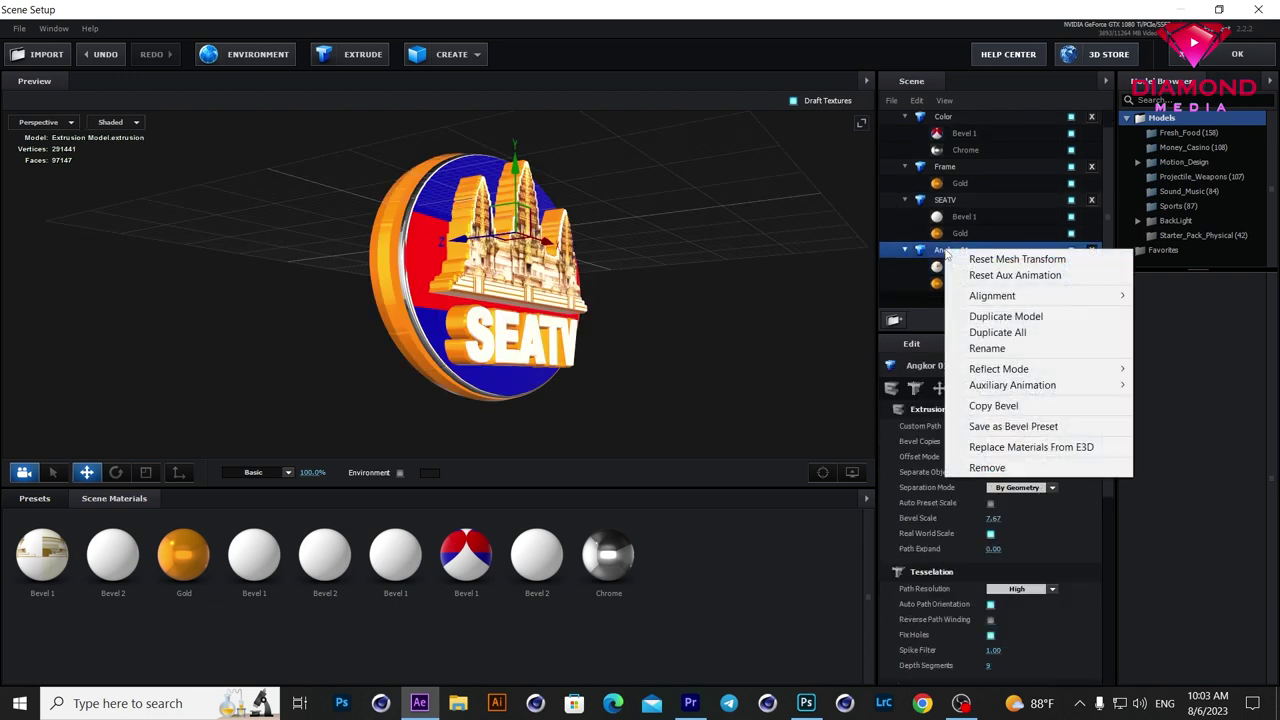
pyautogui.click(1028, 318)
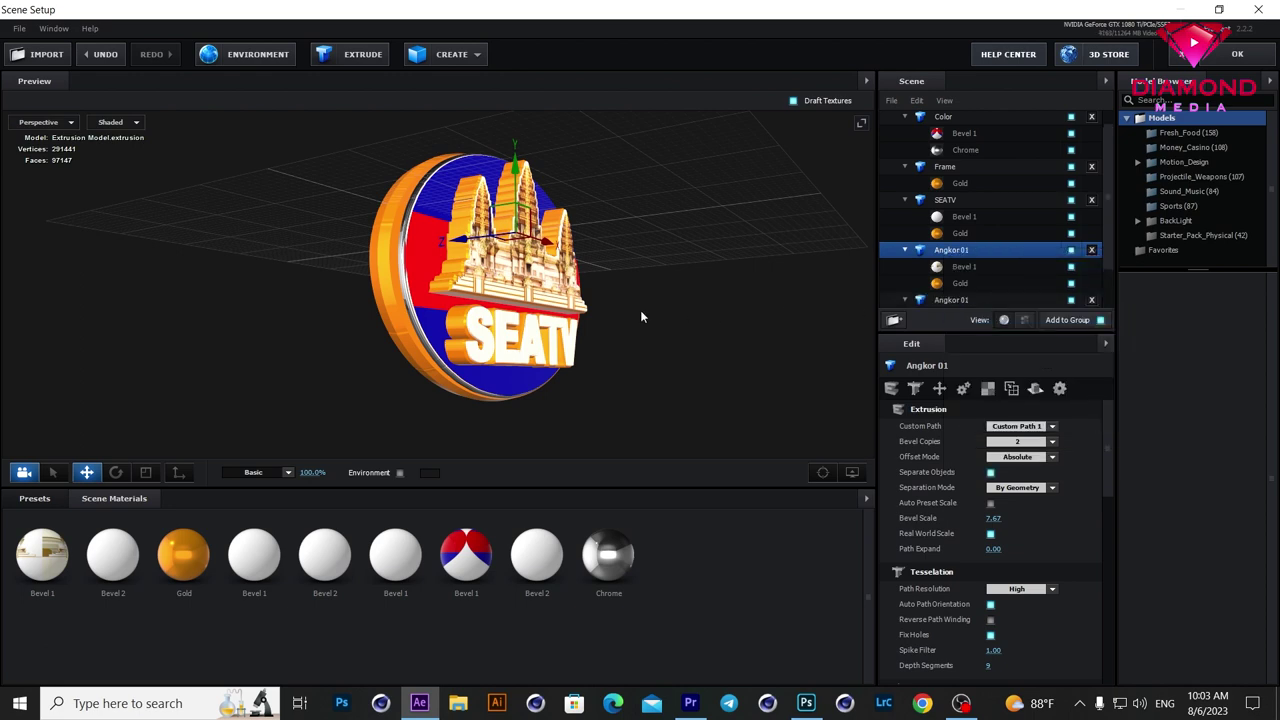
# Step: Slide the duplicate temple behind the coin and set its Orientation Y to 180°
pyautogui.moveTo(698, 311); pyautogui.dragTo(729, 314)
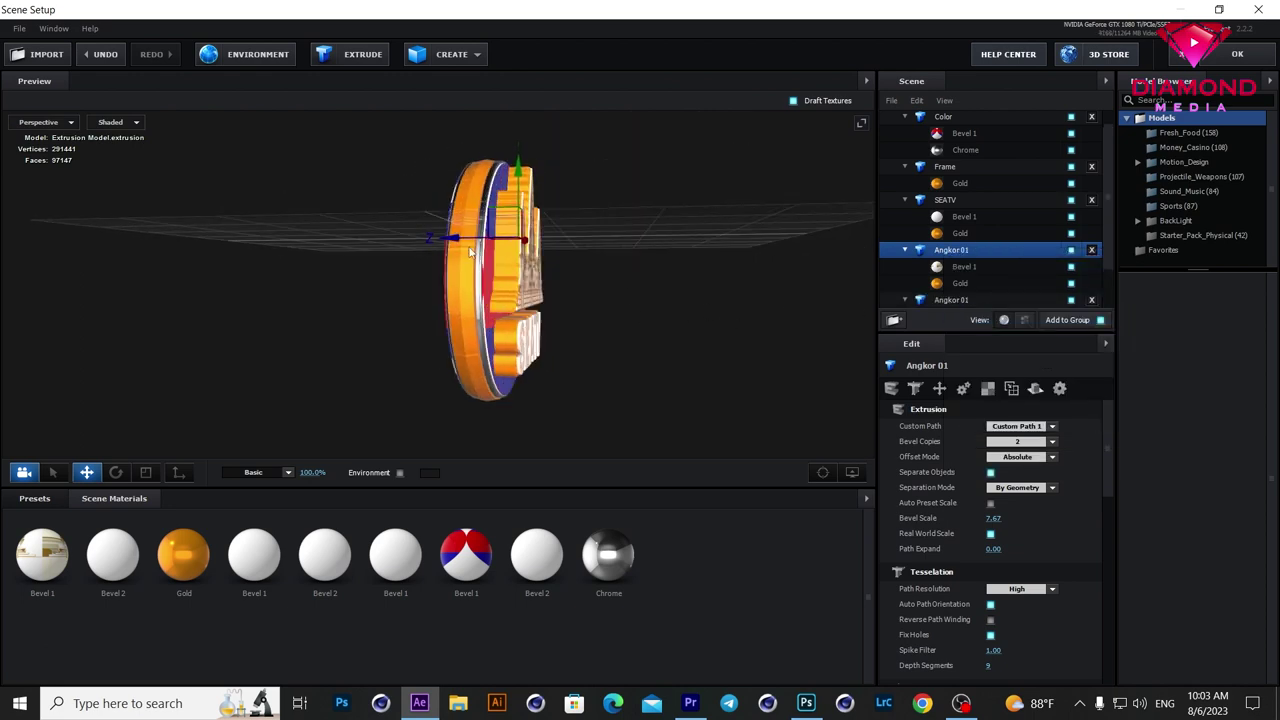
pyautogui.moveTo(463, 240); pyautogui.dragTo(400, 240)
pyautogui.moveTo(663, 278); pyautogui.dragTo(448, 285)
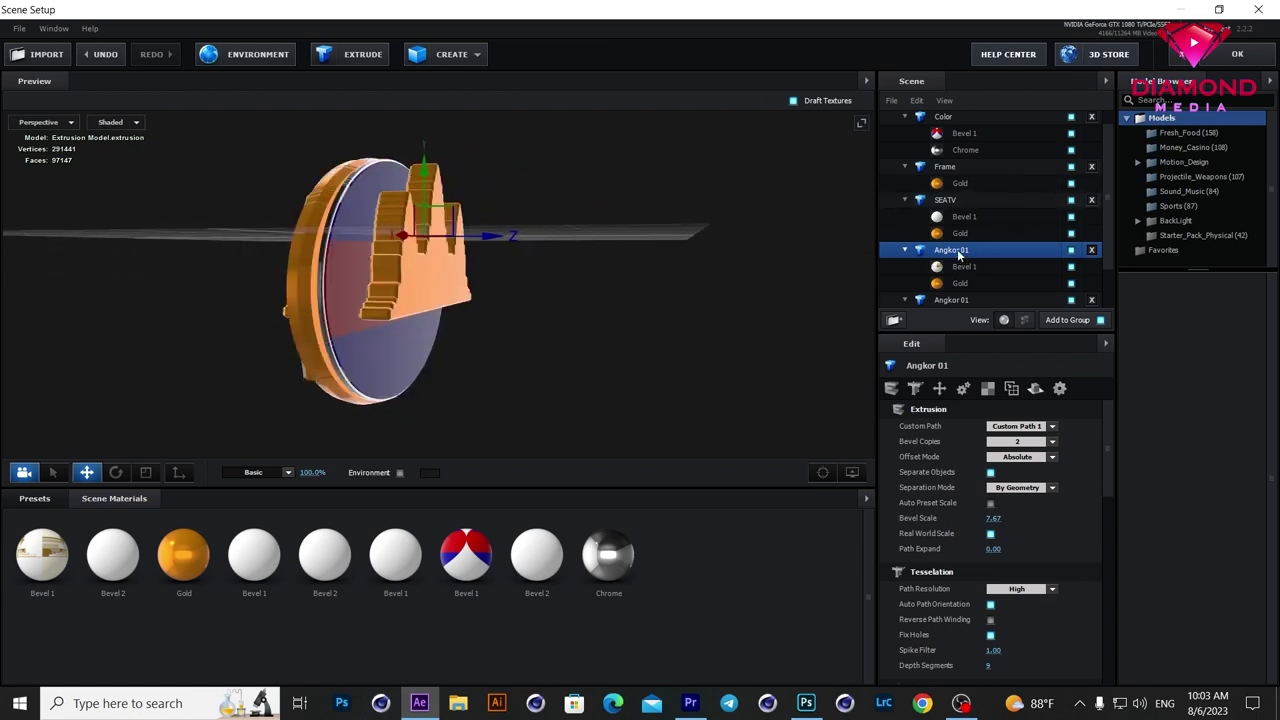
pyautogui.moveTo(1110, 442); pyautogui.dragTo(1115, 501)
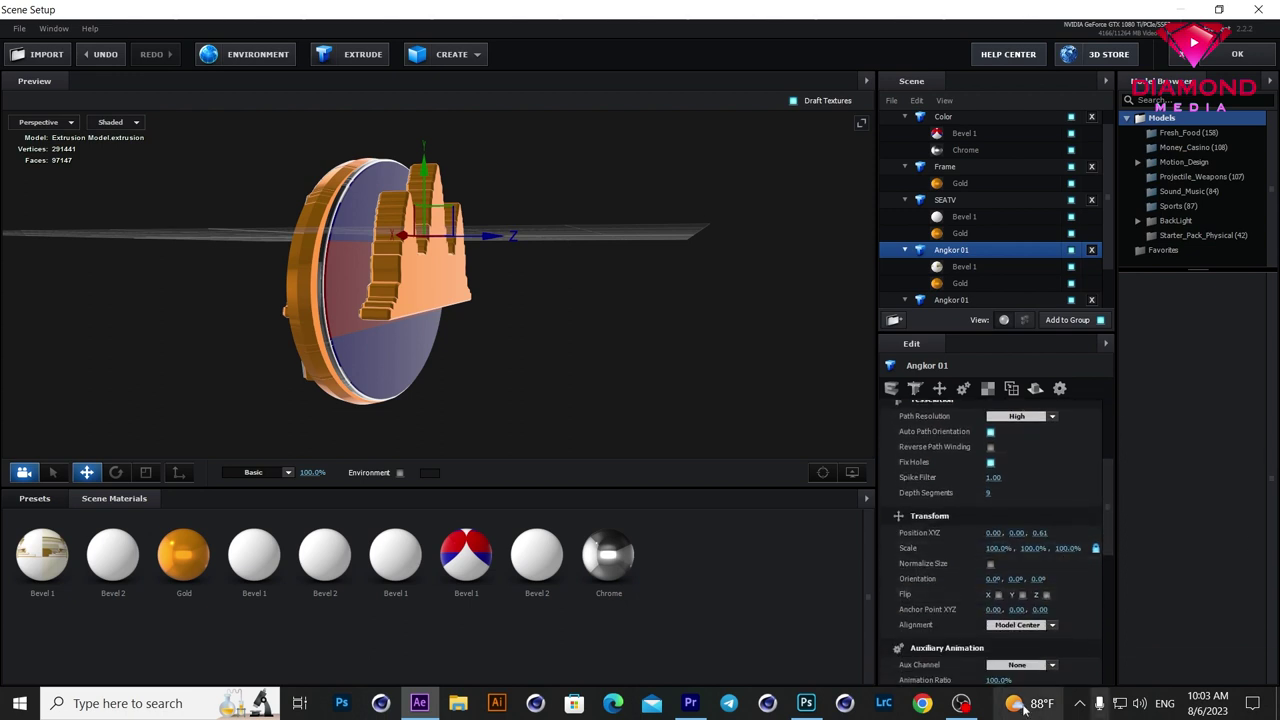
pyautogui.moveTo(1016, 579); pyautogui.dragTo(1037, 594)
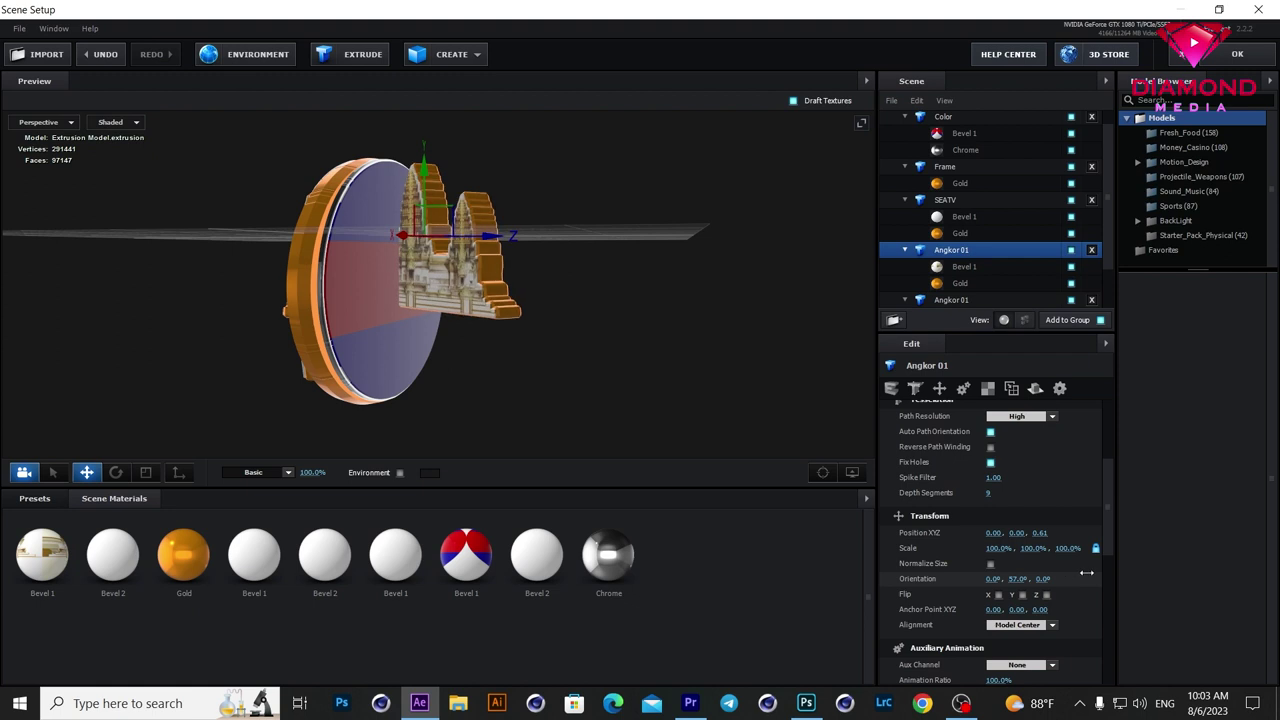
pyautogui.moveTo(1020, 579); pyautogui.dragTo(1016, 580)
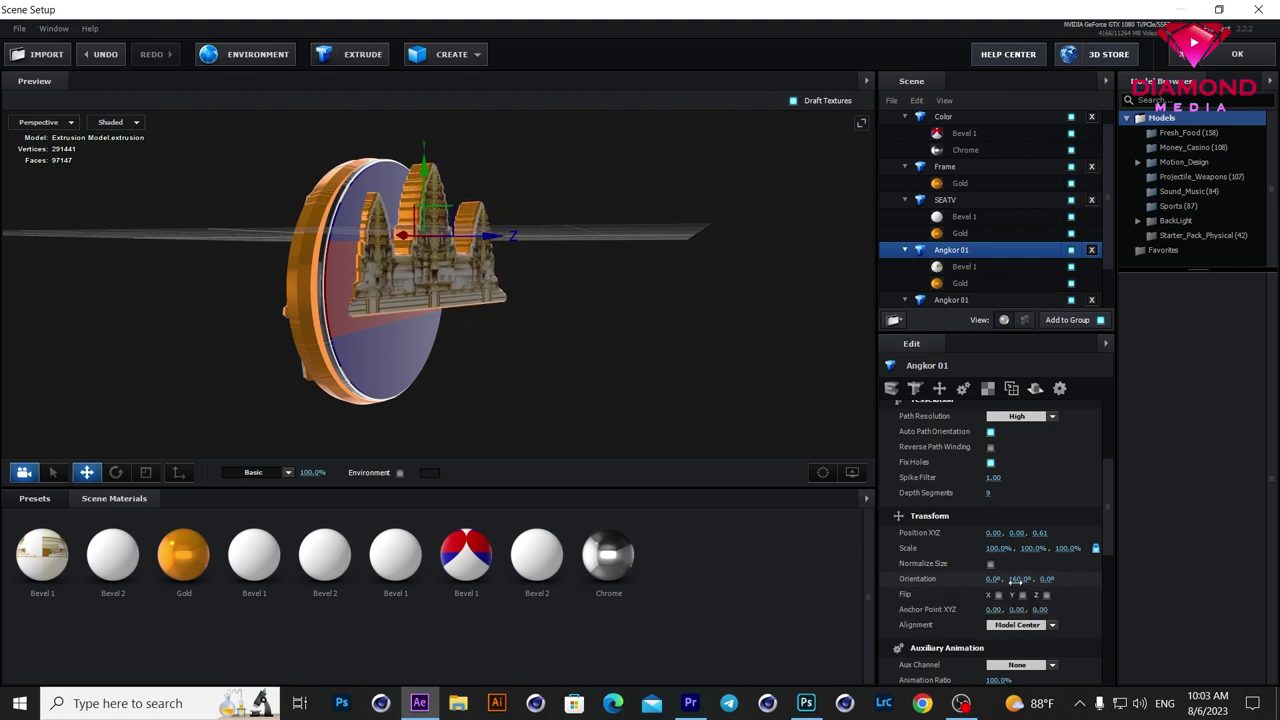
pyautogui.moveTo(1016, 579); pyautogui.dragTo(1015, 579)
pyautogui.click(1015, 579)
pyautogui.write('180')
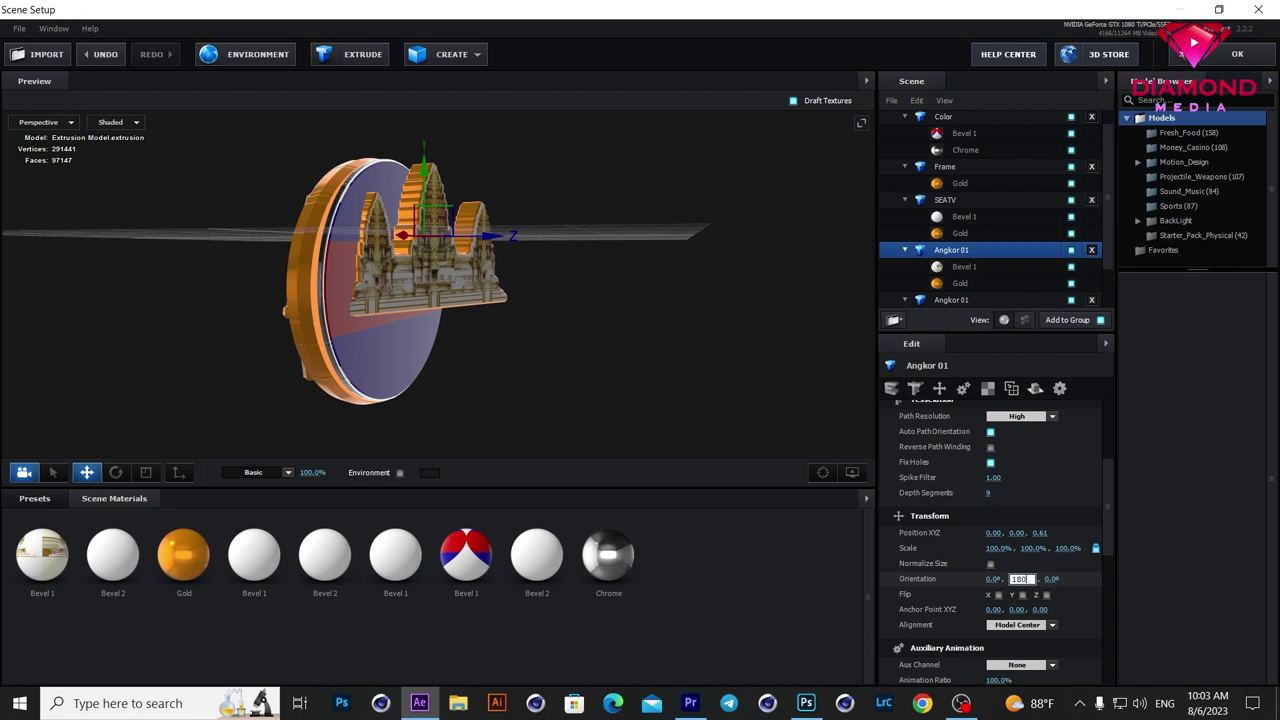
pyautogui.press('Return')
# Step: Push the flipped temple against the coin's back at Position Z 0.37
pyautogui.moveTo(588, 340); pyautogui.dragTo(615, 344)
pyautogui.moveTo(514, 244); pyautogui.dragTo(500, 241)
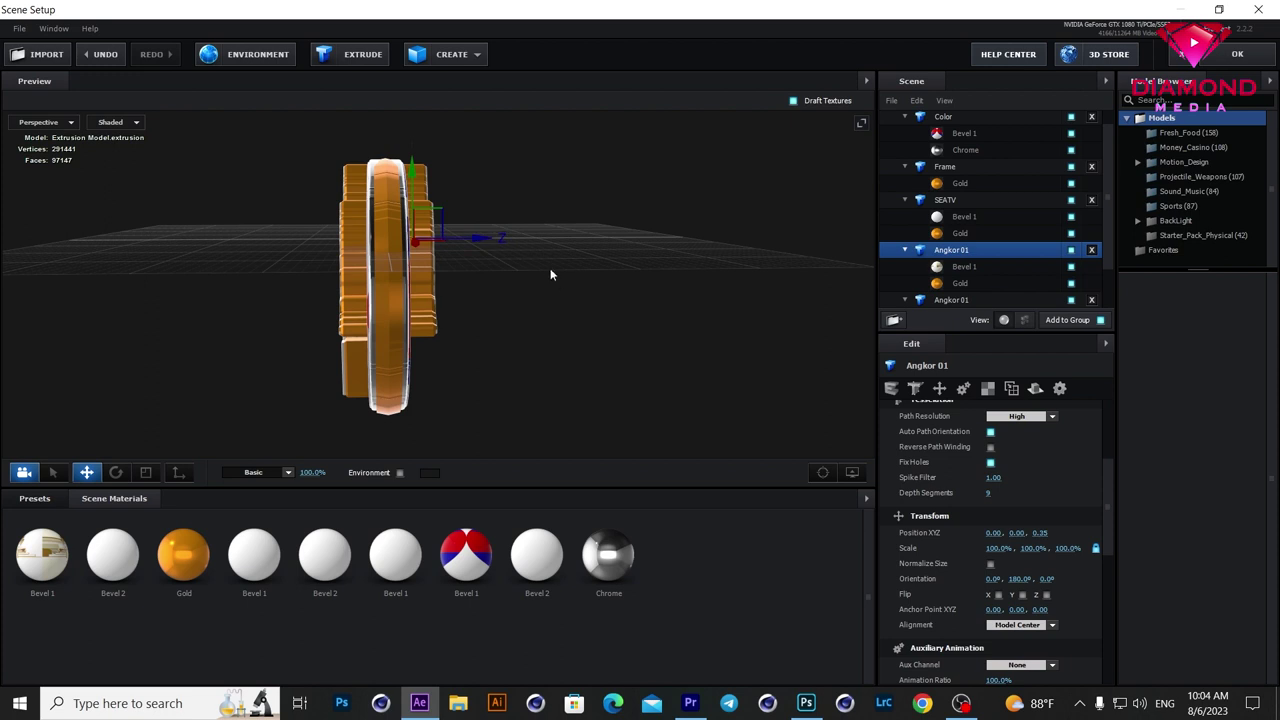
pyautogui.moveTo(541, 283)
pyautogui.mouseDown()
pyautogui.moveTo(484, 259)
pyautogui.moveTo(481, 240)
pyautogui.moveTo(493, 308)
pyautogui.moveTo(691, 318)
pyautogui.moveTo(514, 320)
pyautogui.moveTo(481, 292)
pyautogui.moveTo(543, 283)
pyautogui.moveTo(660, 297)
pyautogui.mouseUp()
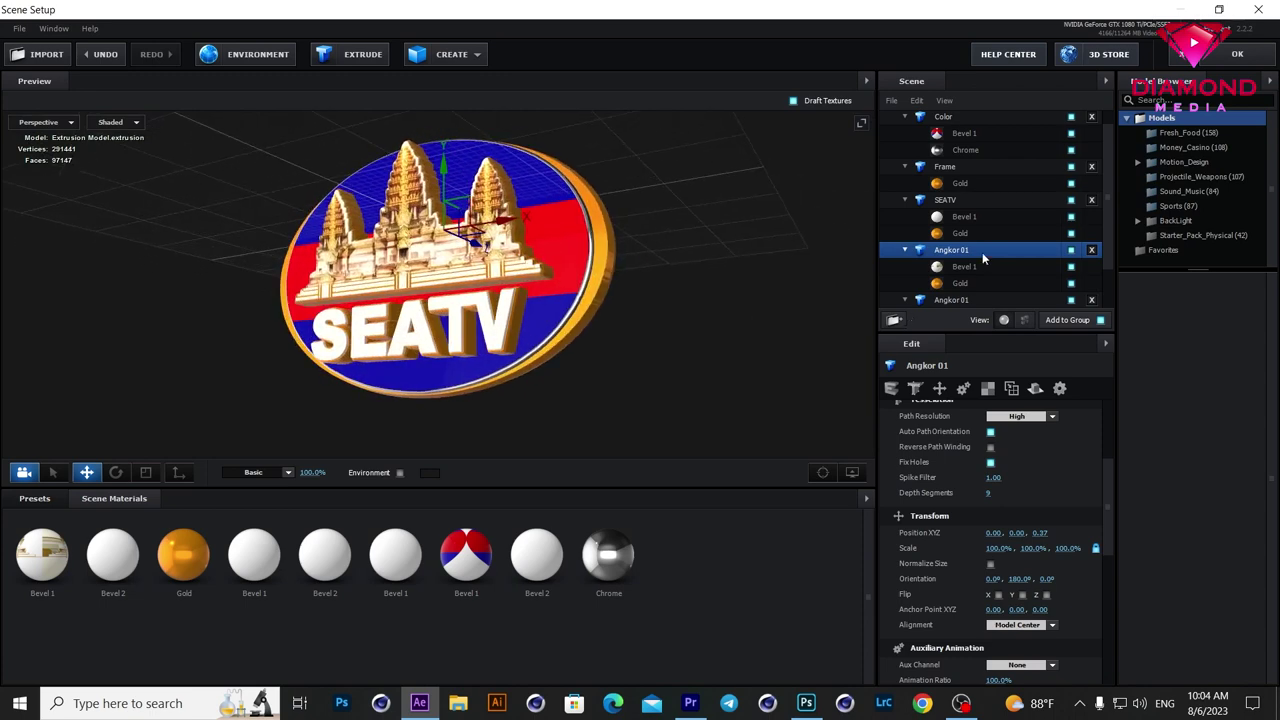
pyautogui.scroll(-2, 975, 245)
# Step: Duplicate the SEATV text model and set its Orientation Y to 180°
pyautogui.click(952, 155)
pyautogui.rightClick(952, 155)
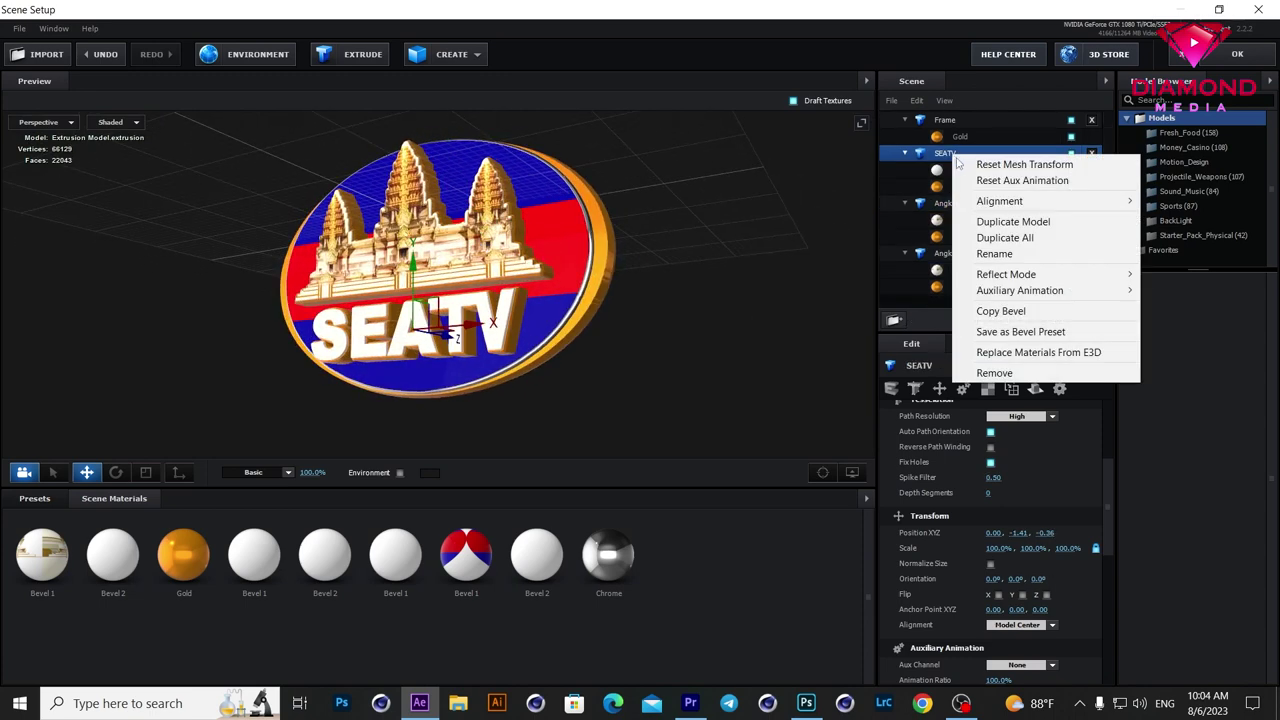
pyautogui.click(1013, 222)
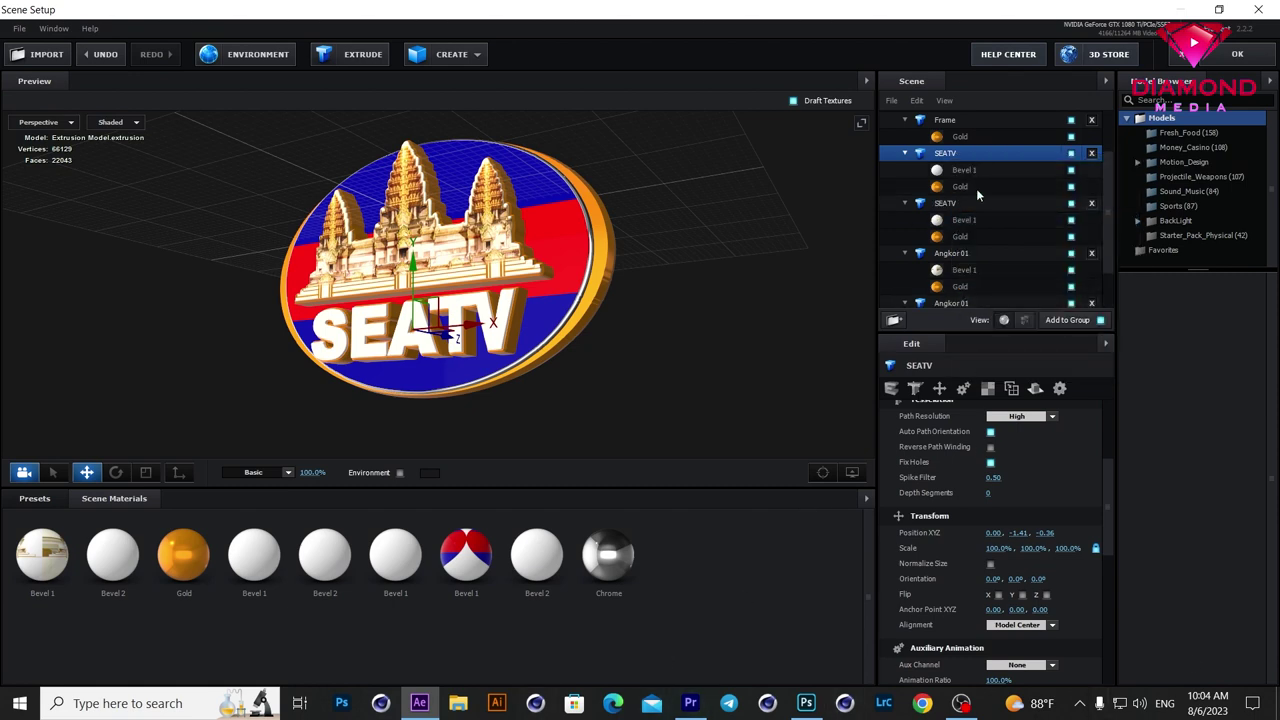
pyautogui.moveTo(482, 347)
pyautogui.mouseDown()
pyautogui.moveTo(577, 375)
pyautogui.moveTo(599, 401)
pyautogui.mouseUp()
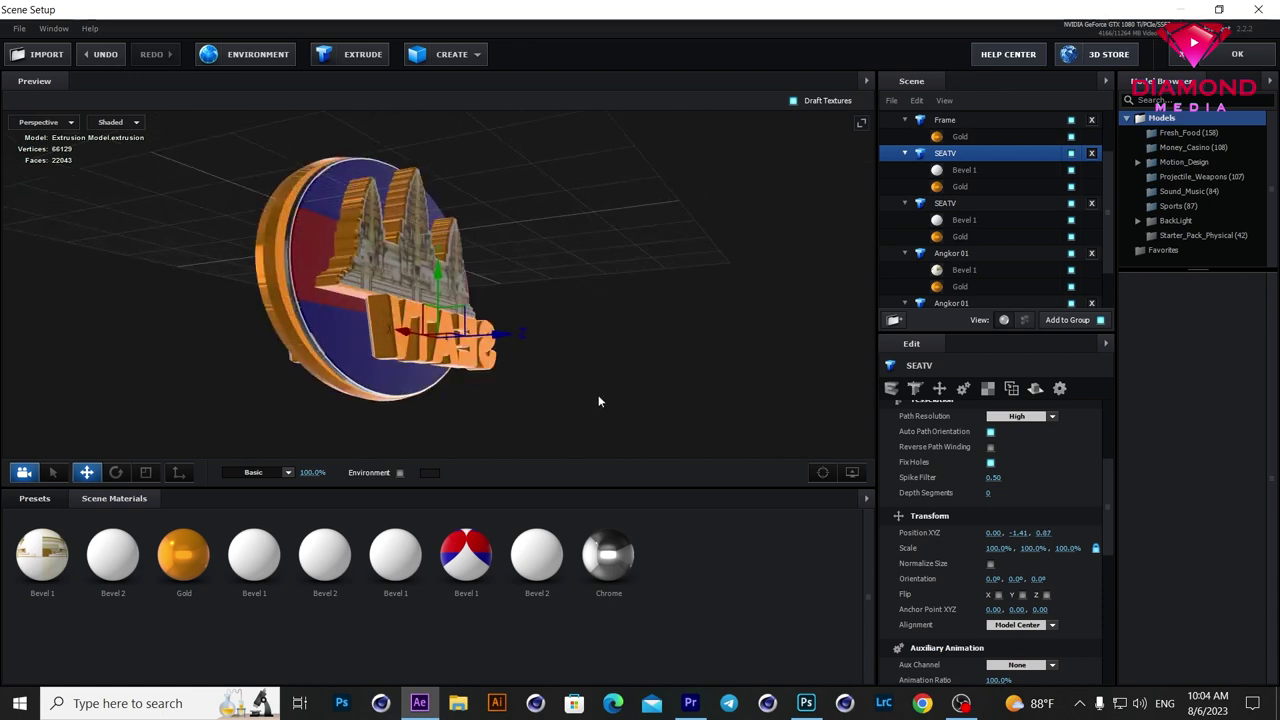
pyautogui.click(1018, 578)
pyautogui.write('180')
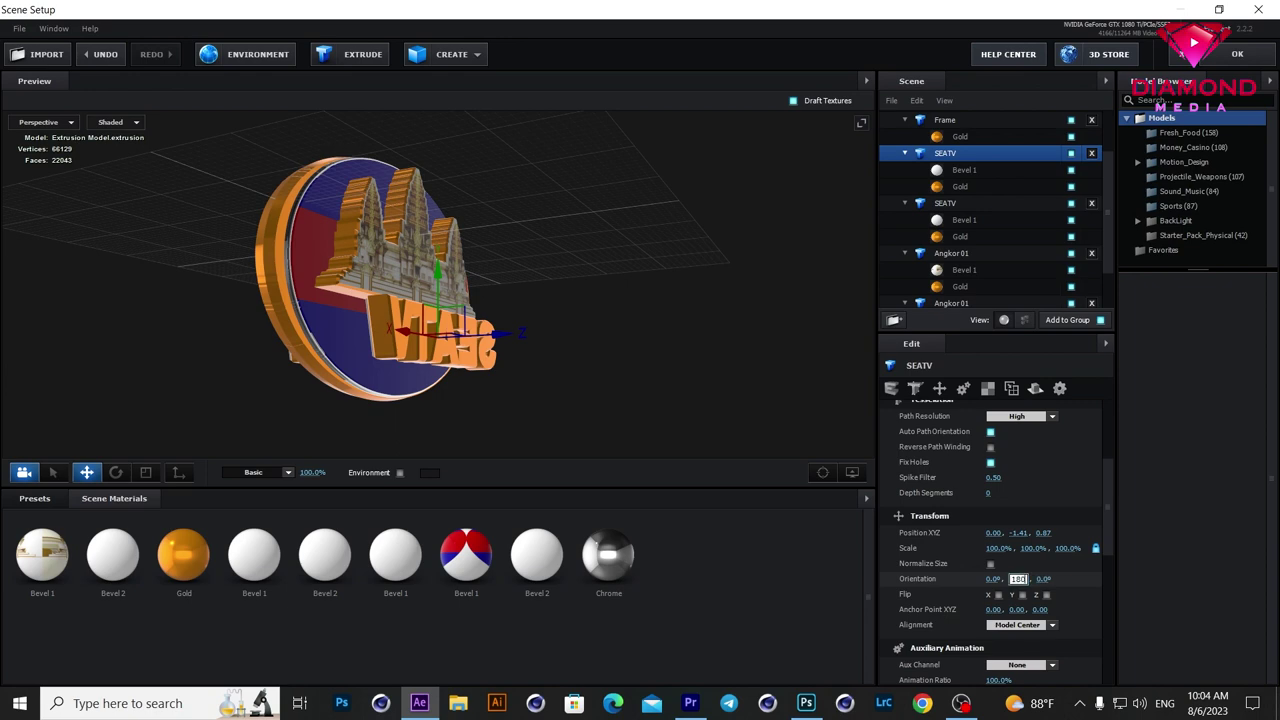
pyautogui.press('Return')
# Step: Slide the flipped SEATV text against the coin's back at Position Z 0.36
pyautogui.moveTo(668, 316)
pyautogui.mouseDown()
pyautogui.moveTo(700, 317)
pyautogui.moveTo(584, 360)
pyautogui.mouseUp()
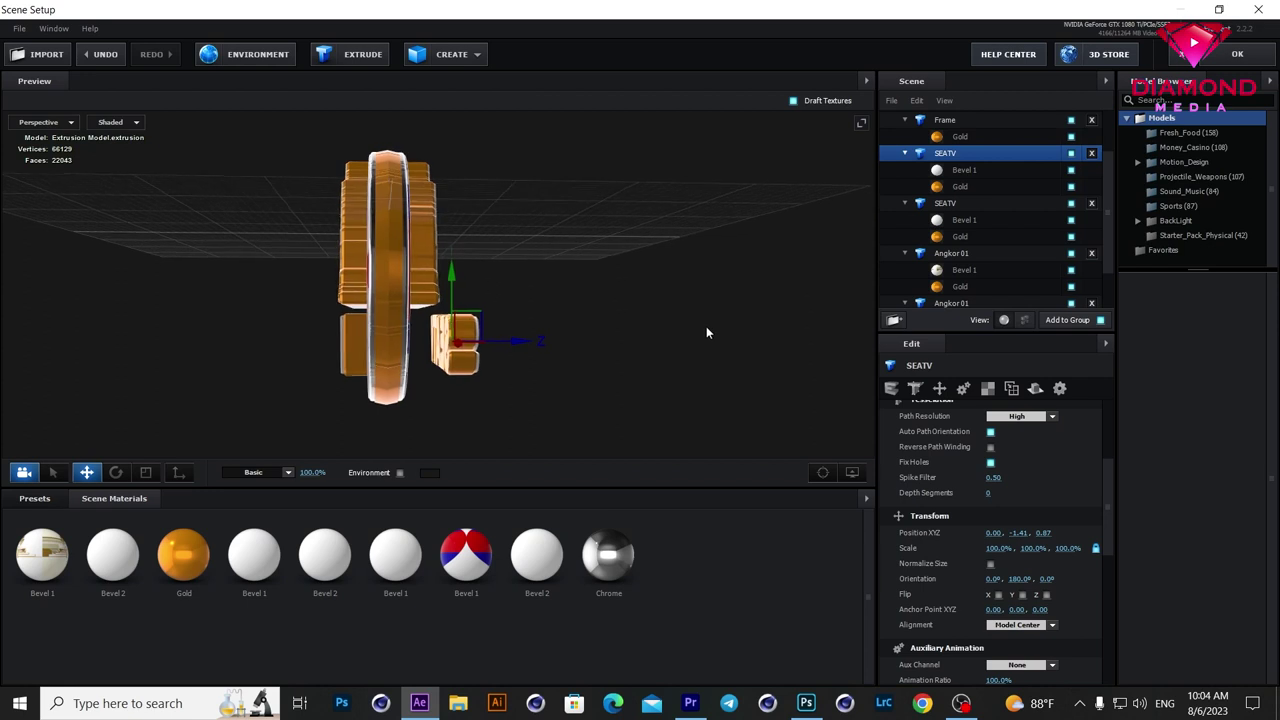
pyautogui.moveTo(522, 342); pyautogui.dragTo(481, 345)
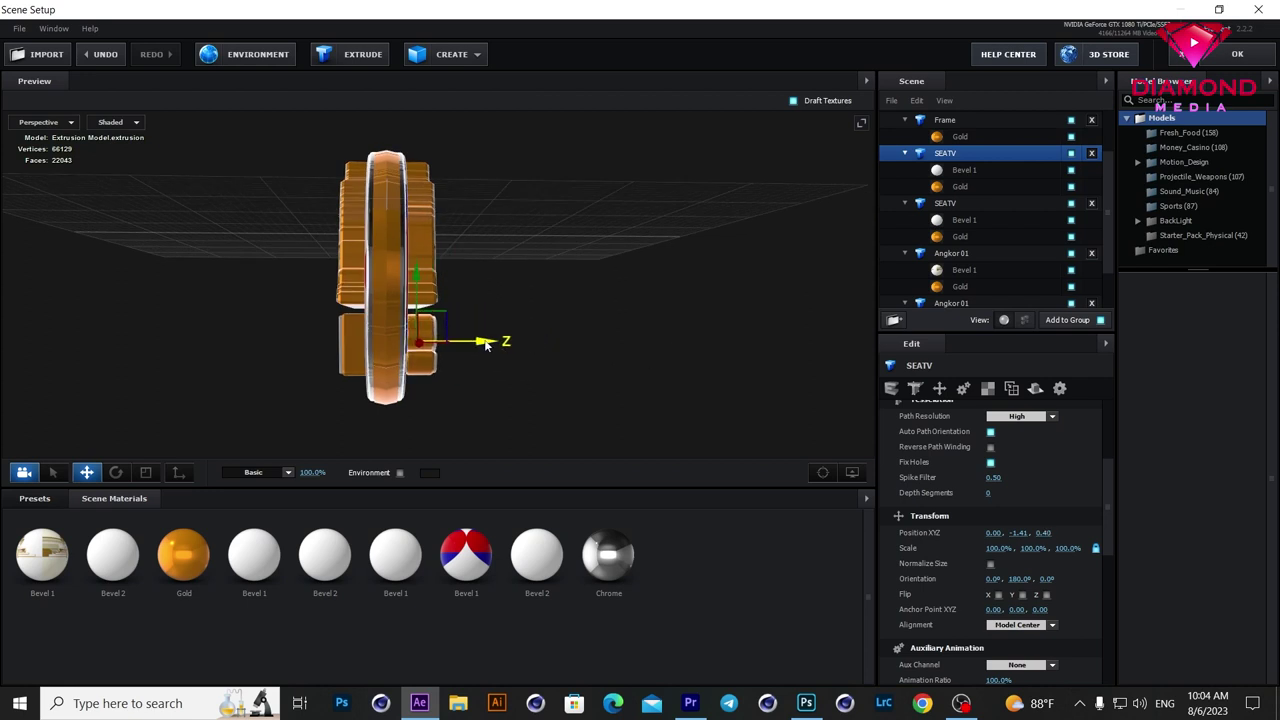
pyautogui.moveTo(581, 325); pyautogui.dragTo(584, 331)
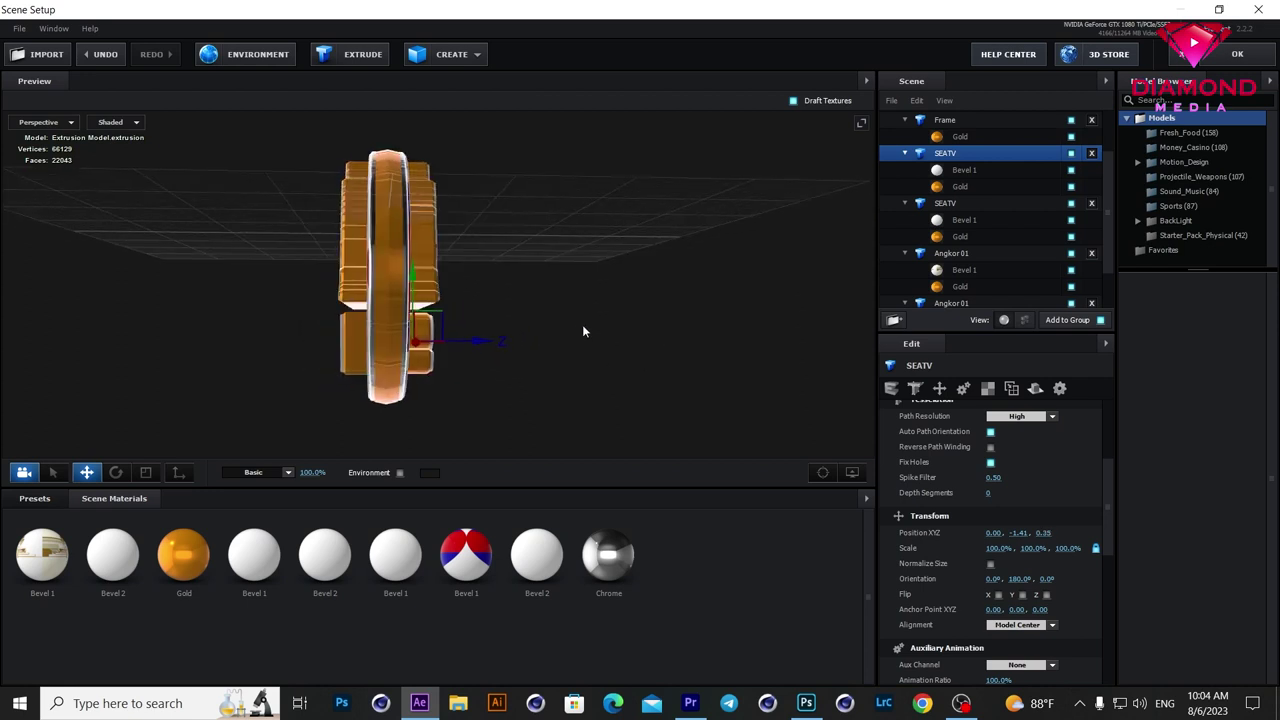
pyautogui.moveTo(499, 343); pyautogui.dragTo(485, 344)
pyautogui.moveTo(571, 374); pyautogui.dragTo(665, 370)
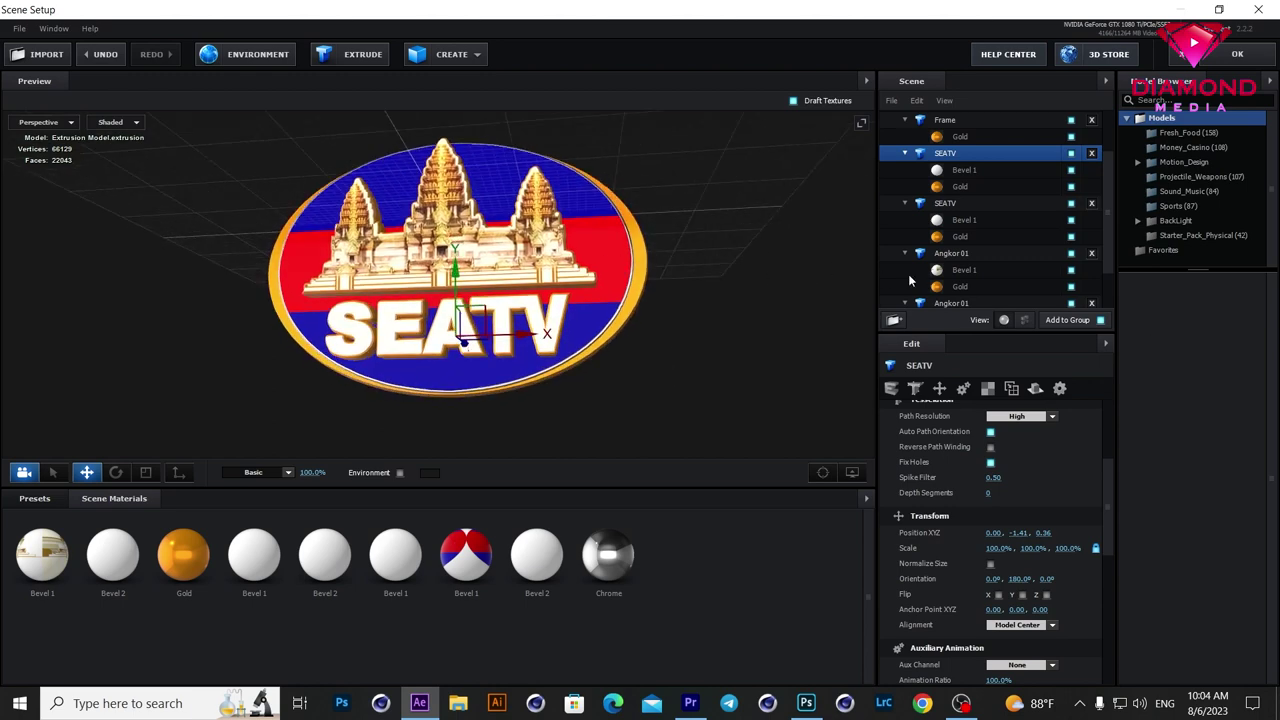
pyautogui.scroll(1, 951, 150)
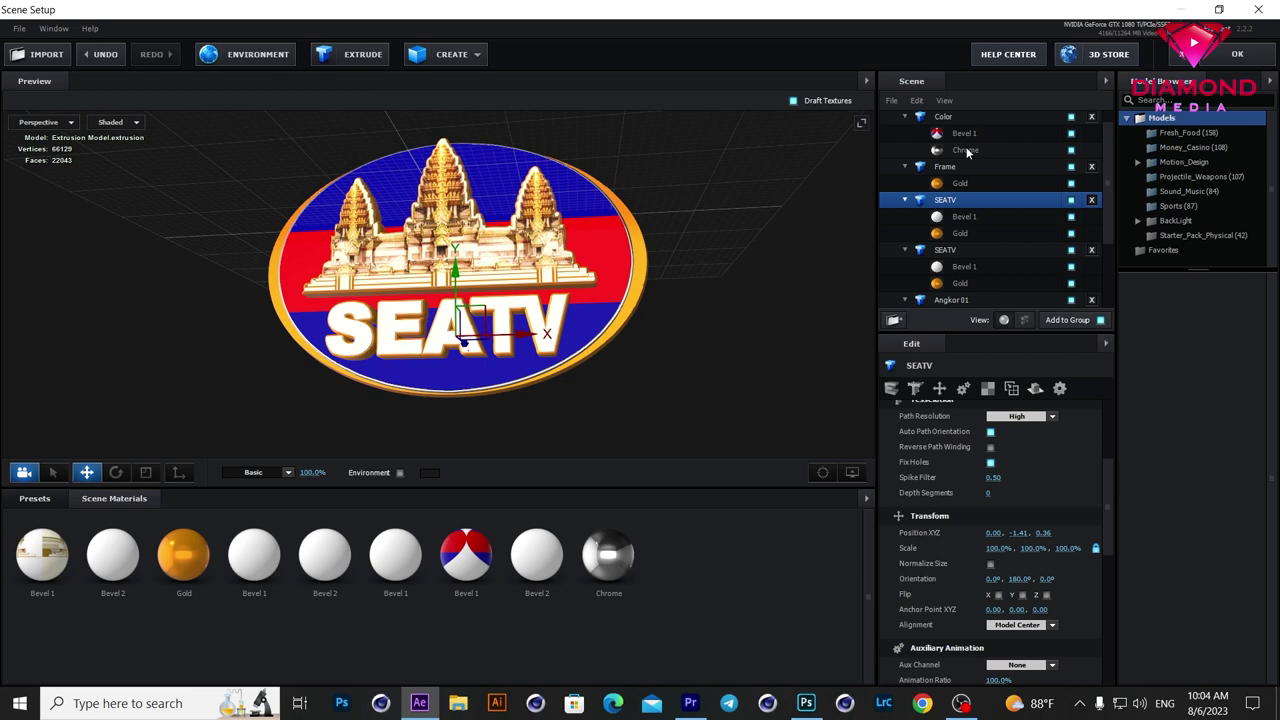
# Step: Set the Color model's reflect mode to Mirror Surface
pyautogui.click(952, 118)
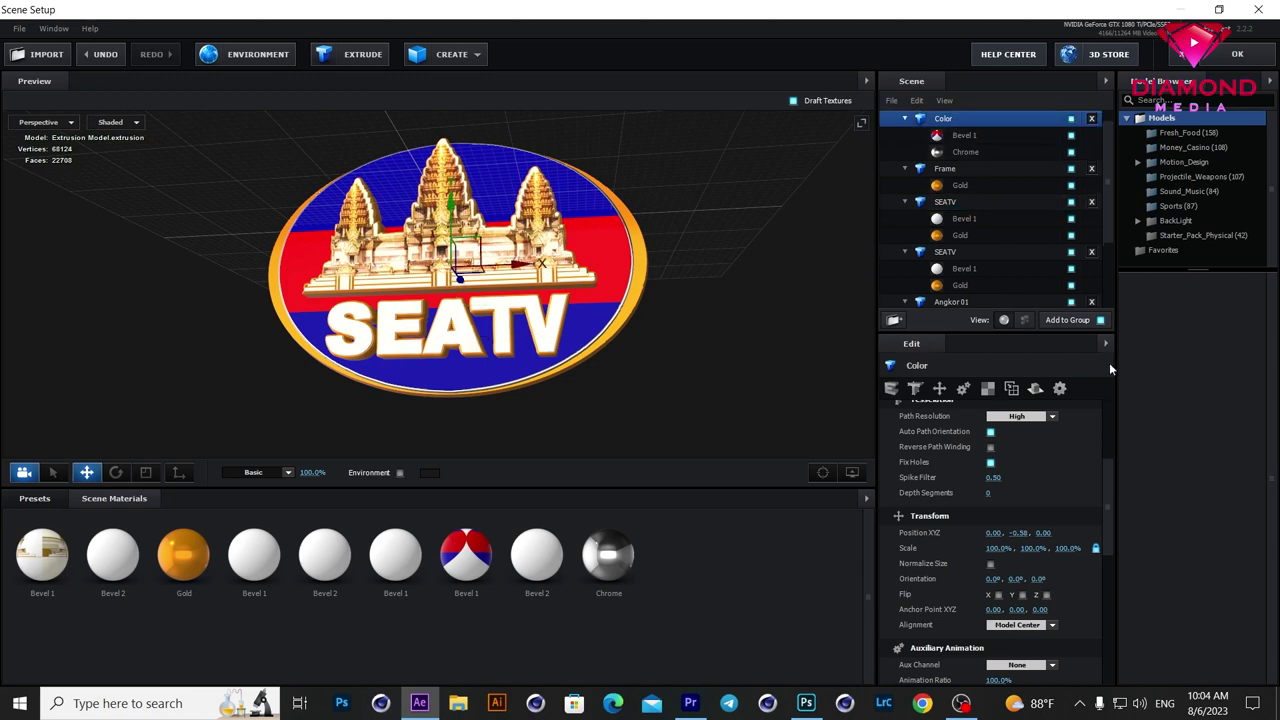
pyautogui.click(1036, 390)
pyautogui.click(1050, 426)
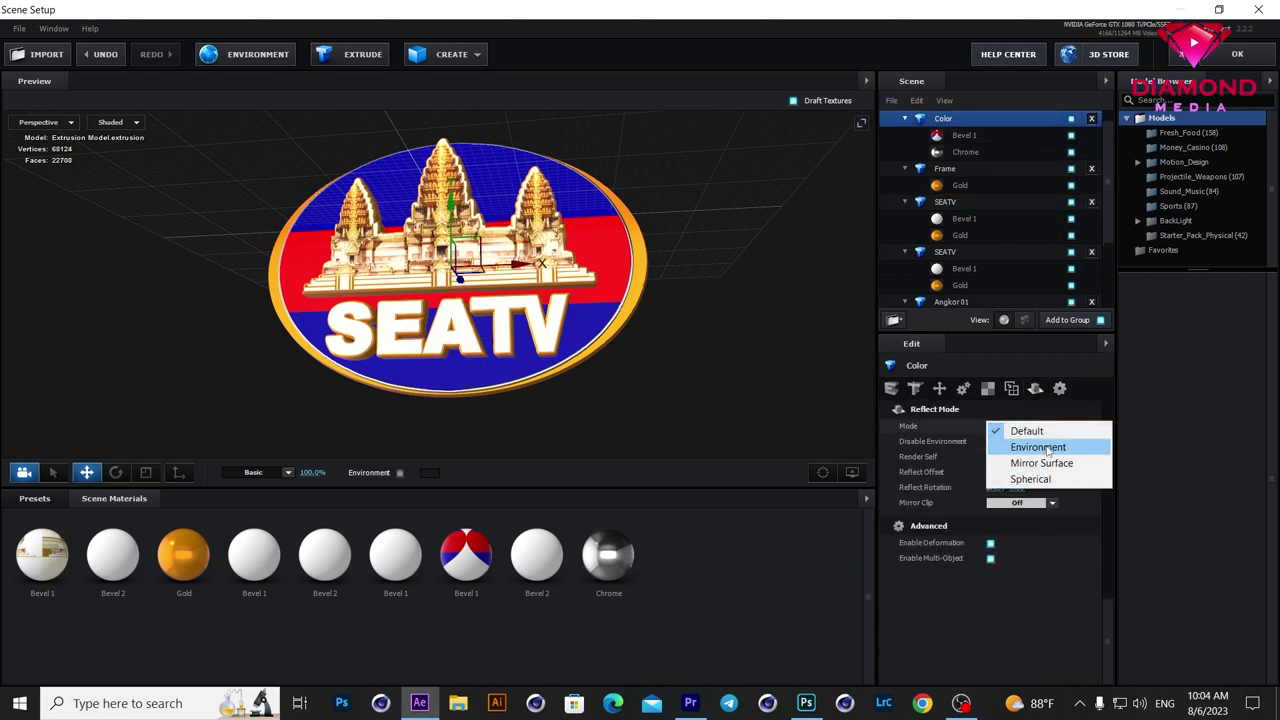
pyautogui.click(1032, 463)
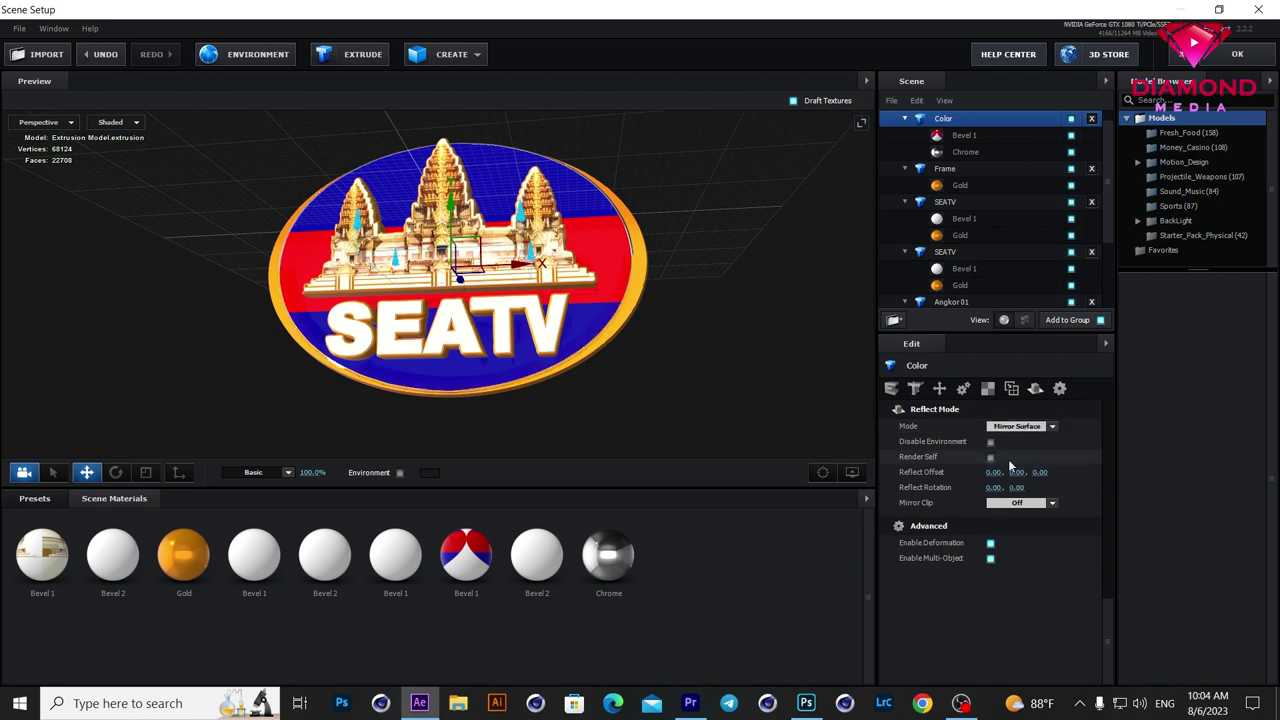
pyautogui.moveTo(686, 332)
pyautogui.mouseDown()
pyautogui.moveTo(650, 370)
pyautogui.moveTo(653, 355)
pyautogui.mouseUp()
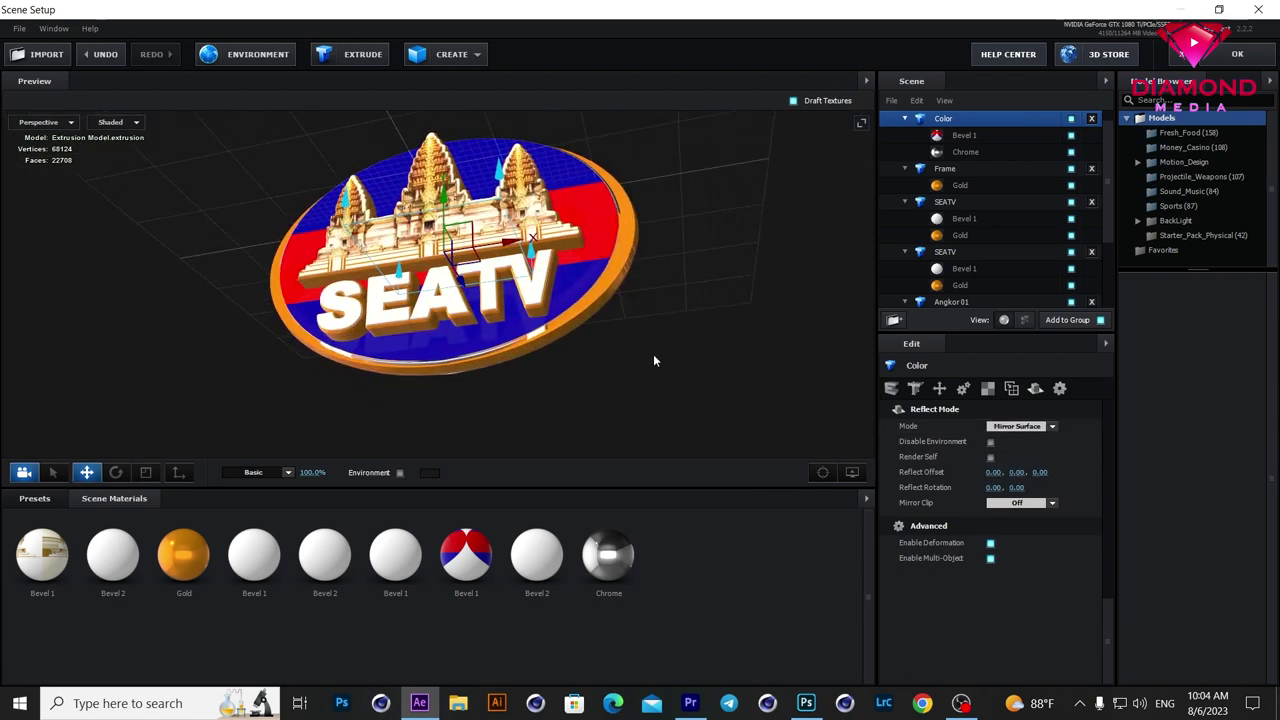
# Step: Browse to the BackLight_2K environment presets and apply BackLight_2K_40
pyautogui.click(35, 498)
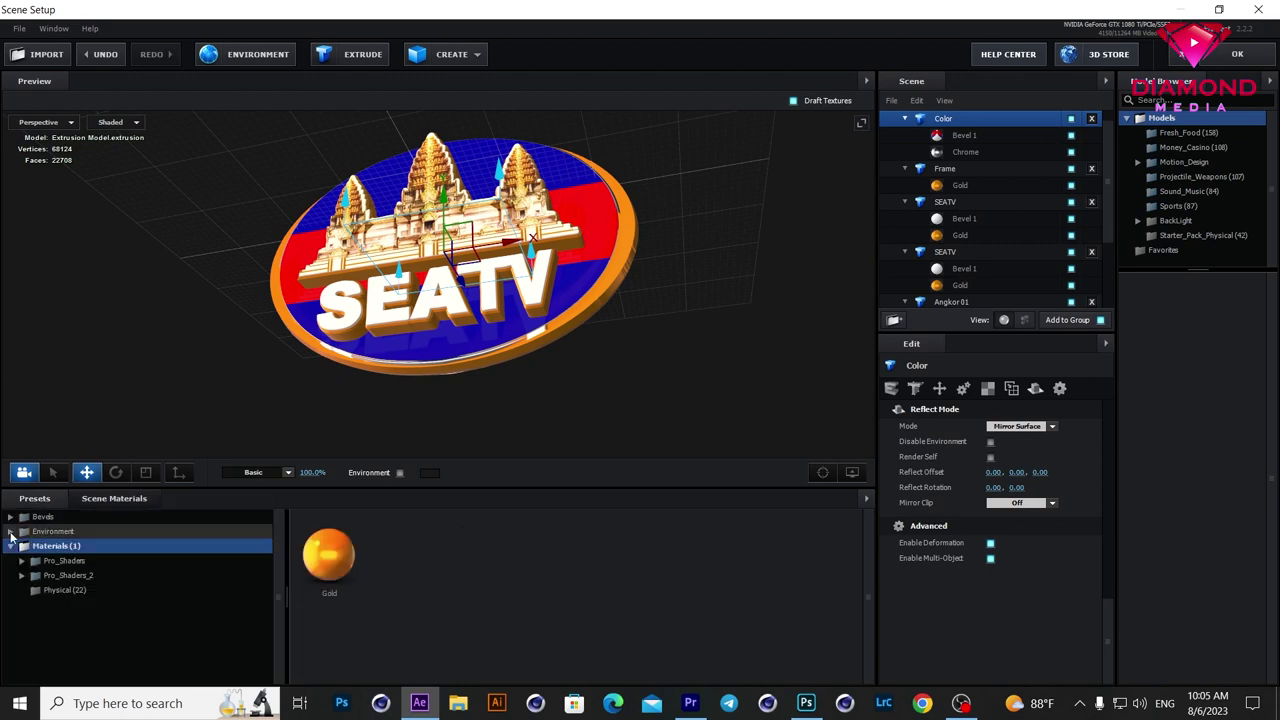
pyautogui.doubleClick(45, 531)
pyautogui.click(90, 546)
pyautogui.doubleClick(90, 546)
pyautogui.click(103, 560)
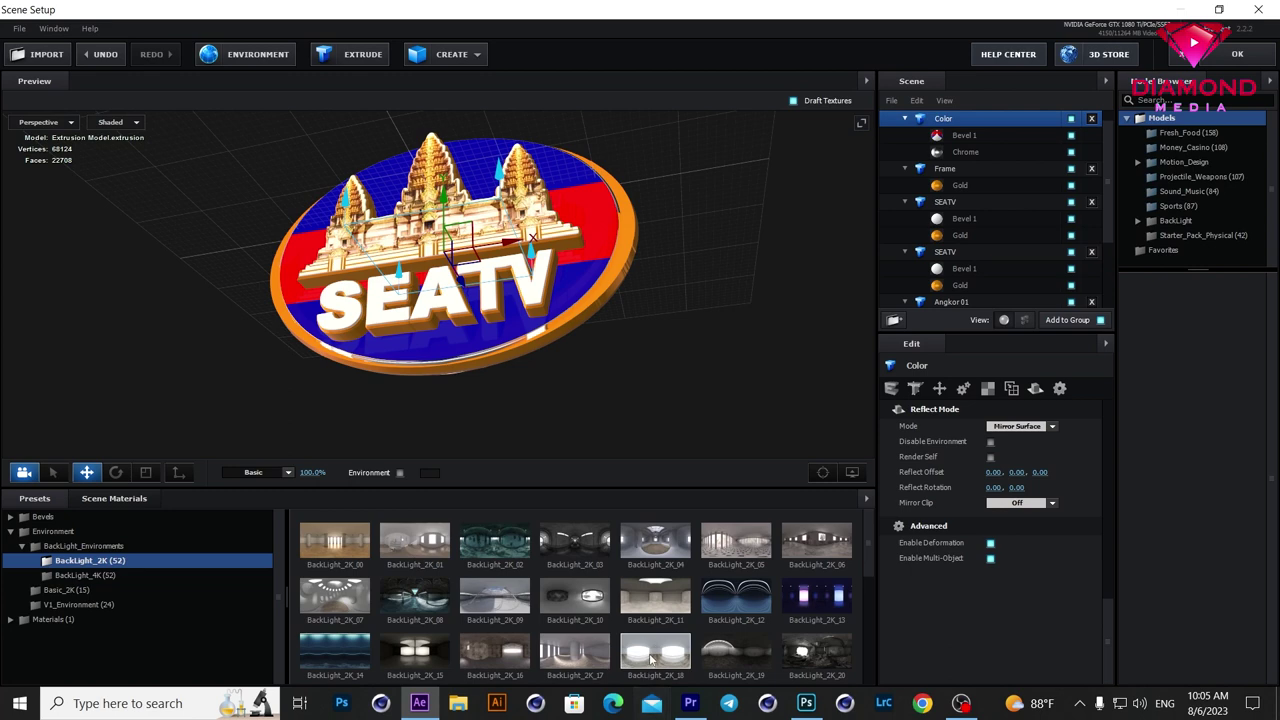
pyautogui.scroll(-3, 757, 651)
pyautogui.click(757, 651)
# Step: Try BackLight_2K_24 and other backlight environments, then orbit back to a front view
pyautogui.scroll(-2, 763, 620)
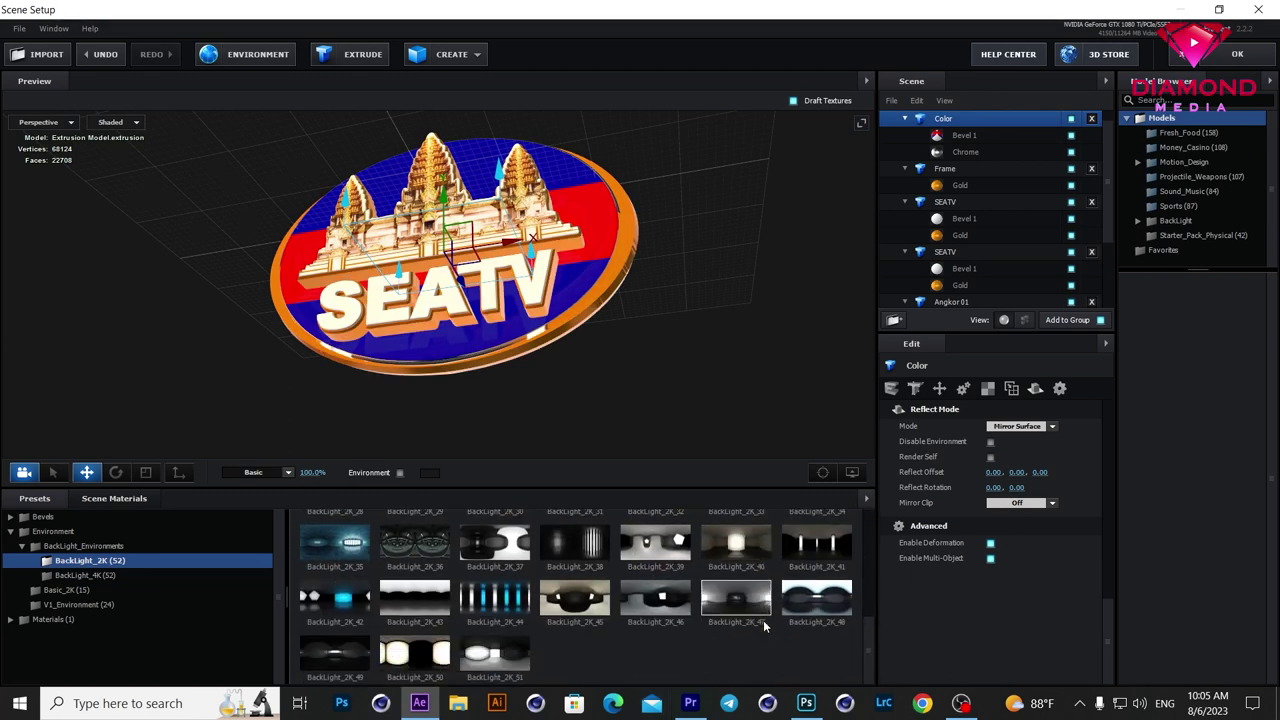
pyautogui.click(517, 618)
pyautogui.scroll(4, 578, 618)
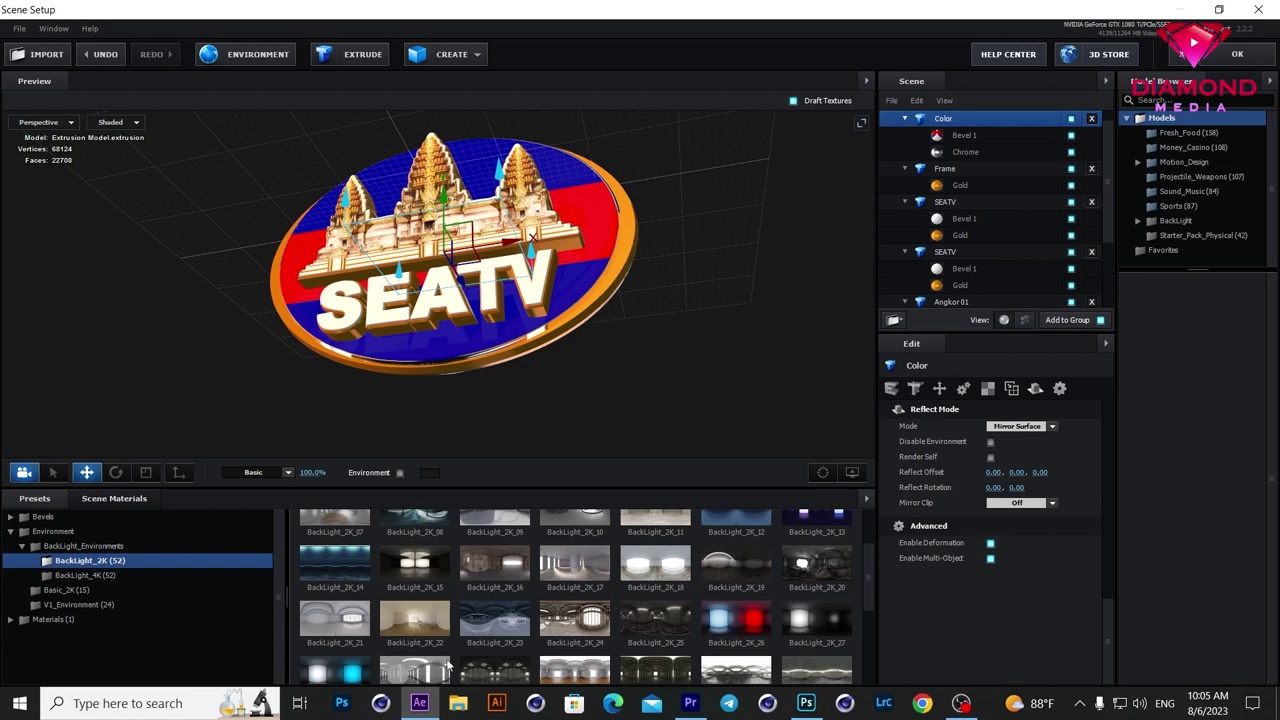
pyautogui.click(579, 618)
pyautogui.scroll(-2, 592, 648)
pyautogui.scroll(-1, 592, 648)
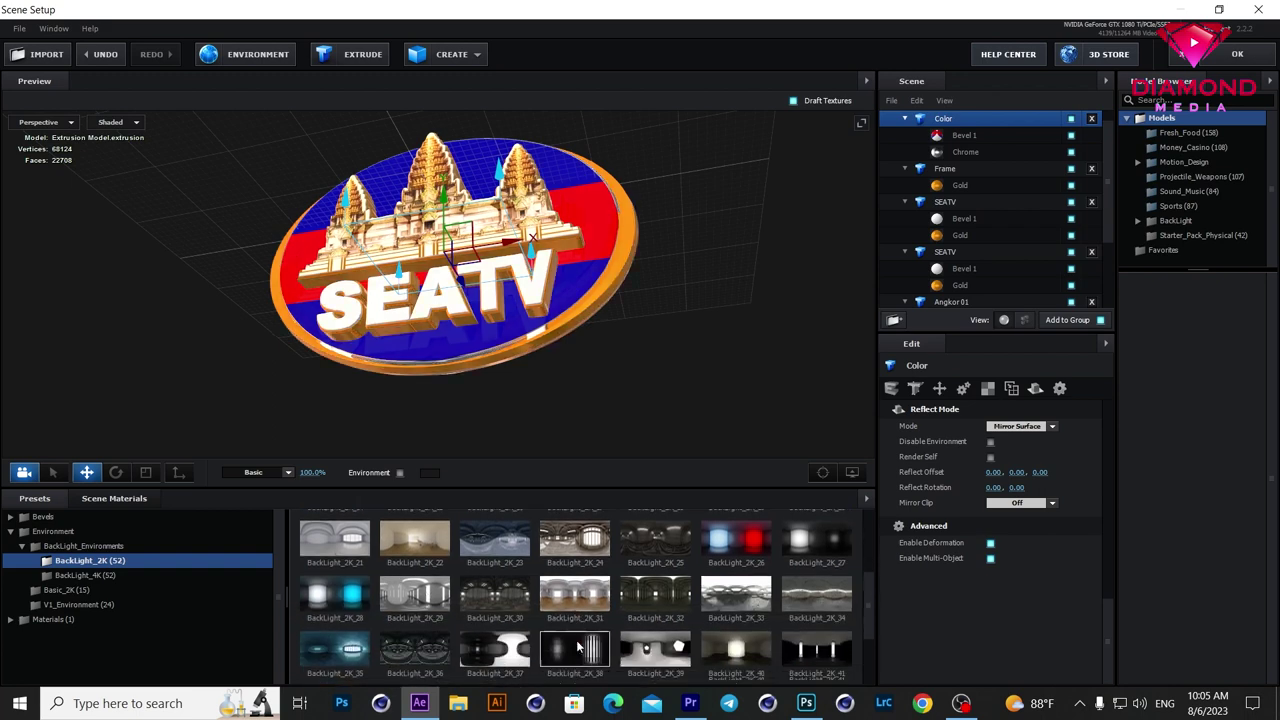
pyautogui.click(576, 640)
pyautogui.scroll(1, 600, 620)
pyautogui.scroll(1, 622, 598)
pyautogui.moveTo(586, 401)
pyautogui.mouseDown()
pyautogui.moveTo(603, 437)
pyautogui.moveTo(571, 406)
pyautogui.mouseUp()
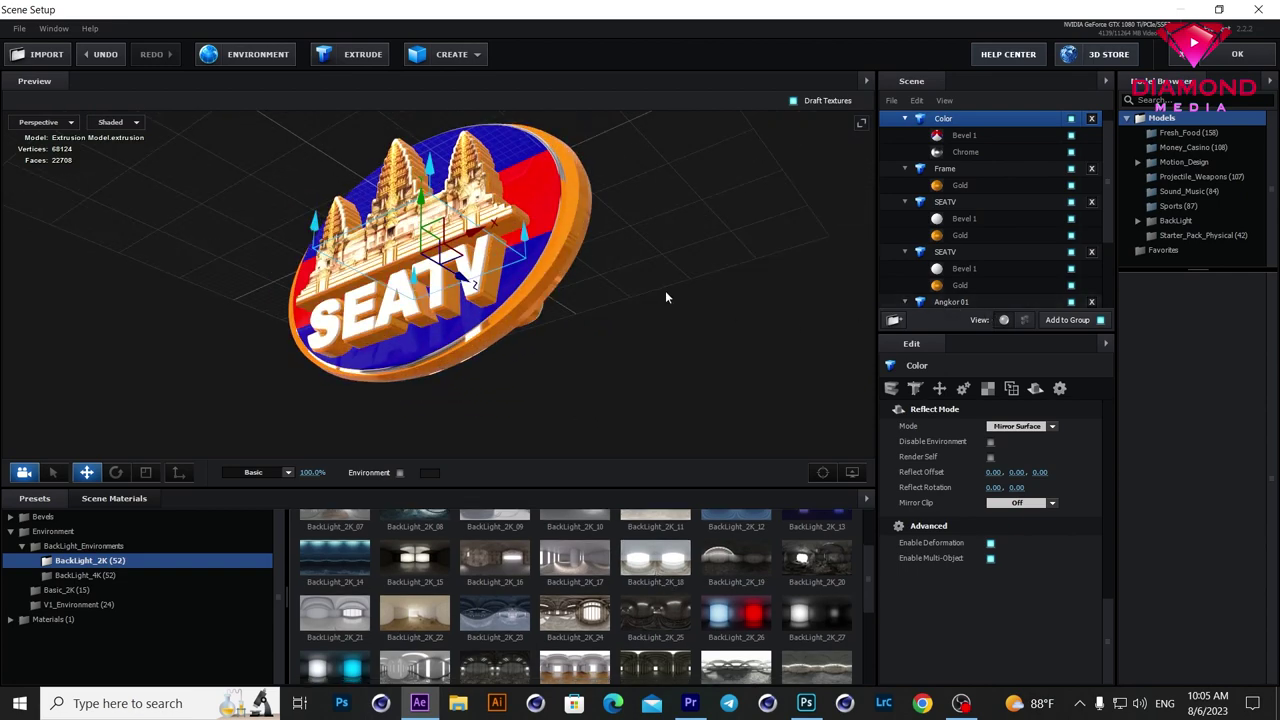
pyautogui.moveTo(665, 290); pyautogui.dragTo(730, 314)
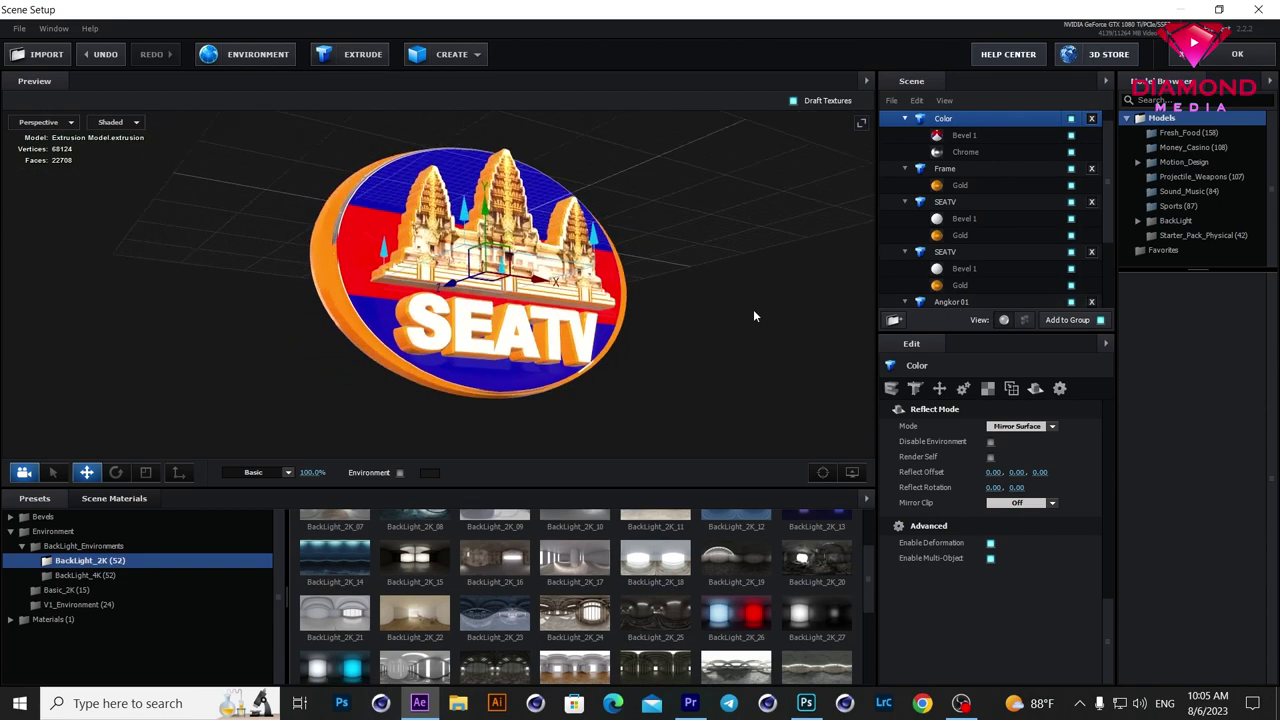
# Step: Close Scene Setup and set Element's Render Settings Add Lighting to Basic
pyautogui.click(1238, 56)
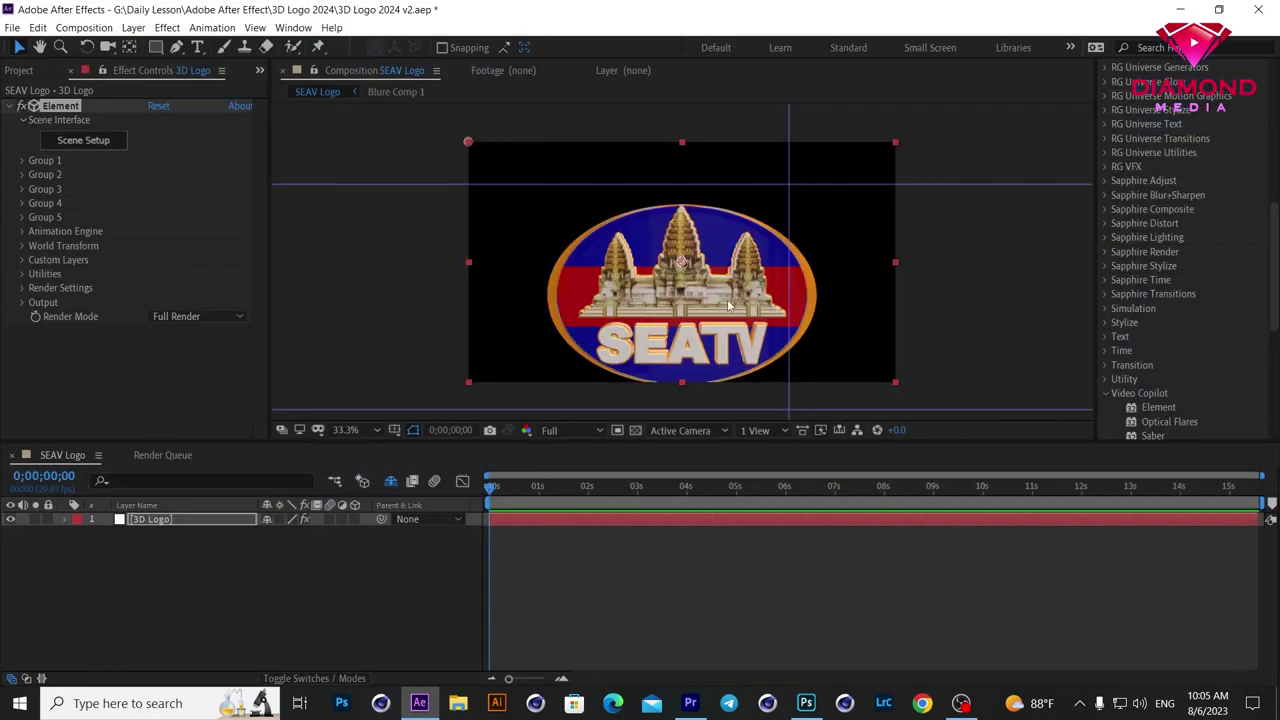
pyautogui.click(22, 288)
pyautogui.scroll(-3, 198, 258)
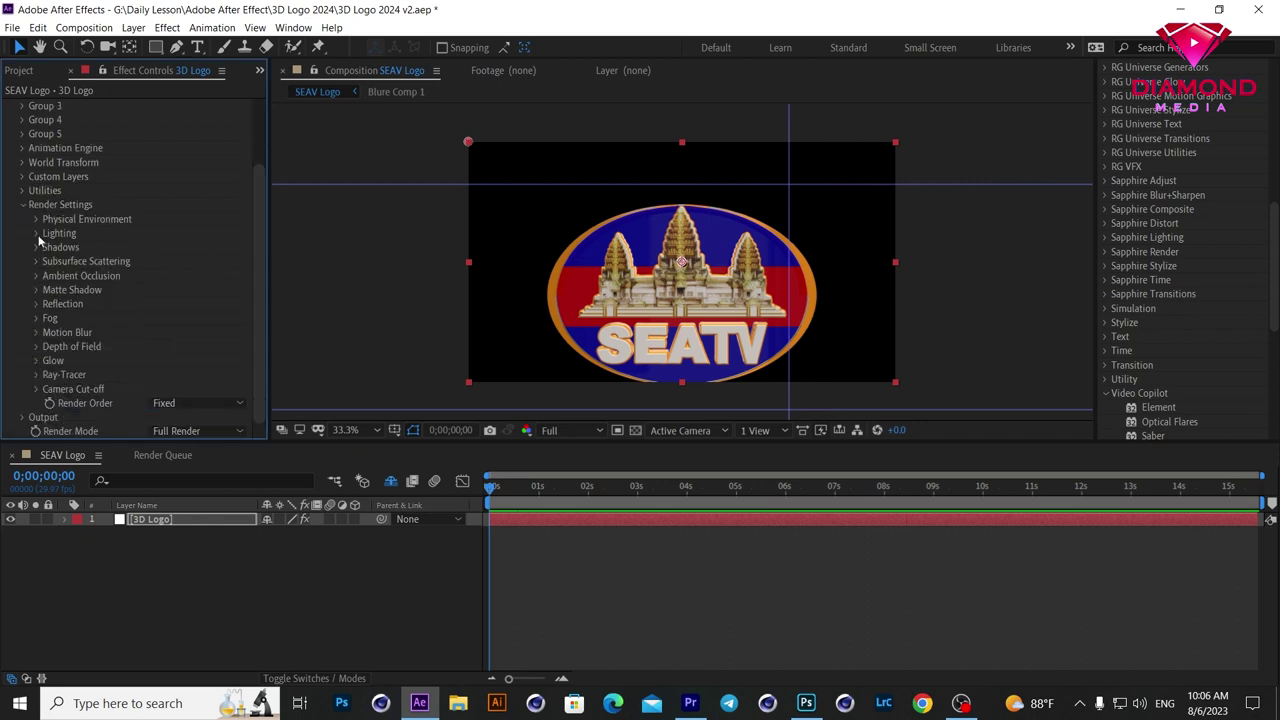
pyautogui.click(37, 235)
pyautogui.click(170, 277)
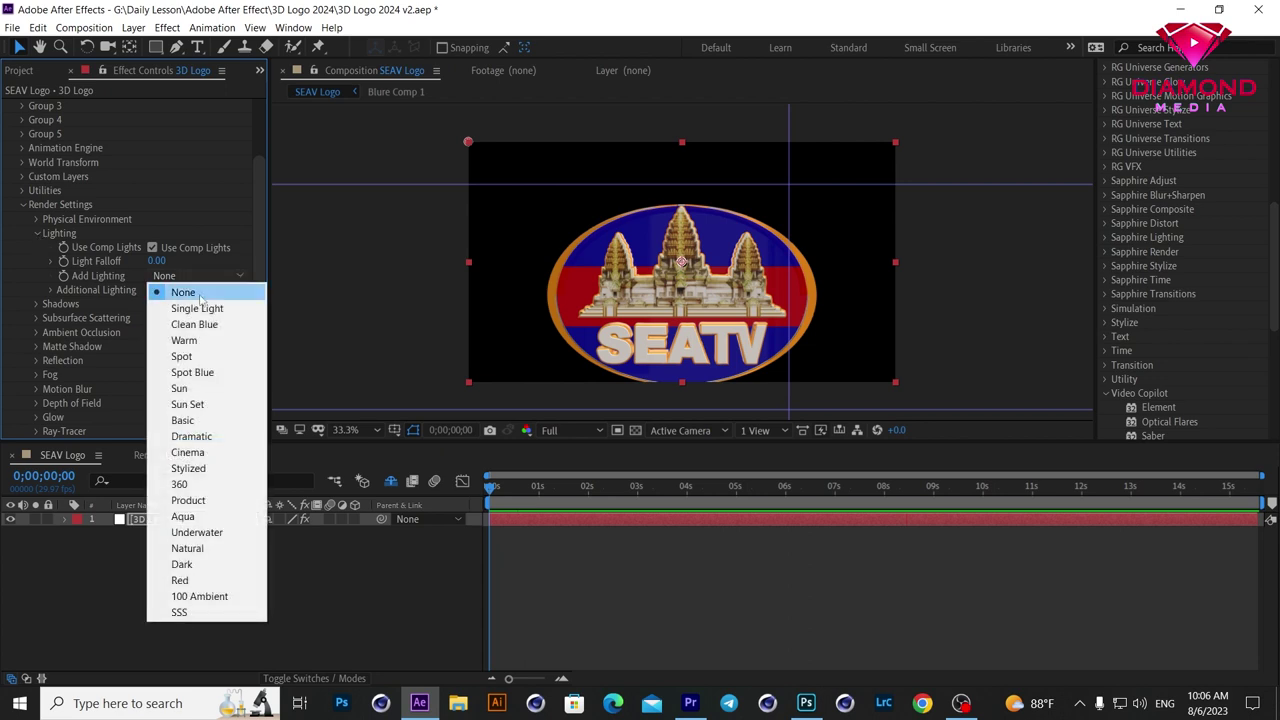
pyautogui.click(190, 420)
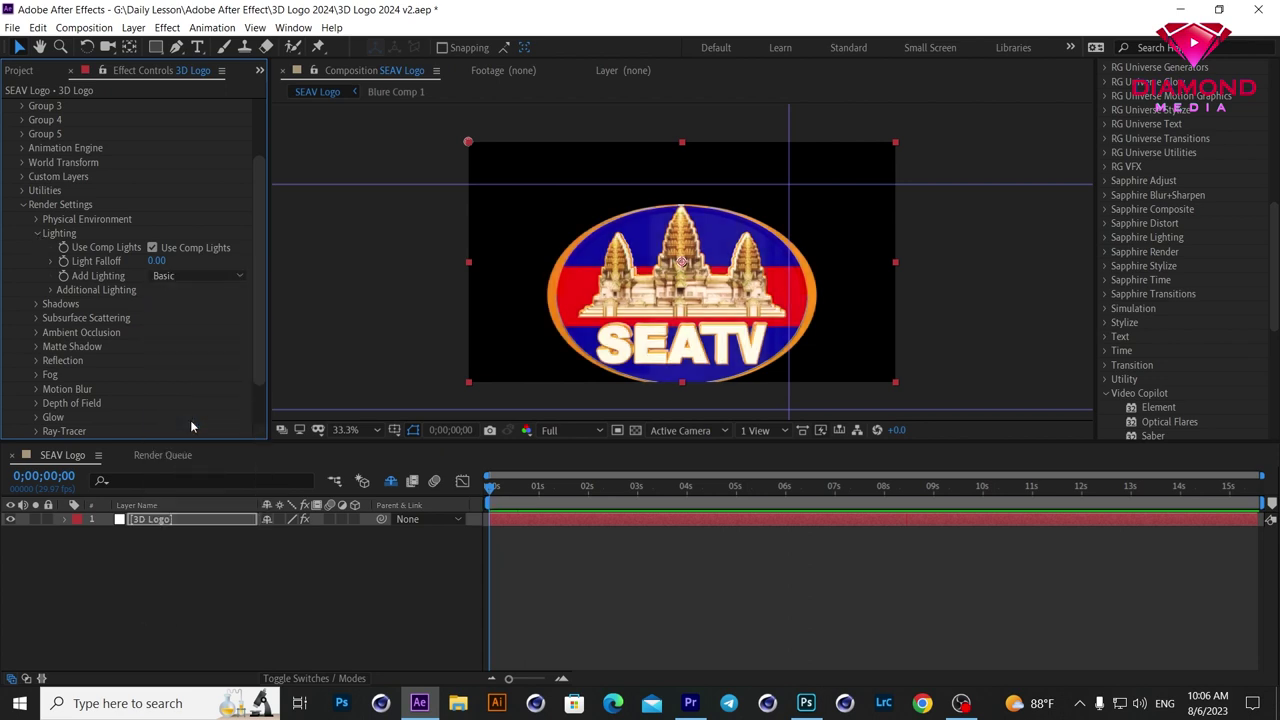
# Step: Enable Ambient Occlusion and raise SSAO Intensity to 4.4
pyautogui.scroll(-2, 258, 312)
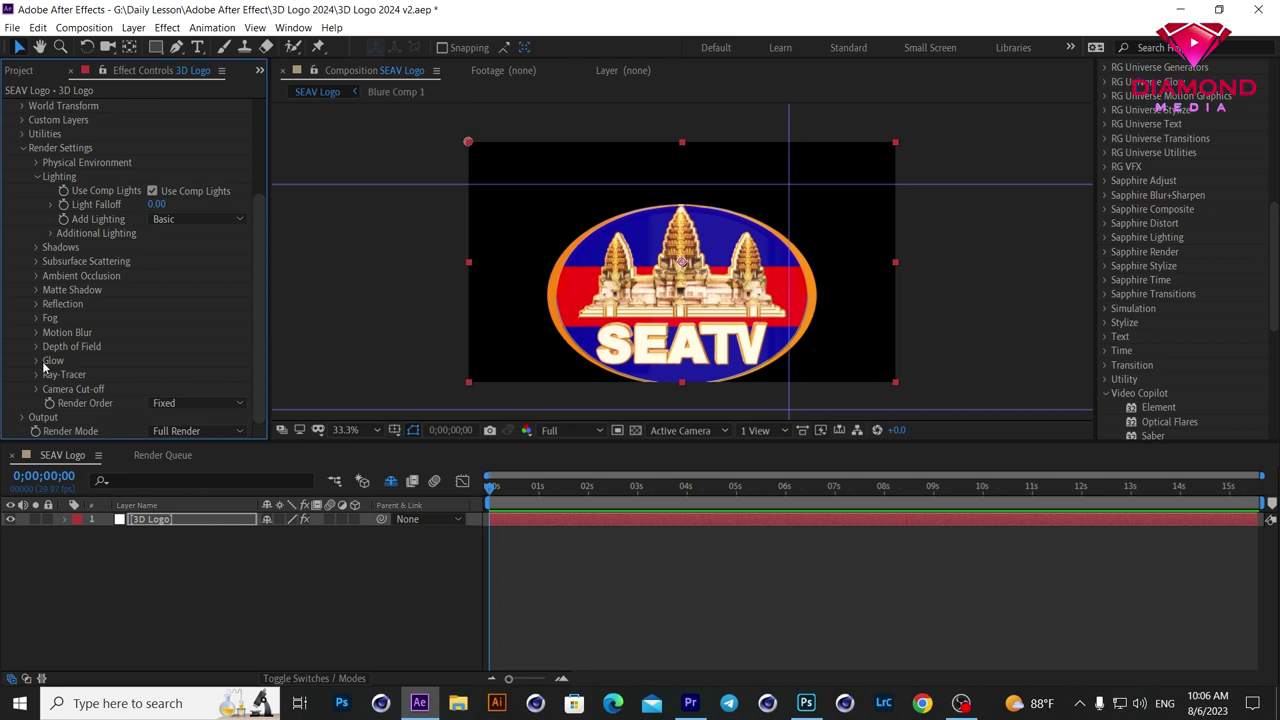
pyautogui.click(36, 276)
pyautogui.scroll(-2, 79, 309)
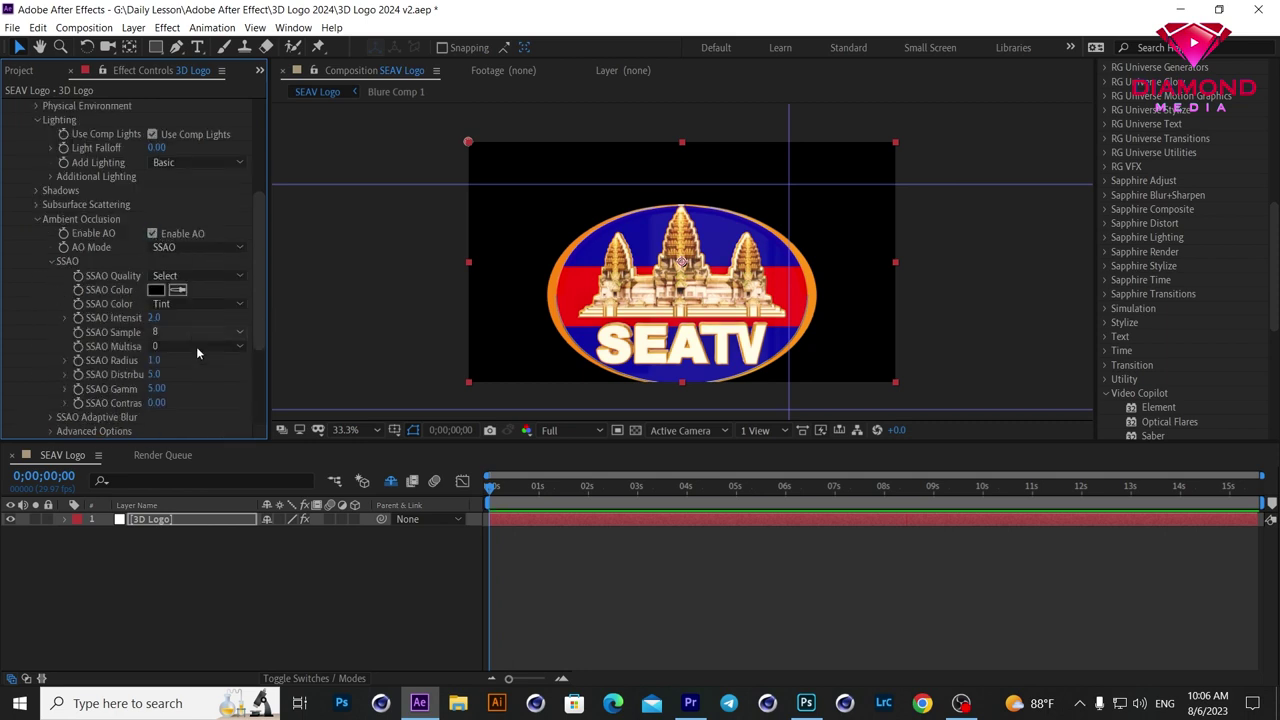
pyautogui.moveTo(153, 317); pyautogui.dragTo(173, 317)
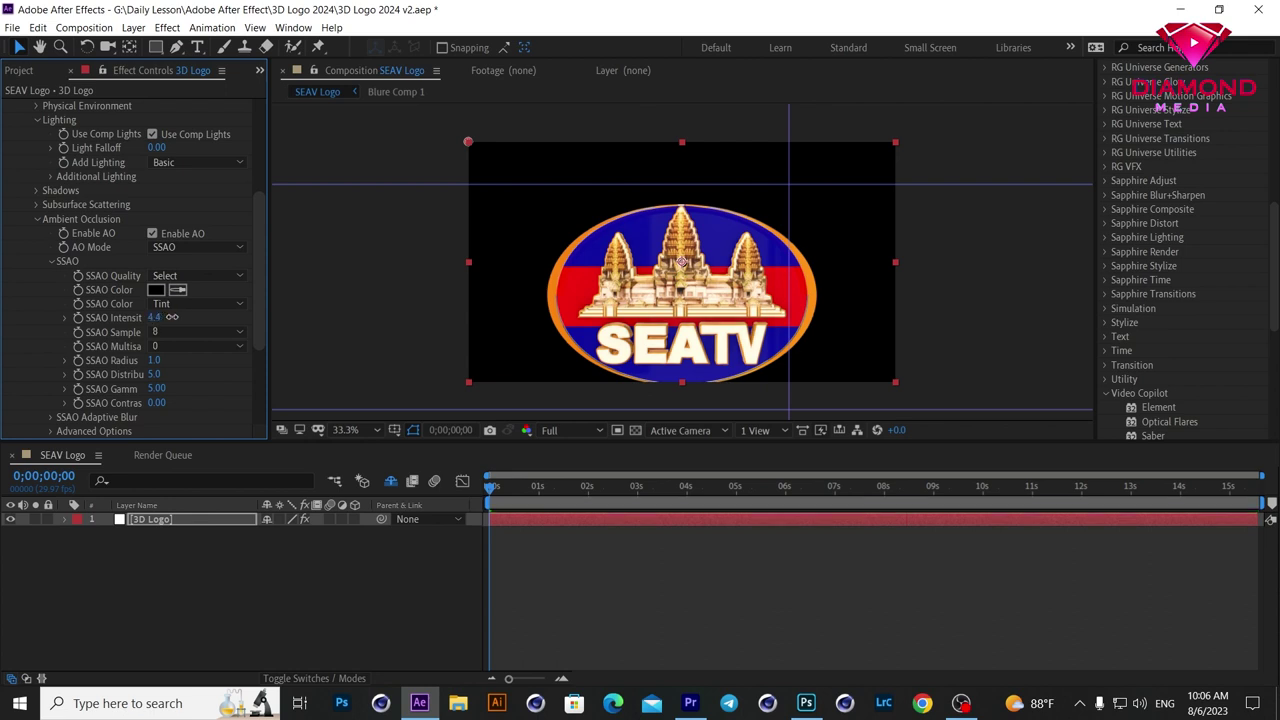
pyautogui.moveTo(260, 266); pyautogui.dragTo(250, 152)
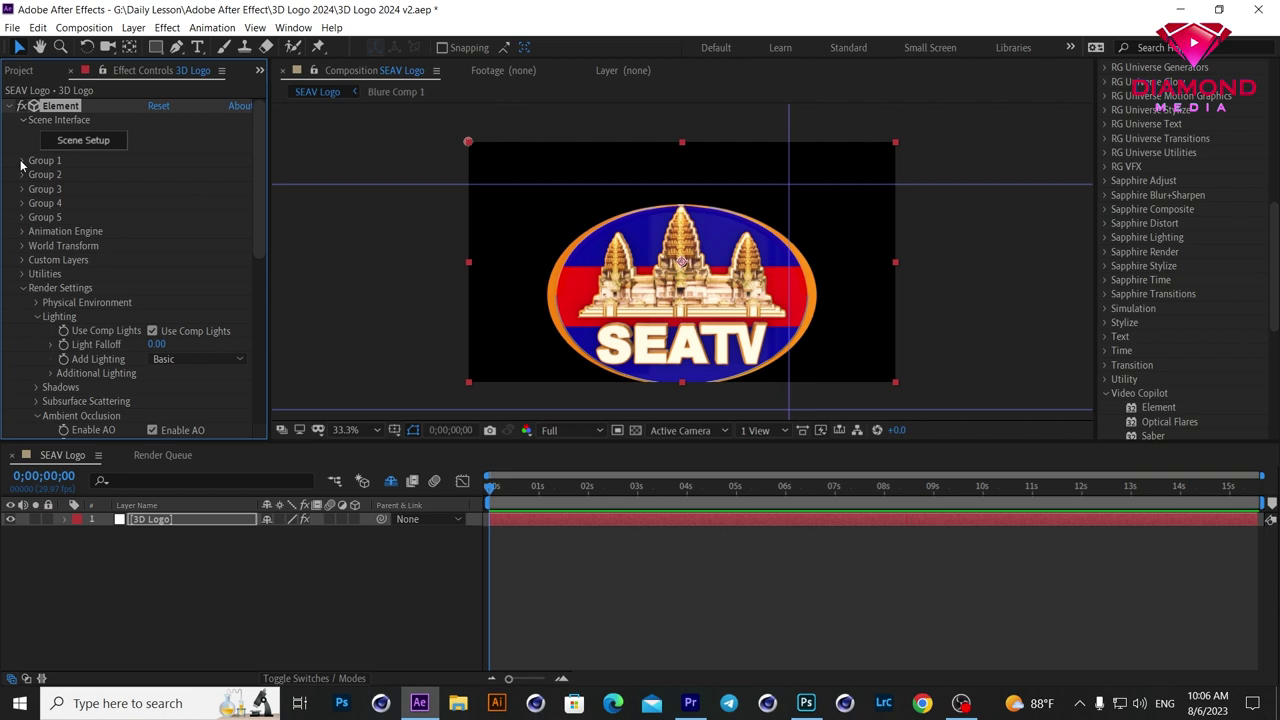
# Step: Set Group 1's Particle Replicator Position XY to 960.0,386.0
pyautogui.click(22, 161)
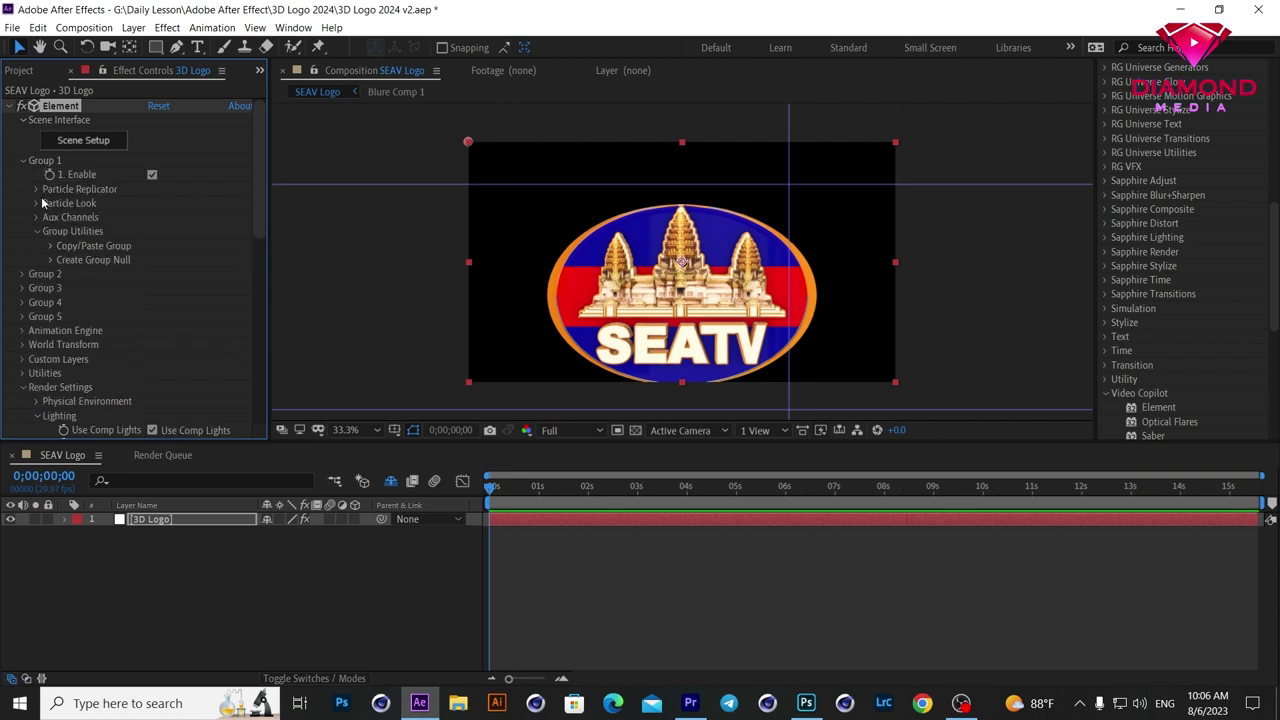
pyautogui.click(34, 190)
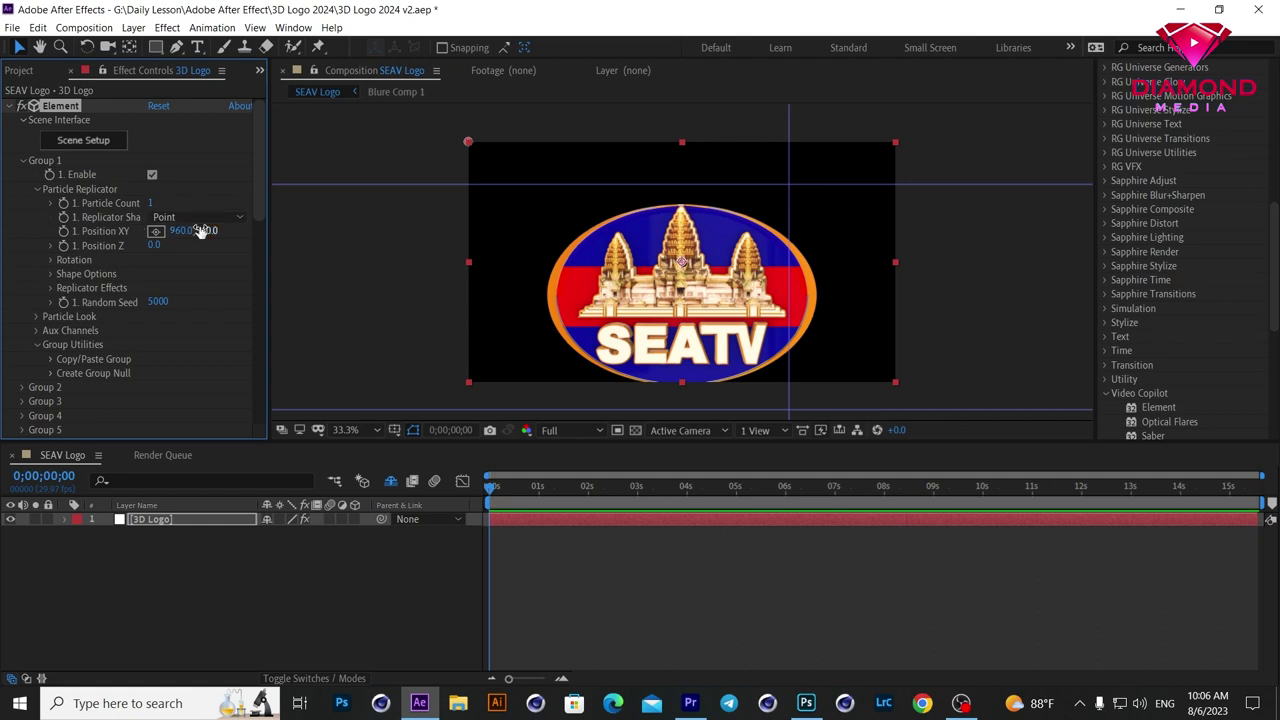
pyautogui.moveTo(200, 231); pyautogui.dragTo(58, 248)
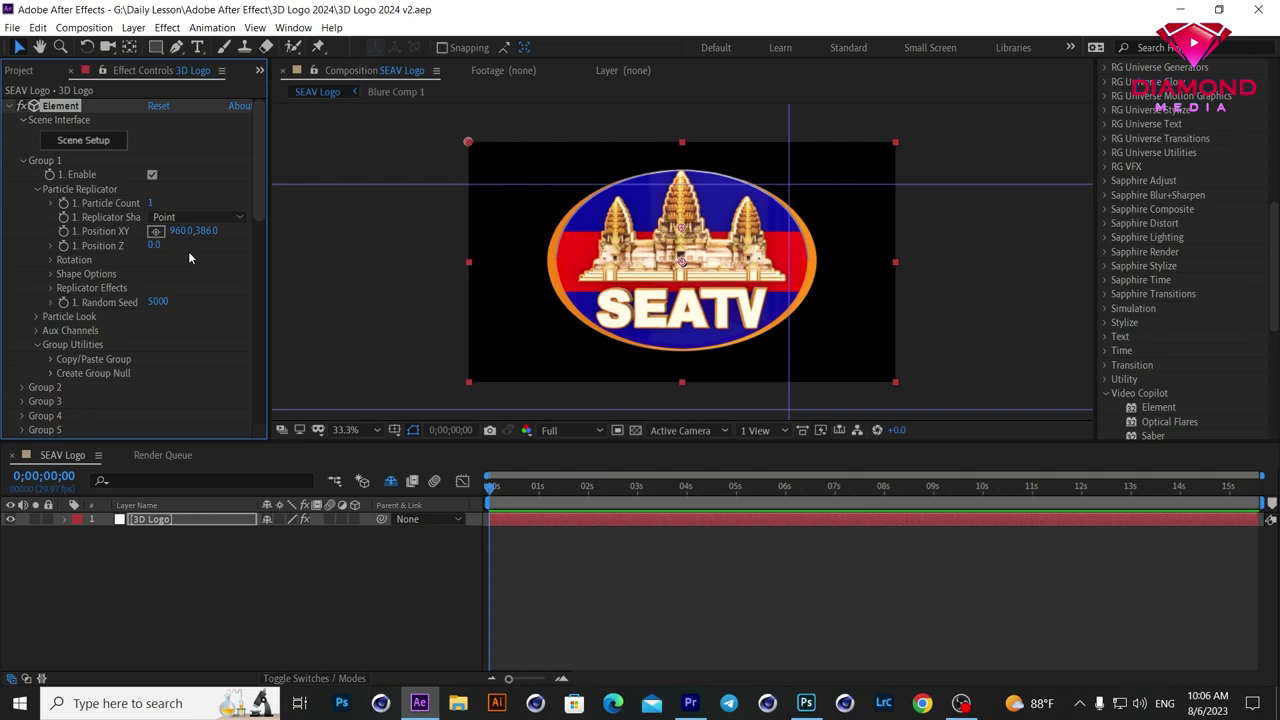
# Step: Experiment with the replicator's rotation and move the playhead to the composition end
pyautogui.click(51, 259)
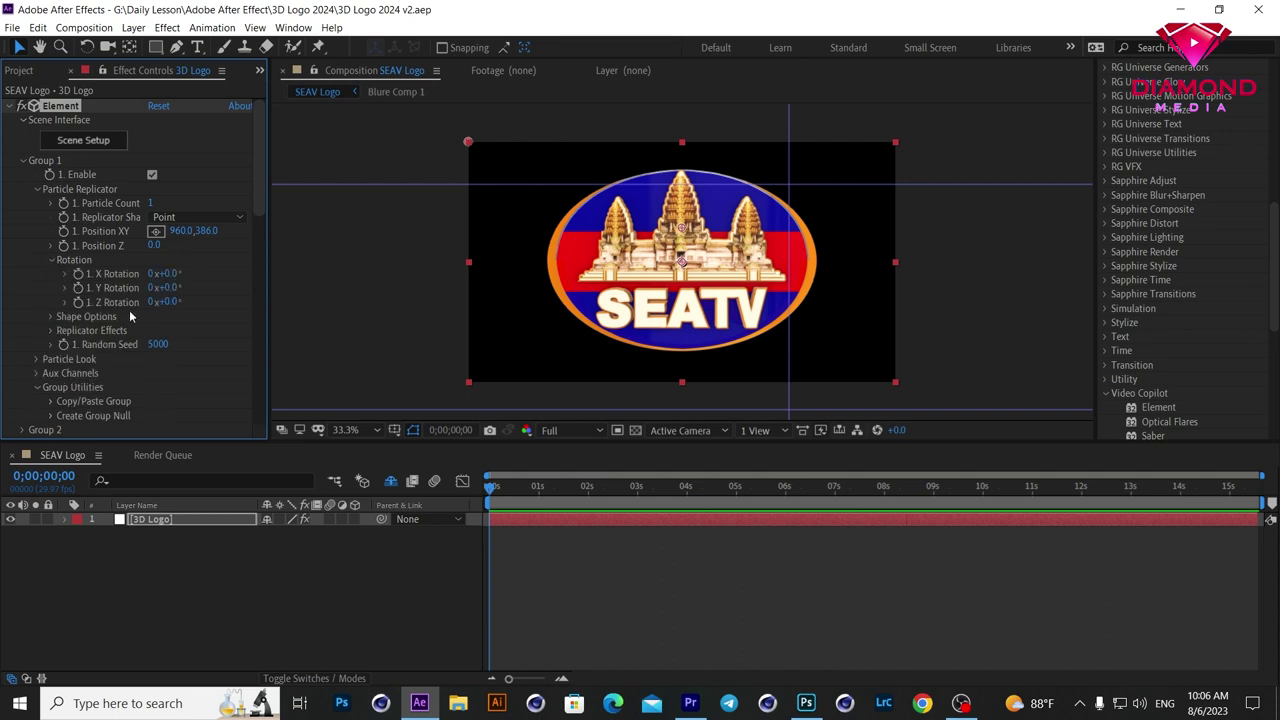
pyautogui.moveTo(167, 287)
pyautogui.mouseDown()
pyautogui.moveTo(584, 261)
pyautogui.moveTo(512, 268)
pyautogui.mouseUp()
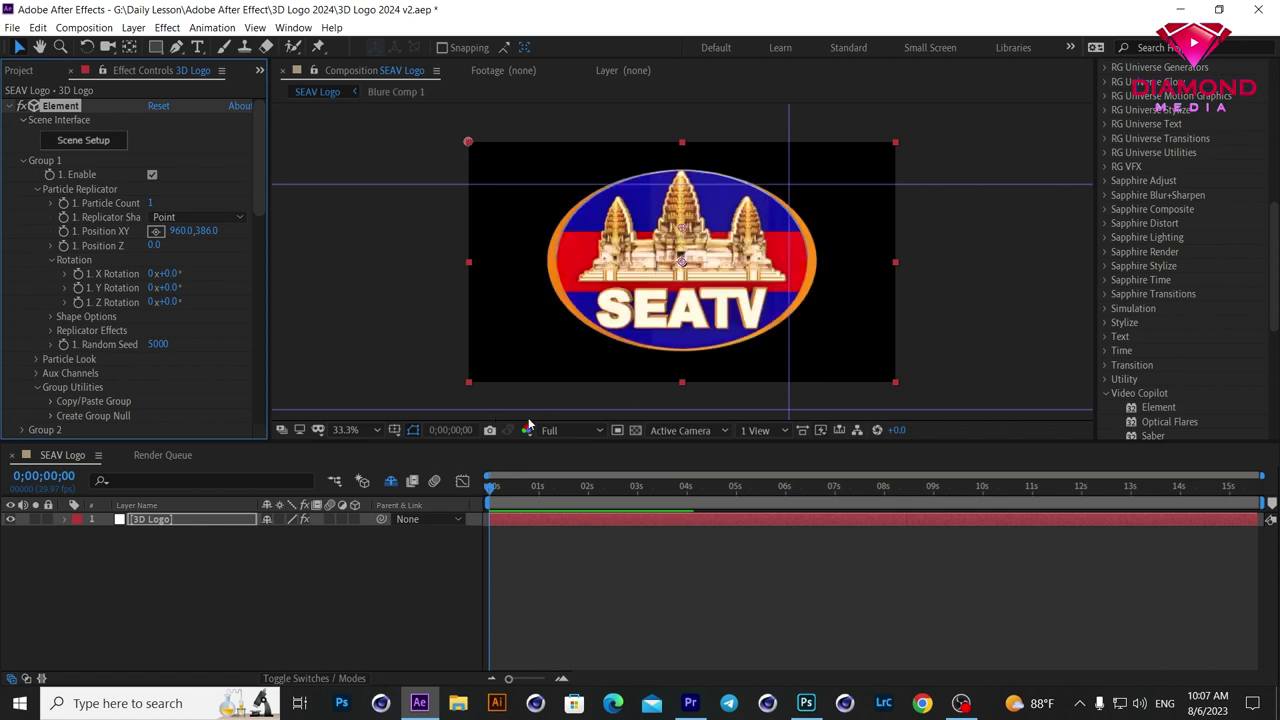
pyautogui.scroll(-5, 240, 183)
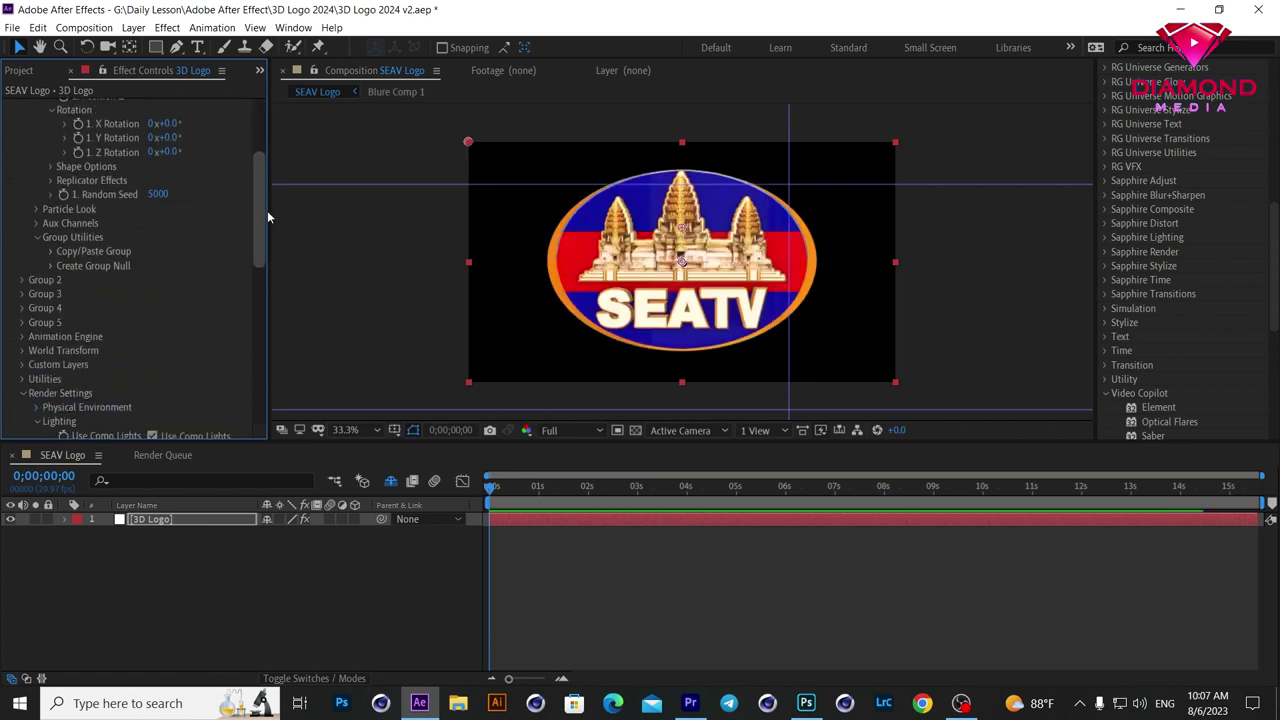
pyautogui.moveTo(1096, 486); pyautogui.dragTo(1257, 486)
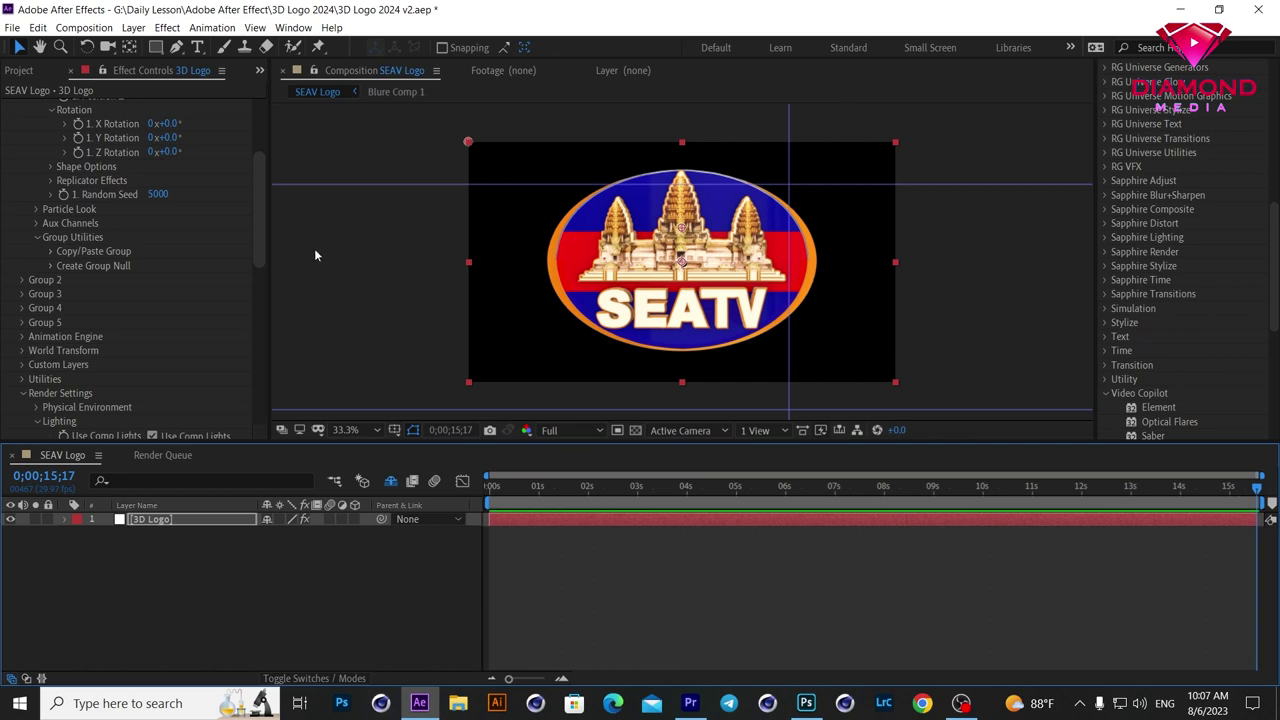
pyautogui.moveTo(256, 213); pyautogui.dragTo(256, 218)
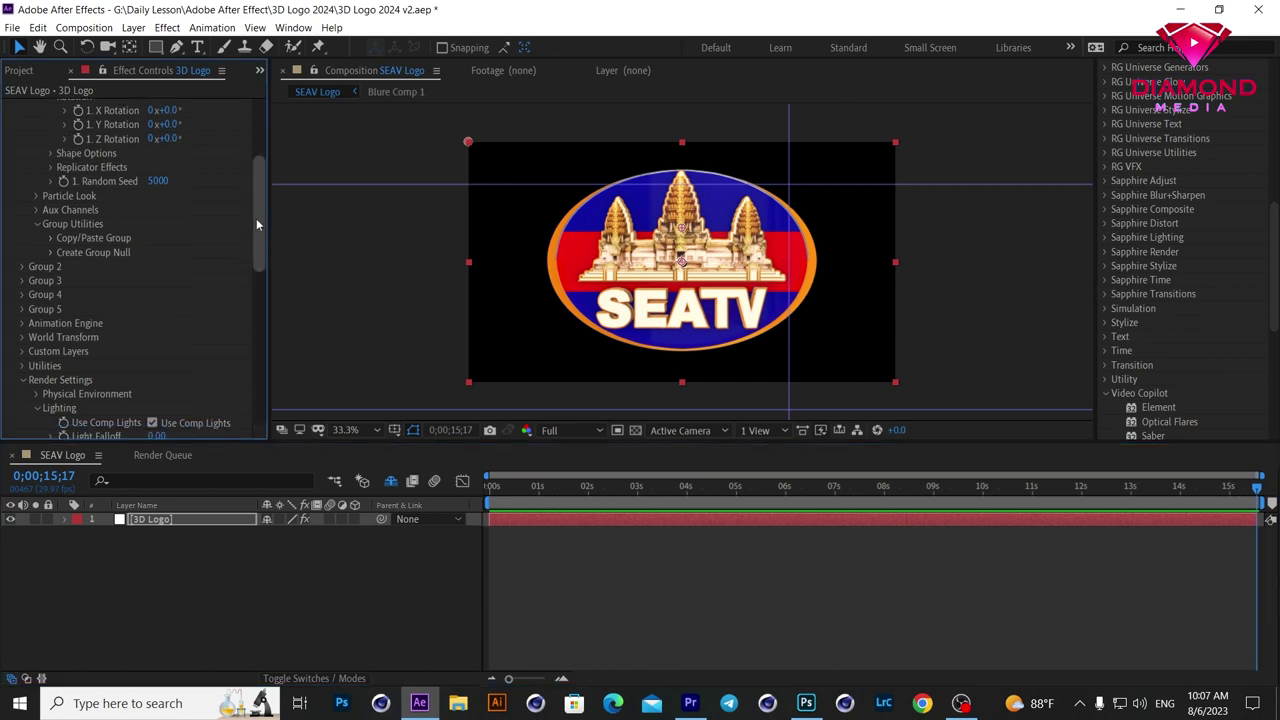
pyautogui.moveTo(256, 224)
pyautogui.mouseDown()
pyautogui.moveTo(259, 319)
pyautogui.moveTo(254, 305)
pyautogui.mouseUp()
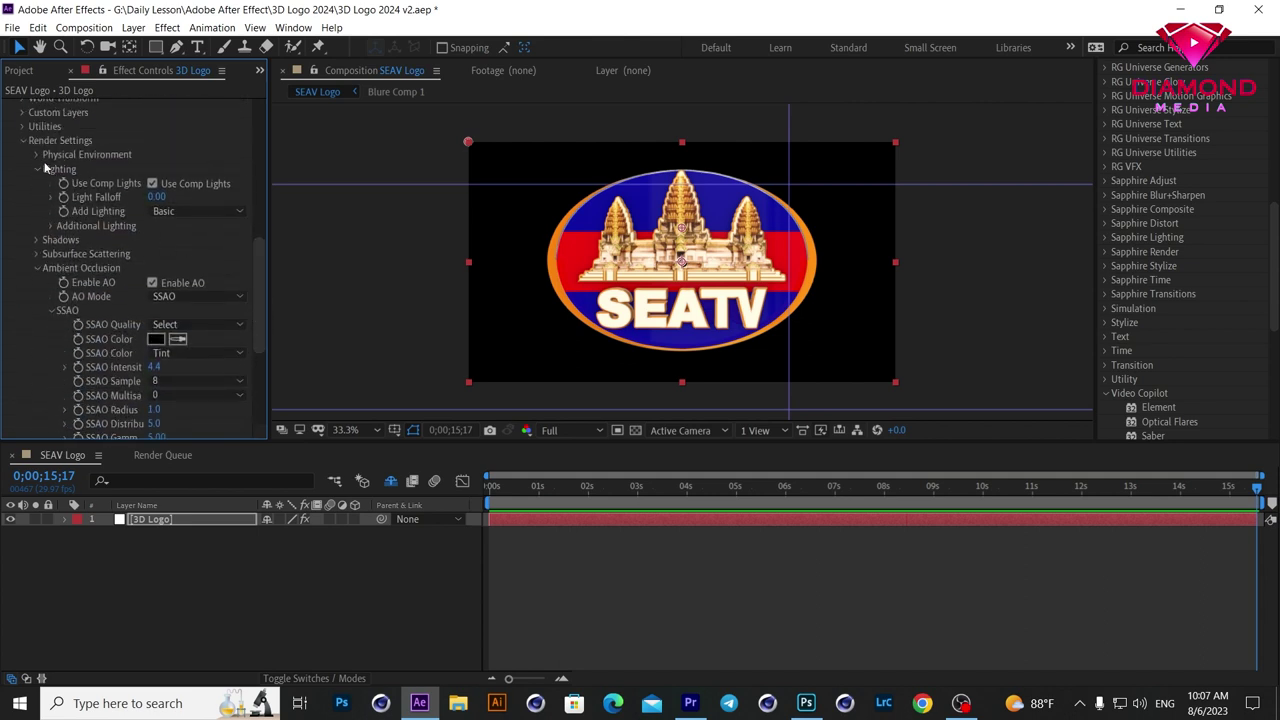
# Step: Test environment rotations around Z, Y and X, undoing each one
pyautogui.click(36, 155)
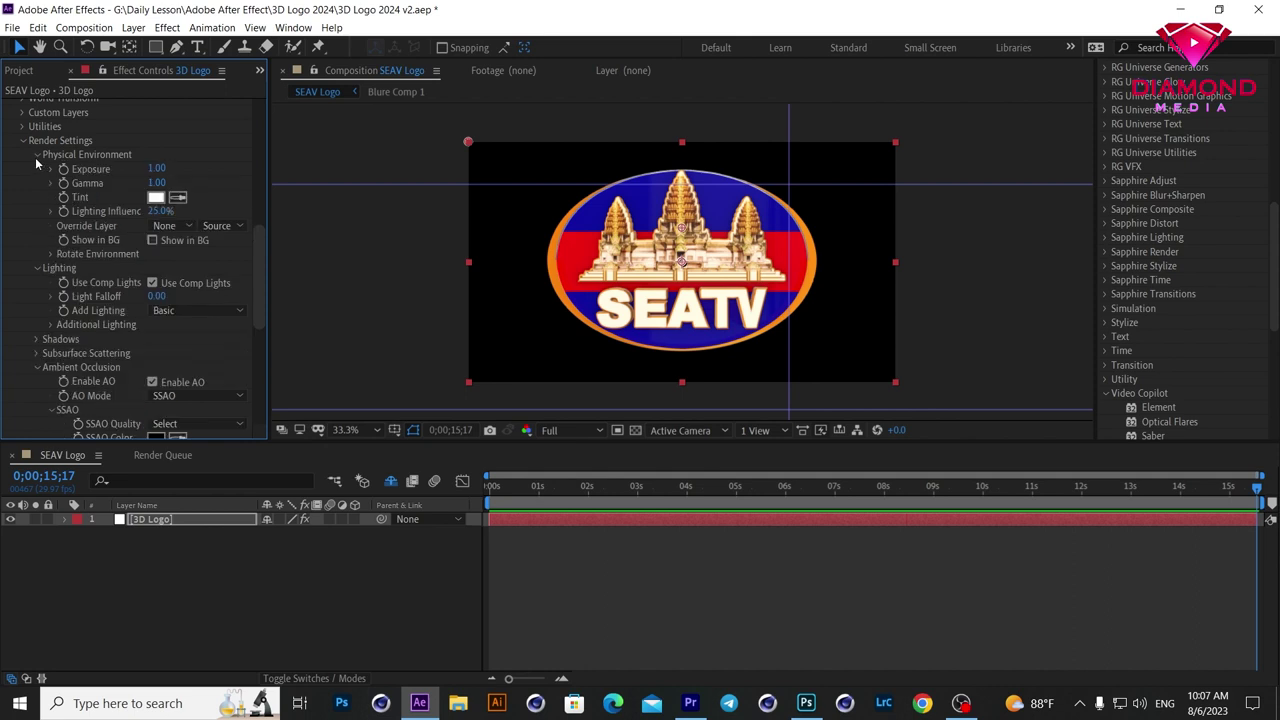
pyautogui.click(48, 254)
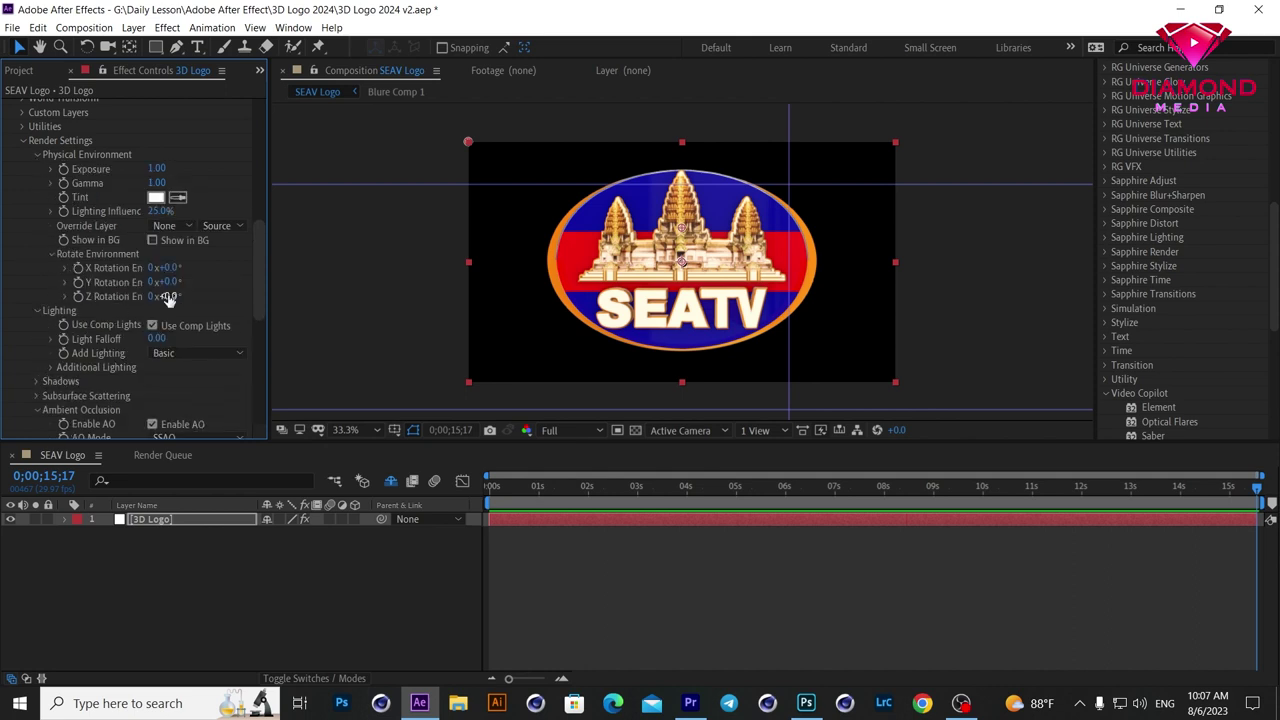
pyautogui.moveTo(189, 296); pyautogui.dragTo(386, 287)
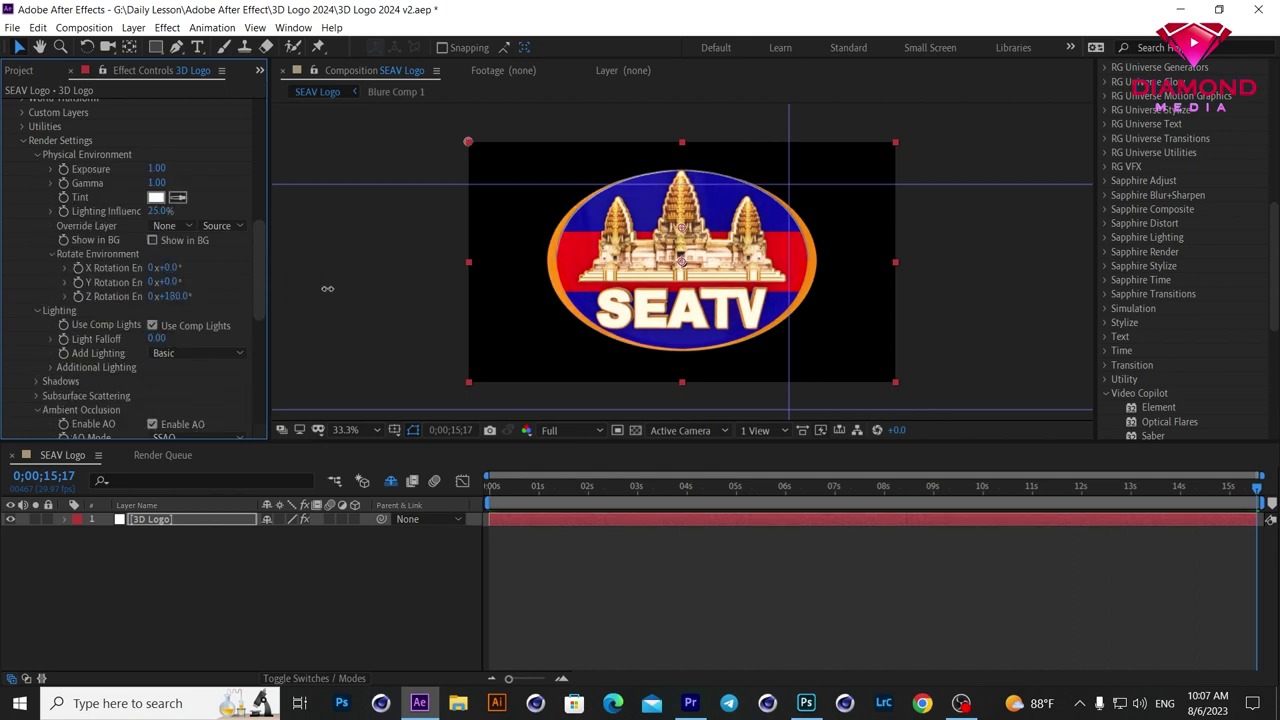
pyautogui.hotkey('ctrl', 'z')
pyautogui.moveTo(181, 282); pyautogui.dragTo(211, 281)
pyautogui.hotkey('ctrl', 'z')
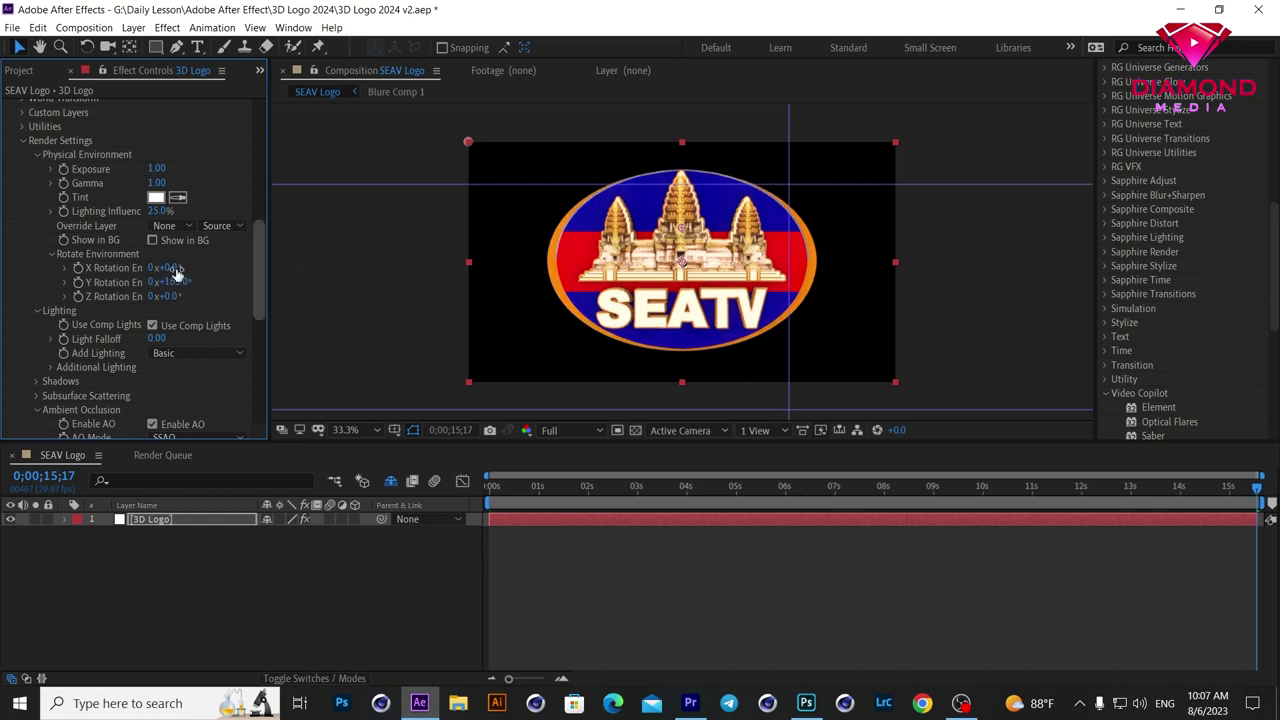
pyautogui.moveTo(172, 268); pyautogui.dragTo(396, 250)
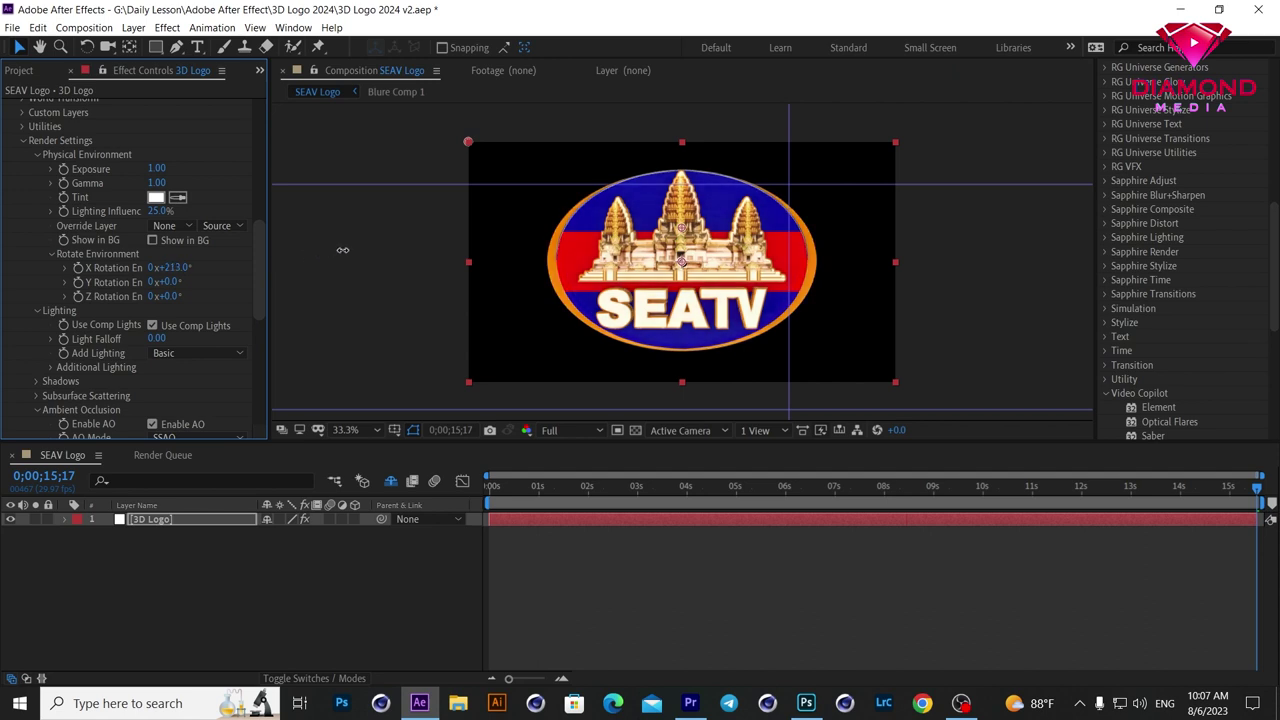
pyautogui.hotkey('ctrl', 'z')
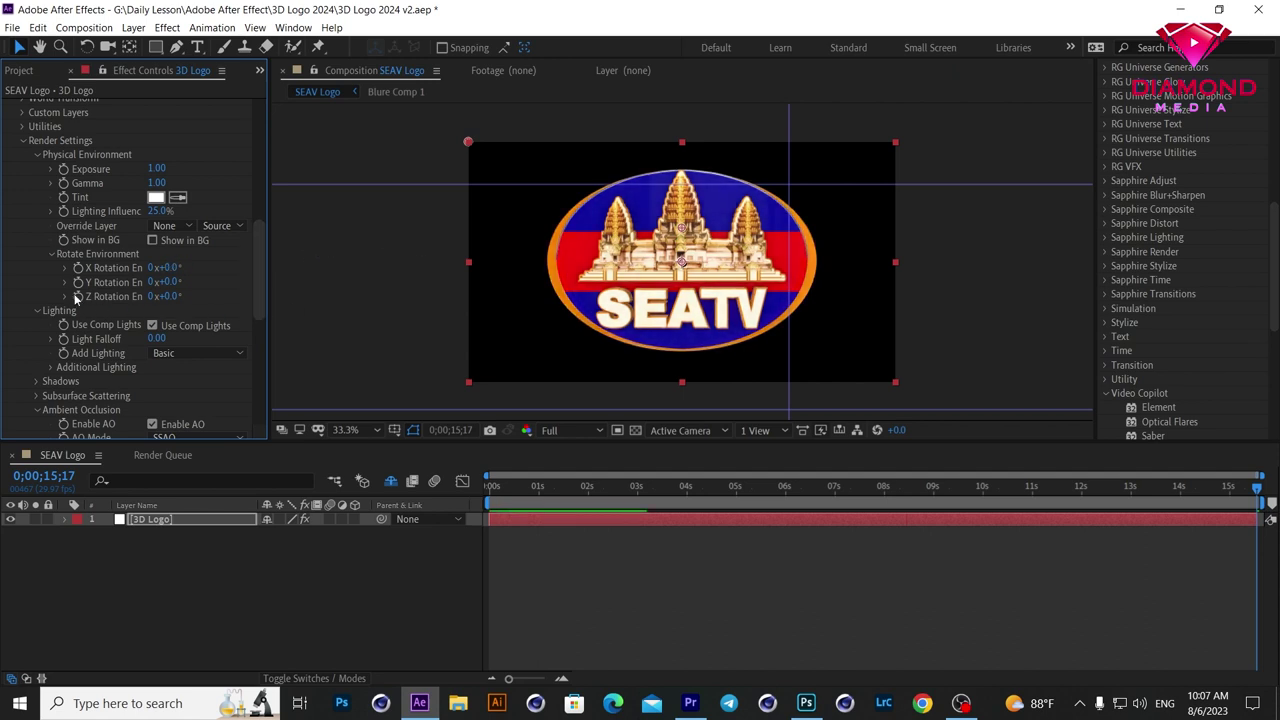
# Step: Keyframe the environment Z rotation from 0° at the start to 1x+140° at the end
pyautogui.click(492, 486)
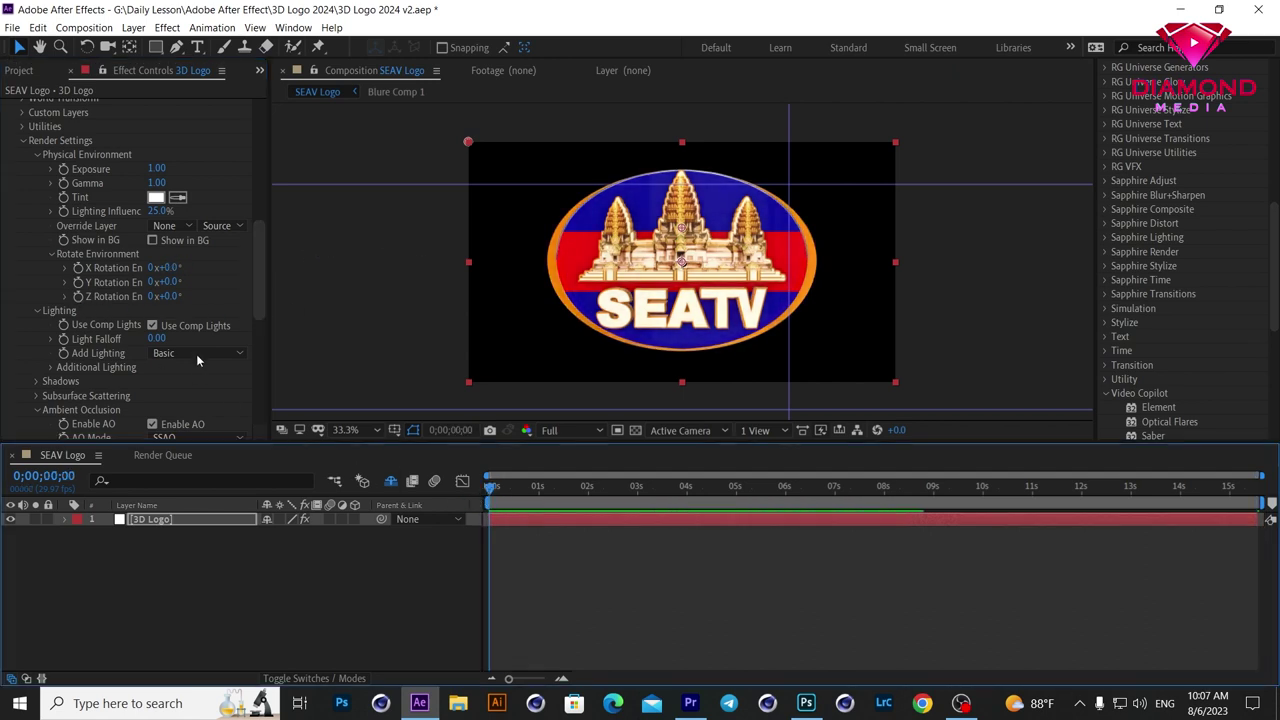
pyautogui.click(78, 296)
pyautogui.click(835, 487)
pyautogui.press('End')
pyautogui.click(167, 298)
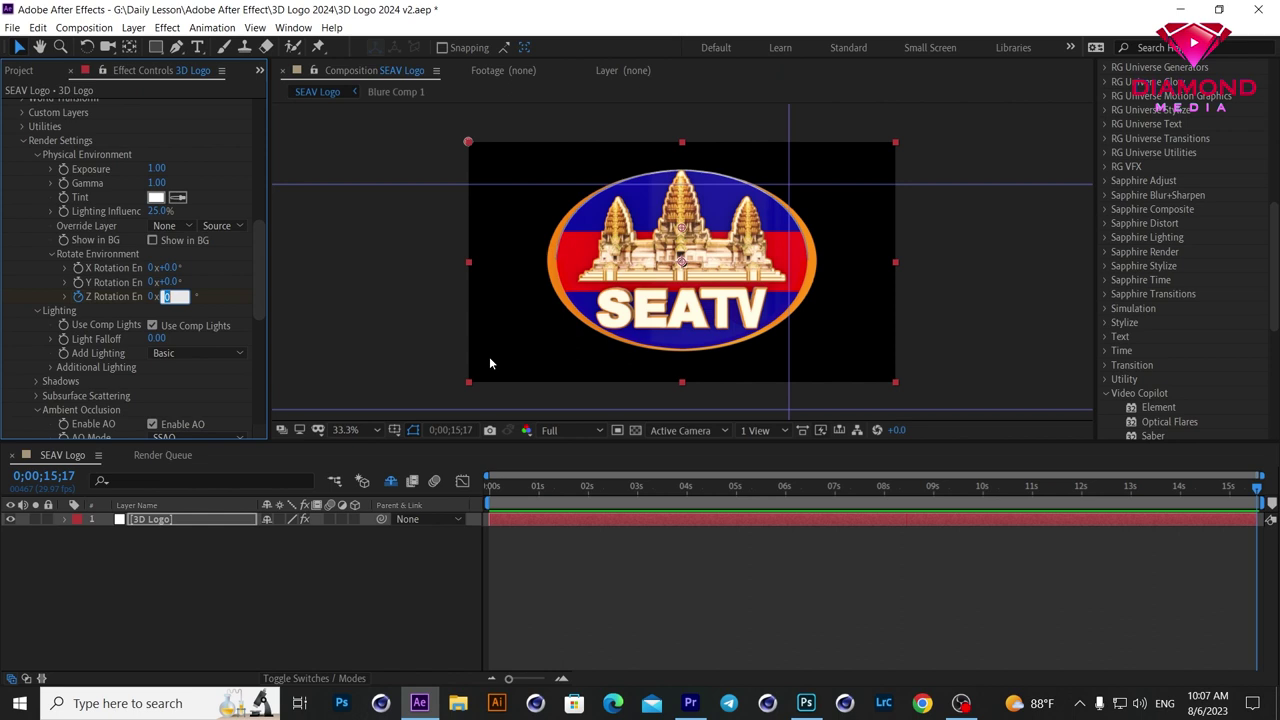
pyautogui.press('Return')
# Step: Reselect the 3D Logo layer at the composition start and pick the Horizontal Type tool
pyautogui.click(624, 490)
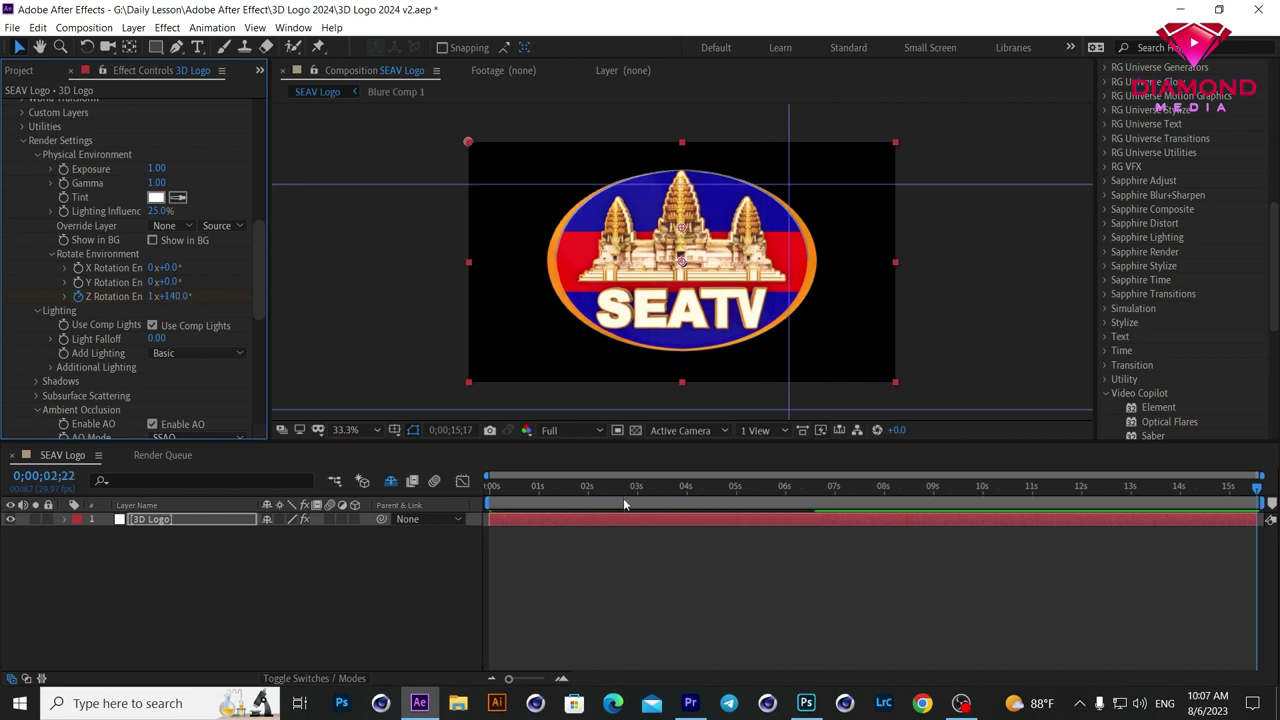
pyautogui.click(762, 557)
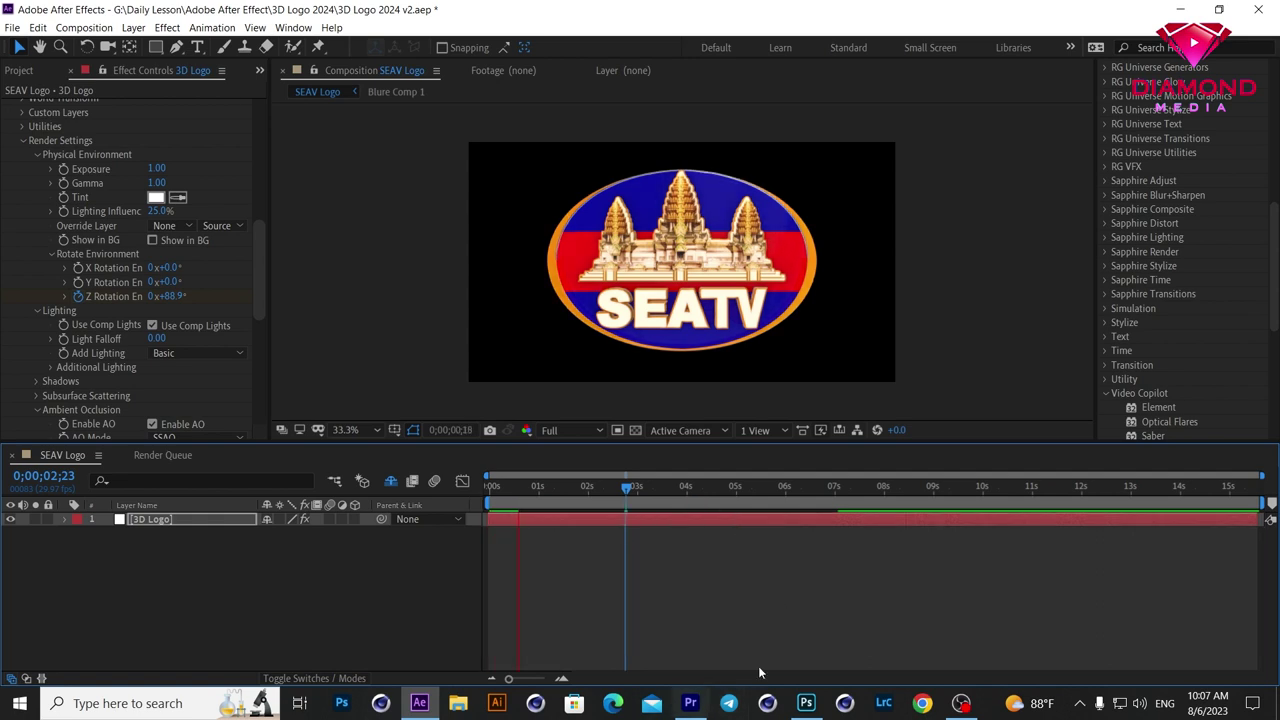
pyautogui.press('Home')
pyautogui.hotkey('ctrl', 'a')
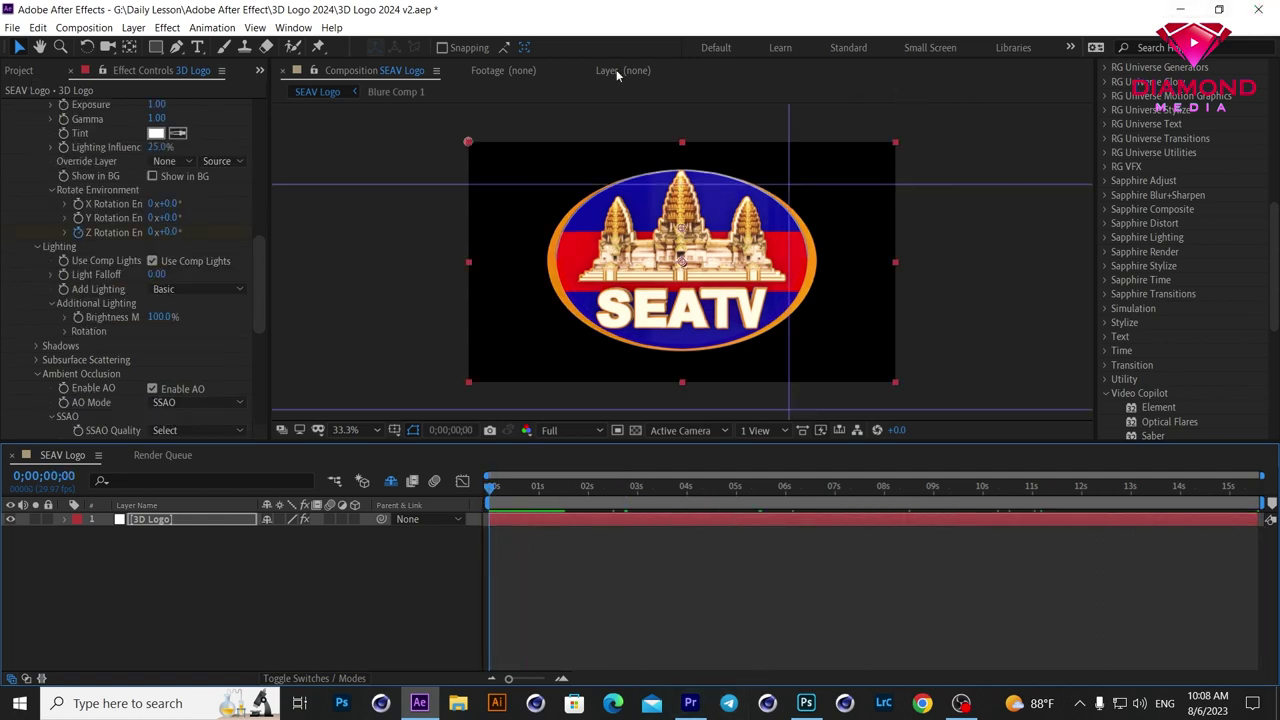
pyautogui.click(197, 47)
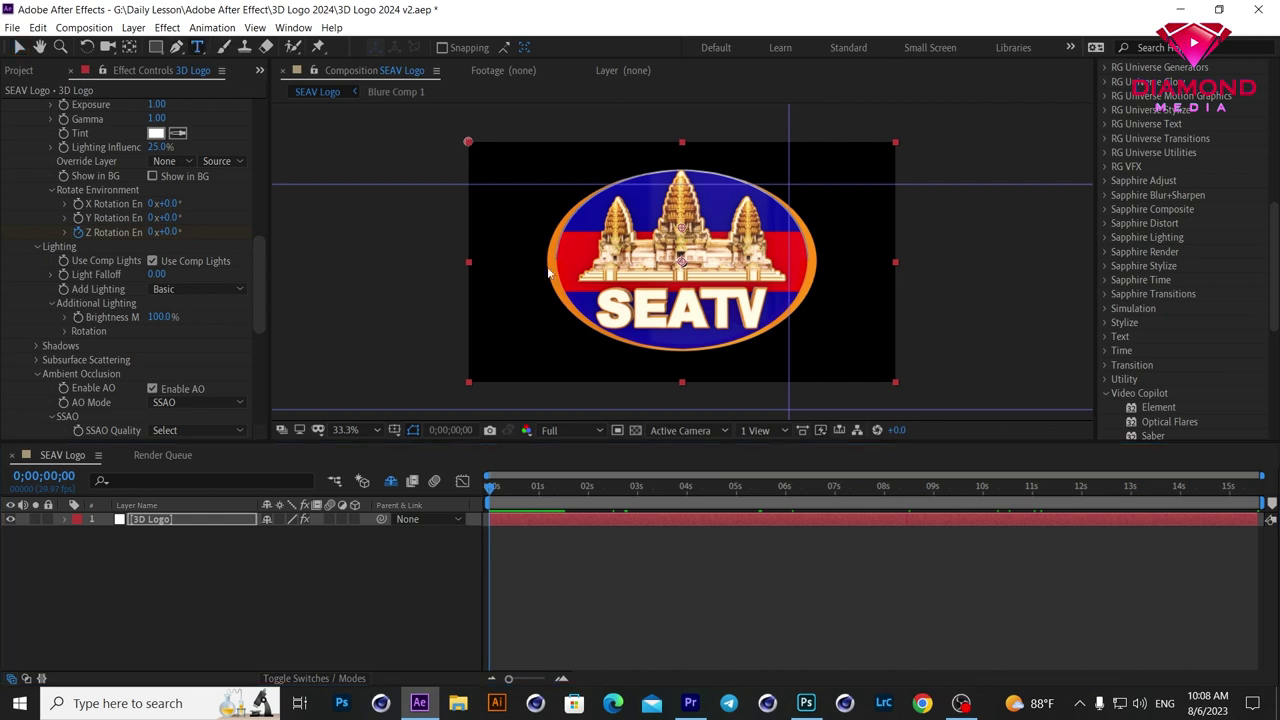
# Step: Add a text layer and type the Khmer title អប់រំ-វប្បធម៌-ព័តមាន using Khmer keyboard input
pyautogui.click(571, 316)
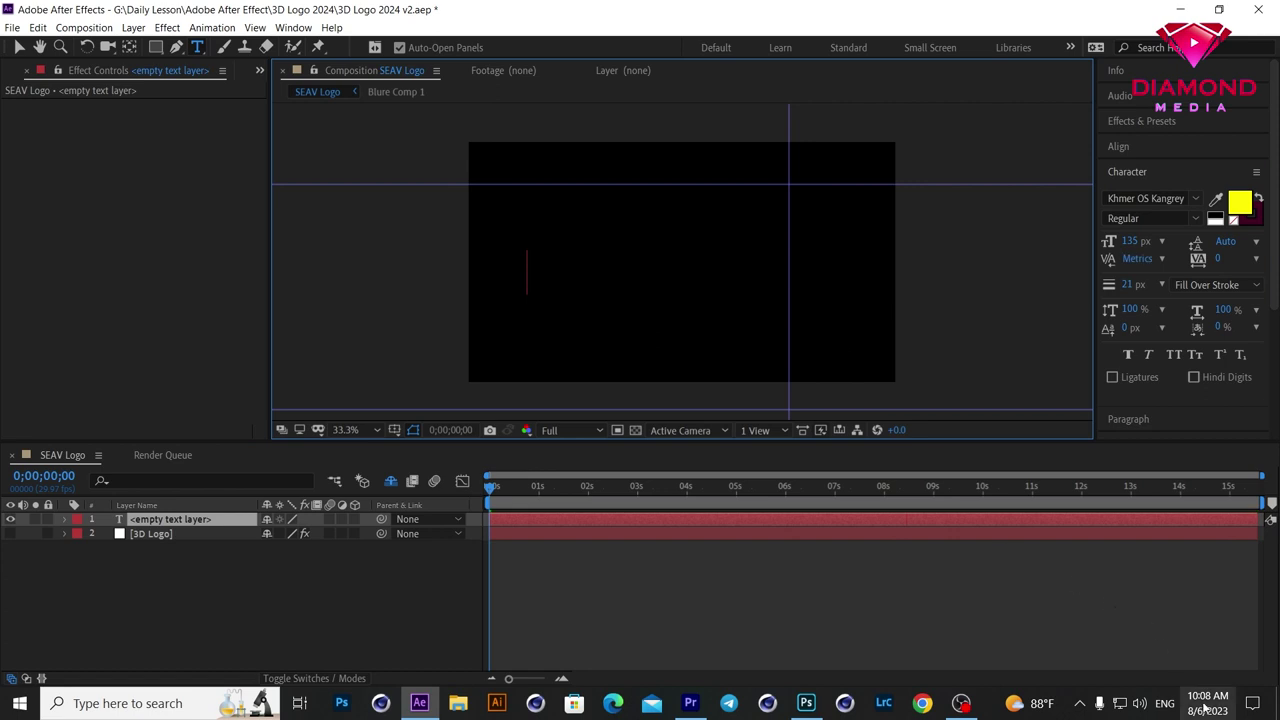
pyautogui.click(1165, 703)
pyautogui.click(1150, 609)
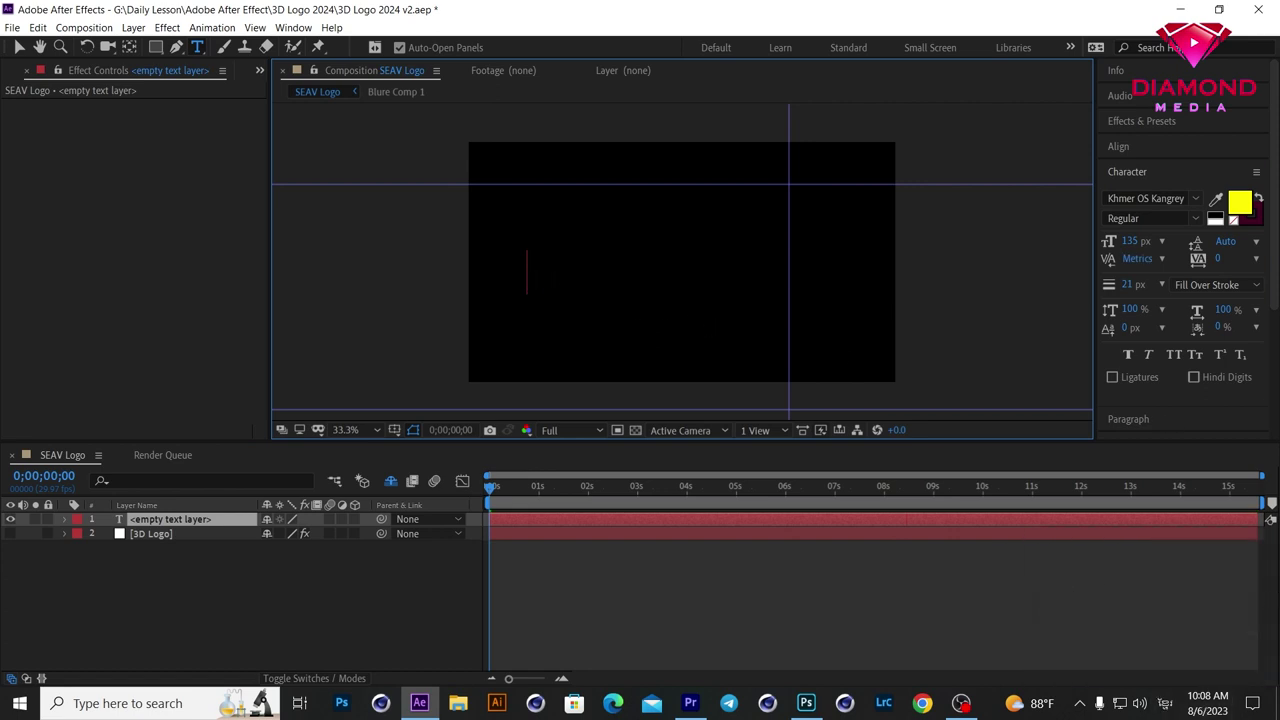
pyautogui.write('អប់រំ-វប្បធម៌-ព័តមាន')
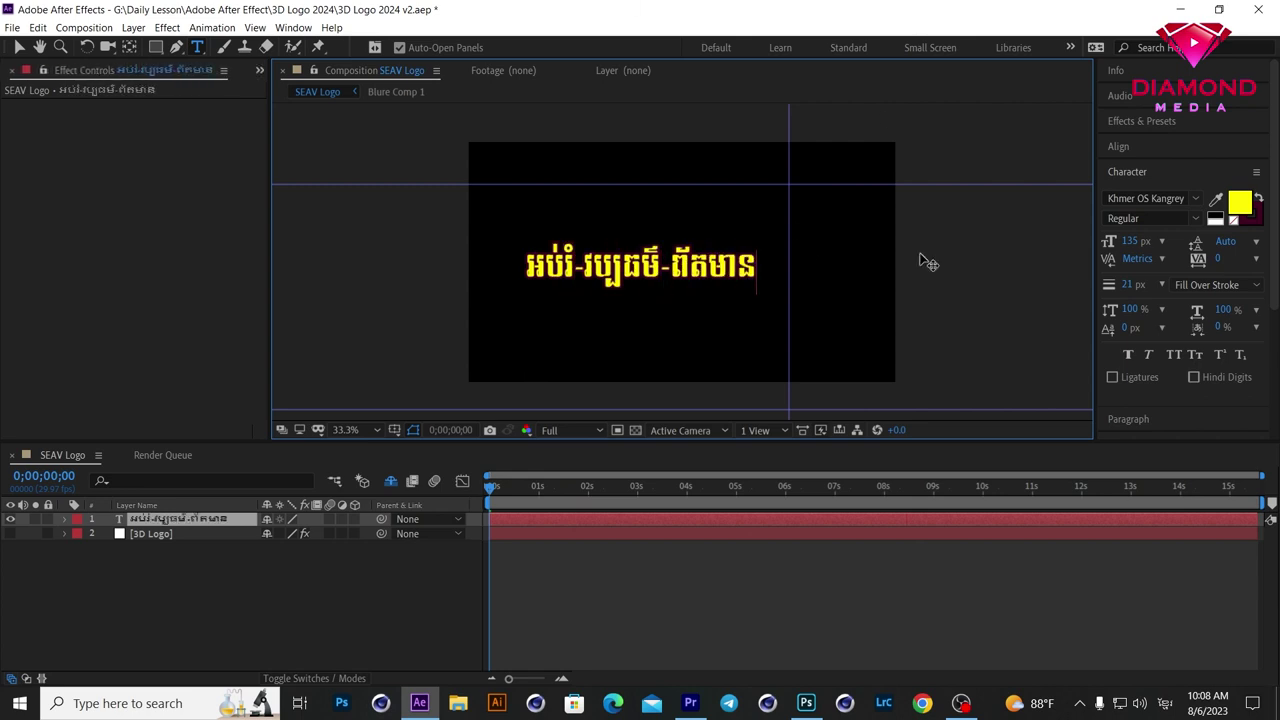
# Step: Set the title's leading and stroke to 0 and move it toward the frame centre
pyautogui.moveTo(1133, 288); pyautogui.dragTo(1099, 289)
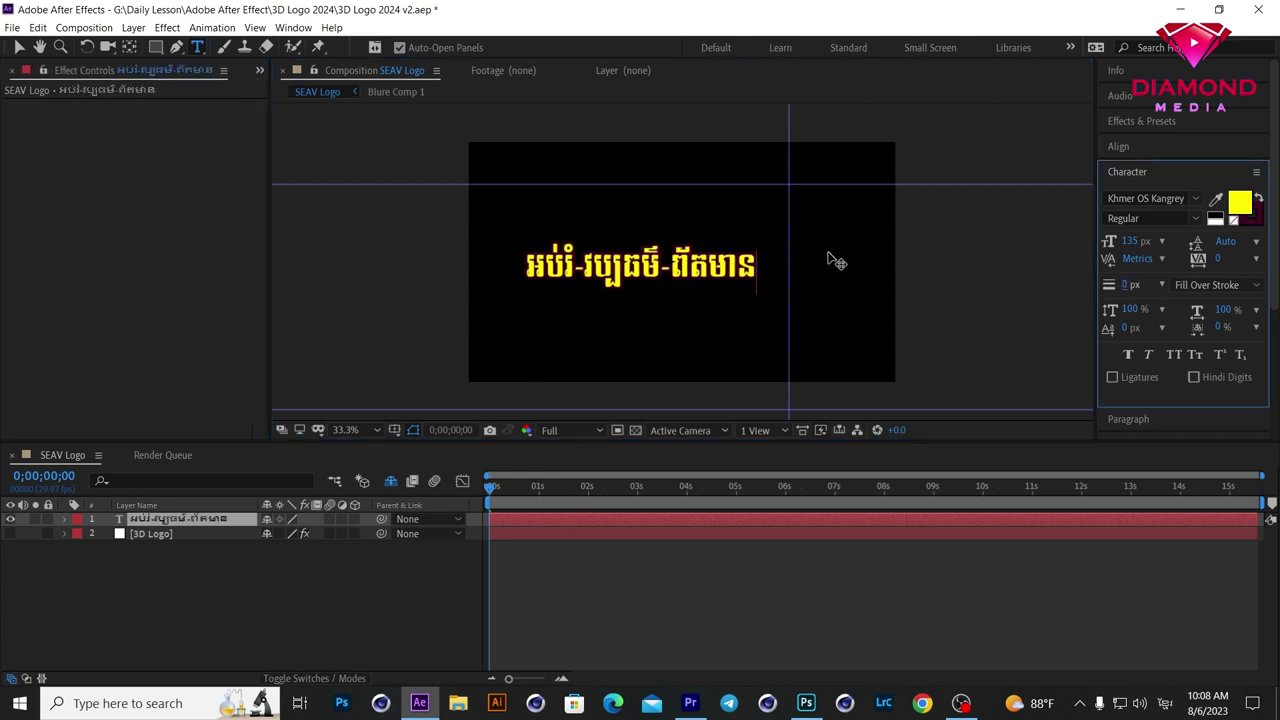
pyautogui.click(731, 264)
pyautogui.hotkey('ctrl', 'a')
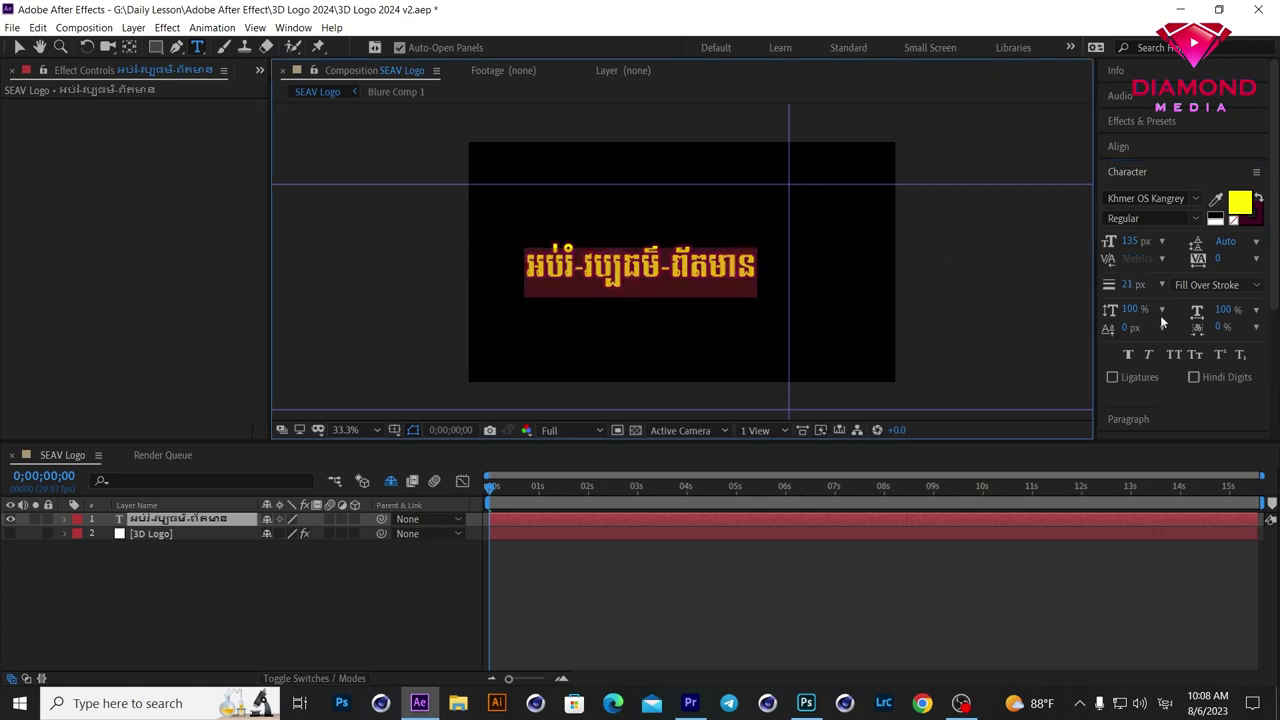
pyautogui.moveTo(1133, 285); pyautogui.dragTo(790, 298)
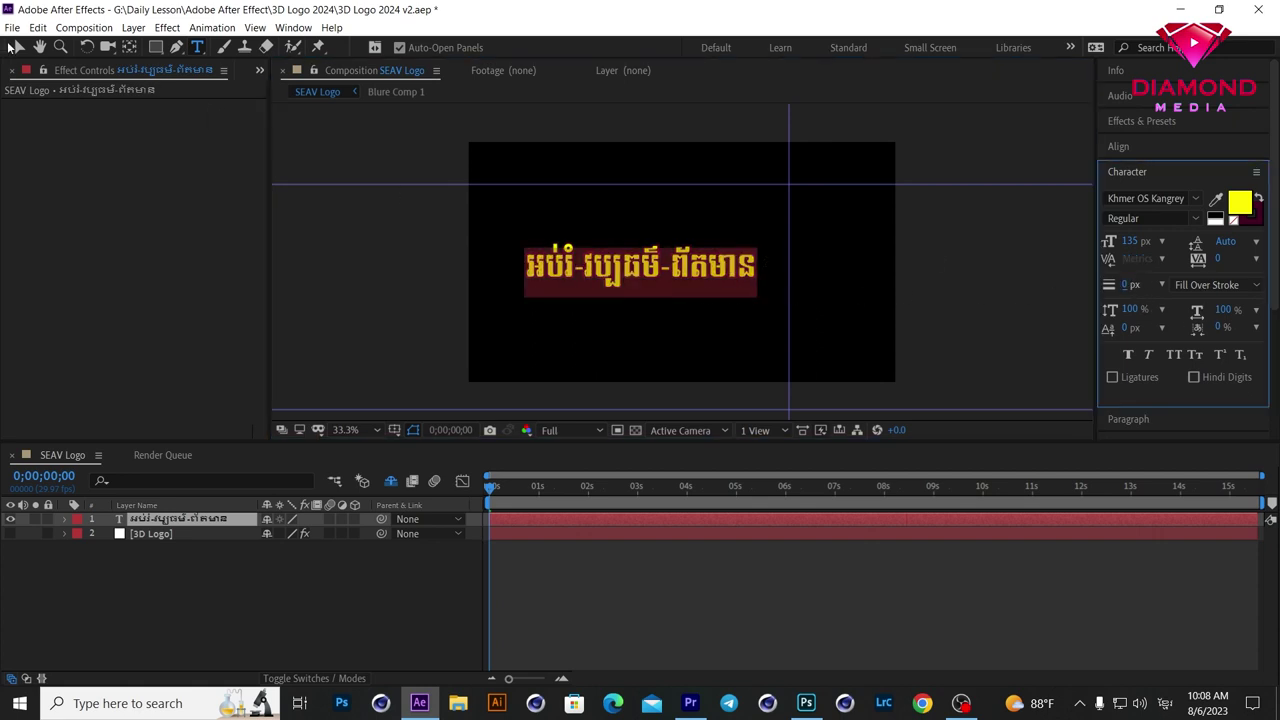
pyautogui.click(16, 47)
pyautogui.moveTo(641, 270); pyautogui.dragTo(676, 288)
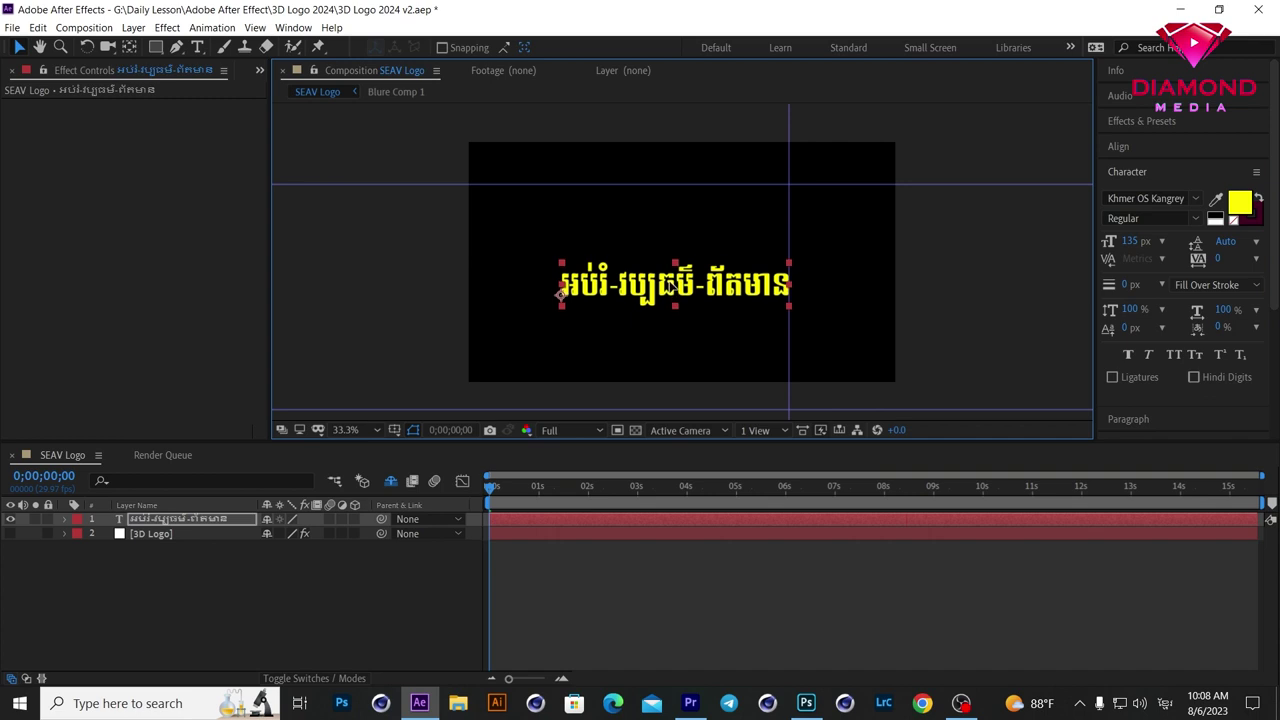
# Step: Start a new empty text layer in the composition
pyautogui.click(197, 47)
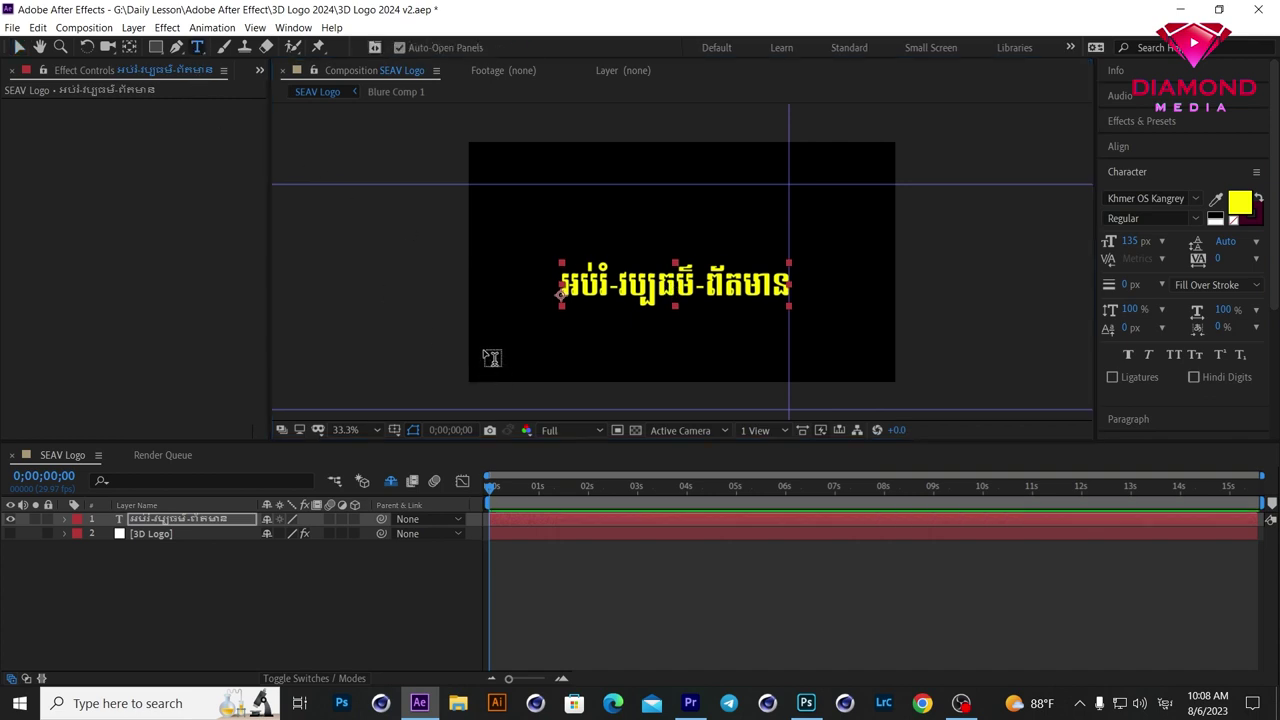
pyautogui.click(487, 358)
pyautogui.click(1160, 700)
# Step: Type 'EDUCATION. CULTURE. INFORMATION' in English and set its font to Romnea
pyautogui.click(1150, 632)
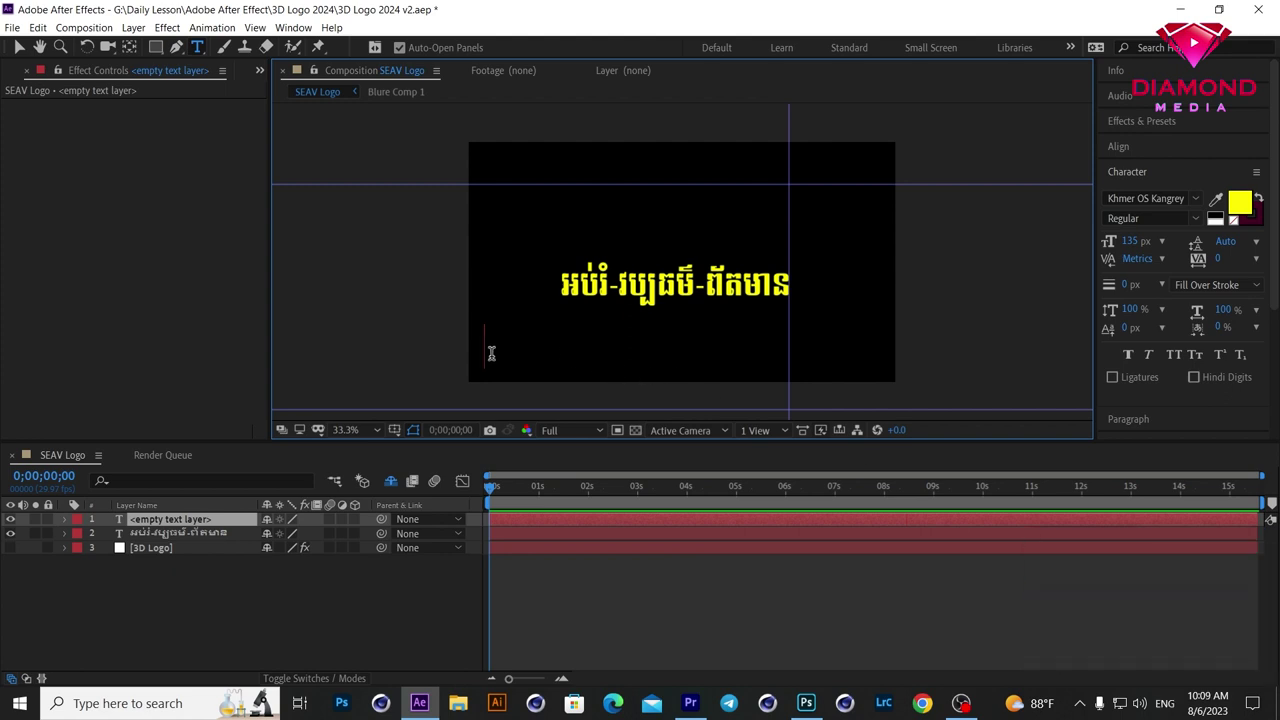
pyautogui.write('E')
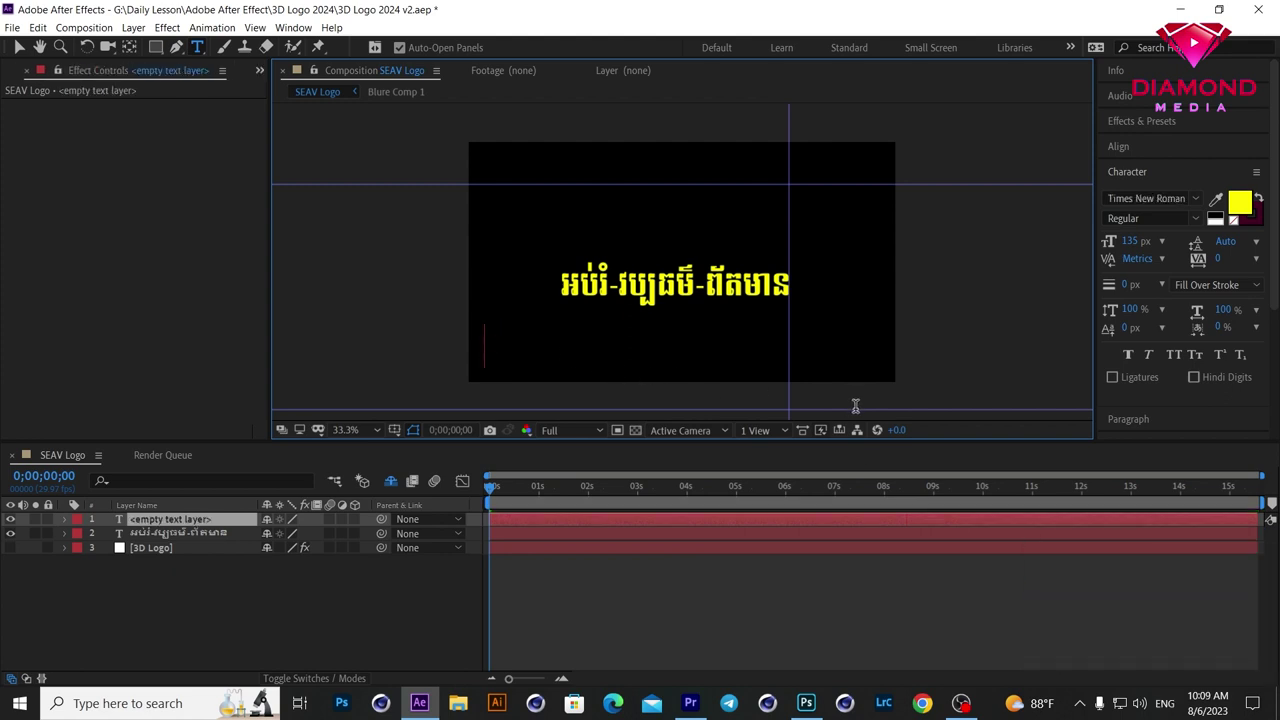
pyautogui.write('DUCATION. CULTURE. INFORMATION')
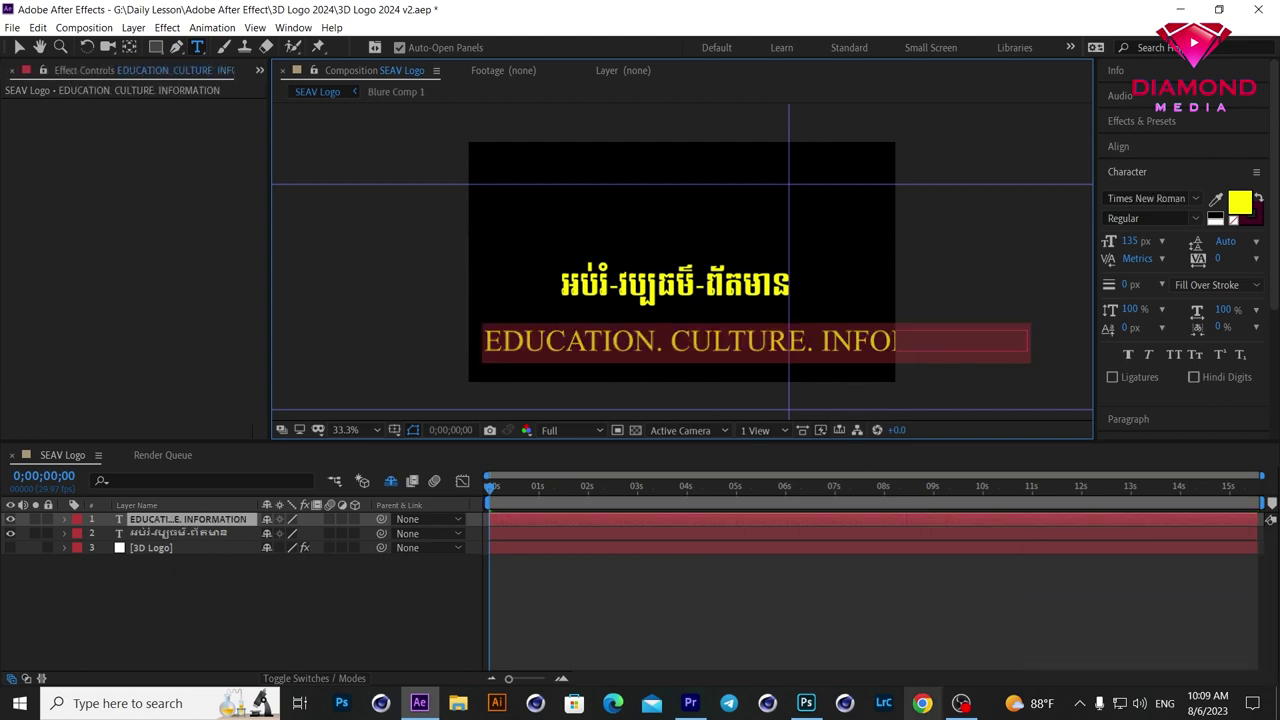
pyautogui.click(1196, 199)
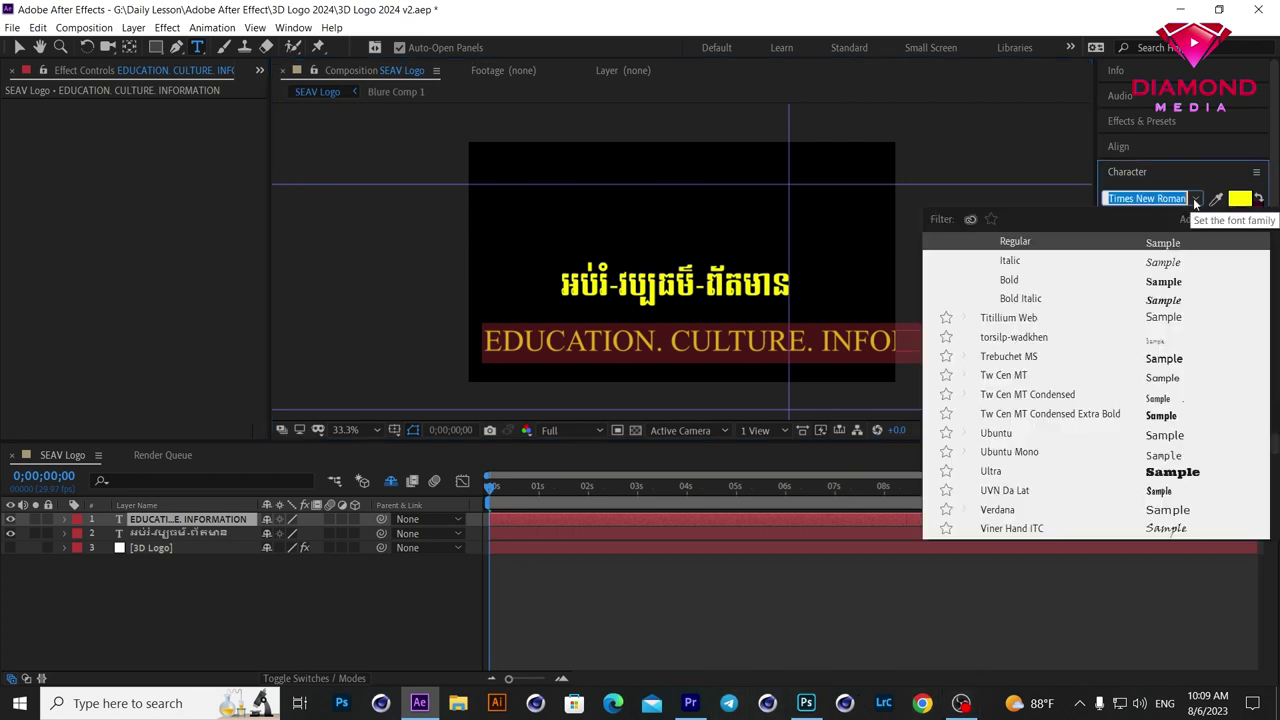
pyautogui.click(1177, 435)
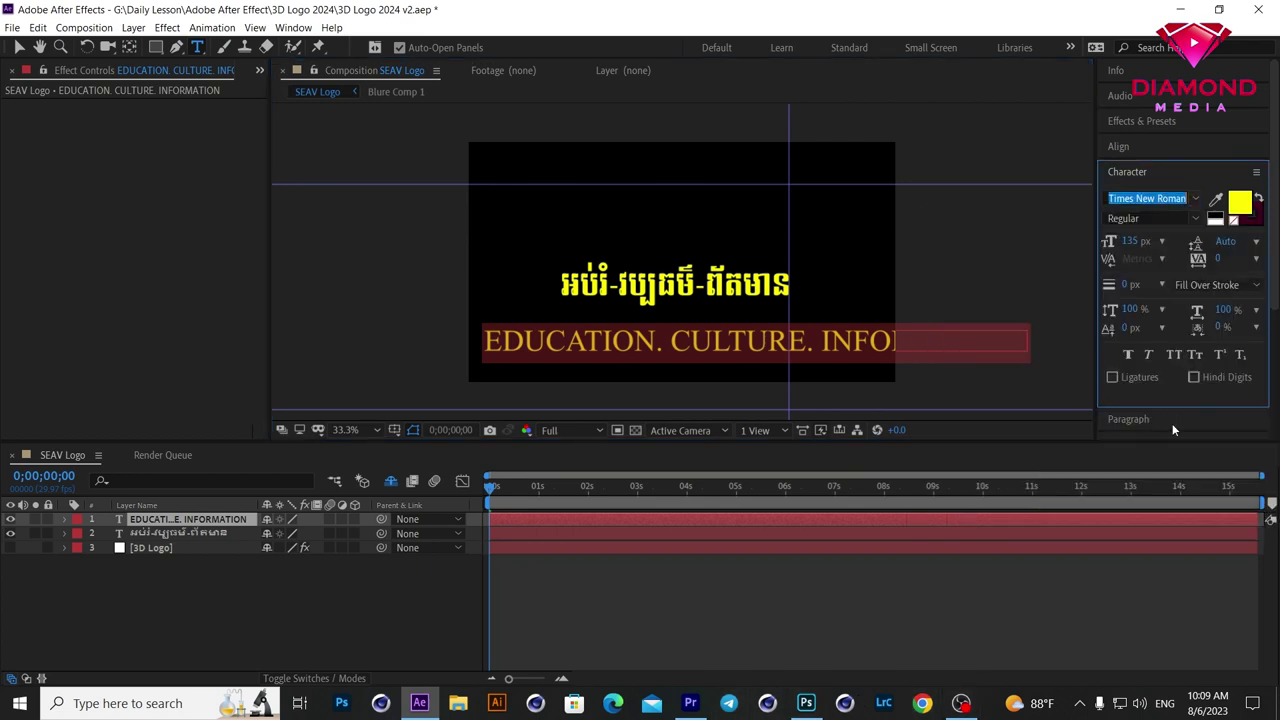
pyautogui.click(1196, 199)
pyautogui.scroll(3, 1138, 341)
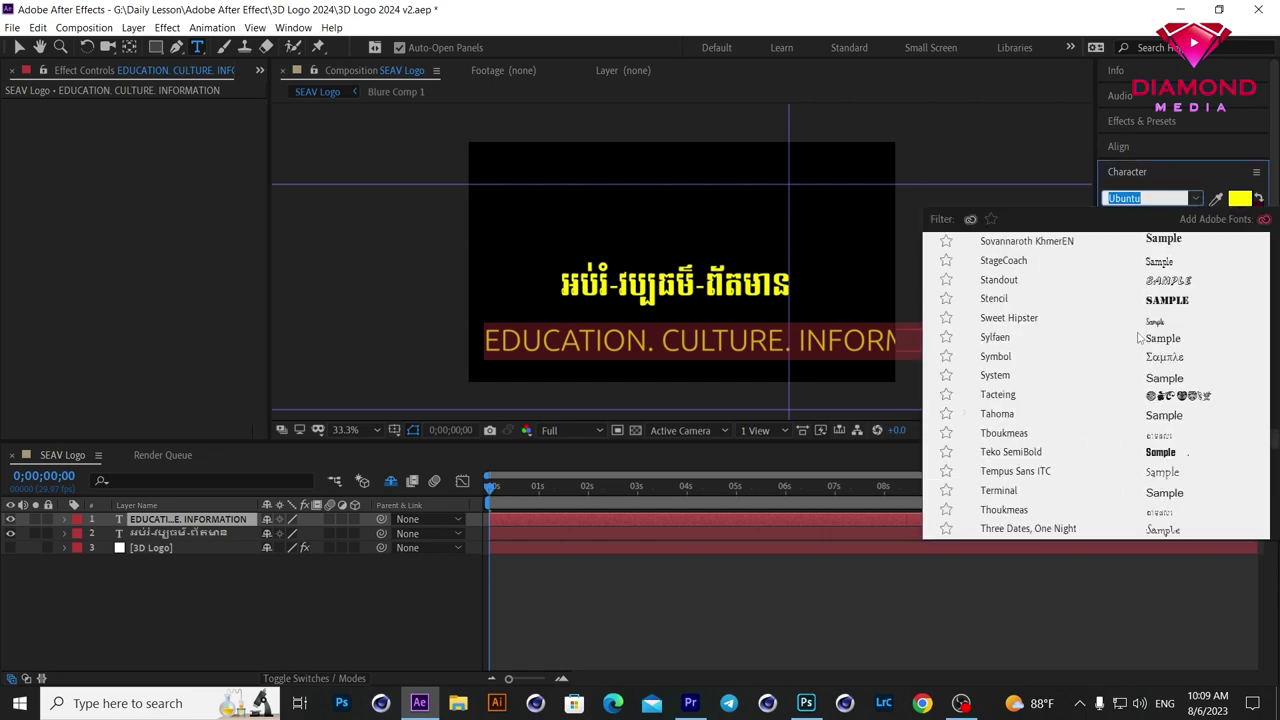
pyautogui.scroll(5, 1136, 339)
pyautogui.scroll(5, 1136, 339)
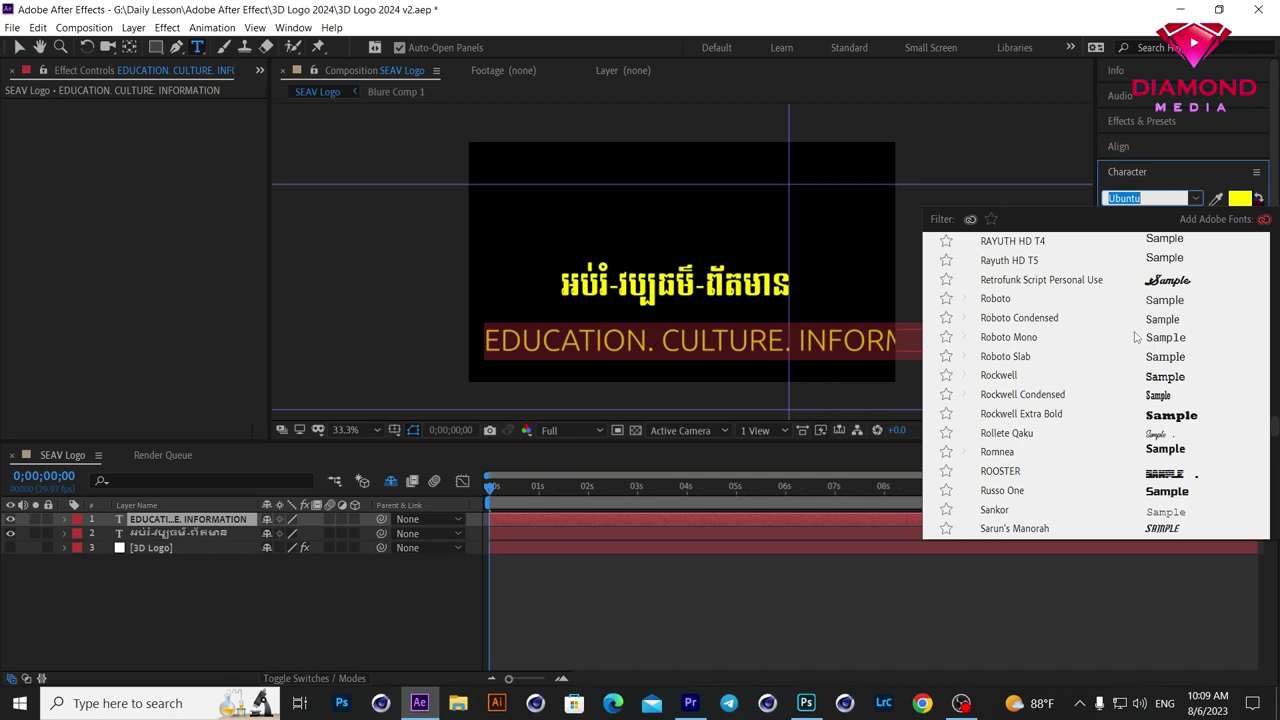
pyautogui.click(1165, 454)
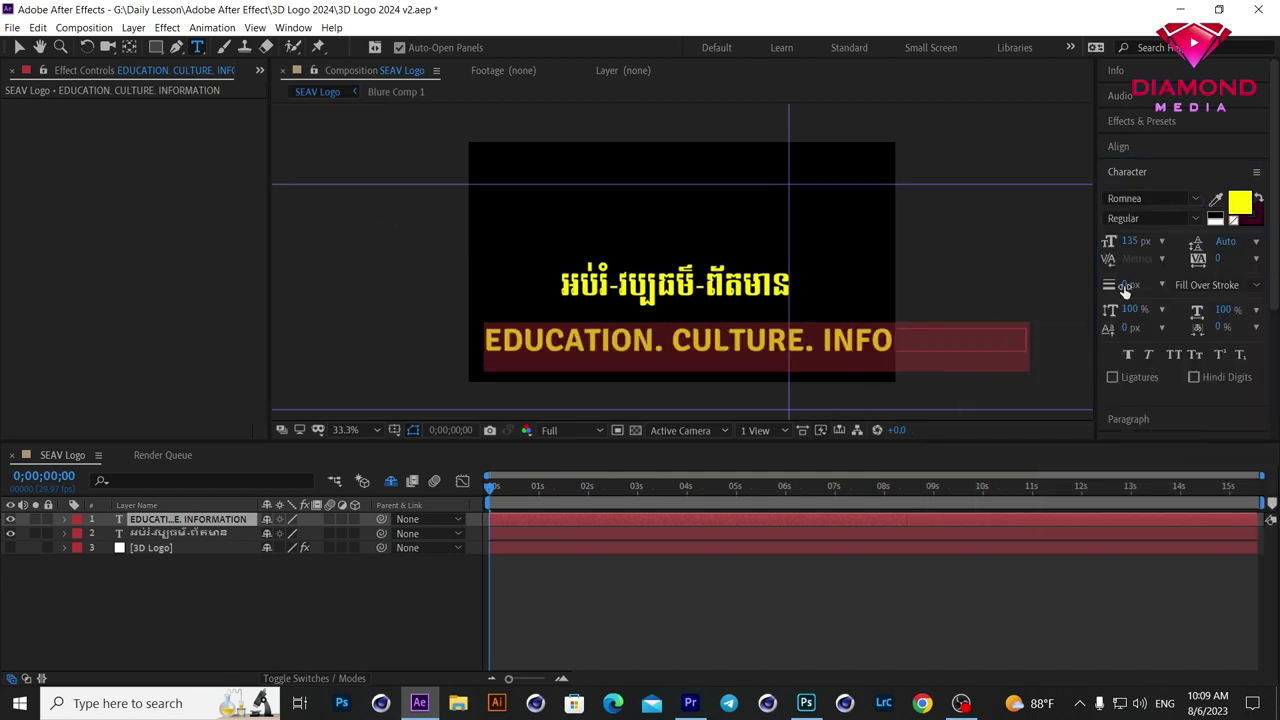
# Step: Size the subtitle to 62 px and position it just beneath the Khmer title
pyautogui.moveTo(1128, 244); pyautogui.dragTo(1071, 244)
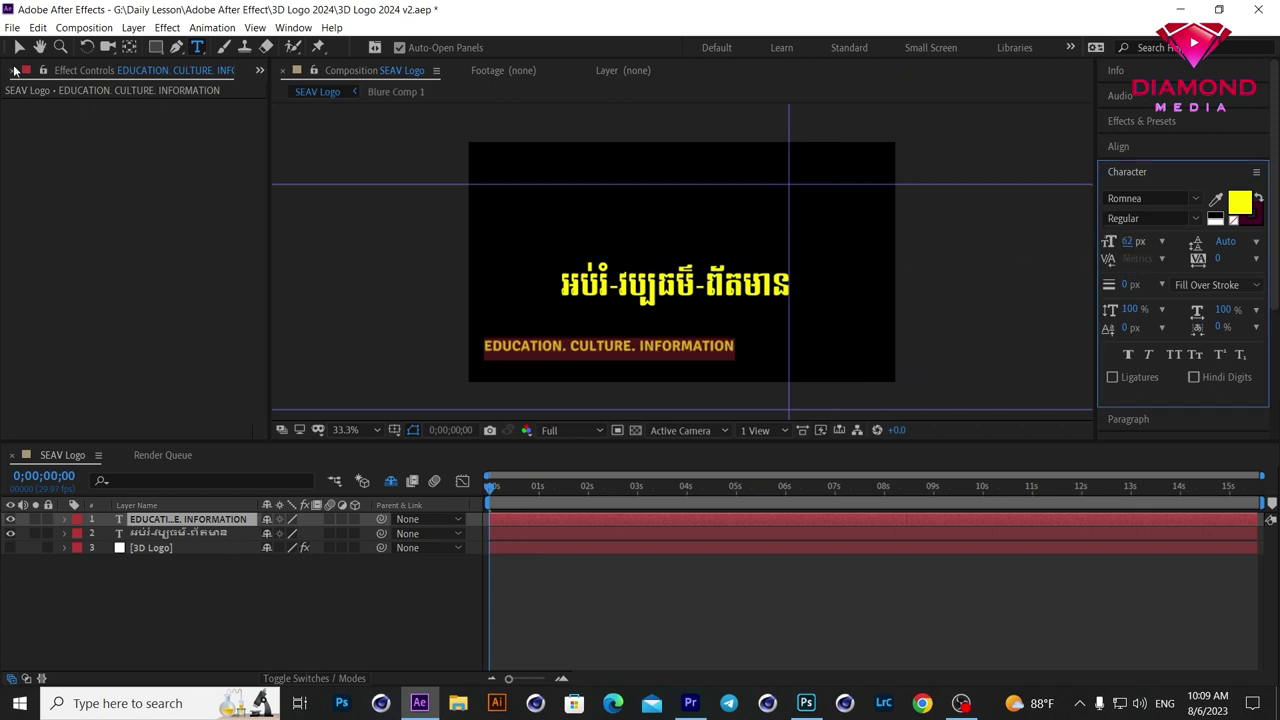
pyautogui.click(19, 47)
pyautogui.moveTo(646, 347); pyautogui.dragTo(715, 327)
pyautogui.press('capslock')
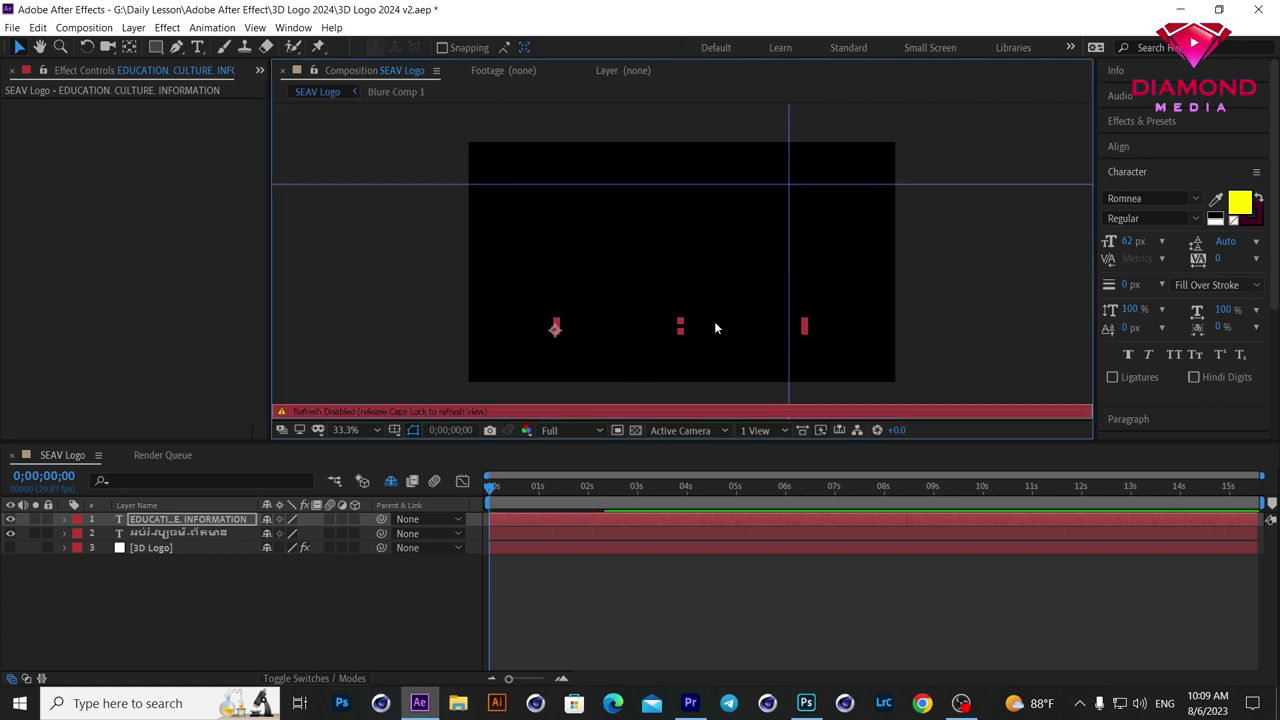
pyautogui.press('capslock')
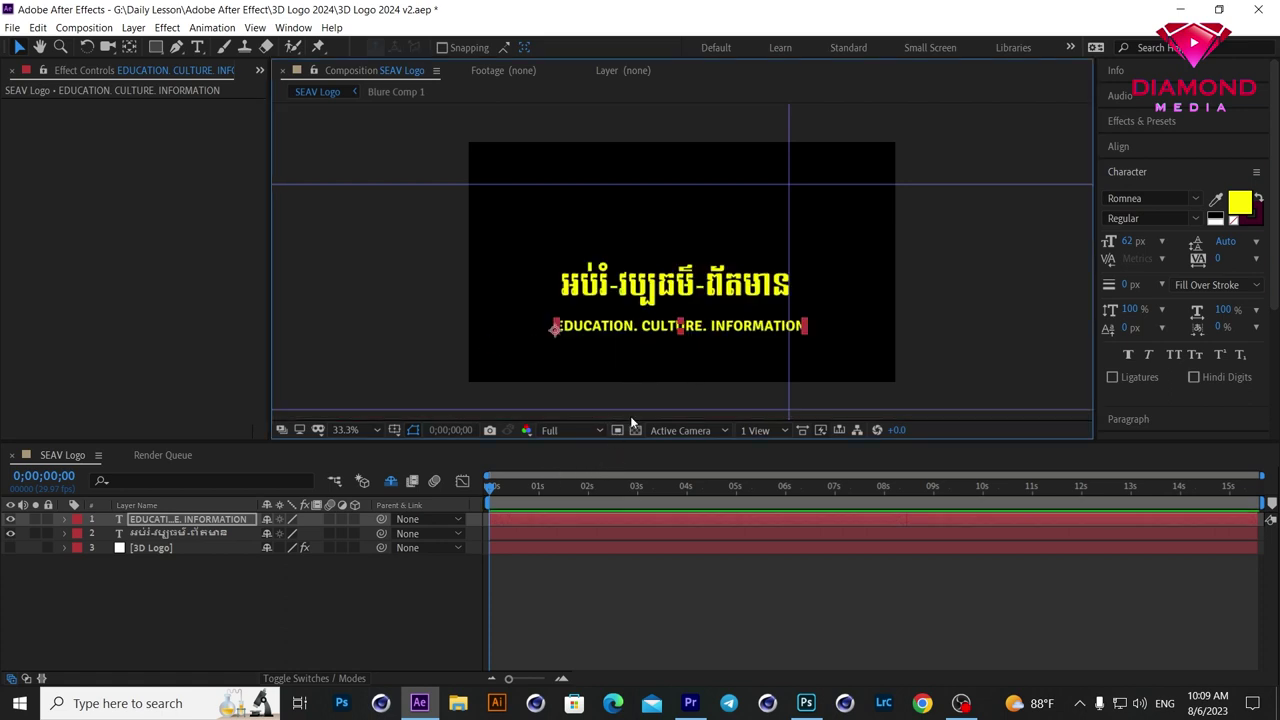
pyautogui.moveTo(731, 331); pyautogui.dragTo(727, 325)
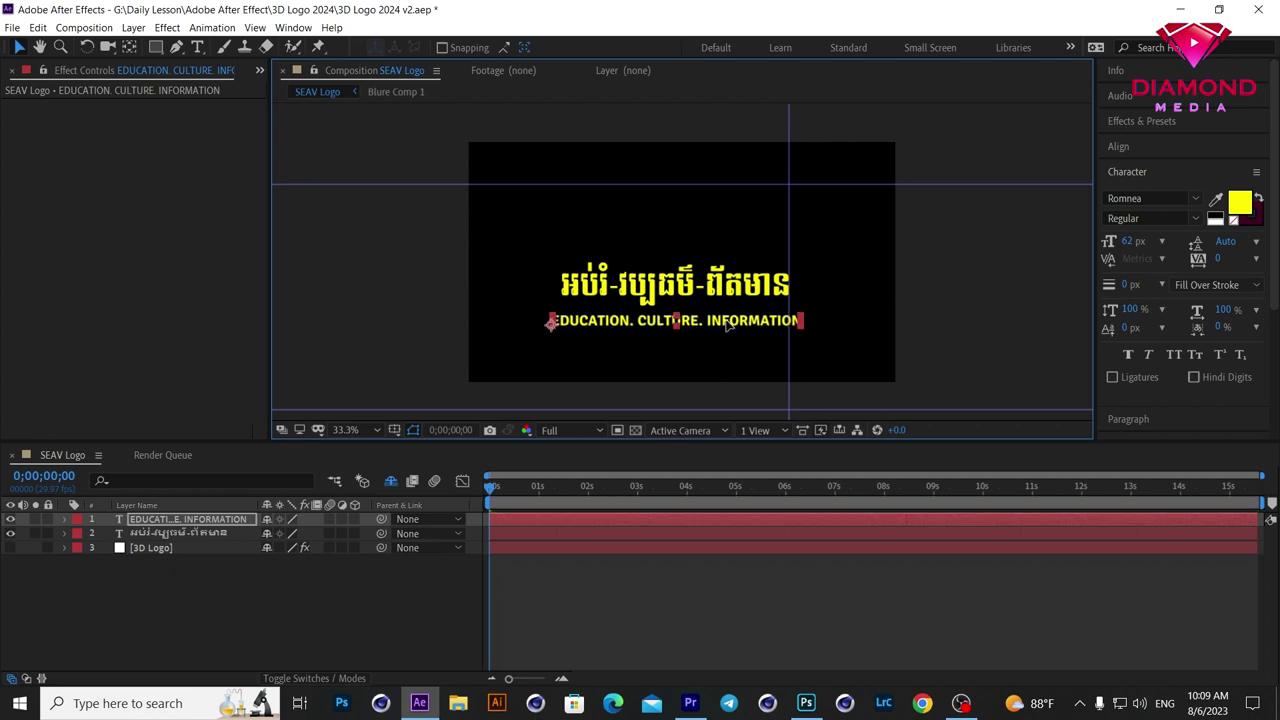
pyautogui.doubleClick(698, 287)
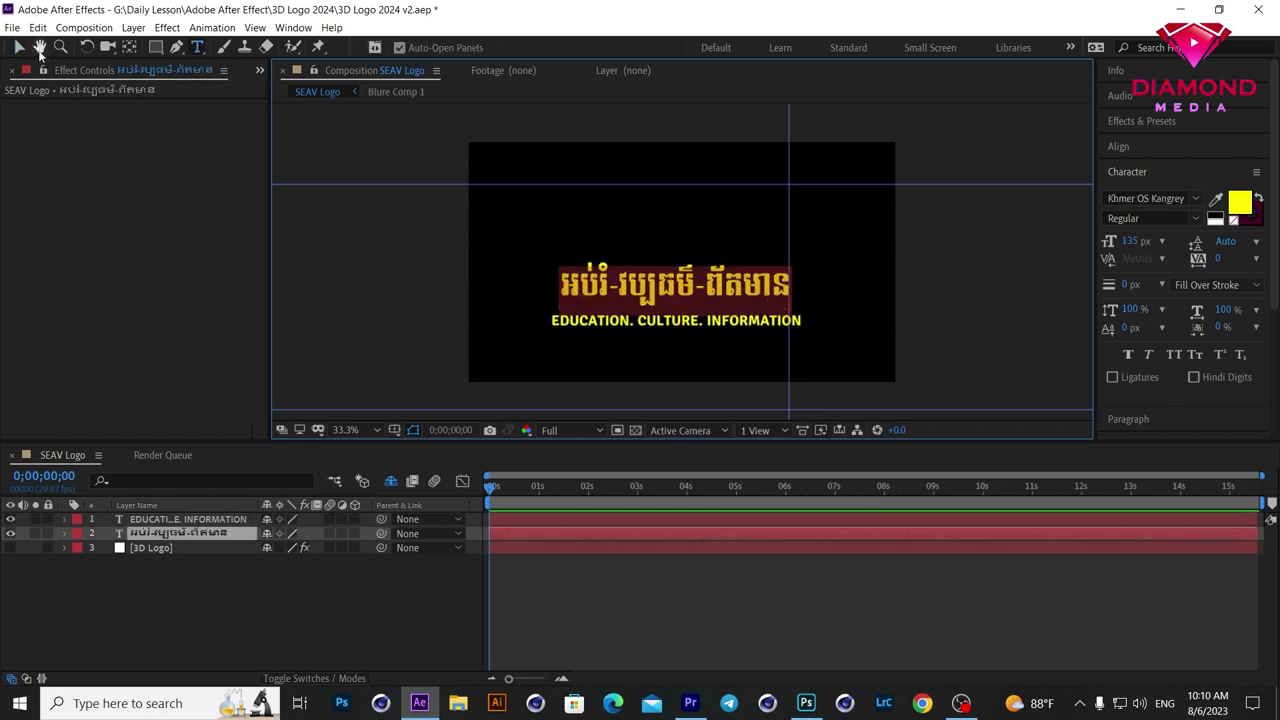
# Step: Stretch the Khmer title slightly wider, then hide both text layers as shy layers
pyautogui.click(19, 47)
pyautogui.moveTo(797, 289)
pyautogui.mouseDown()
pyautogui.moveTo(818, 286)
pyautogui.moveTo(748, 294)
pyautogui.mouseUp()
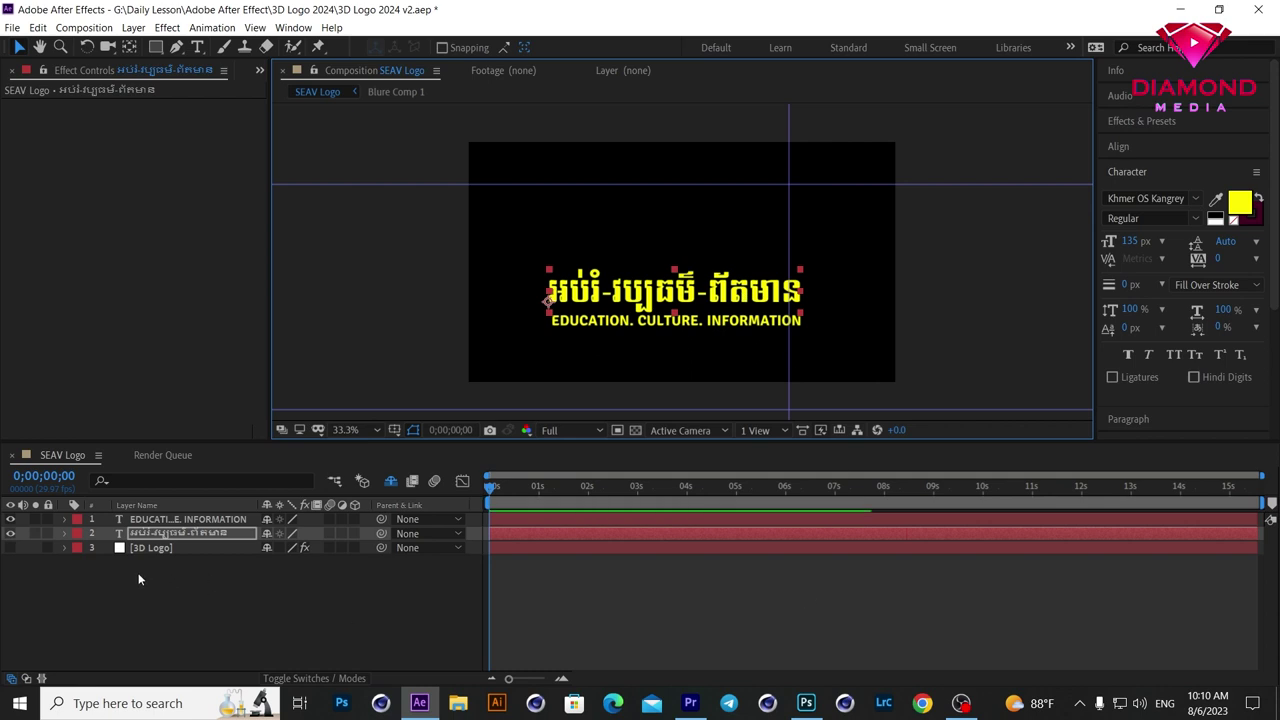
pyautogui.moveTo(11, 533); pyautogui.dragTo(11, 519)
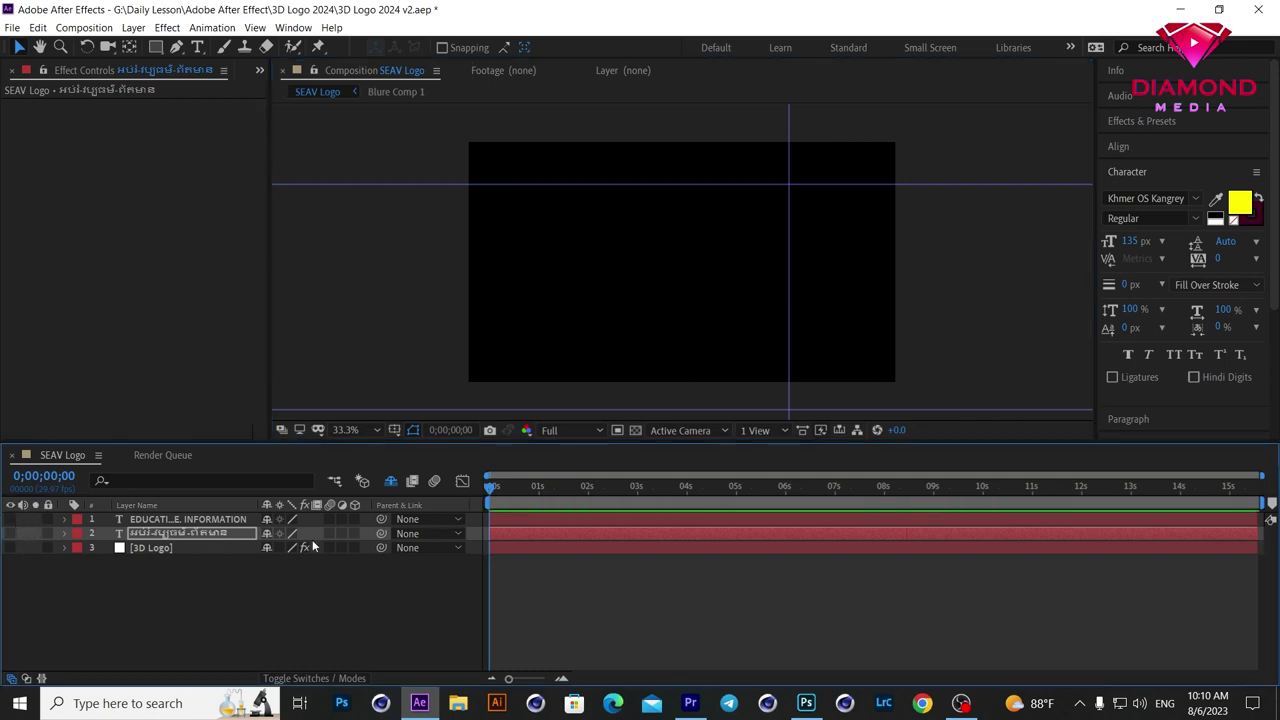
pyautogui.click(268, 533)
pyautogui.click(268, 519)
# Step: Turn the 3D Logo layer back on, select it and step forward one frame
pyautogui.click(11, 519)
pyautogui.click(570, 519)
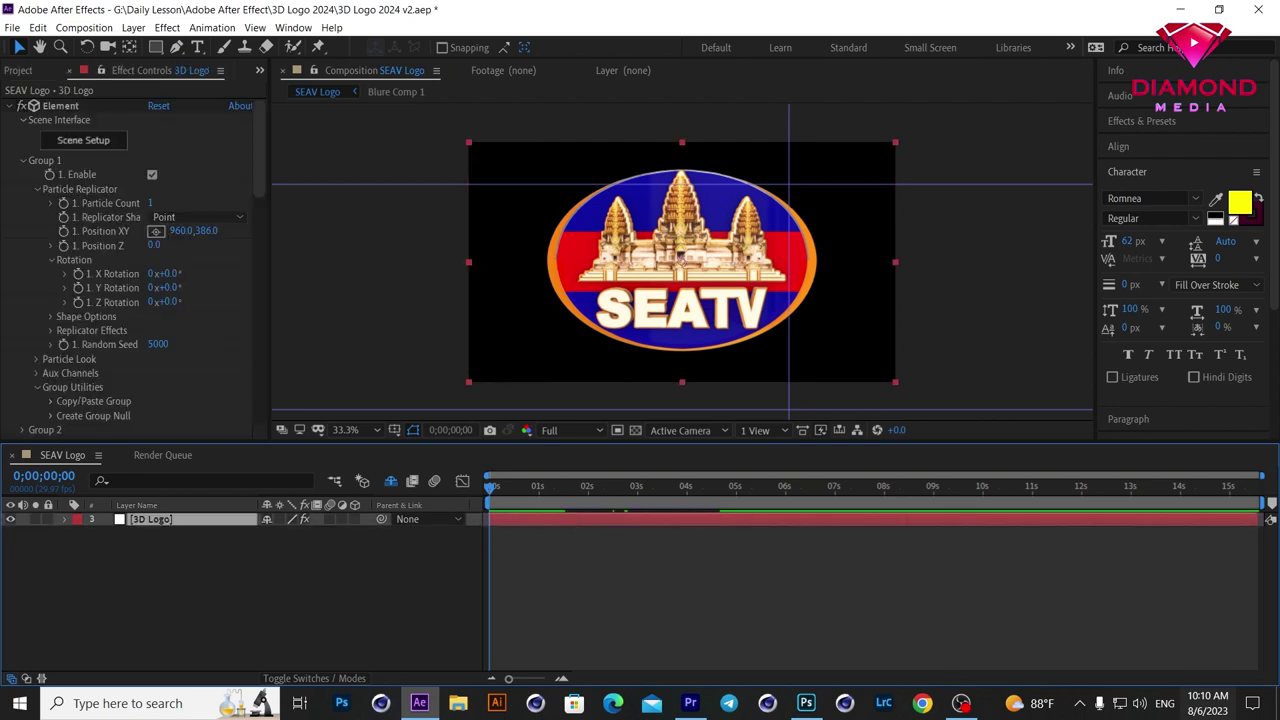
pyautogui.click(10, 112)
pyautogui.click(525, 500)
pyautogui.press('space')
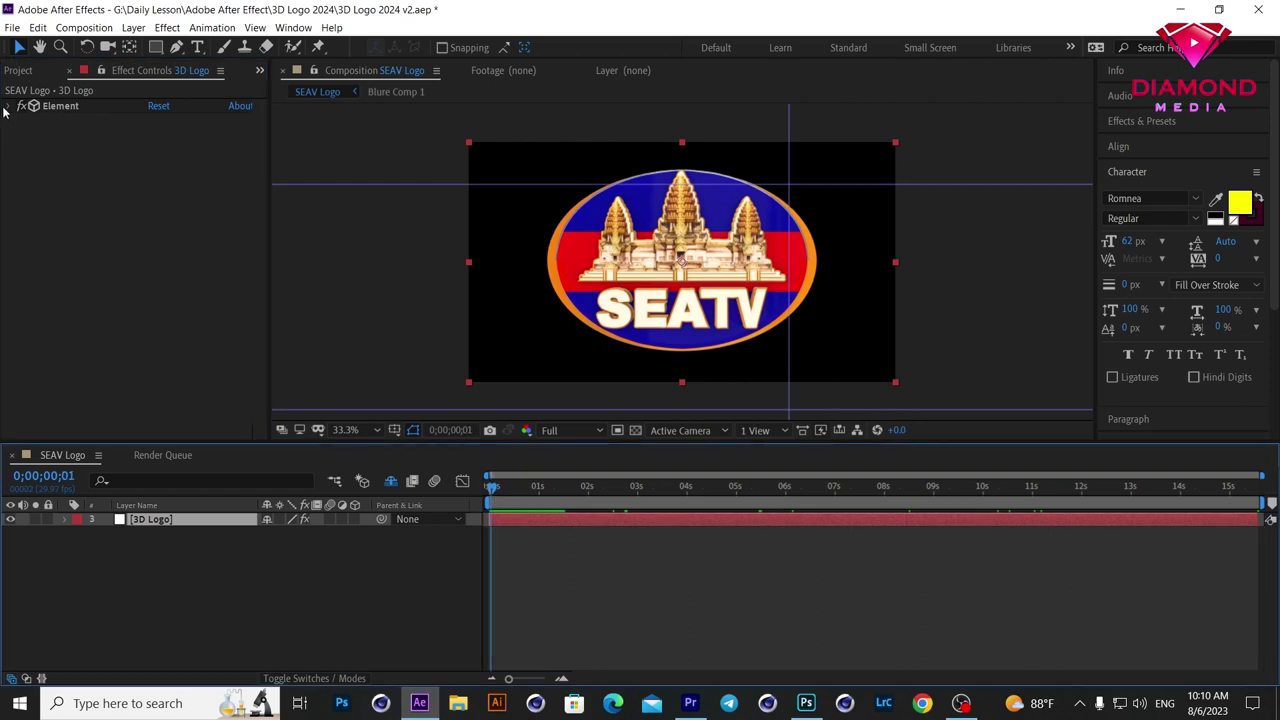
# Step: Collapse Group 1, Scene Interface and Render Settings, and expand Custom Layers in Element
pyautogui.click(8, 106)
pyautogui.click(24, 162)
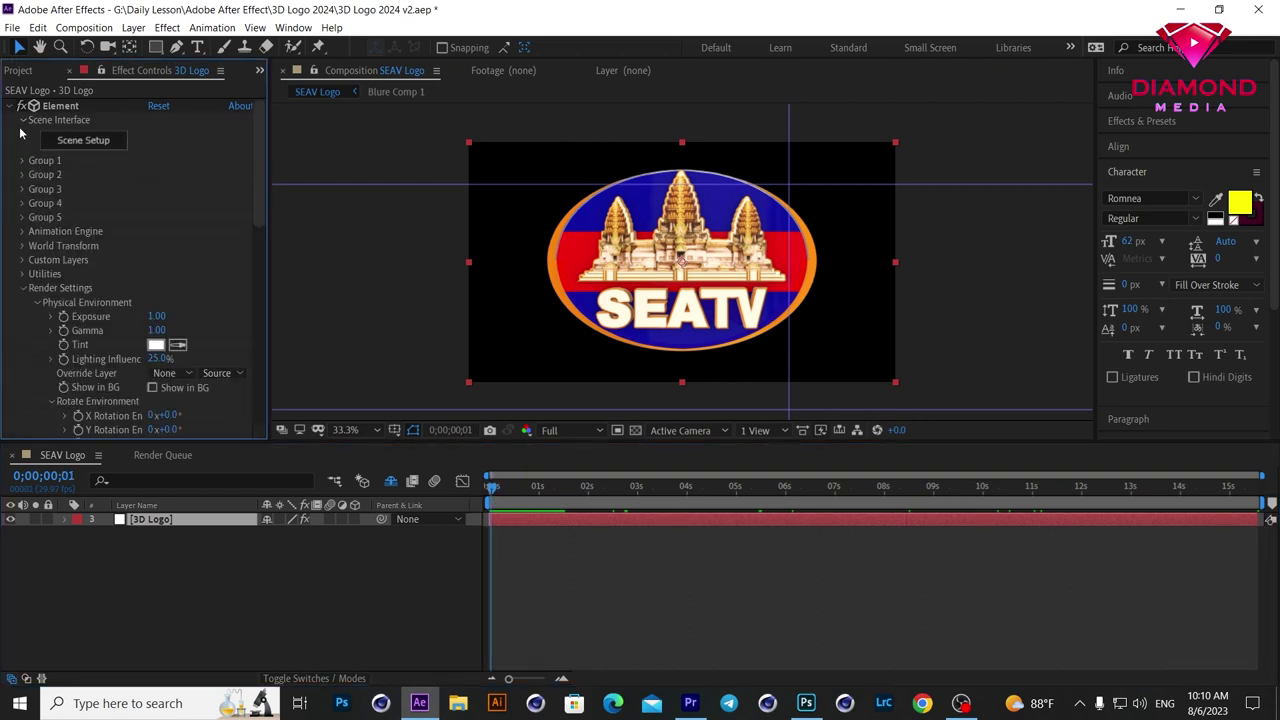
pyautogui.click(23, 121)
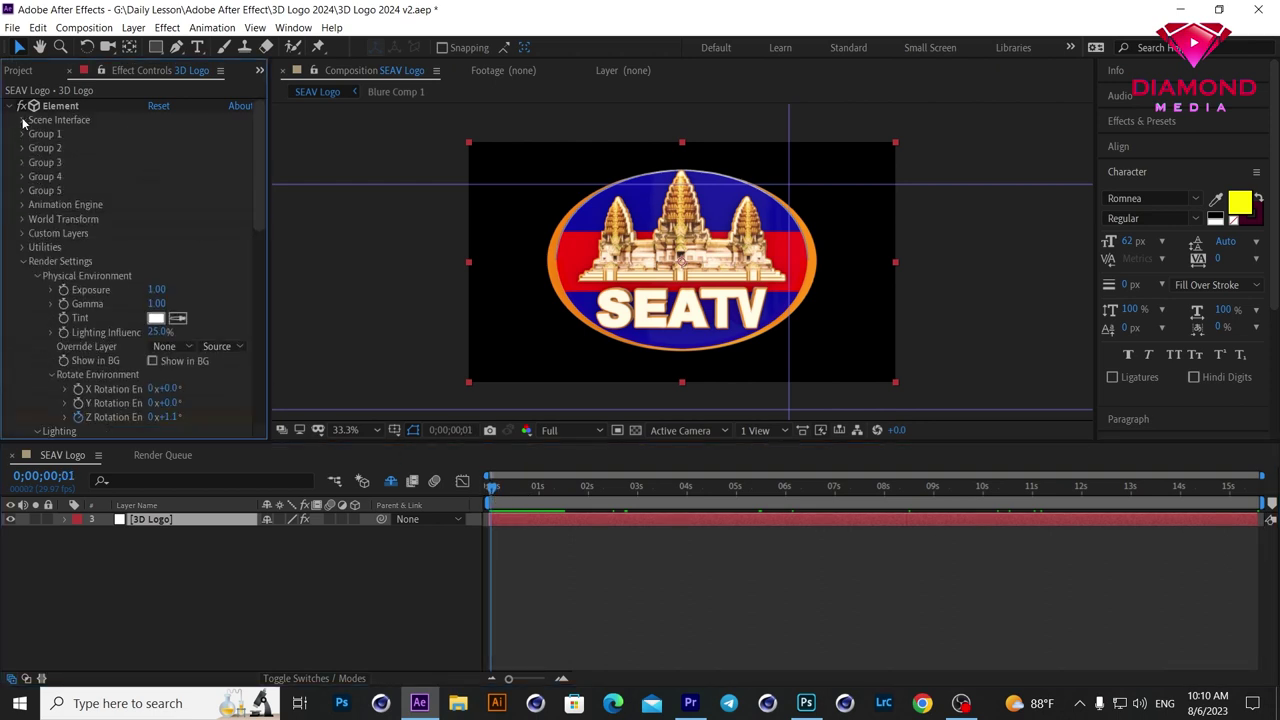
pyautogui.click(23, 262)
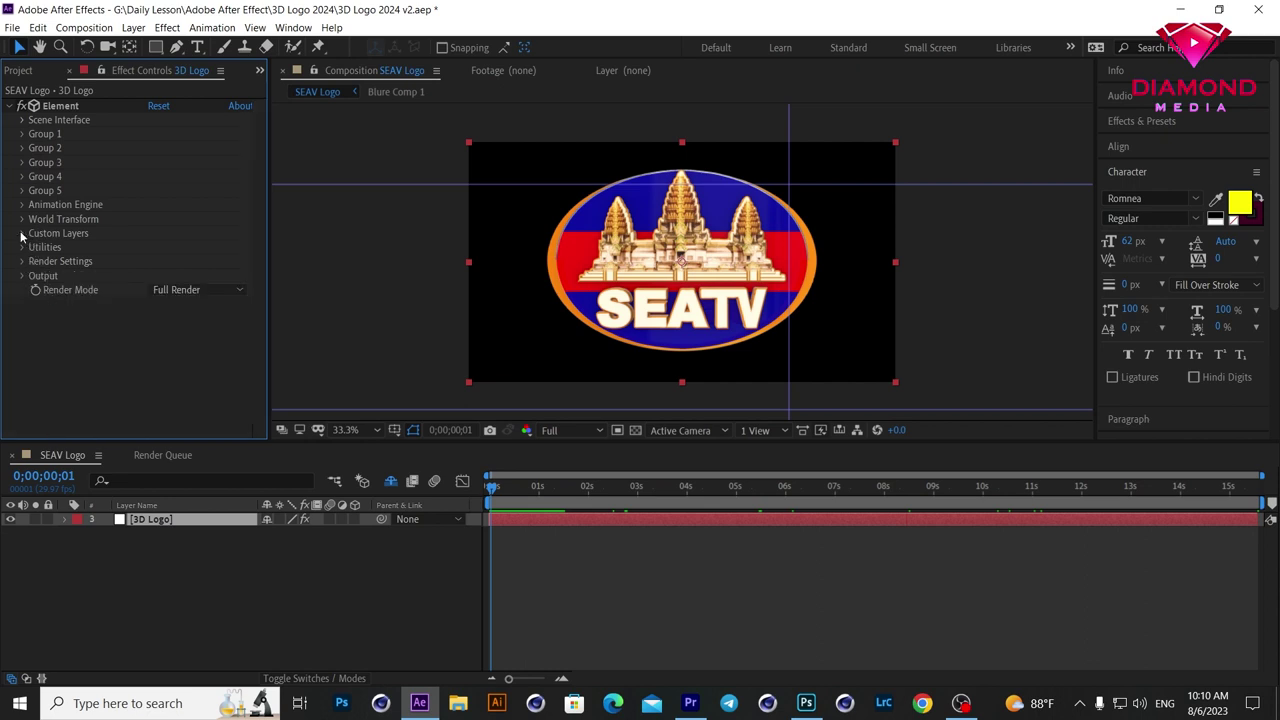
pyautogui.click(22, 233)
# Step: Assign the Khmer-text comp to Path Layer 5 and the English subtitle comp to Path Layer 6
pyautogui.click(37, 247)
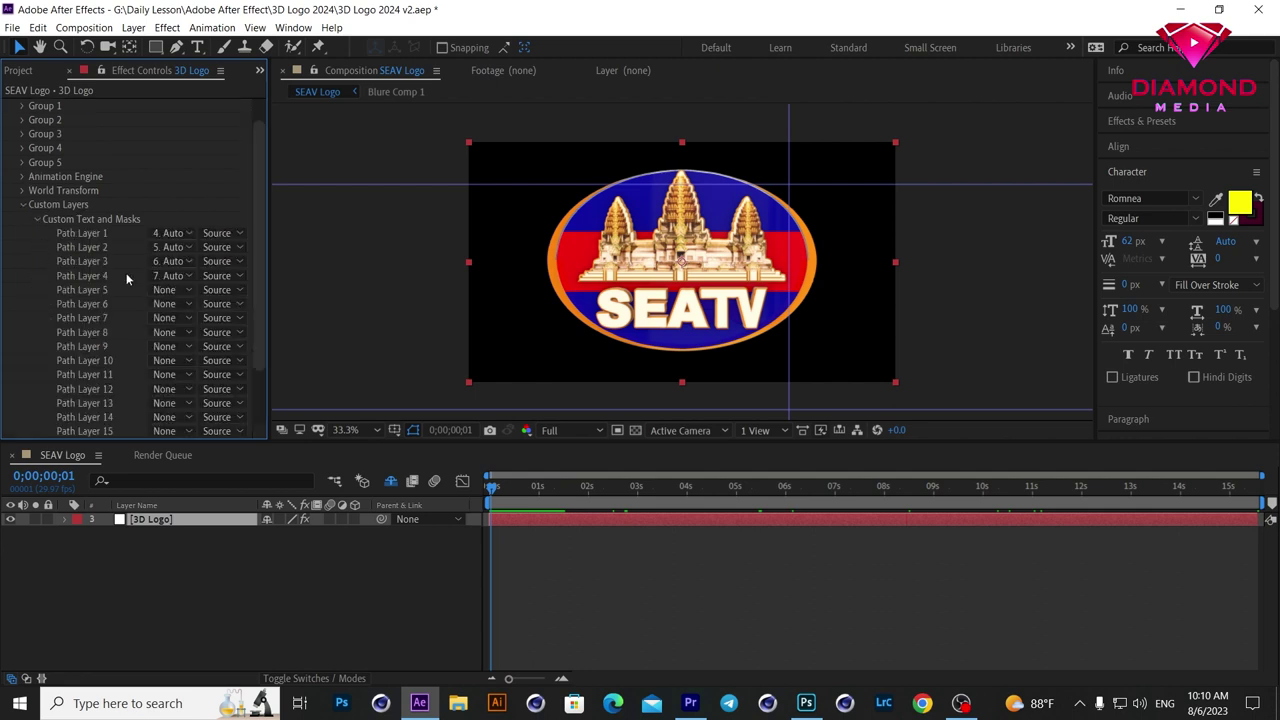
pyautogui.click(190, 289)
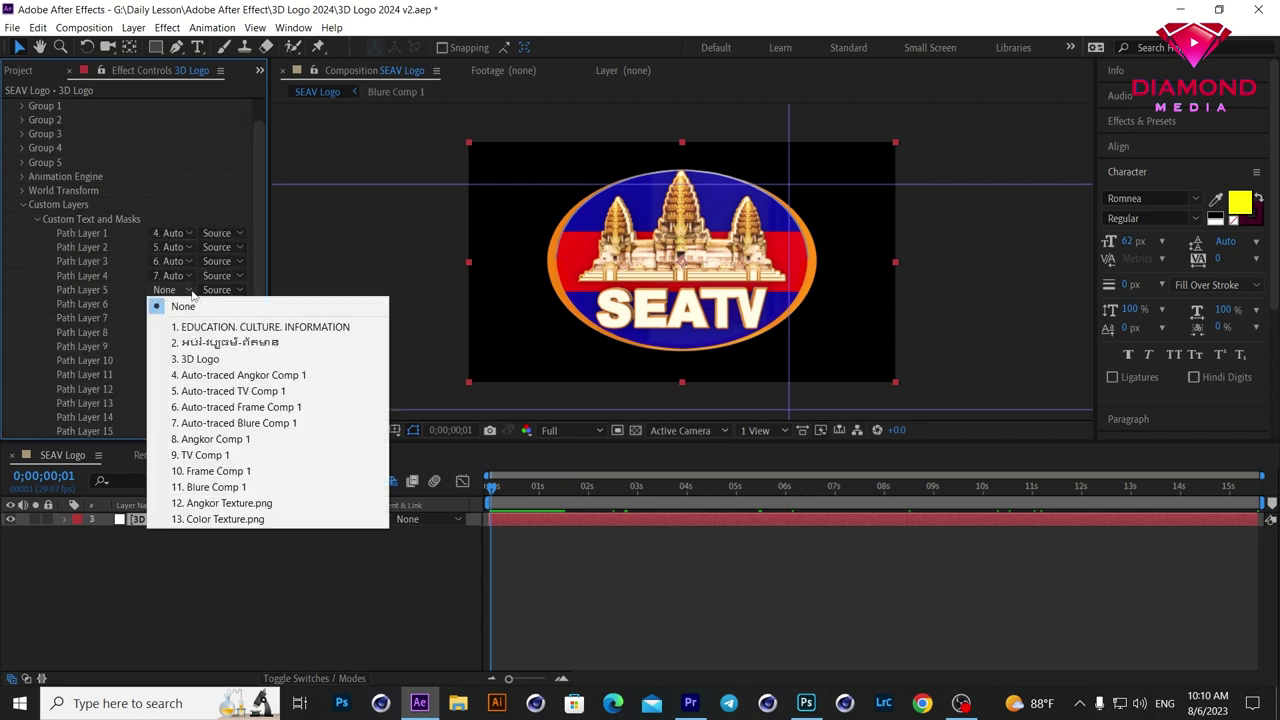
pyautogui.click(216, 342)
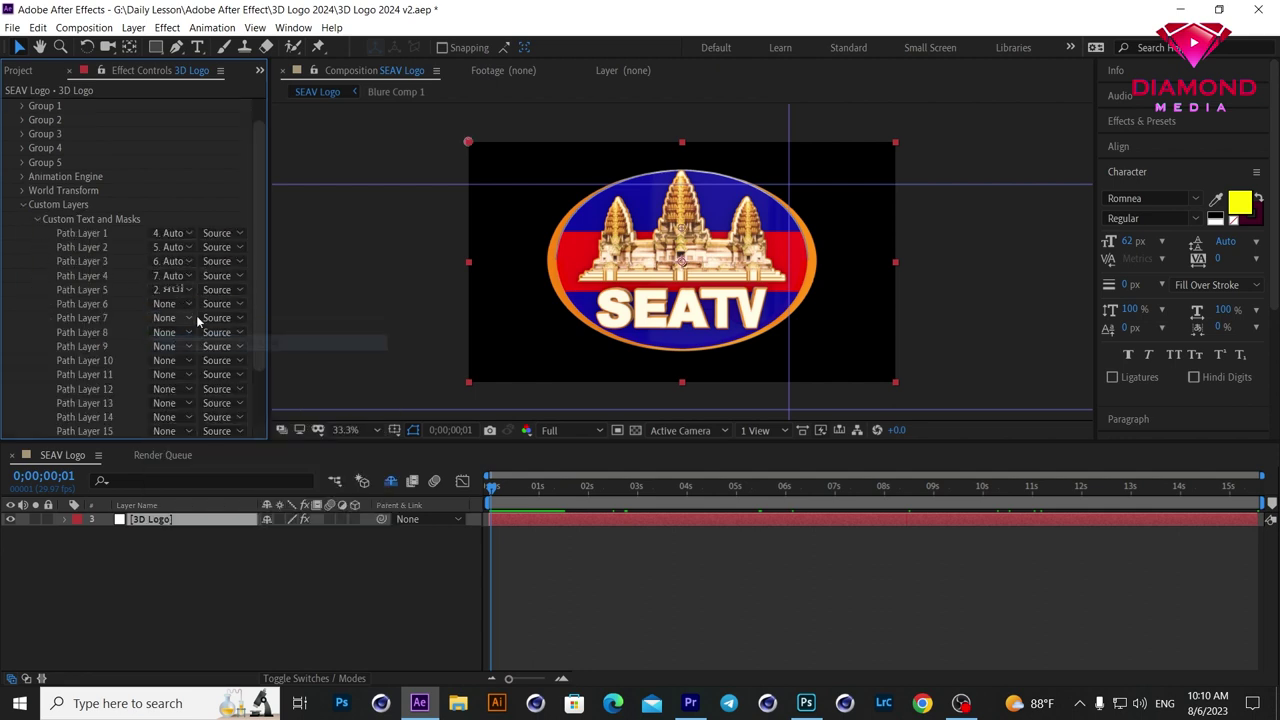
pyautogui.click(190, 304)
pyautogui.click(230, 341)
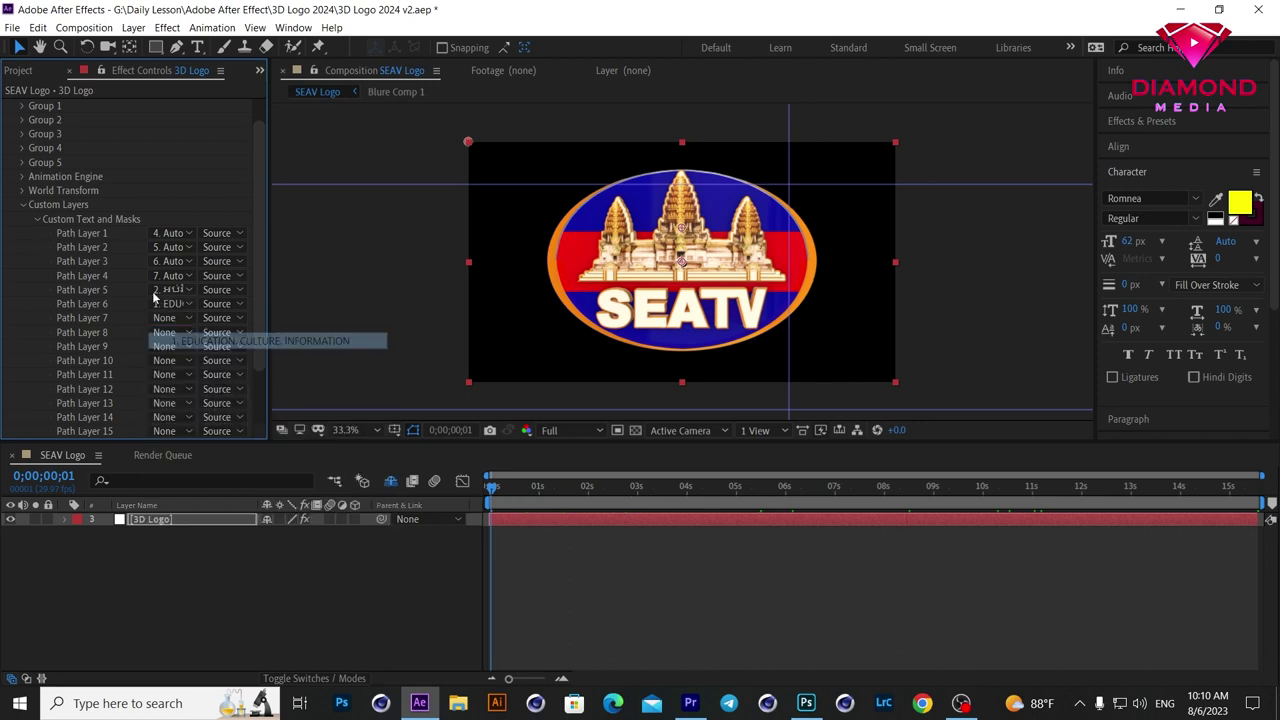
pyautogui.click(24, 205)
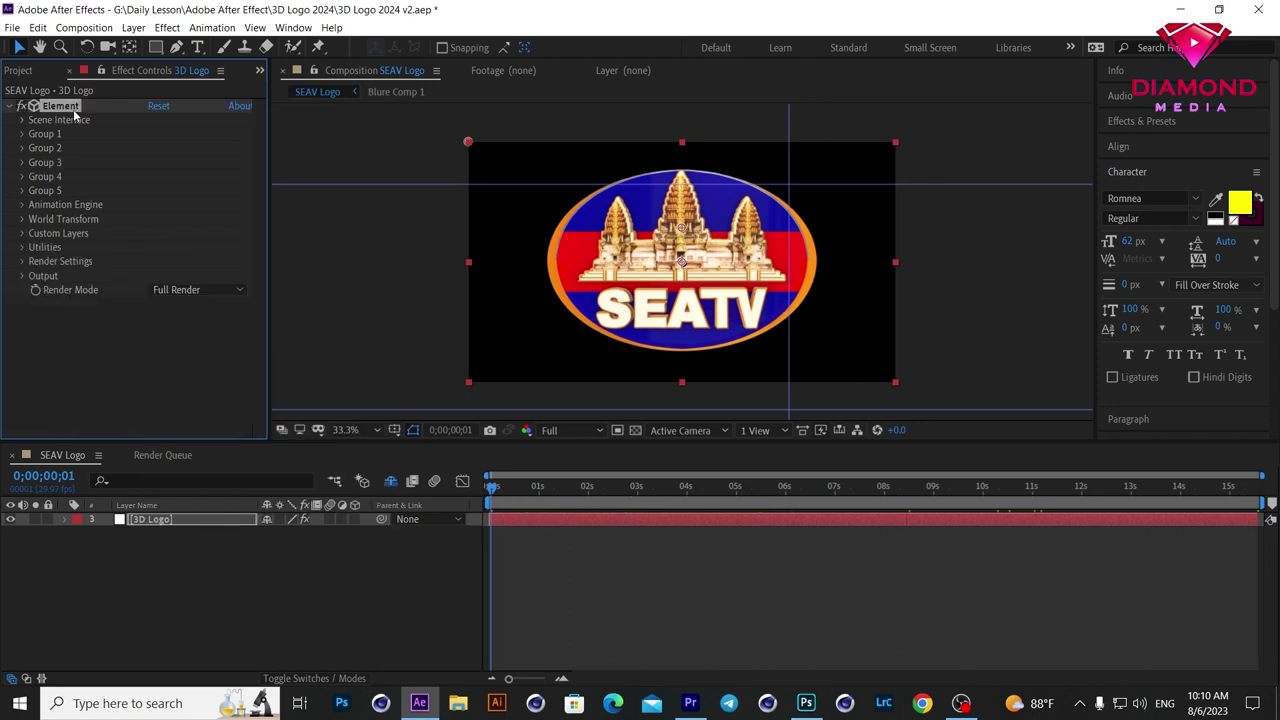
pyautogui.click(23, 121)
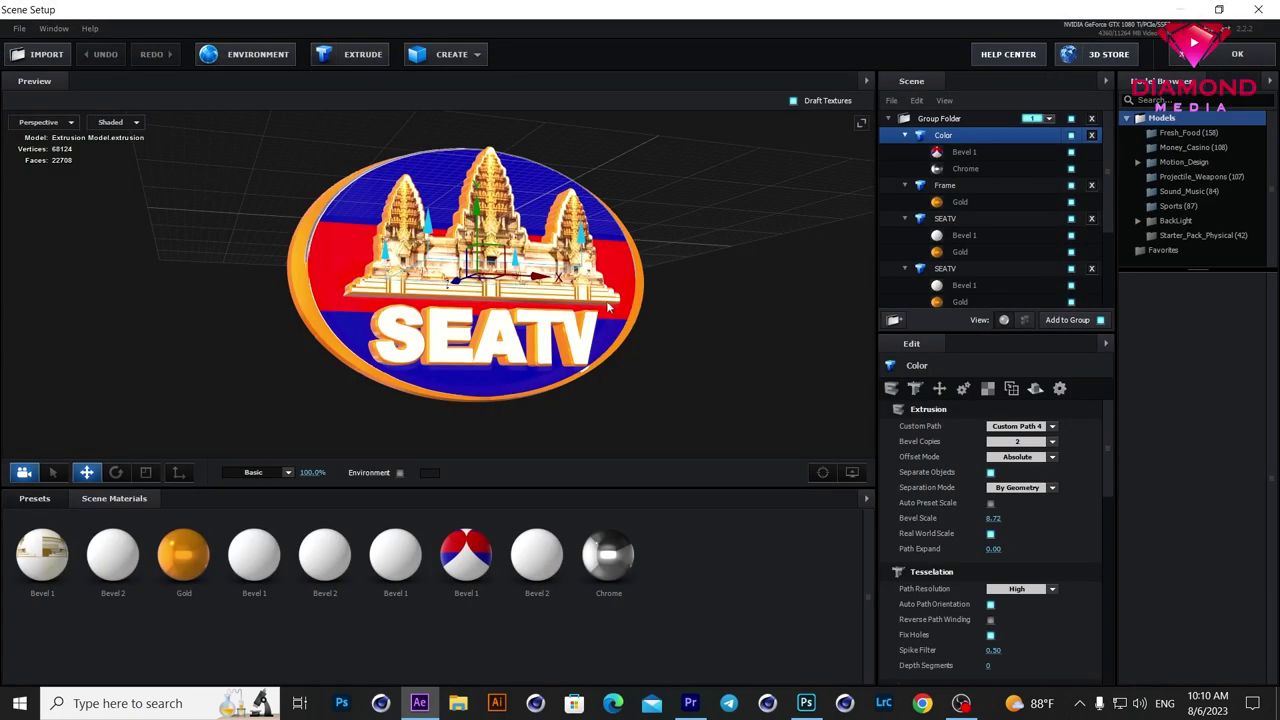
# Step: Orbit the Scene Setup preview and select the SEATV model in the Scene panel
pyautogui.moveTo(663, 278)
pyautogui.mouseDown()
pyautogui.moveTo(586, 283)
pyautogui.moveTo(640, 281)
pyautogui.moveTo(632, 296)
pyautogui.moveTo(522, 277)
pyautogui.moveTo(637, 289)
pyautogui.mouseUp()
pyautogui.click(370, 335)
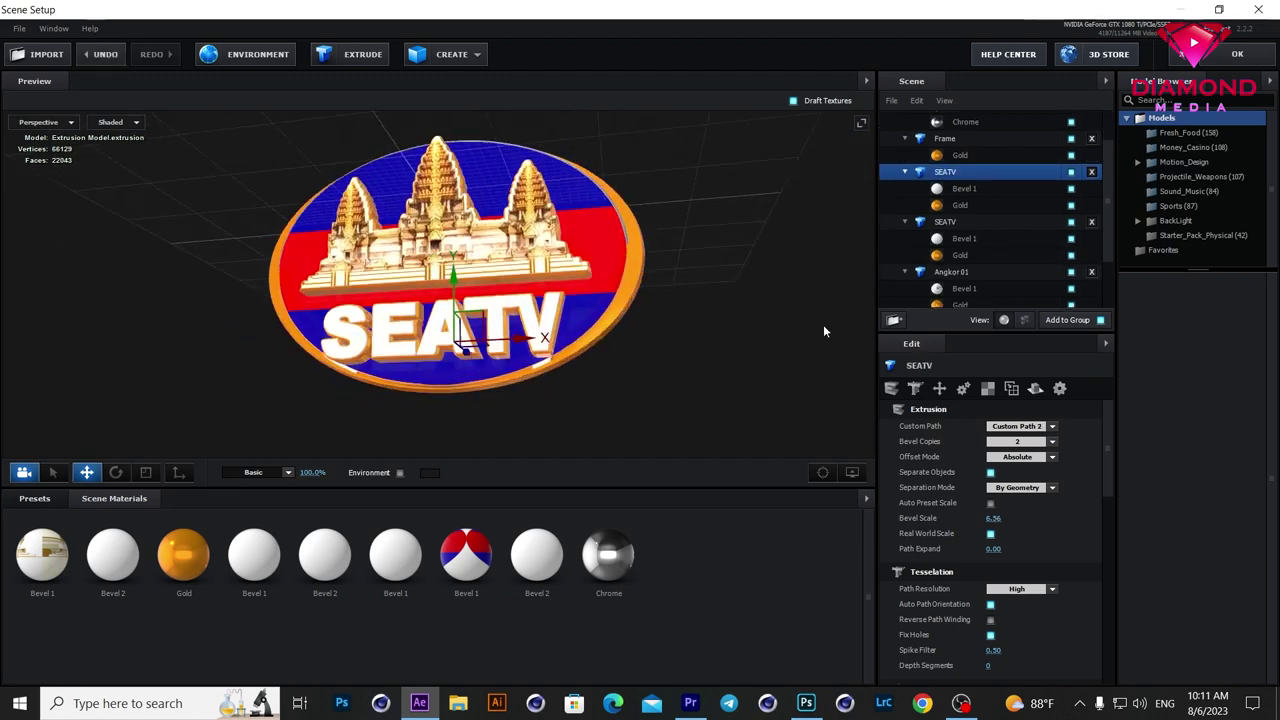
pyautogui.moveTo(811, 327); pyautogui.dragTo(606, 296)
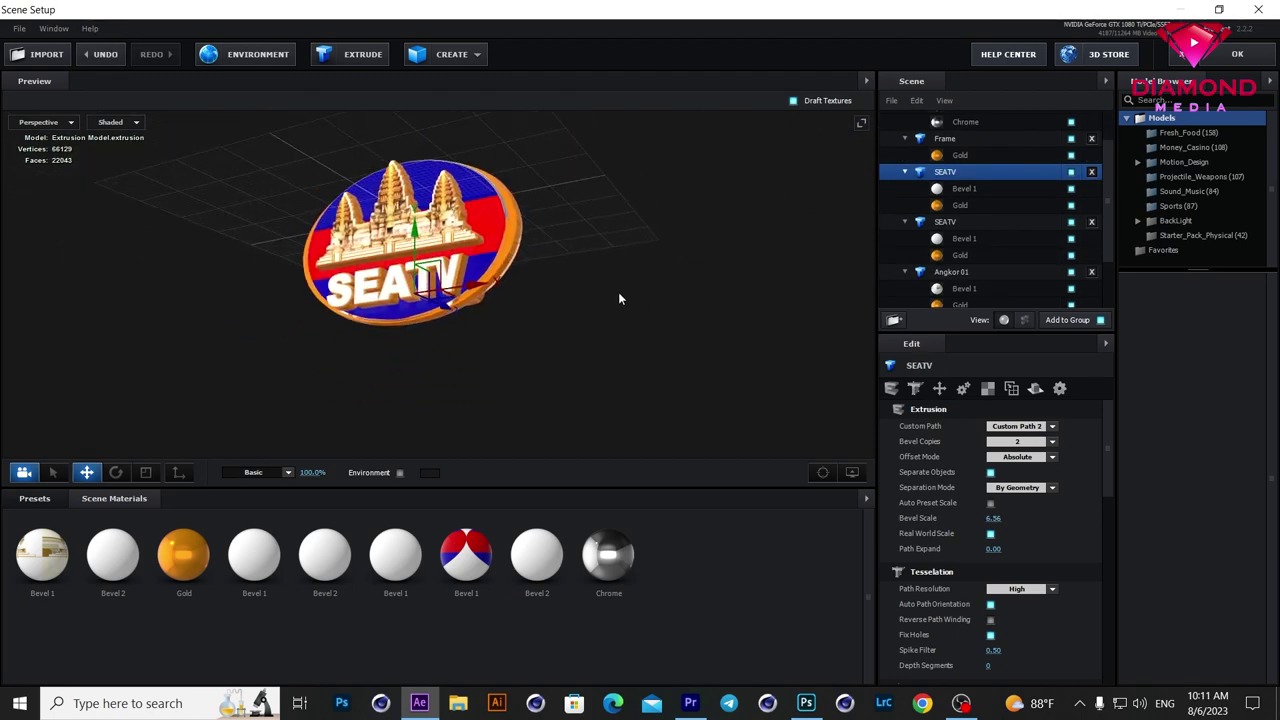
pyautogui.click(352, 54)
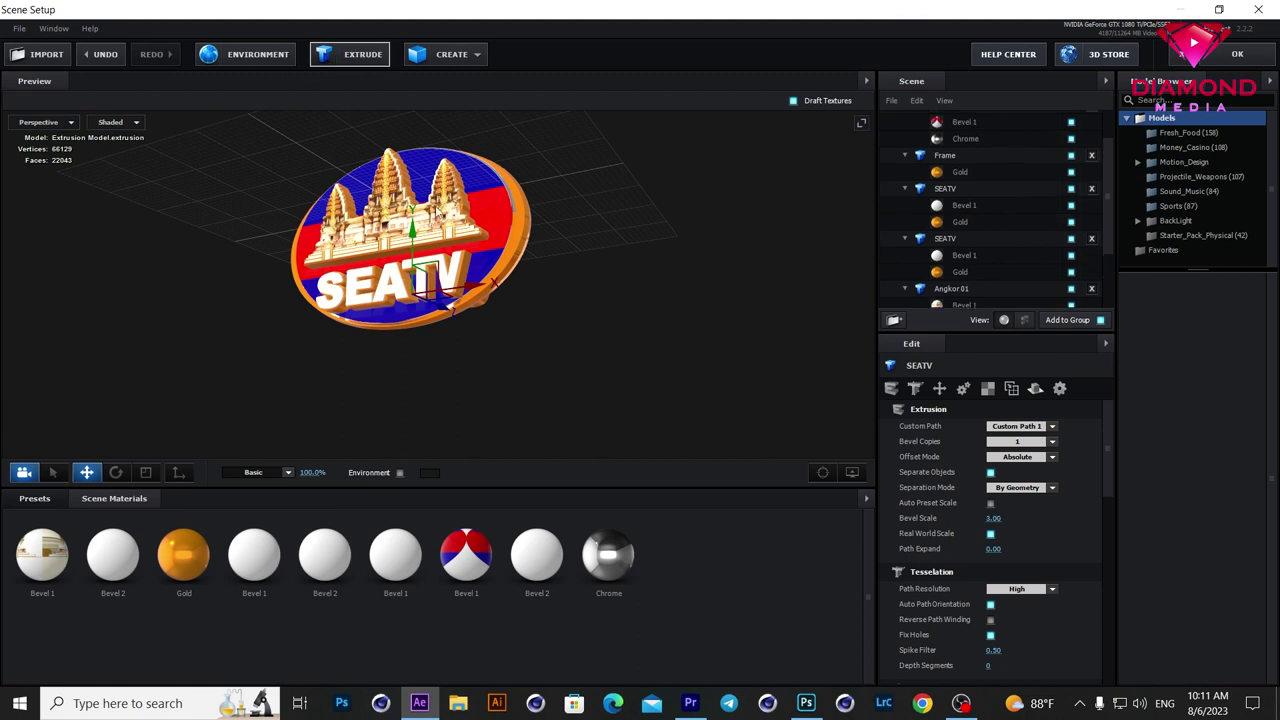
# Step: Extrude Custom Path 5 as a new model below the logo and scale it to 129%
pyautogui.moveTo(428, 243); pyautogui.dragTo(388, 268)
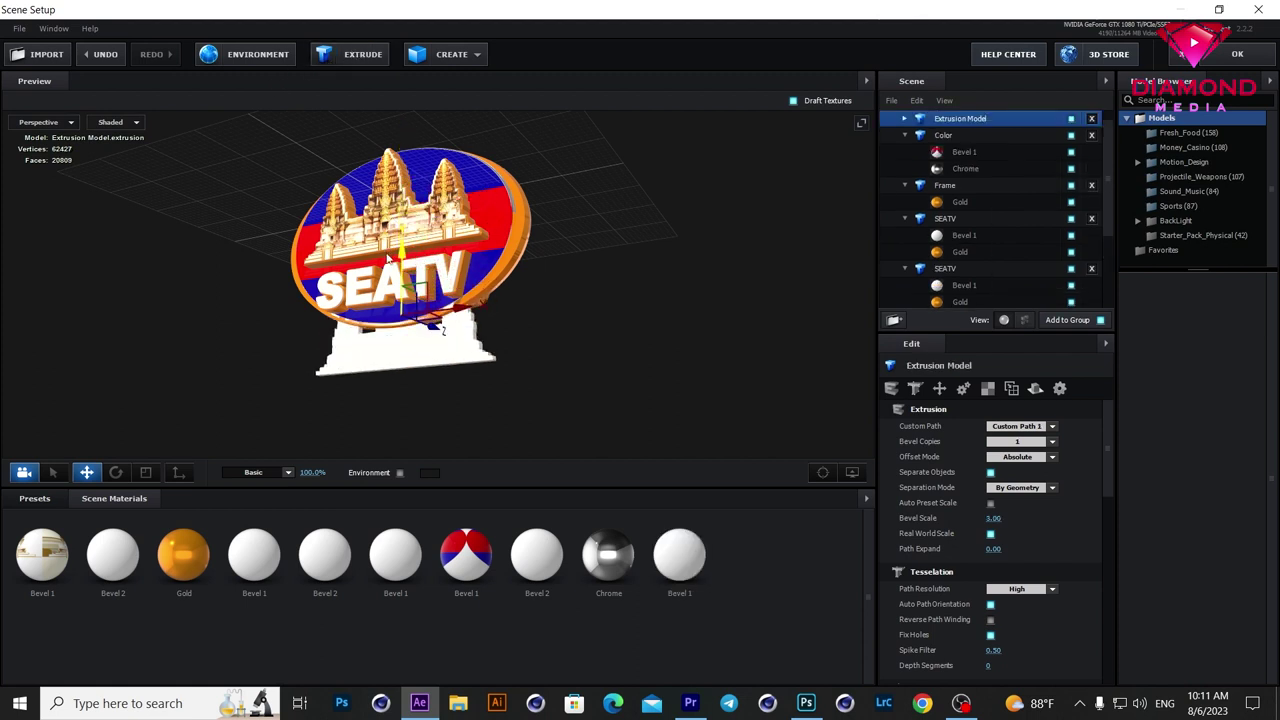
pyautogui.click(1050, 426)
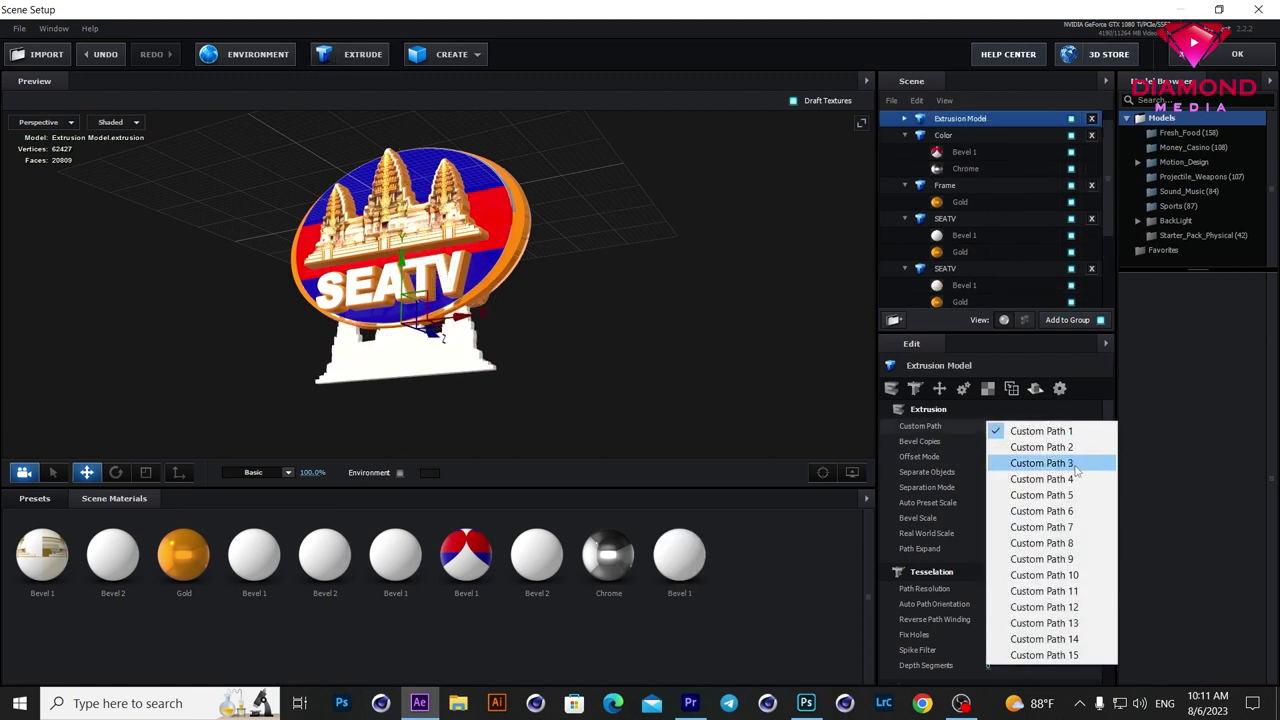
pyautogui.click(1045, 495)
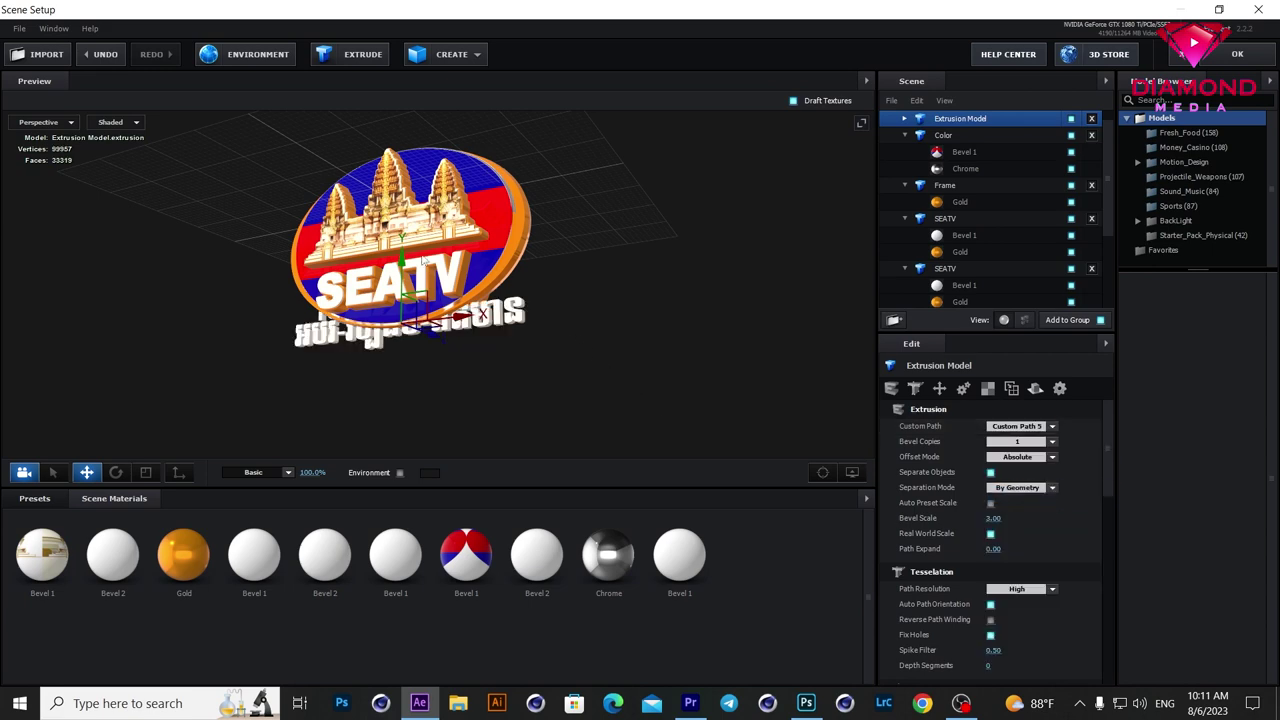
pyautogui.moveTo(633, 380); pyautogui.dragTo(669, 397)
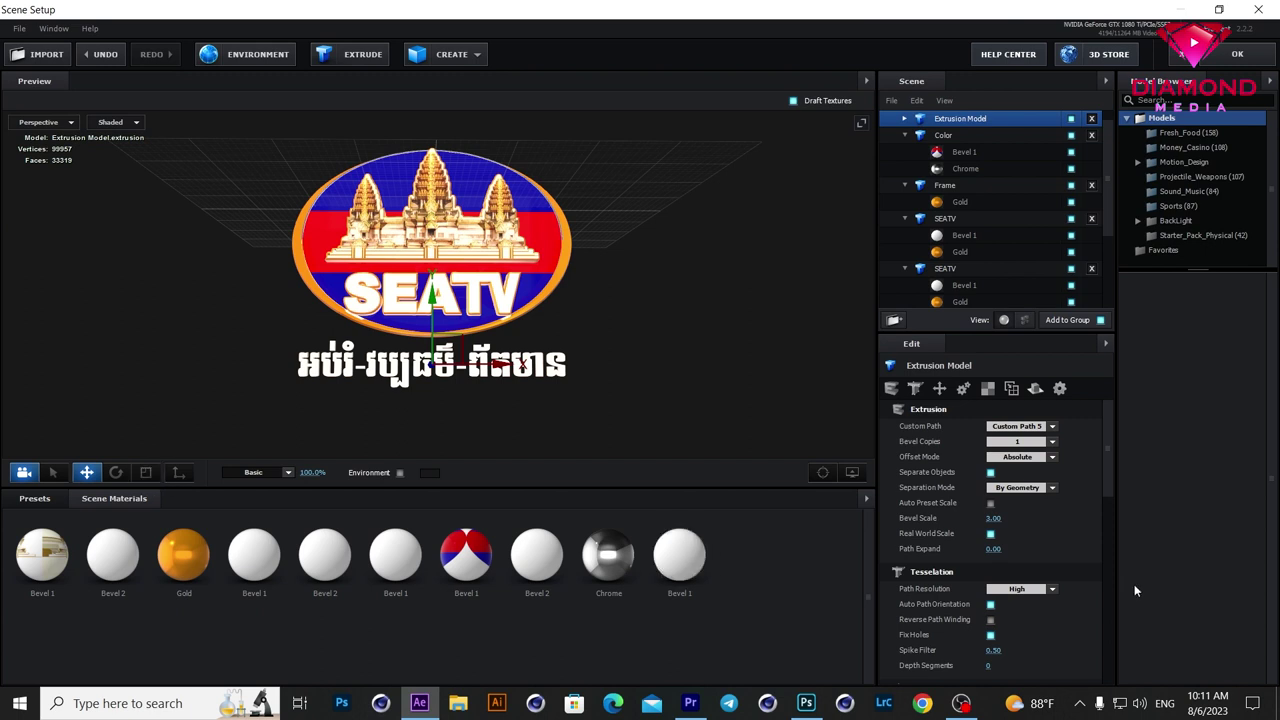
pyautogui.moveTo(1106, 463); pyautogui.dragTo(1116, 521)
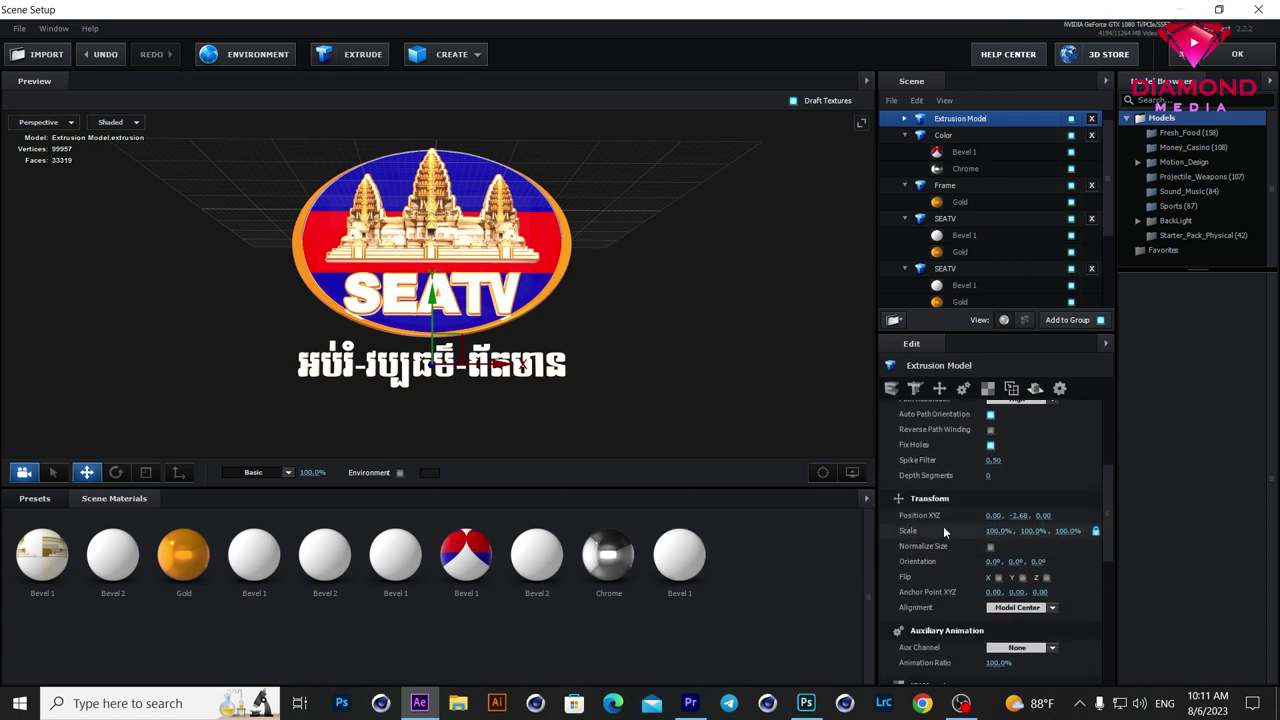
pyautogui.moveTo(993, 530); pyautogui.dragTo(1029, 527)
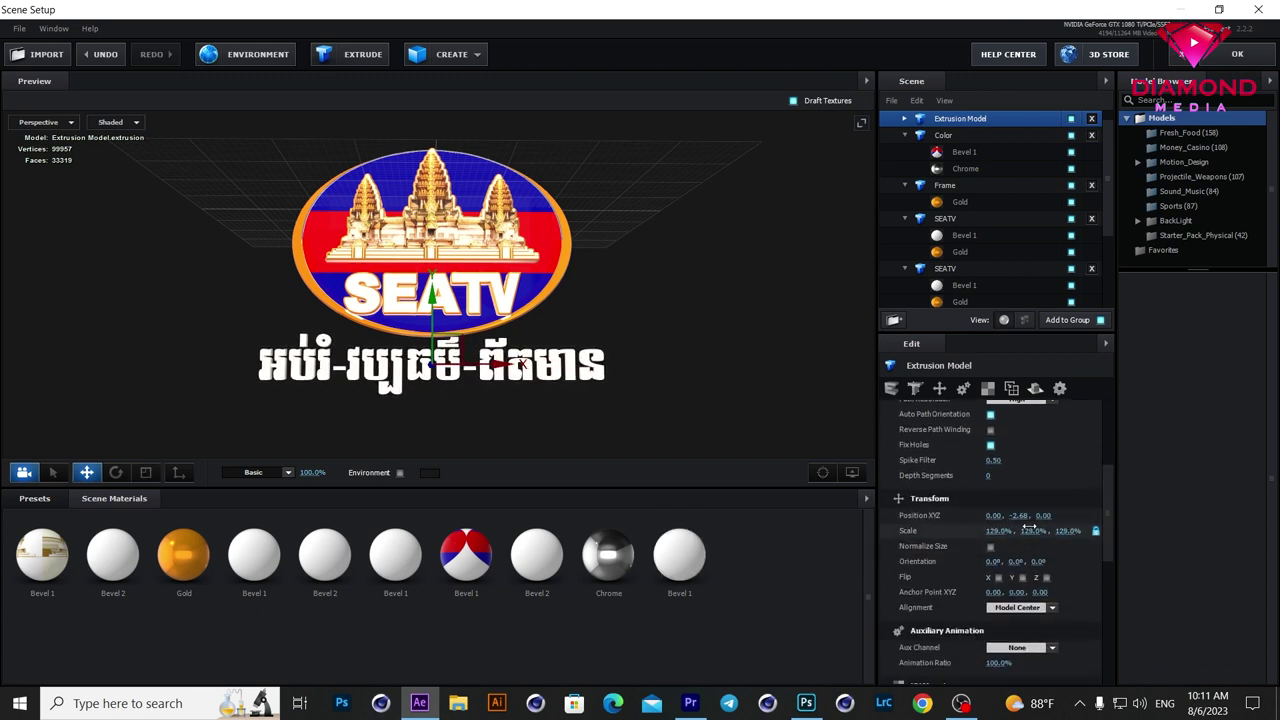
pyautogui.moveTo(764, 398)
pyautogui.mouseDown()
pyautogui.moveTo(672, 397)
pyautogui.moveTo(1012, 234)
pyautogui.mouseUp()
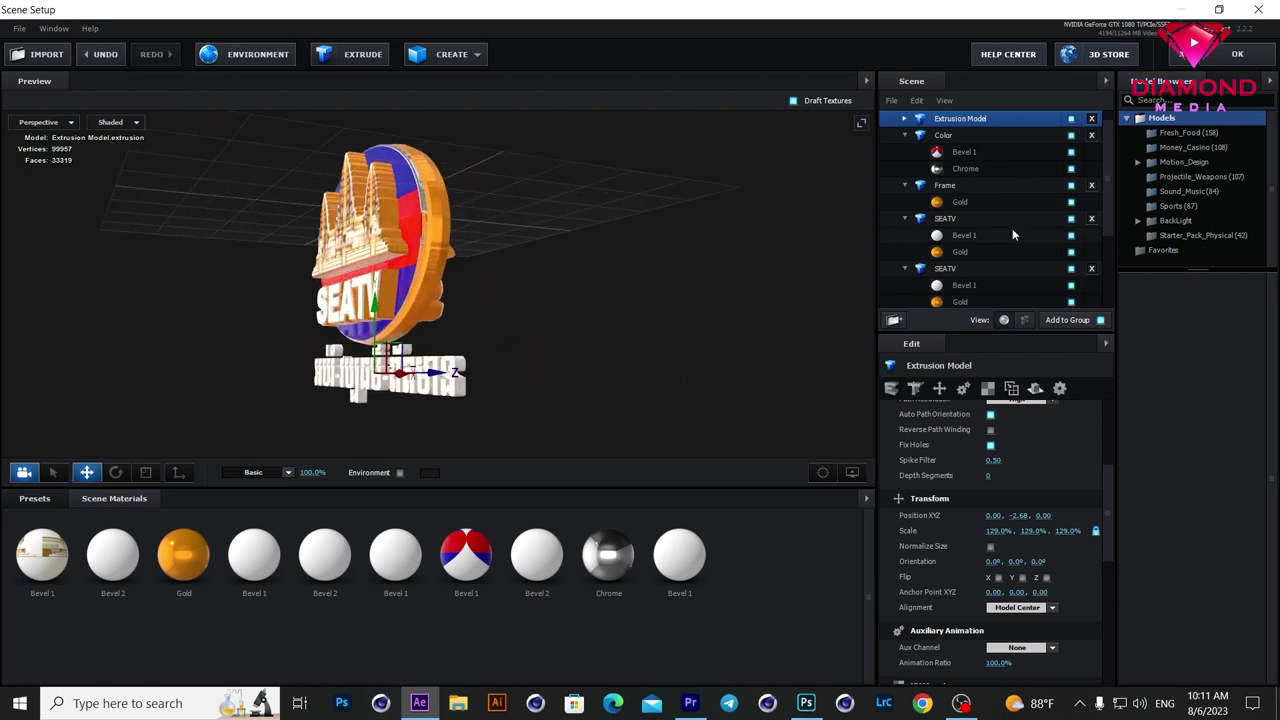
pyautogui.doubleClick(933, 122)
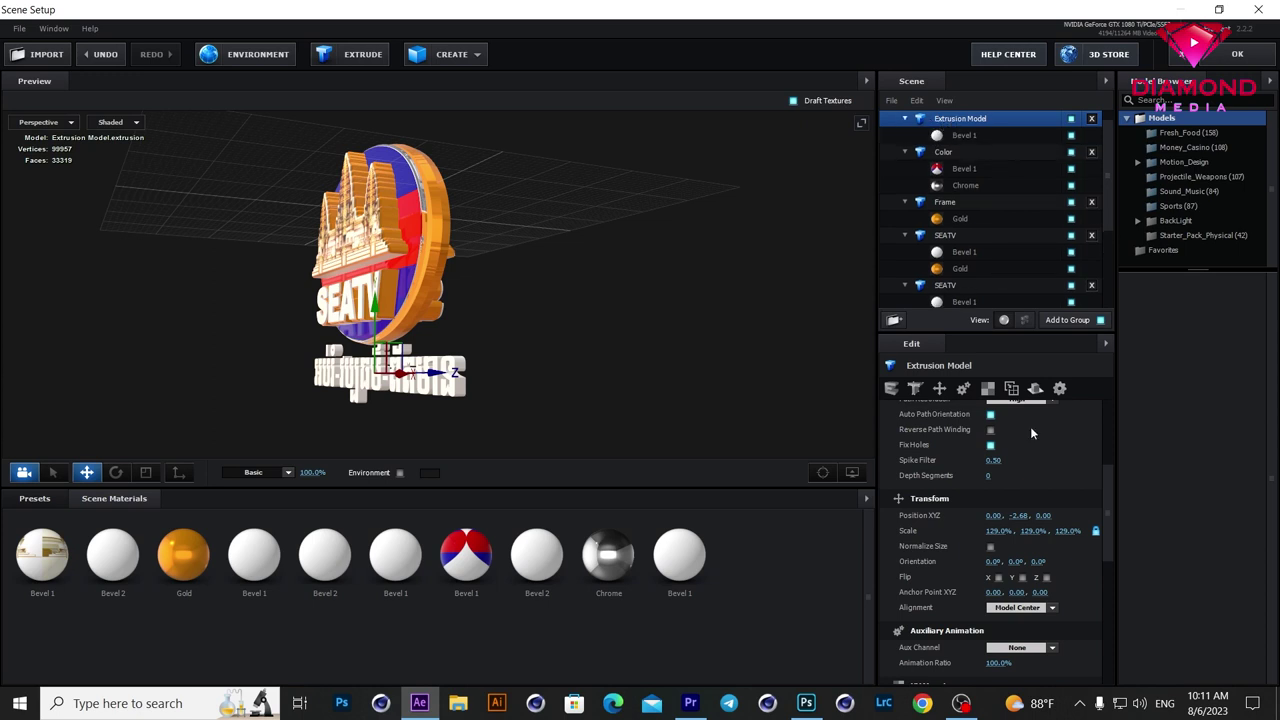
pyautogui.moveTo(1109, 500); pyautogui.dragTo(1104, 404)
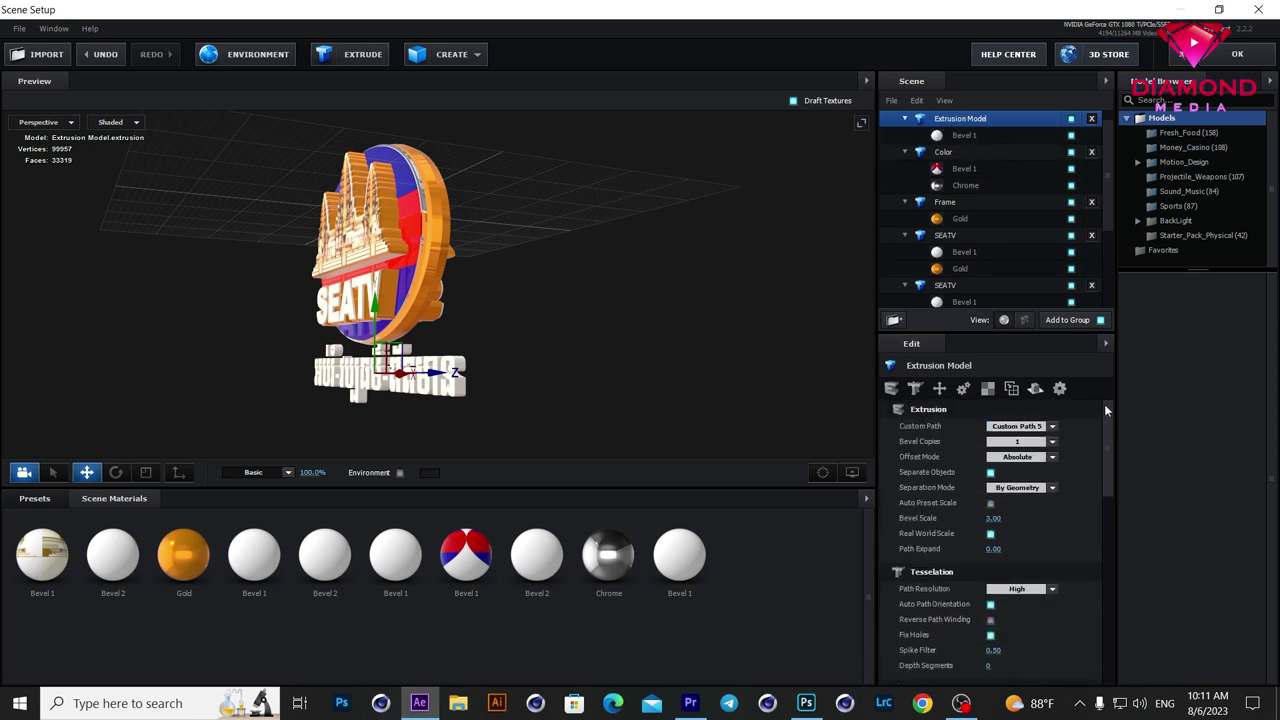
# Step: Give the Khmer text model 3 bevel copies, with Chrome on Bevel 2 and Gold on Bevel 3
pyautogui.click(1051, 427)
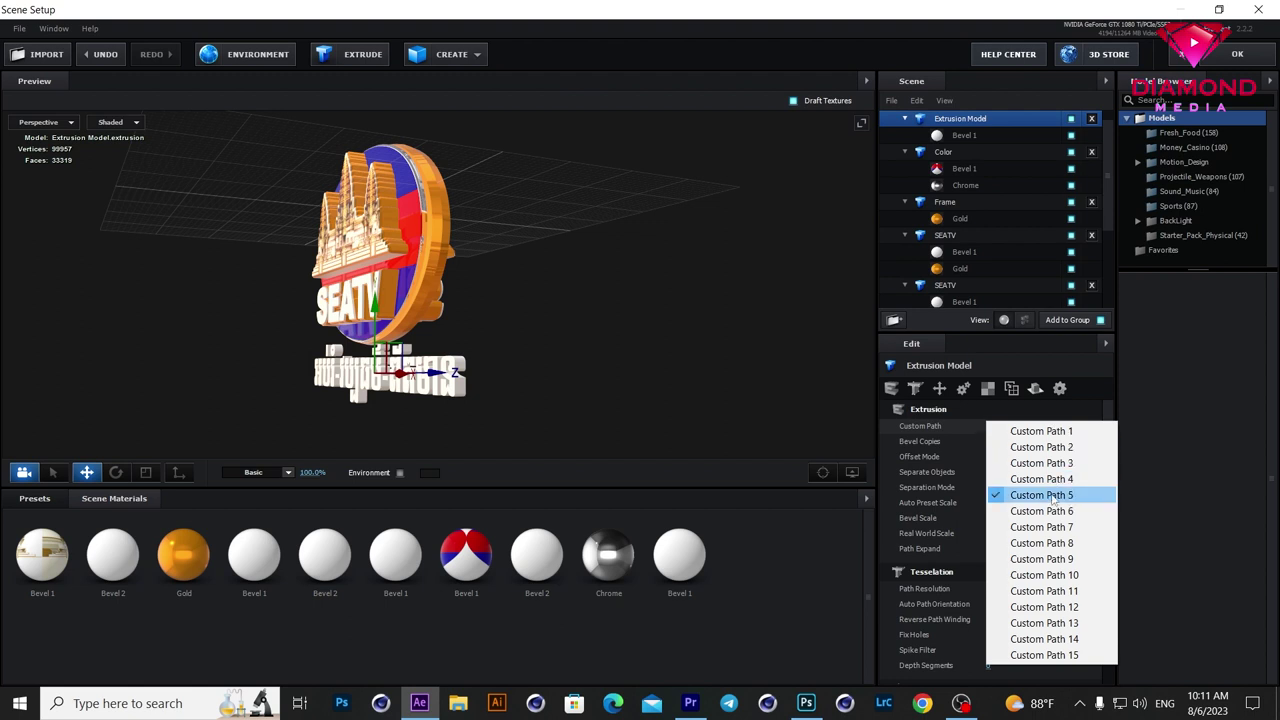
pyautogui.click(1100, 365)
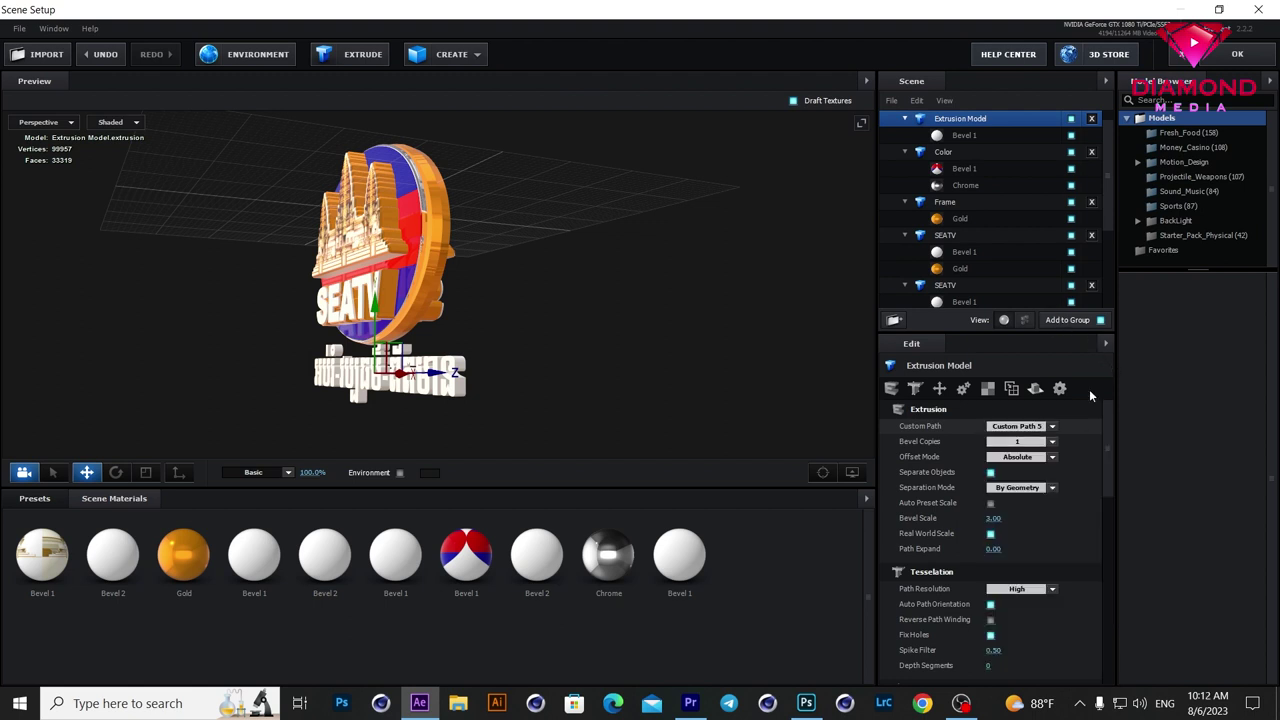
pyautogui.click(1020, 441)
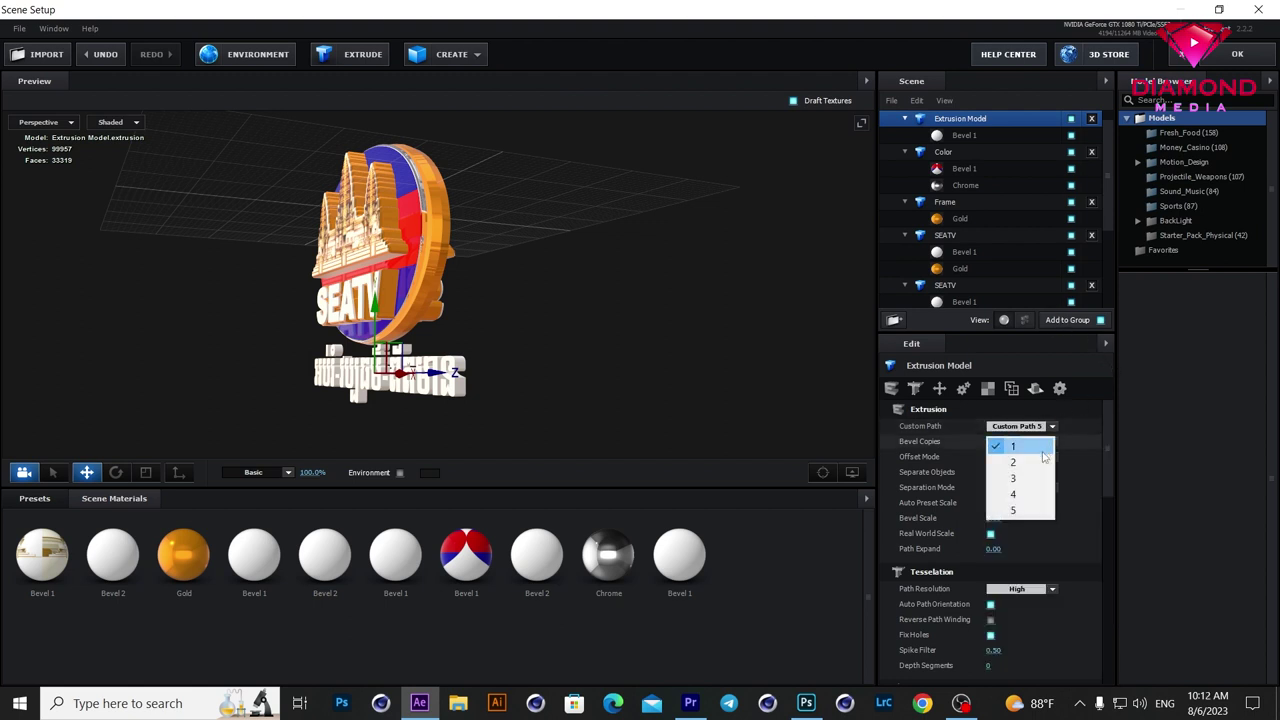
pyautogui.click(1018, 479)
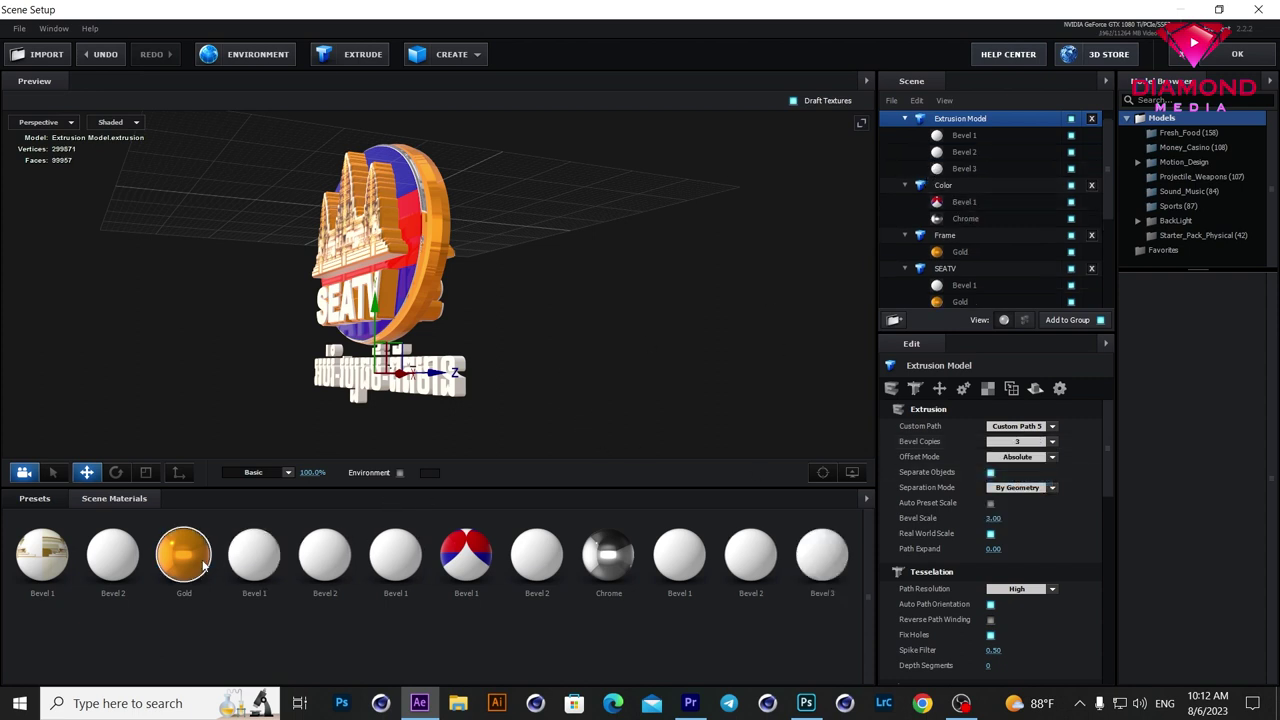
pyautogui.click(963, 170)
pyautogui.moveTo(963, 172); pyautogui.dragTo(963, 172)
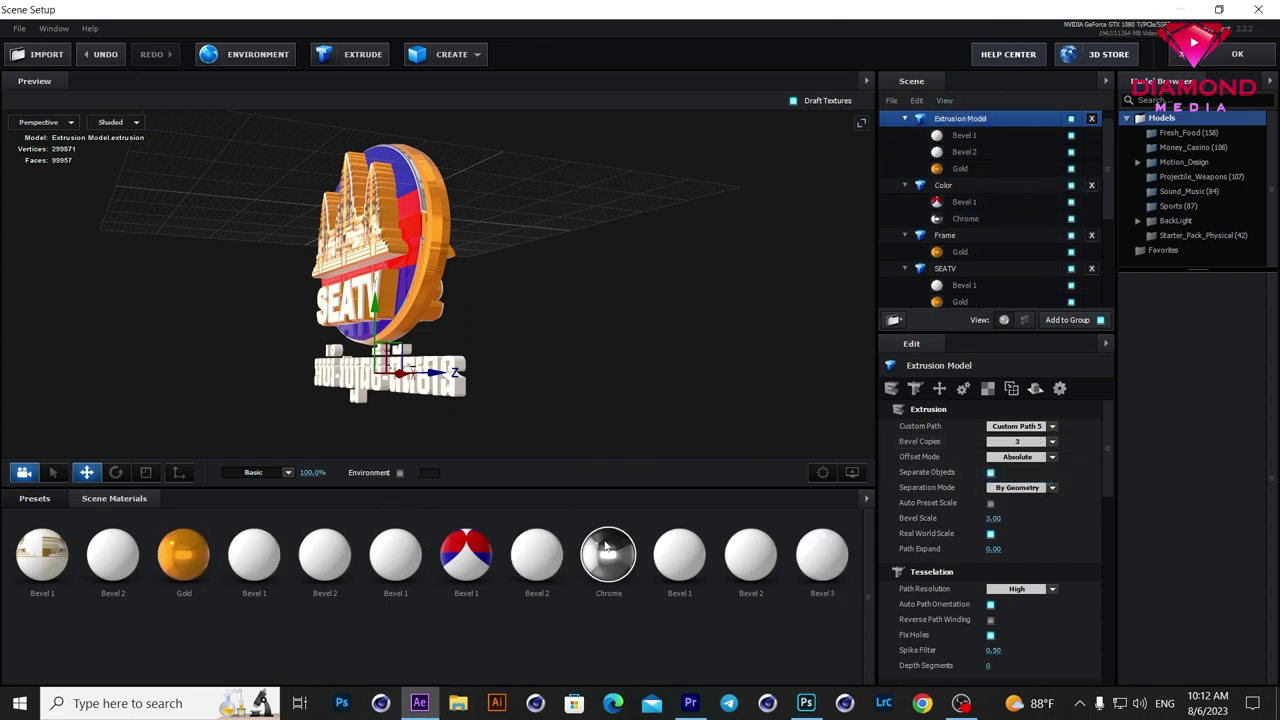
pyautogui.moveTo(608, 555); pyautogui.dragTo(960, 155)
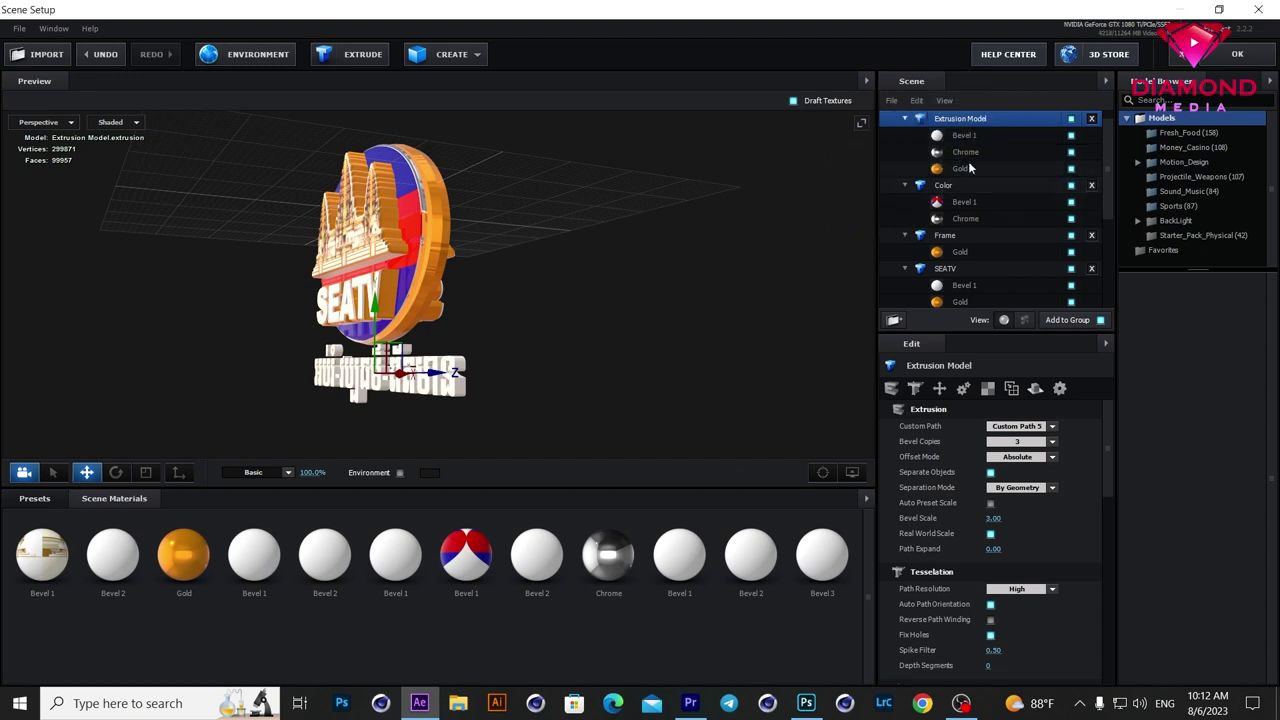
pyautogui.click(965, 152)
# Step: Widen the Chrome bevel edges to 1.39 and bevel its back side
pyautogui.moveTo(1034, 440); pyautogui.dragTo(1008, 498)
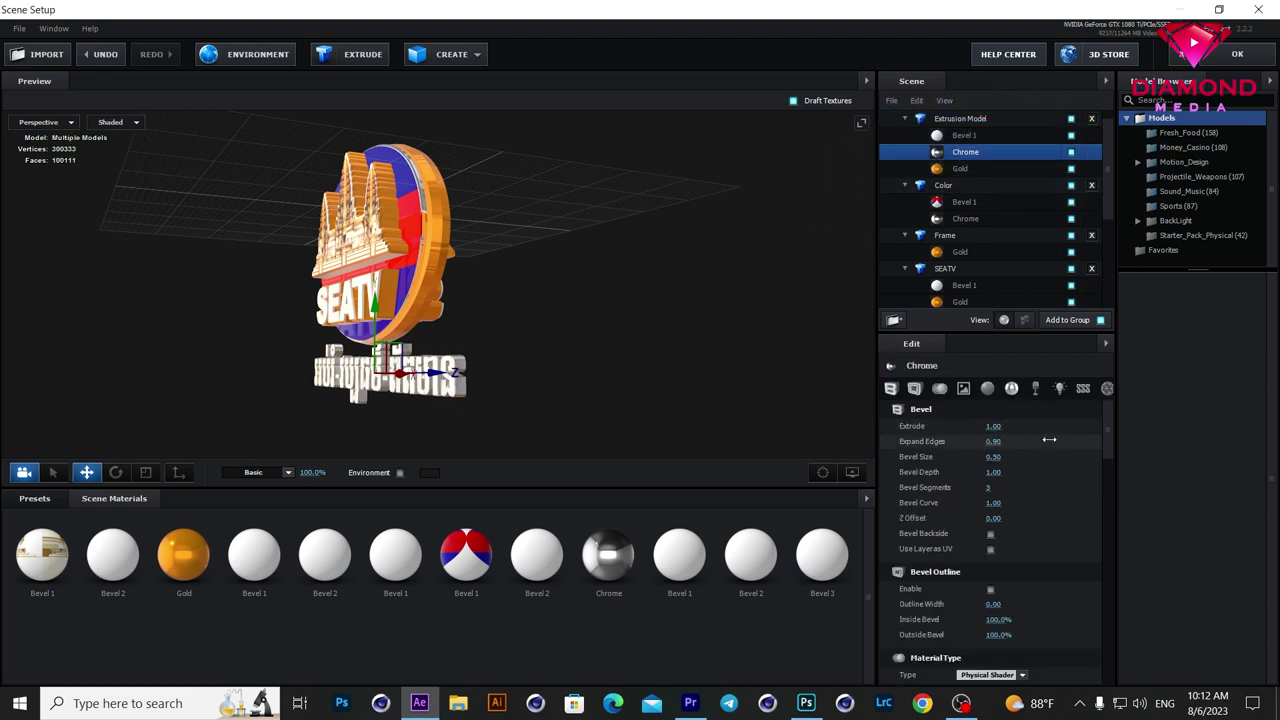
pyautogui.click(990, 533)
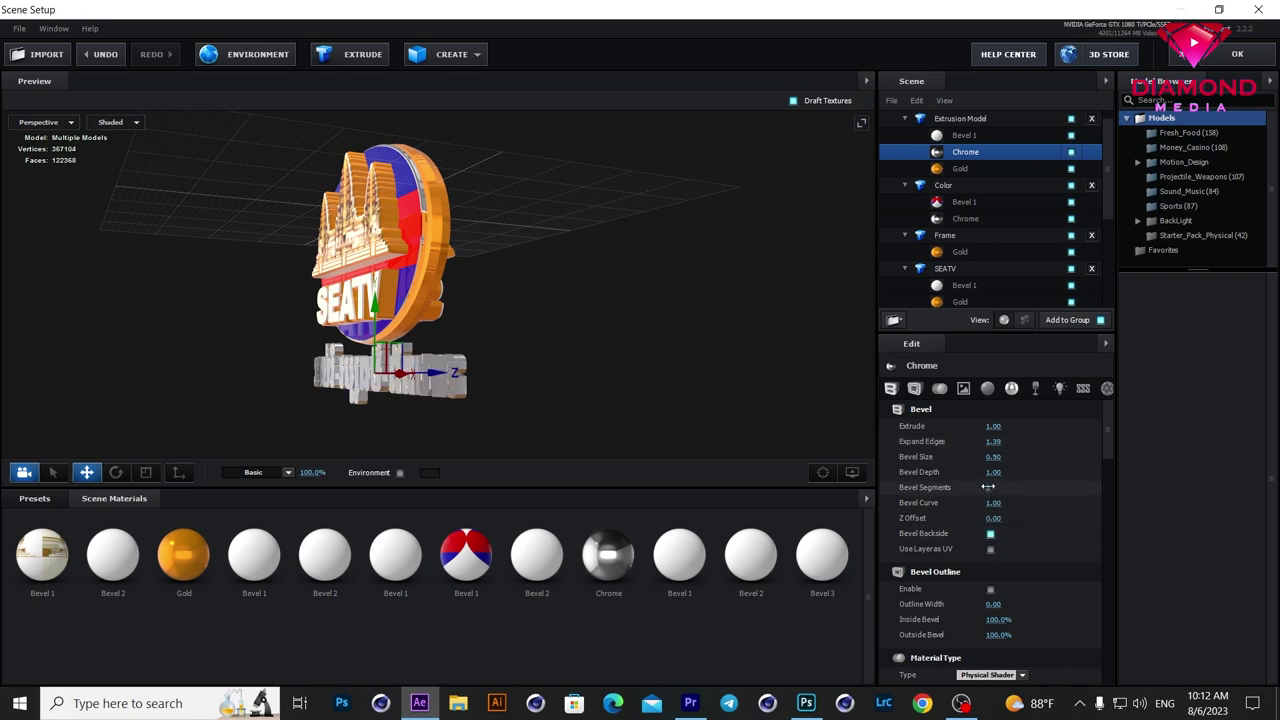
pyautogui.moveTo(510, 381); pyautogui.dragTo(570, 315)
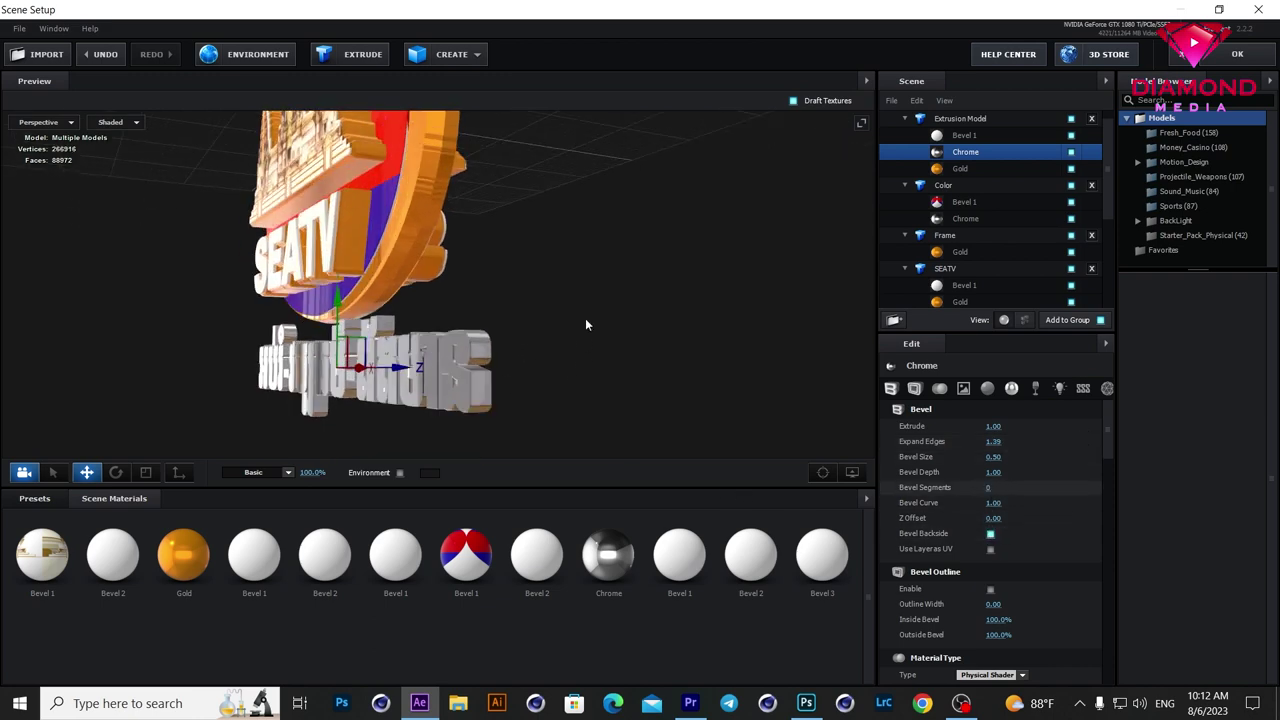
# Step: Give the Gold bevel 4 segments, 2.20 edge expansion and a bevelled back side
pyautogui.click(956, 169)
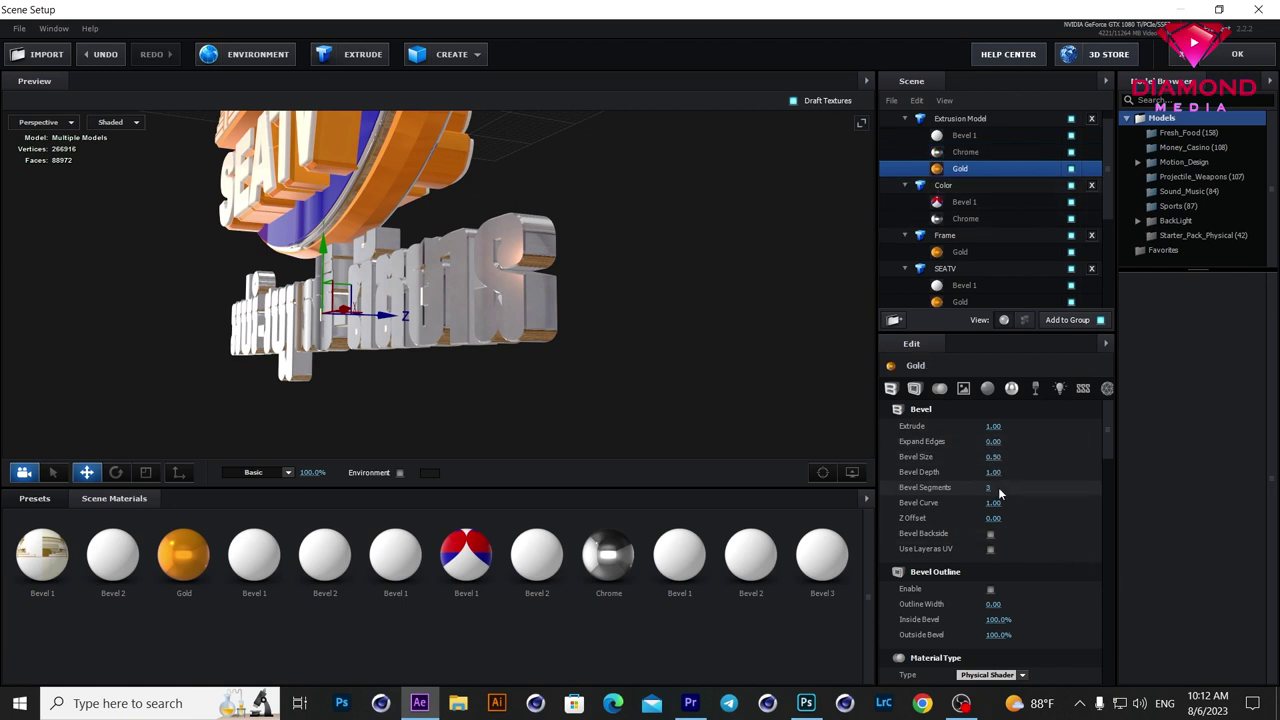
pyautogui.moveTo(926, 487); pyautogui.dragTo(960, 487)
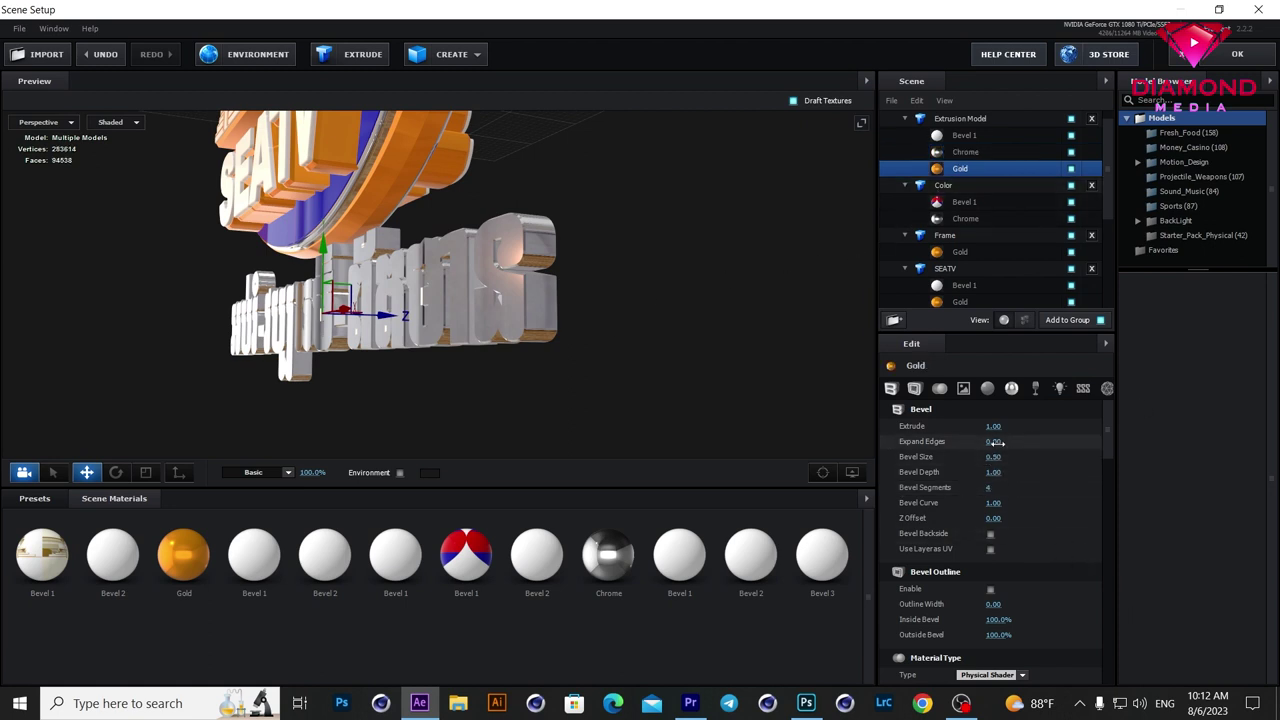
pyautogui.moveTo(1090, 440); pyautogui.dragTo(1139, 440)
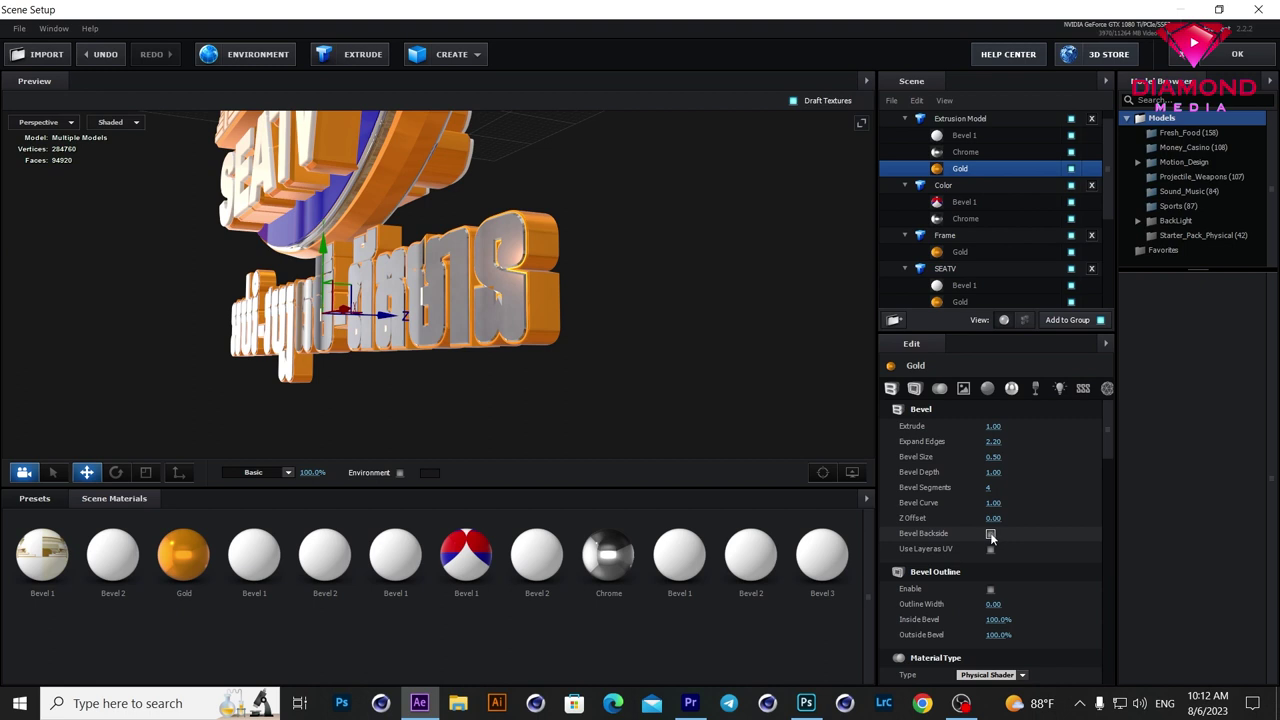
pyautogui.click(990, 533)
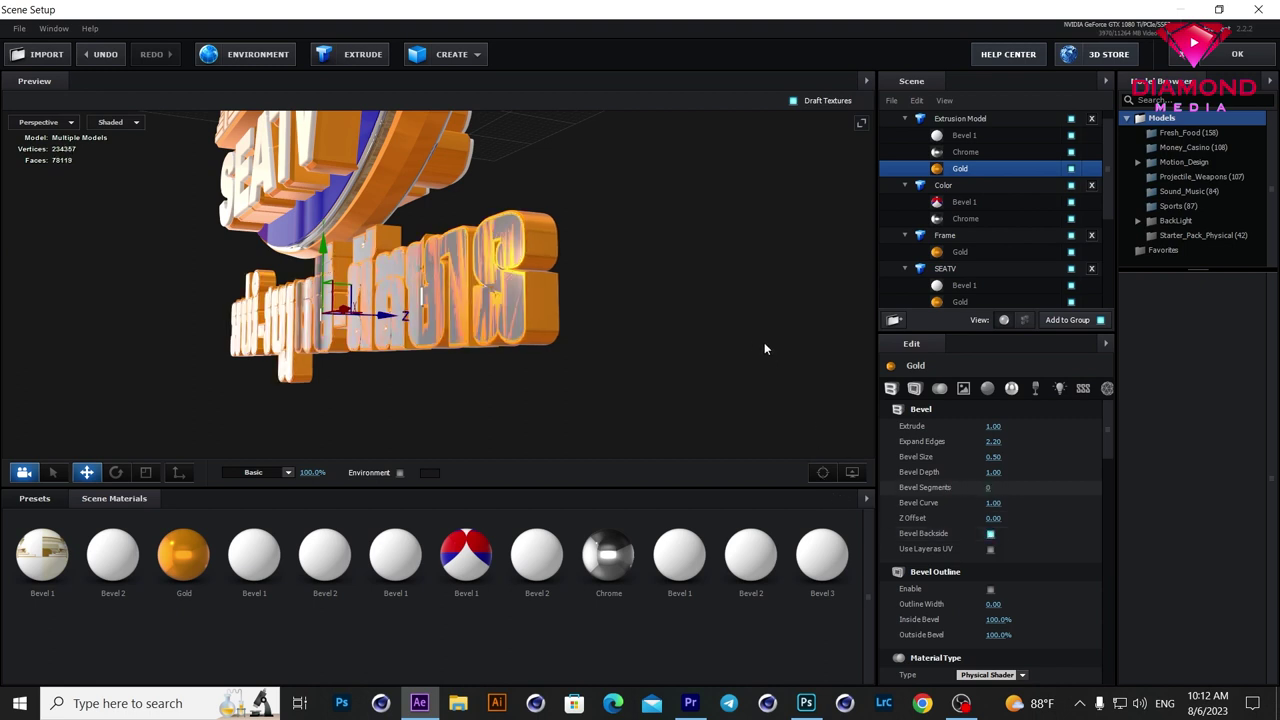
pyautogui.moveTo(764, 342); pyautogui.dragTo(730, 352)
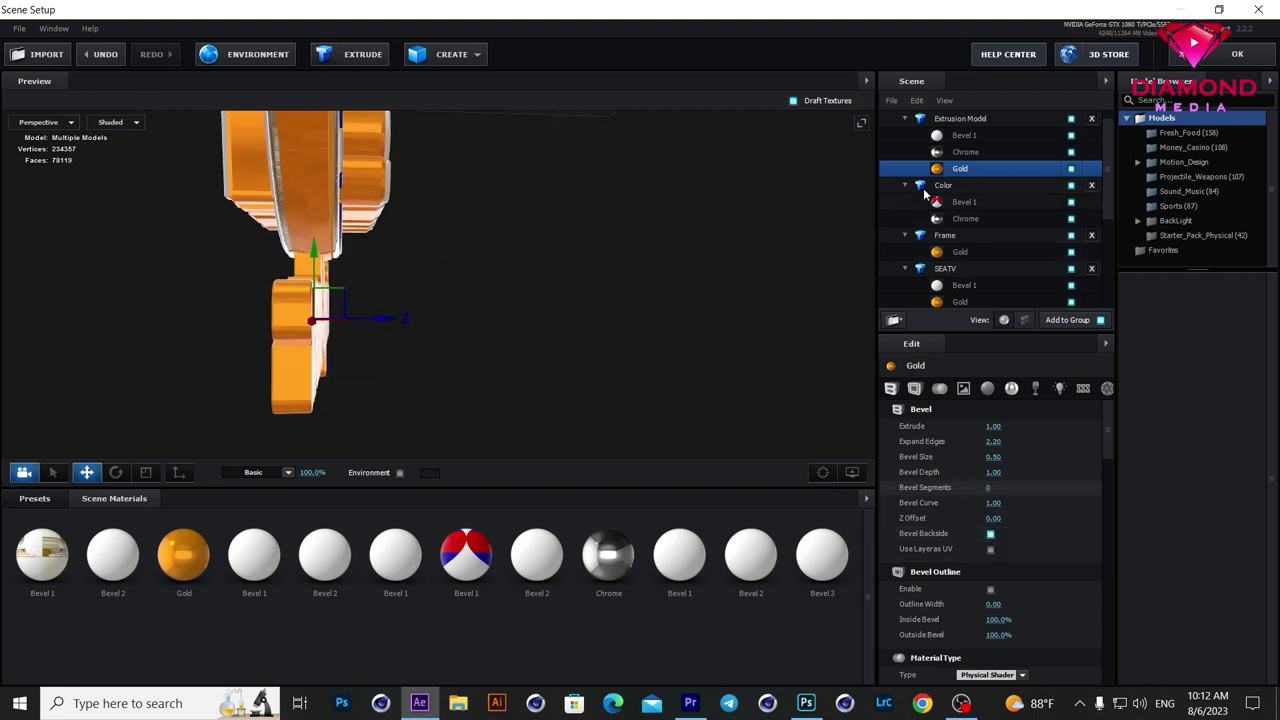
# Step: Set the Chrome bevel to Extrude 1.34 and Z Offset -0.09, viewed from the front
pyautogui.click(954, 152)
pyautogui.moveTo(1018, 425); pyautogui.dragTo(1026, 432)
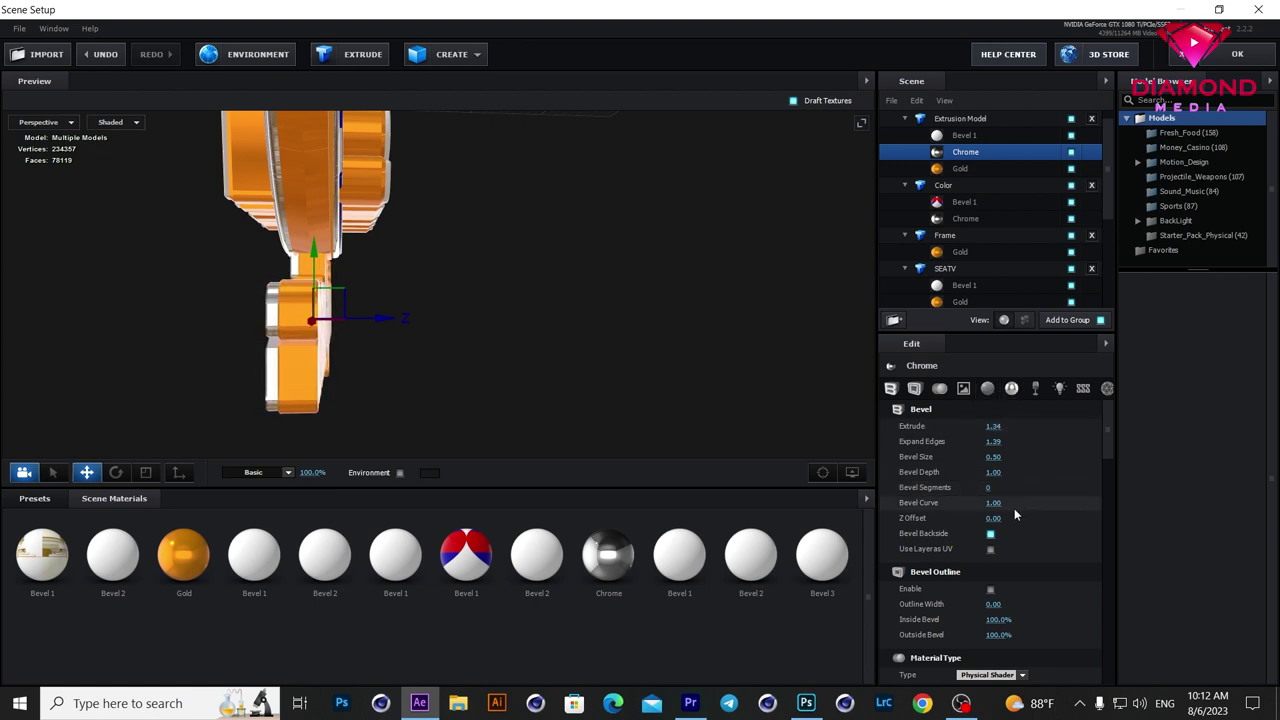
pyautogui.moveTo(993, 518); pyautogui.dragTo(983, 518)
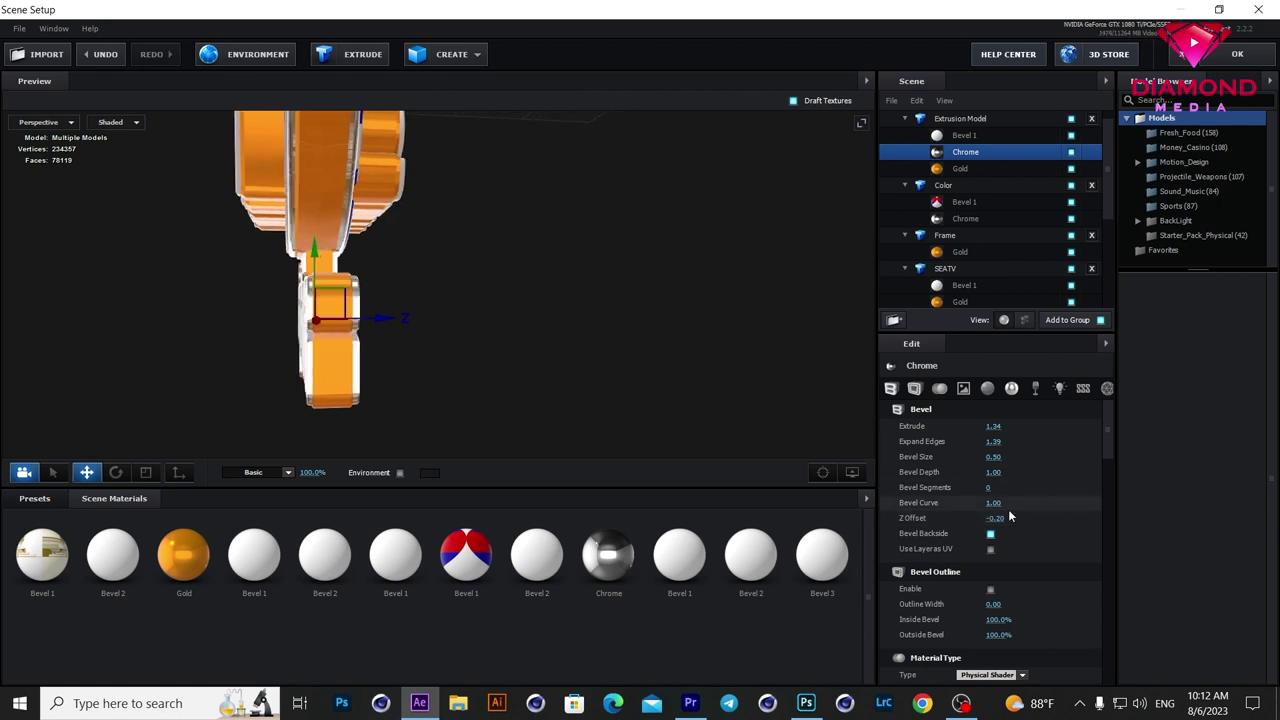
pyautogui.moveTo(990, 518); pyautogui.dragTo(997, 517)
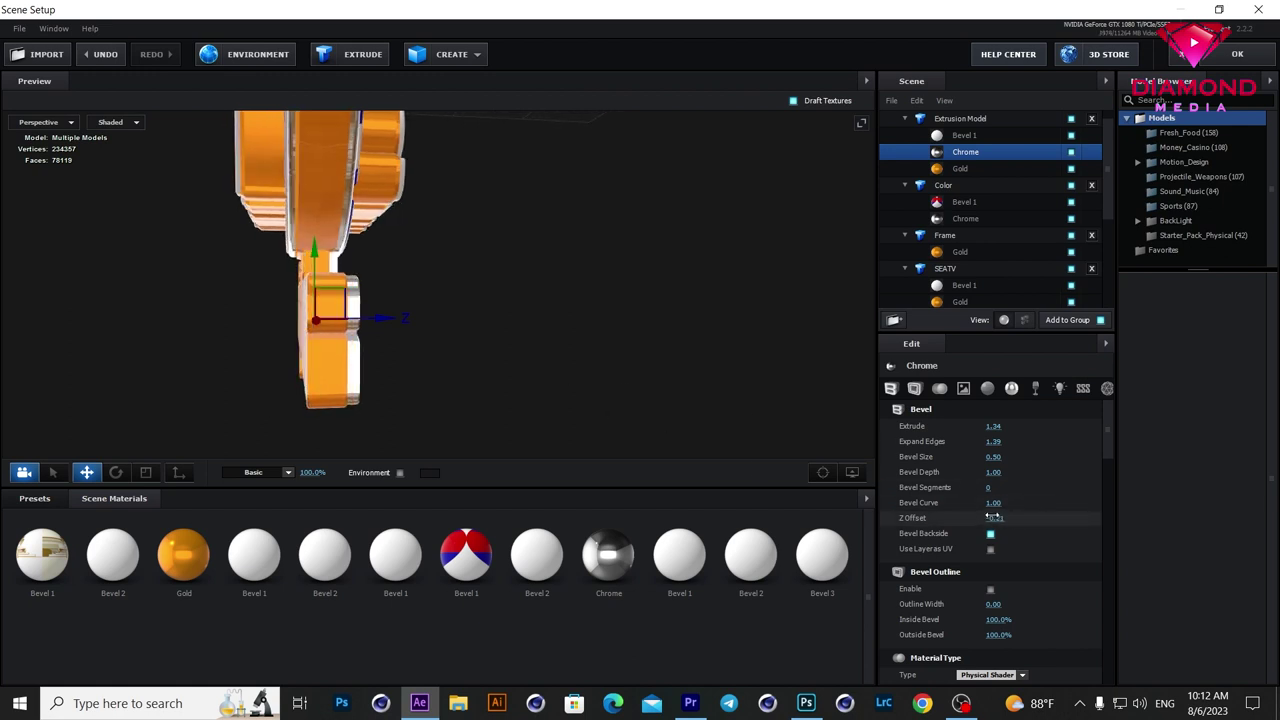
pyautogui.moveTo(644, 427); pyautogui.dragTo(592, 369)
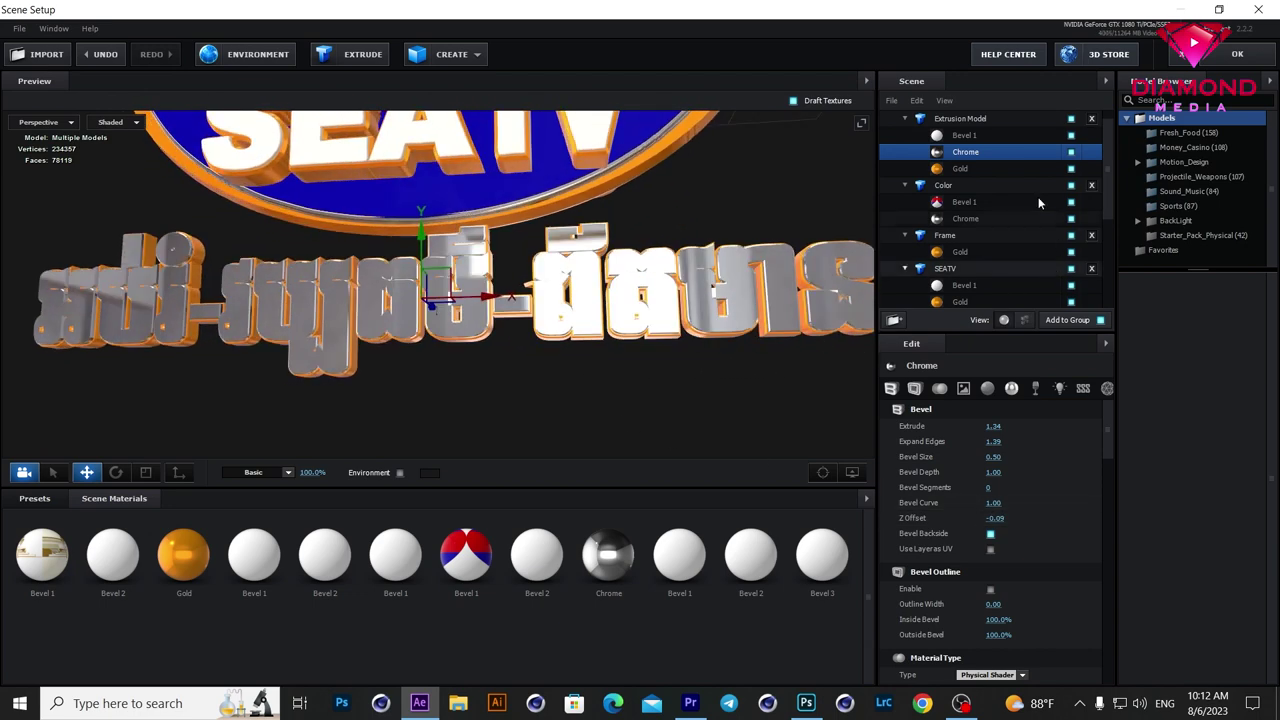
pyautogui.click(960, 135)
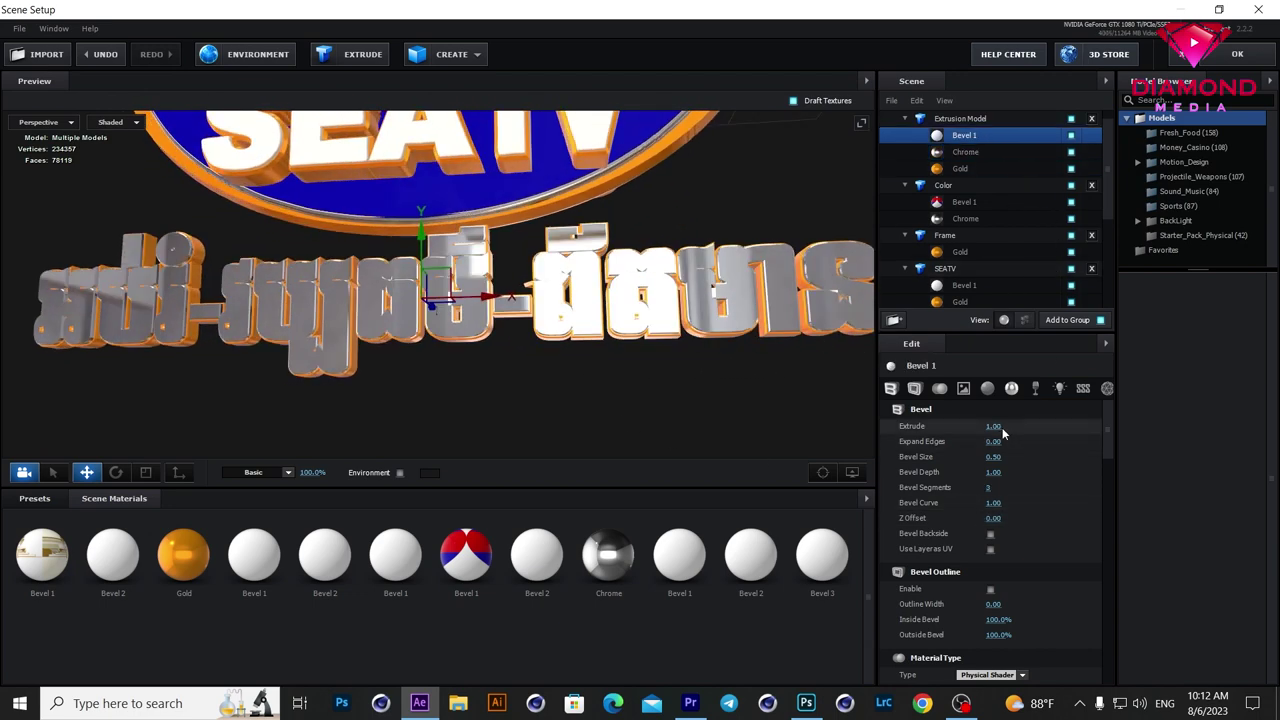
# Step: Set Bevel 1 to Extrude 1.76 with Bevel Backside on and Z Offset -0.31
pyautogui.moveTo(1027, 428); pyautogui.dragTo(1040, 426)
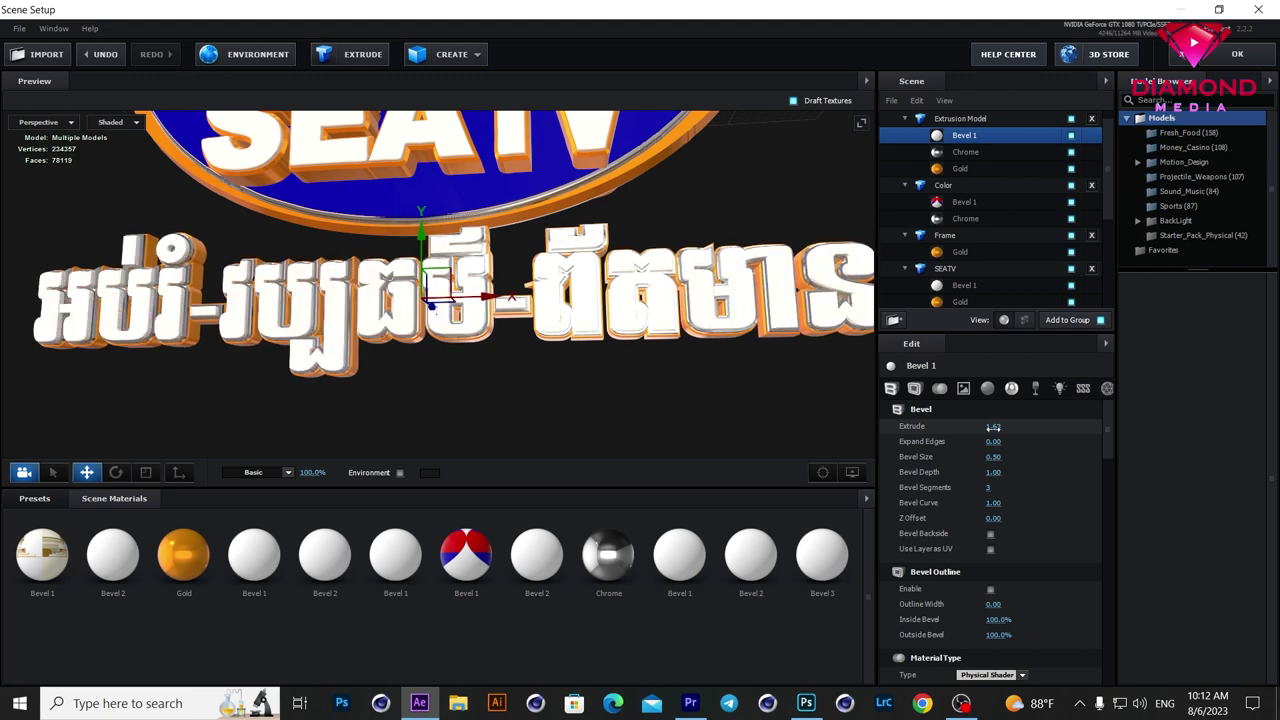
pyautogui.moveTo(740, 385); pyautogui.dragTo(672, 394)
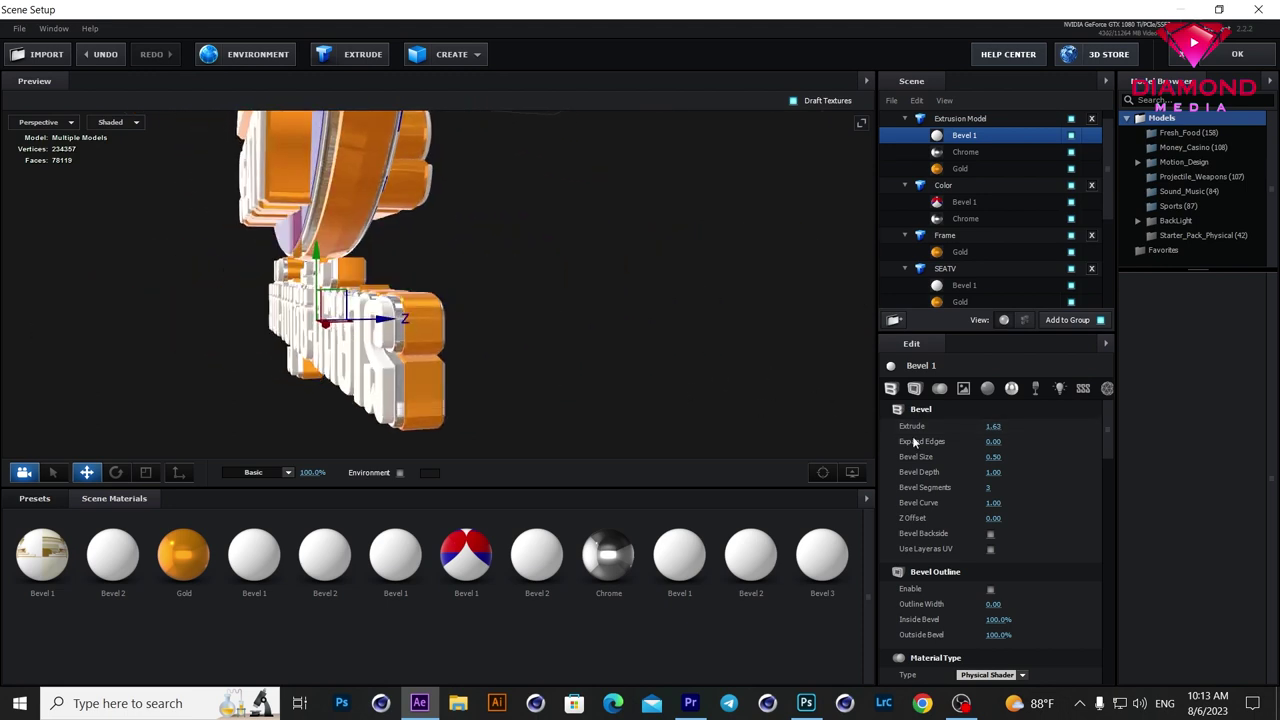
pyautogui.moveTo(997, 426); pyautogui.dragTo(1012, 426)
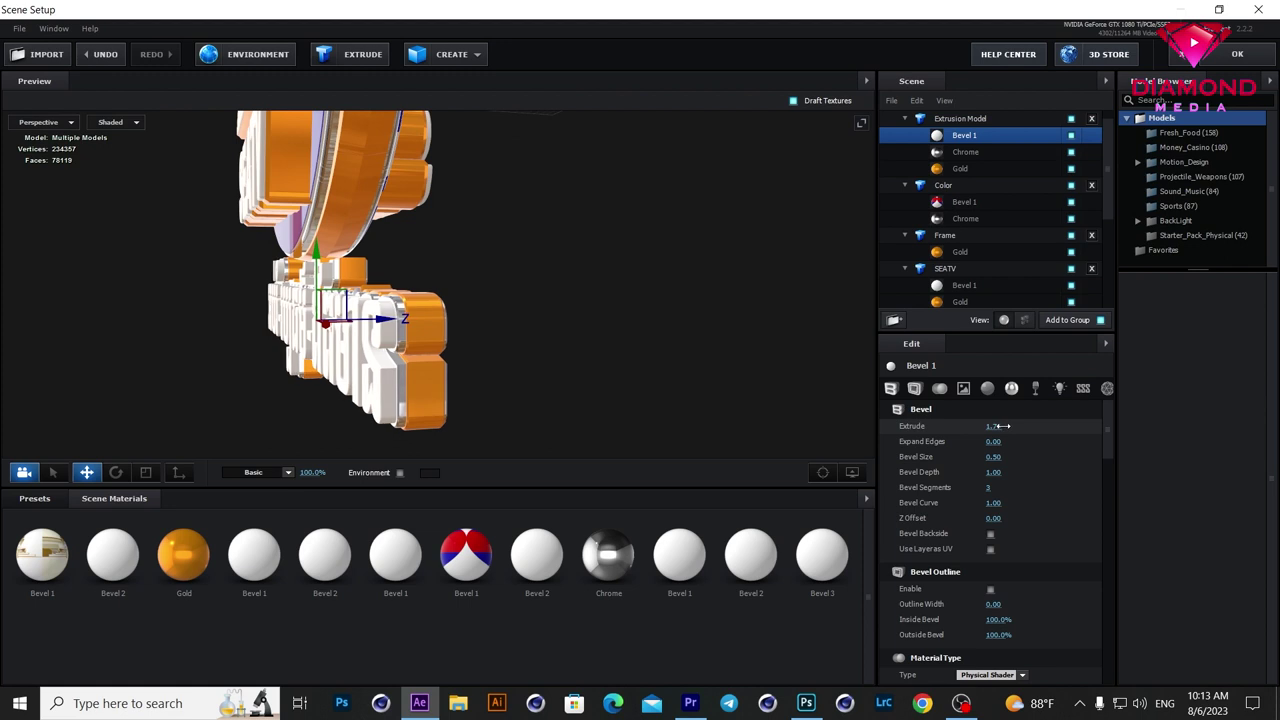
pyautogui.click(991, 533)
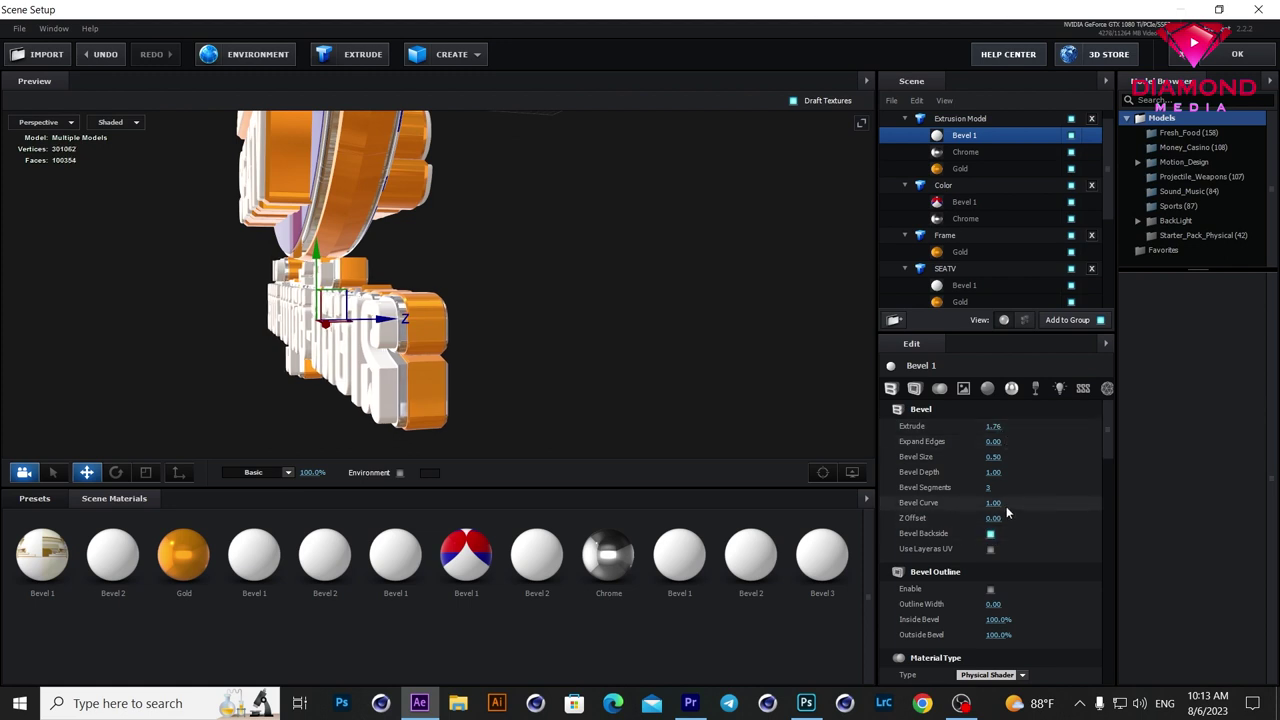
pyautogui.moveTo(1005, 515)
pyautogui.mouseDown()
pyautogui.moveTo(980, 520)
pyautogui.moveTo(622, 418)
pyautogui.mouseUp()
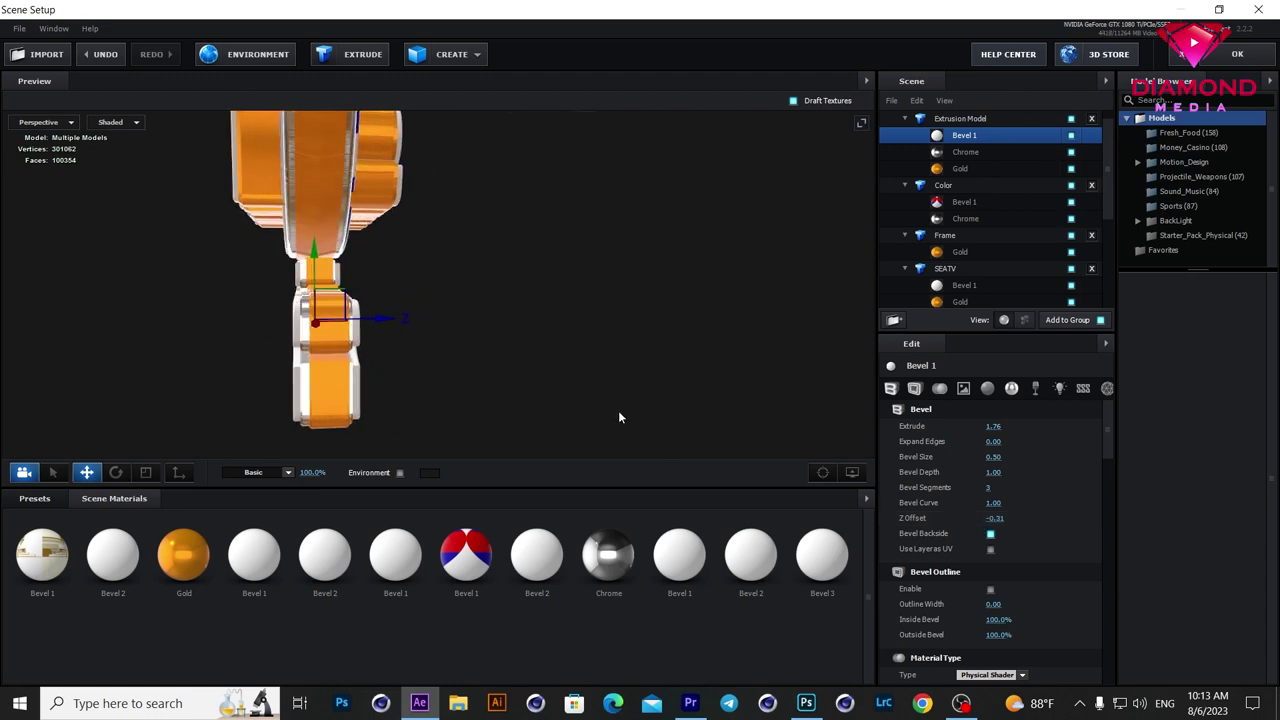
pyautogui.moveTo(618, 418); pyautogui.dragTo(703, 400)
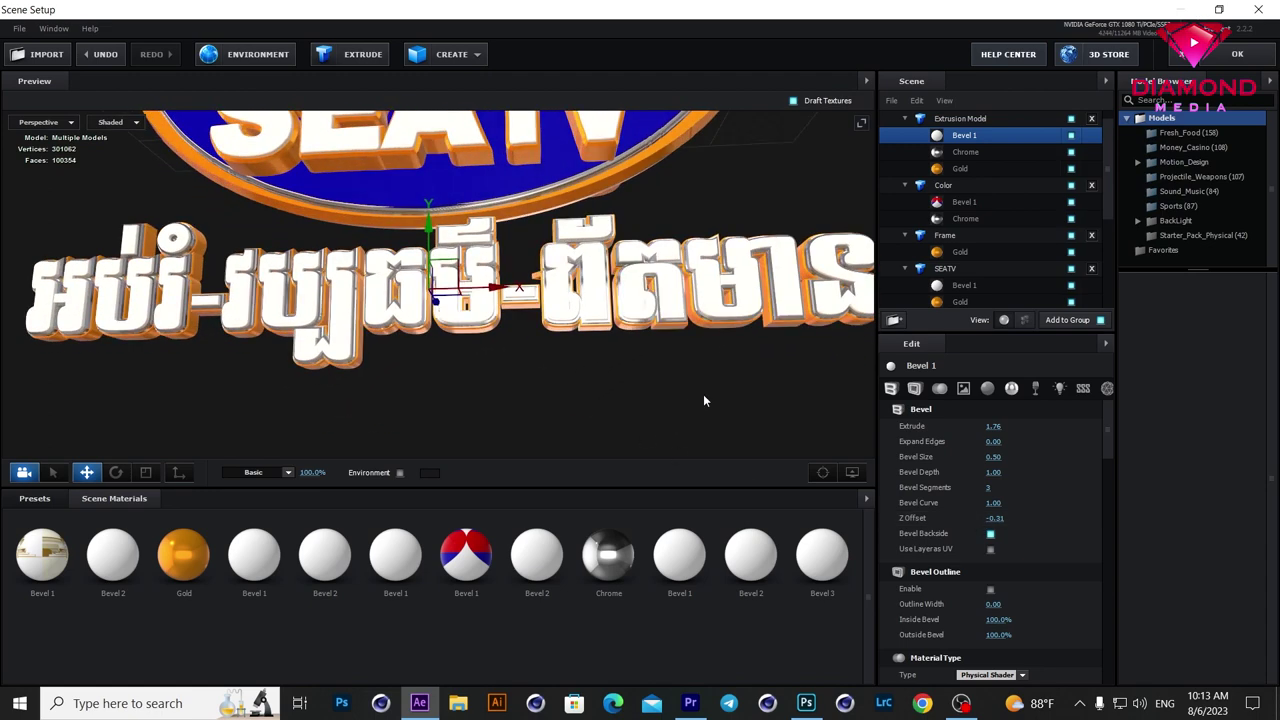
pyautogui.scroll(-3, 615, 351)
pyautogui.scroll(-3, 615, 351)
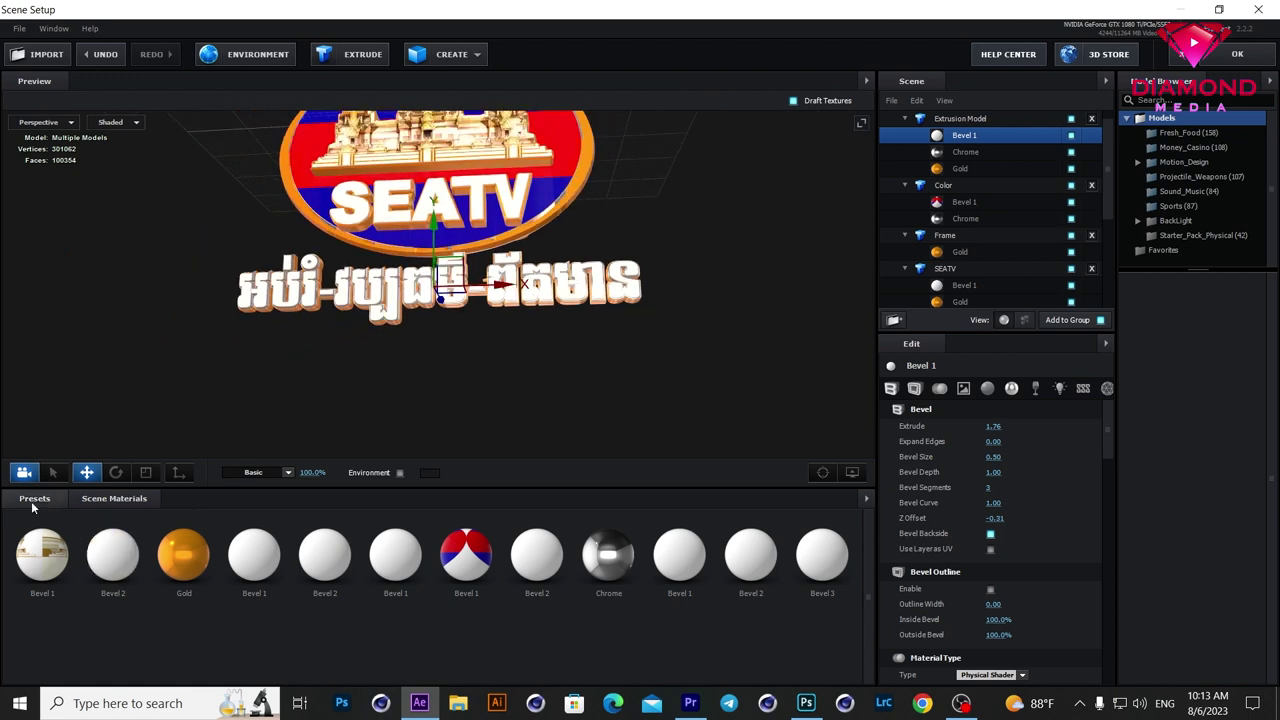
pyautogui.click(40, 499)
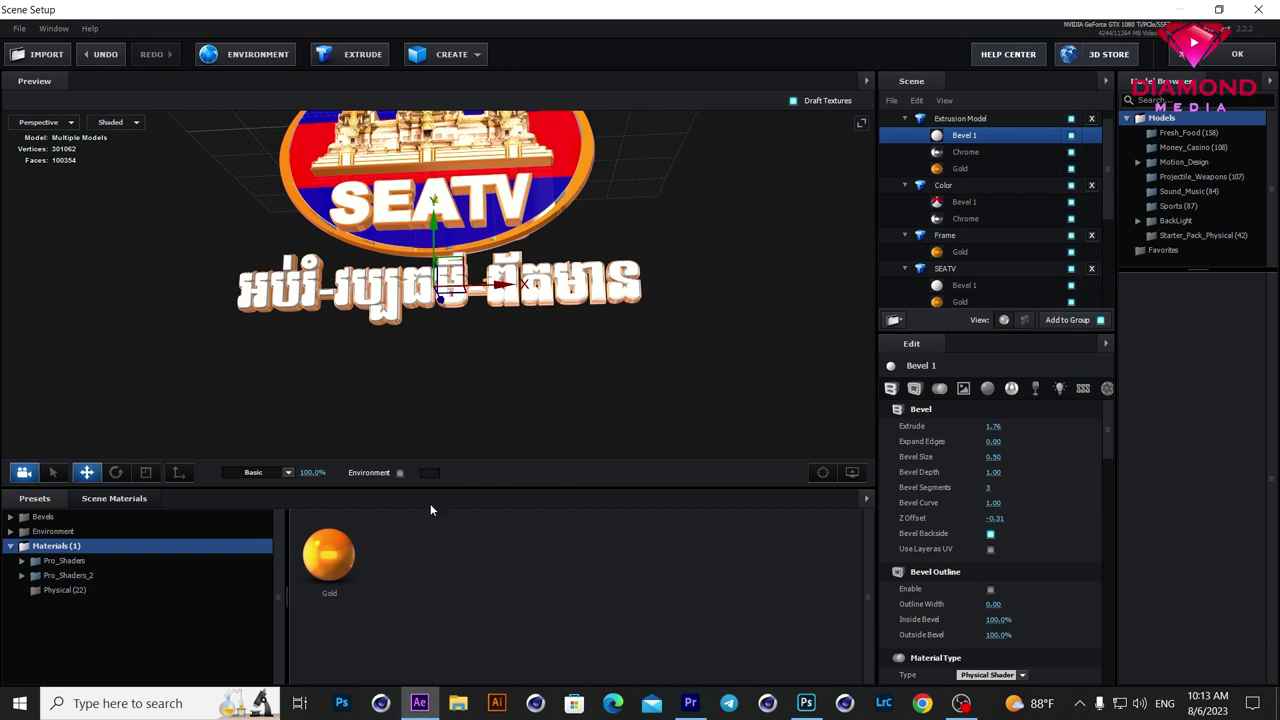
# Step: Apply the Gold preset to the Gold slot and Physical Paint_Red in place of Chrome
pyautogui.moveTo(348, 549); pyautogui.dragTo(945, 168)
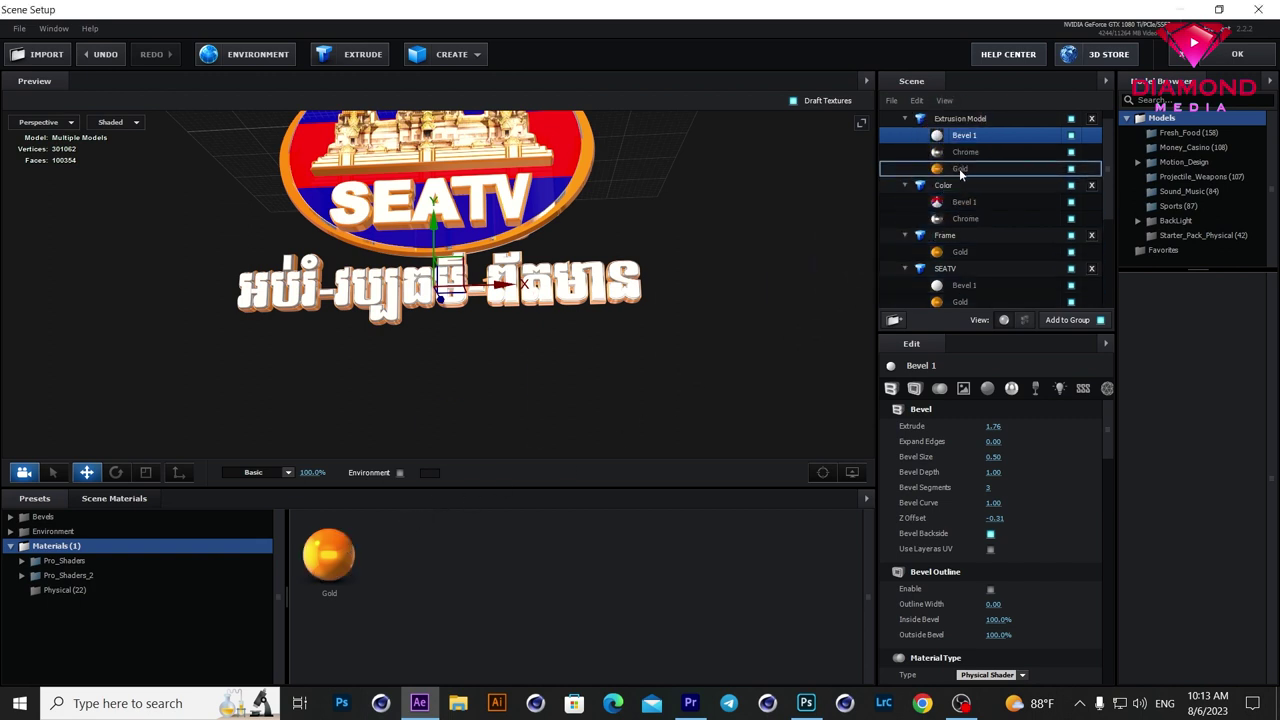
pyautogui.moveTo(679, 280); pyautogui.dragTo(551, 337)
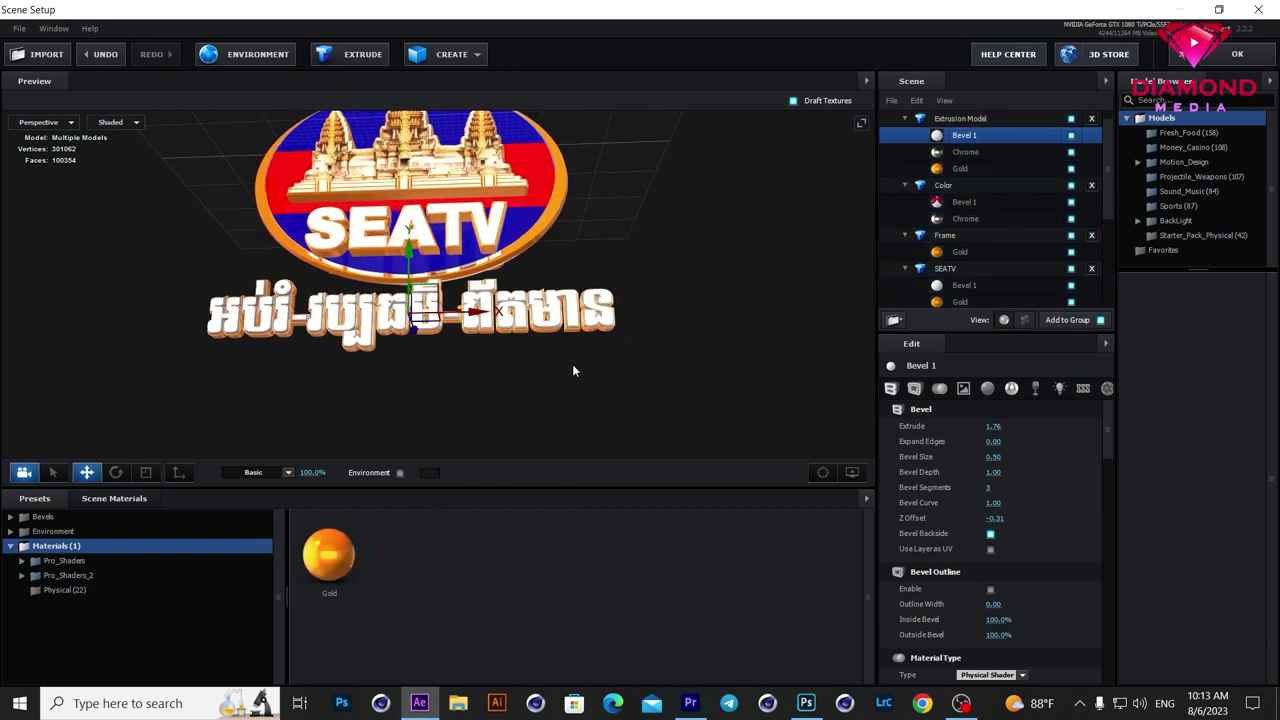
pyautogui.scroll(2, 551, 337)
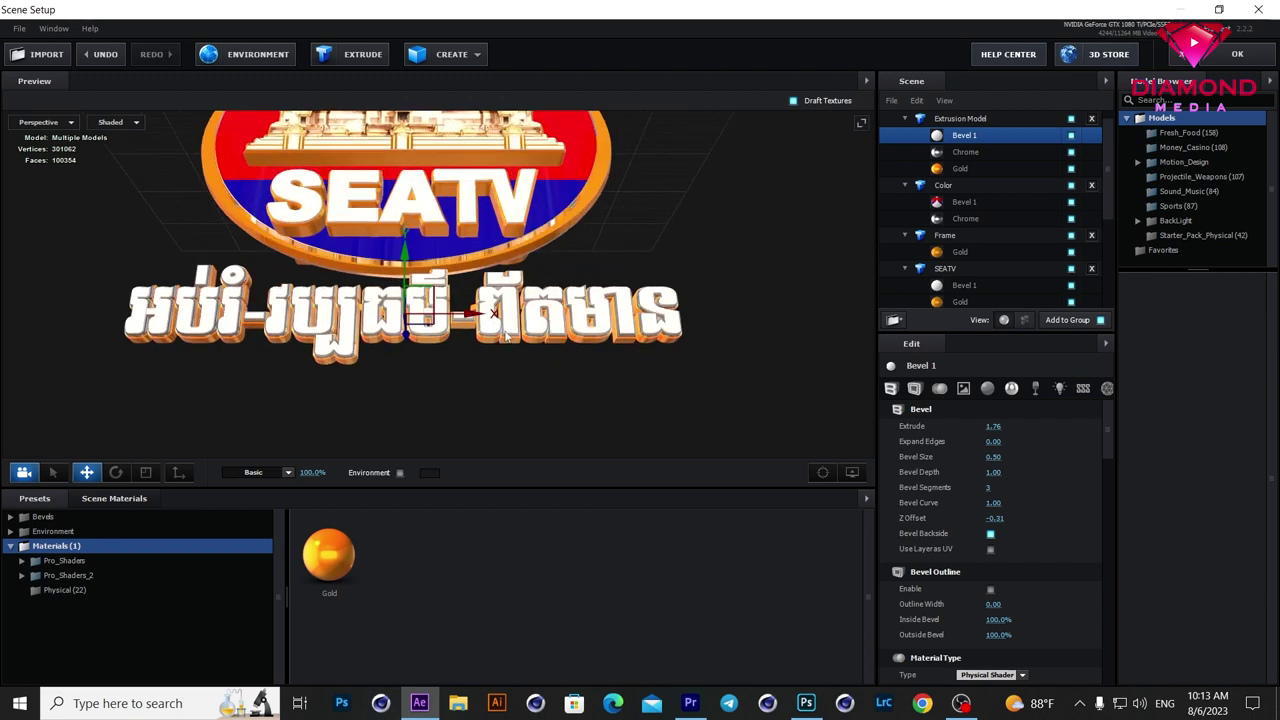
pyautogui.click(63, 590)
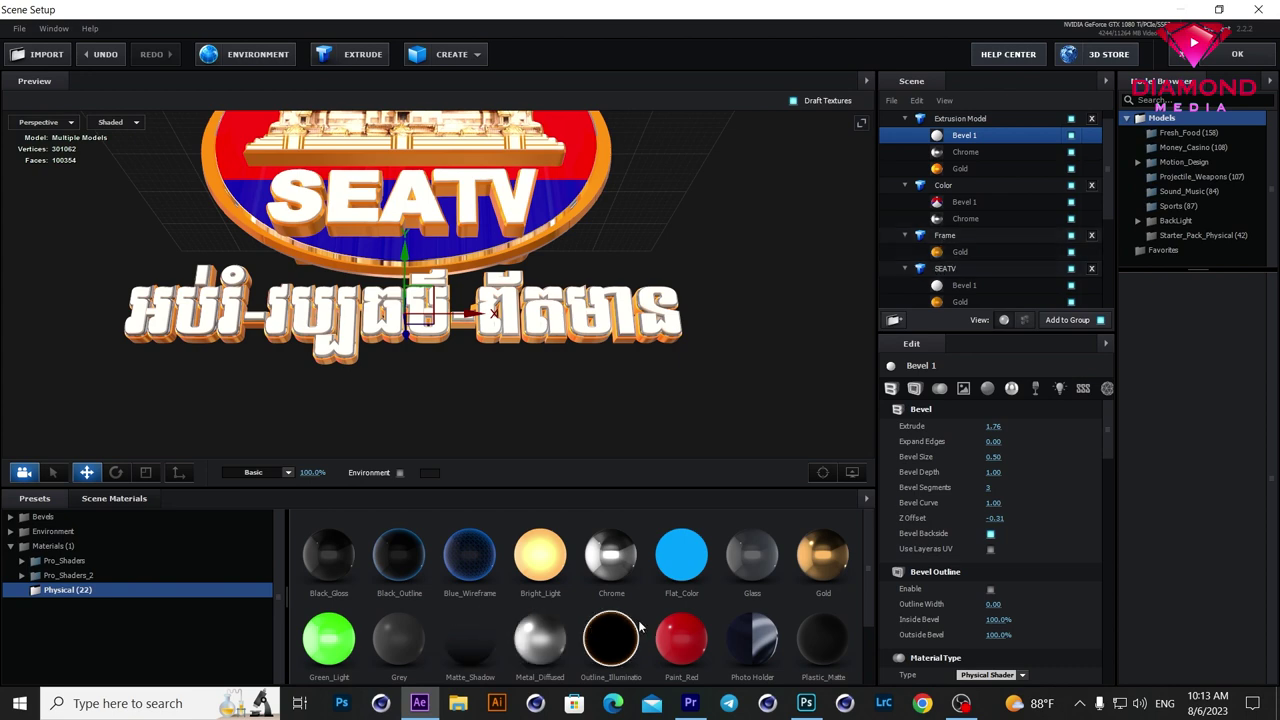
pyautogui.moveTo(681, 638); pyautogui.dragTo(947, 152)
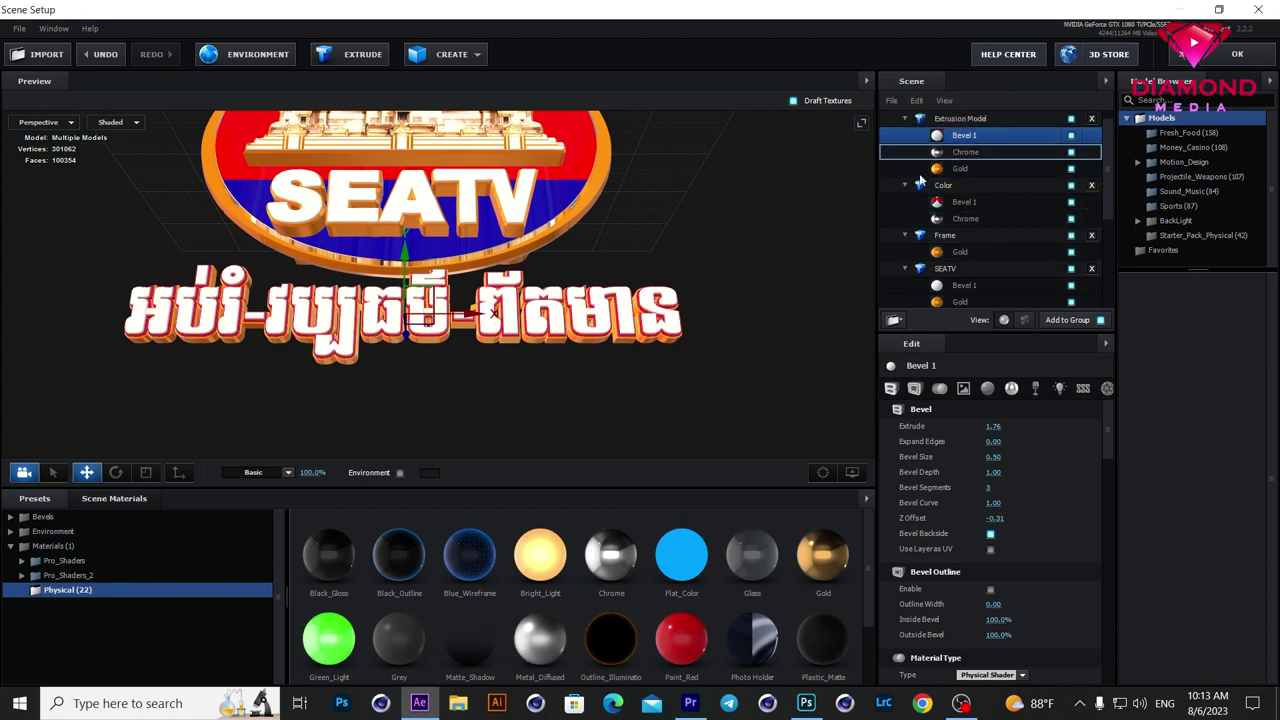
pyautogui.moveTo(739, 284); pyautogui.dragTo(728, 319)
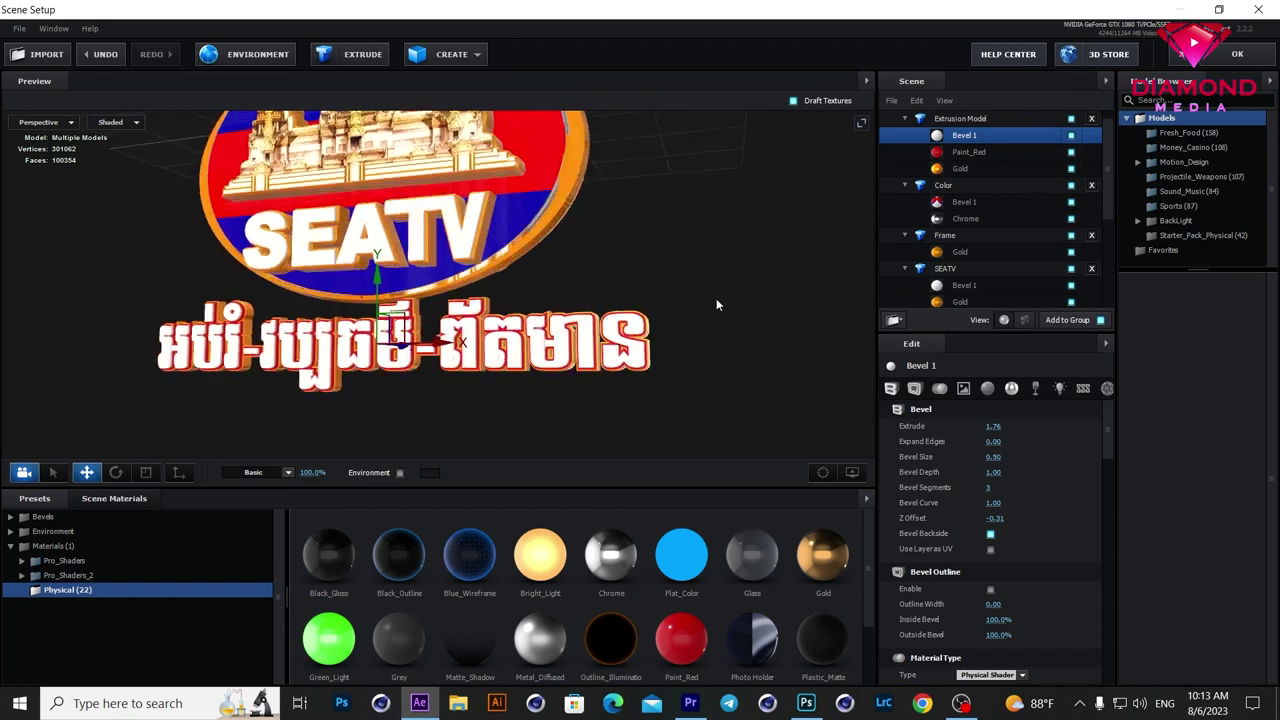
# Step: Nudge the Khmer text slightly lower and view the logo from a higher angle
pyautogui.moveTo(728, 319); pyautogui.dragTo(575, 378)
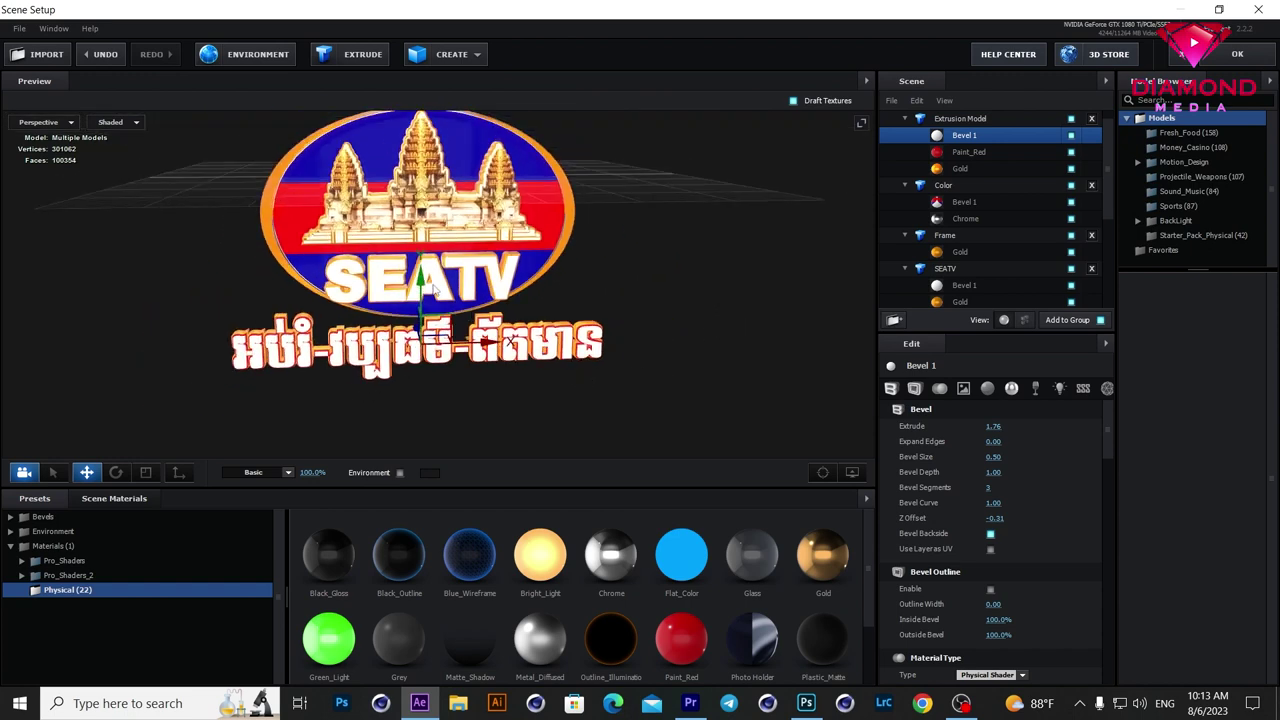
pyautogui.moveTo(427, 283); pyautogui.dragTo(428, 287)
pyautogui.moveTo(520, 276); pyautogui.dragTo(598, 273)
pyautogui.scroll(-2, 561, 231)
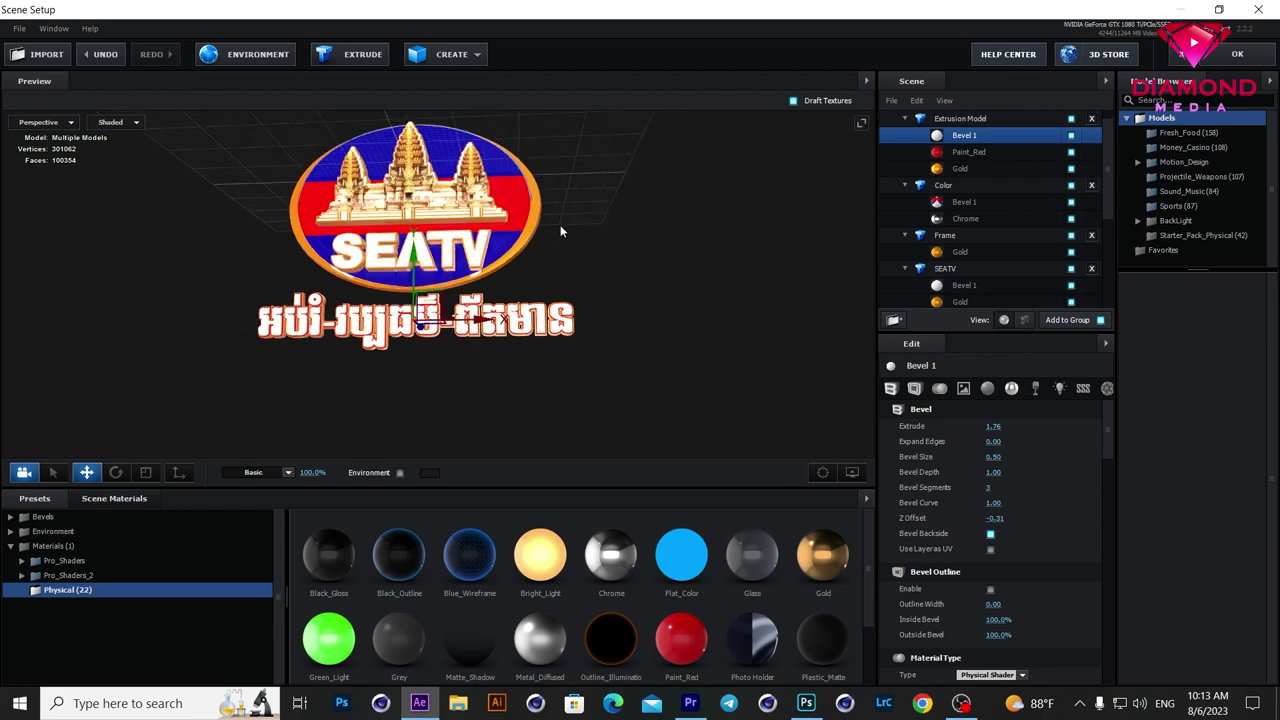
pyautogui.rightClick(950, 121)
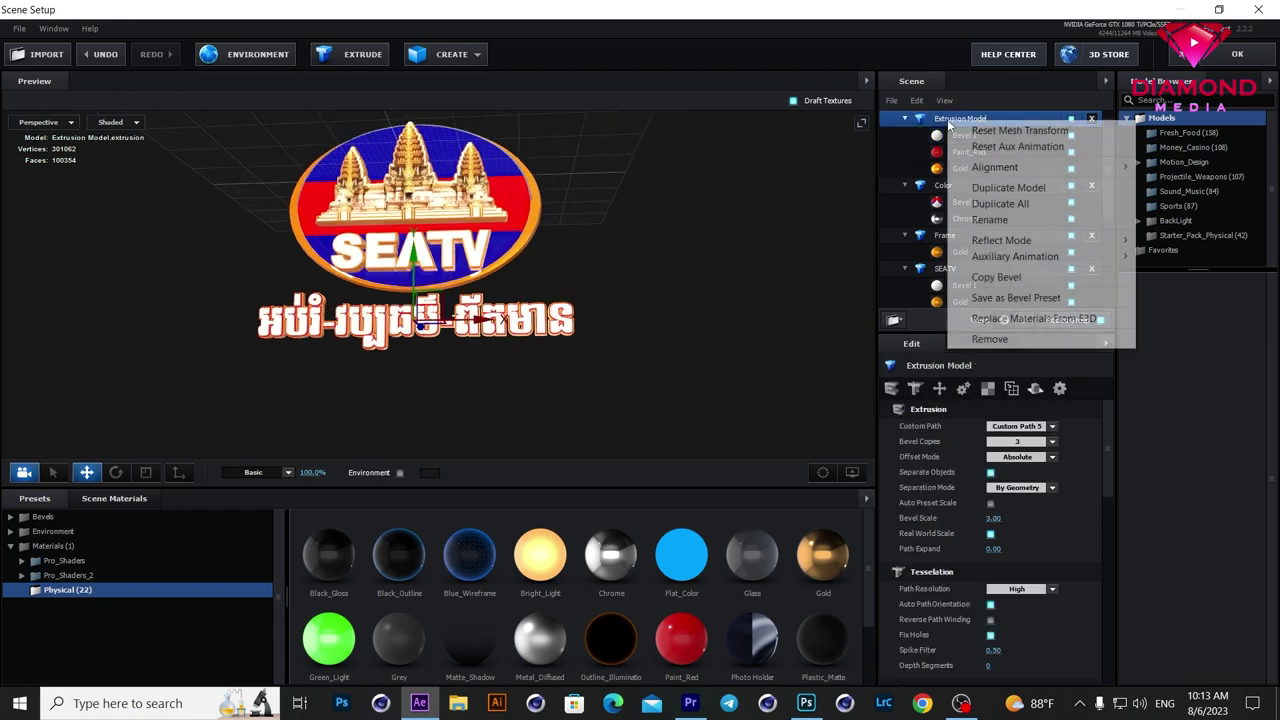
pyautogui.click(1008, 188)
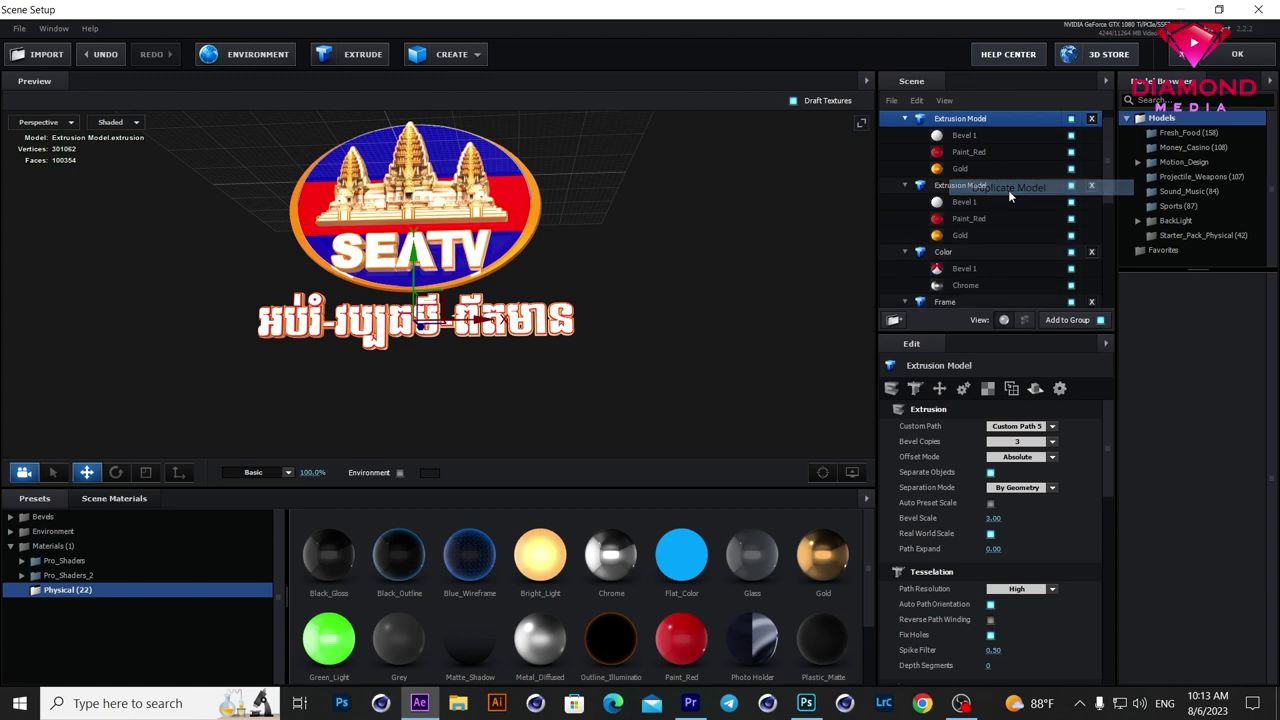
pyautogui.click(1053, 427)
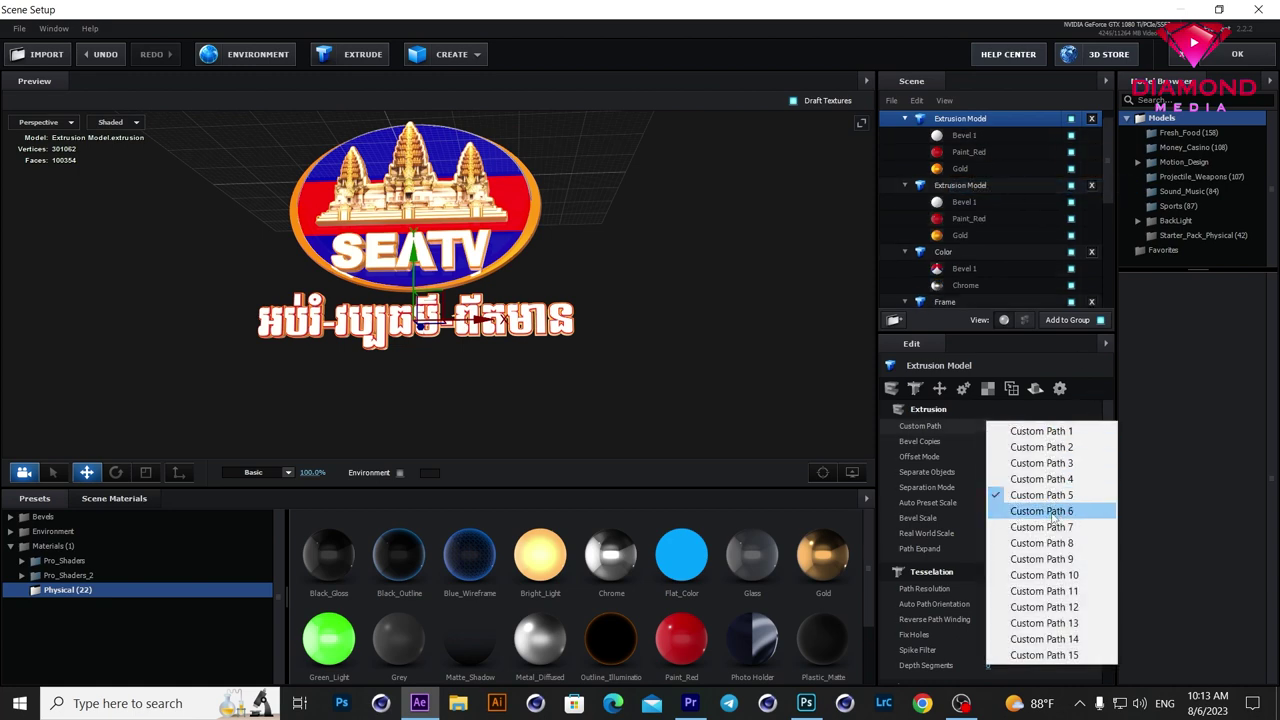
pyautogui.click(1040, 511)
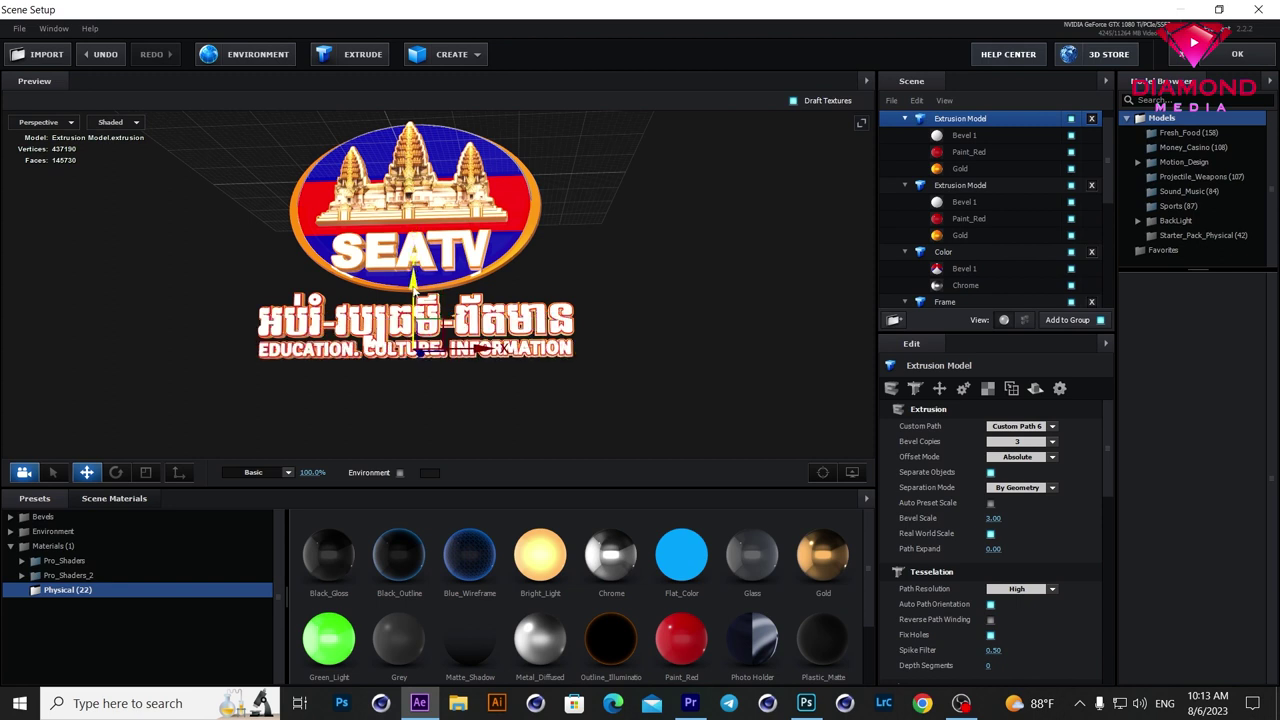
pyautogui.moveTo(413, 290); pyautogui.dragTo(413, 295)
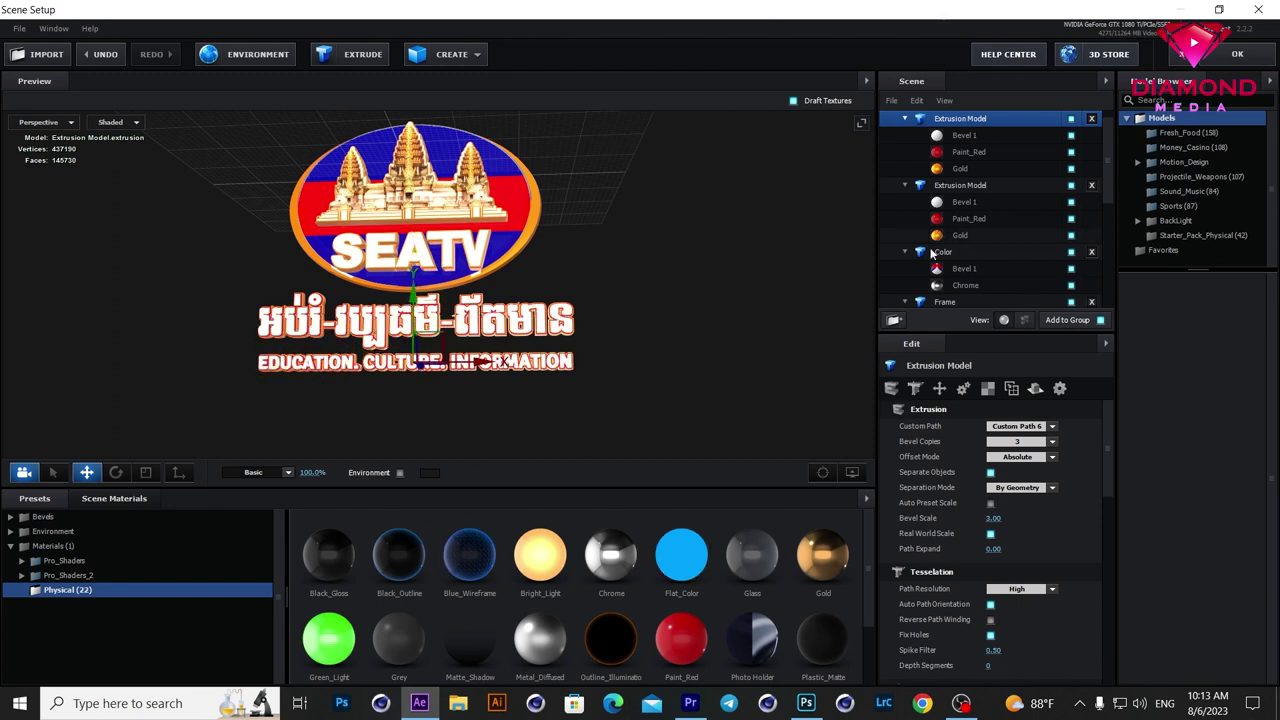
pyautogui.click(114, 498)
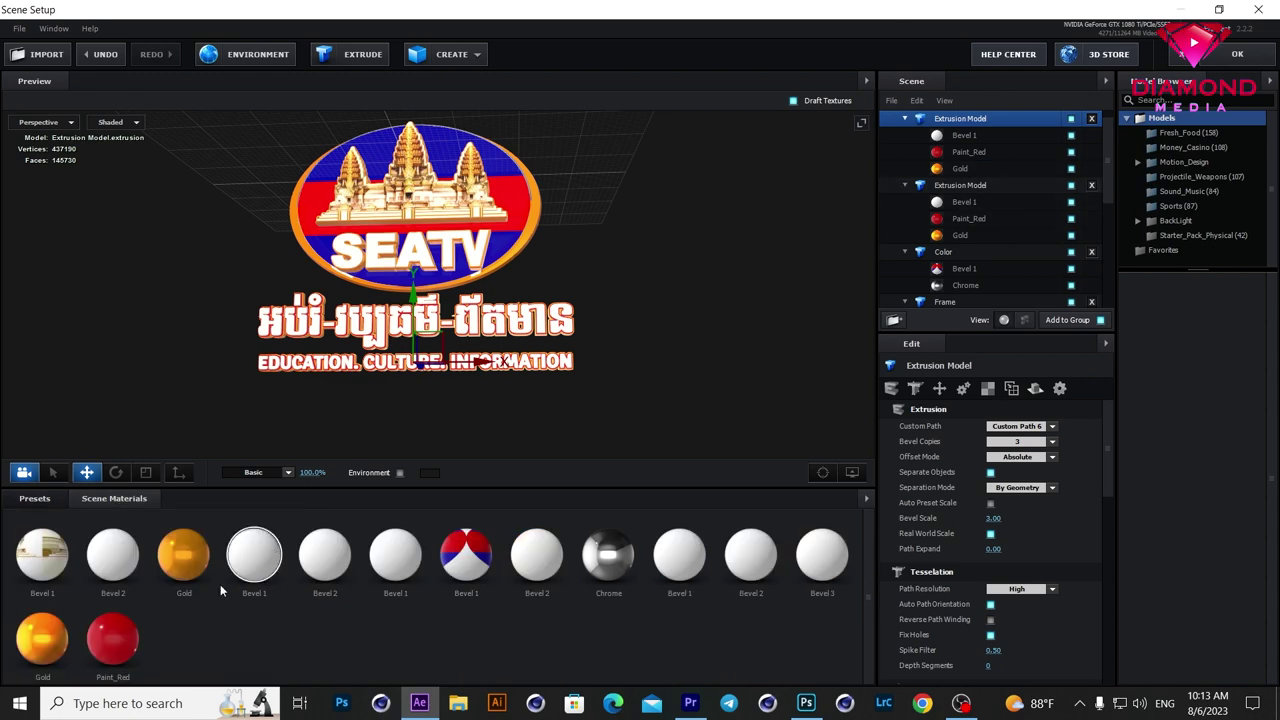
pyautogui.moveTo(268, 562); pyautogui.dragTo(953, 170)
pyautogui.moveTo(179, 557); pyautogui.dragTo(977, 150)
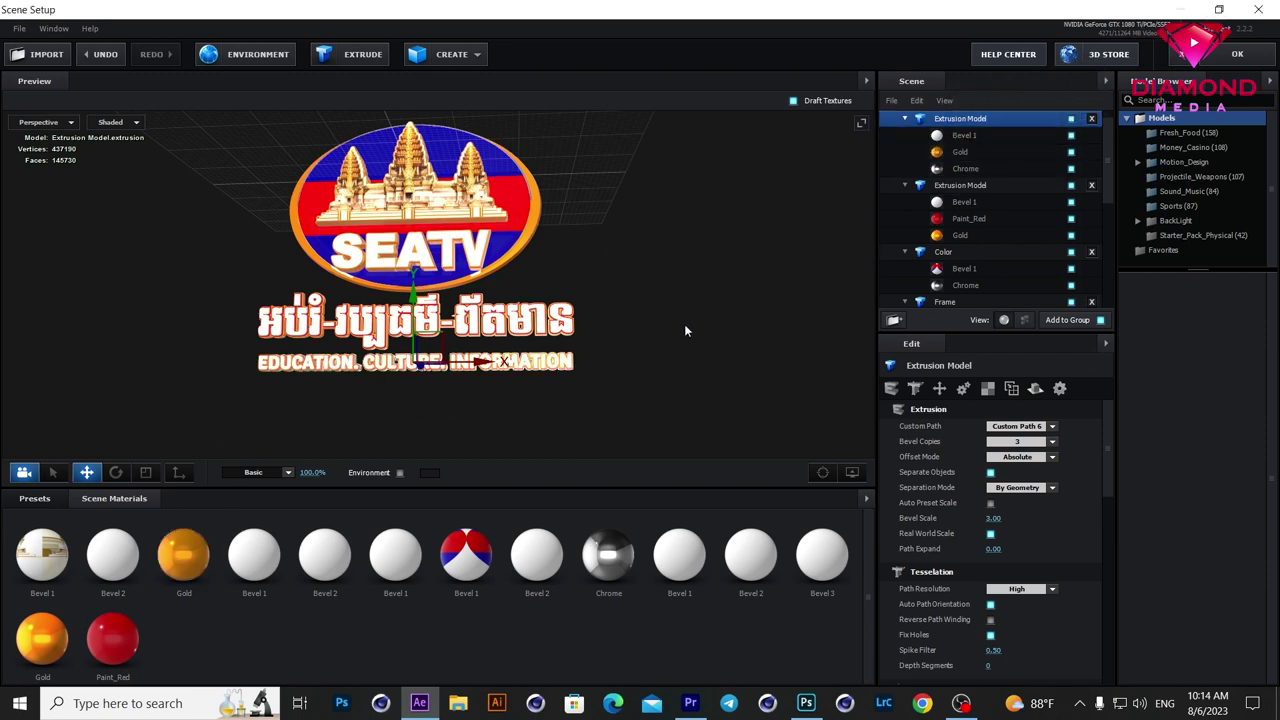
pyautogui.scroll(2, 685, 322)
pyautogui.scroll(1, 640, 381)
pyautogui.moveTo(655, 381); pyautogui.dragTo(621, 378)
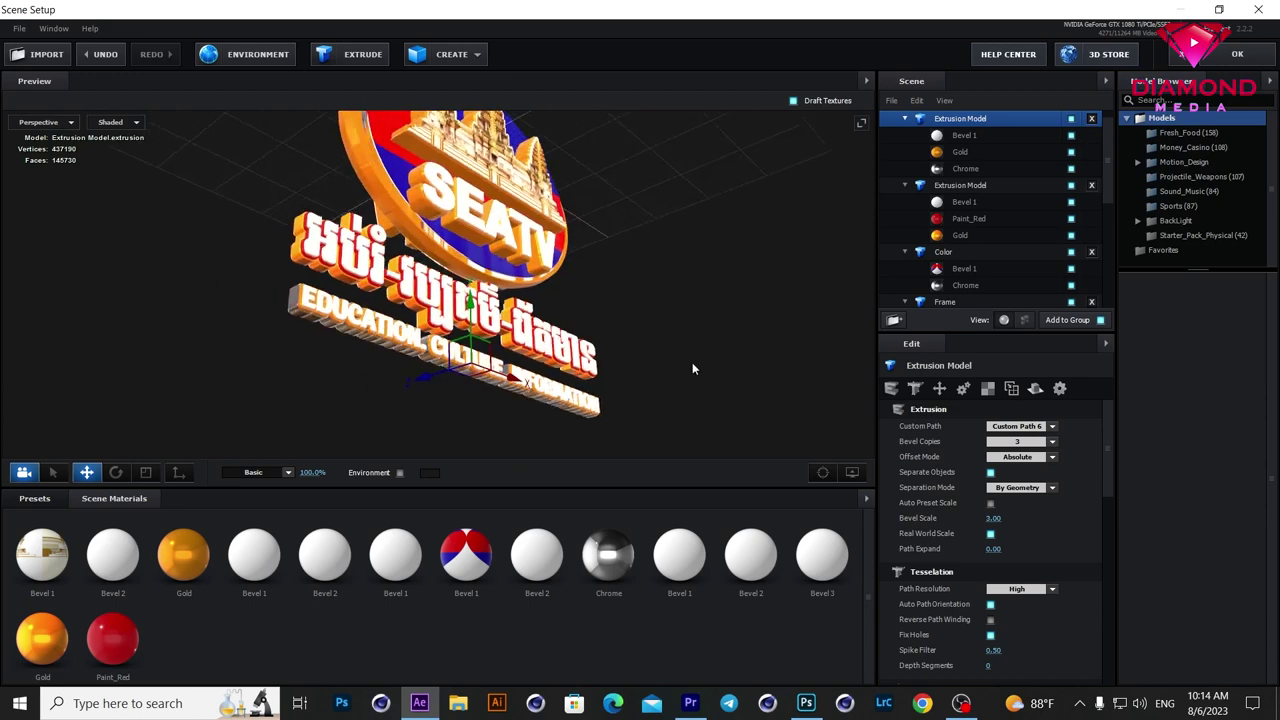
pyautogui.scroll(-2, 581, 299)
pyautogui.scroll(-1, 581, 299)
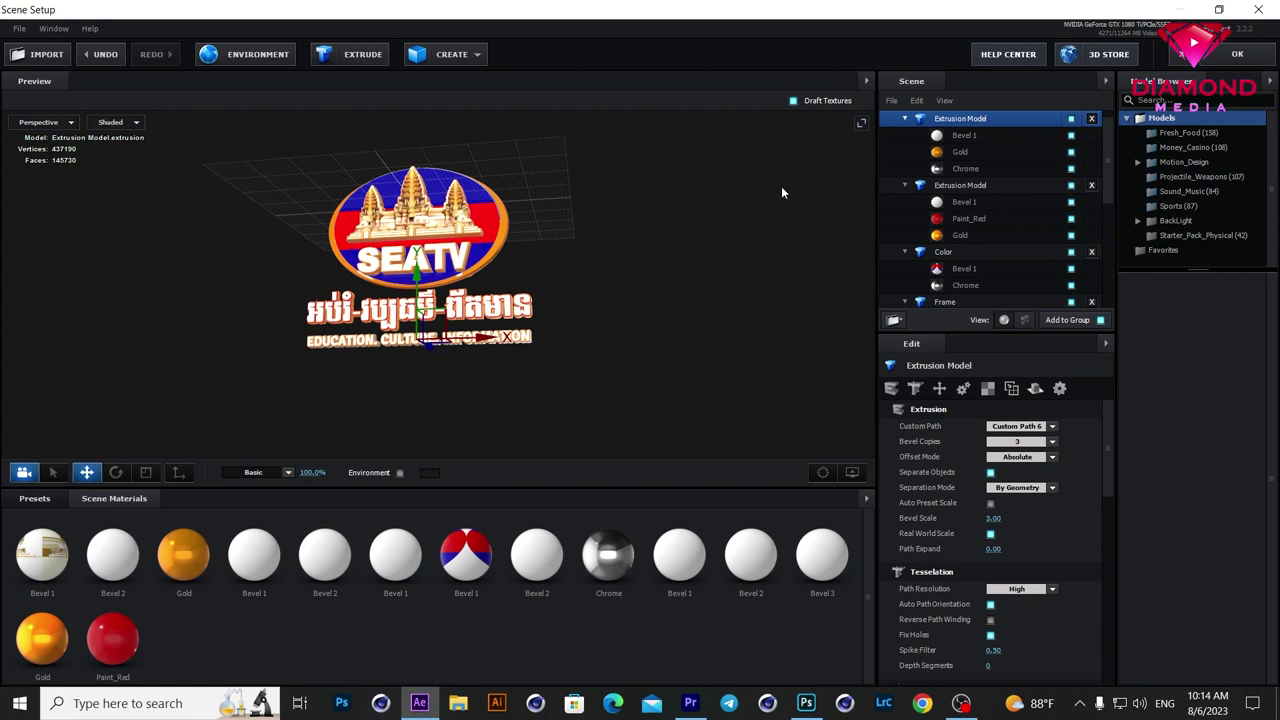
pyautogui.click(455, 52)
# Step: Add a box and scale it into a thin, wide panel (2778.8%, 1764.6%, 0.1%)
pyautogui.click(419, 83)
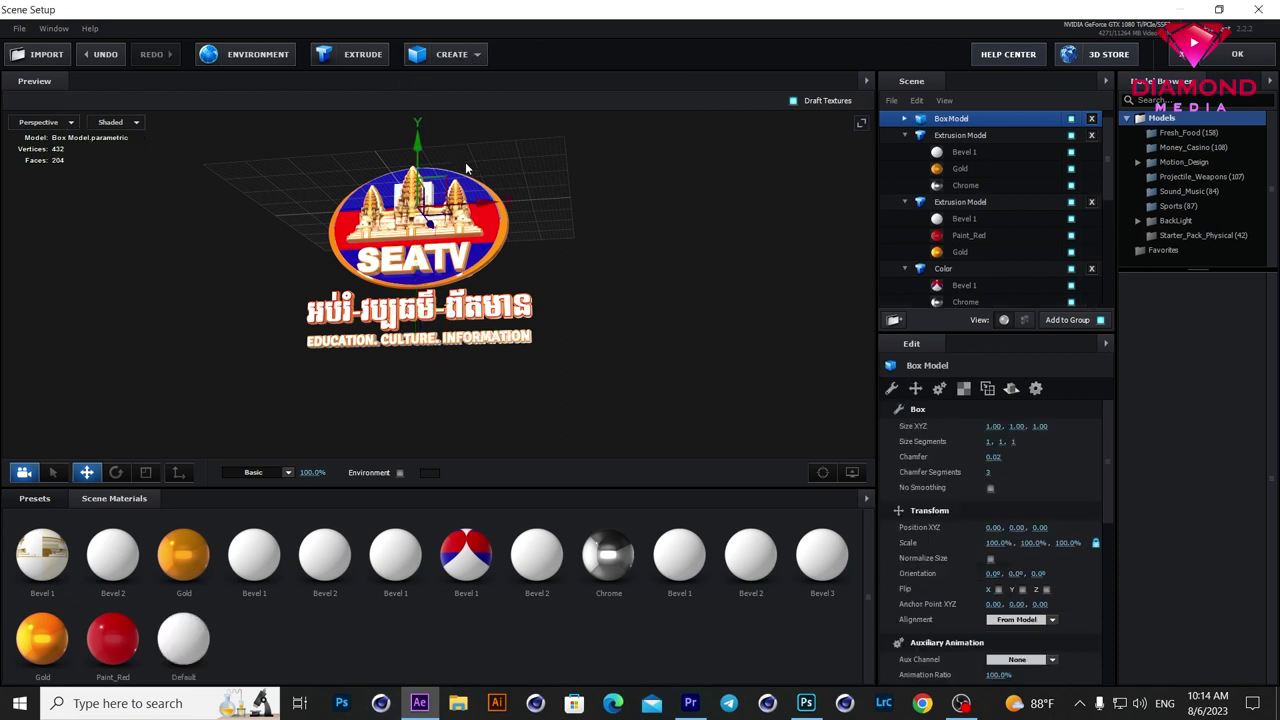
pyautogui.moveTo(616, 248); pyautogui.dragTo(567, 272)
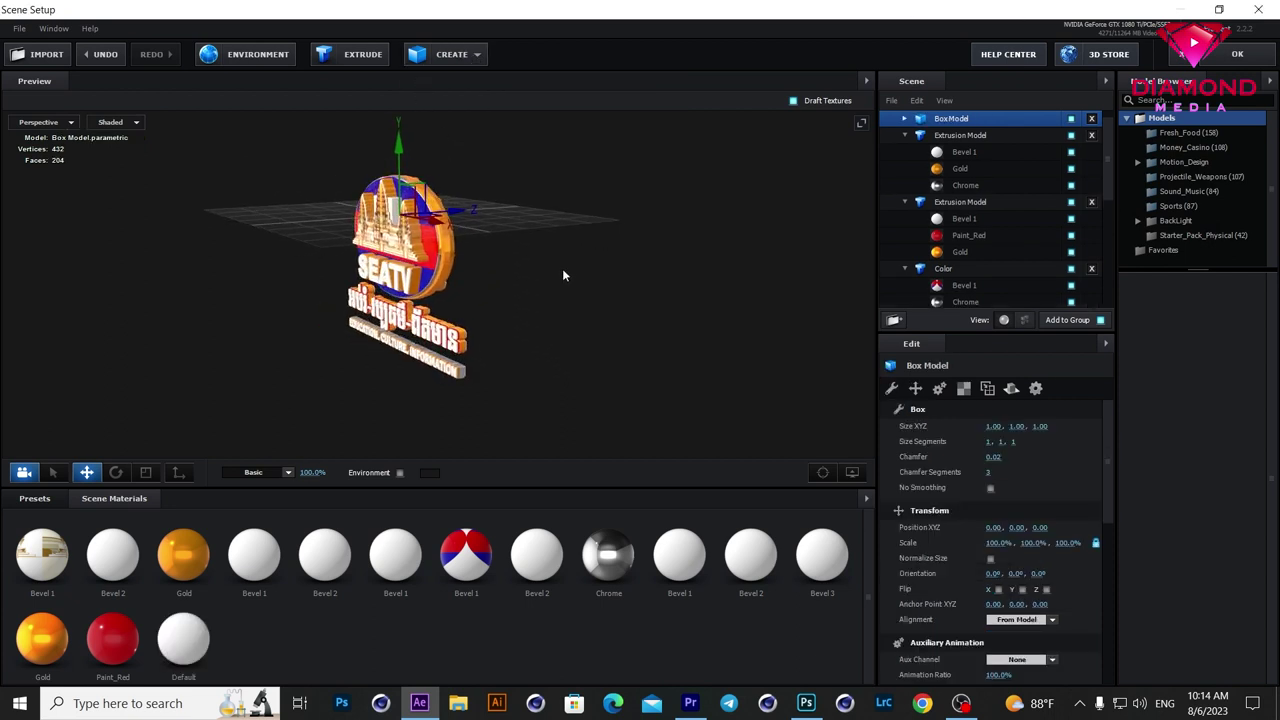
pyautogui.click(145, 472)
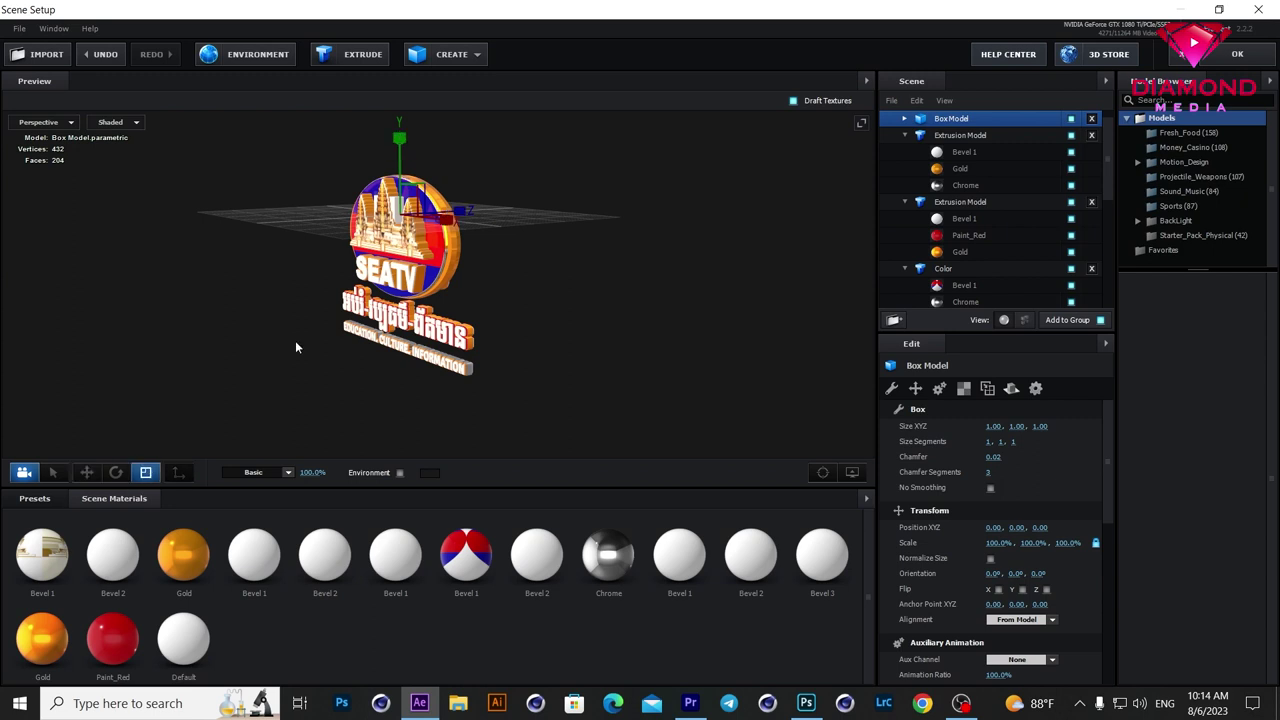
pyautogui.moveTo(452, 220); pyautogui.dragTo(207, 262)
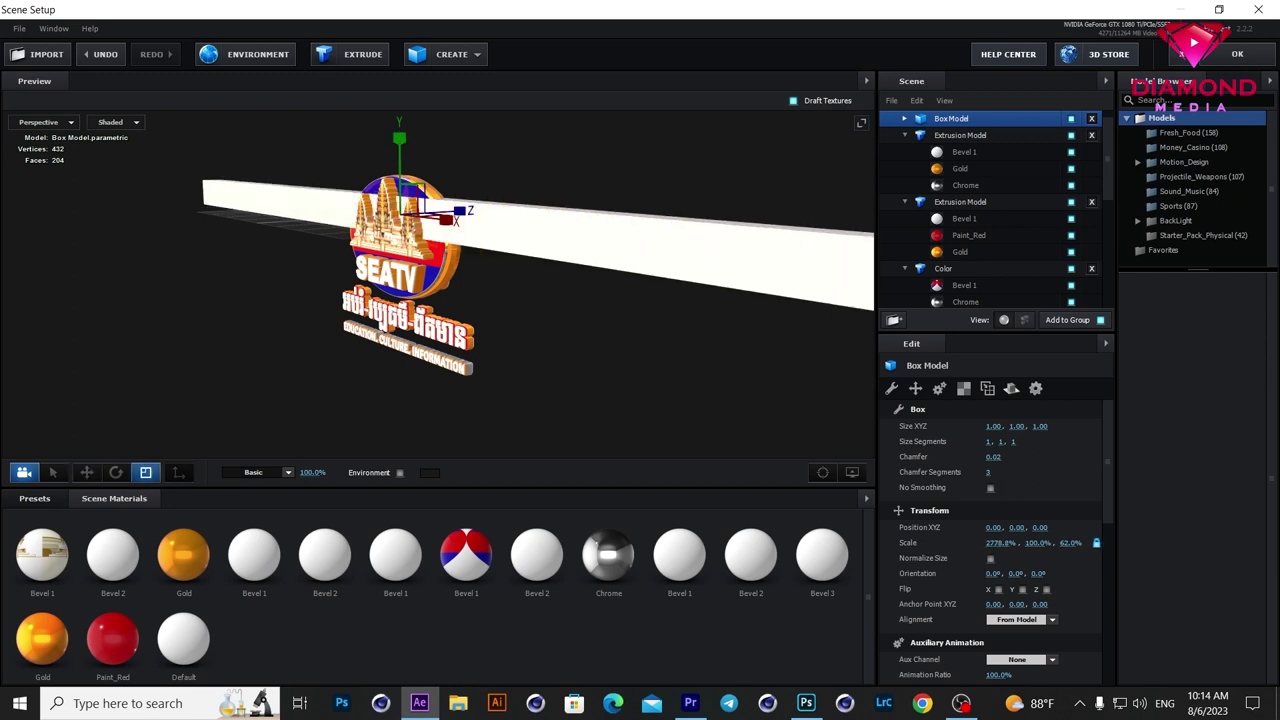
pyautogui.scroll(-2, 272, 262)
pyautogui.scroll(-1, 272, 262)
pyautogui.moveTo(417, 172); pyautogui.dragTo(417, 8)
# Step: Move the box back on Z behind the logo and raise the first extrusion's Bevel Scale to 7.38
pyautogui.moveTo(585, 339); pyautogui.dragTo(483, 247)
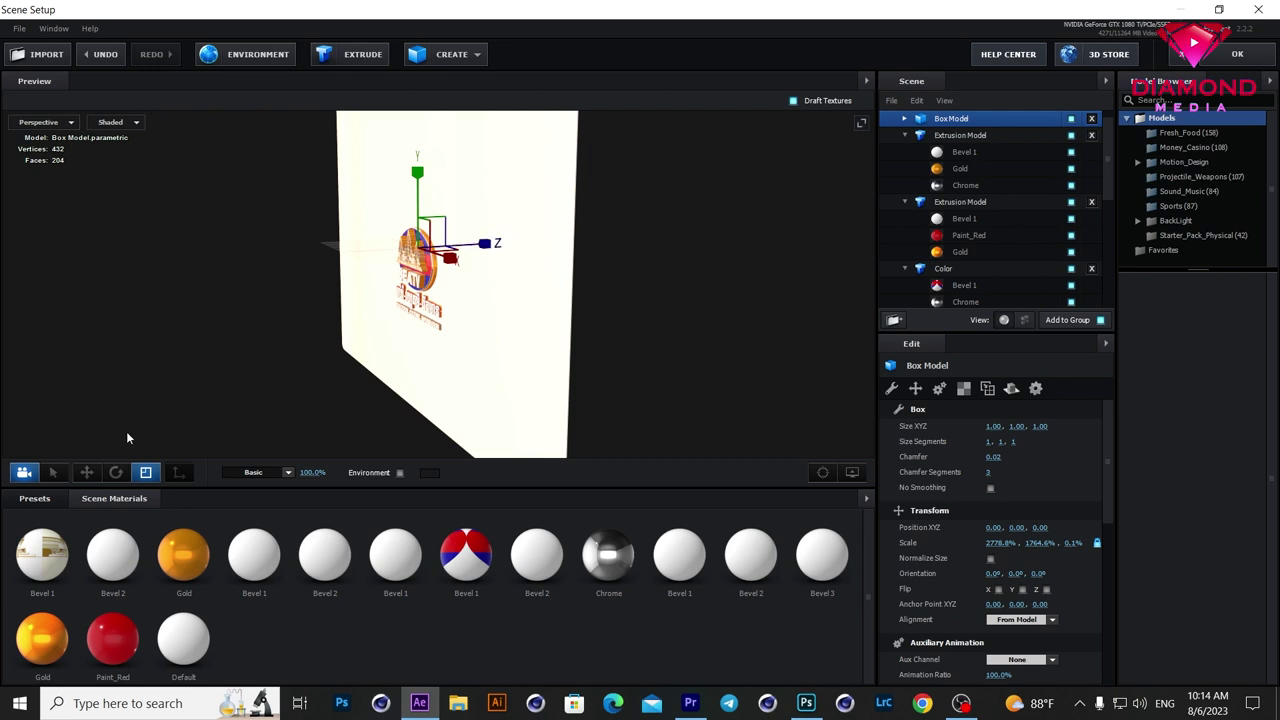
pyautogui.click(87, 473)
pyautogui.moveTo(484, 246); pyautogui.dragTo(490, 244)
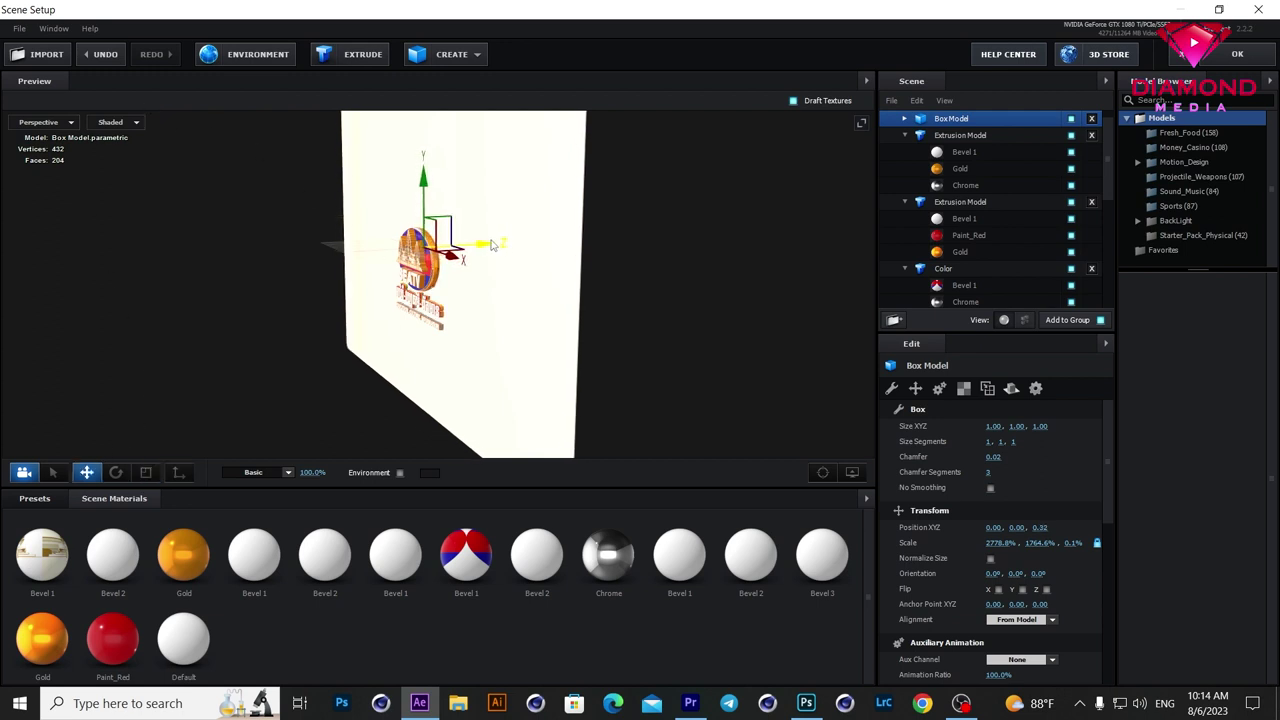
pyautogui.moveTo(503, 340); pyautogui.dragTo(403, 324)
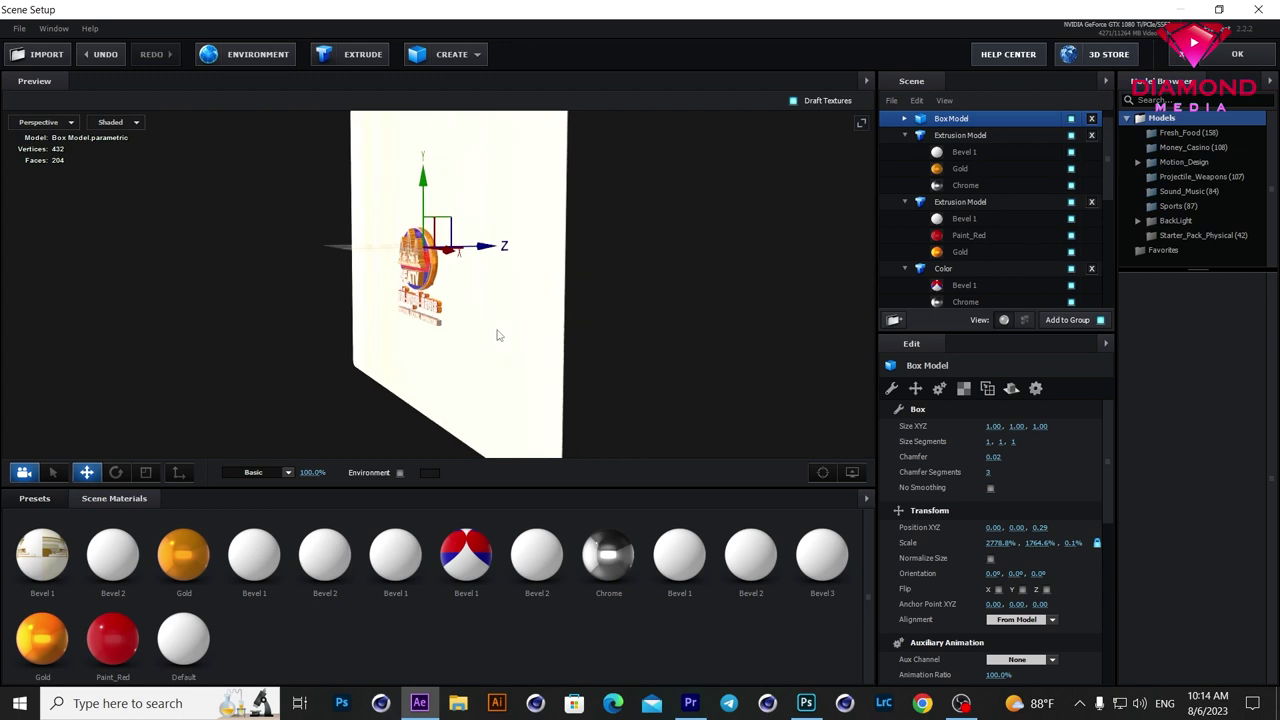
pyautogui.moveTo(484, 296); pyautogui.dragTo(477, 298)
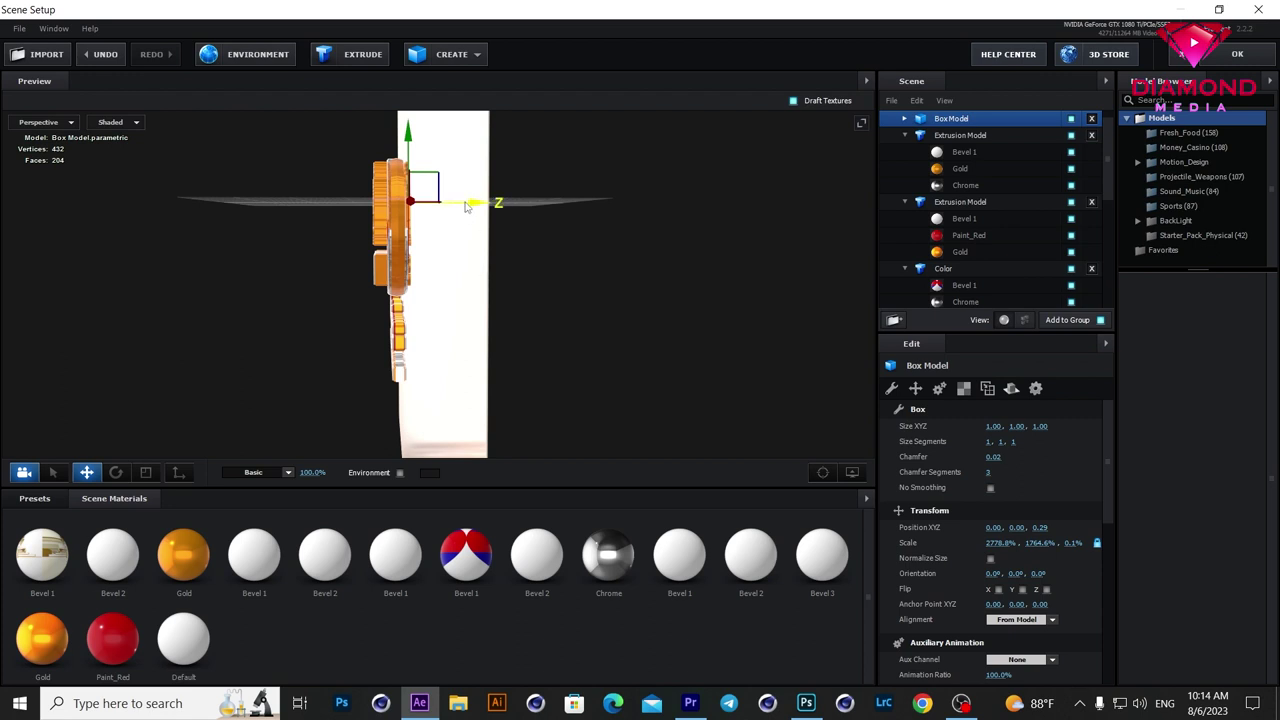
pyautogui.moveTo(465, 206); pyautogui.dragTo(462, 206)
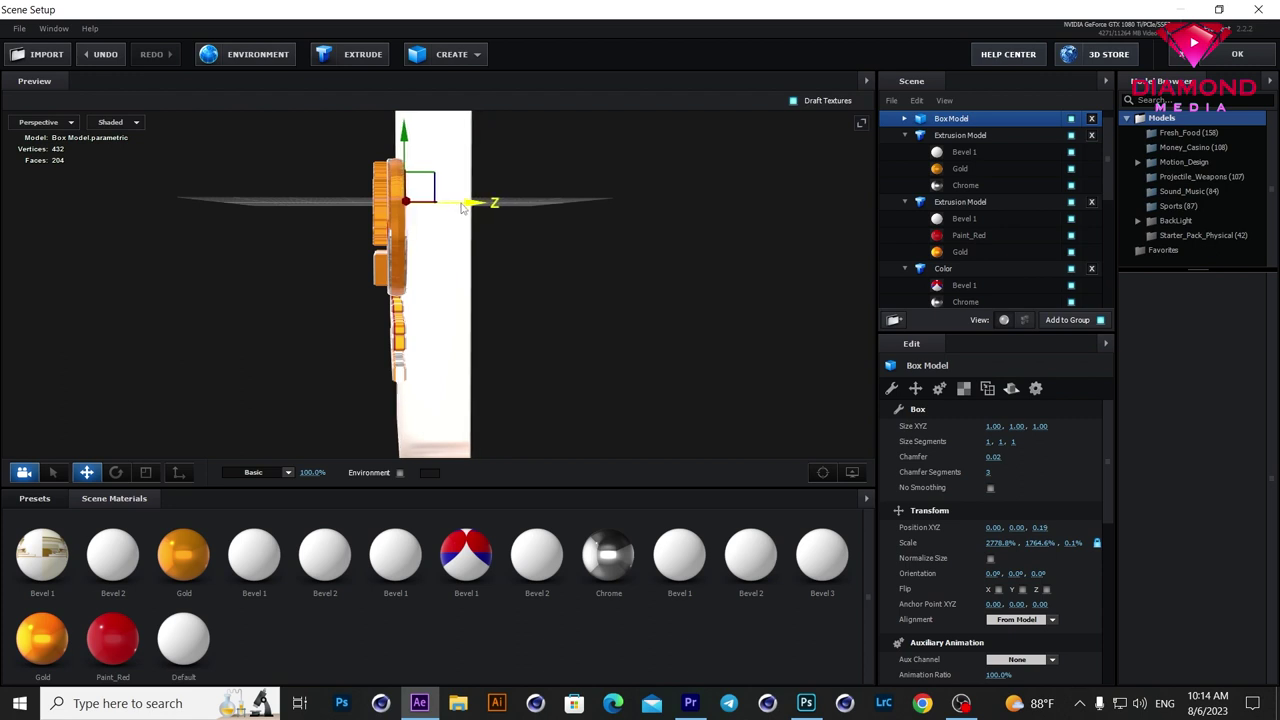
pyautogui.click(970, 137)
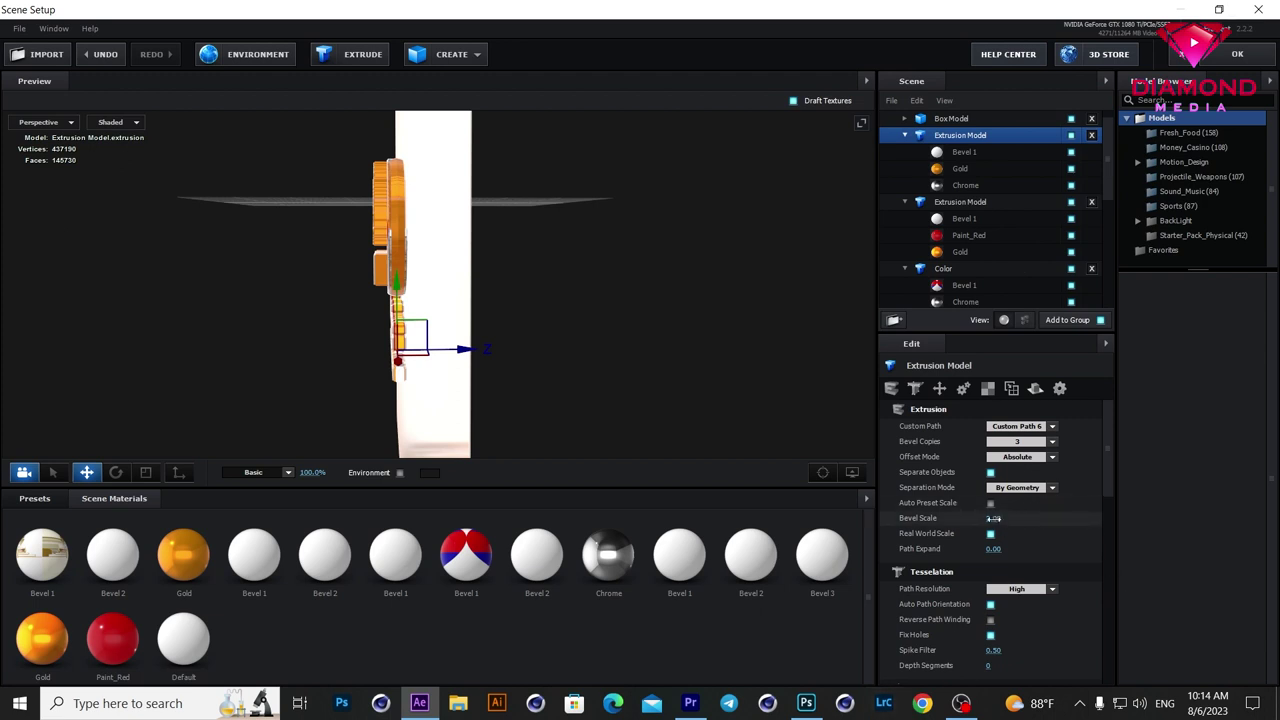
pyautogui.moveTo(1125, 504); pyautogui.dragTo(751, 408)
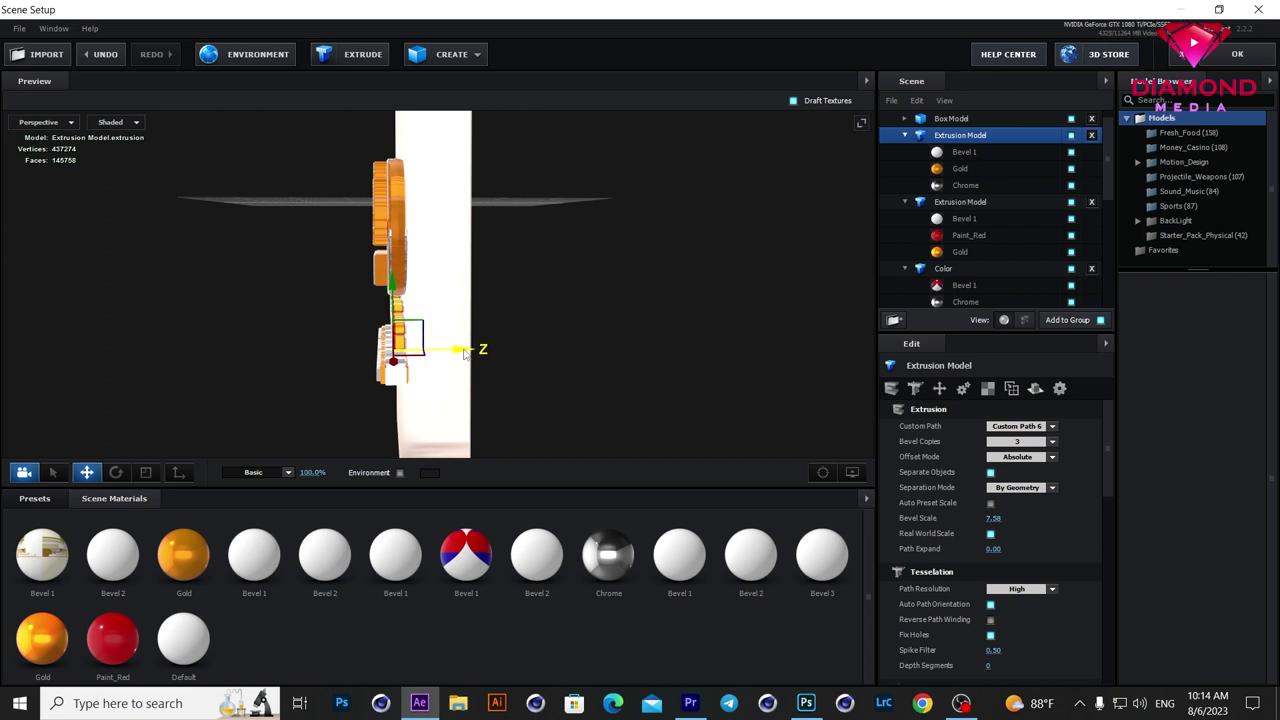
# Step: Raise the second extrusion model's Bevel Scale to thicken its bevel
pyautogui.click(960, 202)
pyautogui.moveTo(1051, 507); pyautogui.dragTo(1153, 495)
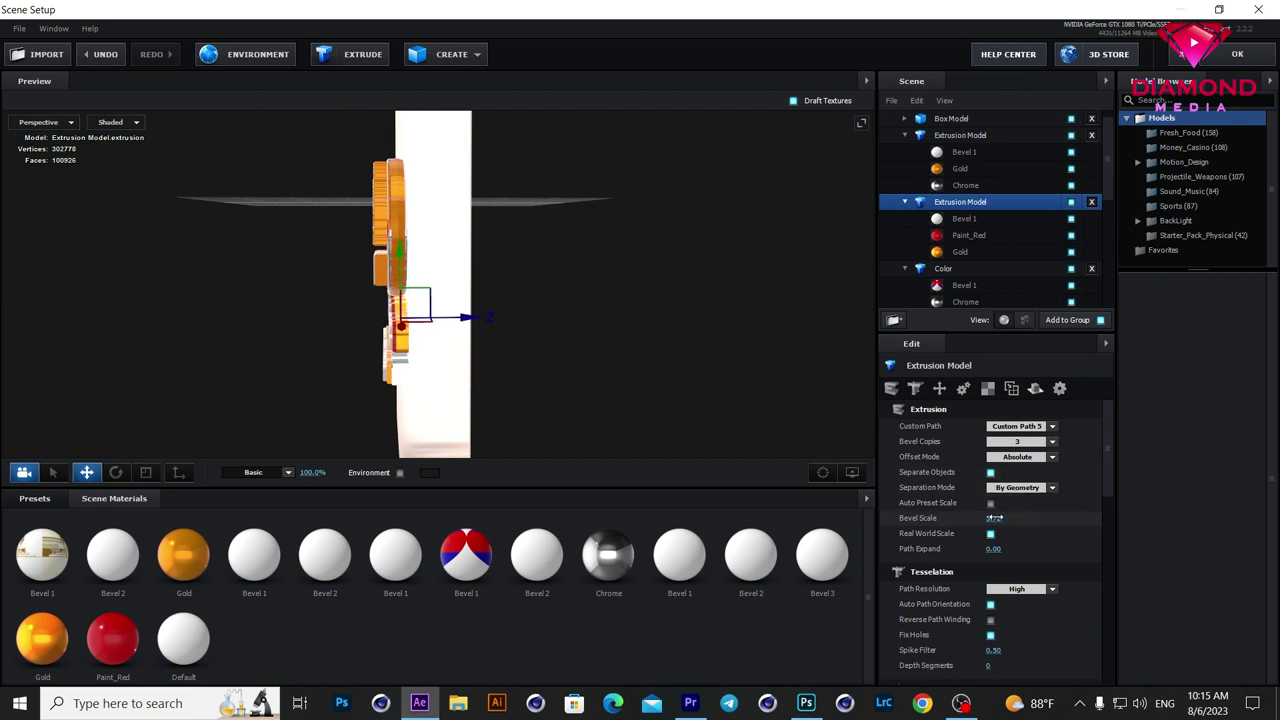
pyautogui.moveTo(1032, 509); pyautogui.dragTo(1056, 507)
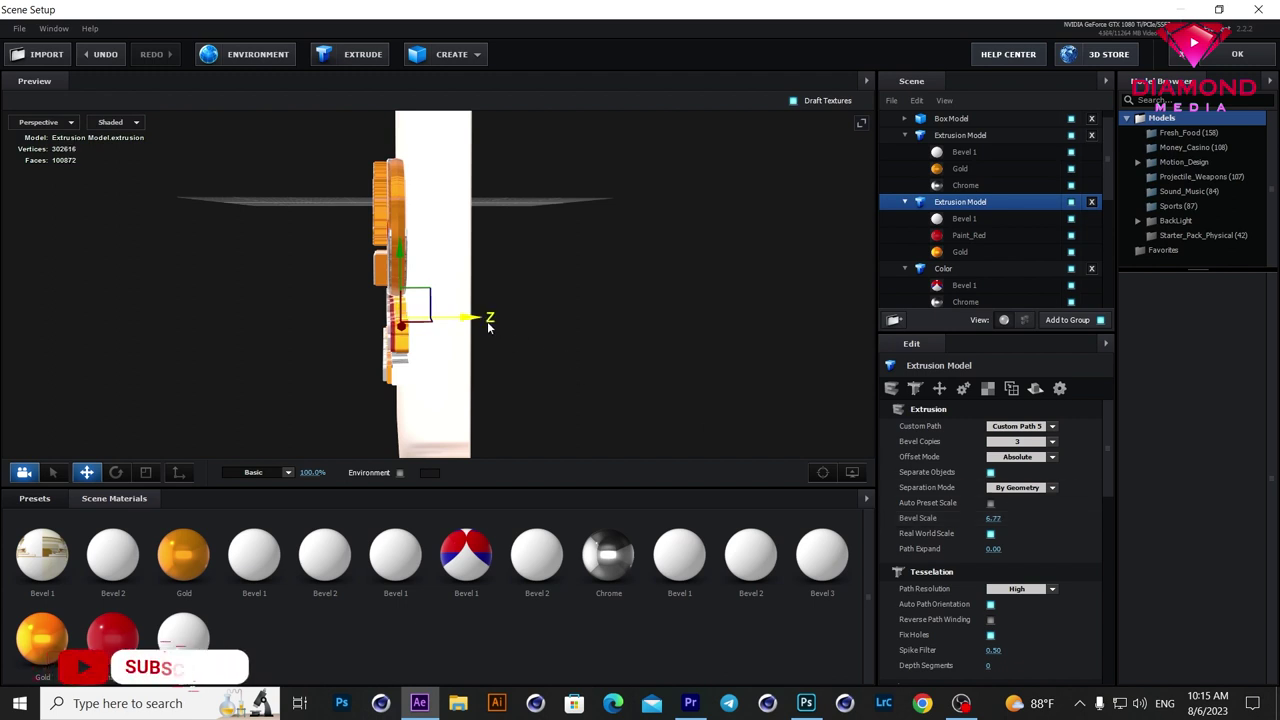
pyautogui.moveTo(478, 361); pyautogui.dragTo(491, 366)
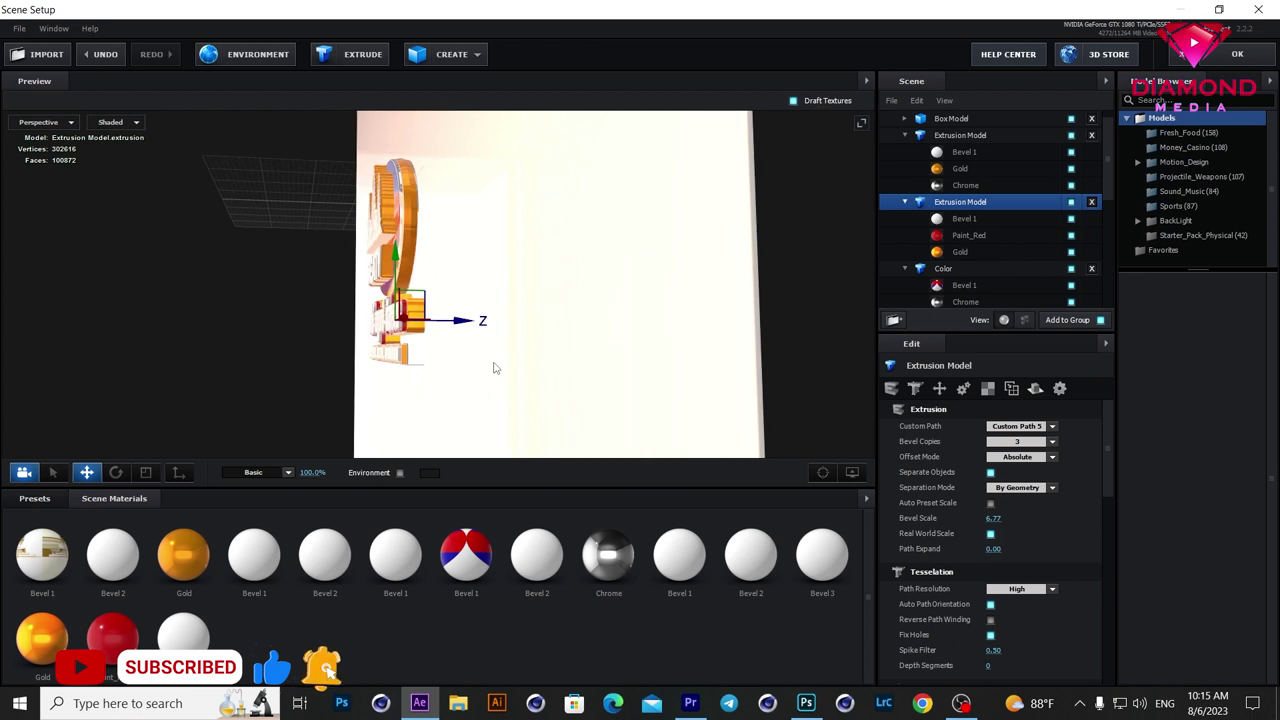
# Step: Fine-tune the first extrusion's Bevel Scale to 6.99 and orbit back to the logo's front
pyautogui.click(958, 136)
pyautogui.moveTo(993, 518); pyautogui.dragTo(950, 511)
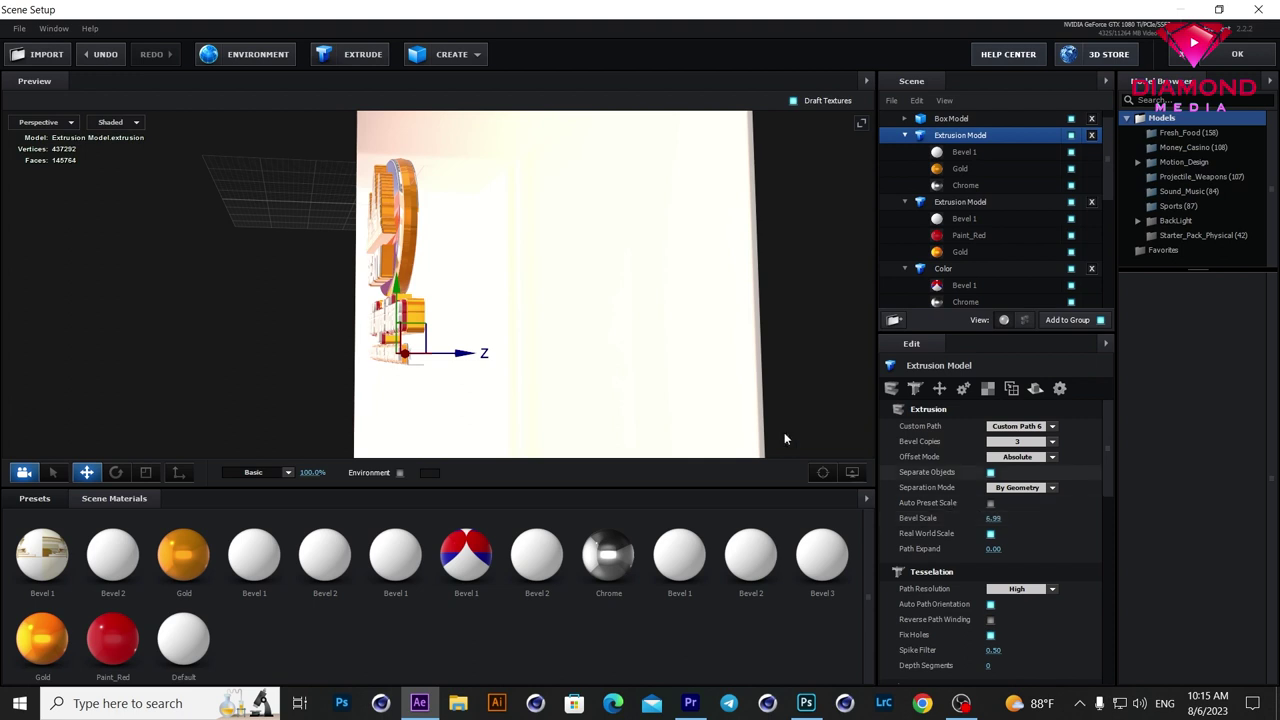
pyautogui.moveTo(668, 384); pyautogui.dragTo(785, 365)
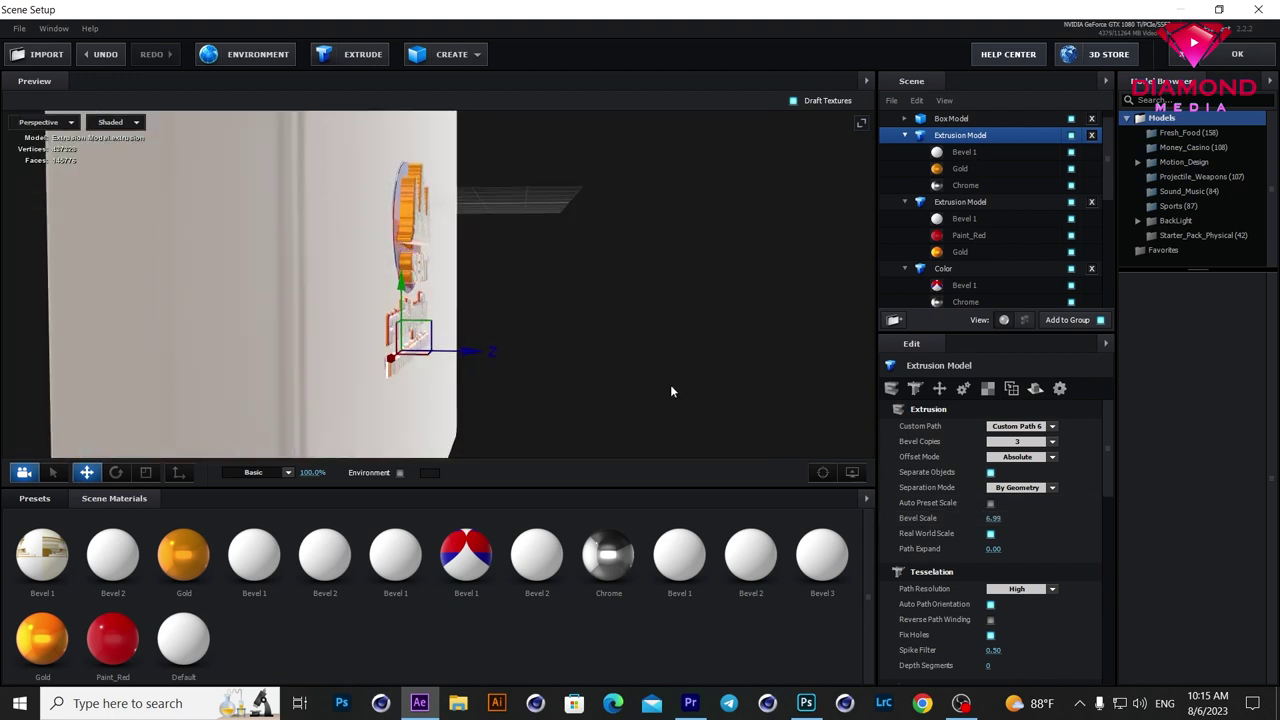
pyautogui.moveTo(785, 365); pyautogui.dragTo(763, 368)
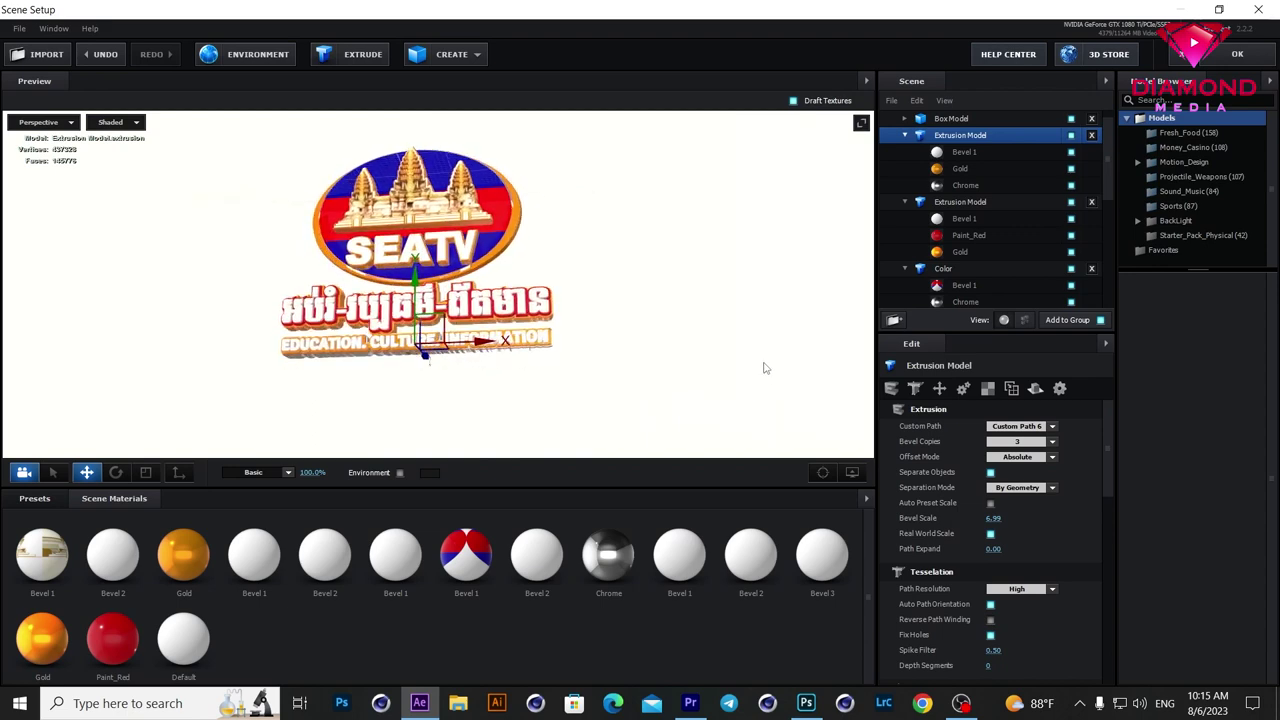
# Step: Apply the Physical Metal_Diffused preset to the backdrop box's Default material
pyautogui.click(966, 118)
pyautogui.click(950, 134)
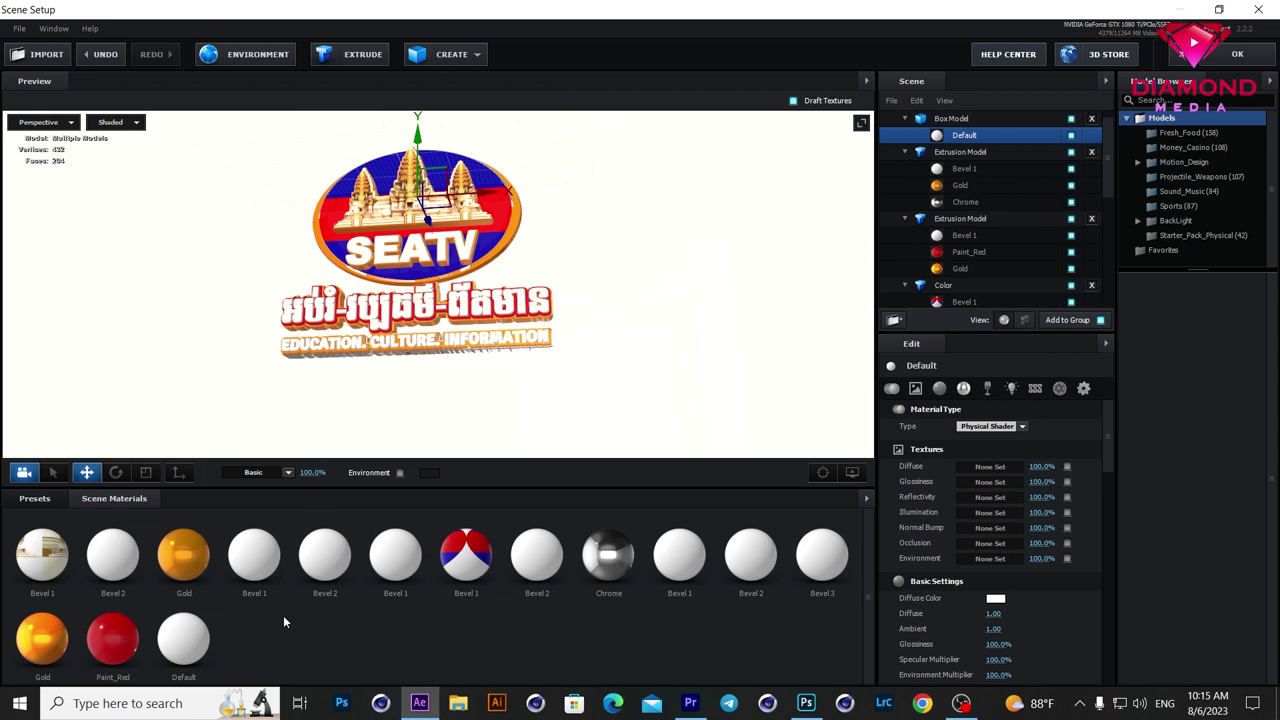
pyautogui.click(31, 502)
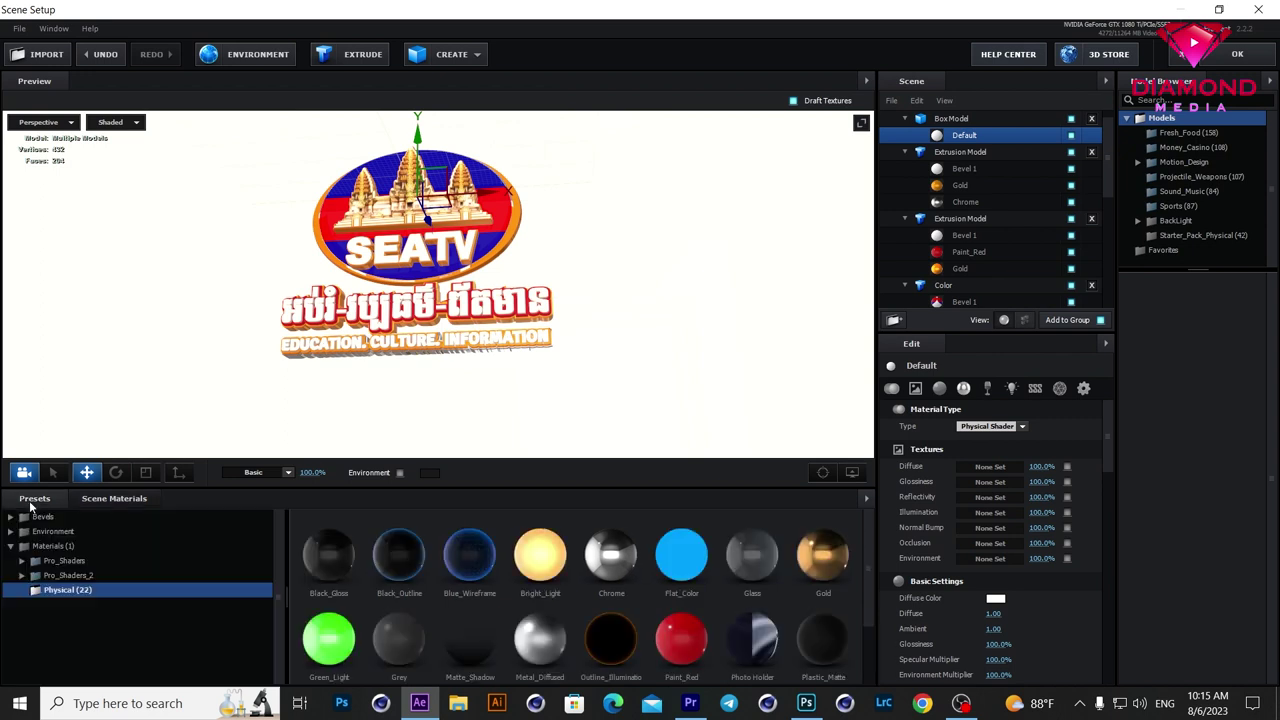
pyautogui.moveTo(540, 635); pyautogui.dragTo(955, 136)
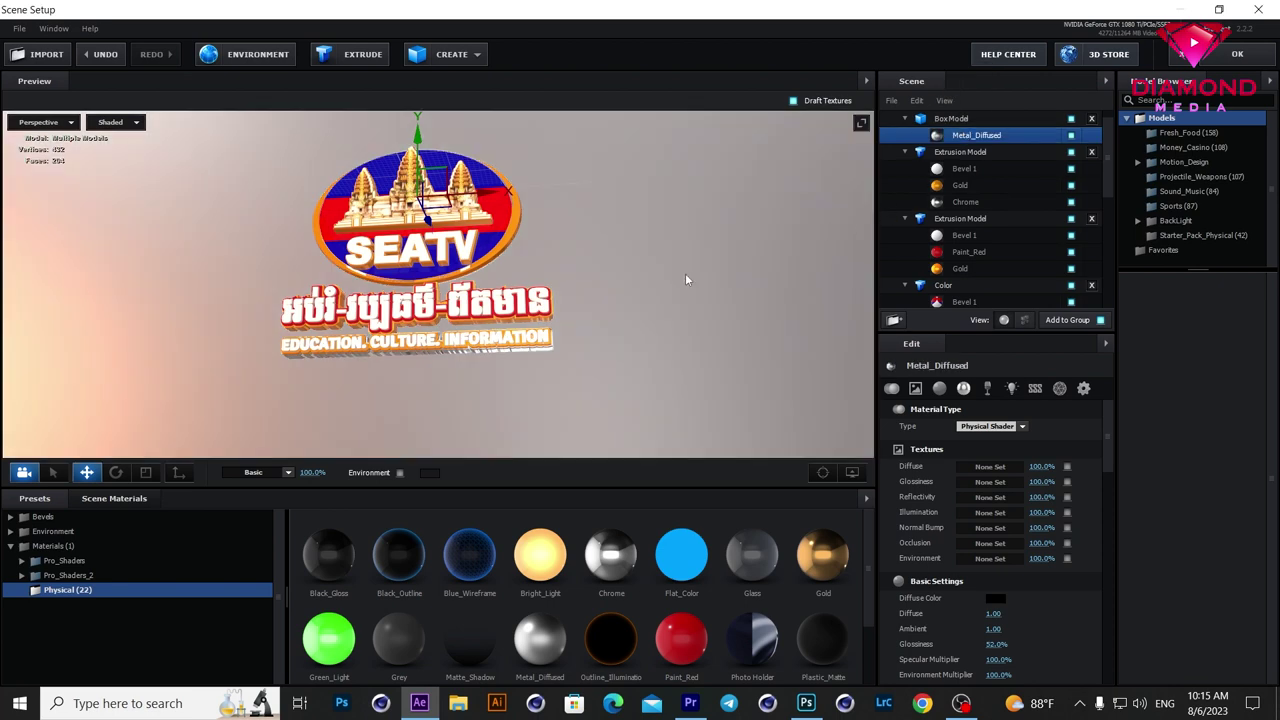
# Step: Set the box's Reflect Mode to Mirror Surface and accept Scene Setup with OK
pyautogui.click(956, 119)
pyautogui.click(1011, 389)
pyautogui.click(1018, 426)
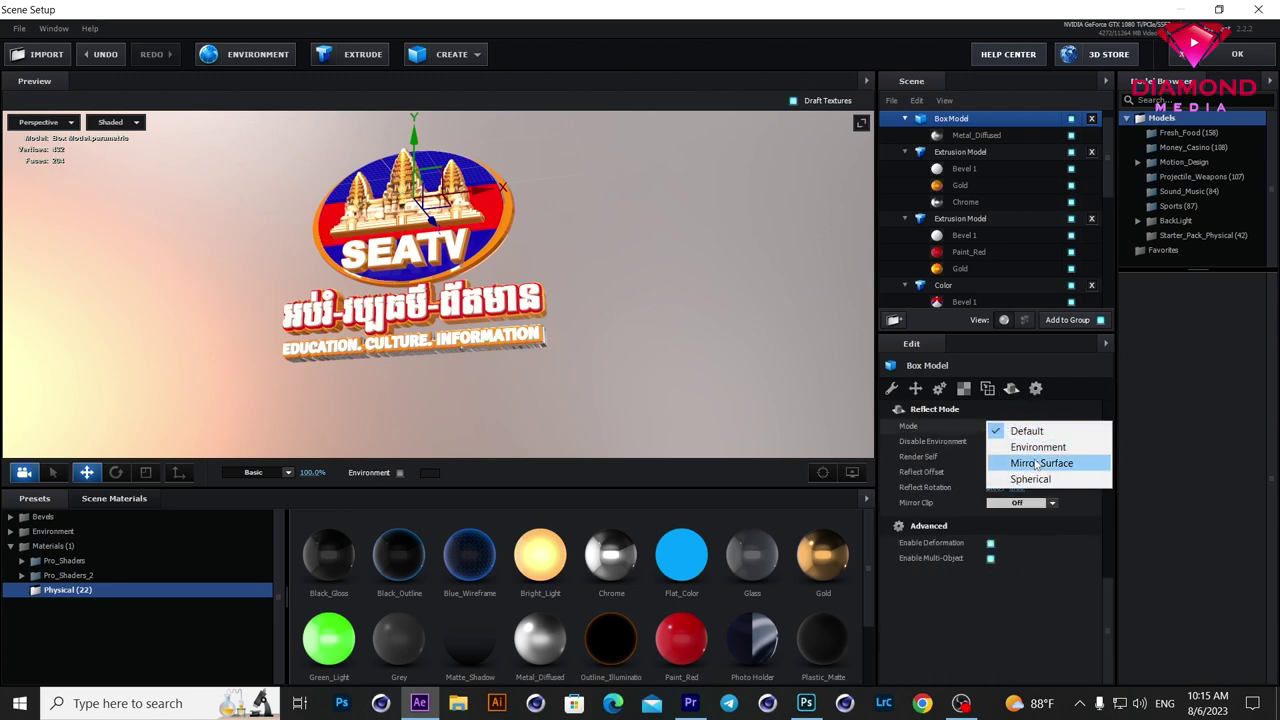
pyautogui.click(1040, 464)
pyautogui.moveTo(612, 322); pyautogui.dragTo(636, 325)
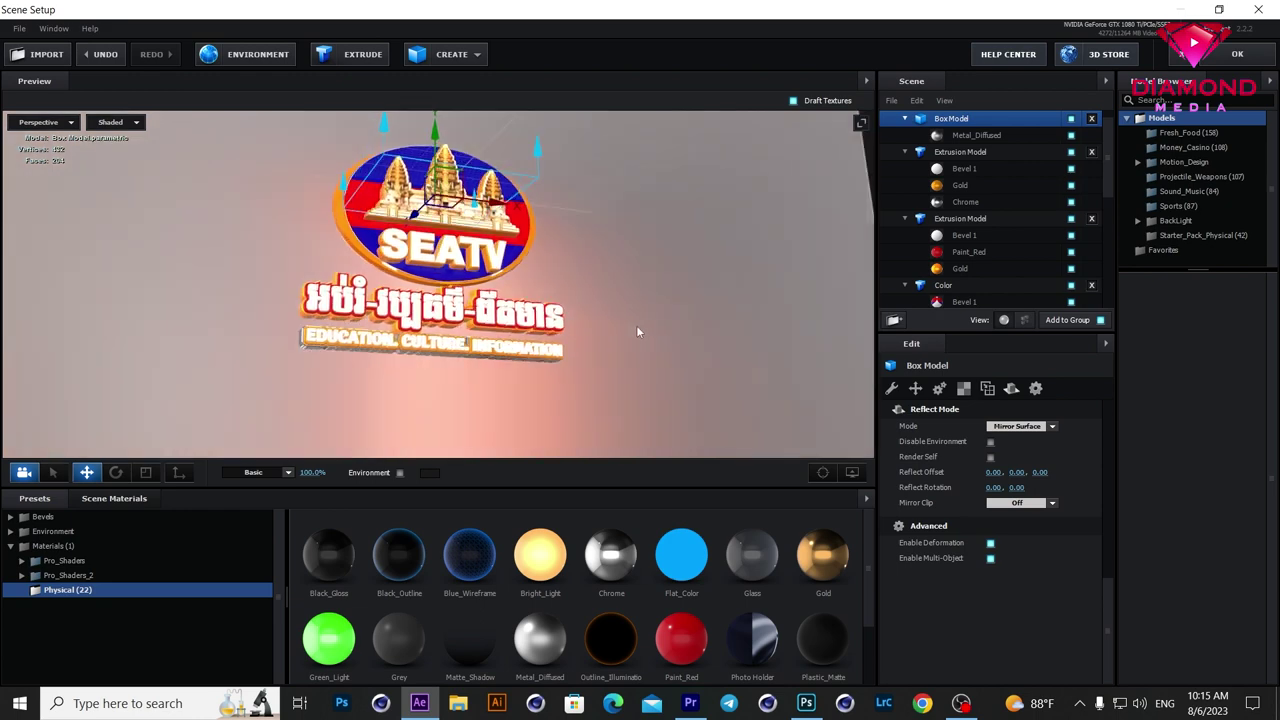
pyautogui.click(1237, 54)
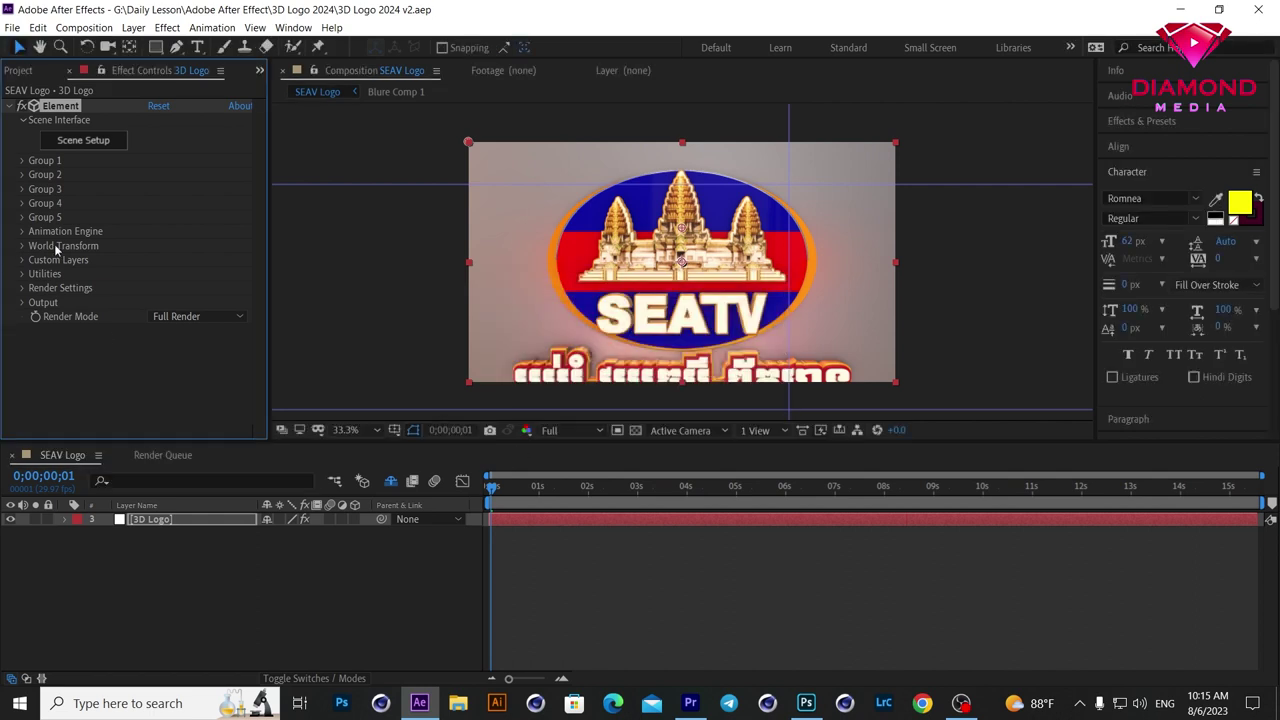
# Step: In Group 1, set Particle Size to 7.90 and raise Position XY to 960, 262
pyautogui.click(23, 162)
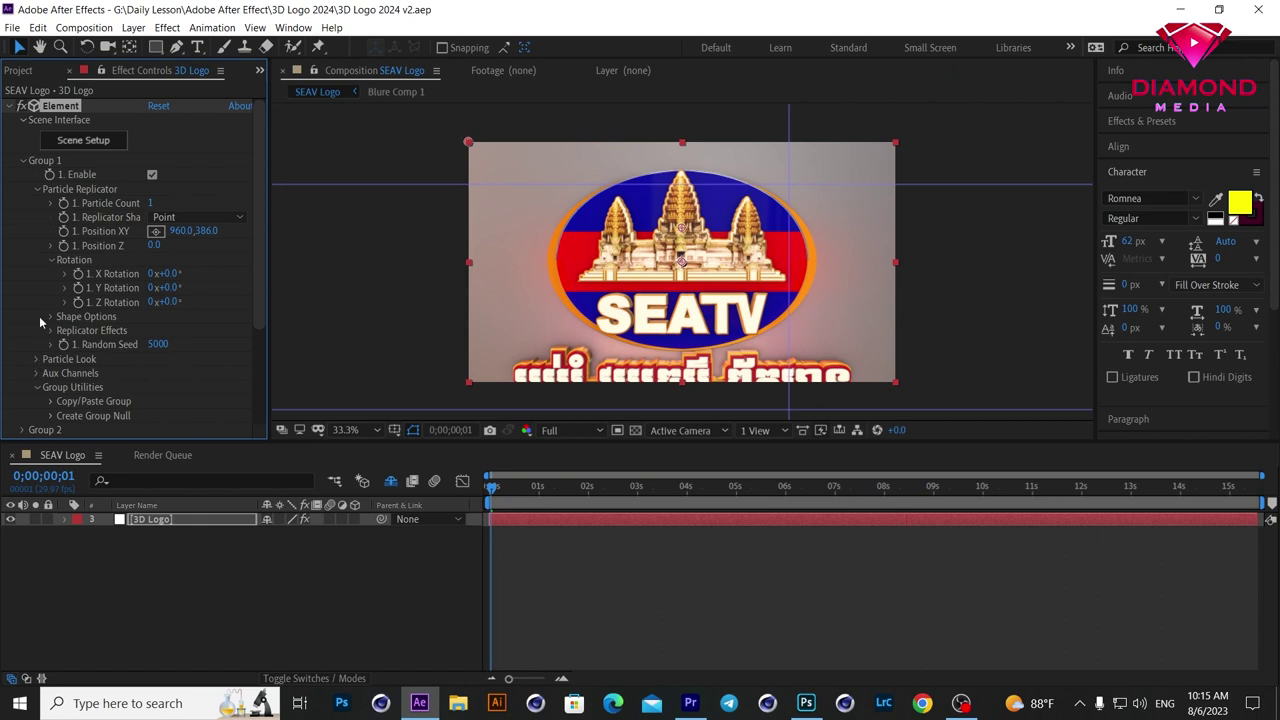
pyautogui.click(37, 190)
pyautogui.click(37, 190)
pyautogui.click(37, 360)
pyautogui.scroll(-3, 60, 360)
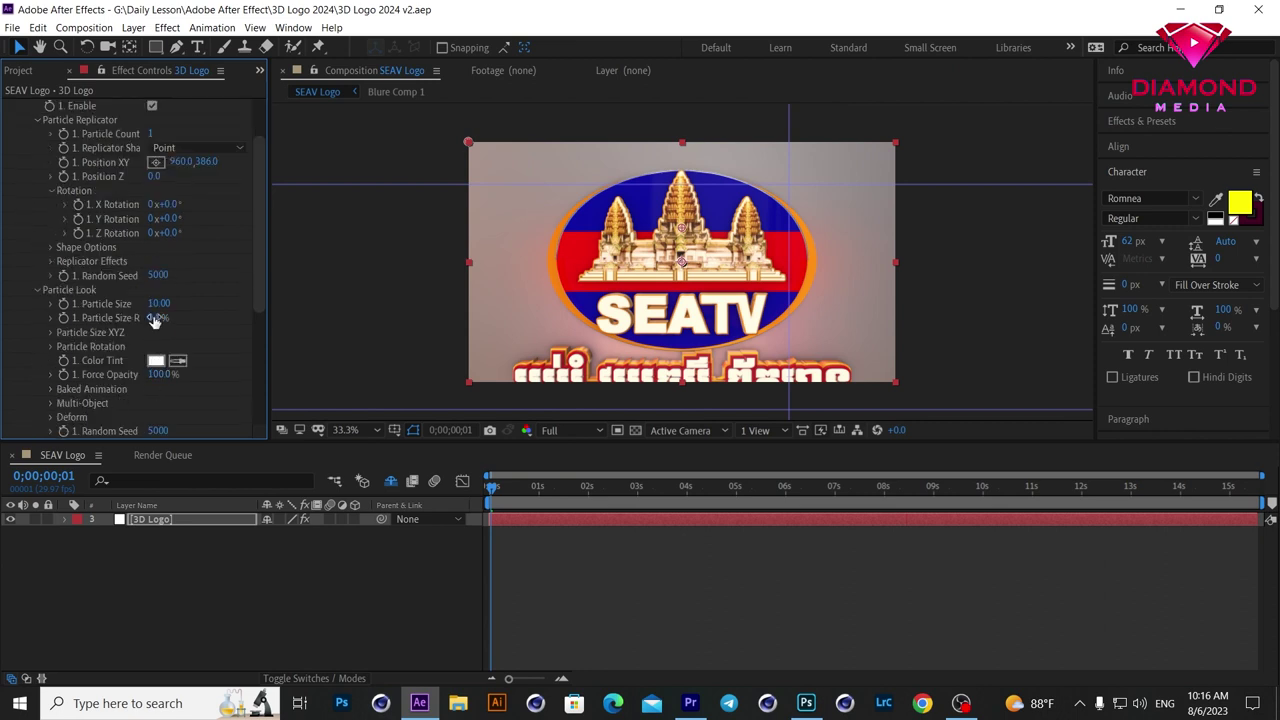
pyautogui.moveTo(158, 305); pyautogui.dragTo(138, 303)
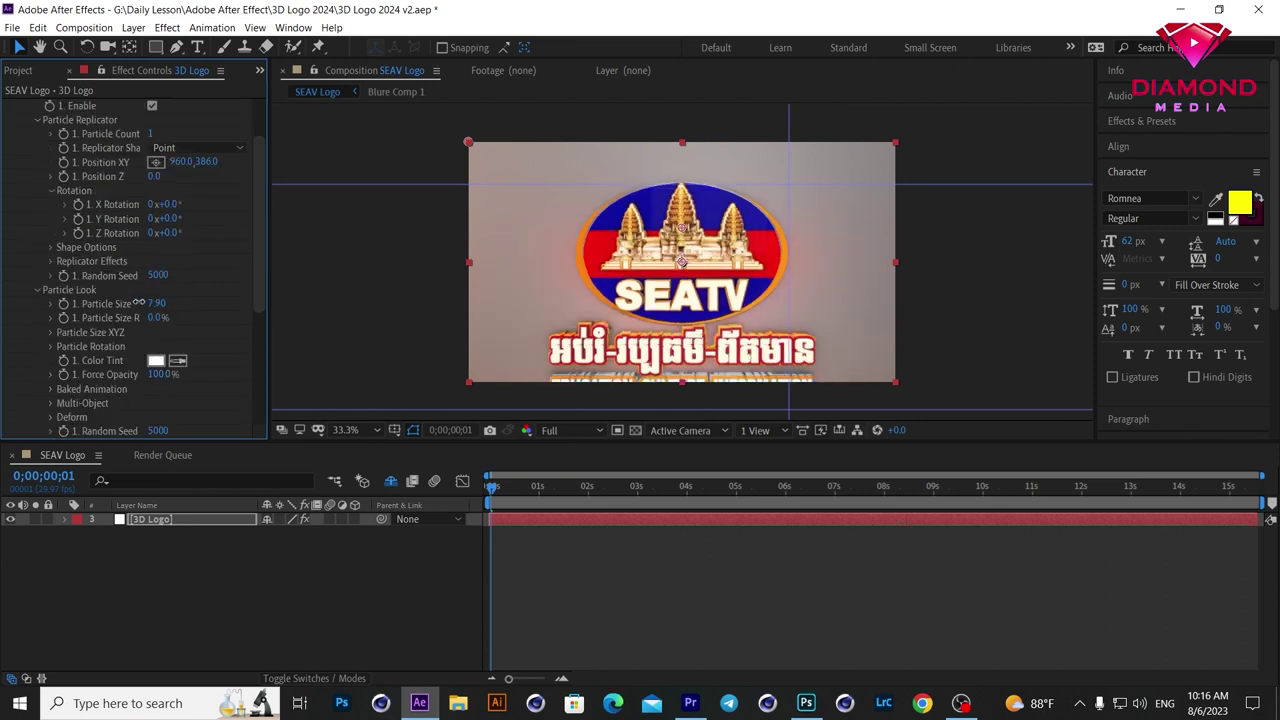
pyautogui.moveTo(205, 161); pyautogui.dragTo(80, 176)
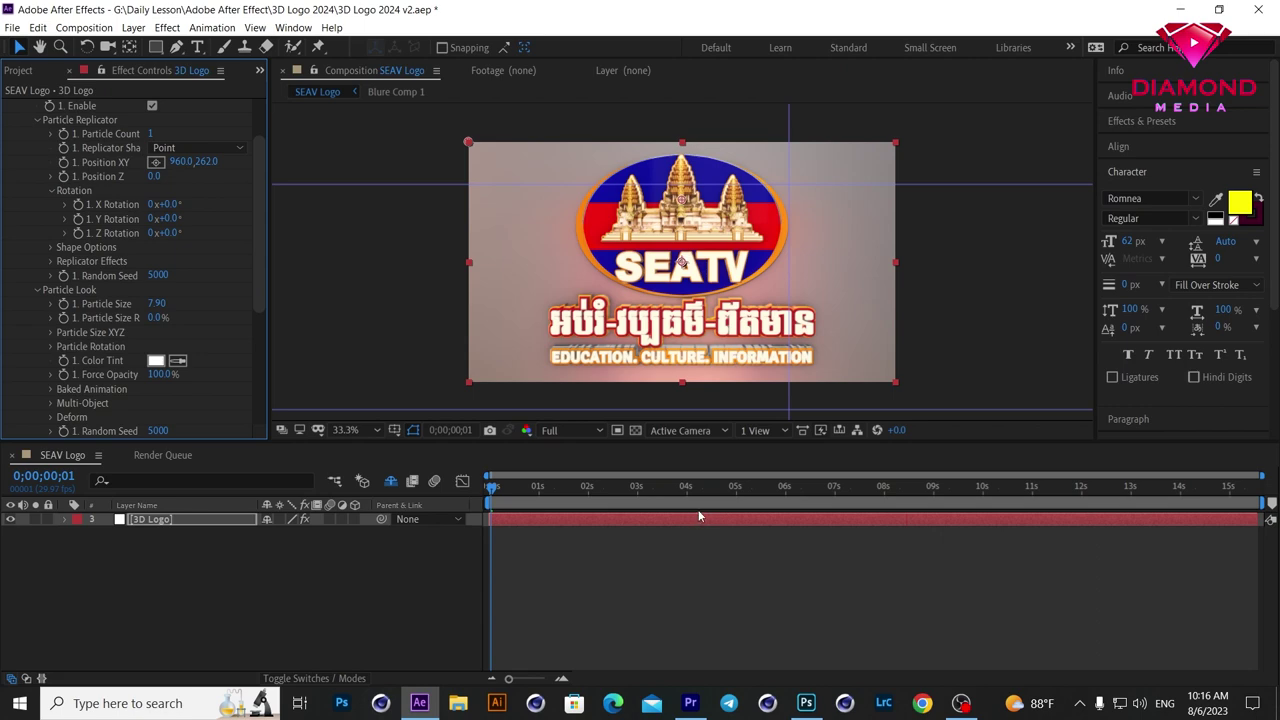
pyautogui.click(12, 27)
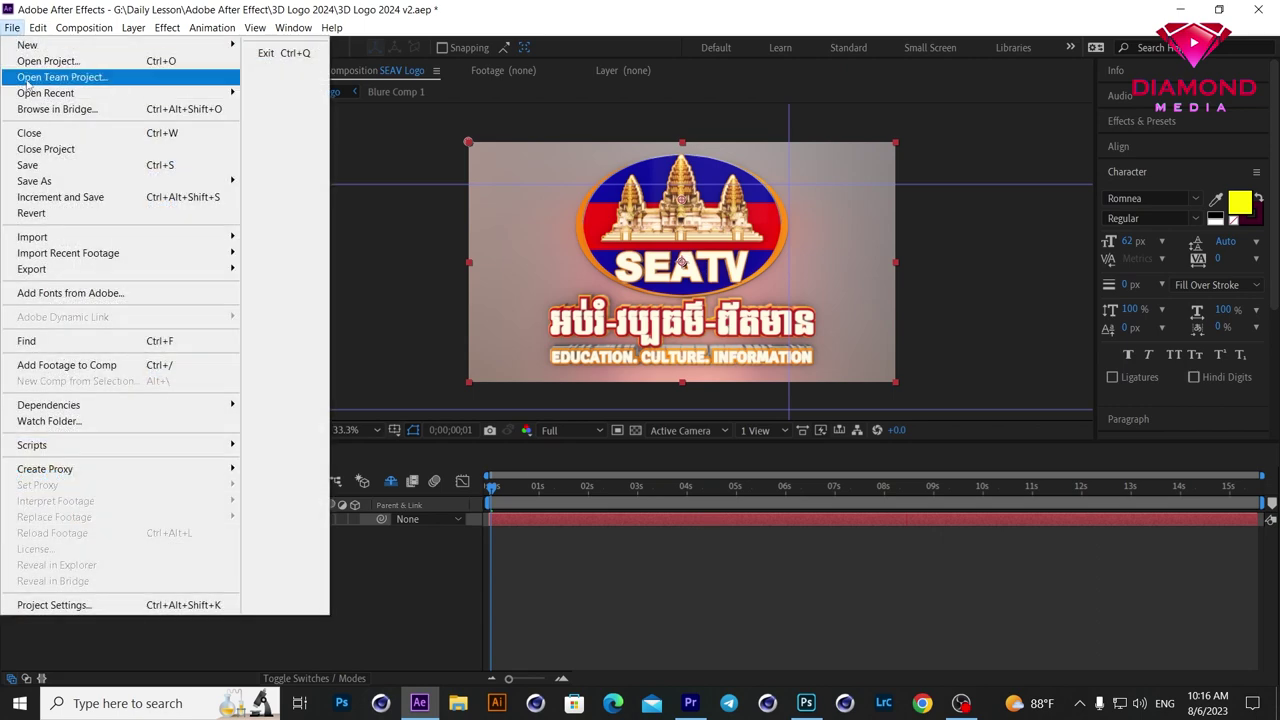
# Step: Save the project, then add a new Camera 1 layer with default 35mm Two-Node settings
pyautogui.click(38, 166)
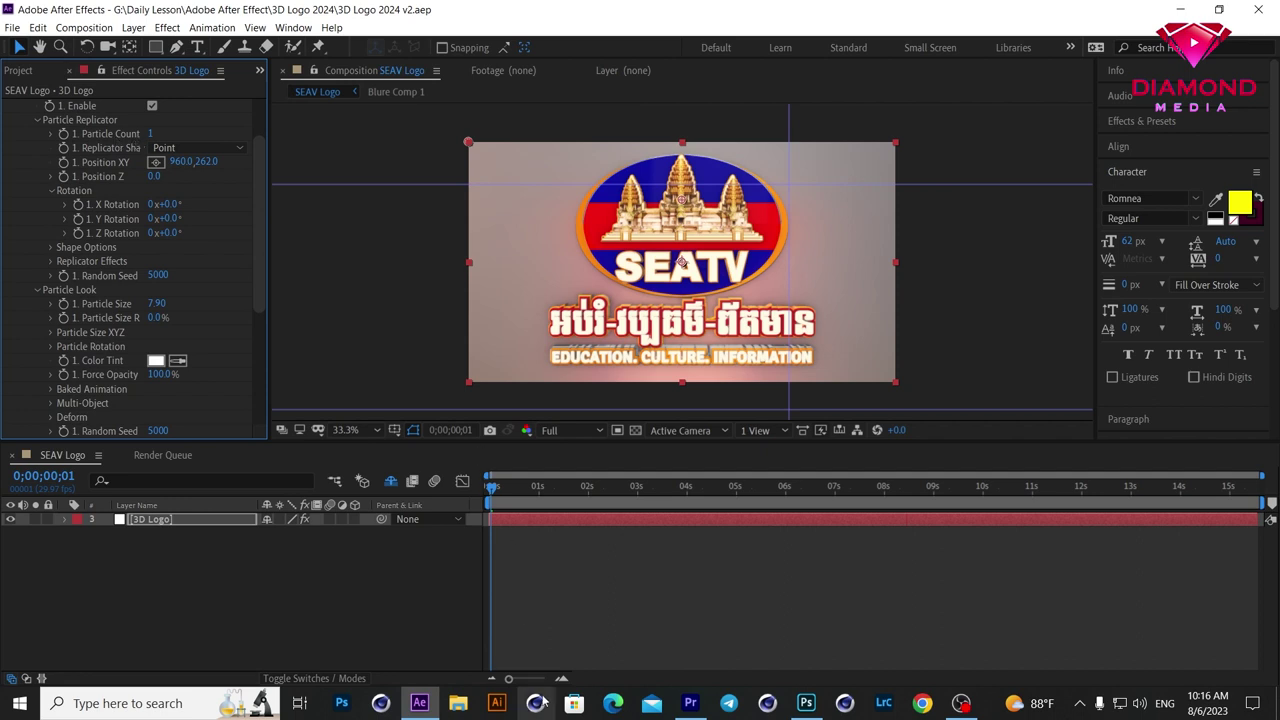
pyautogui.click(133, 28)
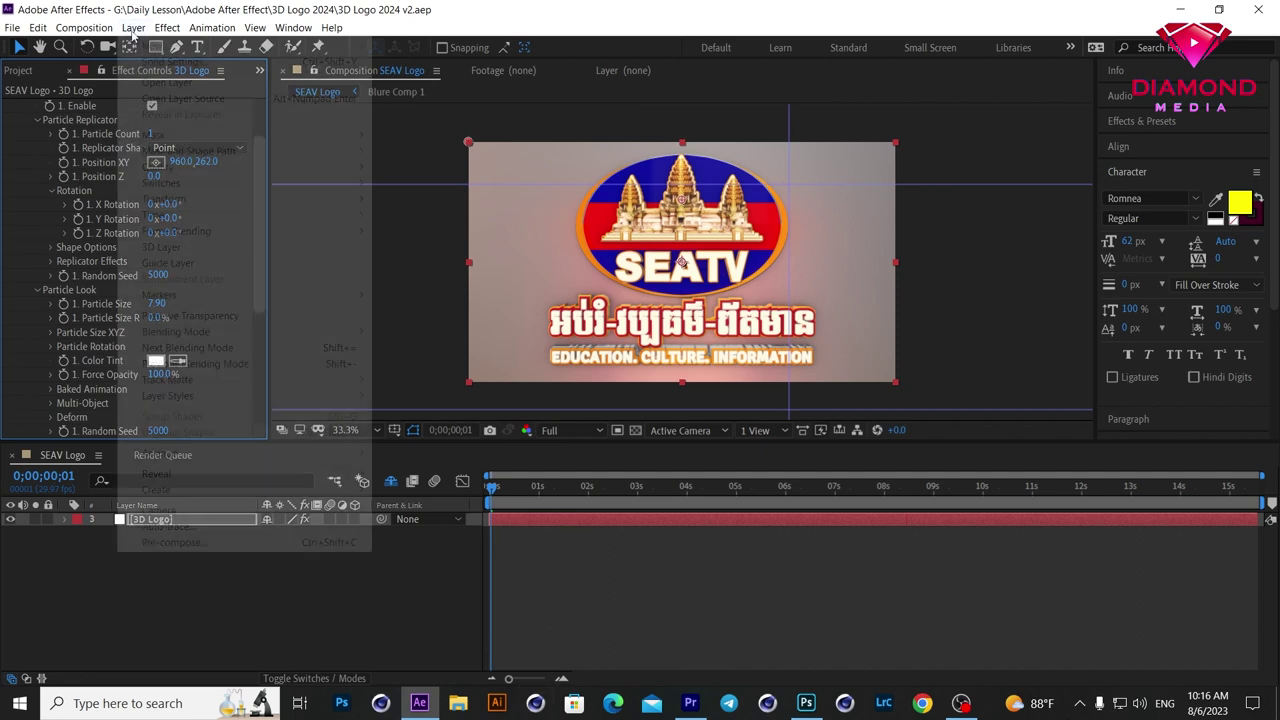
pyautogui.moveTo(150, 46)
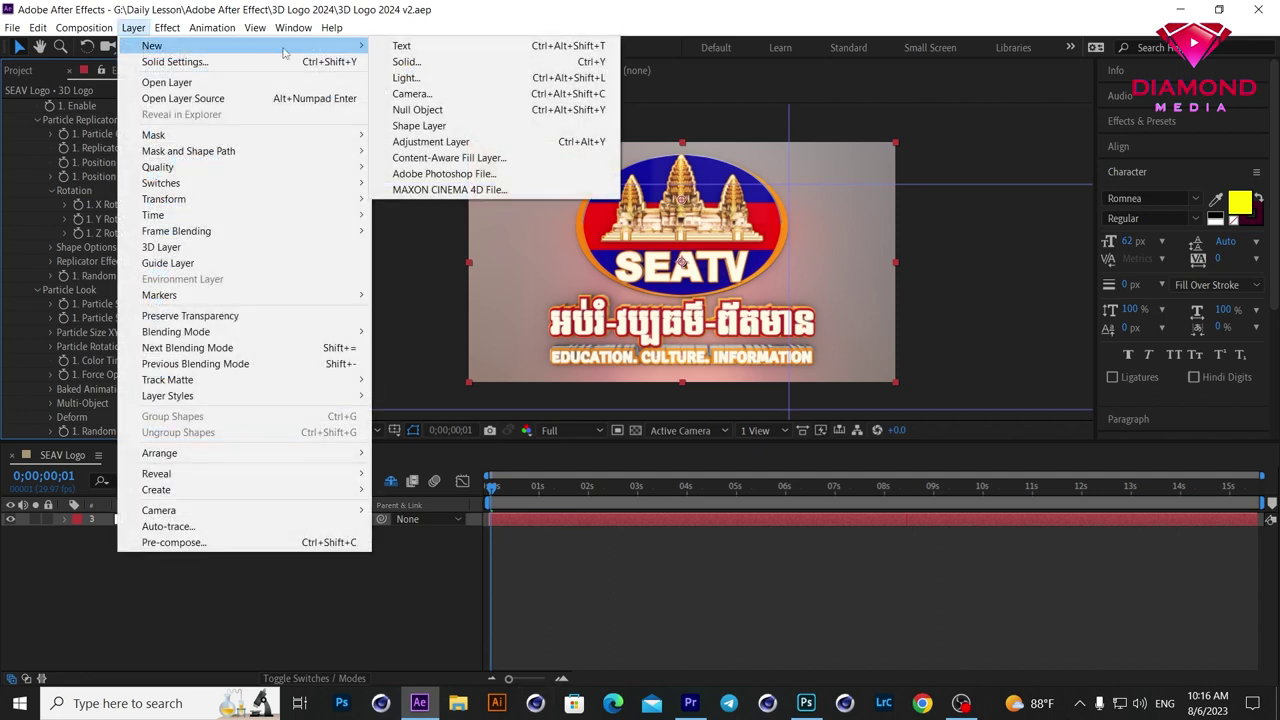
pyautogui.click(412, 94)
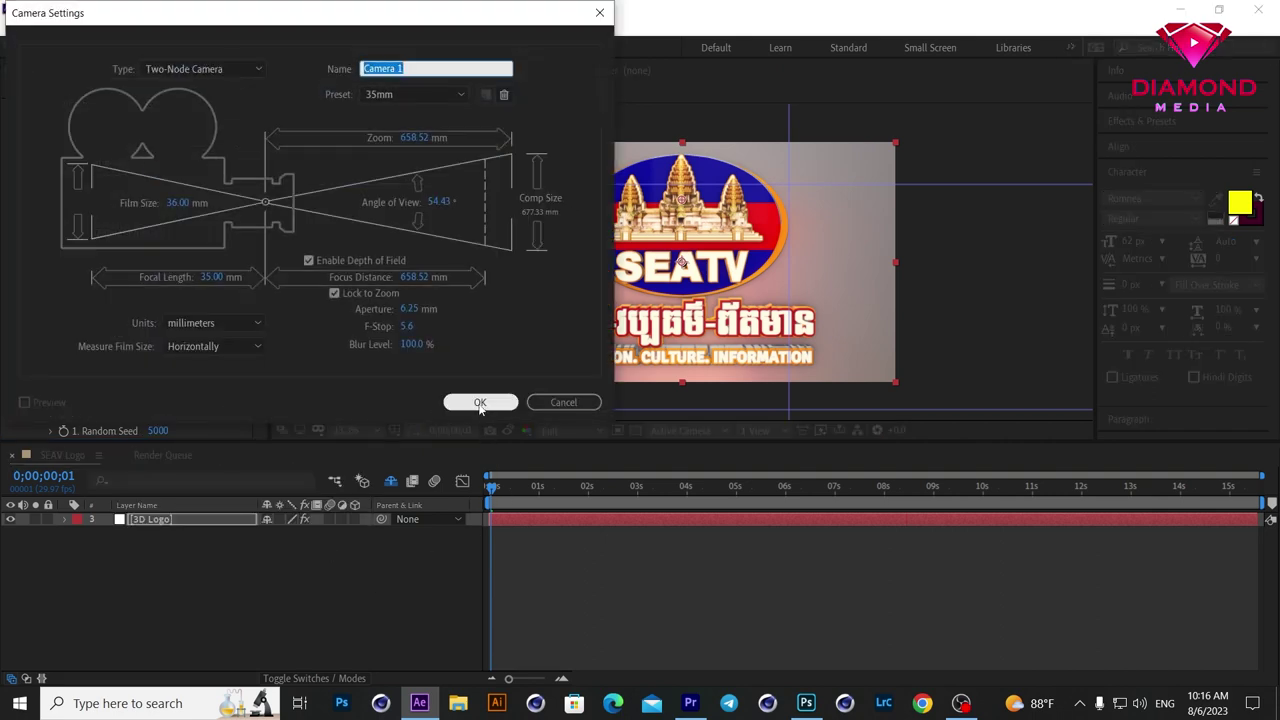
pyautogui.click(484, 404)
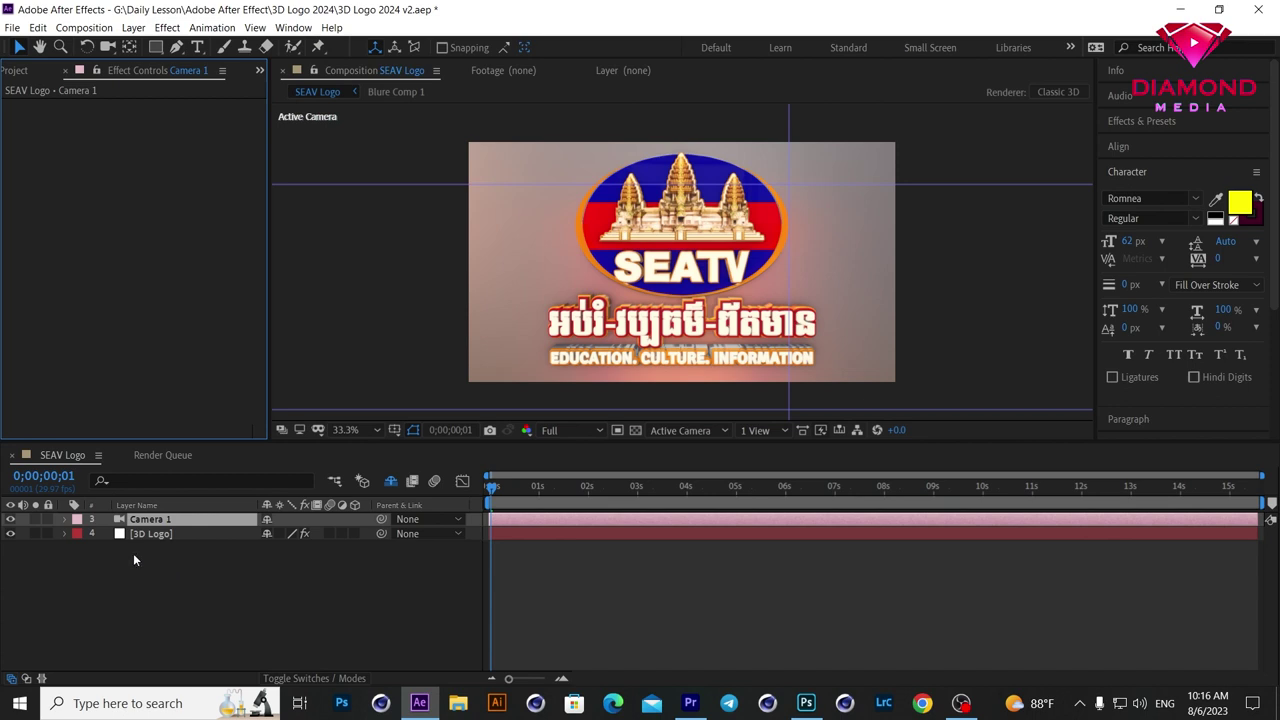
# Step: Add starting keyframes to all Camera 1 Transform properties, Point of Interest through Z Rotation
pyautogui.click(65, 520)
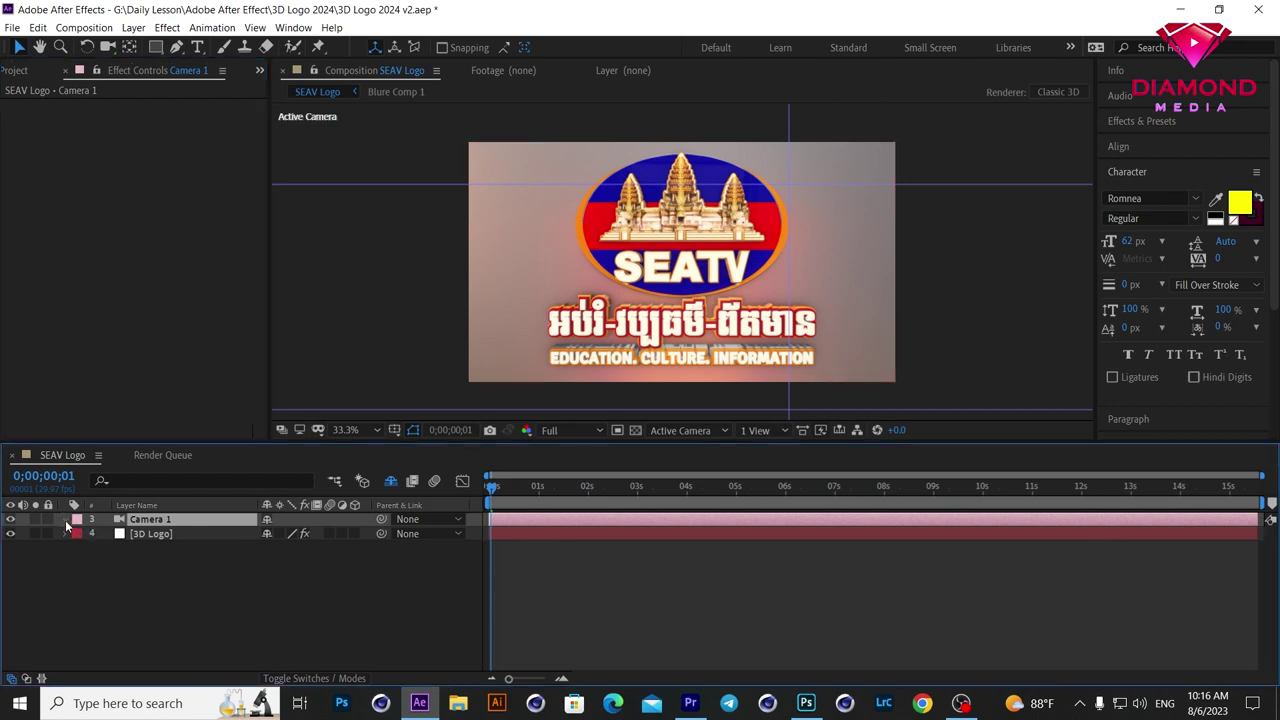
pyautogui.click(65, 520)
pyautogui.click(83, 536)
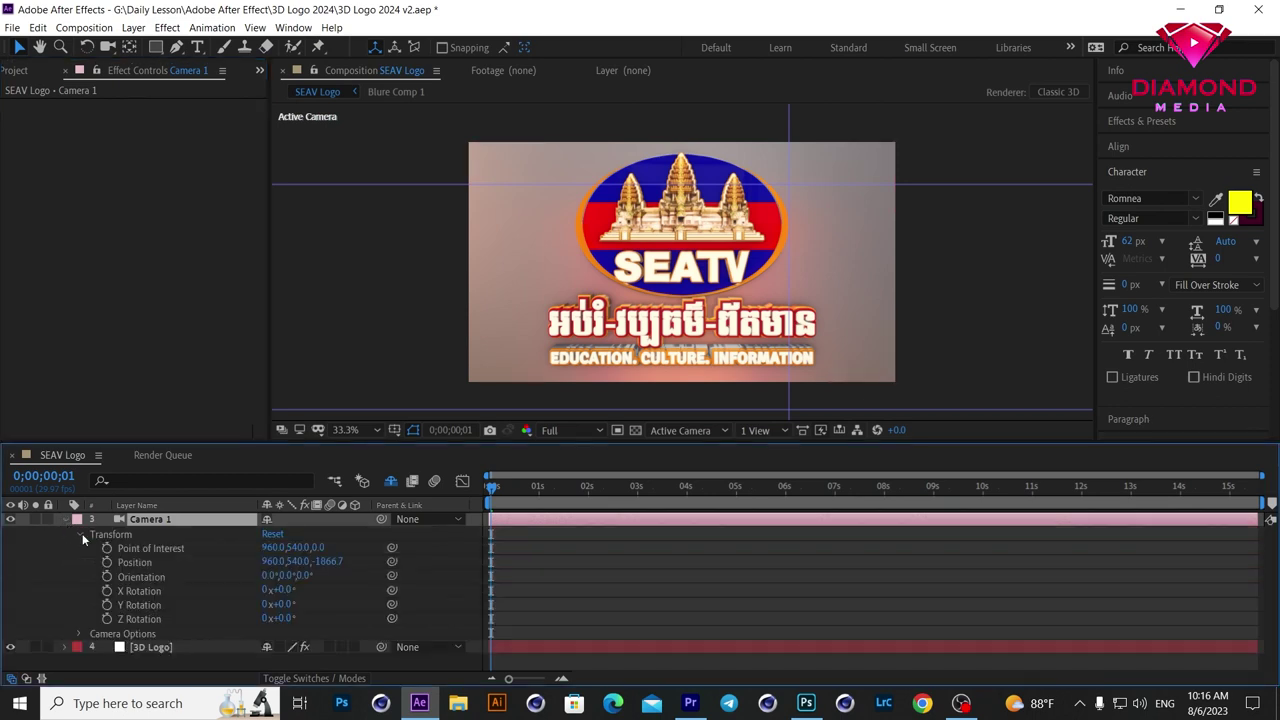
pyautogui.click(149, 548)
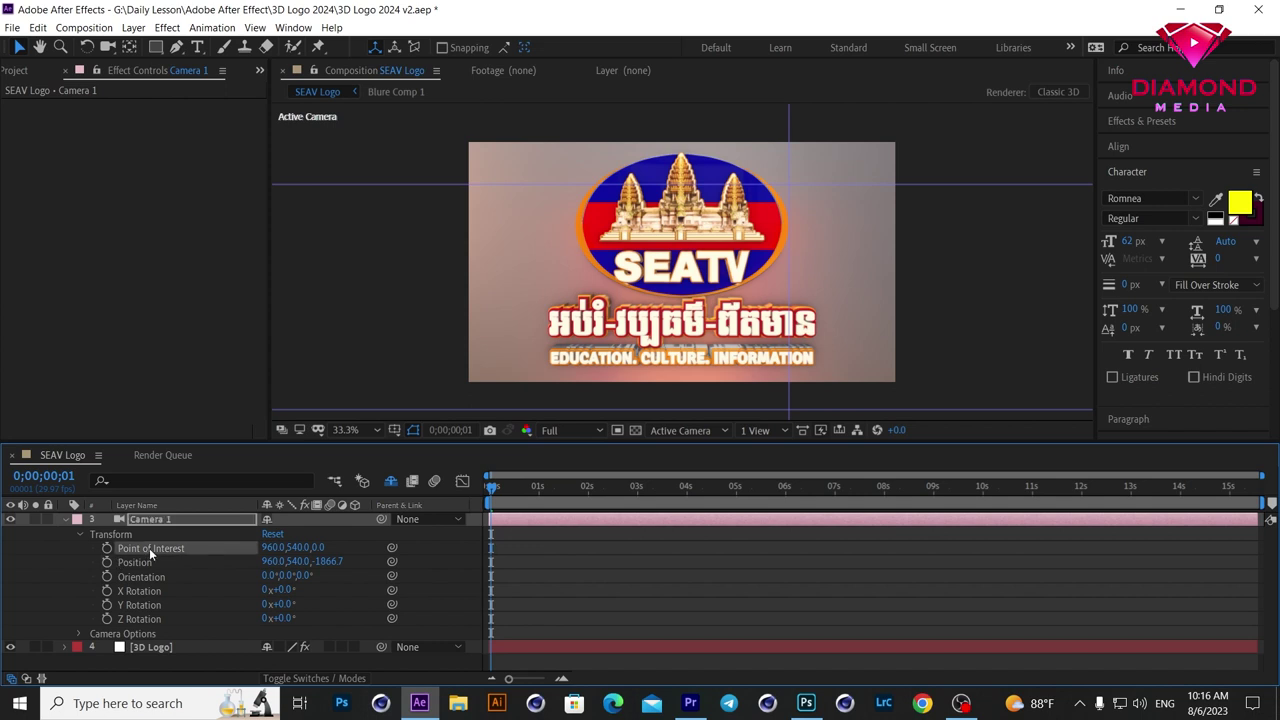
pyautogui.keyDown('shift'); pyautogui.click(140, 620); pyautogui.keyUp('shift')
pyautogui.click(107, 619)
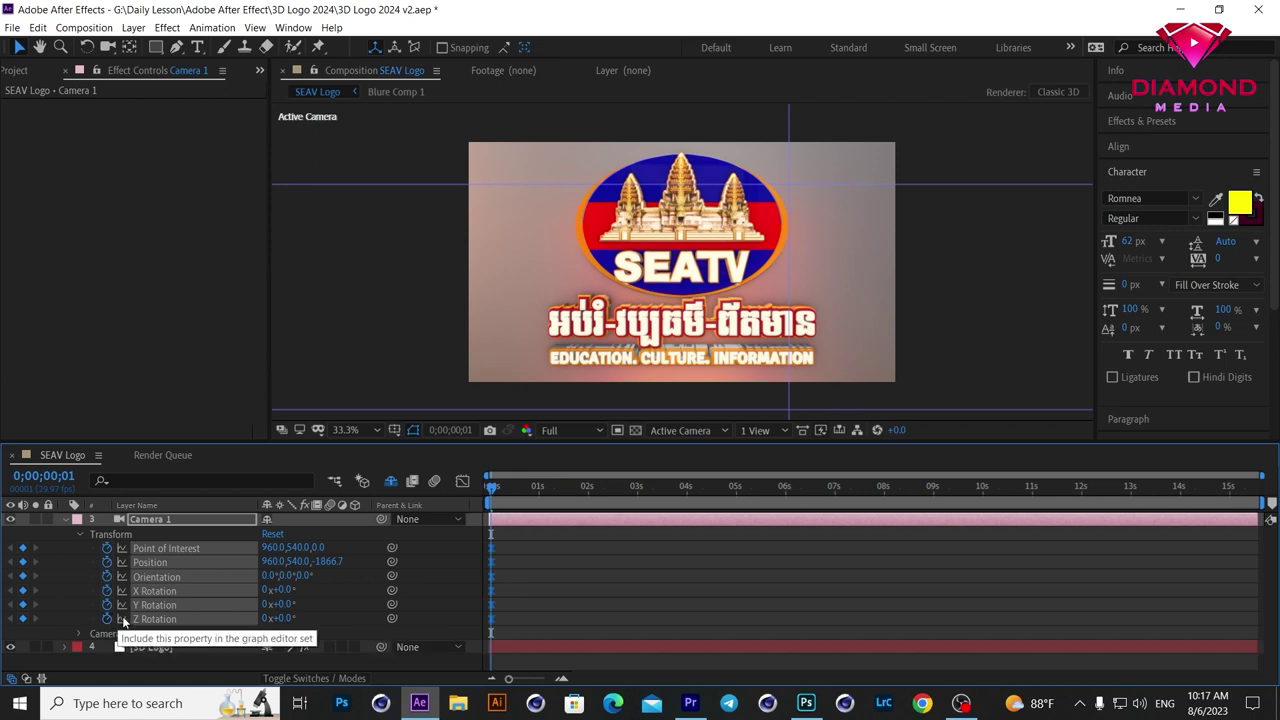
# Step: Add starting keyframes to Camera 1's Camera Options, Zoom through Highlight Saturation
pyautogui.click(80, 634)
pyautogui.scroll(-3, 110, 634)
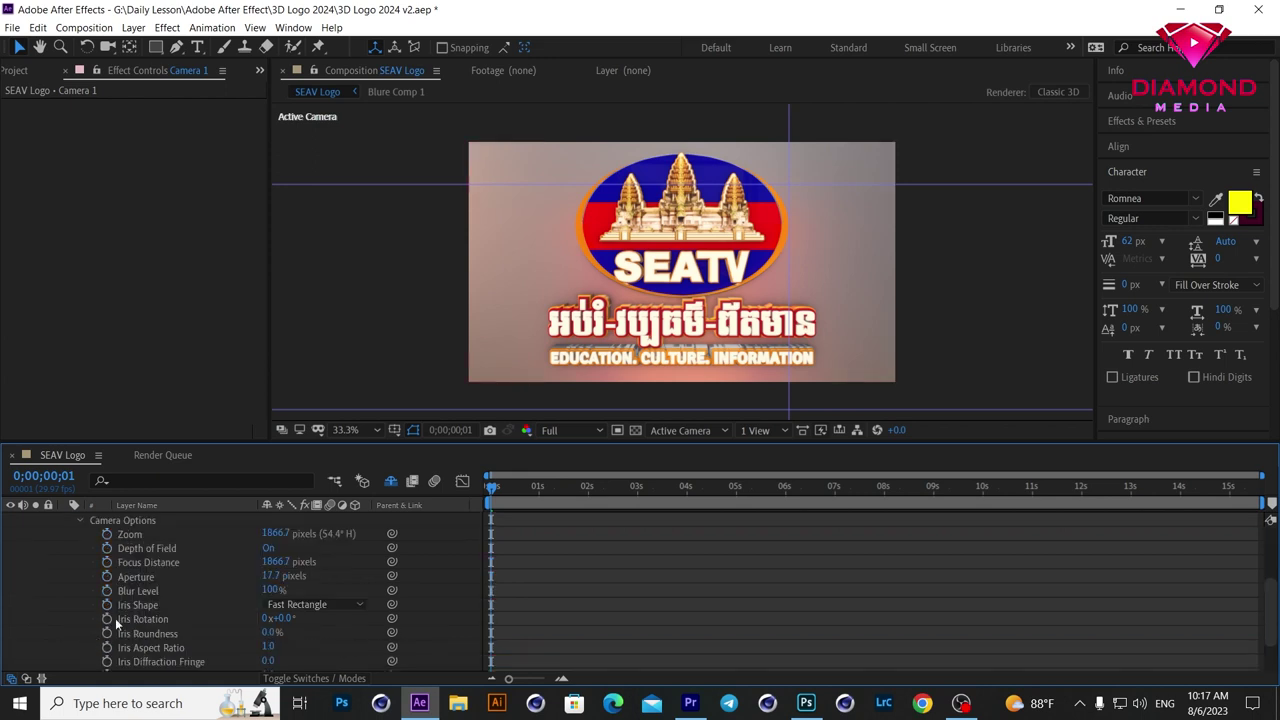
pyautogui.click(133, 535)
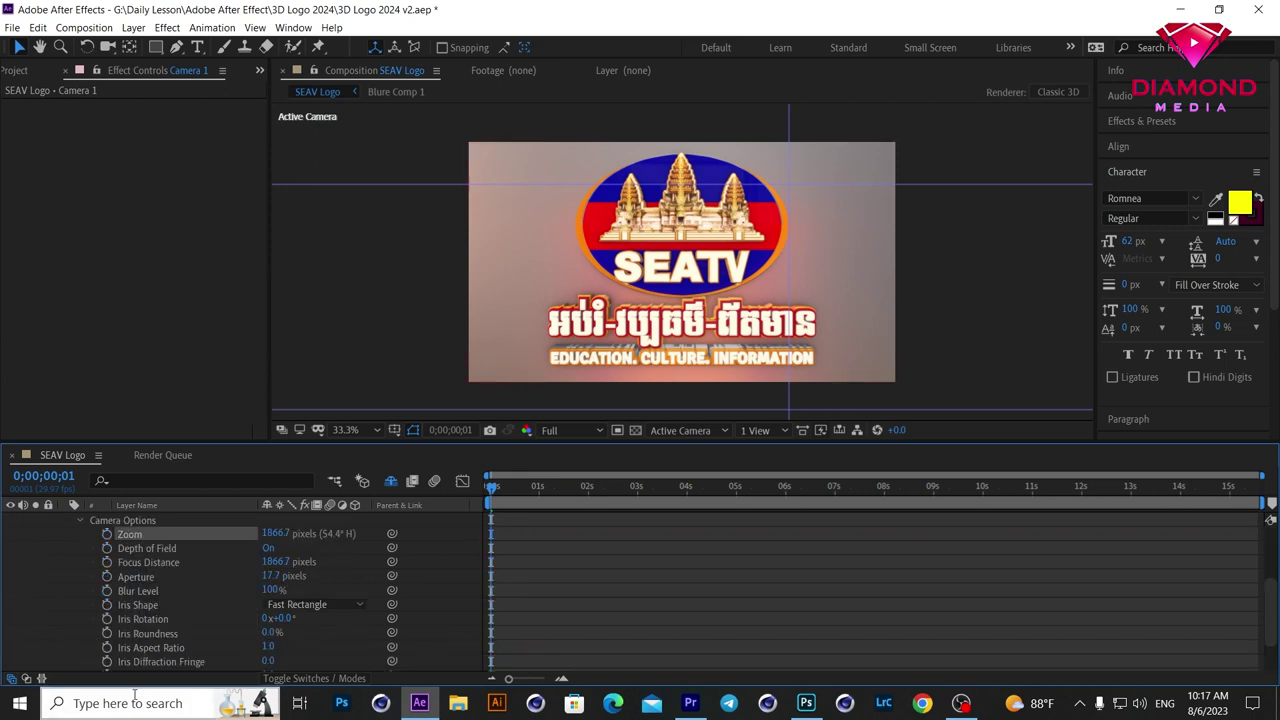
pyautogui.scroll(-1, 169, 645)
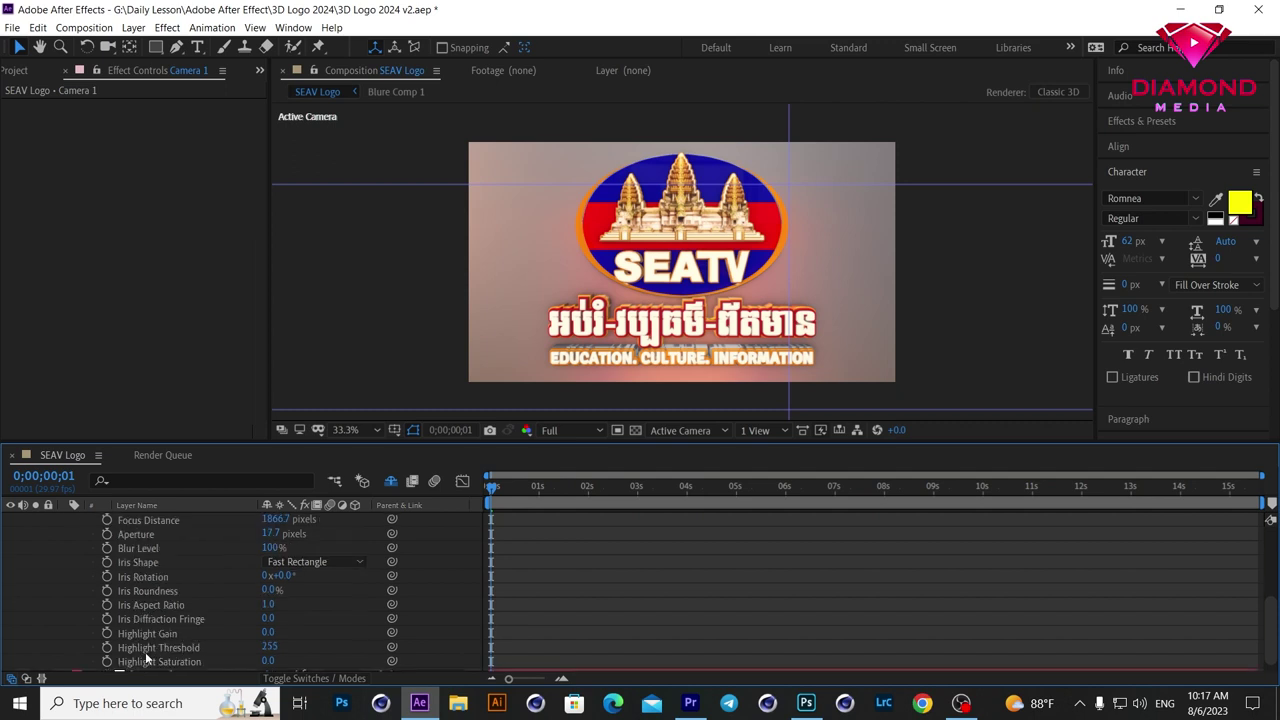
pyautogui.scroll(-1, 145, 652)
pyautogui.keyDown('shift'); pyautogui.click(125, 650); pyautogui.keyUp('shift')
pyautogui.click(107, 650)
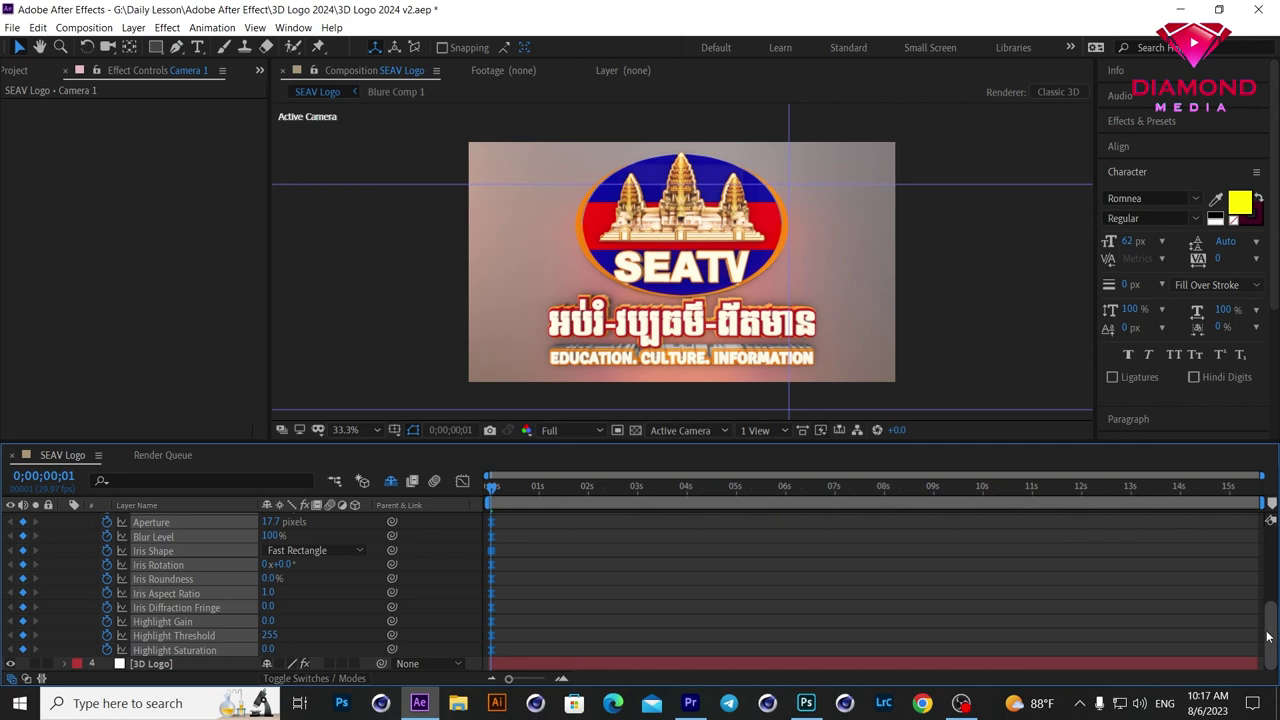
pyautogui.moveTo(1269, 637); pyautogui.dragTo(1269, 537)
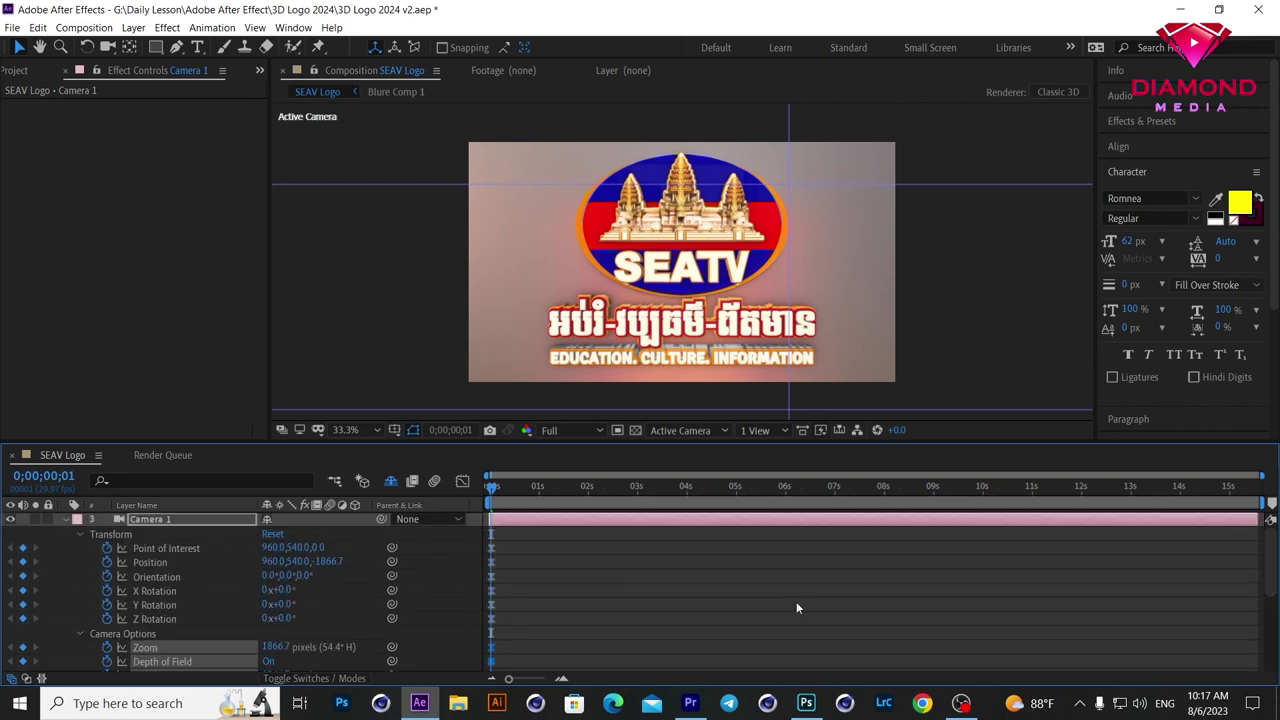
pyautogui.click(543, 522)
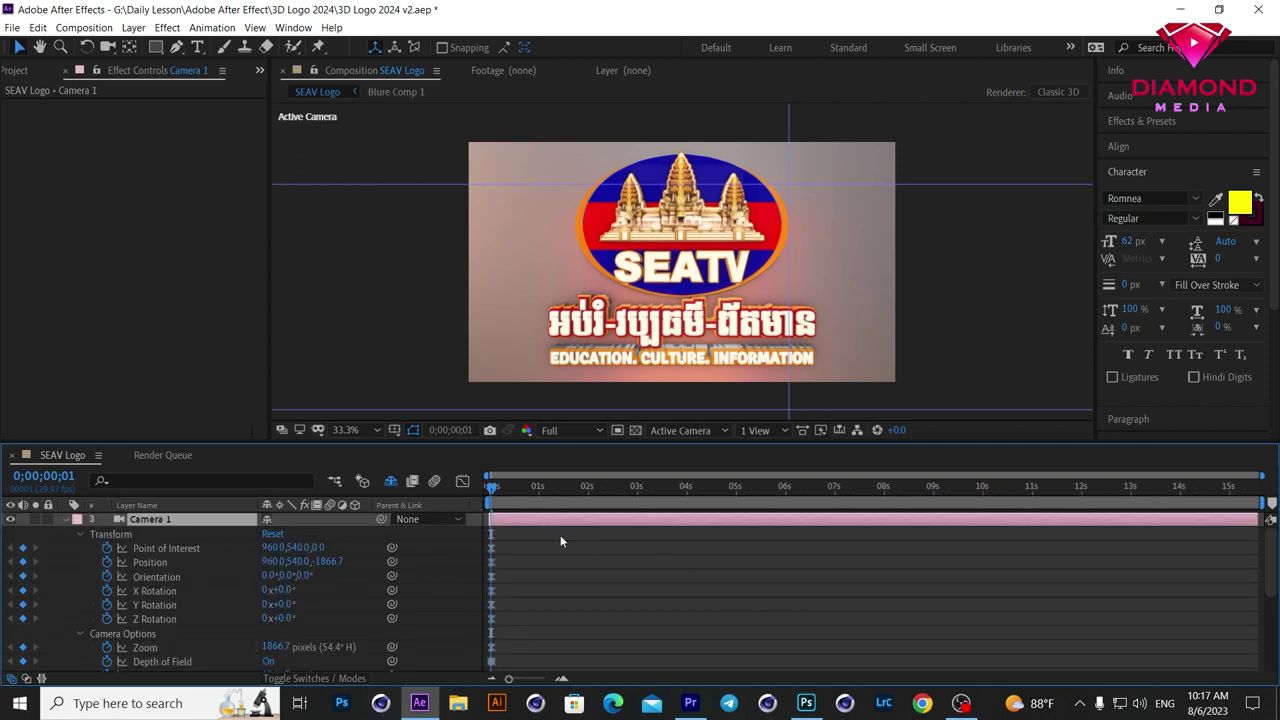
pyautogui.click(107, 47)
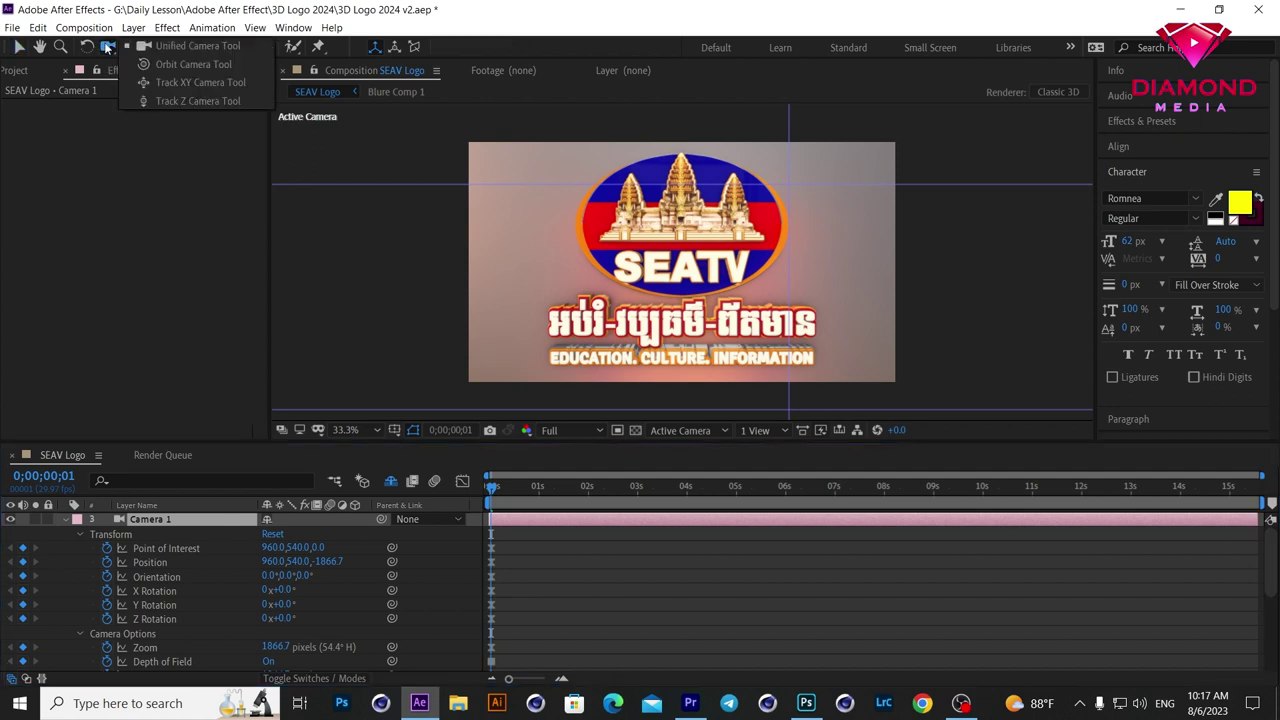
# Step: Orbit and dolly Camera 1 close to the SEATV letters, reaching Position 1298.8, 767.6, -407.4
pyautogui.click(173, 66)
pyautogui.moveTo(714, 300); pyautogui.dragTo(678, 281)
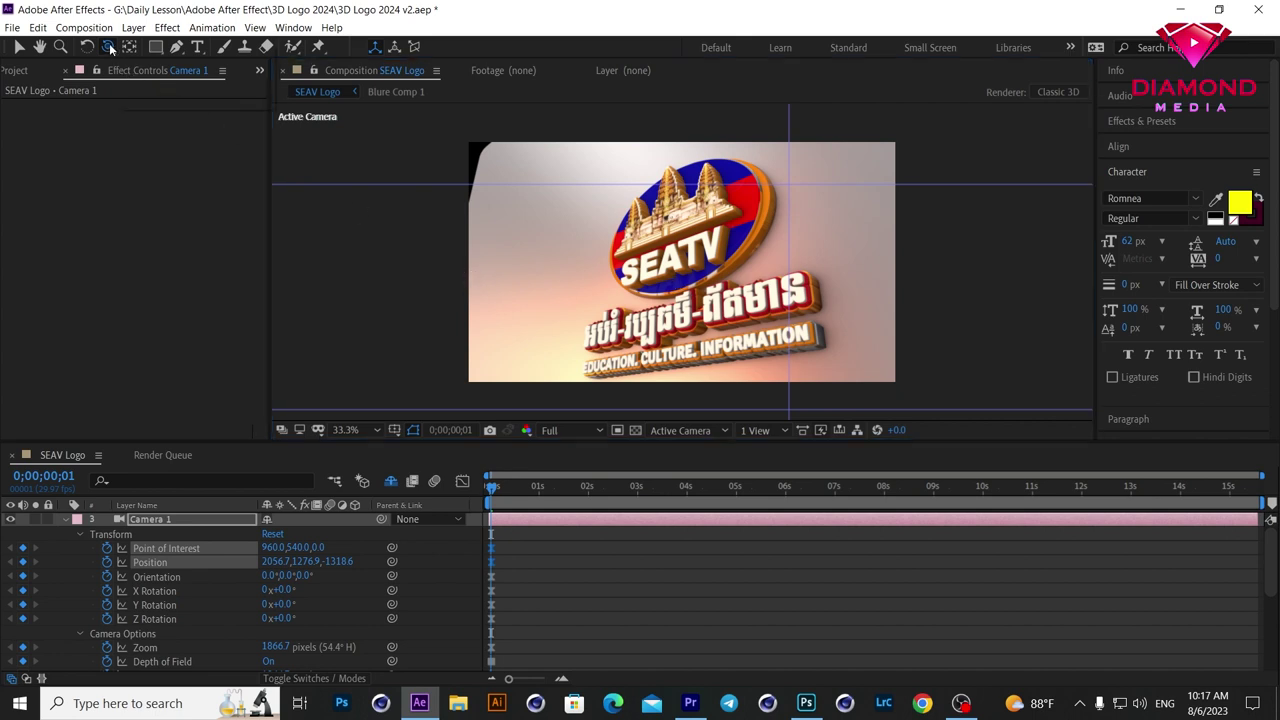
pyautogui.click(108, 47)
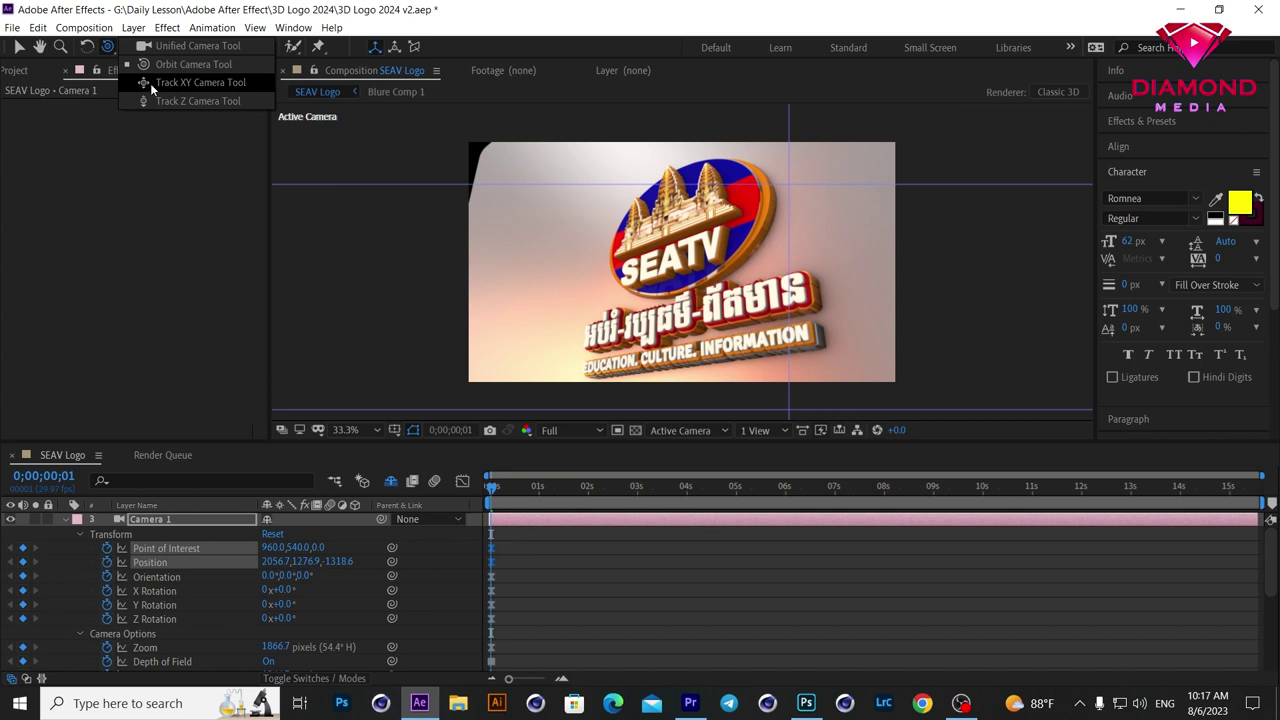
pyautogui.click(168, 101)
pyautogui.moveTo(729, 256); pyautogui.dragTo(742, 129)
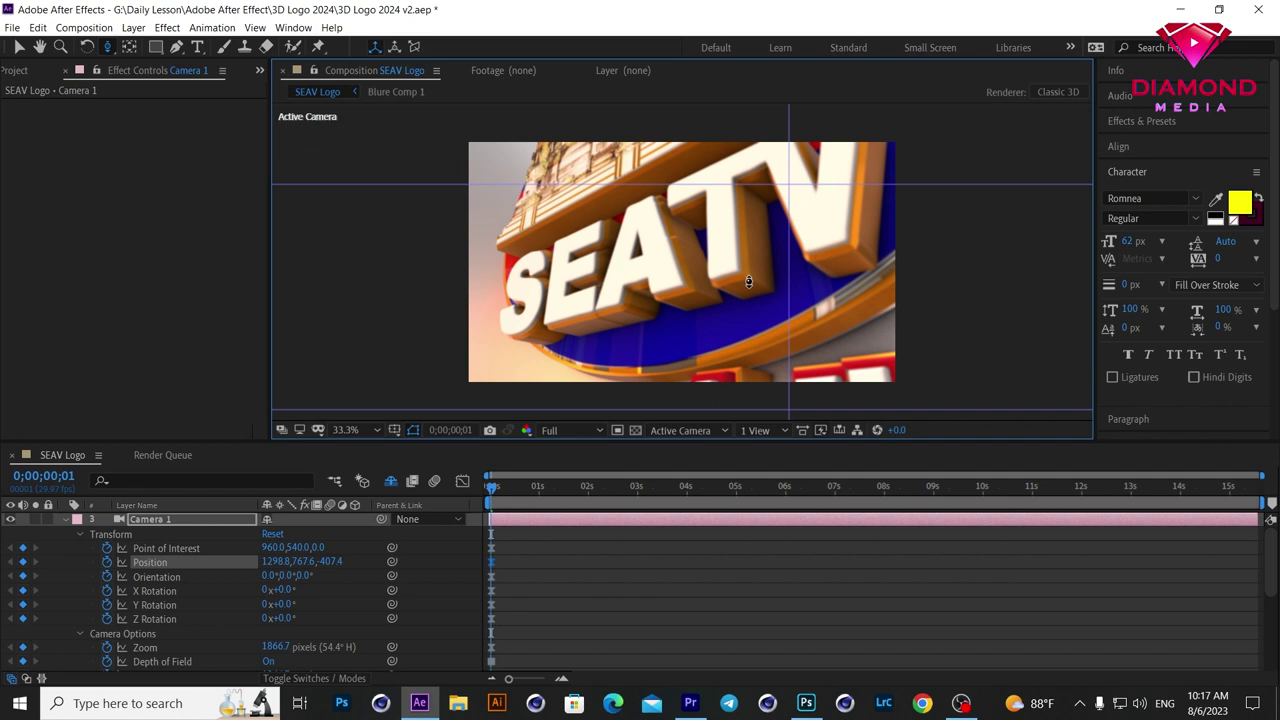
pyautogui.moveTo(612, 441); pyautogui.dragTo(614, 389)
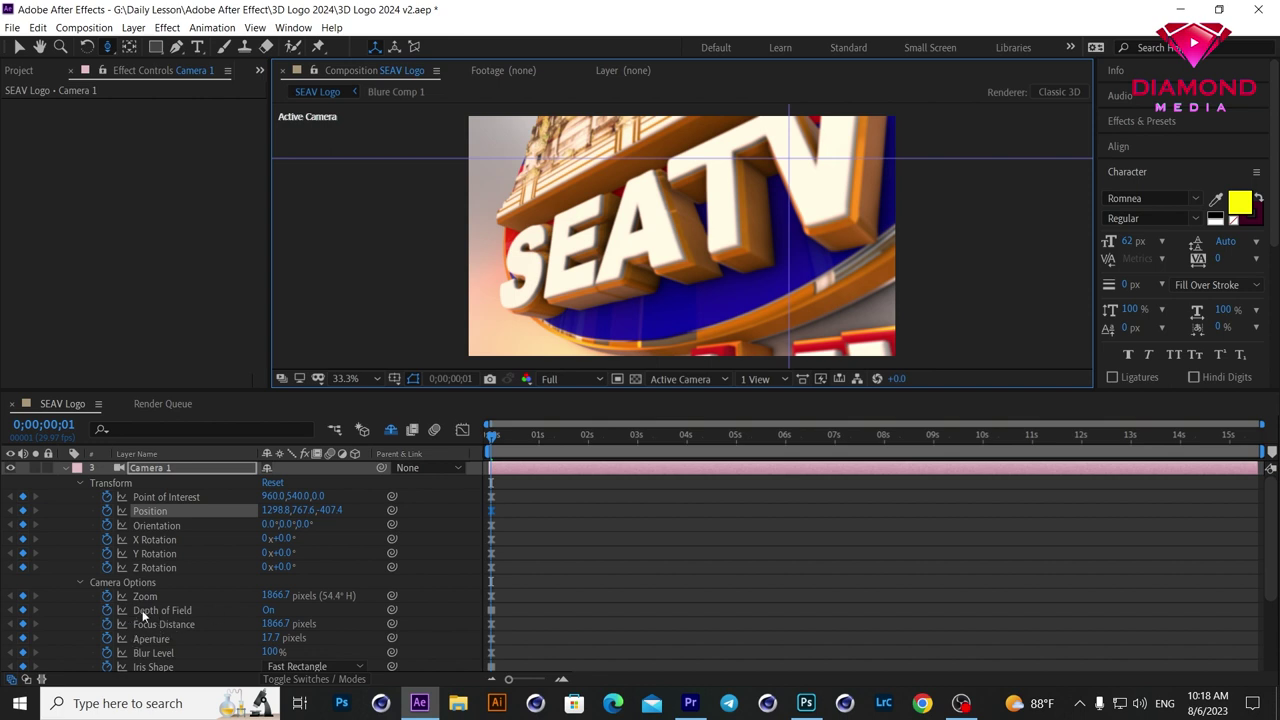
# Step: Remove the Depth of Field keyframe and switch Depth of Field to Off
pyautogui.click(107, 610)
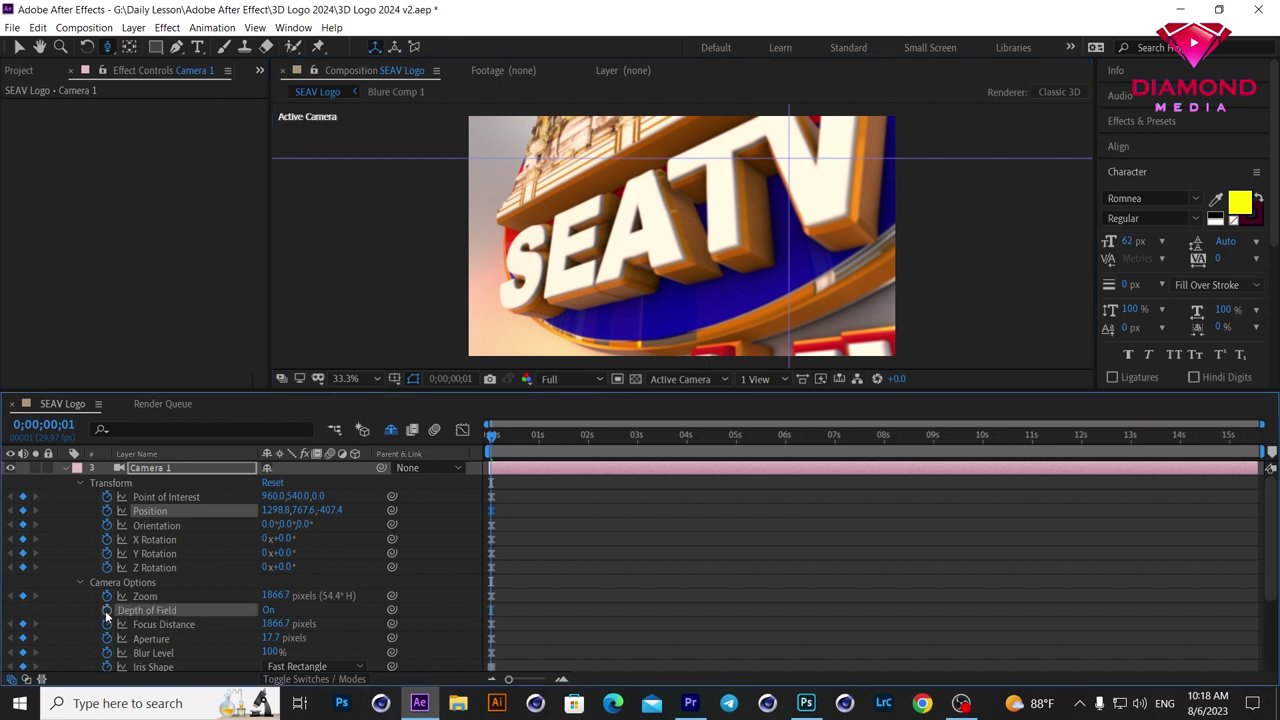
pyautogui.click(269, 611)
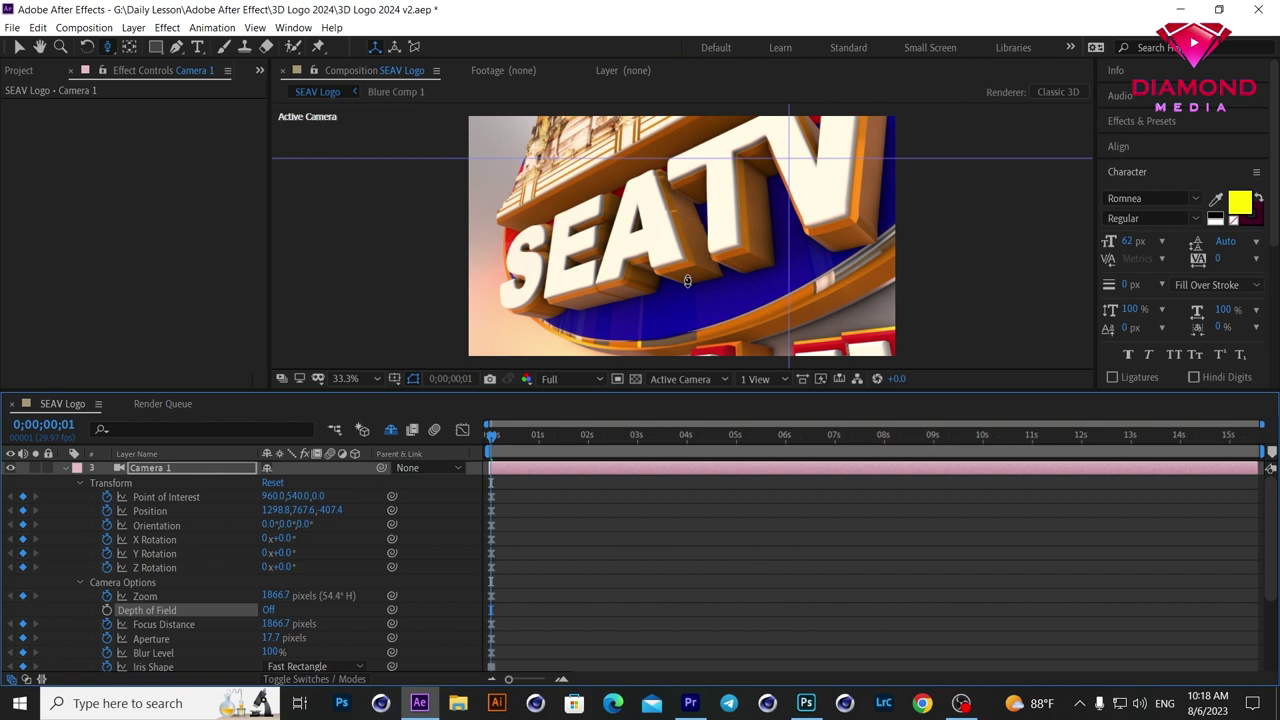
pyautogui.scroll(-1, 1275, 580)
pyautogui.moveTo(1275, 580); pyautogui.dragTo(1277, 585)
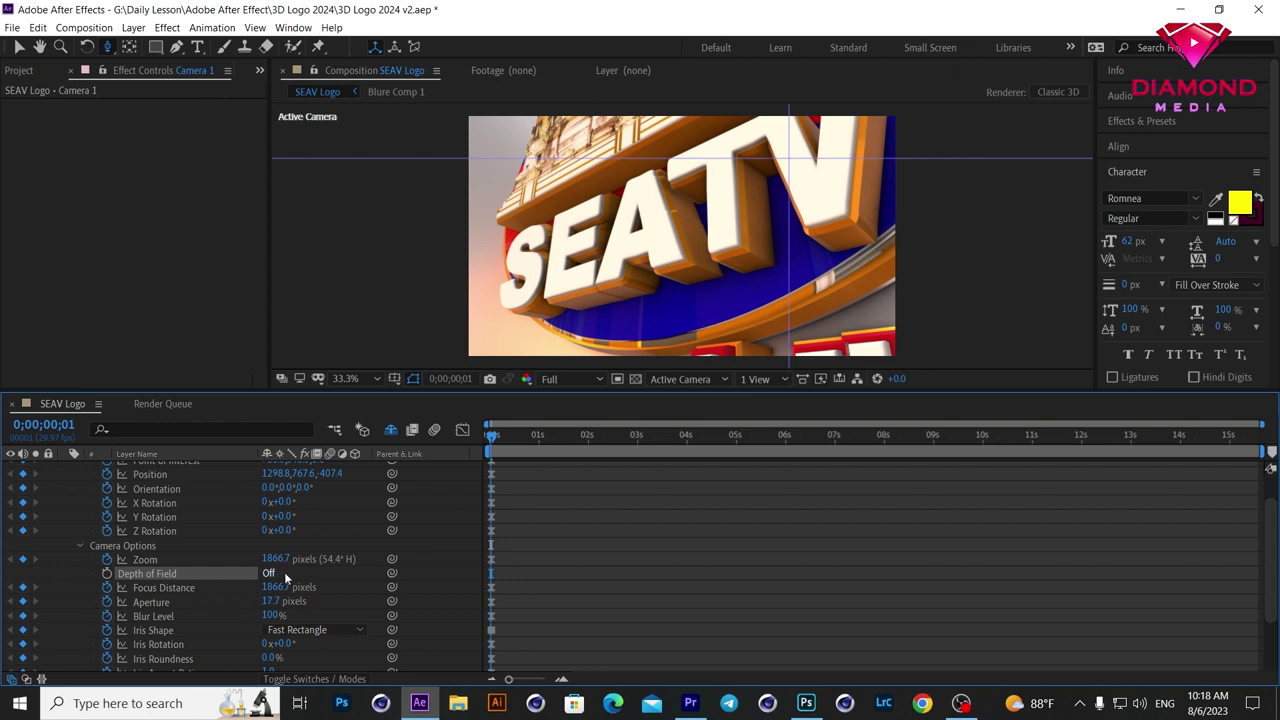
pyautogui.scroll(2, 1272, 594)
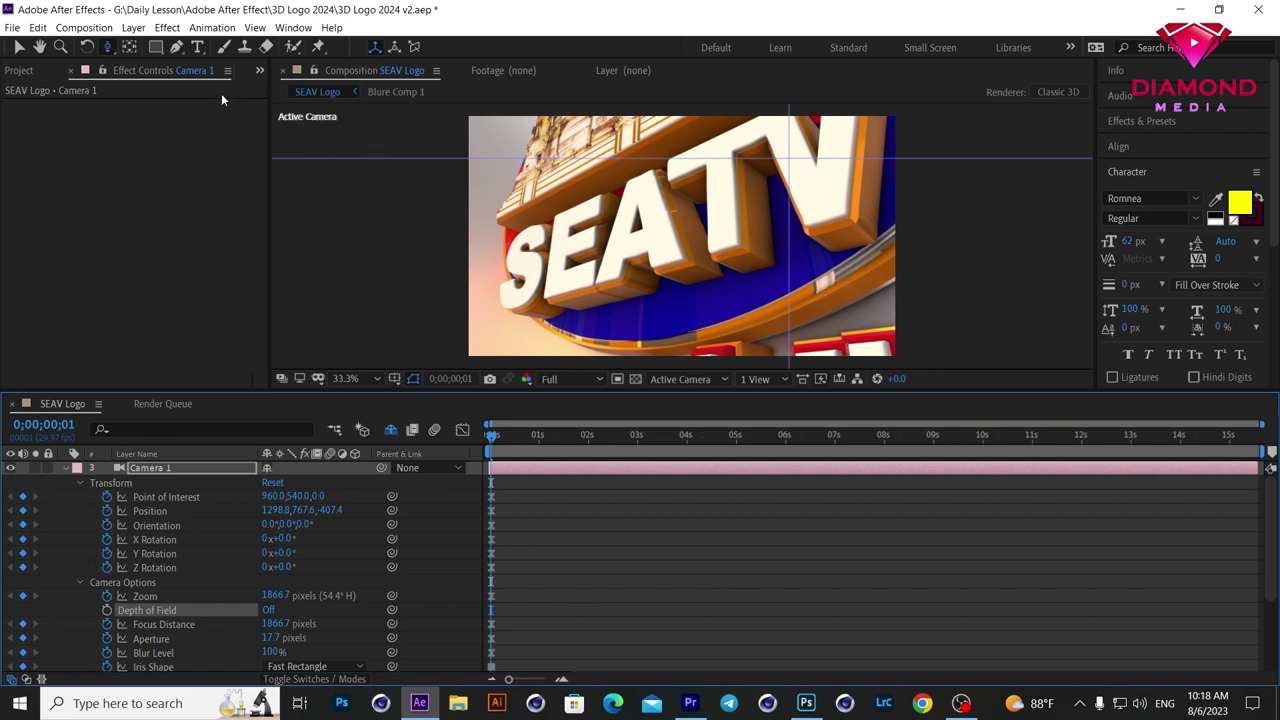
# Step: Pan the camera up to frame the temple at Position 1287.5, 603.3, -454.5
pyautogui.click(108, 50)
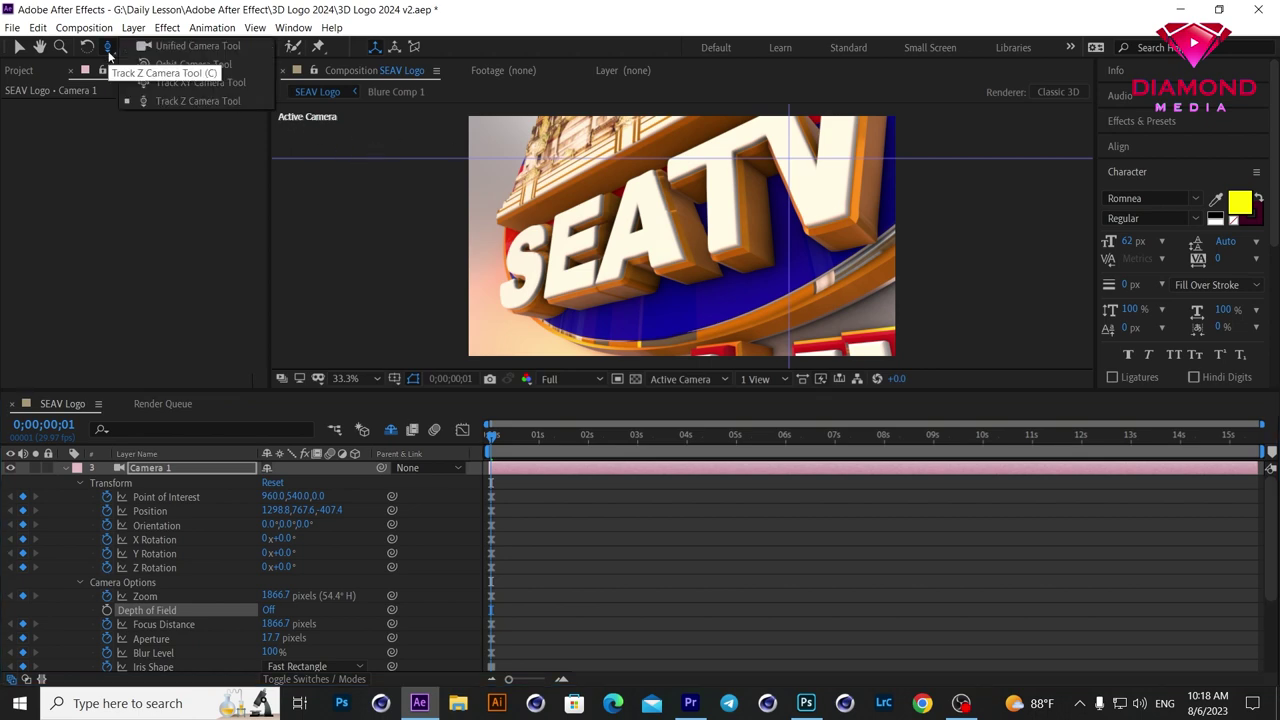
pyautogui.click(190, 82)
pyautogui.moveTo(719, 226); pyautogui.dragTo(715, 378)
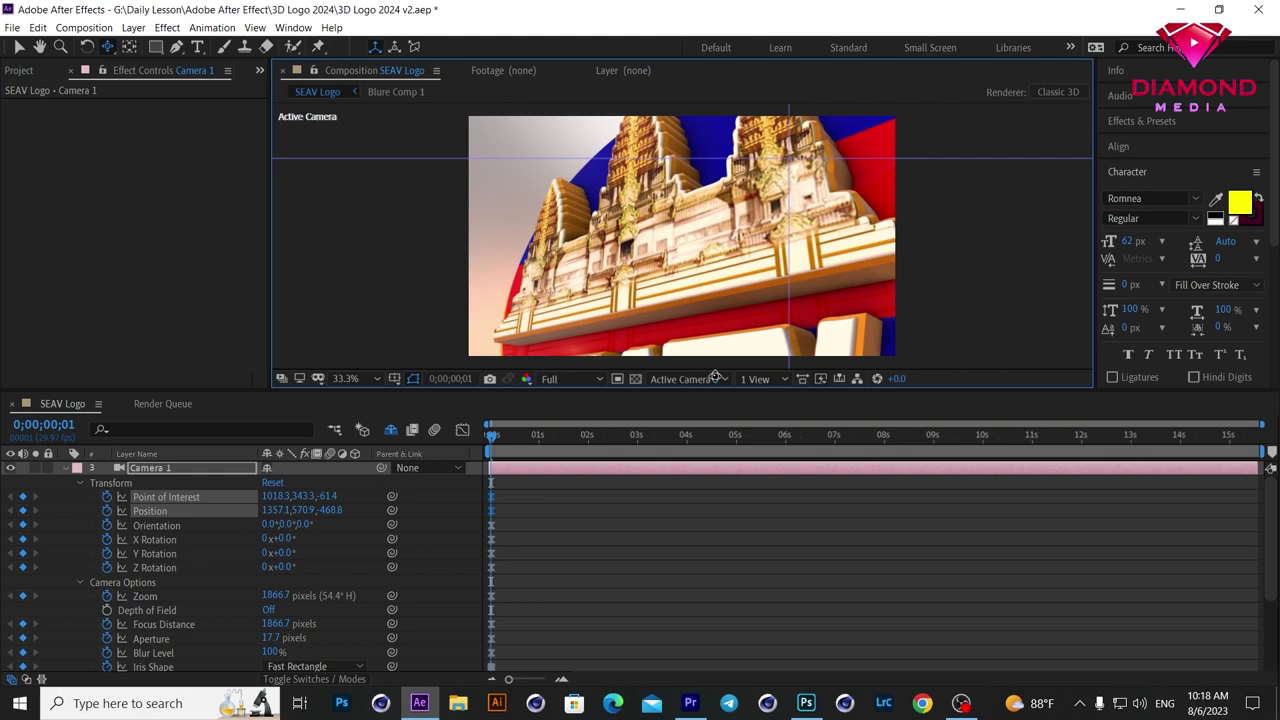
pyautogui.moveTo(274, 511)
pyautogui.mouseDown()
pyautogui.moveTo(230, 509)
pyautogui.moveTo(219, 523)
pyautogui.mouseUp()
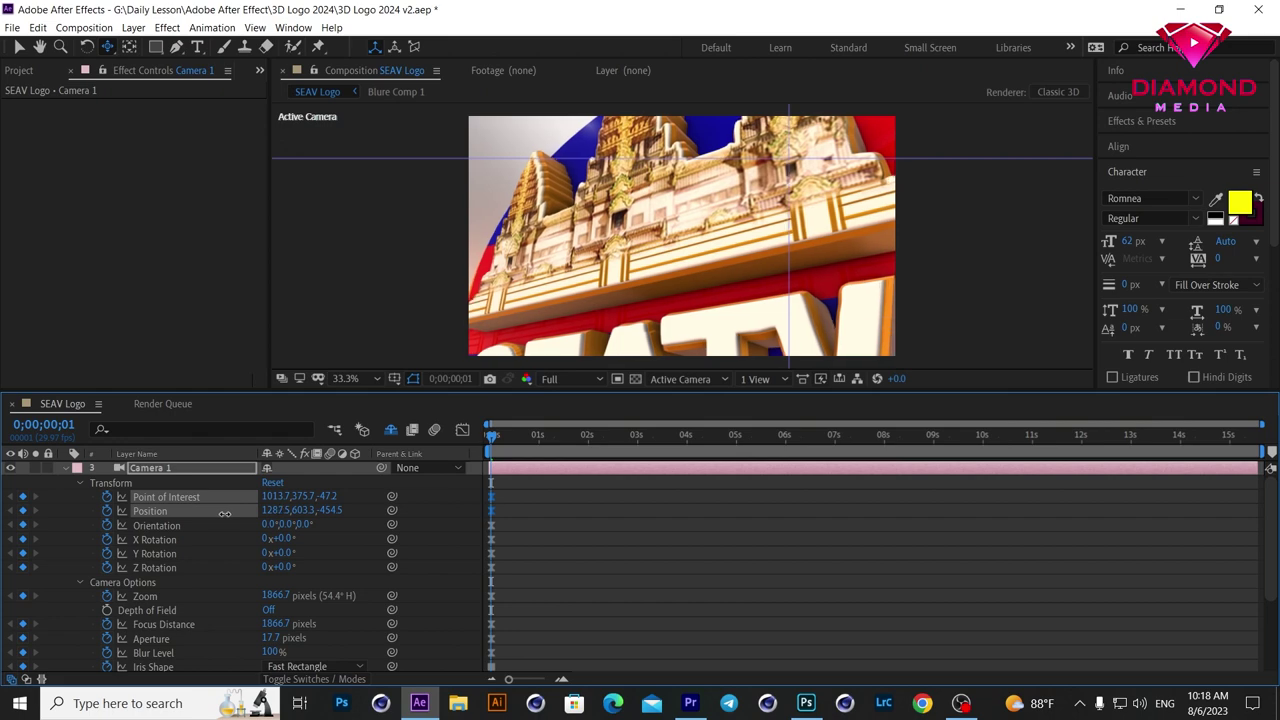
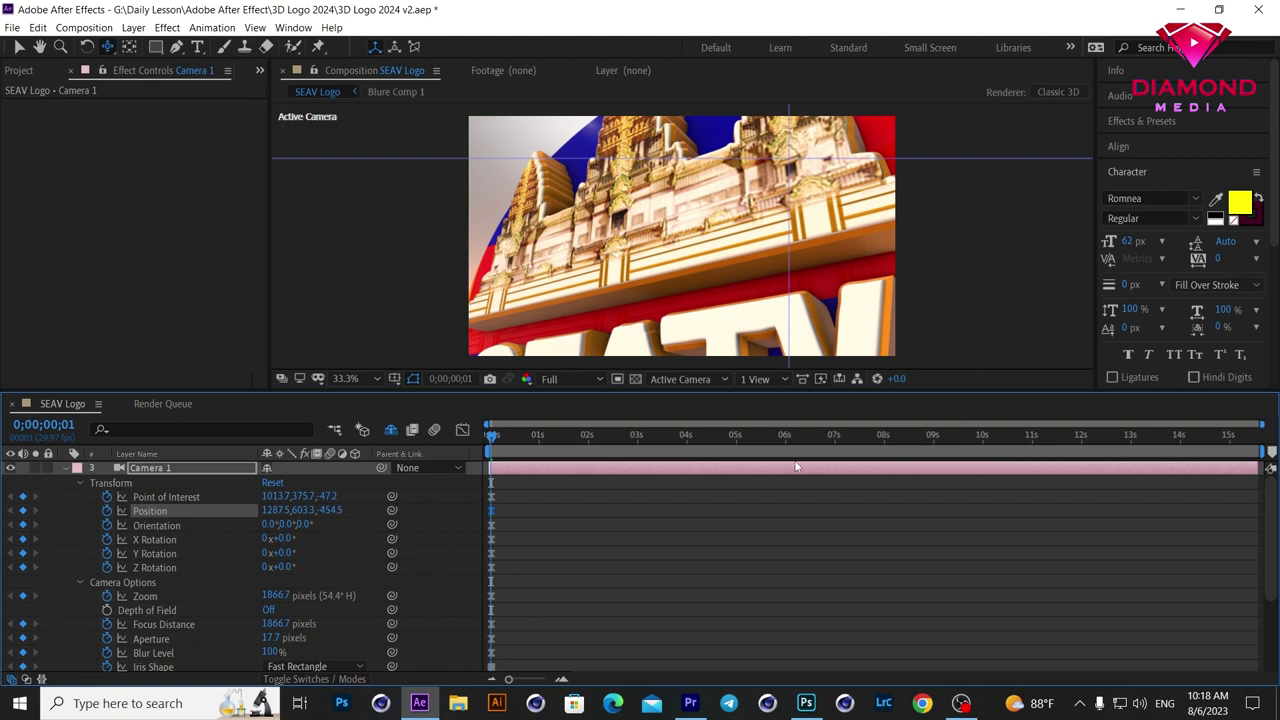
# Step: At 0;00;04;01, scrub Camera 1's Position depth and height, adding a Position keyframe
pyautogui.click(688, 440)
pyautogui.moveTo(330, 510); pyautogui.dragTo(341, 510)
pyautogui.moveTo(354, 509)
pyautogui.mouseDown()
pyautogui.moveTo(448, 494)
pyautogui.moveTo(425, 496)
pyautogui.mouseUp()
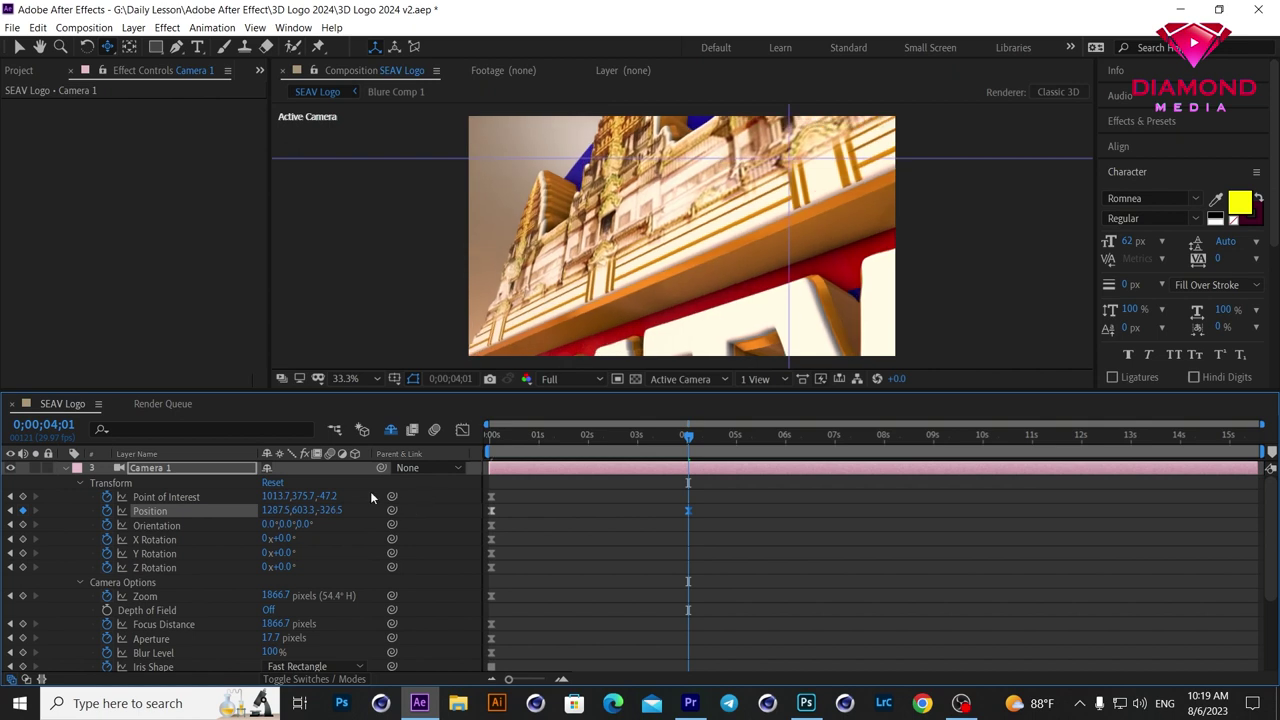
pyautogui.moveTo(305, 510)
pyautogui.mouseDown()
pyautogui.moveTo(320, 509)
pyautogui.moveTo(325, 543)
pyautogui.mouseUp()
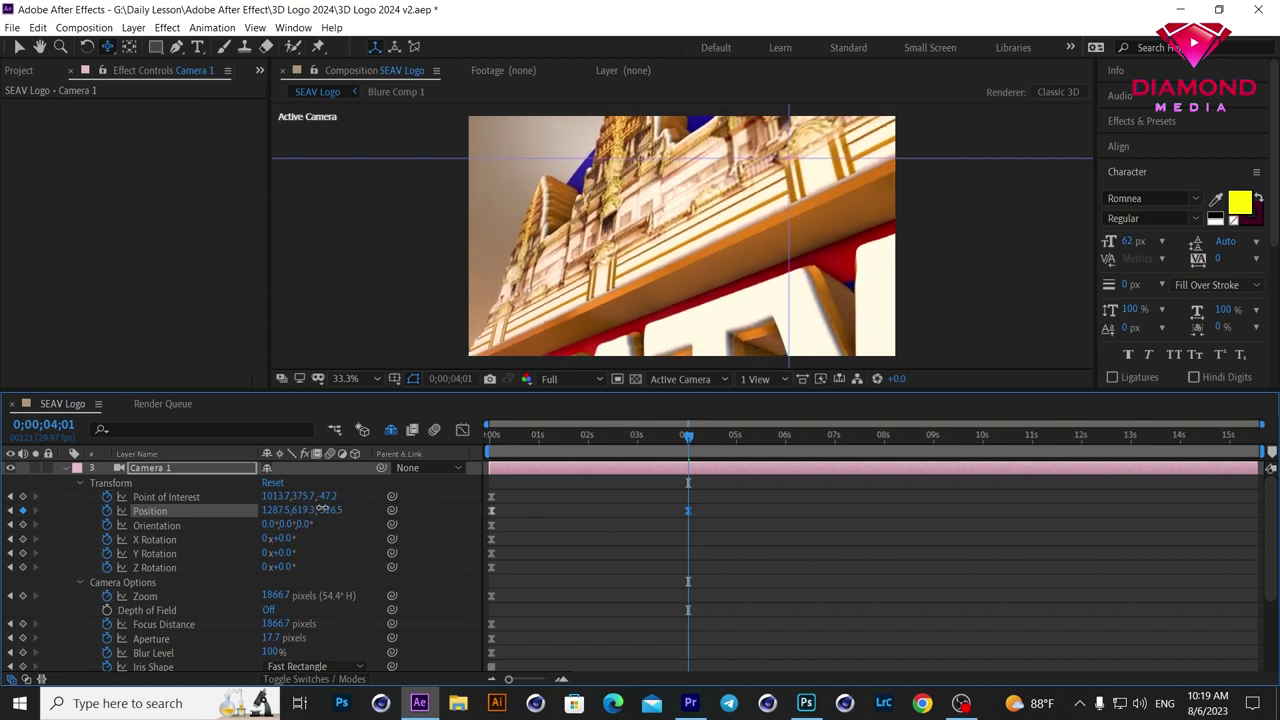
pyautogui.moveTo(325, 543); pyautogui.dragTo(363, 437)
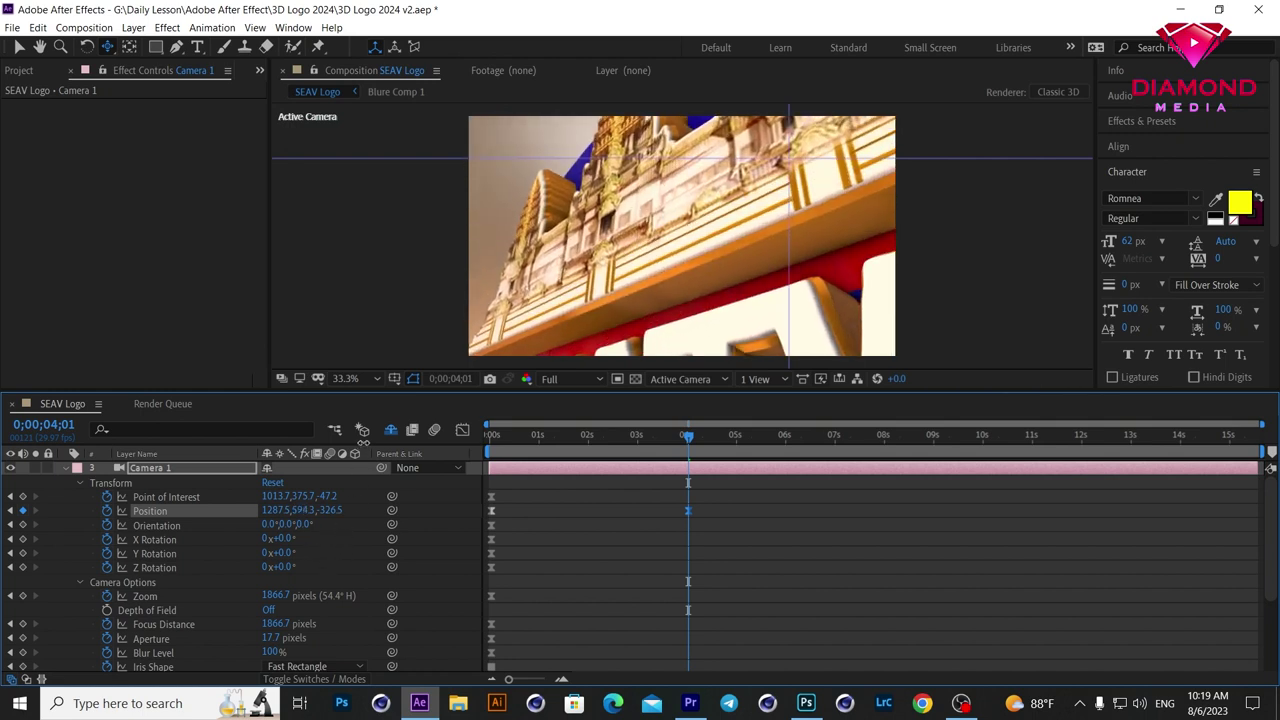
# Step: Dolly Camera 1 toward the temple and shift it along X to 799.2, 650.9, -403.8
pyautogui.click(107, 47)
pyautogui.click(148, 102)
pyautogui.moveTo(752, 246); pyautogui.dragTo(723, 267)
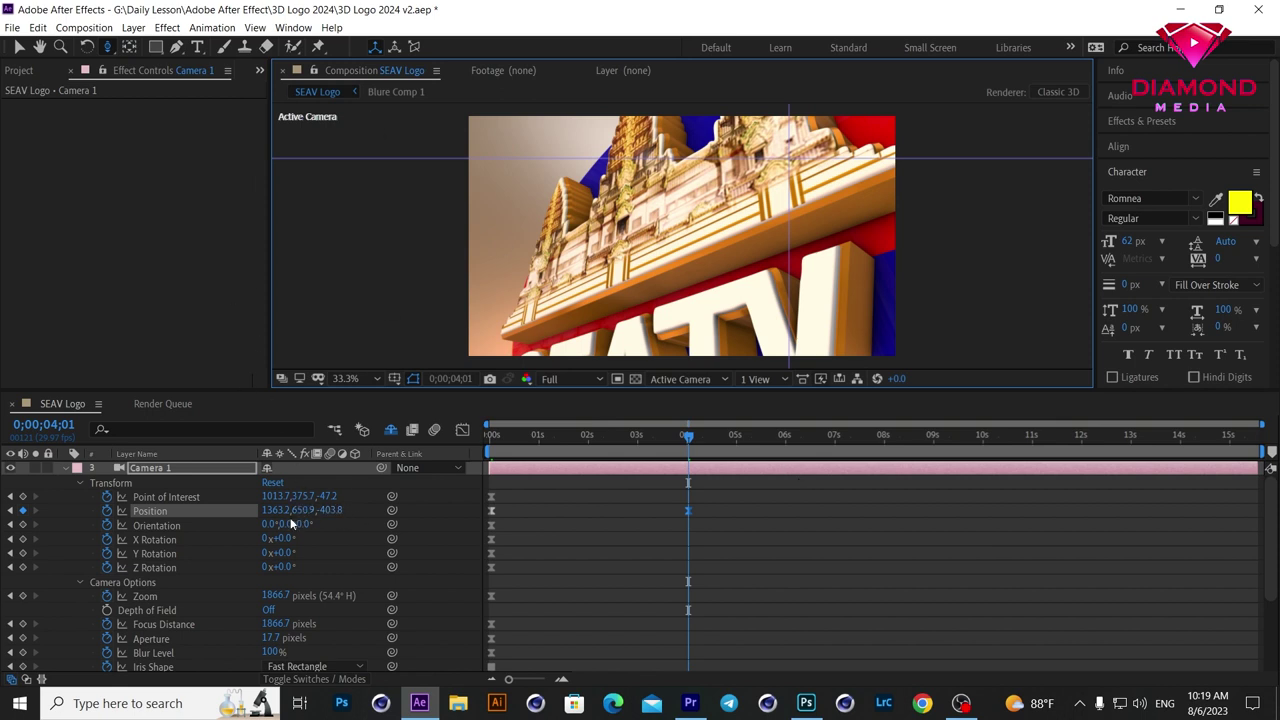
pyautogui.moveTo(277, 510); pyautogui.dragTo(2, 510)
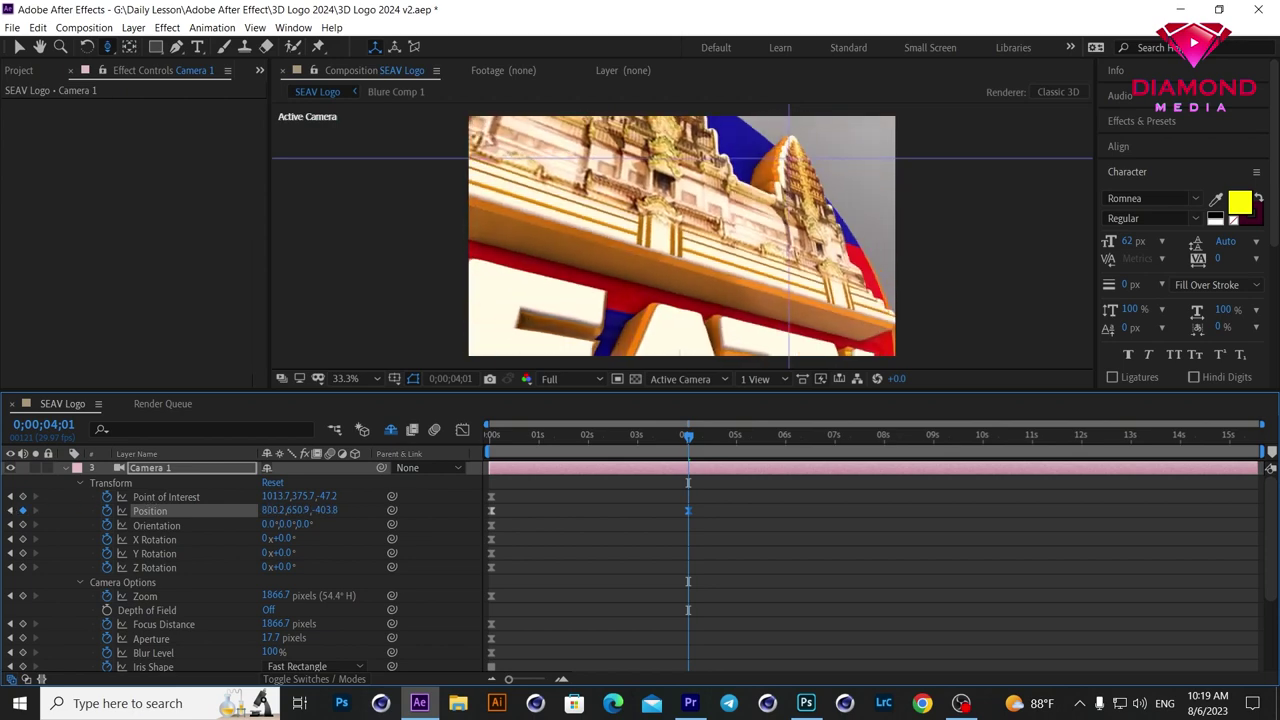
pyautogui.click(38, 27)
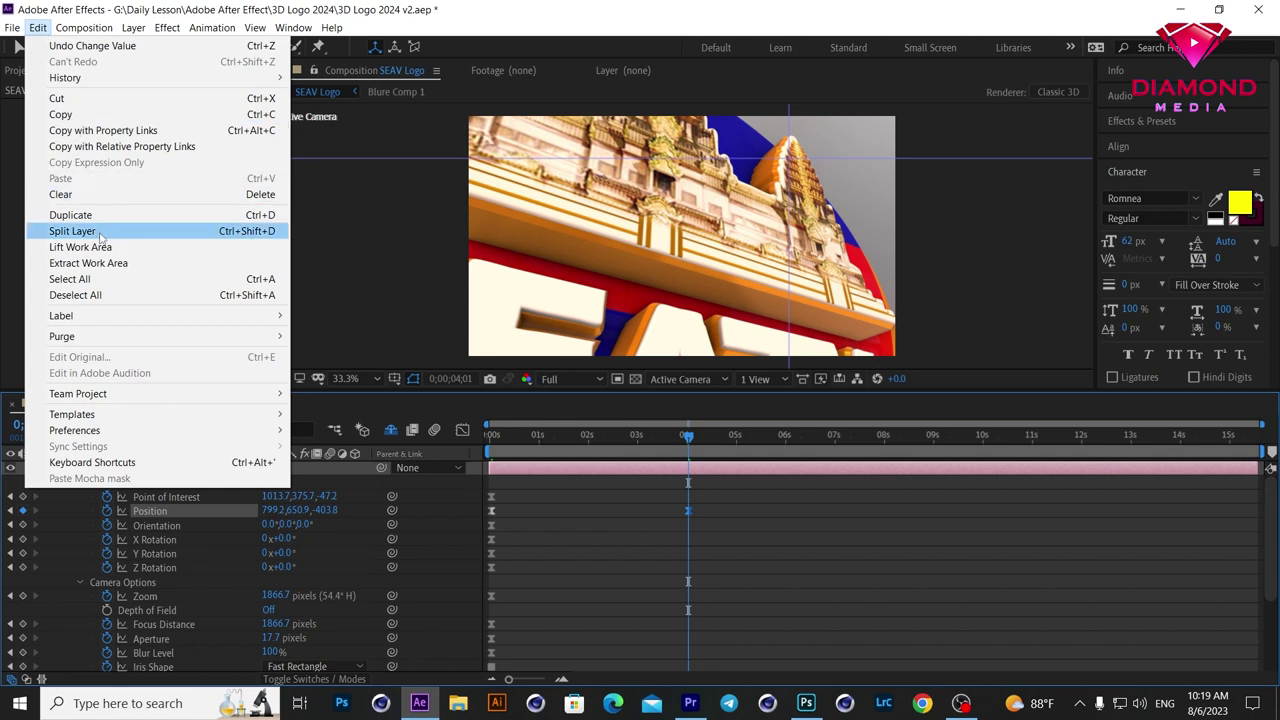
# Step: Split Camera 1 at 0;00;04;01 into a new Camera 2 layer and verify the cut frame
pyautogui.click(100, 236)
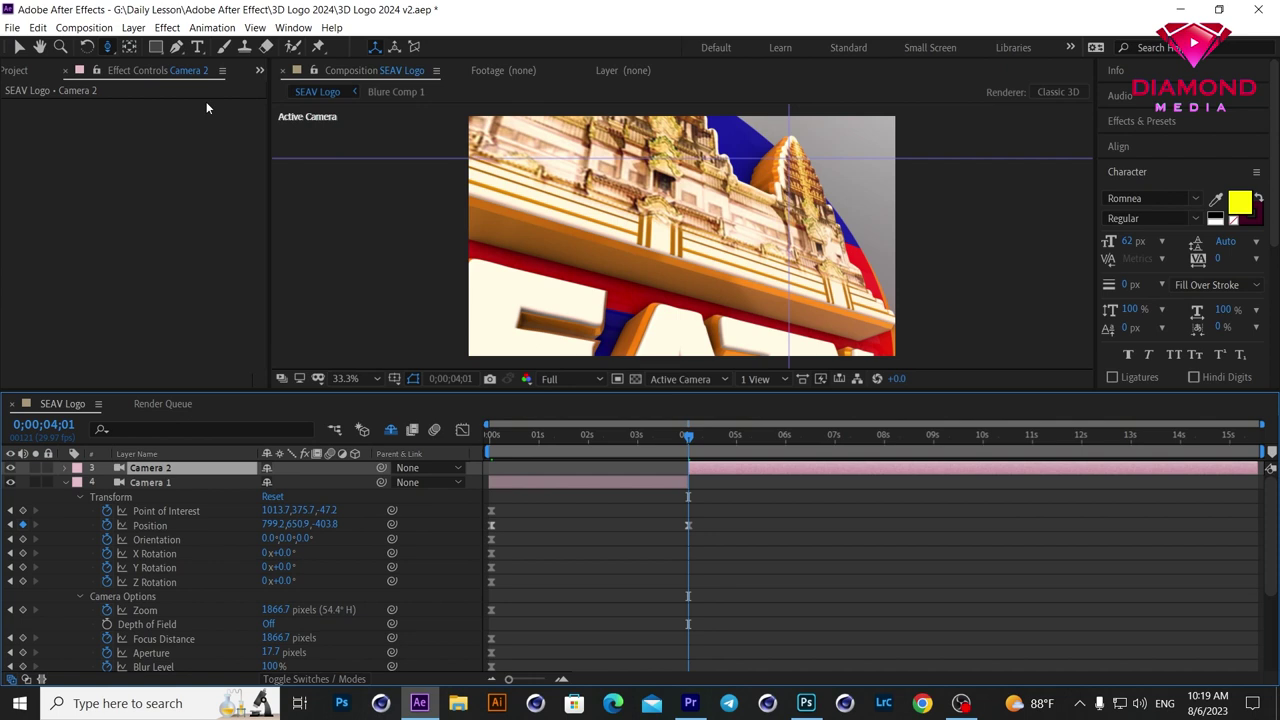
pyautogui.press('pagedown')
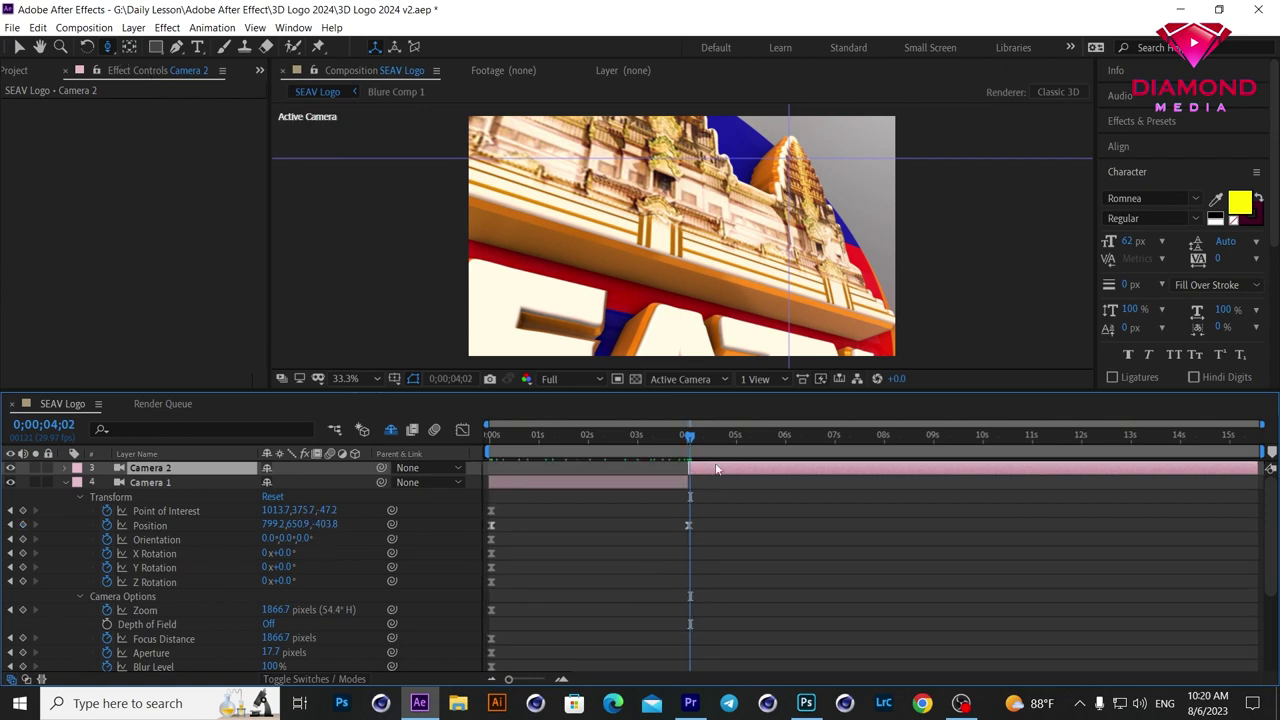
pyautogui.scroll(4, 648, 440)
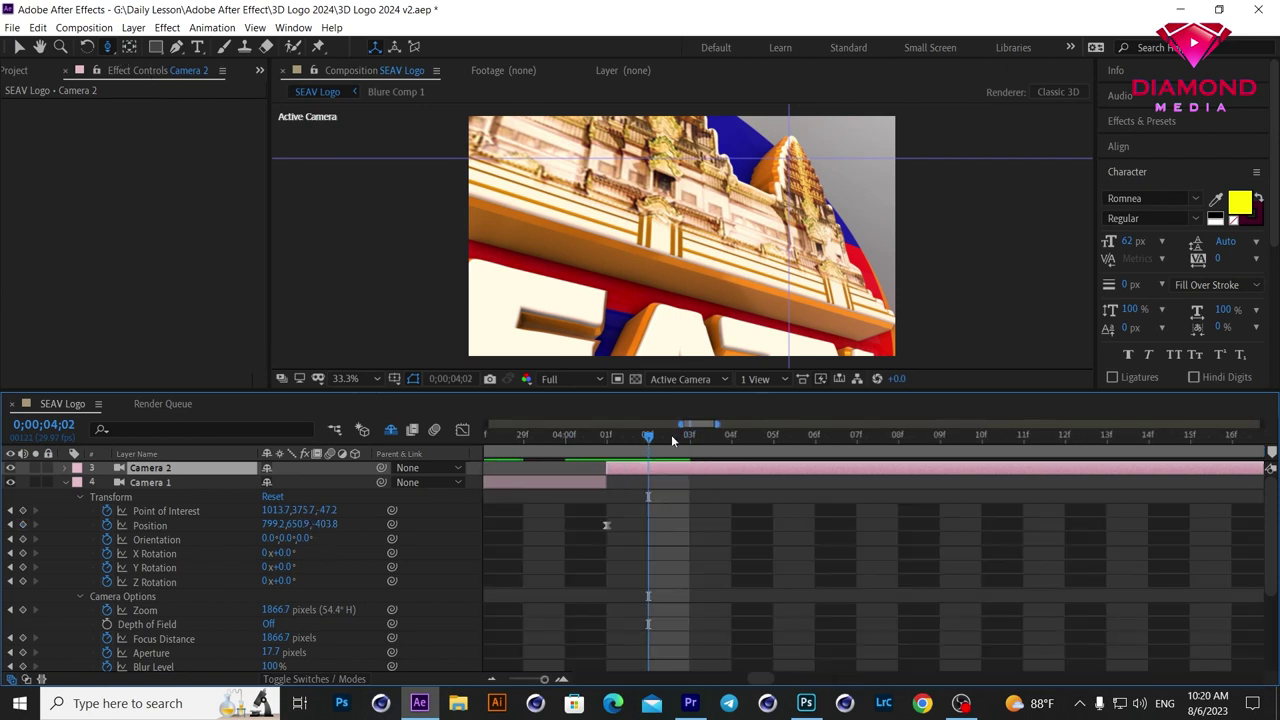
pyautogui.moveTo(648, 440); pyautogui.dragTo(618, 447)
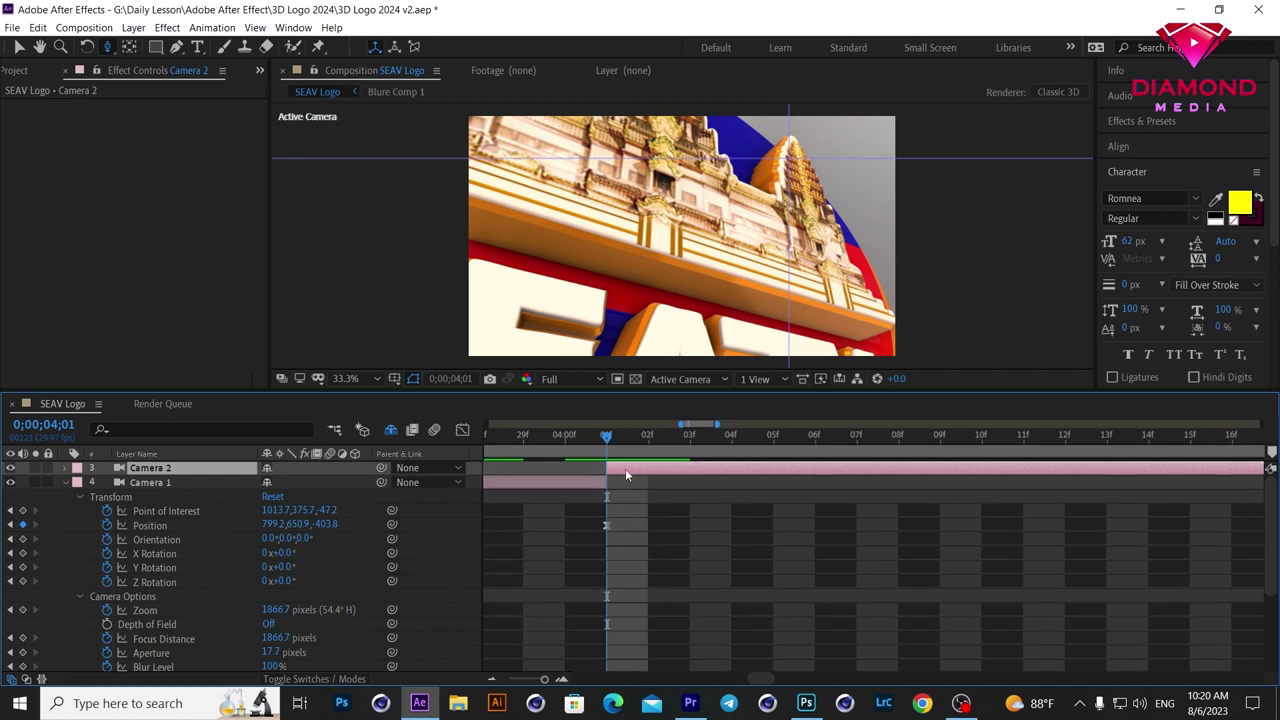
pyautogui.scroll(-4, 625, 468)
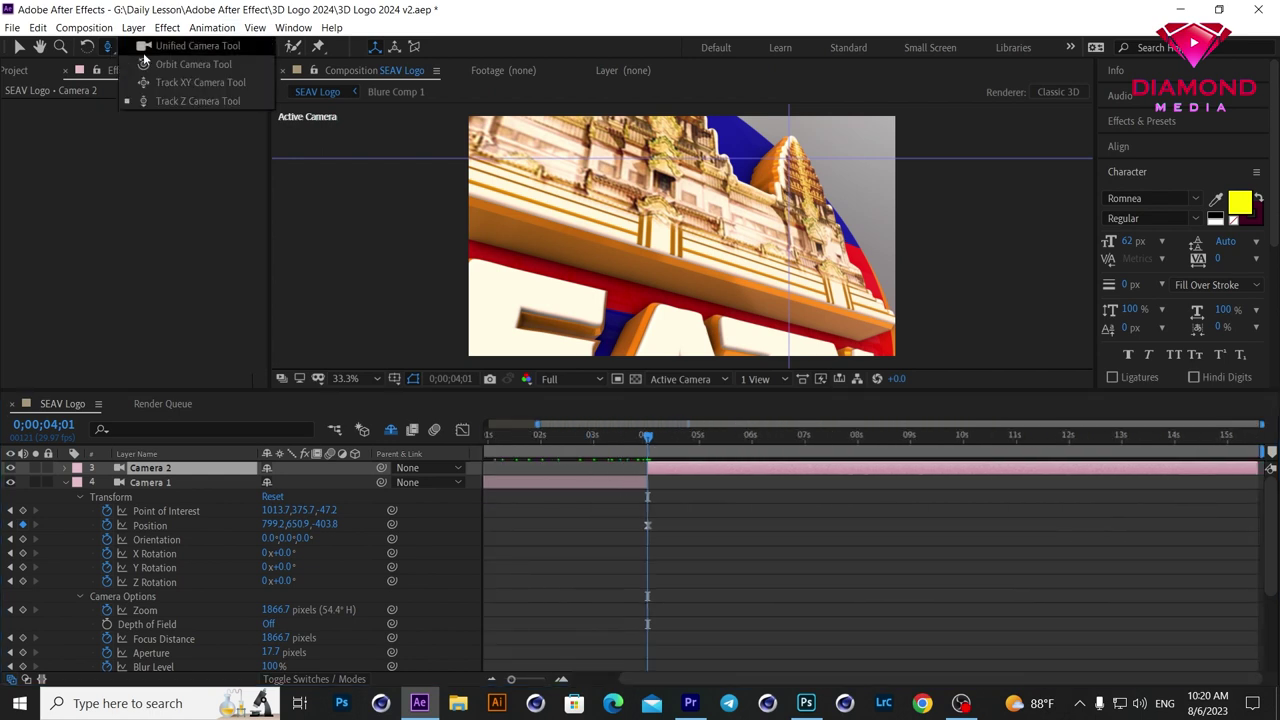
# Step: Orbit and pan Camera 2 into a closer, tilted view of the SEATV lettering and band
pyautogui.moveTo(108, 46); pyautogui.dragTo(200, 60)
pyautogui.moveTo(770, 208); pyautogui.dragTo(764, 280)
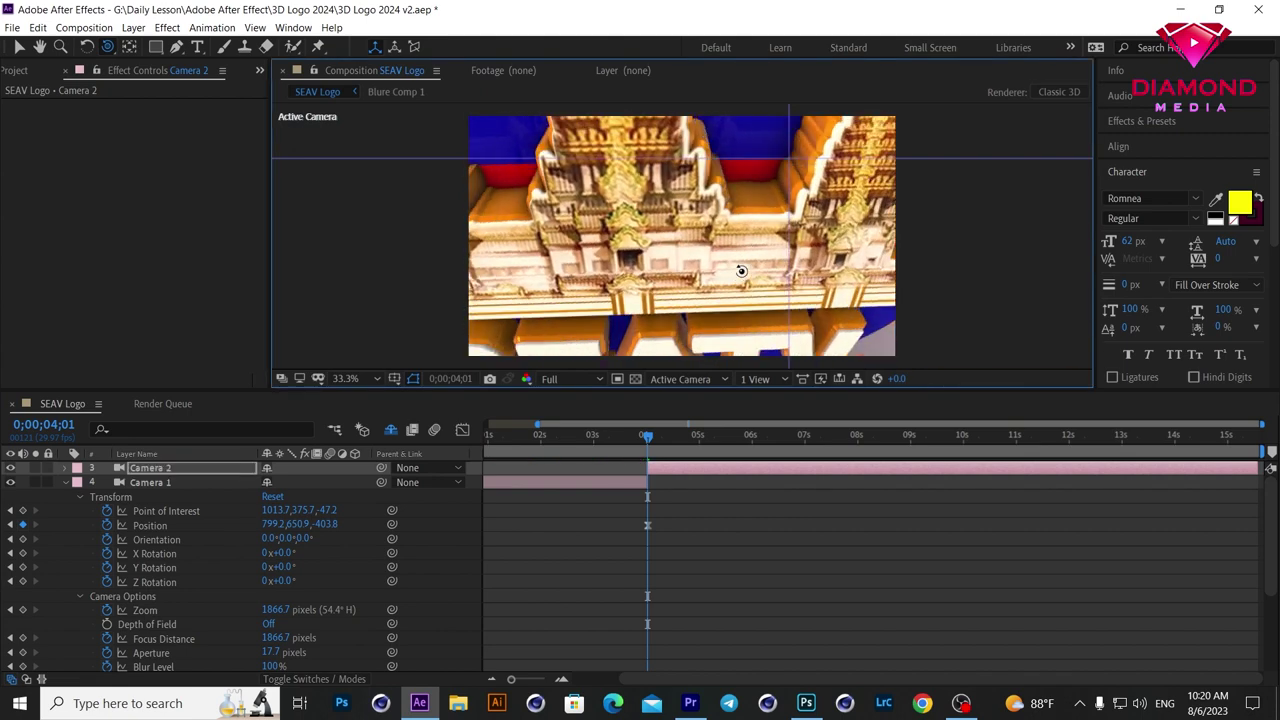
pyautogui.moveTo(755, 272)
pyautogui.mouseDown()
pyautogui.moveTo(768, 284)
pyautogui.moveTo(774, 247)
pyautogui.mouseUp()
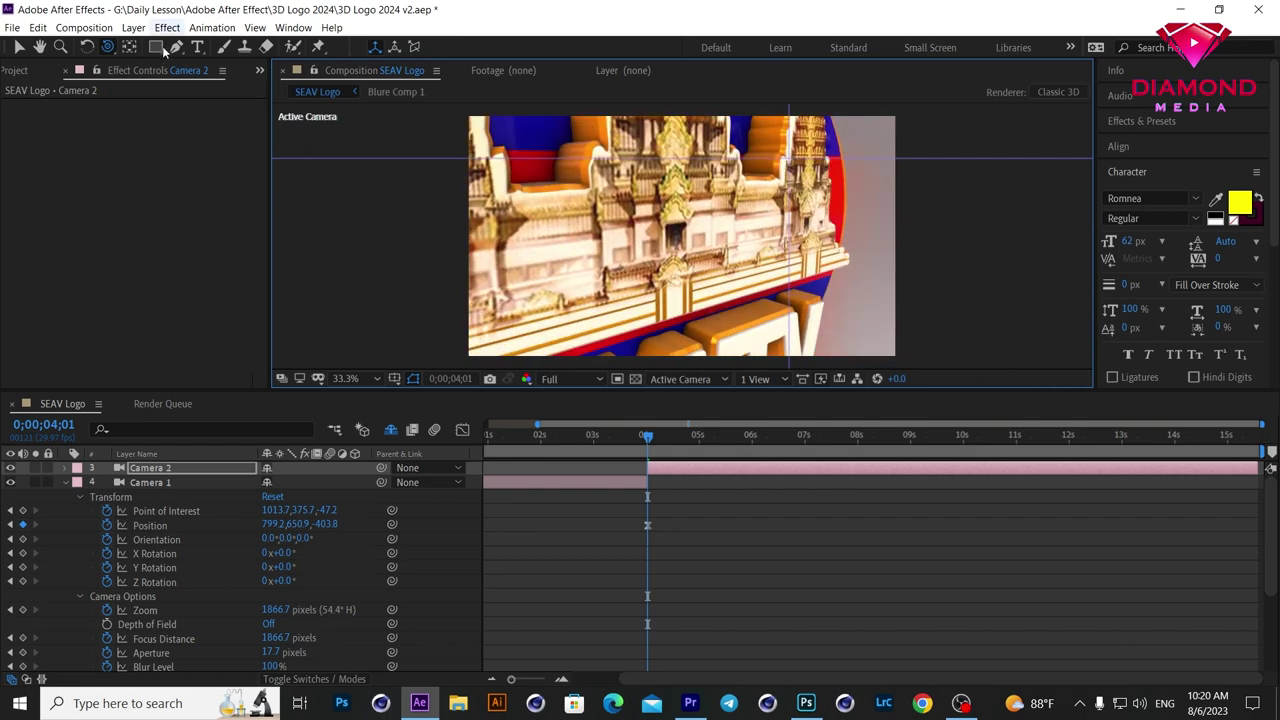
pyautogui.moveTo(108, 47); pyautogui.dragTo(160, 82)
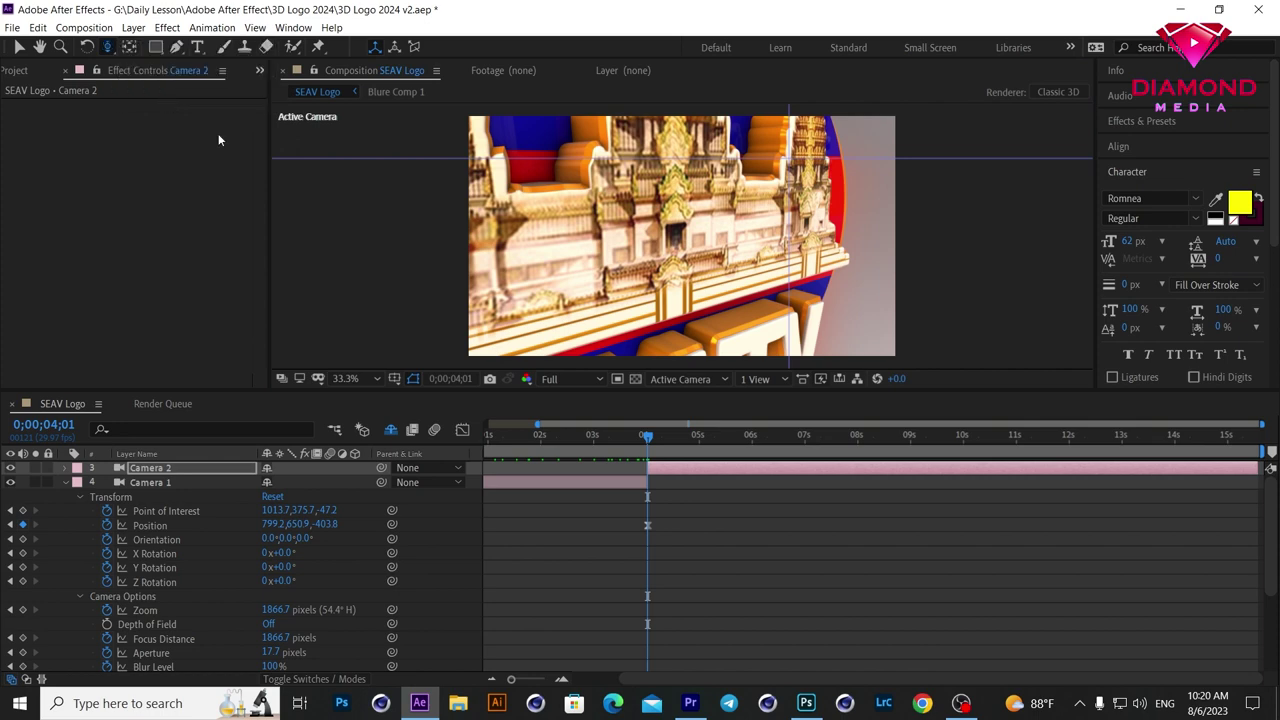
pyautogui.moveTo(705, 235); pyautogui.dragTo(670, 240)
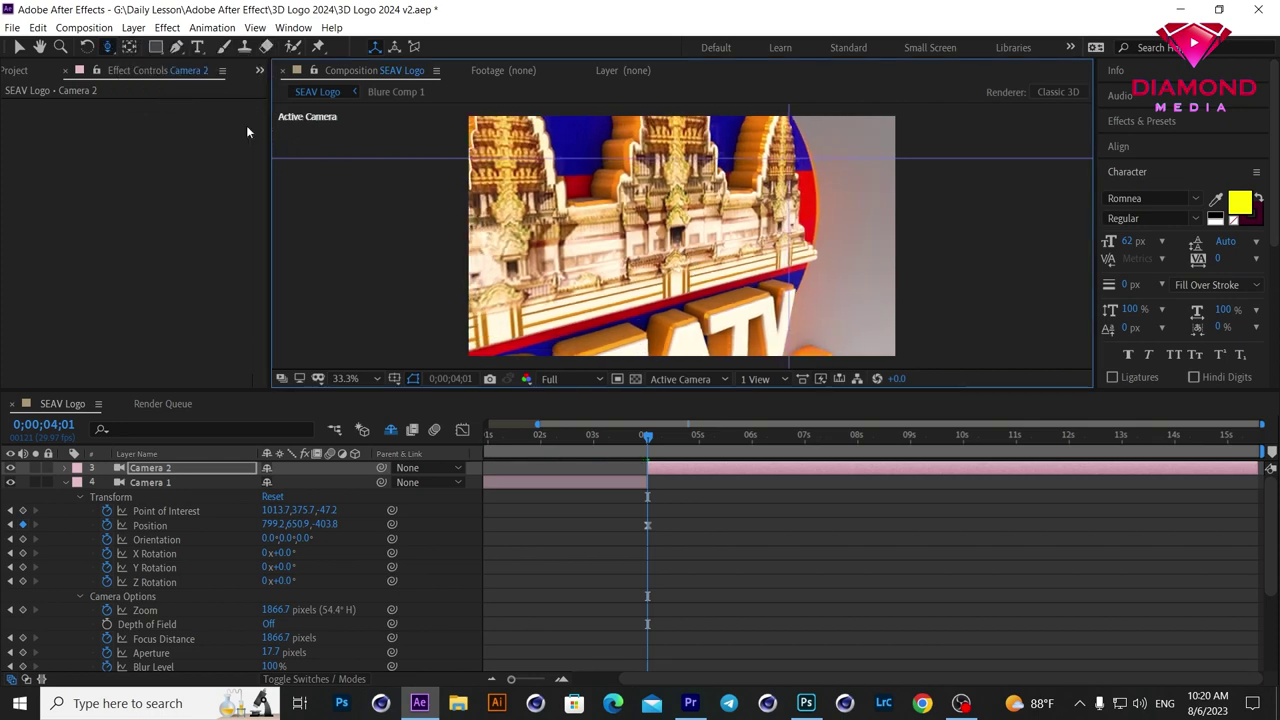
pyautogui.moveTo(108, 47); pyautogui.dragTo(170, 80)
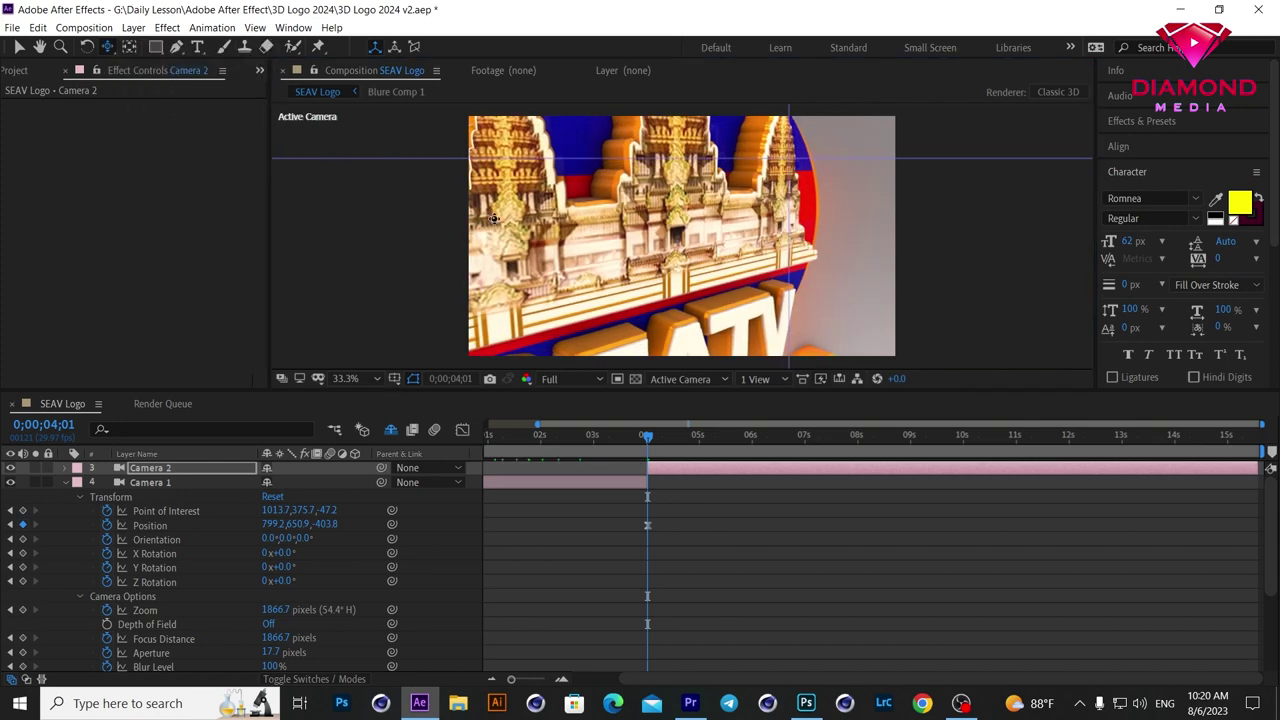
pyautogui.moveTo(719, 263)
pyautogui.mouseDown()
pyautogui.moveTo(765, 162)
pyautogui.moveTo(806, 152)
pyautogui.moveTo(810, 175)
pyautogui.mouseUp()
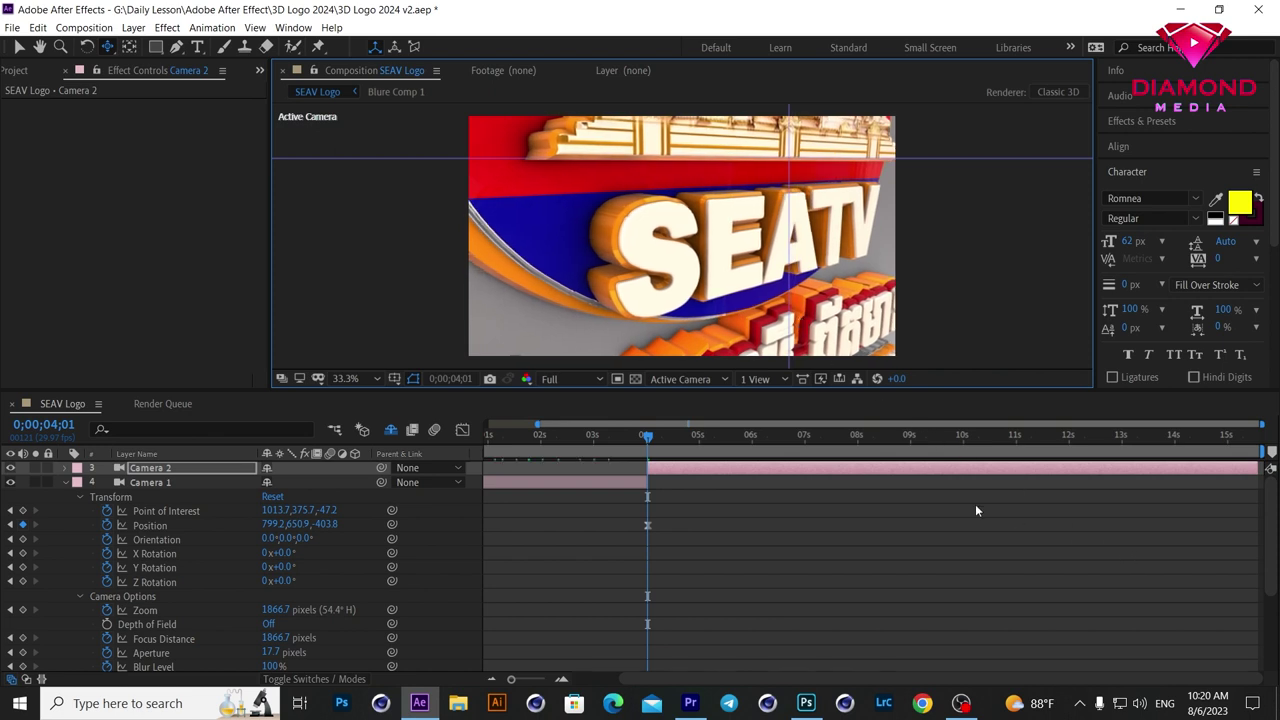
pyautogui.click(854, 437)
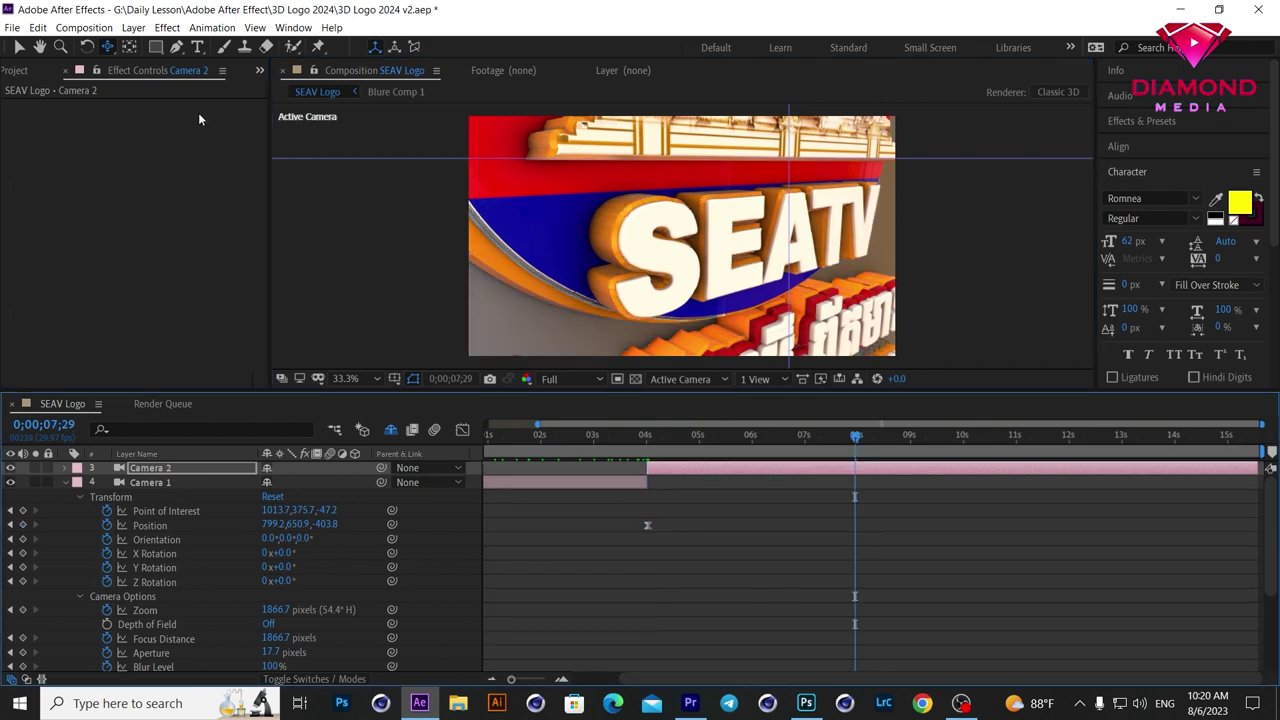
# Step: Keyframe Camera 2 at 0;00;07;29 to Position 411.3, 1003.9, -361.1, then split the layer there
pyautogui.click(66, 468)
pyautogui.click(80, 486)
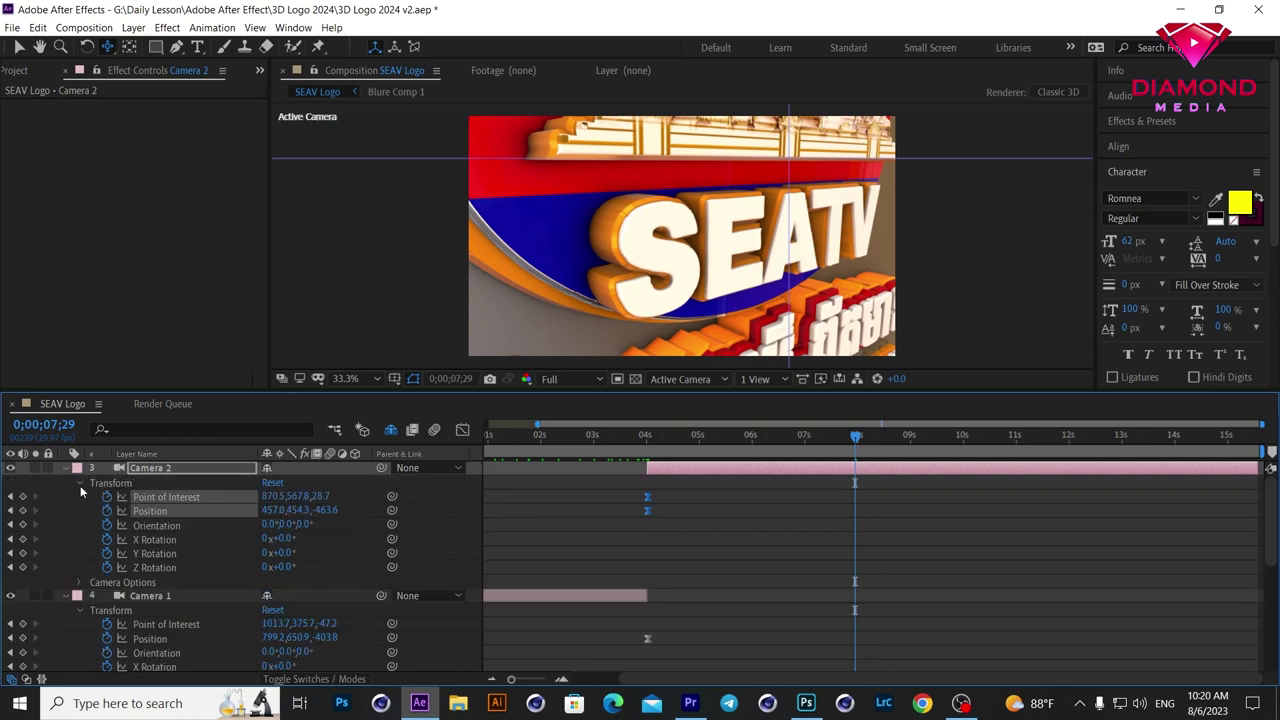
pyautogui.moveTo(300, 510); pyautogui.dragTo(850, 393)
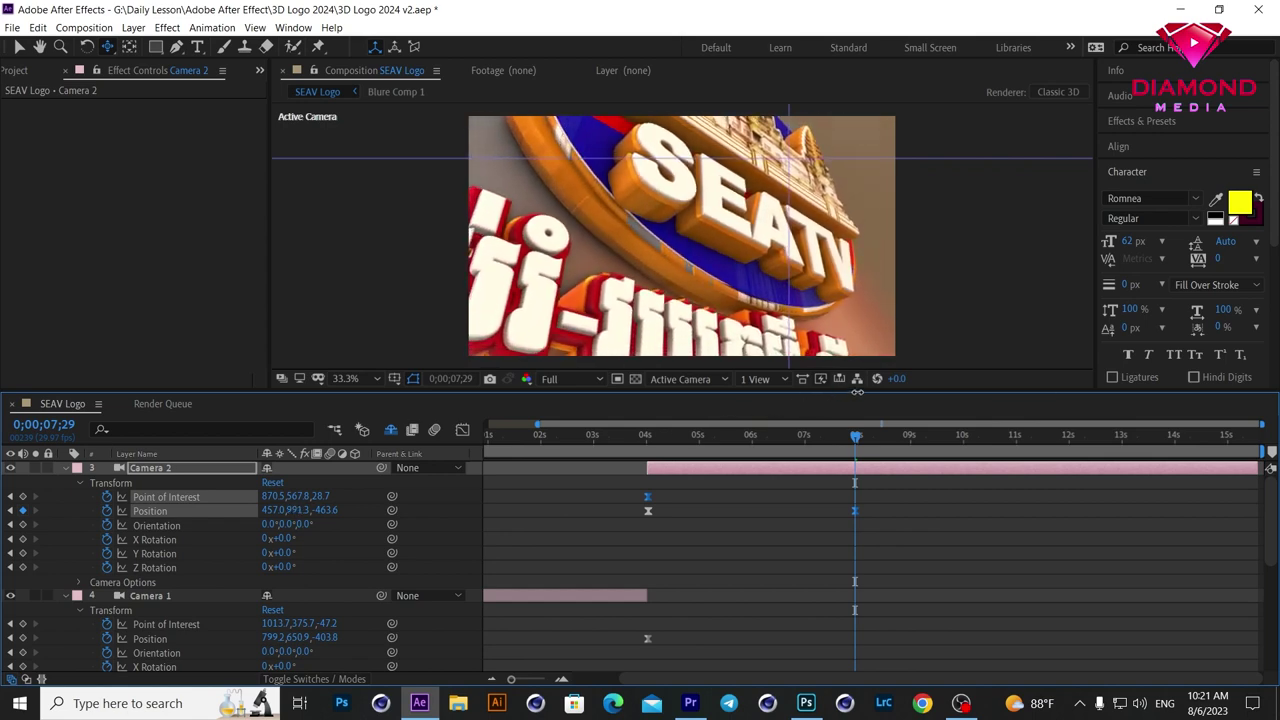
pyautogui.moveTo(420, 300); pyautogui.dragTo(363, 337)
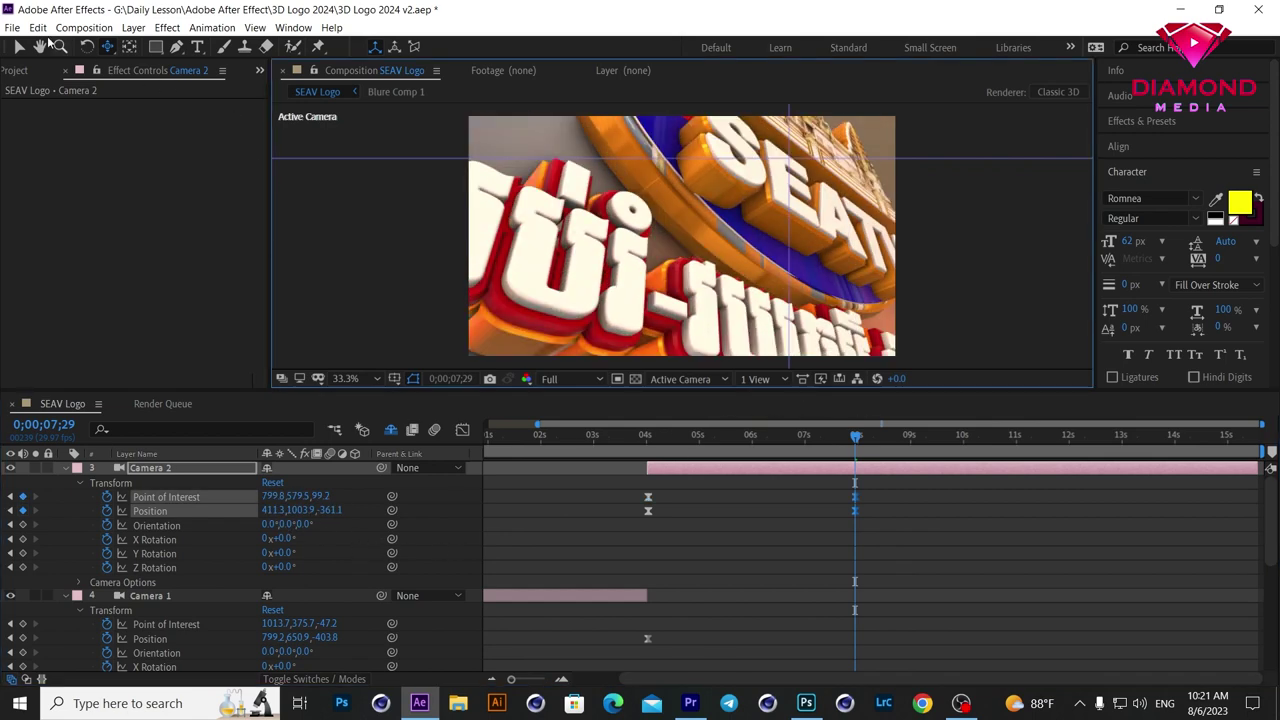
pyautogui.click(37, 27)
pyautogui.click(72, 232)
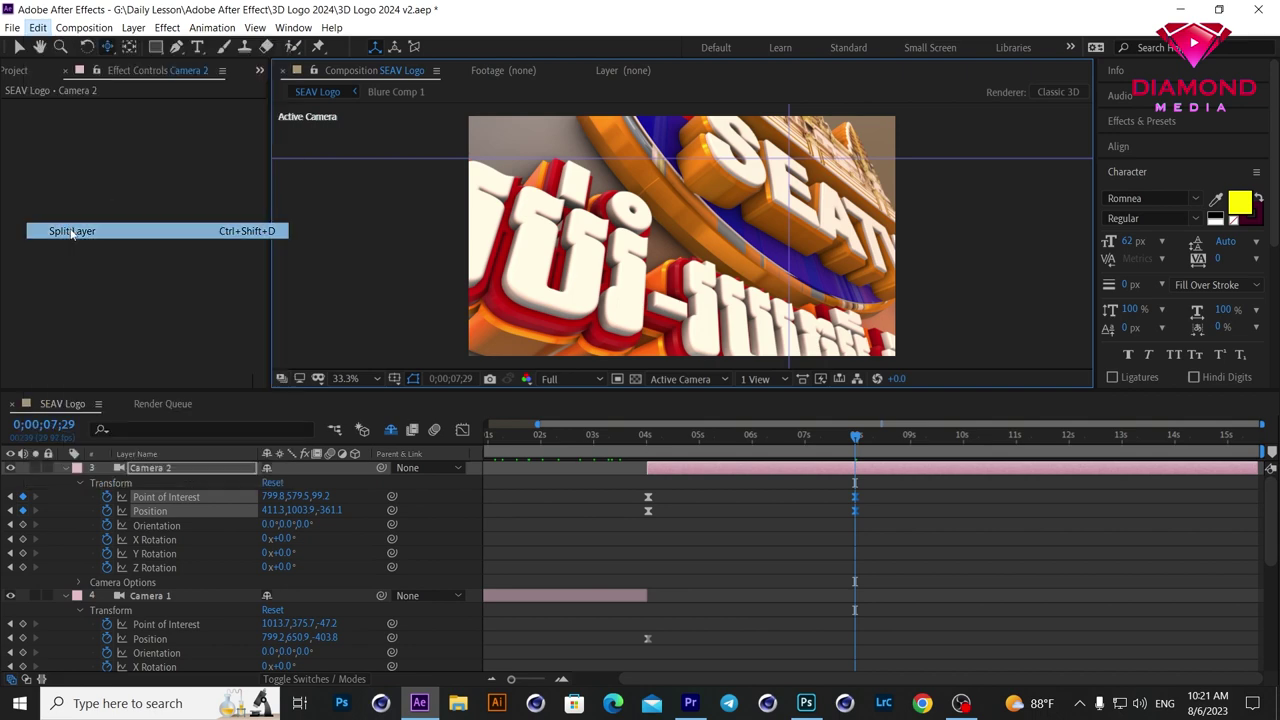
# Step: Select the new Camera 3 and orbit it to a low, steep close-up of the temple spires
pyautogui.click(879, 470)
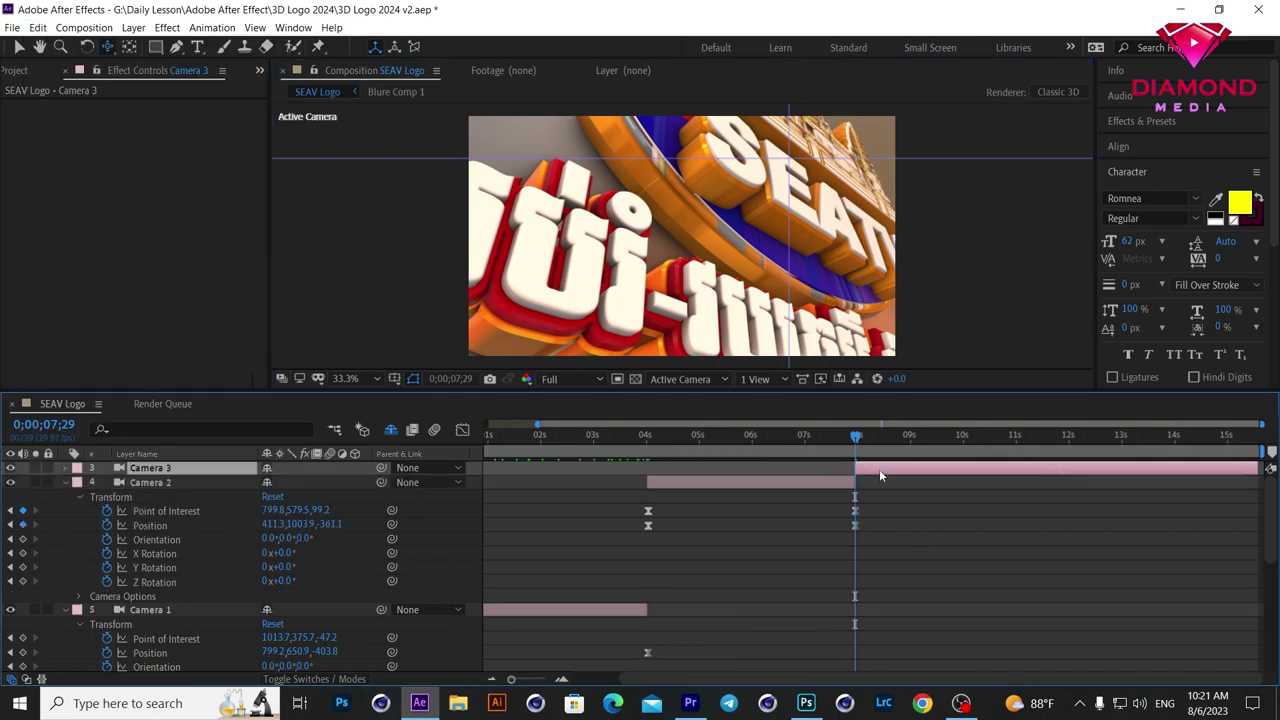
pyautogui.moveTo(113, 50); pyautogui.dragTo(170, 67)
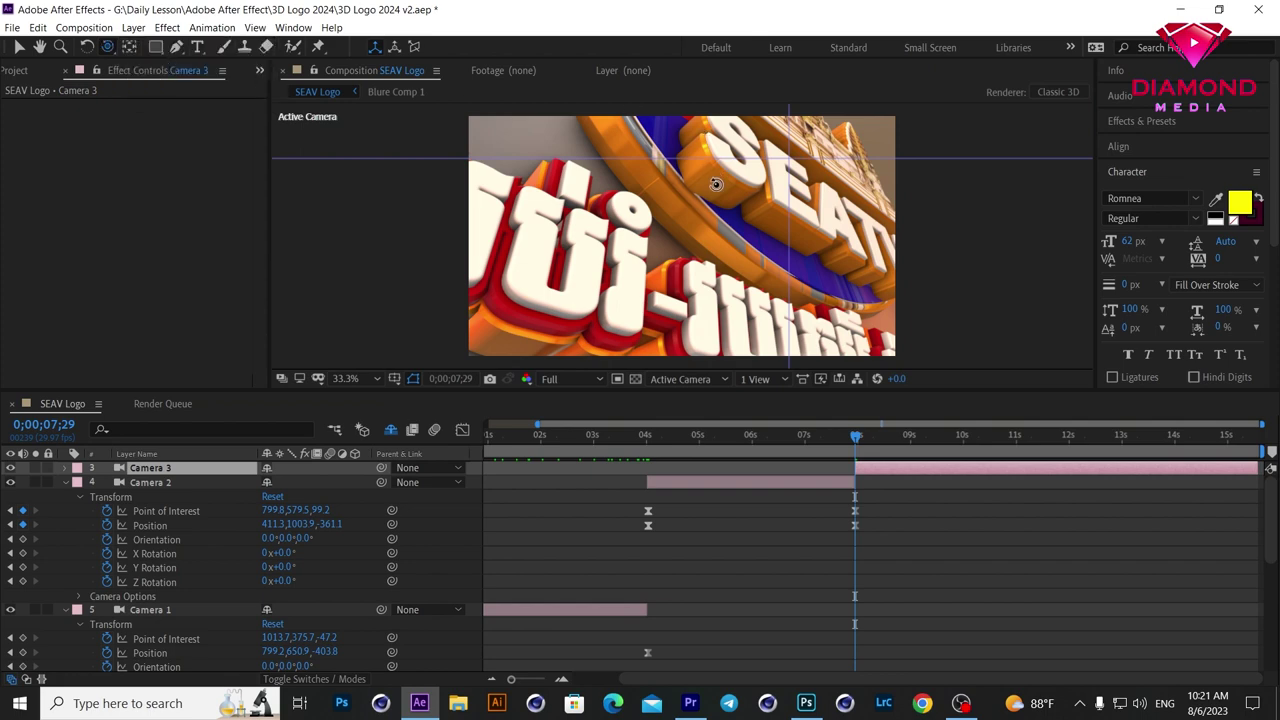
pyautogui.moveTo(804, 202)
pyautogui.mouseDown()
pyautogui.moveTo(797, 274)
pyautogui.moveTo(771, 295)
pyautogui.moveTo(758, 282)
pyautogui.mouseUp()
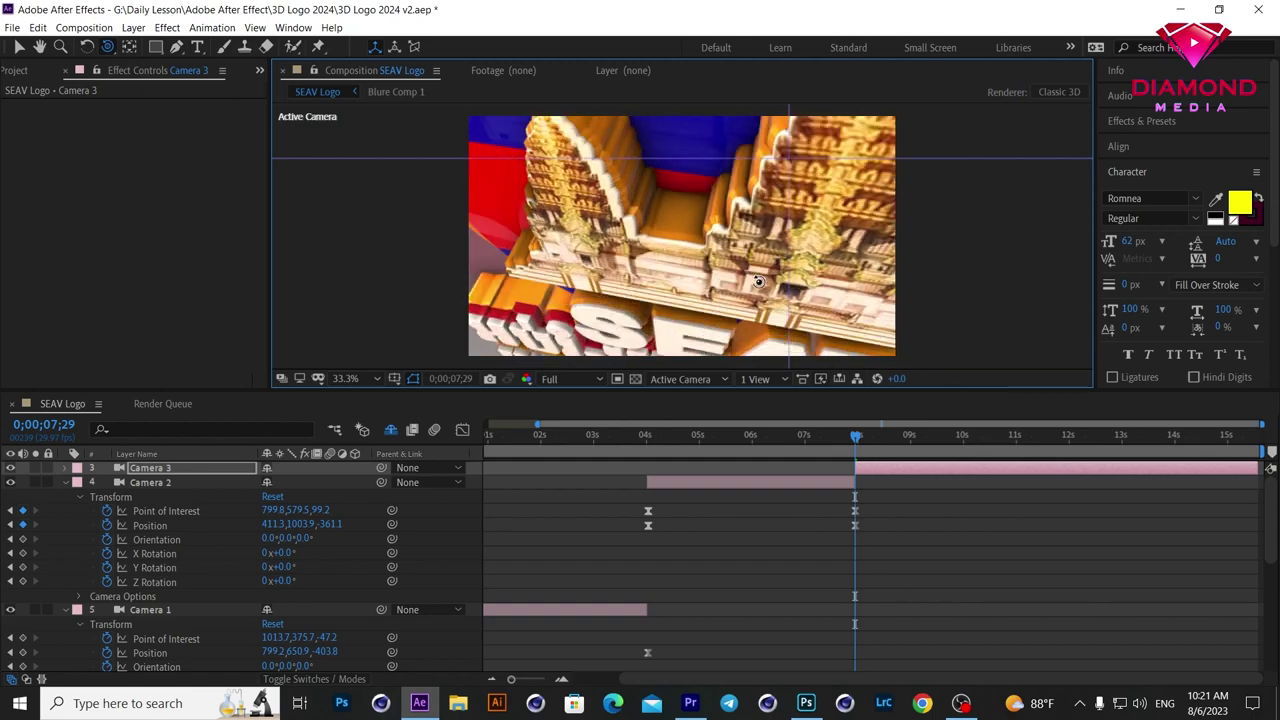
pyautogui.moveTo(757, 284); pyautogui.dragTo(757, 285)
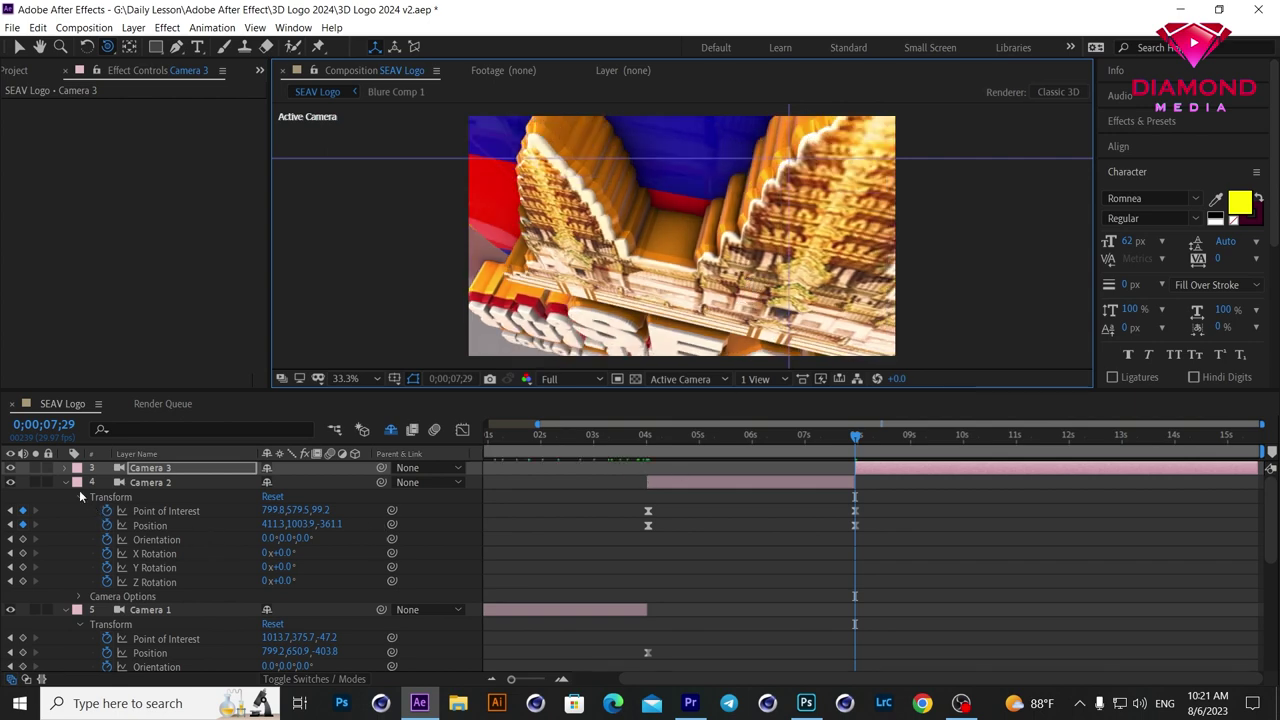
pyautogui.click(67, 468)
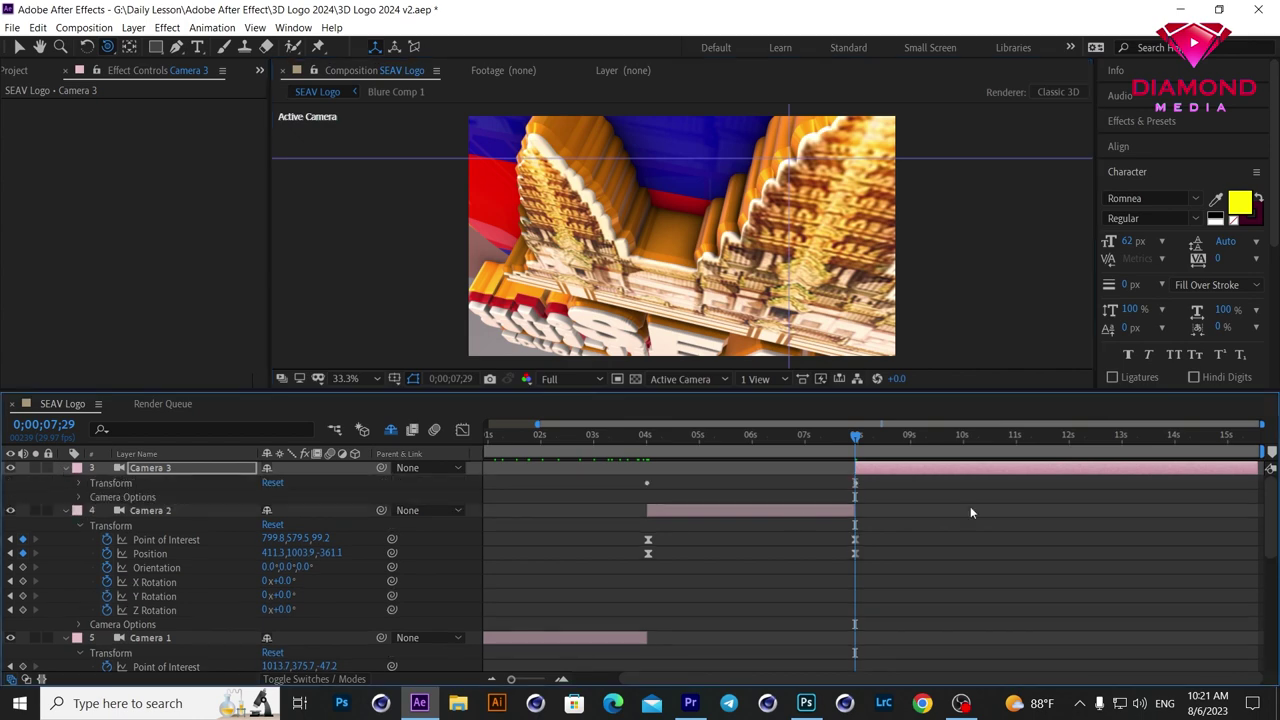
# Step: At 0;00;10;28, move Camera 3 to 1209.9, 282.5, -545.5, framing the SEAT lettering
pyautogui.click(1013, 444)
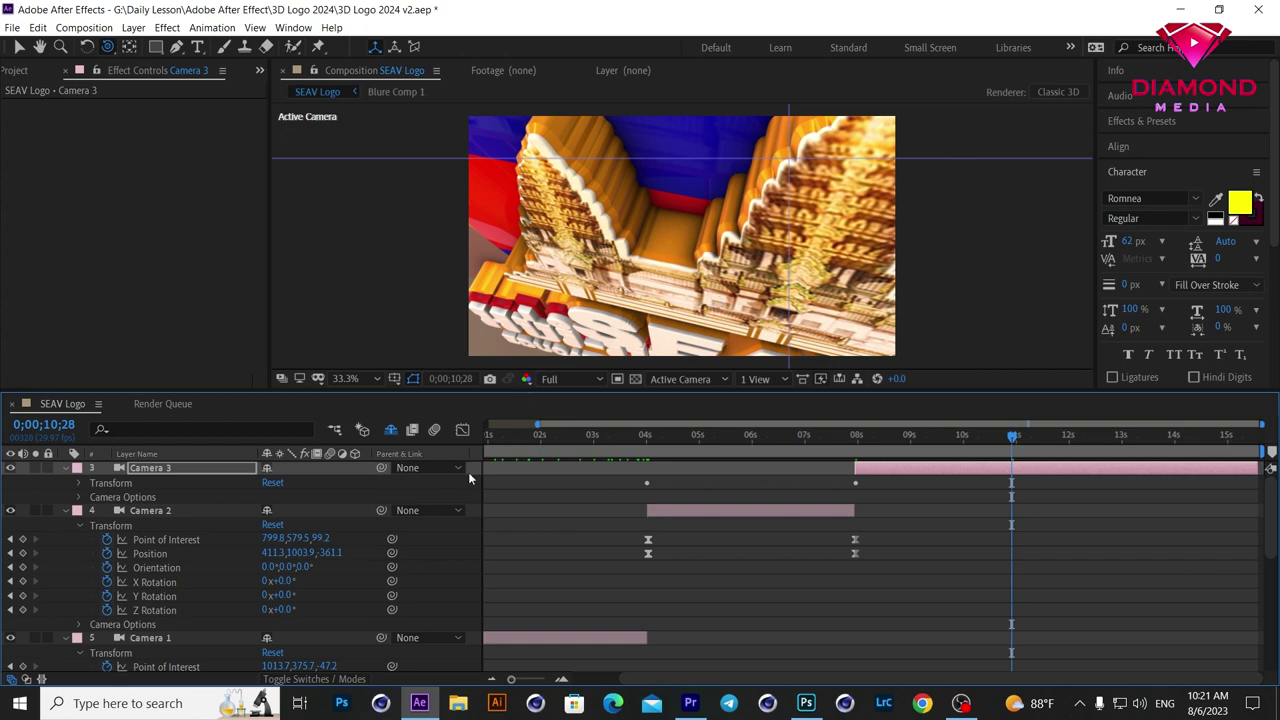
pyautogui.click(79, 484)
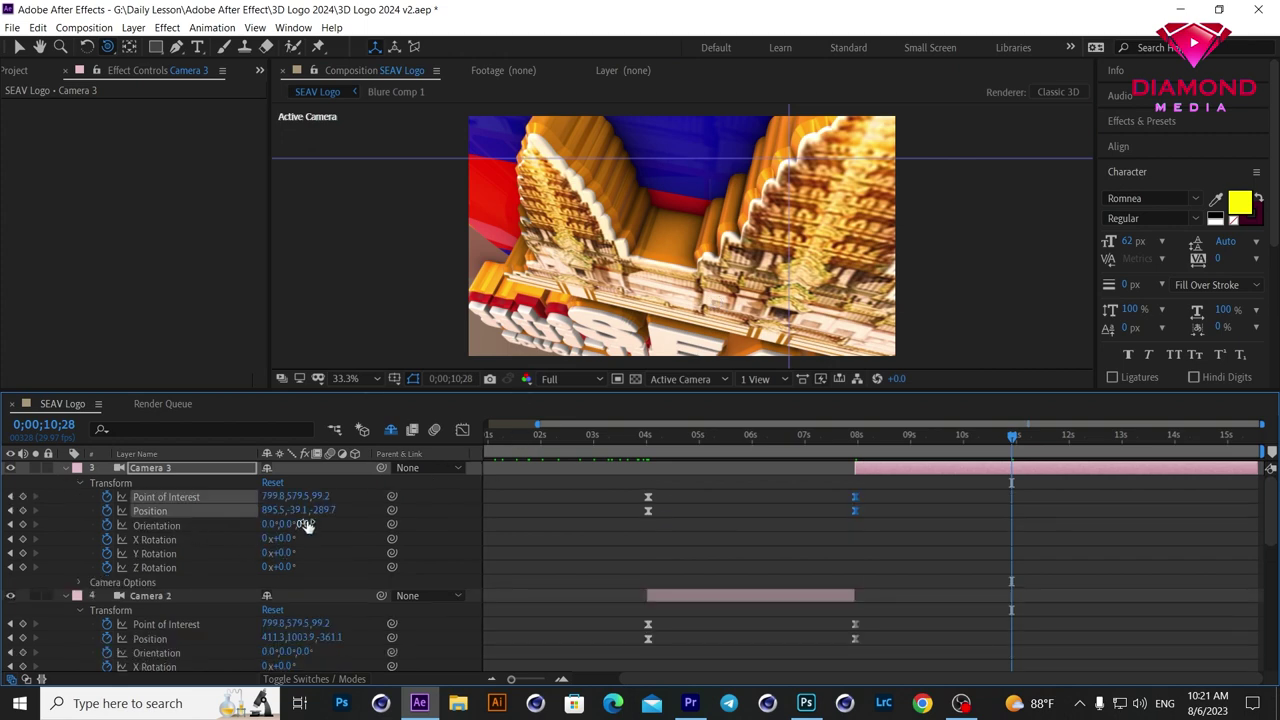
pyautogui.moveTo(272, 510)
pyautogui.mouseDown()
pyautogui.moveTo(421, 444)
pyautogui.moveTo(462, 472)
pyautogui.mouseUp()
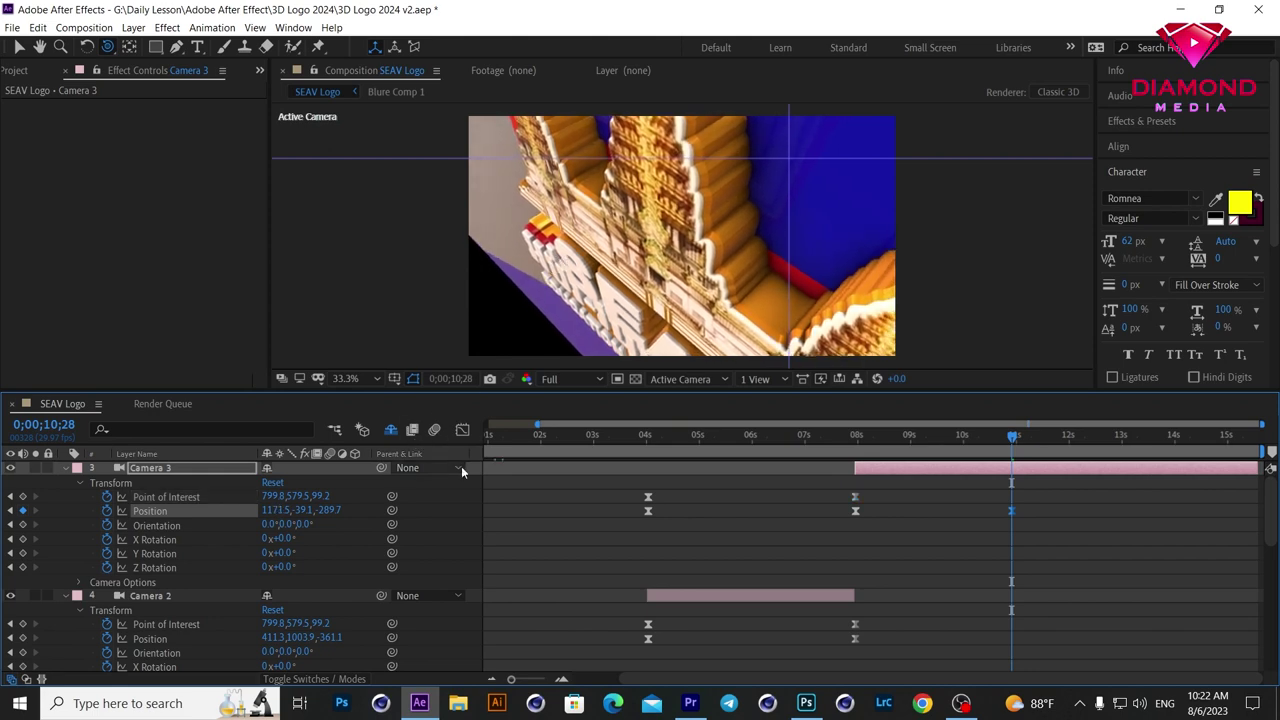
pyautogui.moveTo(706, 283); pyautogui.dragTo(716, 260)
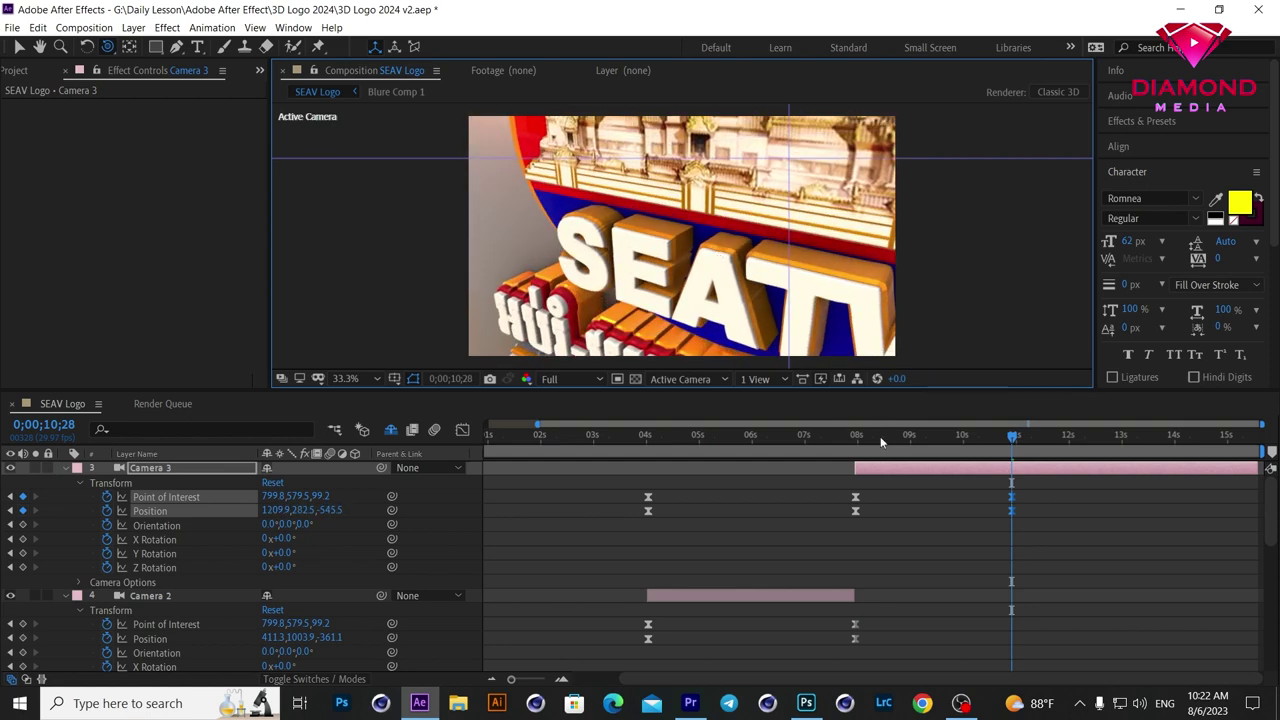
# Step: Scrub through the Camera 3 move, zoom the timeline to frames, and park at 10;28
pyautogui.moveTo(866, 444); pyautogui.dragTo(928, 437)
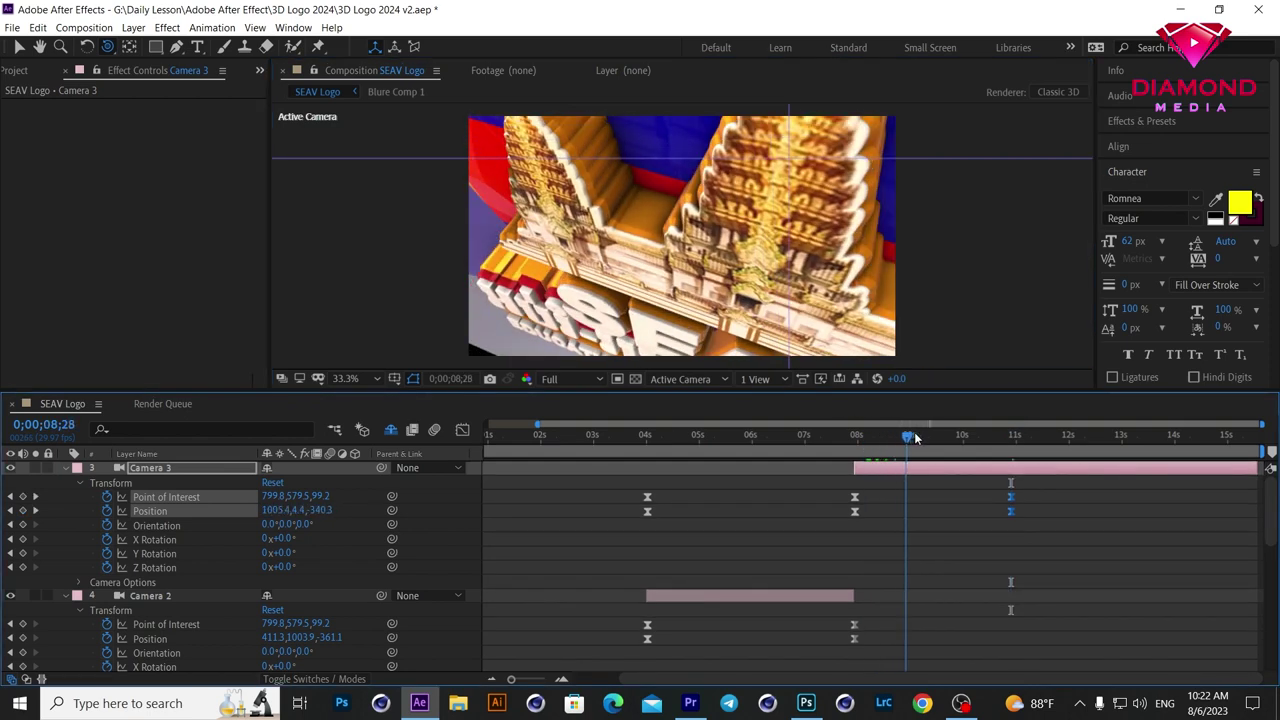
pyautogui.moveTo(928, 437); pyautogui.dragTo(1010, 430)
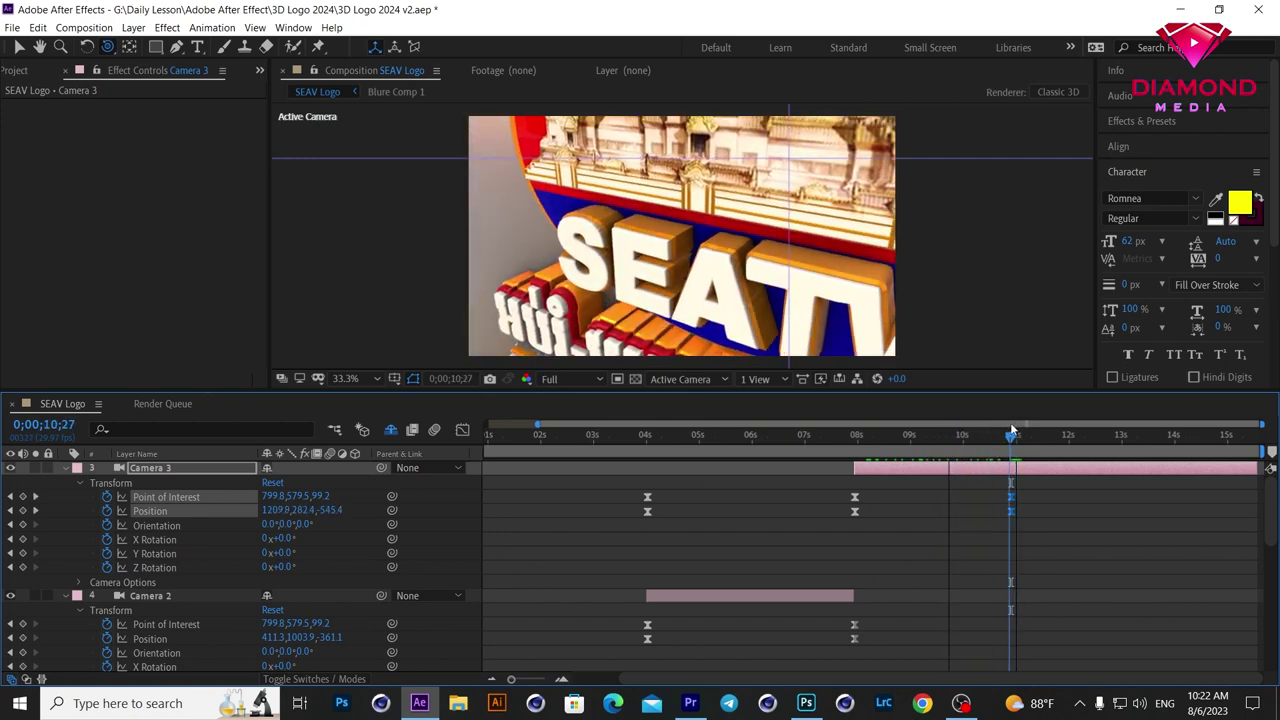
pyautogui.press(';')
pyautogui.moveTo(1014, 429); pyautogui.dragTo(1040, 445)
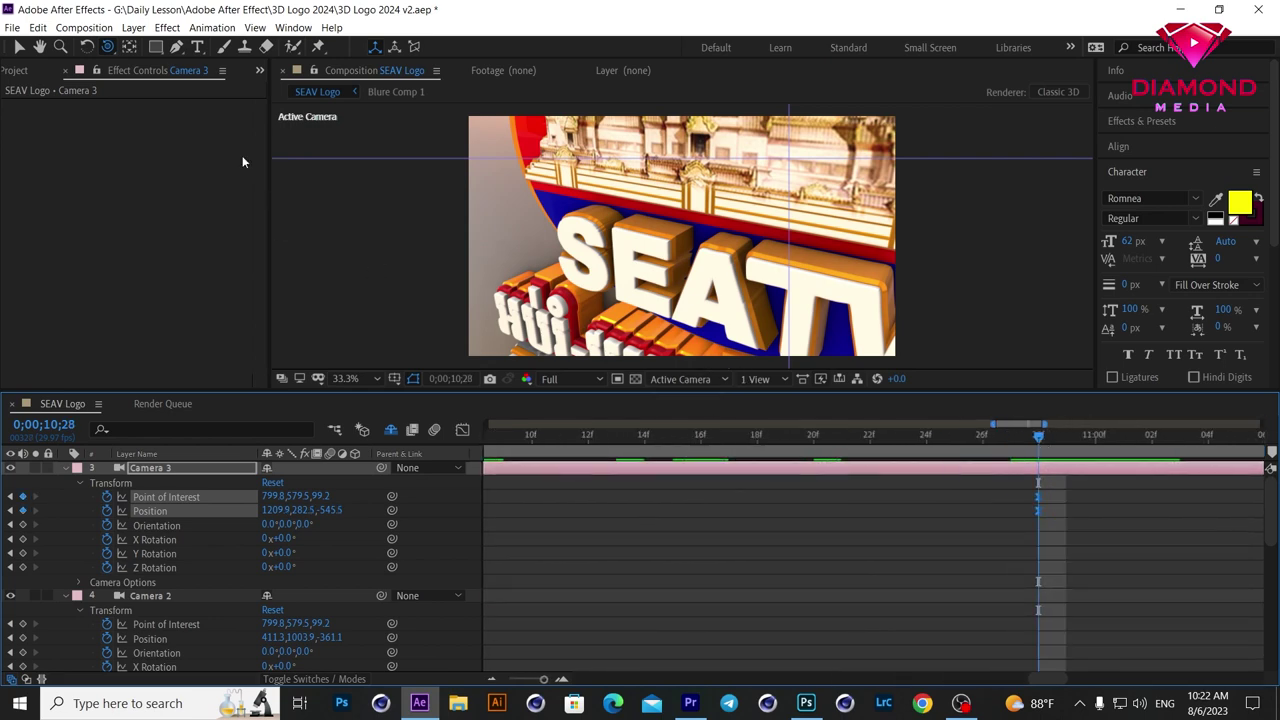
pyautogui.click(38, 28)
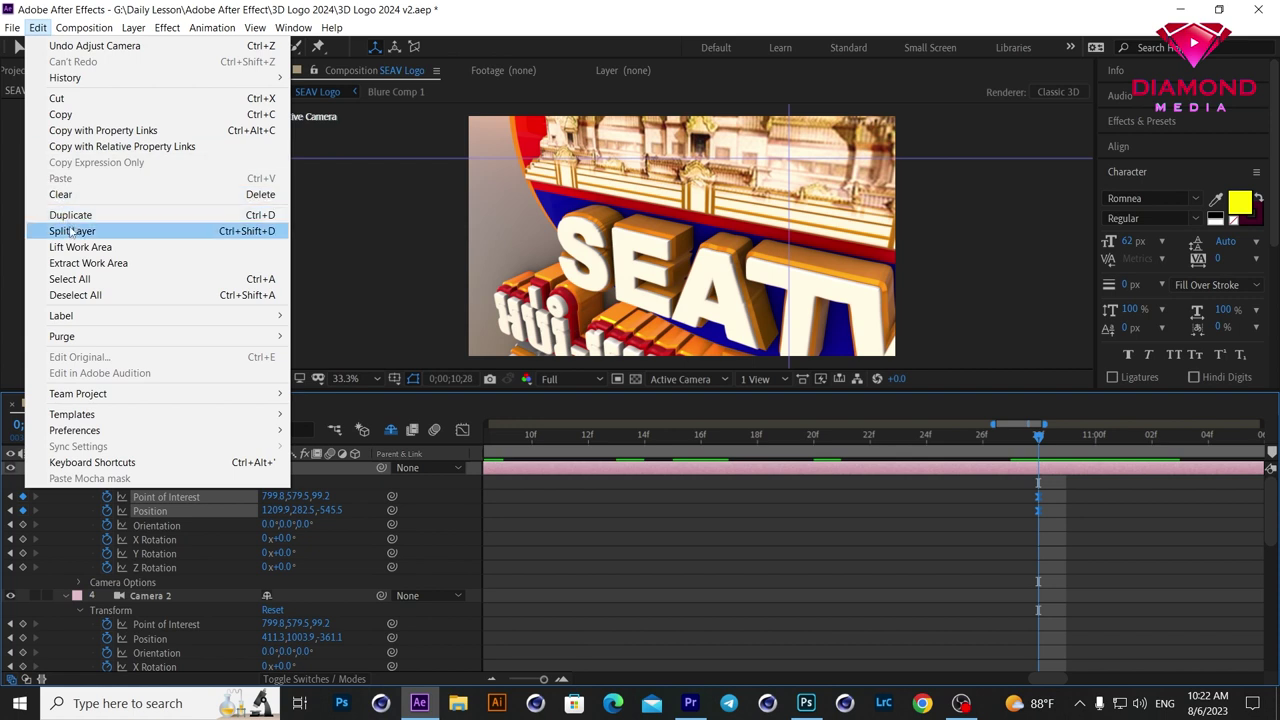
# Step: Split Camera 3 at 10;28 into Camera 4 and orbit it toward the SEATV logo
pyautogui.click(80, 229)
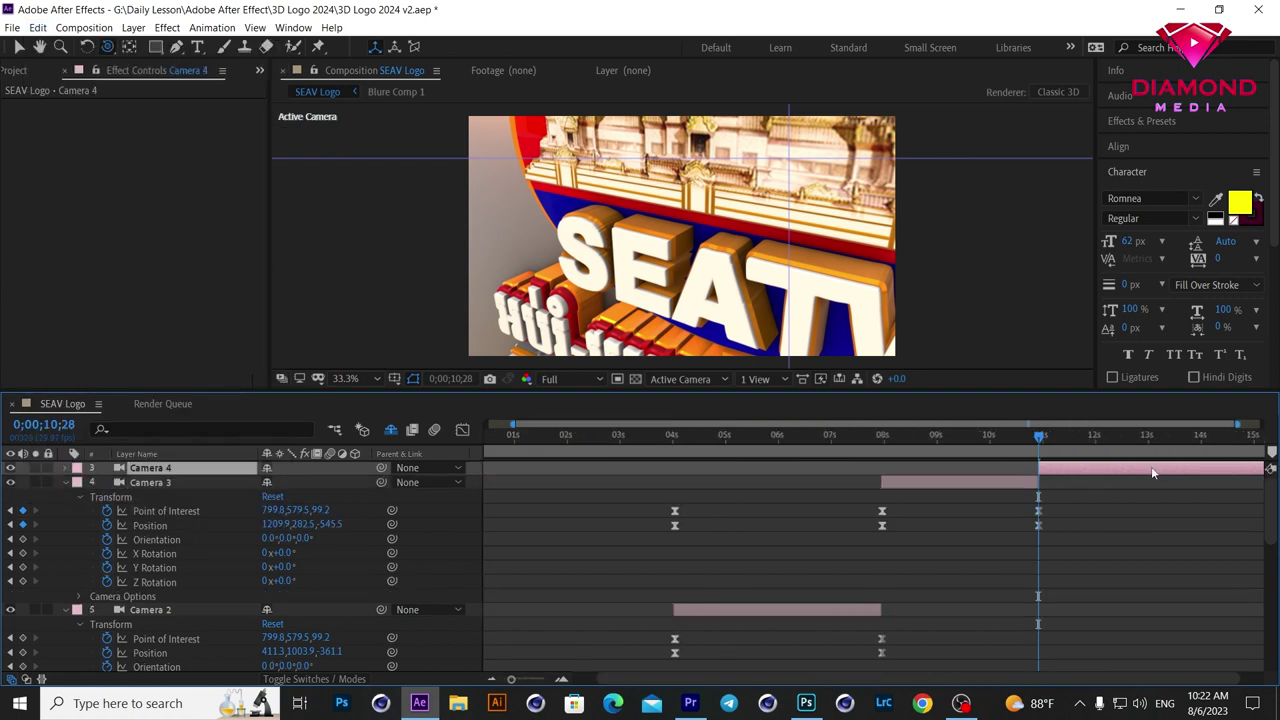
pyautogui.press('-')
pyautogui.press('-')
pyautogui.press('-')
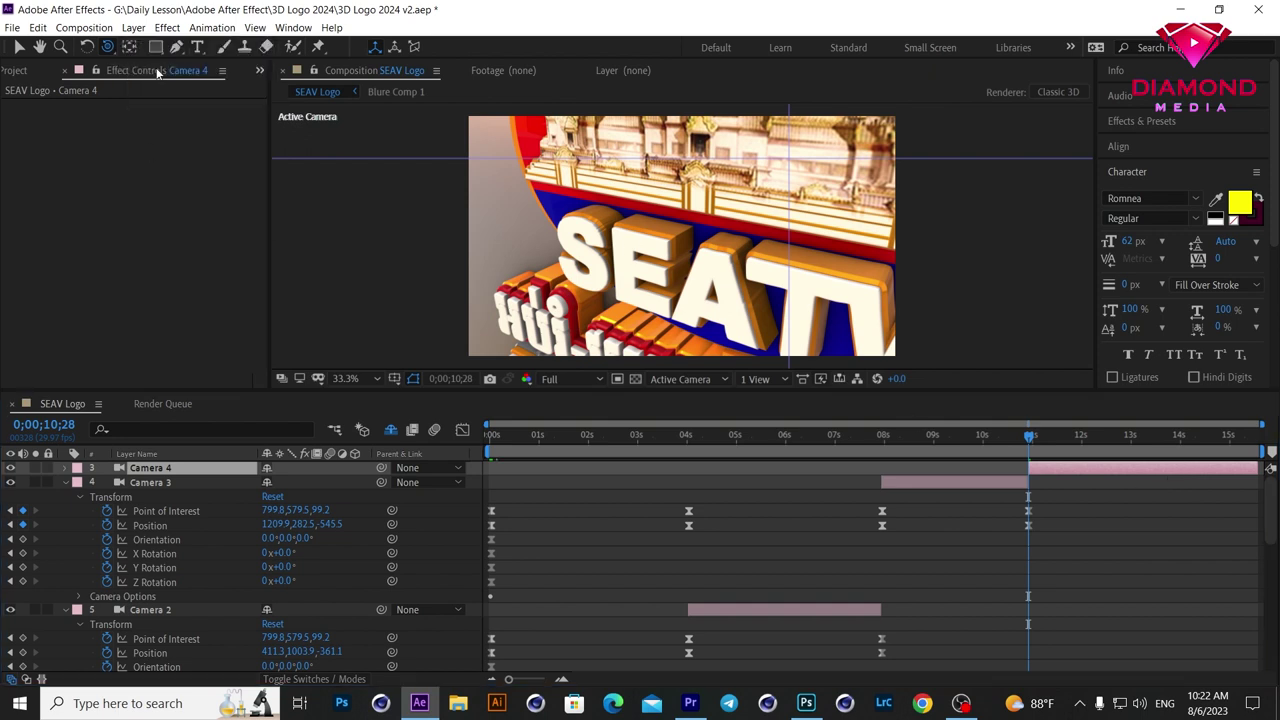
pyautogui.click(852, 275)
pyautogui.moveTo(858, 273)
pyautogui.mouseDown()
pyautogui.moveTo(847, 295)
pyautogui.moveTo(848, 263)
pyautogui.mouseUp()
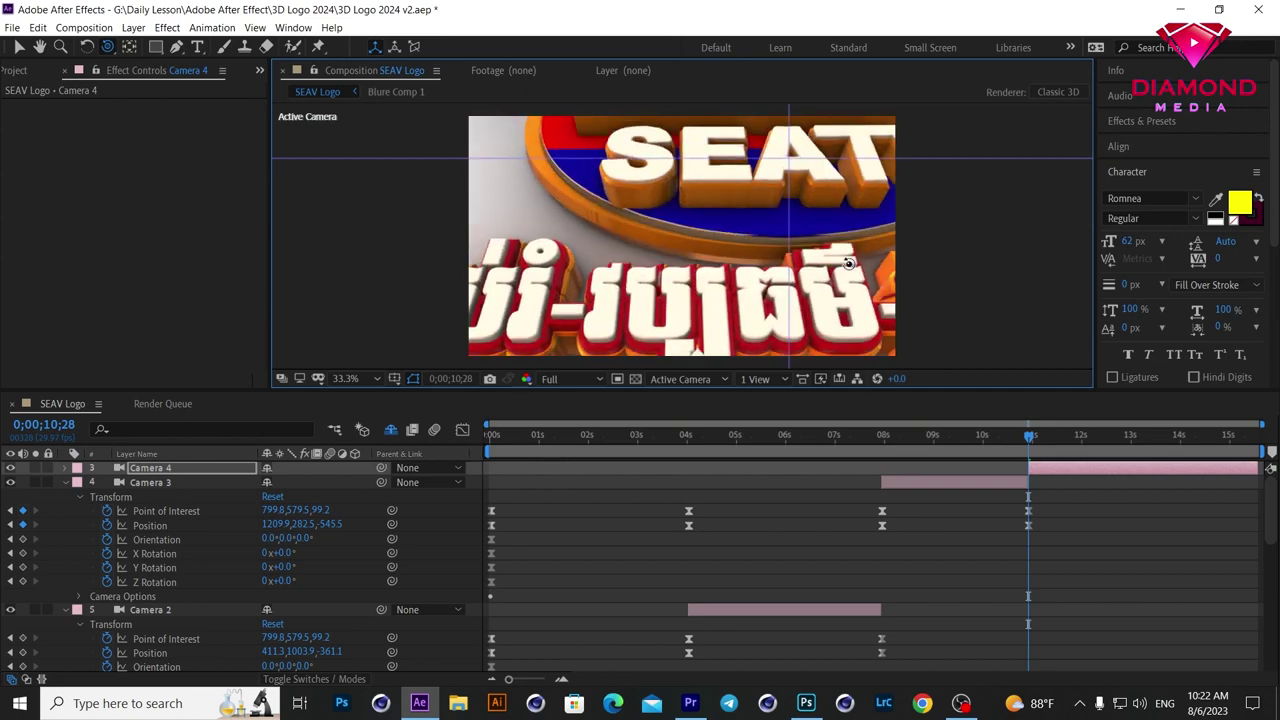
pyautogui.moveTo(107, 46); pyautogui.dragTo(150, 101)
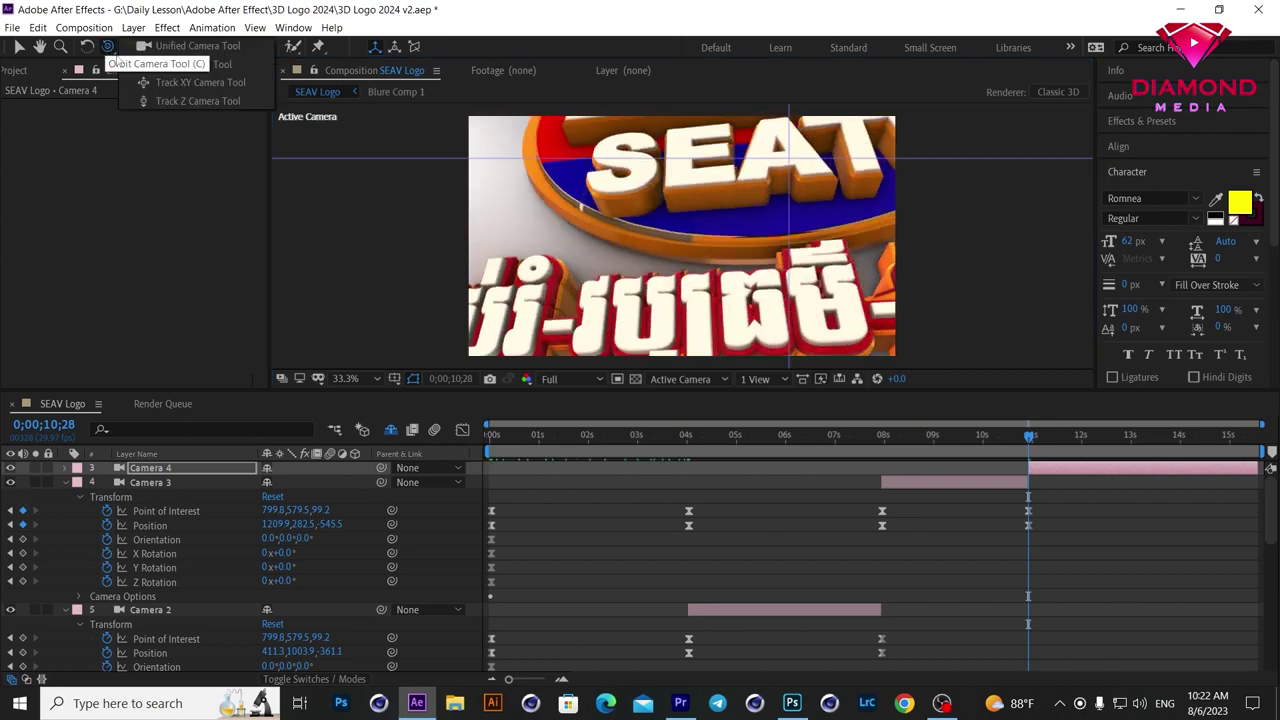
pyautogui.moveTo(660, 200); pyautogui.dragTo(575, 211)
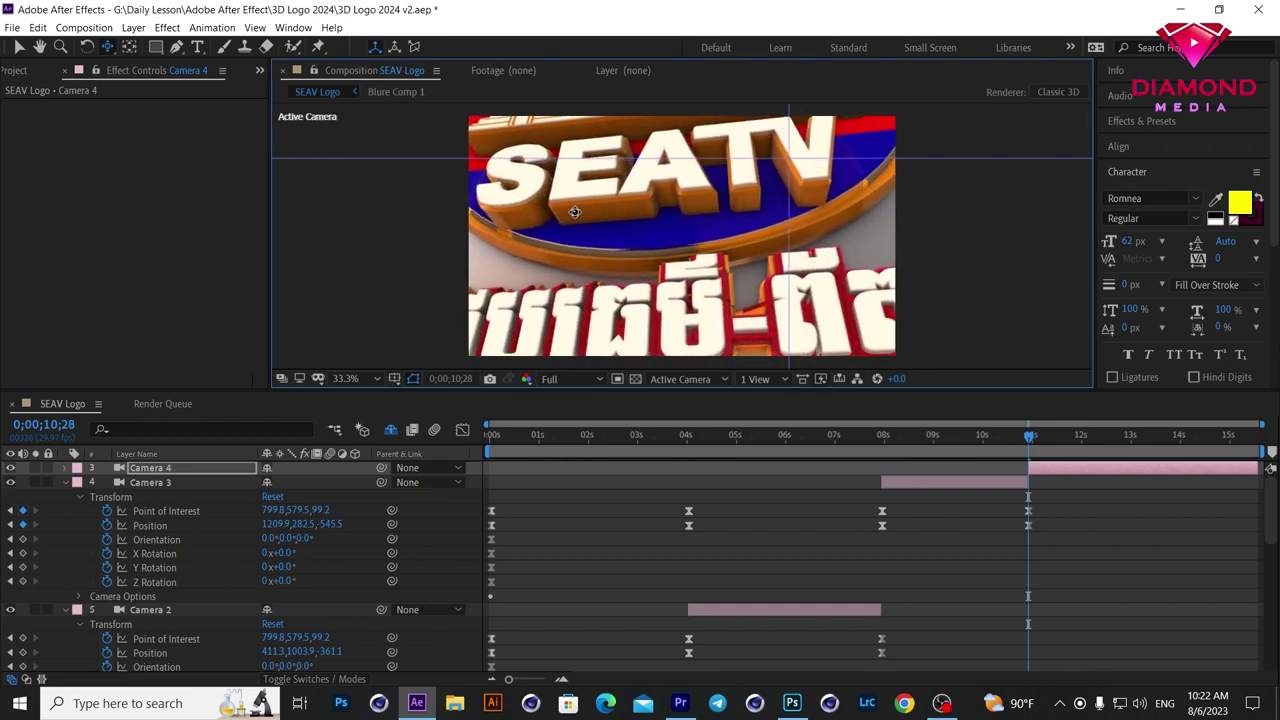
pyautogui.moveTo(619, 216); pyautogui.dragTo(600, 214)
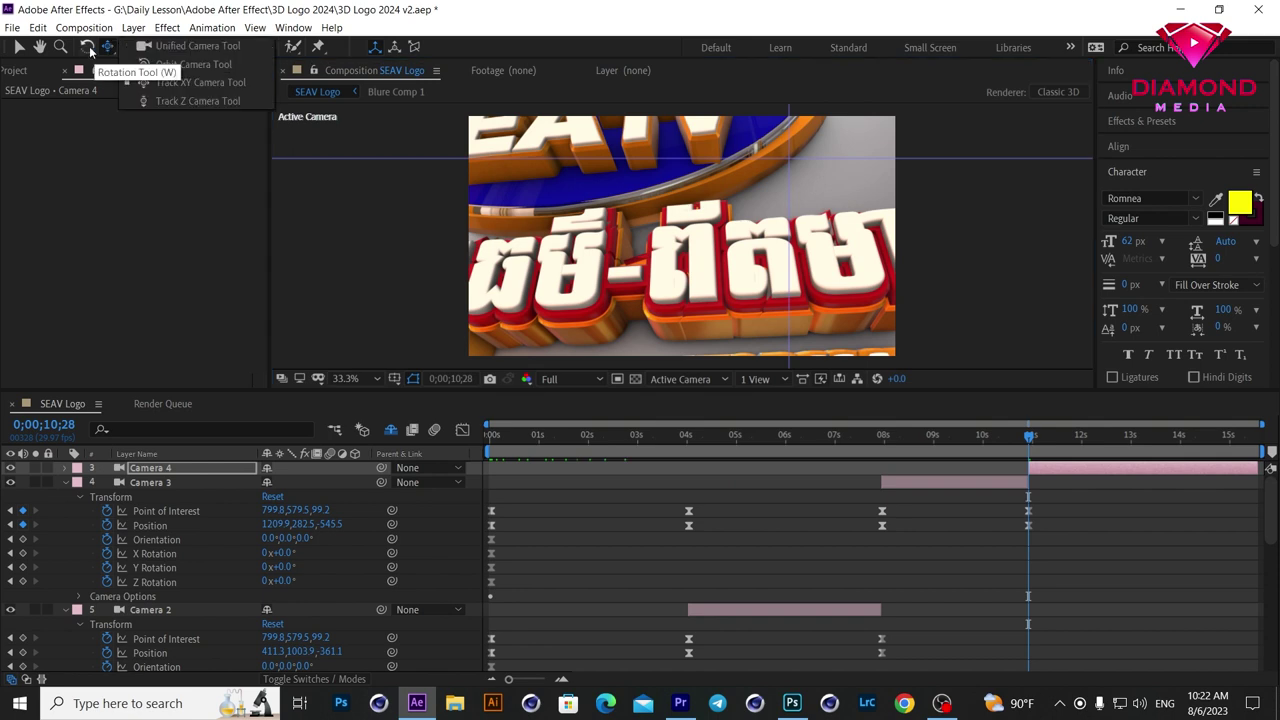
# Step: Select the 3D Logo layer with the Rotation tool, then reselect the Camera 4 layer
pyautogui.click(87, 47)
pyautogui.click(758, 237)
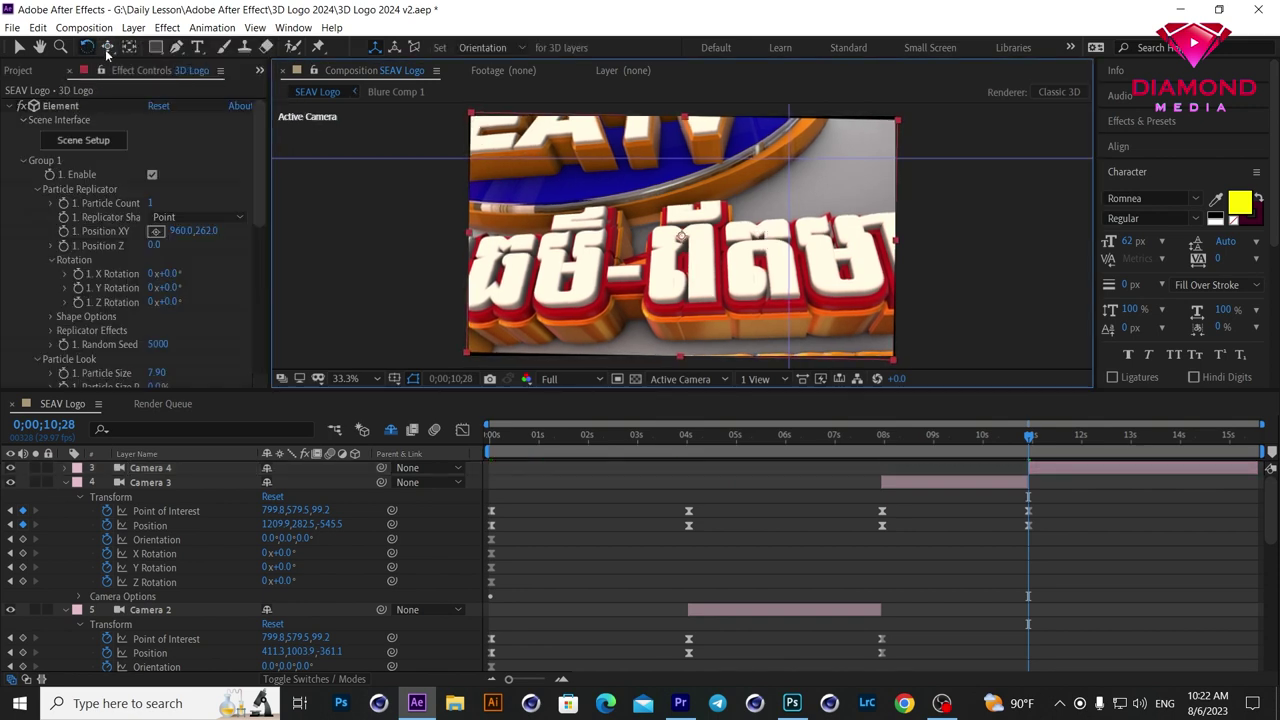
pyautogui.moveTo(107, 51); pyautogui.dragTo(137, 76)
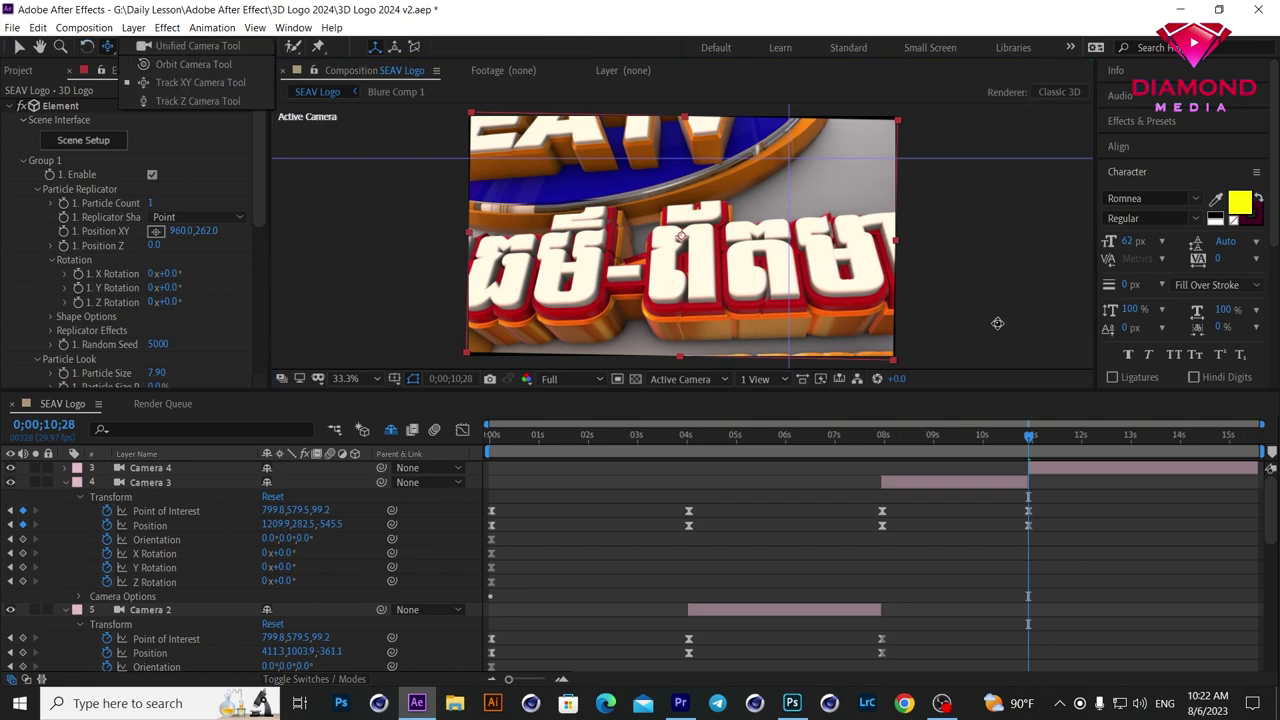
pyautogui.click(1005, 316)
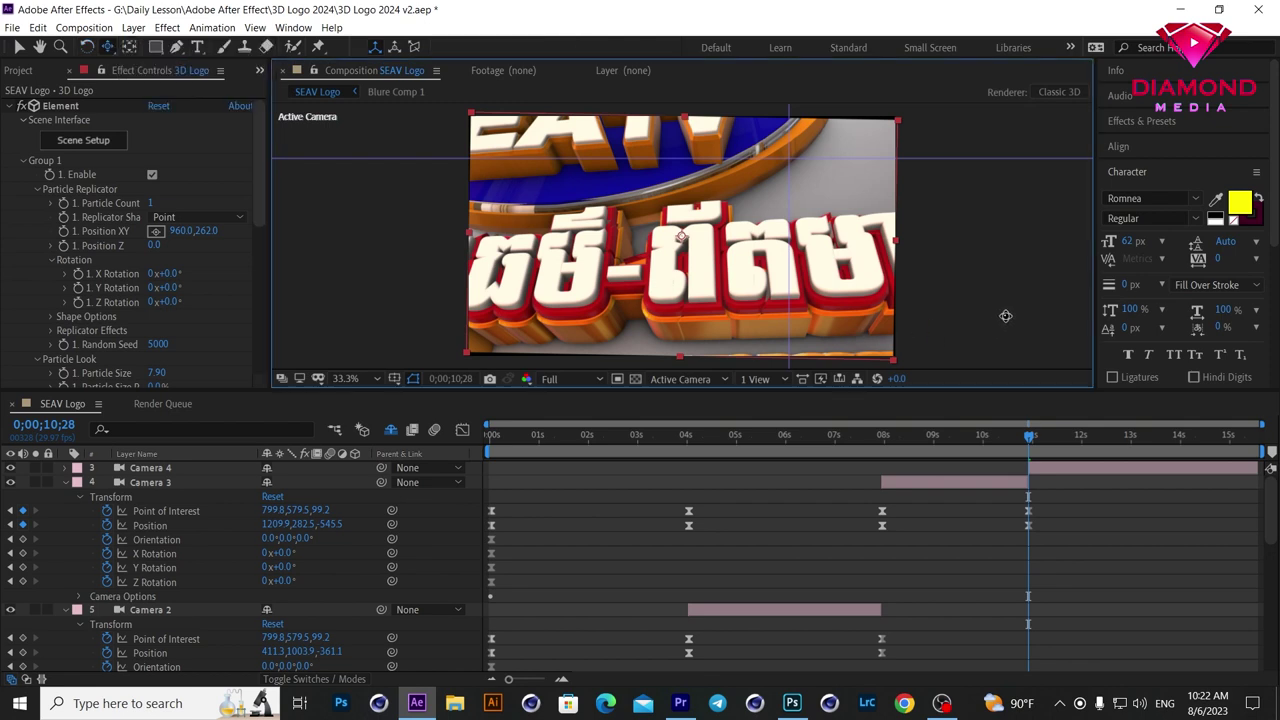
pyautogui.click(1052, 473)
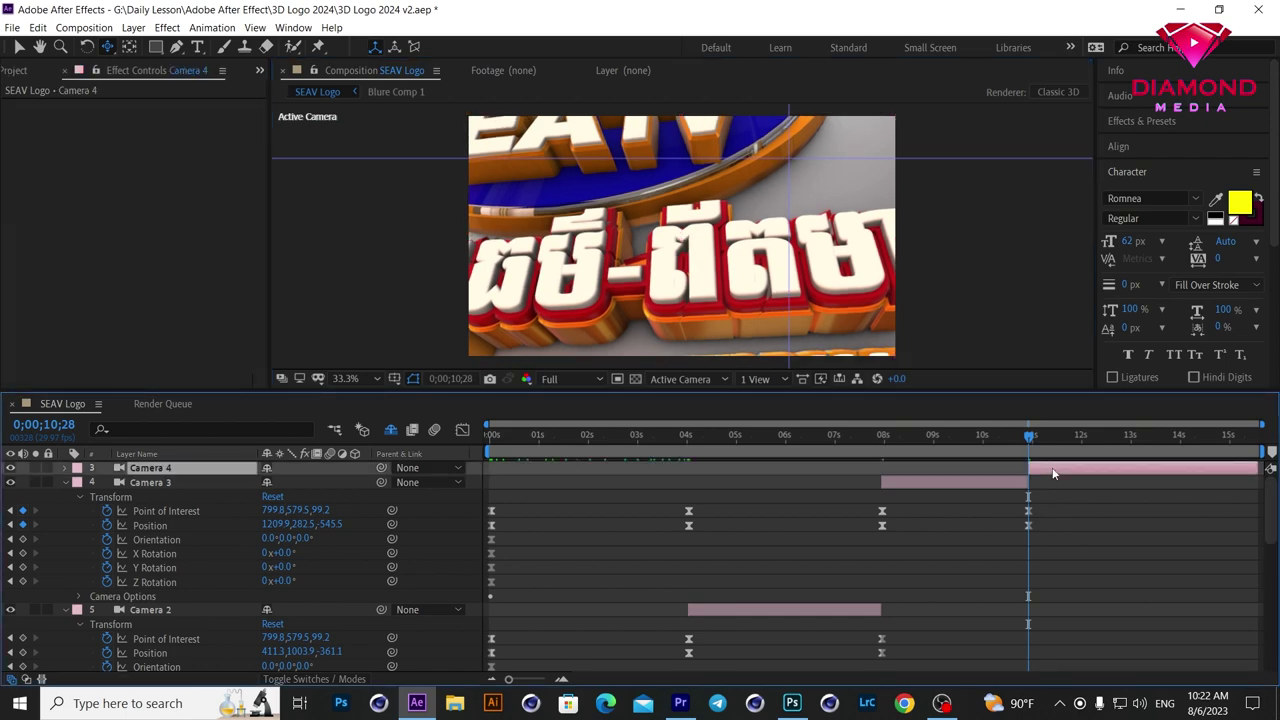
pyautogui.click(739, 268)
# Step: Pan Camera 4 sideways to recentre the SEATV text above the Khmer lettering
pyautogui.moveTo(108, 47); pyautogui.dragTo(165, 64)
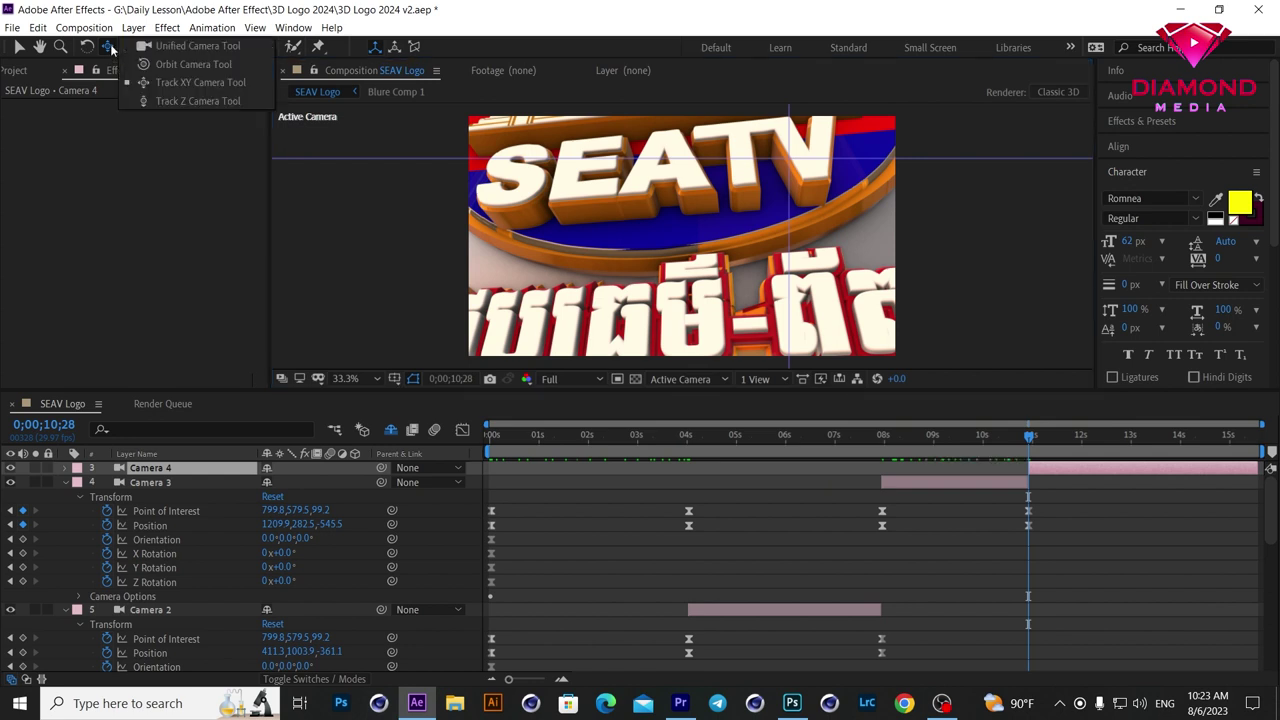
pyautogui.scroll(2, 768, 239)
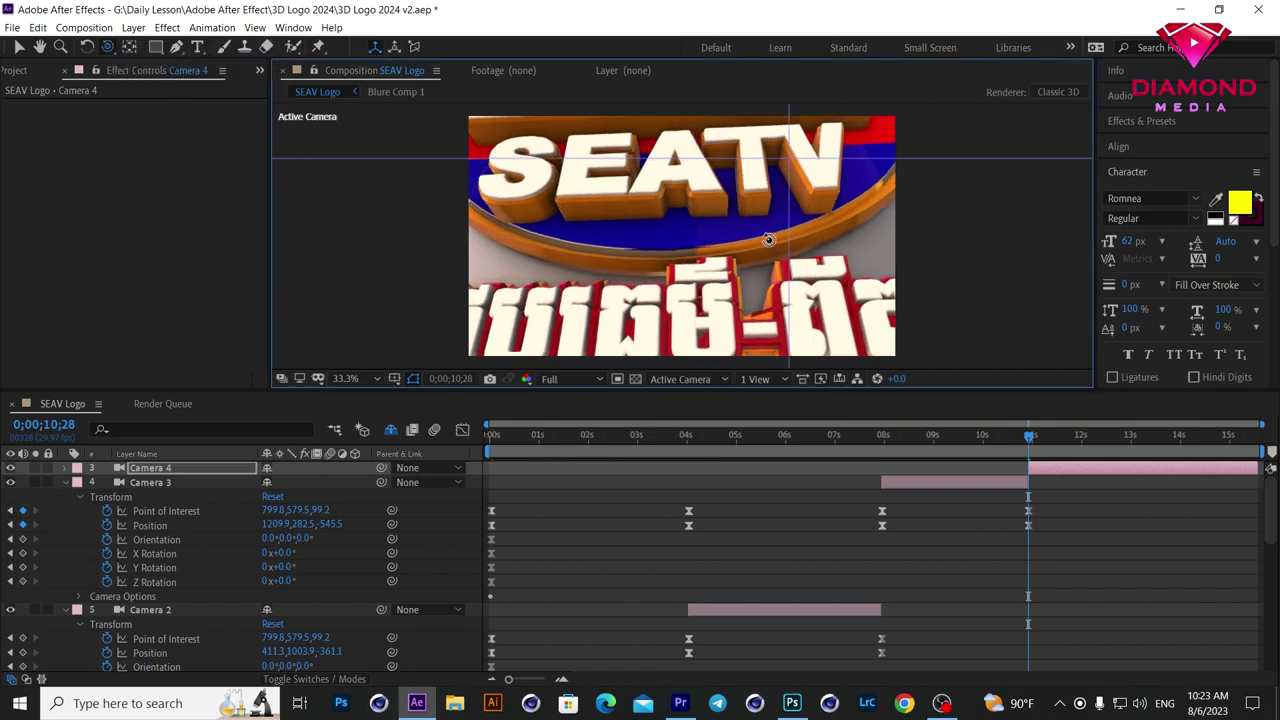
pyautogui.scroll(2, 769, 240)
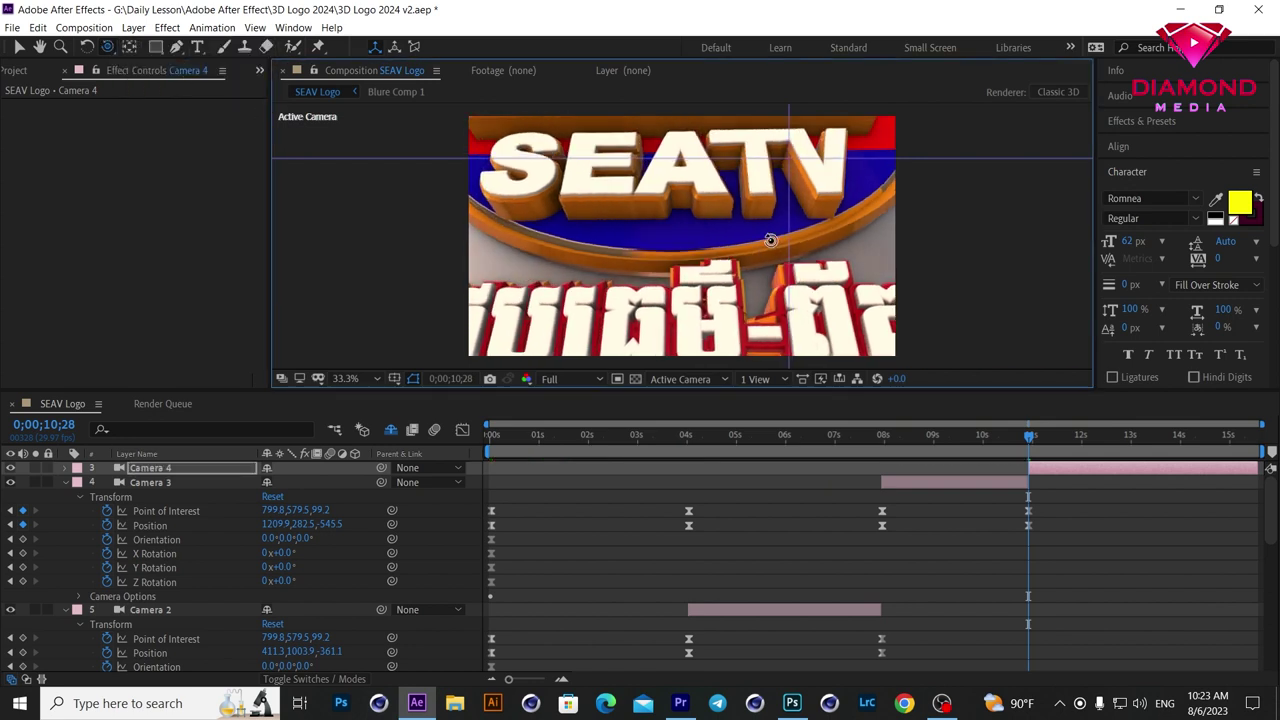
pyautogui.moveTo(108, 47); pyautogui.dragTo(151, 101)
pyautogui.click(159, 86)
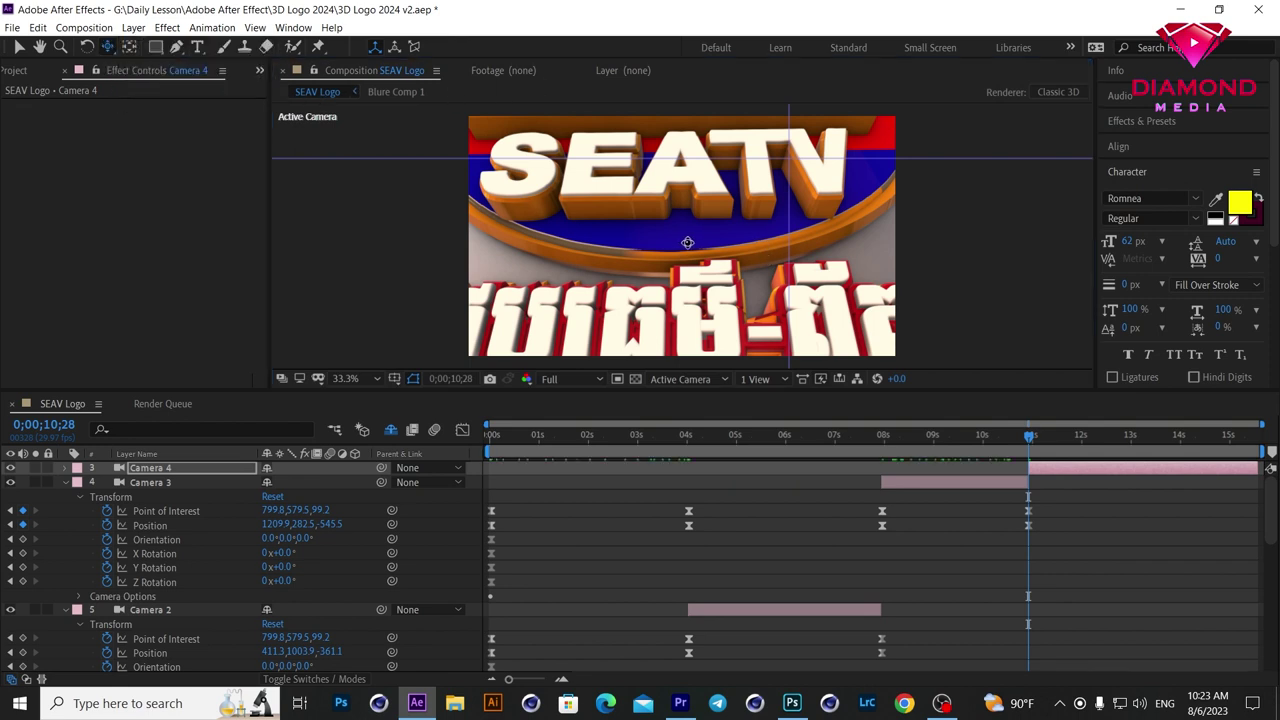
pyautogui.moveTo(680, 247); pyautogui.dragTo(692, 247)
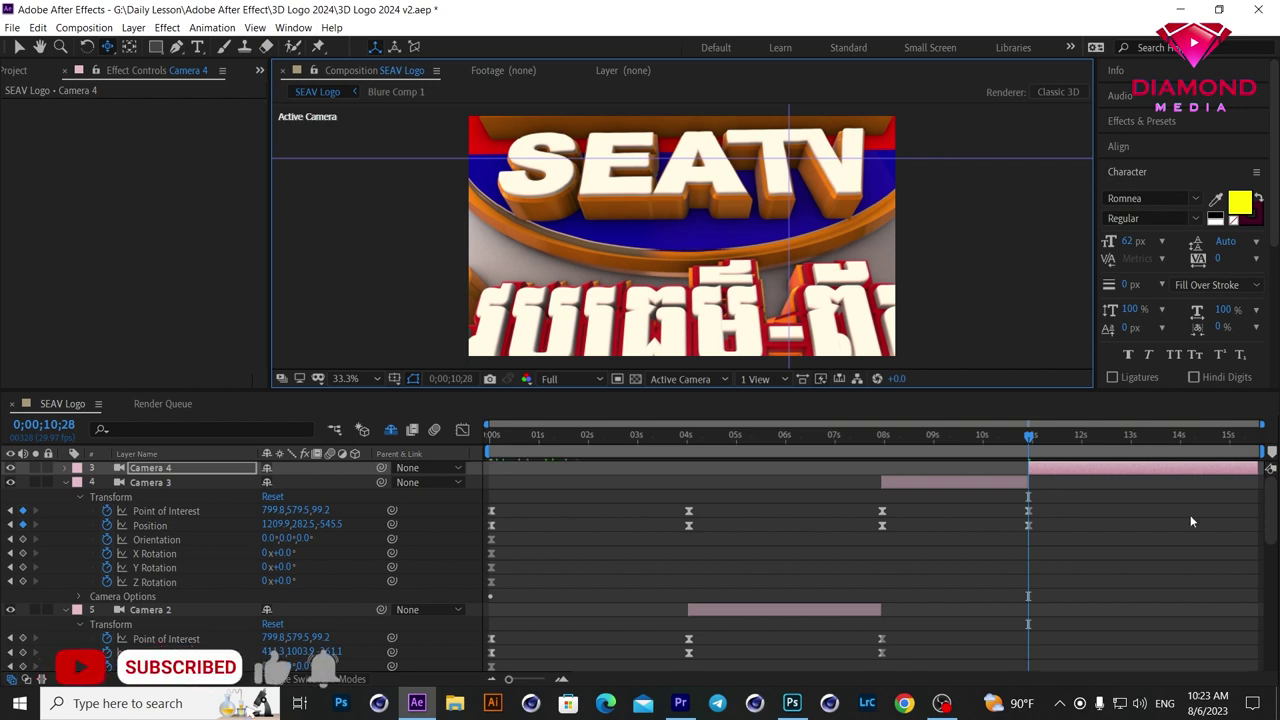
pyautogui.click(1178, 440)
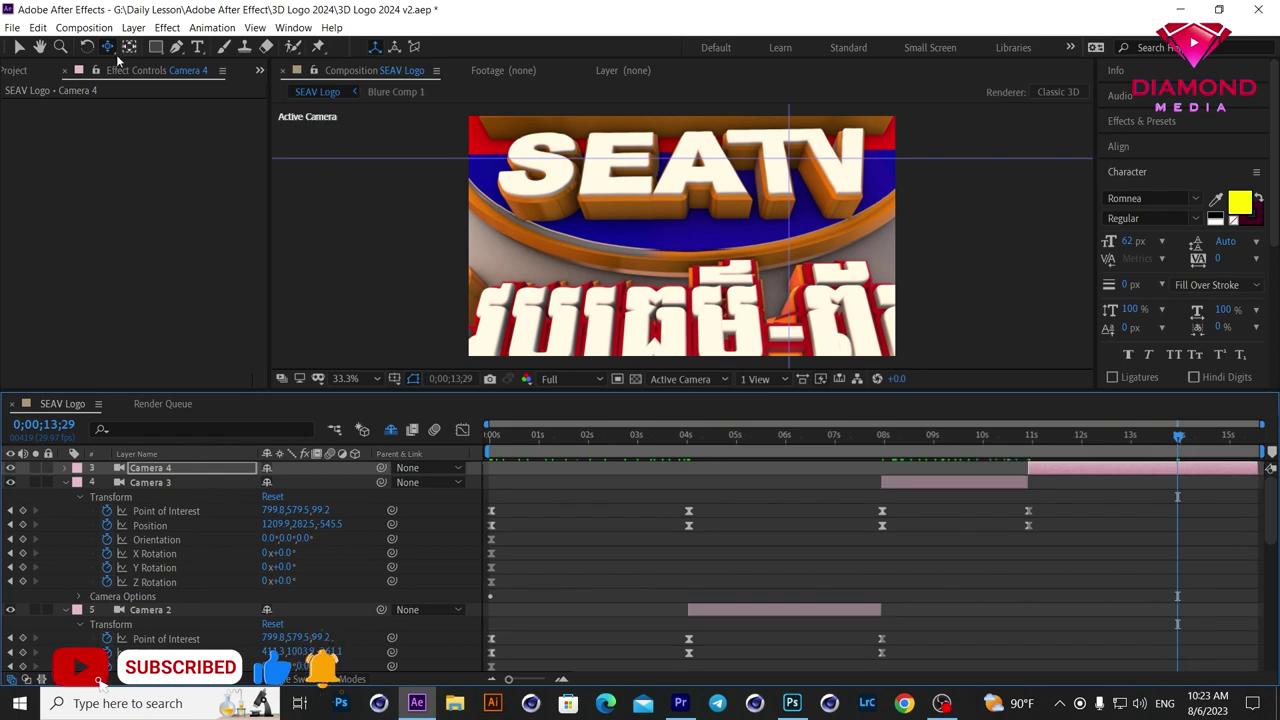
# Step: Pull Camera 4 back at 13;29 to reveal the full SEATV logo and tagline, then preview
pyautogui.click(110, 50)
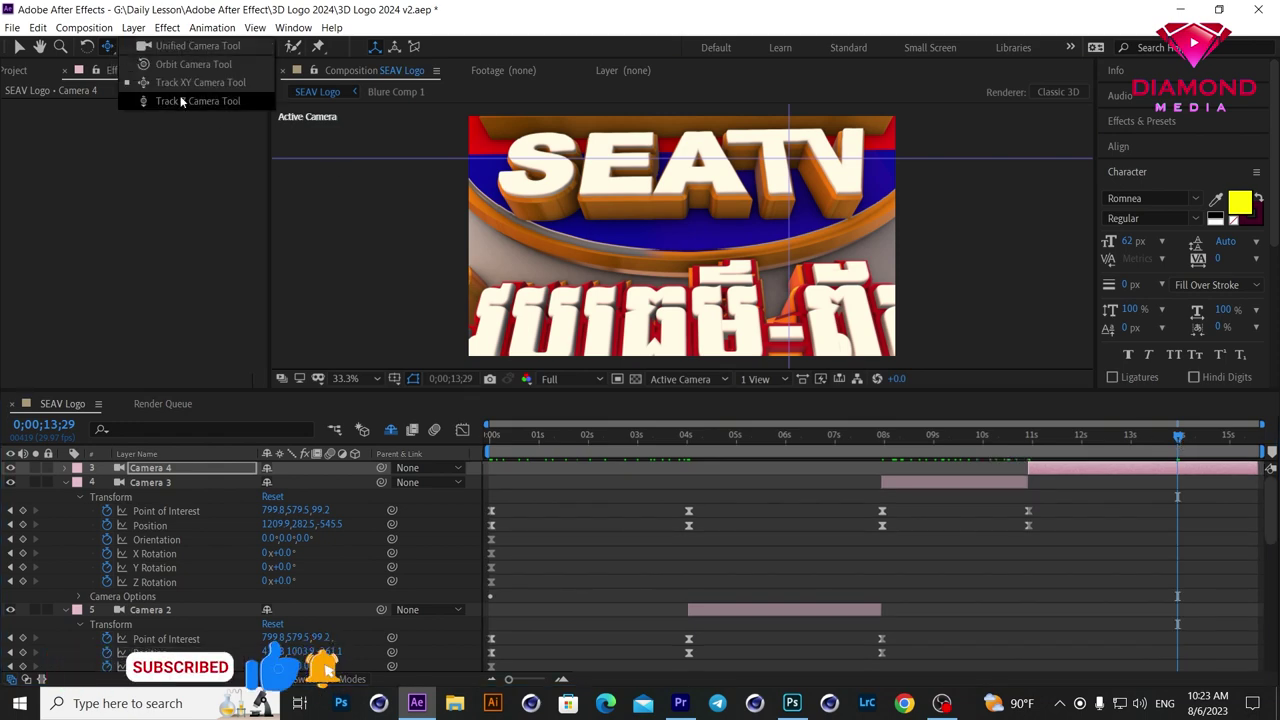
pyautogui.click(178, 101)
pyautogui.moveTo(709, 209); pyautogui.dragTo(682, 492)
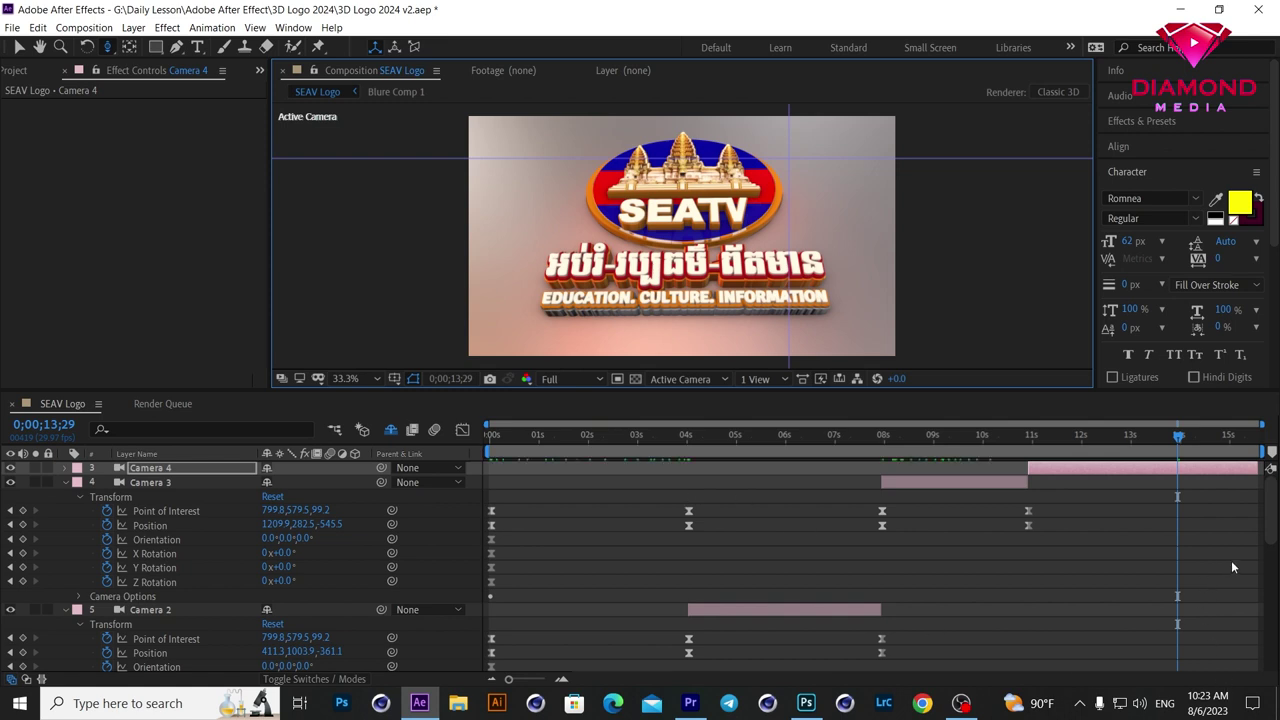
pyautogui.click(1257, 436)
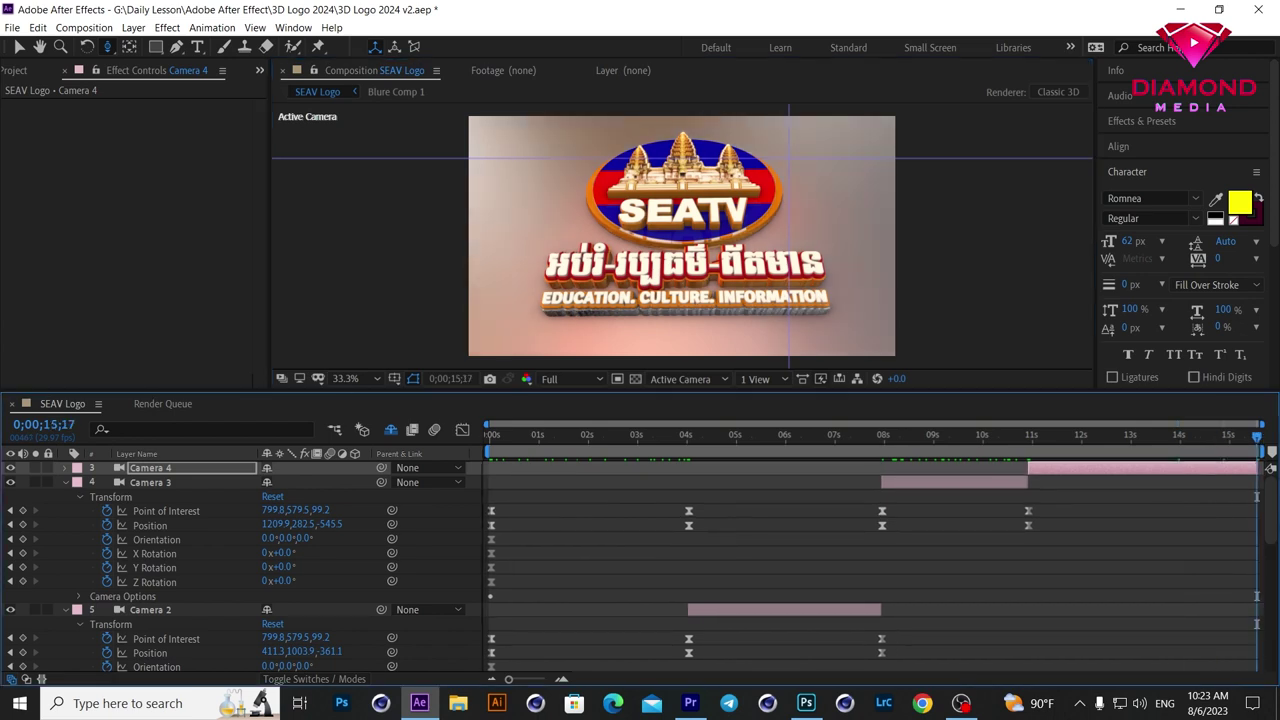
pyautogui.press('space')
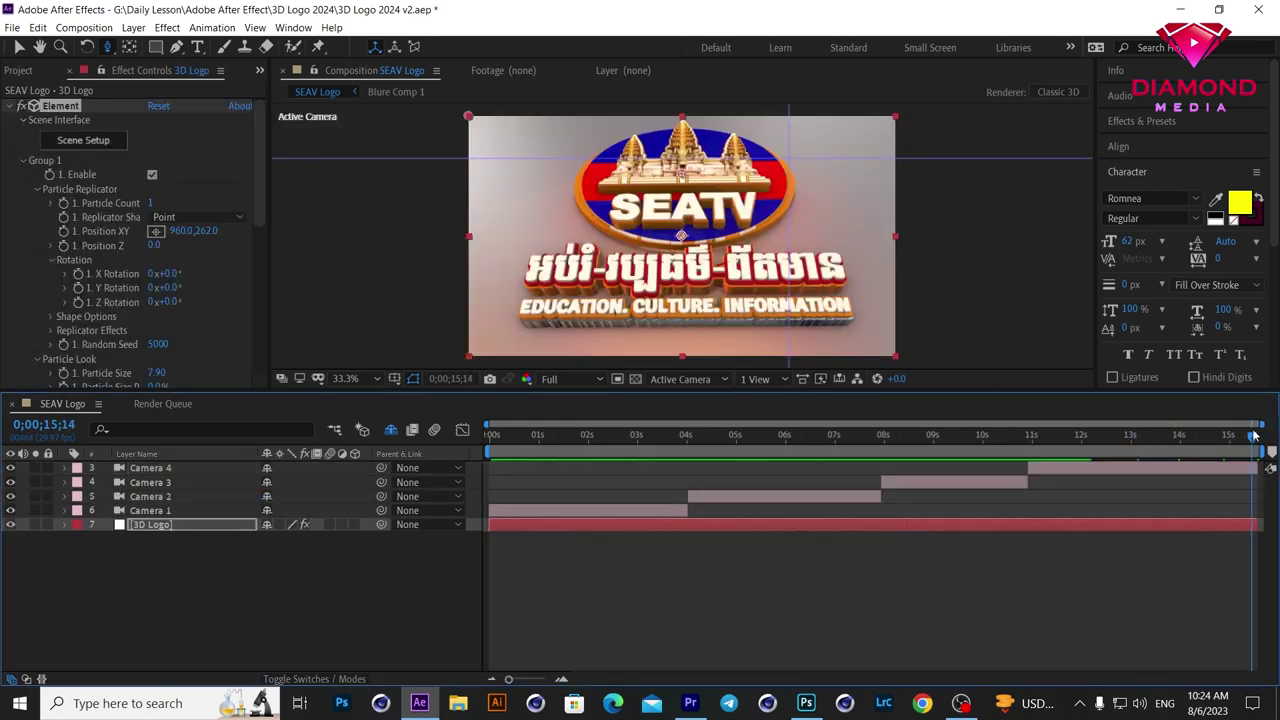
# Step: Go to the final frame at 15;17 and add the SEAV Logo comp to the Render Queue
pyautogui.click(1254, 435)
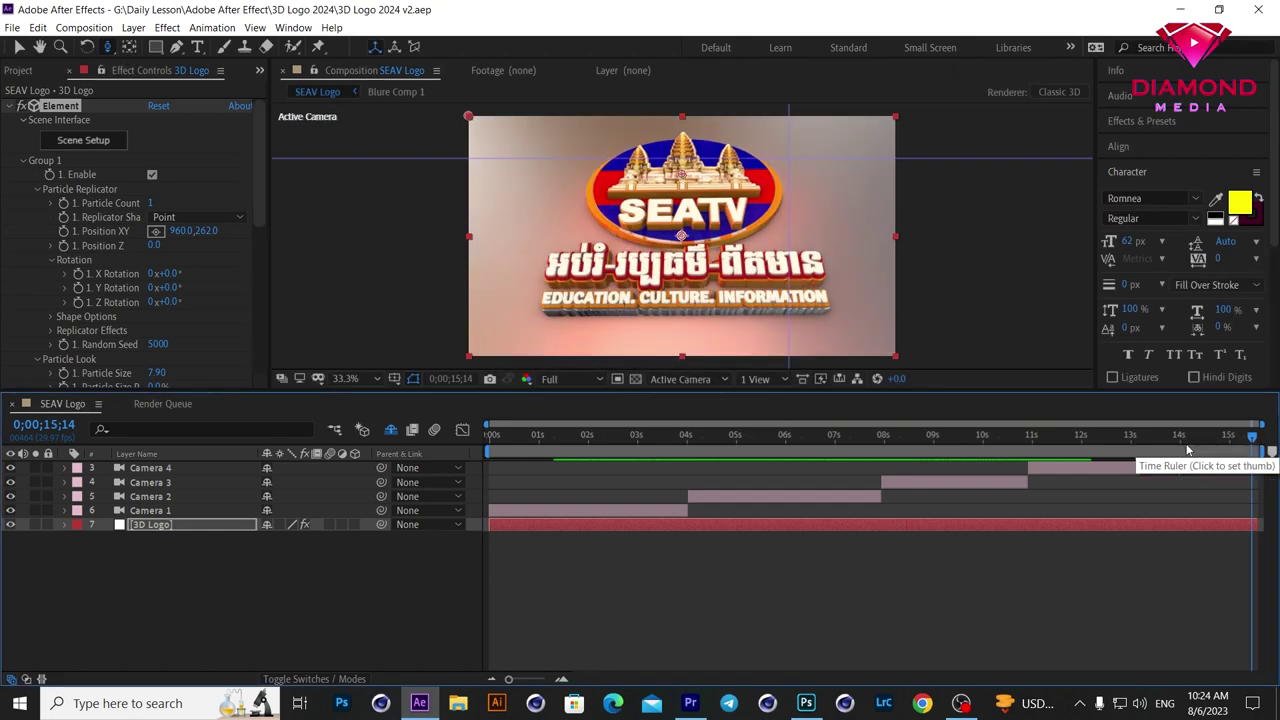
pyautogui.click(1257, 435)
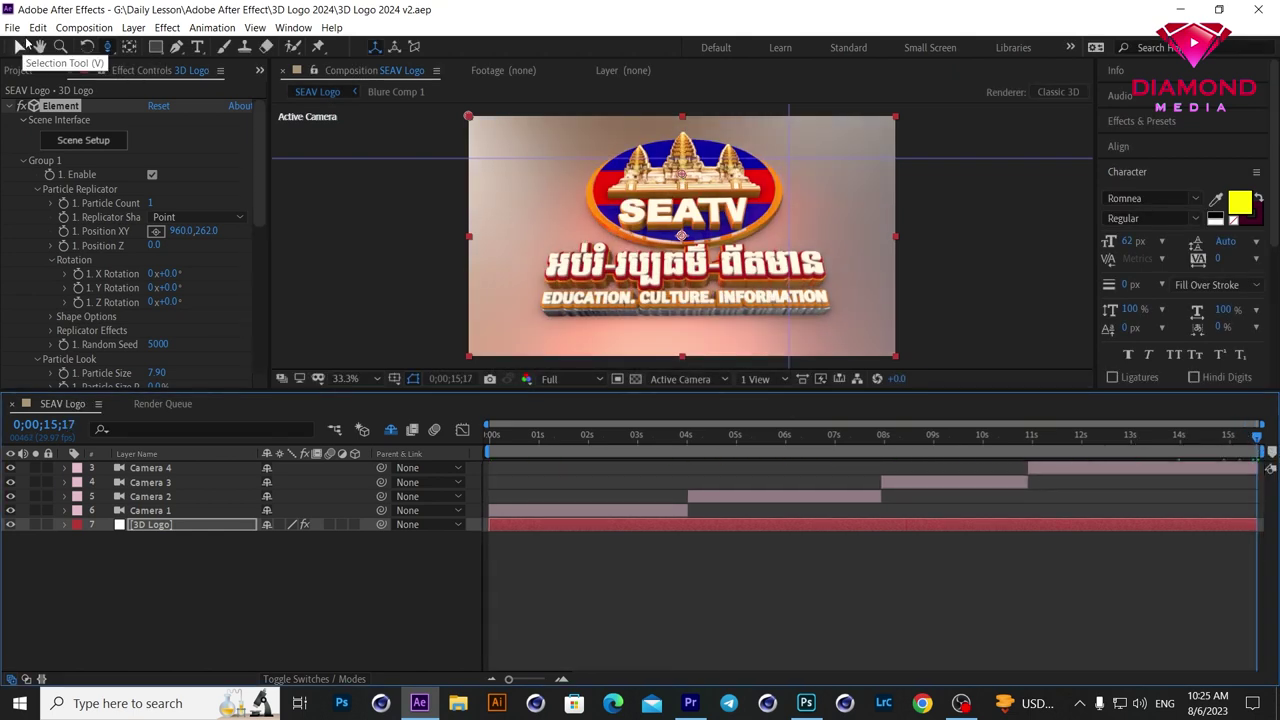
pyautogui.click(76, 29)
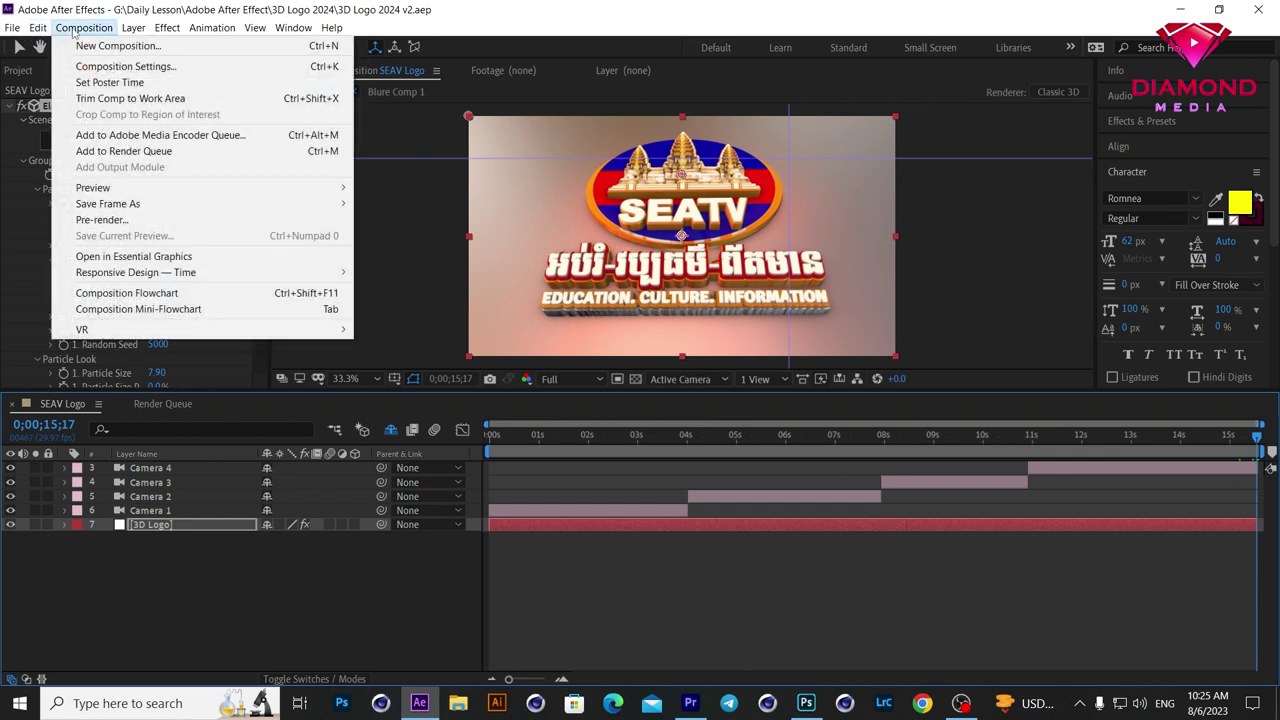
pyautogui.click(113, 152)
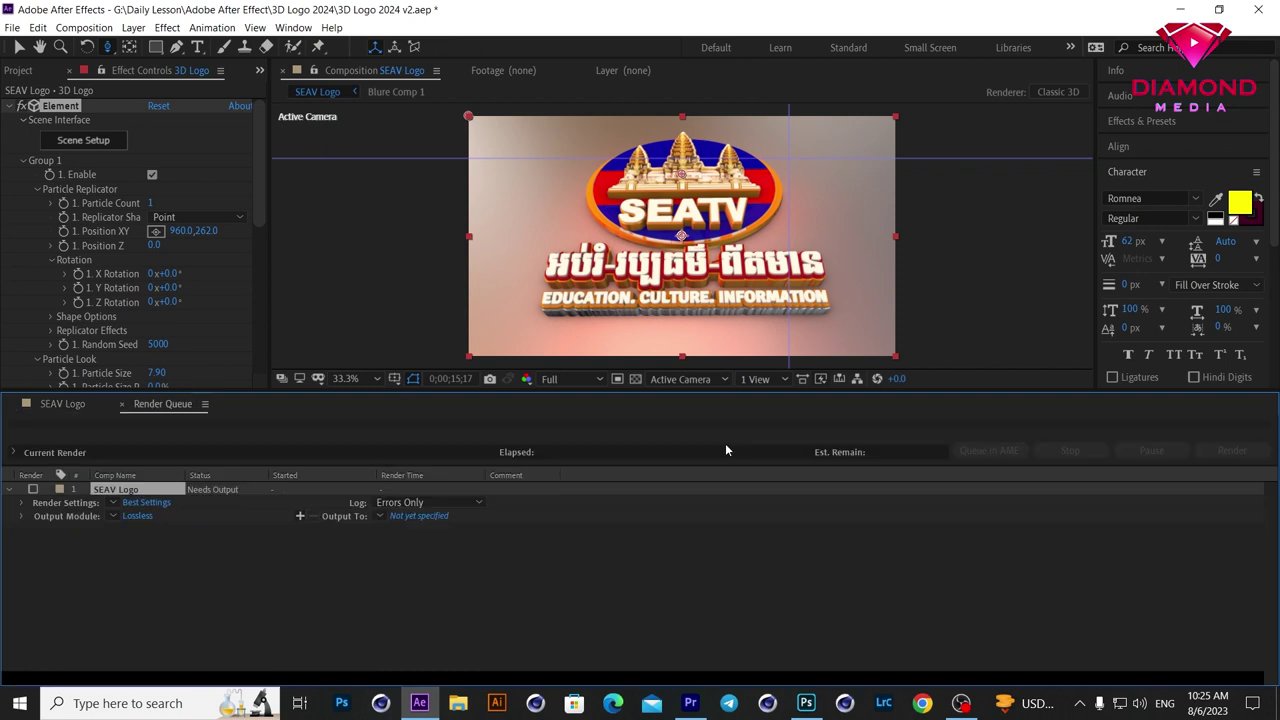
# Step: Render the comp as a QuickTime movie named SEAV Logo.mov
pyautogui.click(136, 515)
pyautogui.click(148, 94)
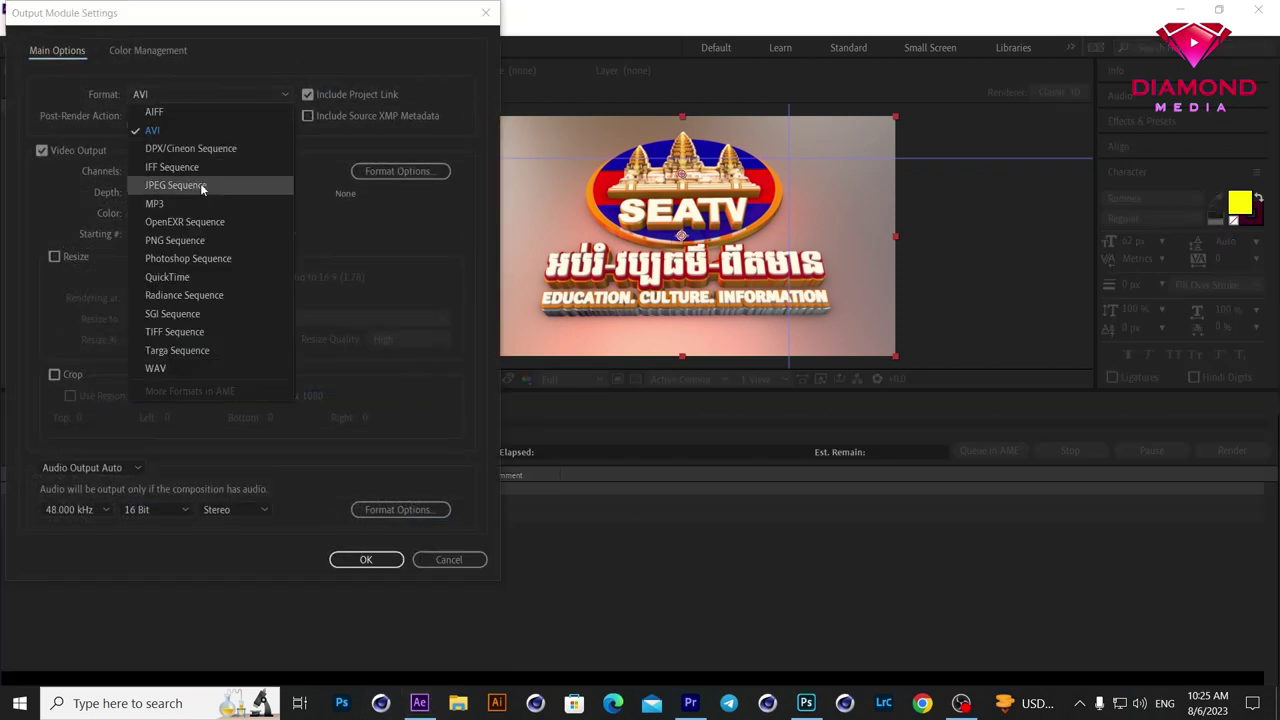
pyautogui.click(168, 275)
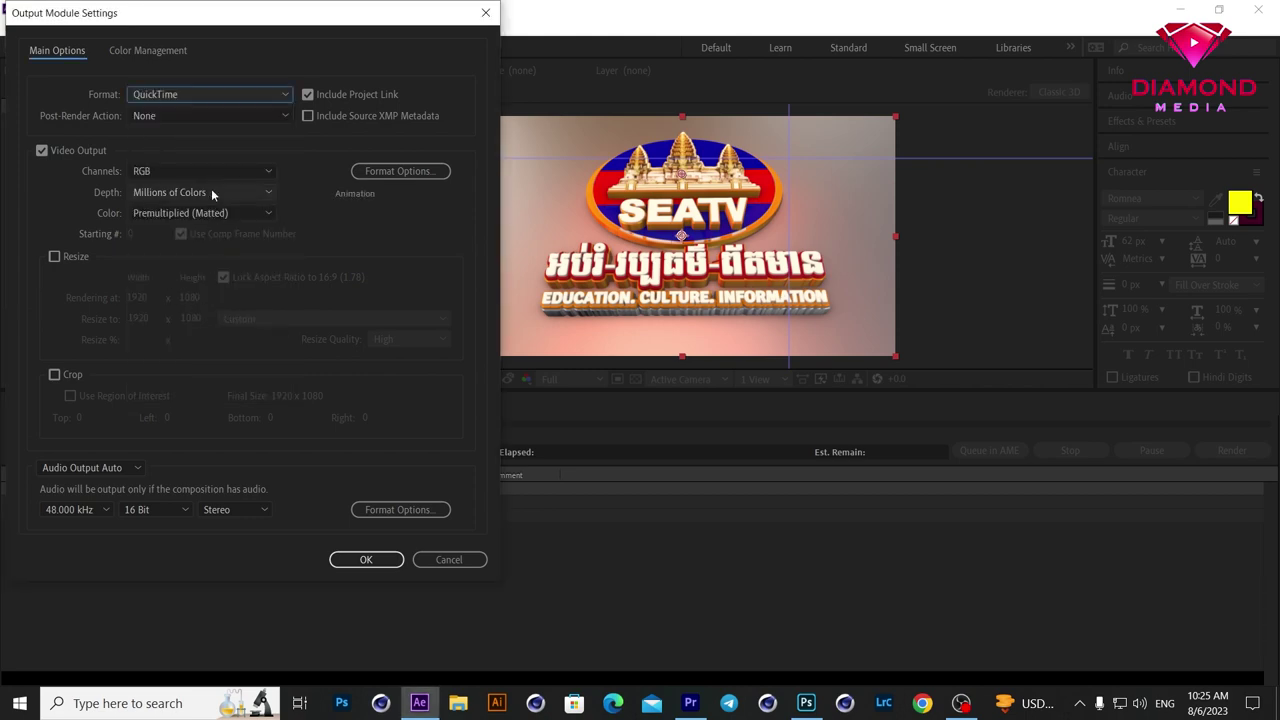
pyautogui.click(370, 560)
pyautogui.click(406, 517)
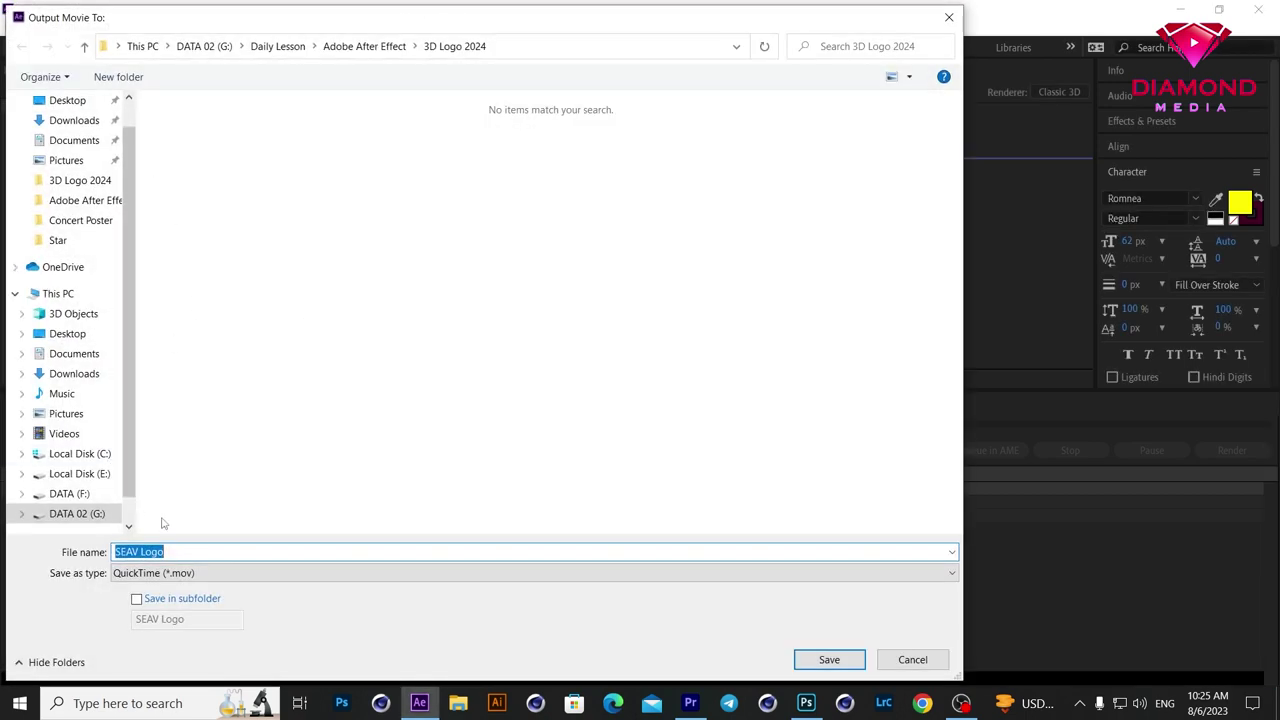
pyautogui.click(855, 660)
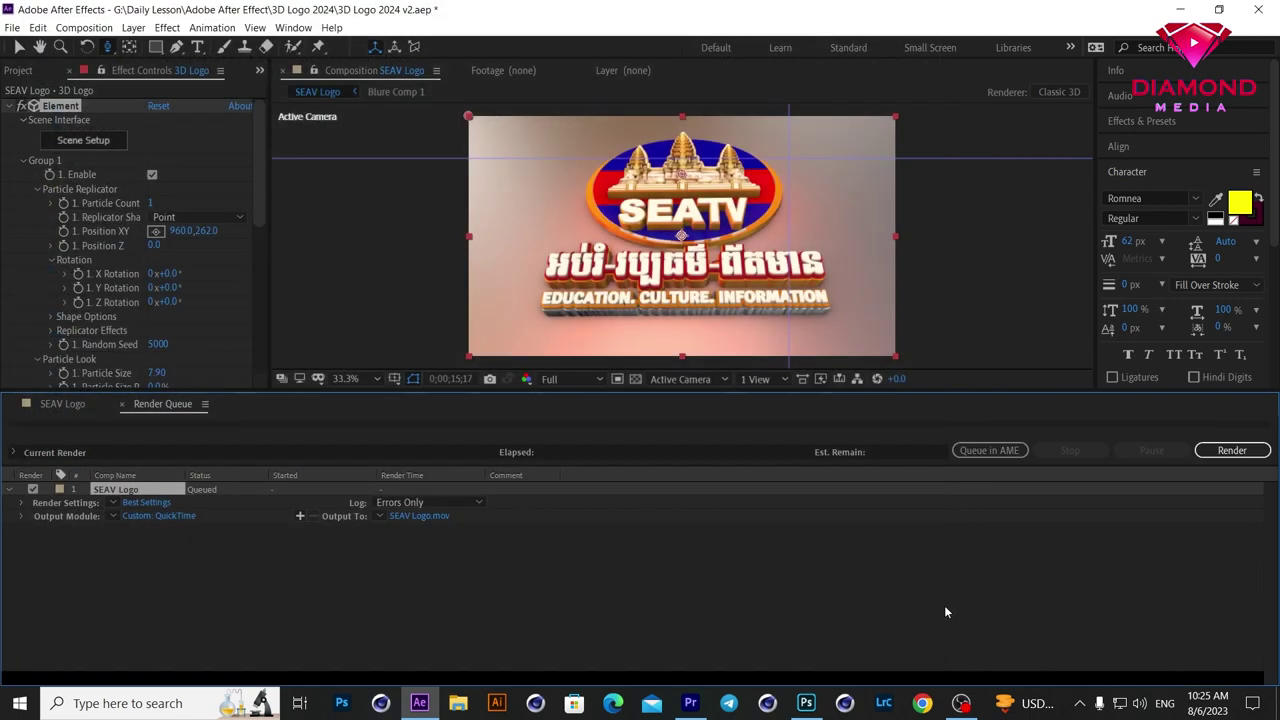
pyautogui.click(1230, 451)
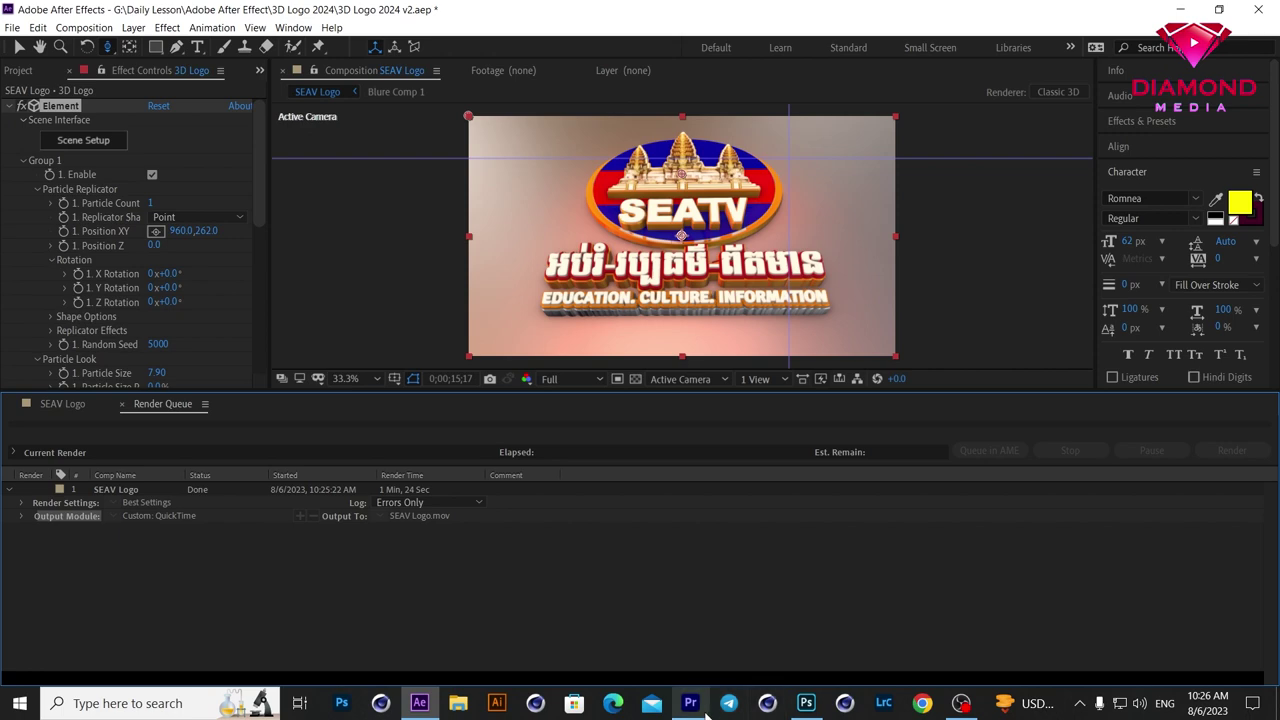
# Step: Switch to Premiere Pro's Song project and enlarge its timeline panel
pyautogui.click(62, 404)
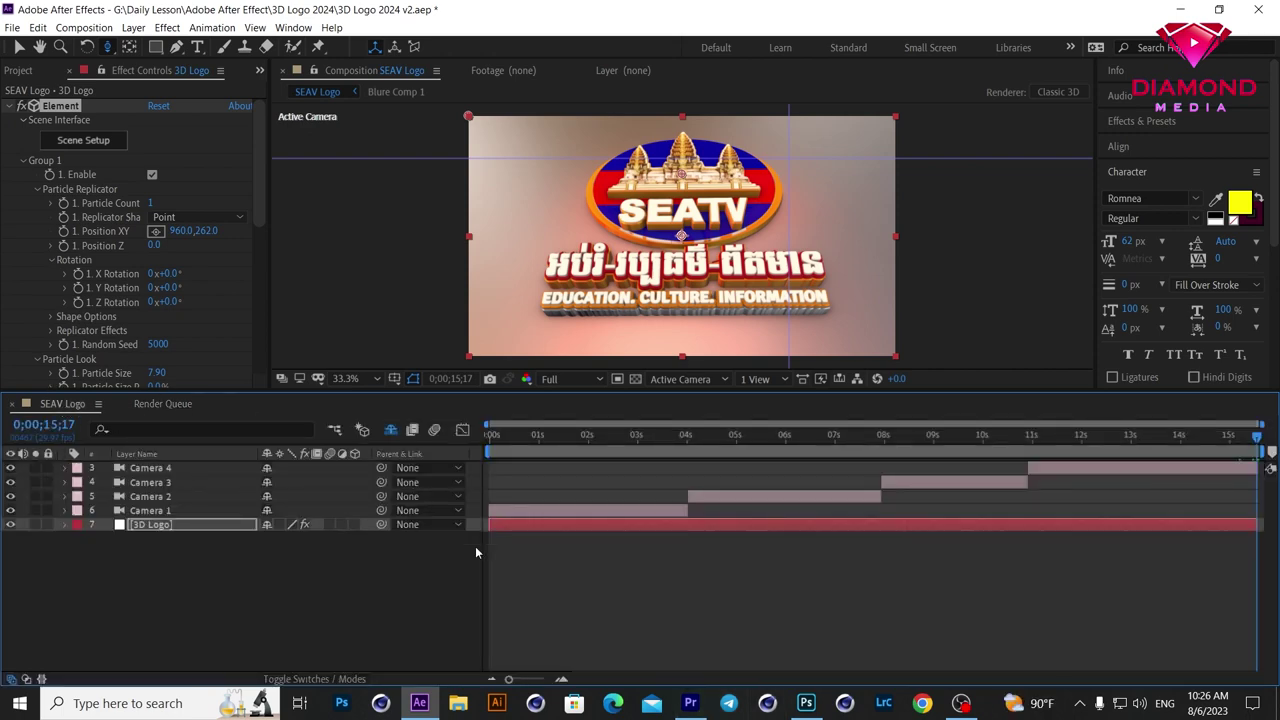
pyautogui.click(690, 703)
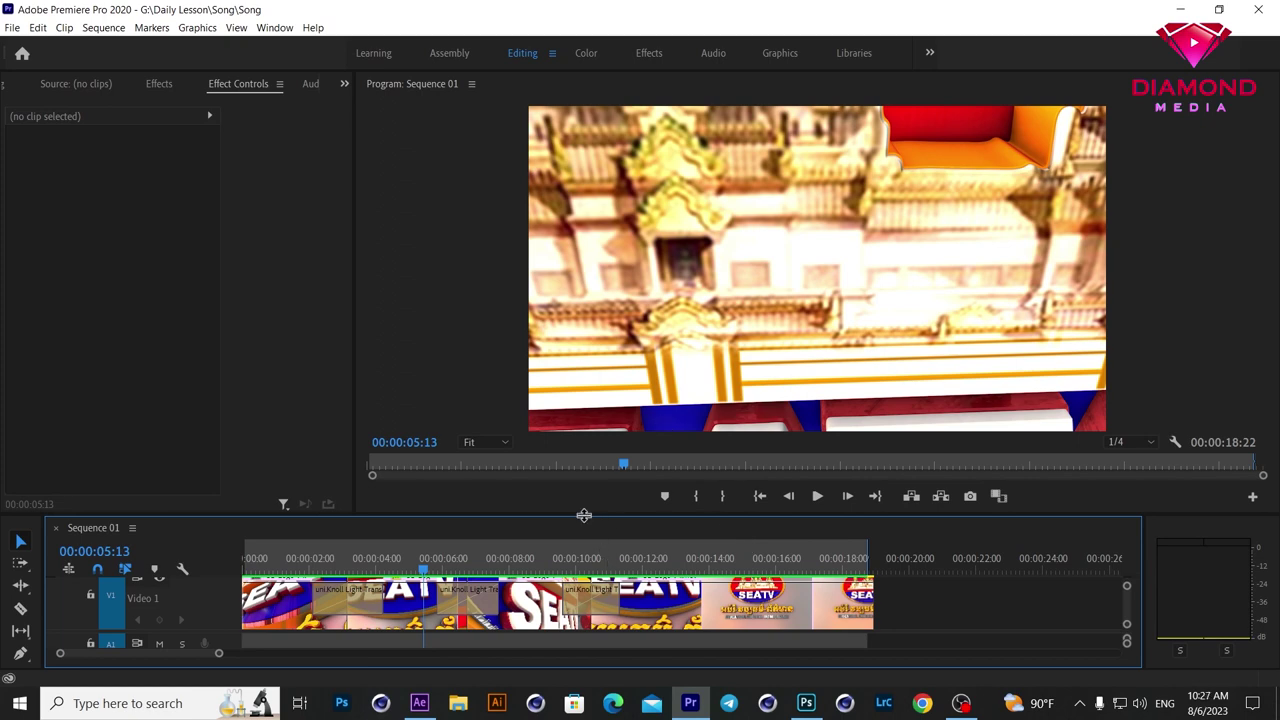
pyautogui.moveTo(588, 516); pyautogui.dragTo(575, 419)
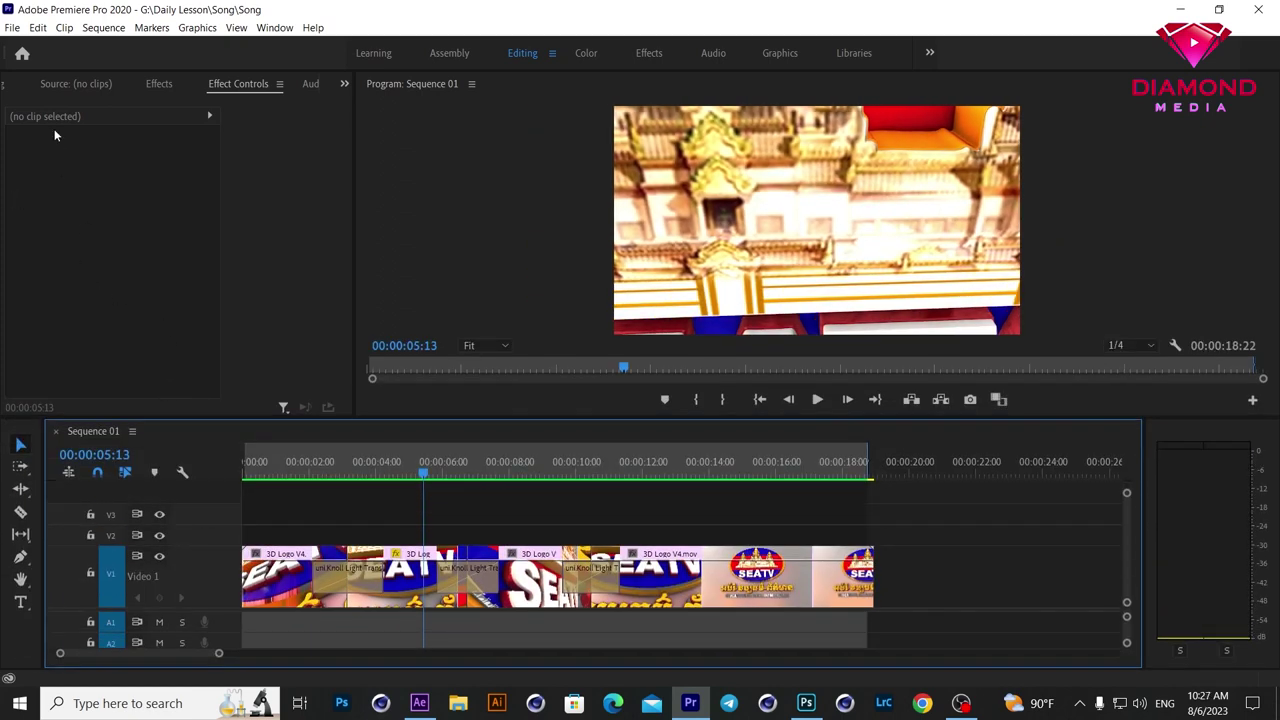
# Step: Create a new empty Sequence 02 with the RED R3D 1080p 29.97 preset
pyautogui.click(12, 27)
pyautogui.moveTo(30, 46)
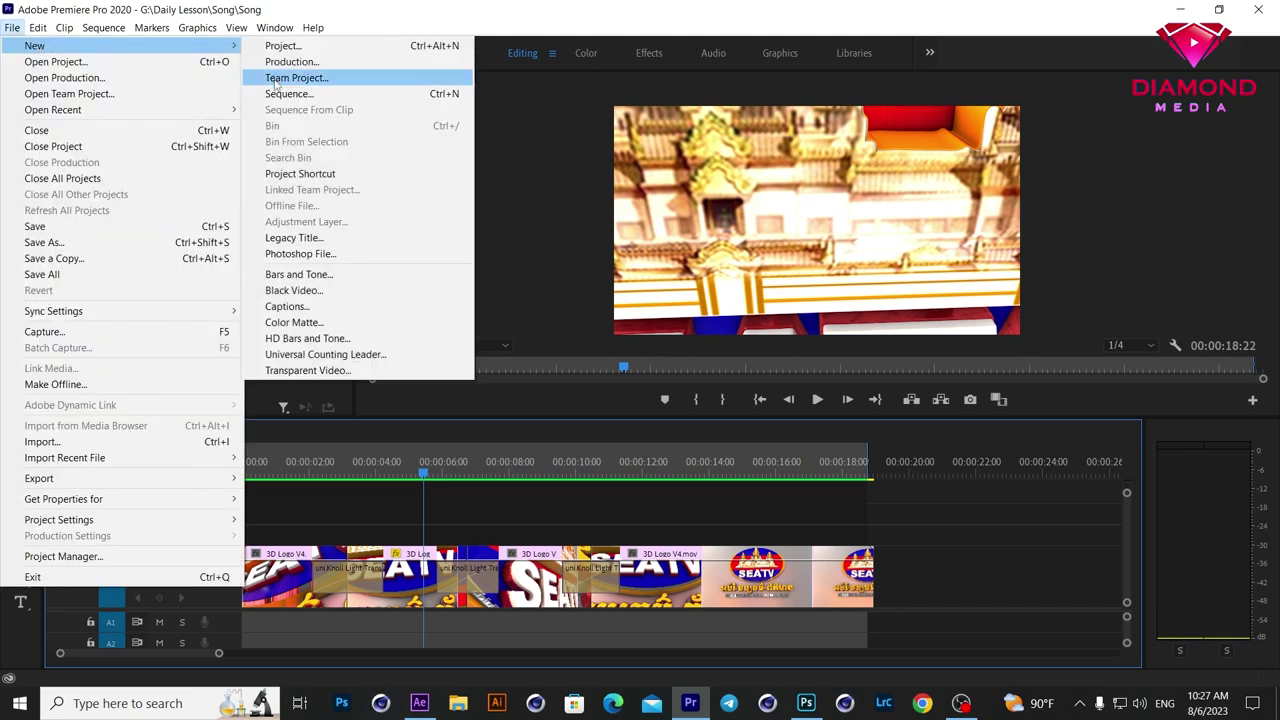
pyautogui.click(371, 94)
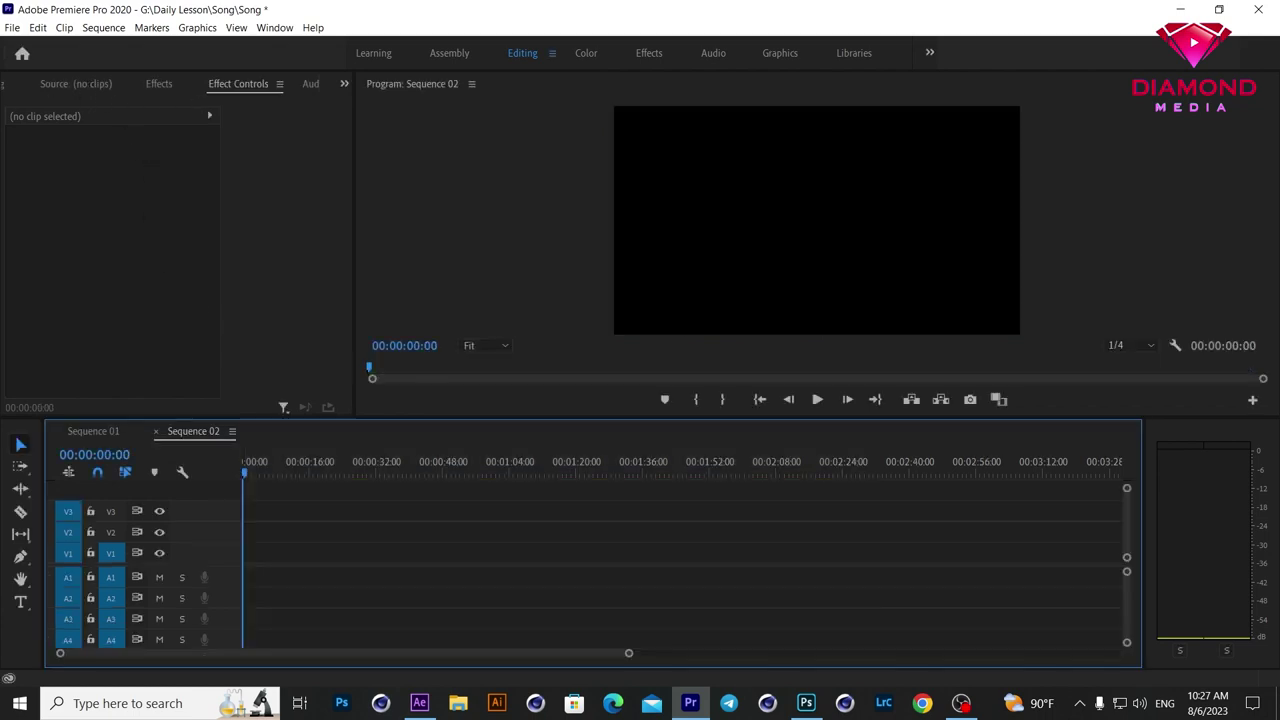
pyautogui.click(7, 90)
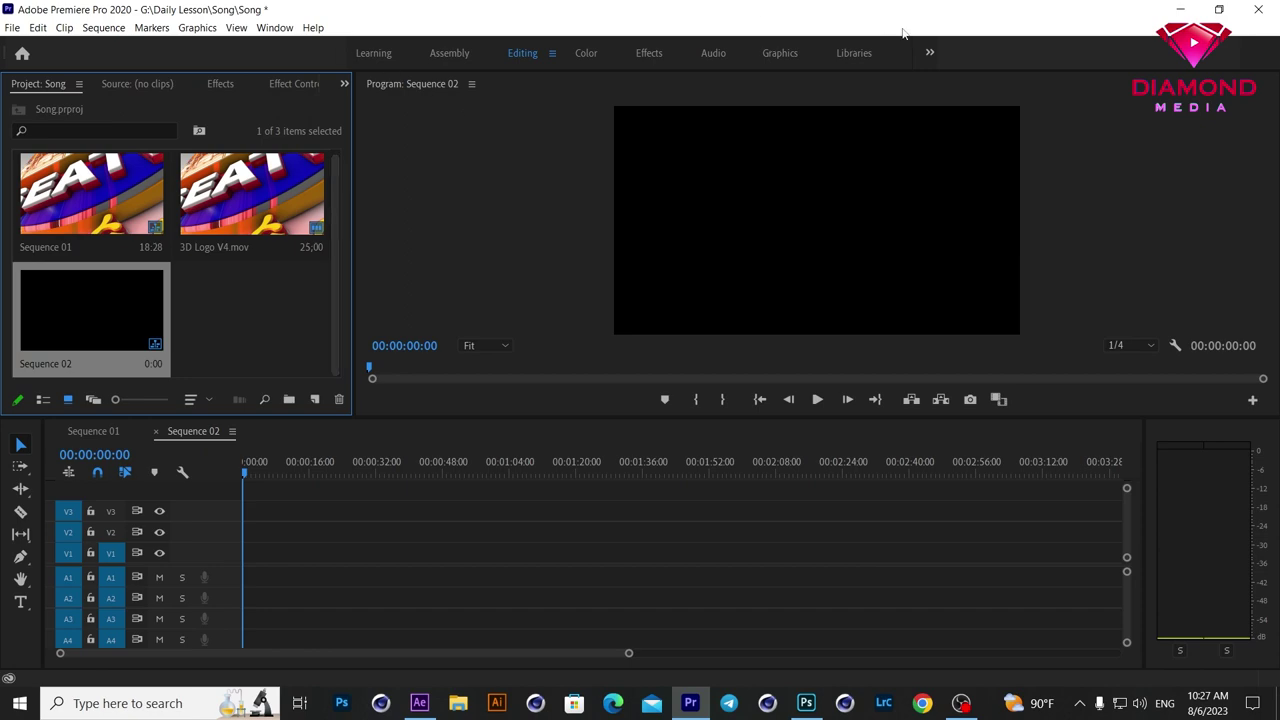
pyautogui.doubleClick(243, 324)
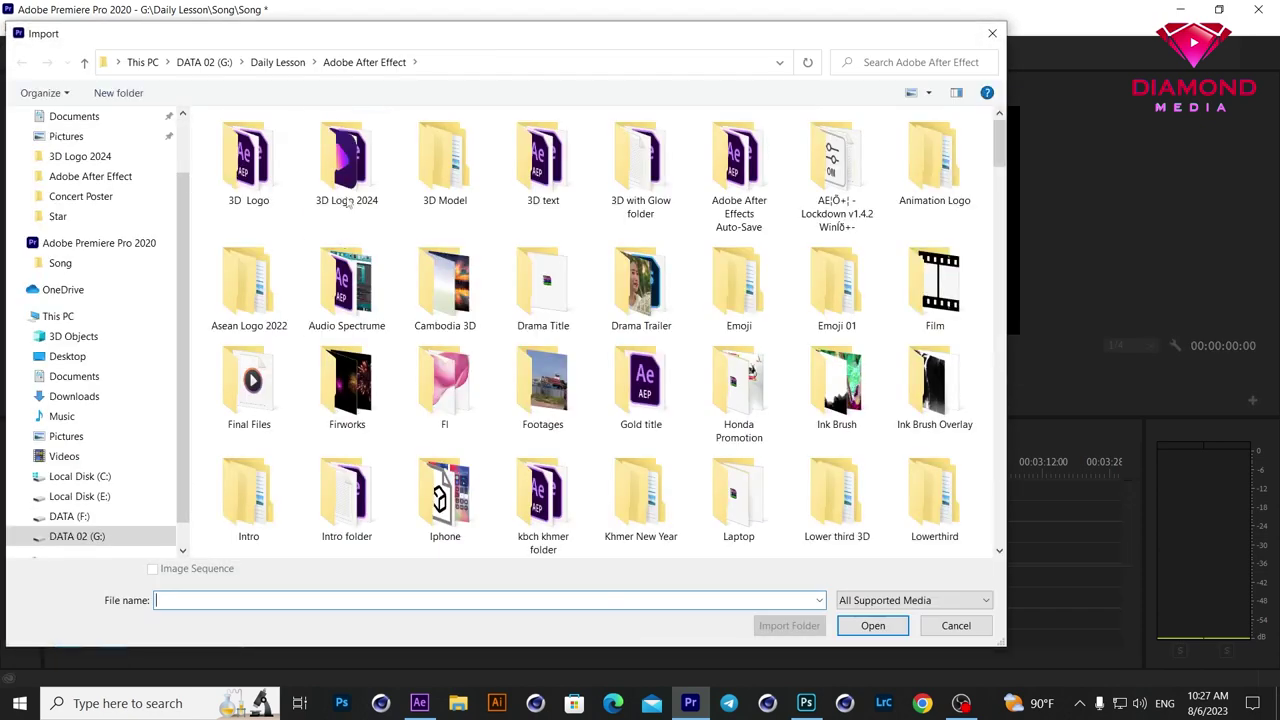
# Step: Import SEAV Logo.mov from the 3D Logo 2024 folder and place it at the start of Video 1
pyautogui.doubleClick(347, 190)
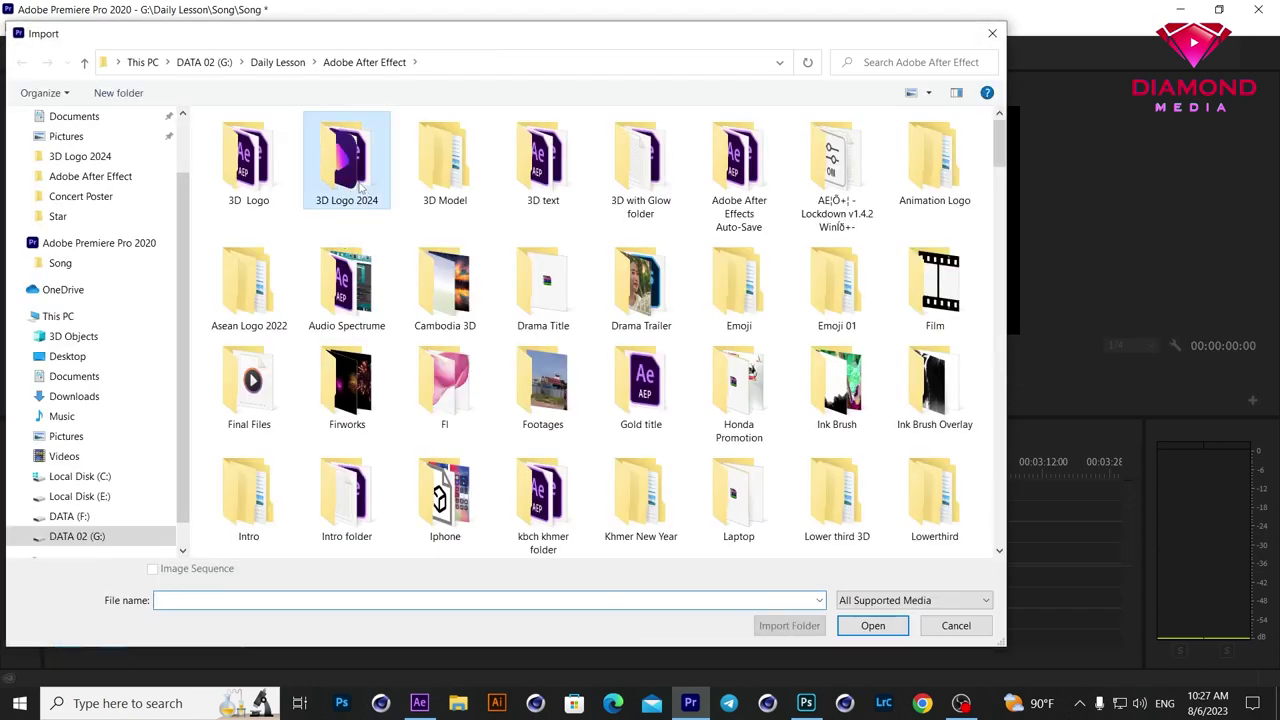
pyautogui.click(600, 184)
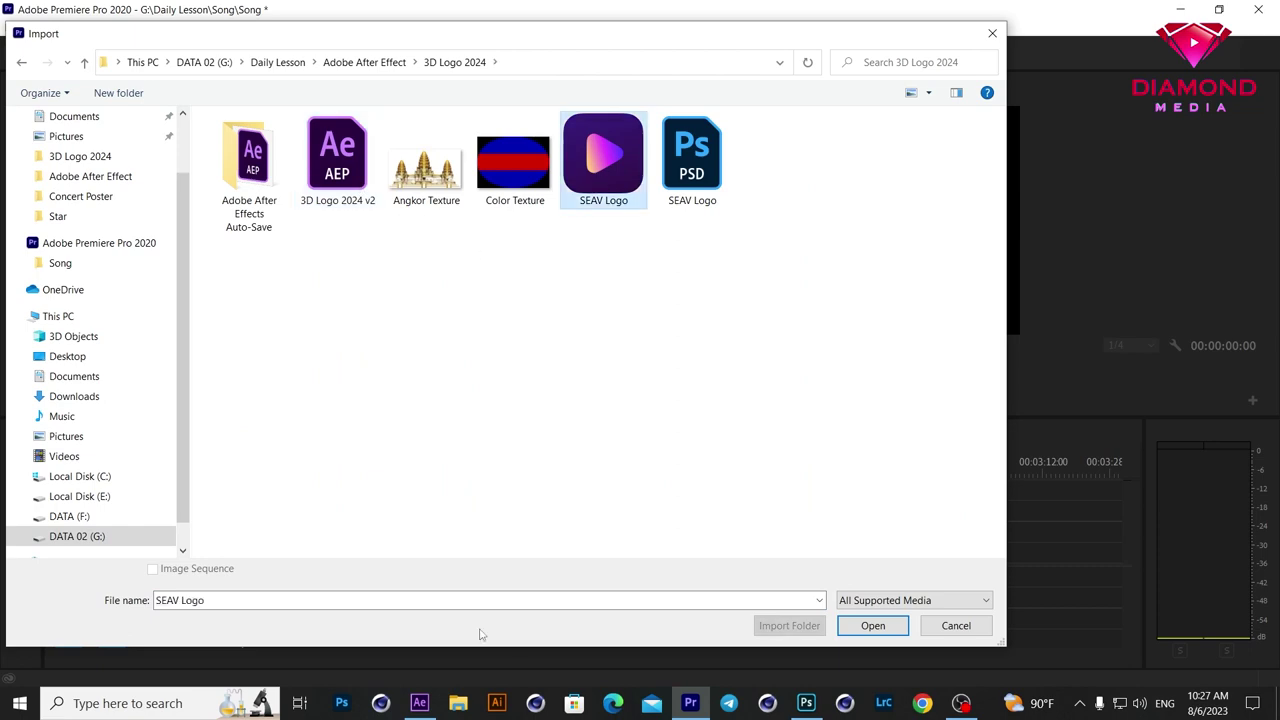
pyautogui.doubleClick(600, 165)
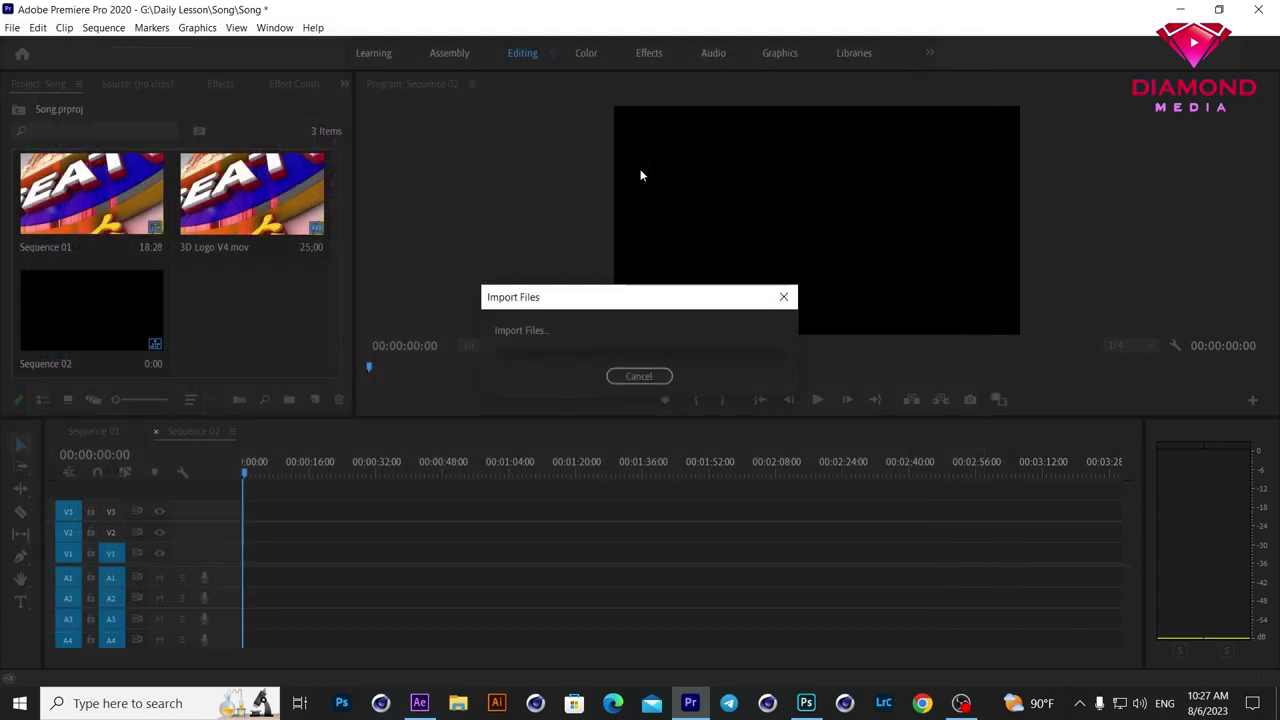
pyautogui.moveTo(250, 310); pyautogui.dragTo(245, 570)
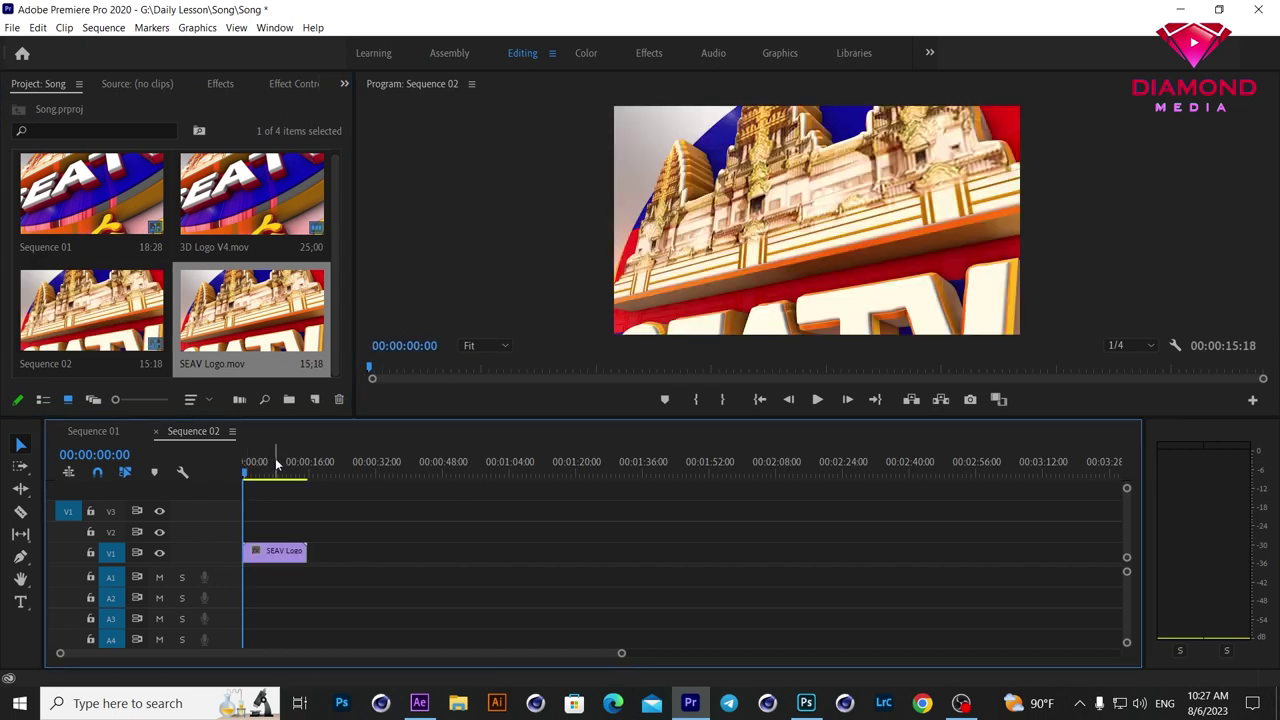
# Step: Enlarge the Video 1 track and preview the clip up to the SEATV logo
pyautogui.doubleClick(228, 560)
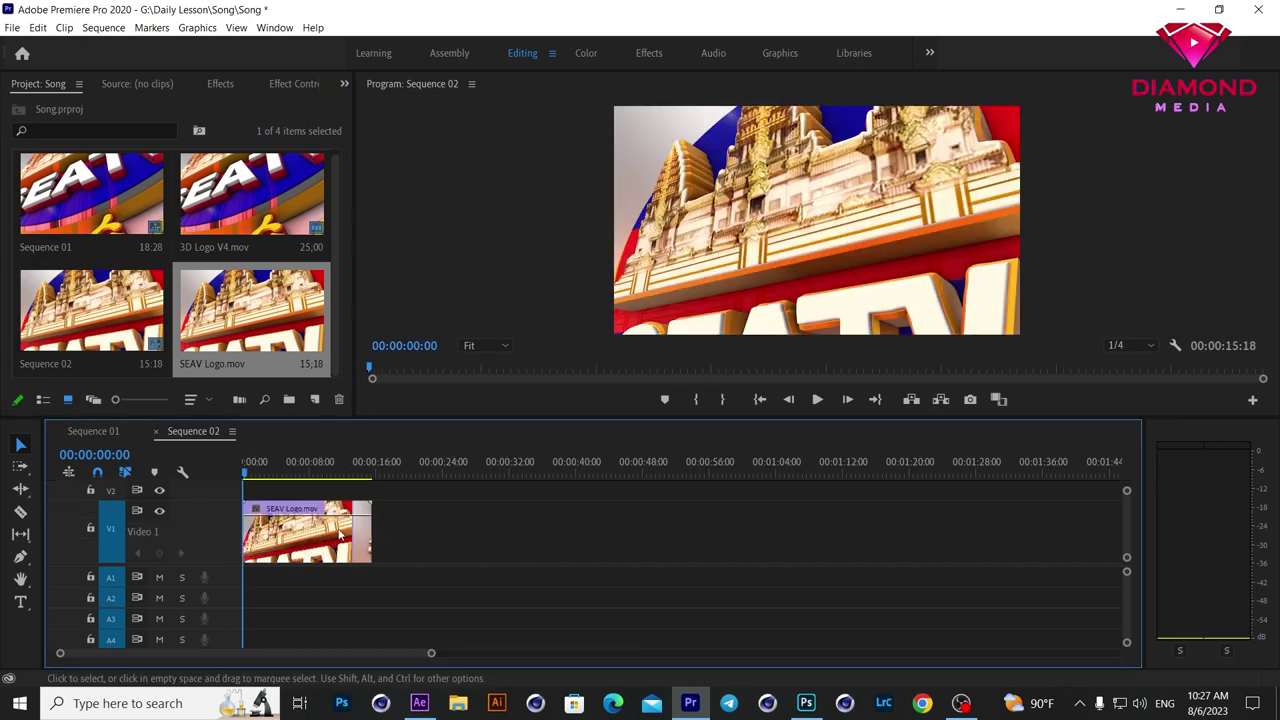
pyautogui.press('=')
pyautogui.press('=')
pyautogui.press('=')
pyautogui.moveTo(236, 479); pyautogui.dragTo(616, 475)
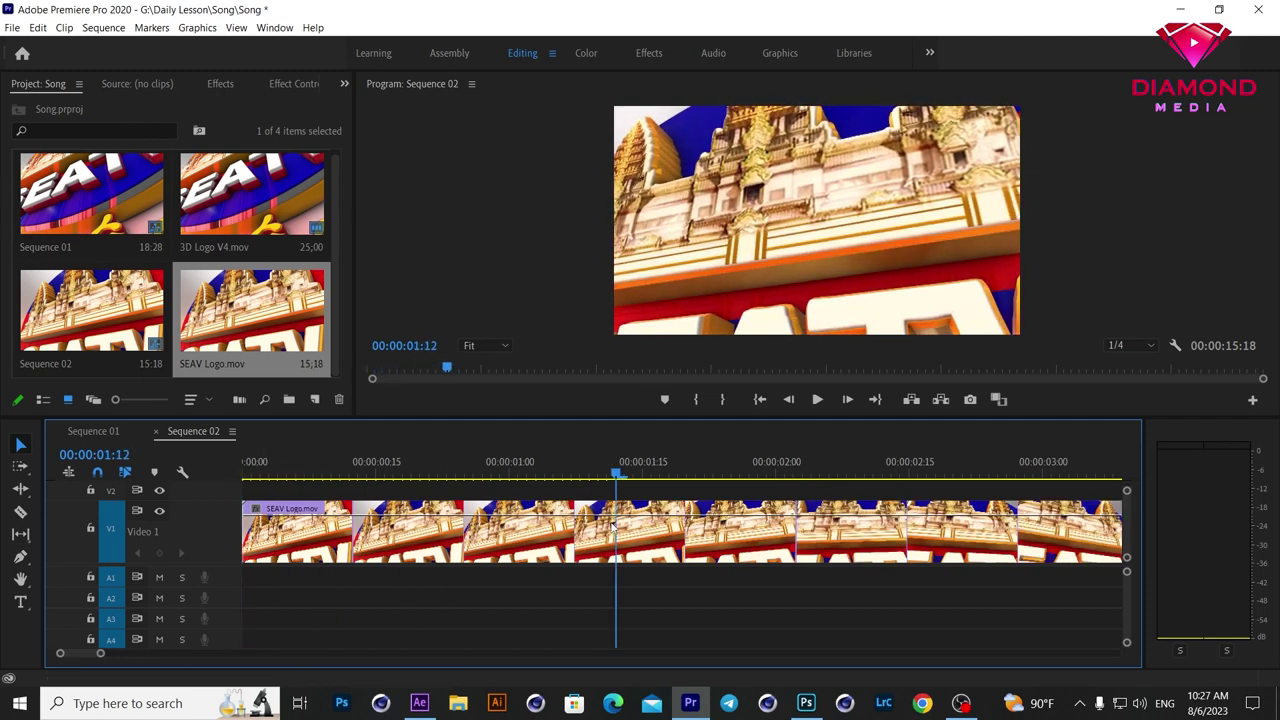
pyautogui.press('-')
pyautogui.moveTo(430, 474)
pyautogui.mouseDown()
pyautogui.moveTo(822, 540)
pyautogui.moveTo(708, 560)
pyautogui.mouseUp()
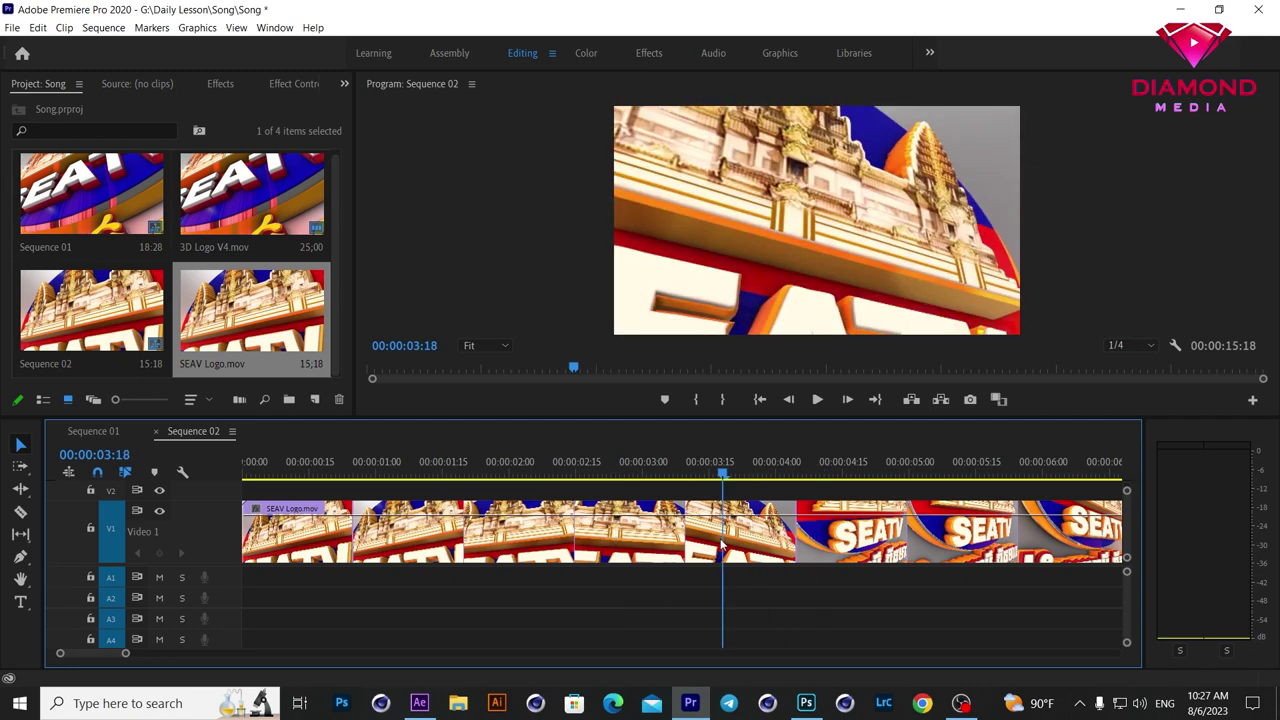
# Step: Cut out the section from 00:00:03:14 to 00:00:05:11 and ripple-close the gap
pyautogui.press('c')
pyautogui.click(708, 550)
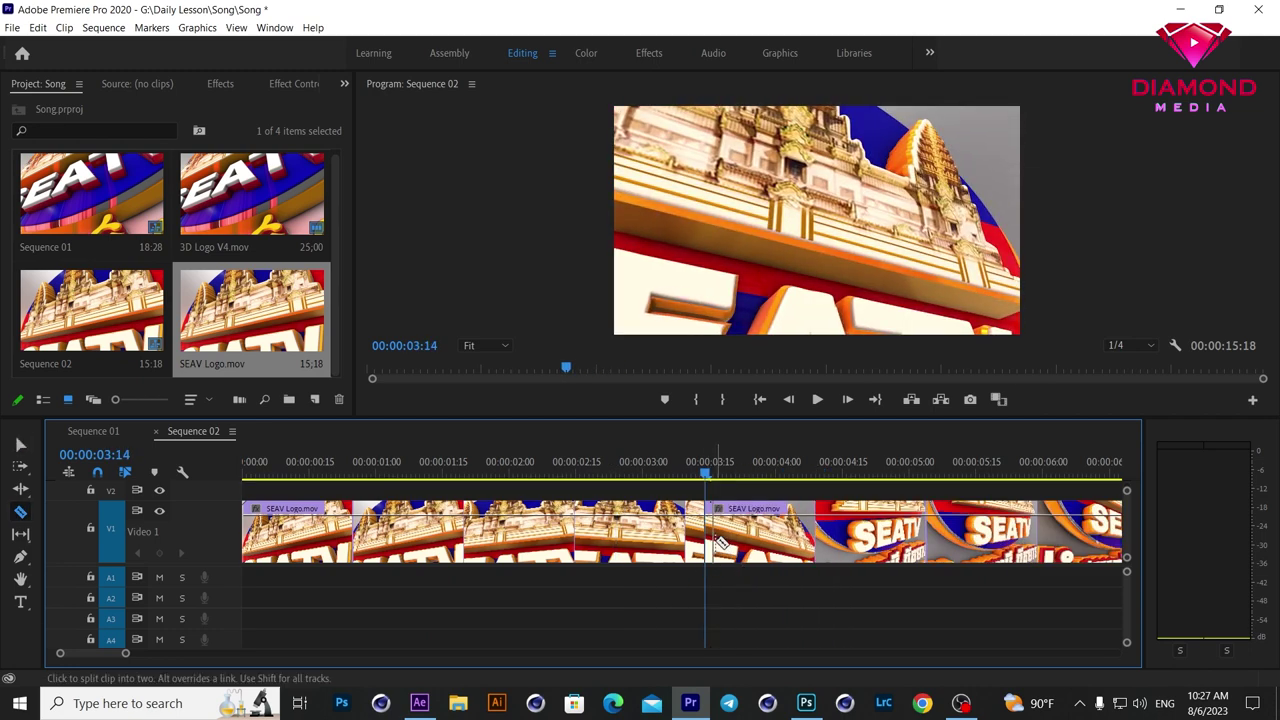
pyautogui.press('-')
pyautogui.moveTo(526, 474); pyautogui.dragTo(600, 476)
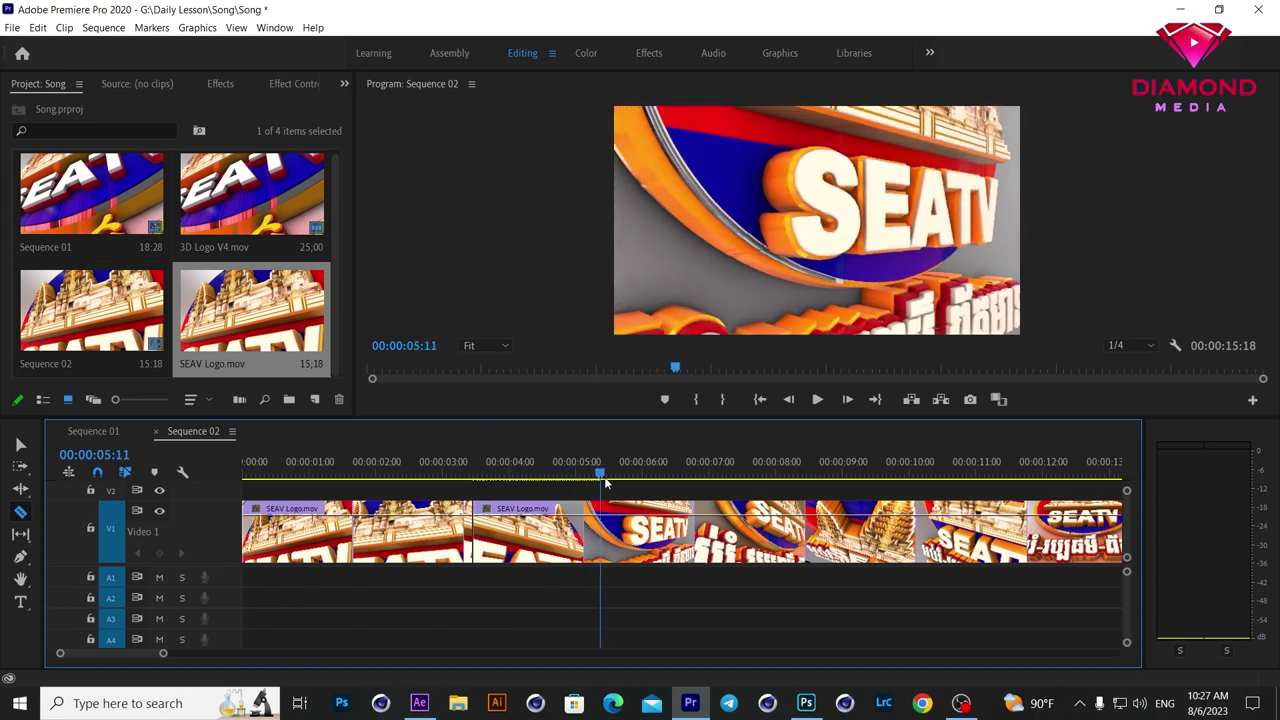
pyautogui.click(601, 540)
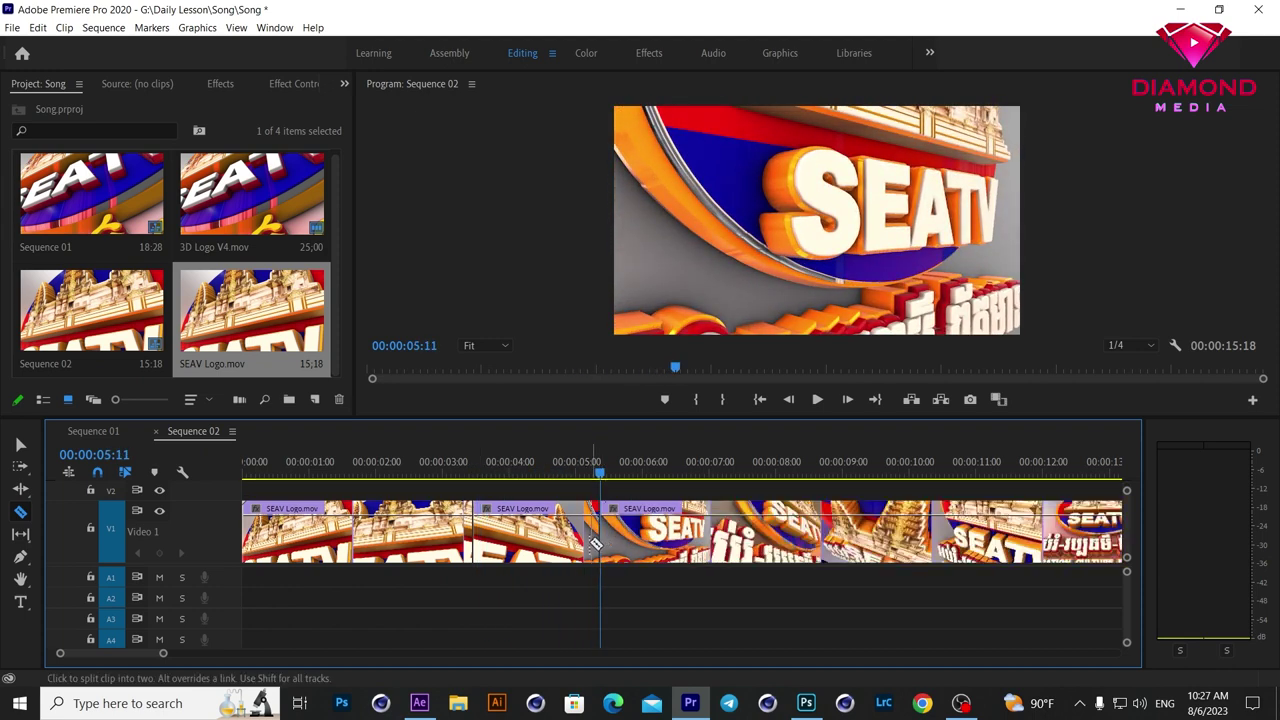
pyautogui.press('v')
pyautogui.click(555, 551)
pyautogui.press('Delete')
pyautogui.click(546, 534)
pyautogui.press('Delete')
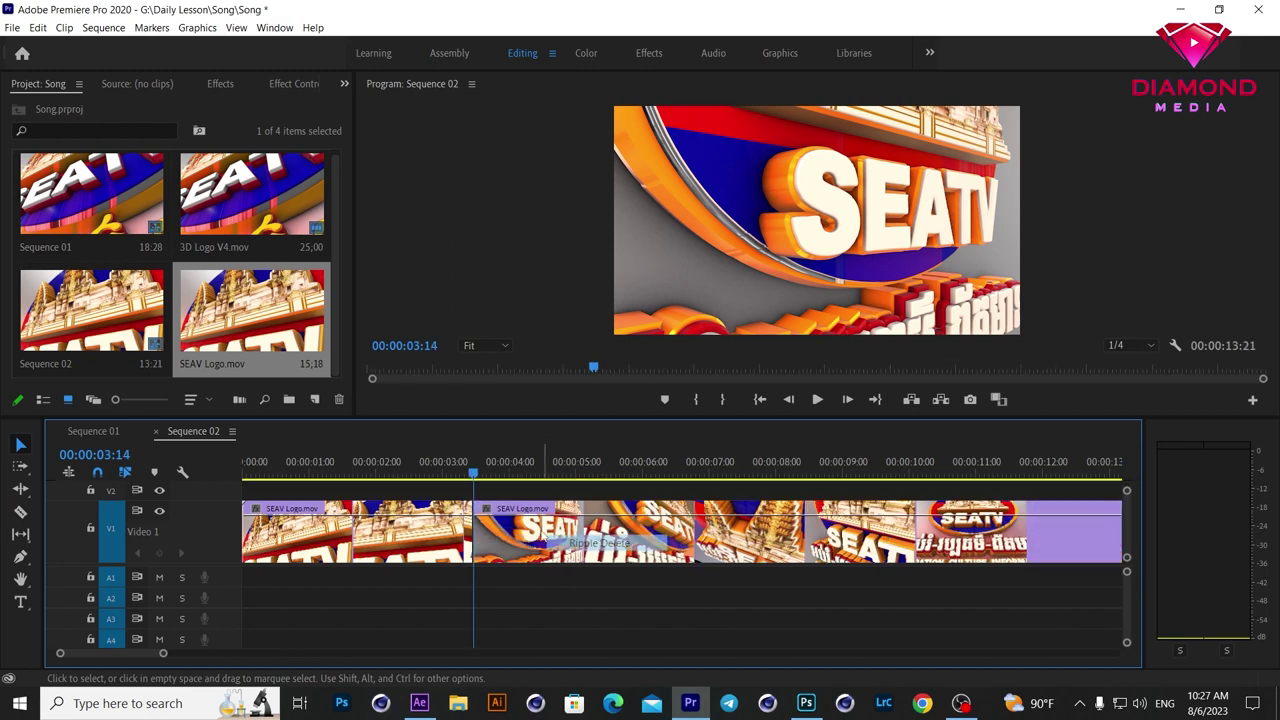
pyautogui.click(553, 478)
pyautogui.moveTo(554, 484); pyautogui.dragTo(622, 478)
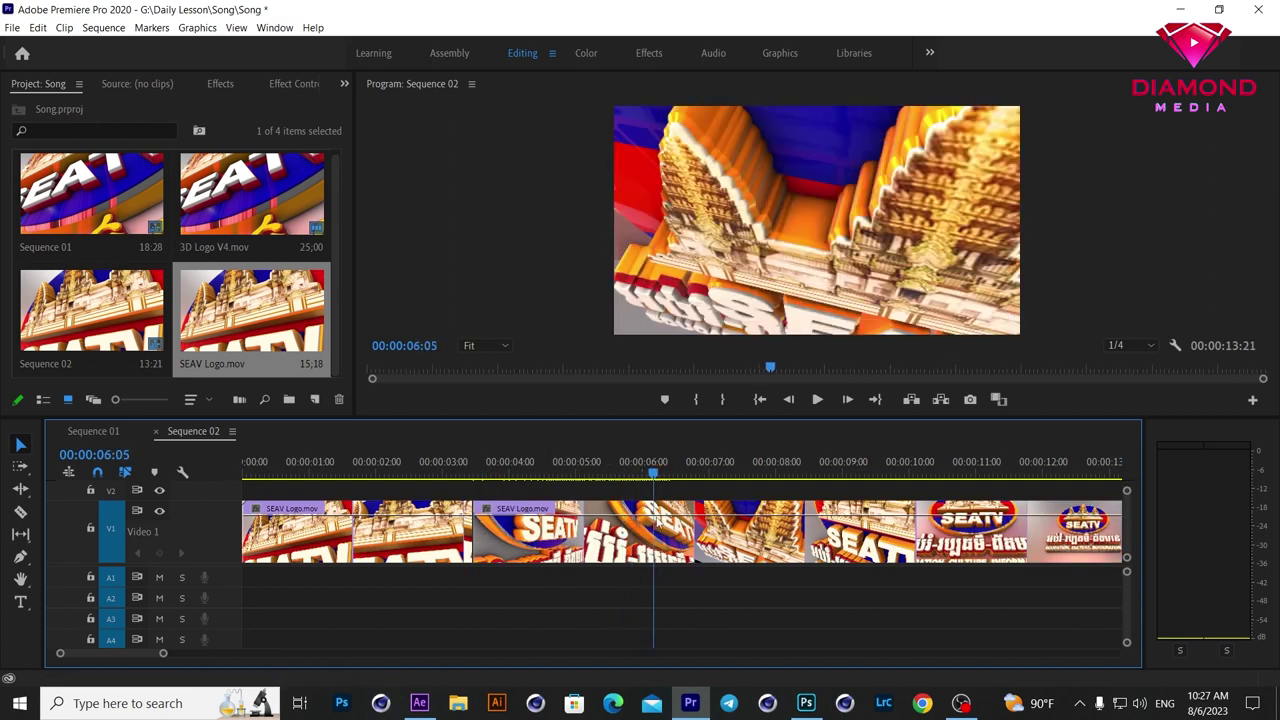
# Step: Remove the piece from 00:00:06:00 to 00:00:07:10 and close the gap
pyautogui.moveTo(626, 522); pyautogui.dragTo(645, 545)
pyautogui.press('c')
pyautogui.click(645, 555)
pyautogui.moveTo(656, 472); pyautogui.dragTo(733, 486)
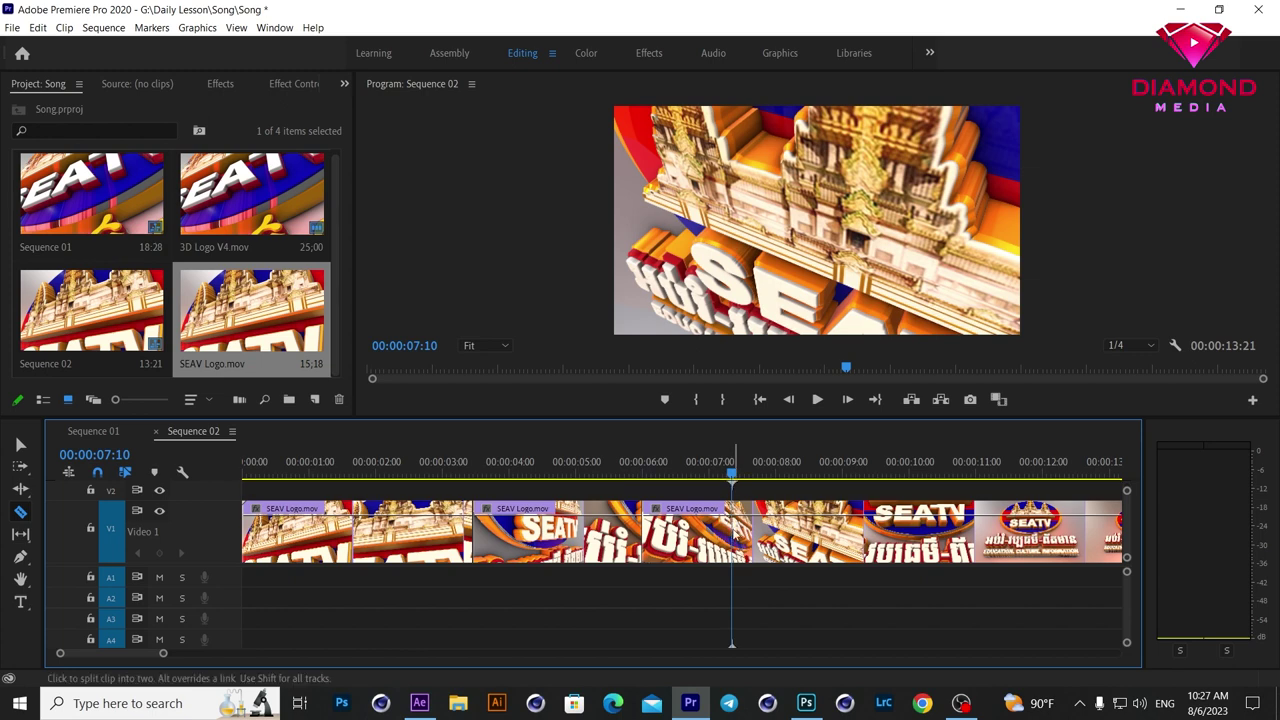
pyautogui.click(735, 530)
pyautogui.press('v')
pyautogui.click(692, 552)
pyautogui.press('Delete')
pyautogui.click(690, 550)
pyautogui.press('Delete')
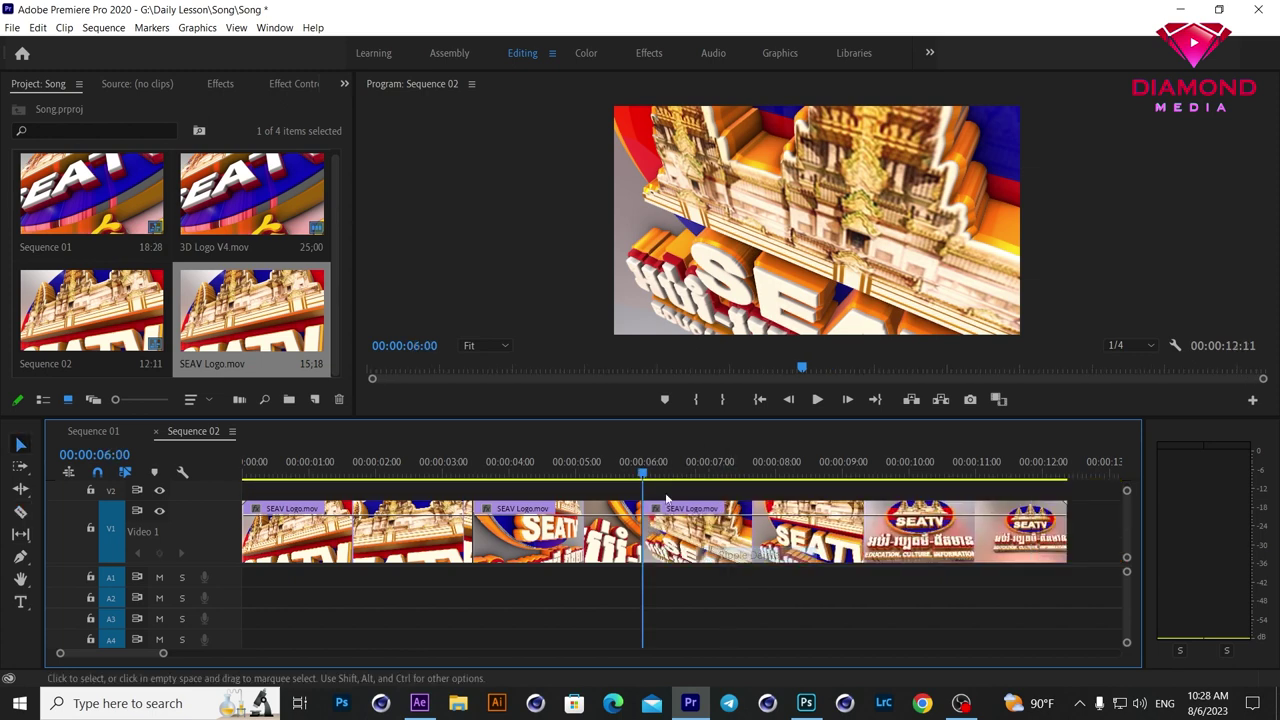
pyautogui.press('-')
pyautogui.moveTo(467, 474)
pyautogui.mouseDown()
pyautogui.moveTo(505, 476)
pyautogui.moveTo(489, 474)
pyautogui.mouseUp()
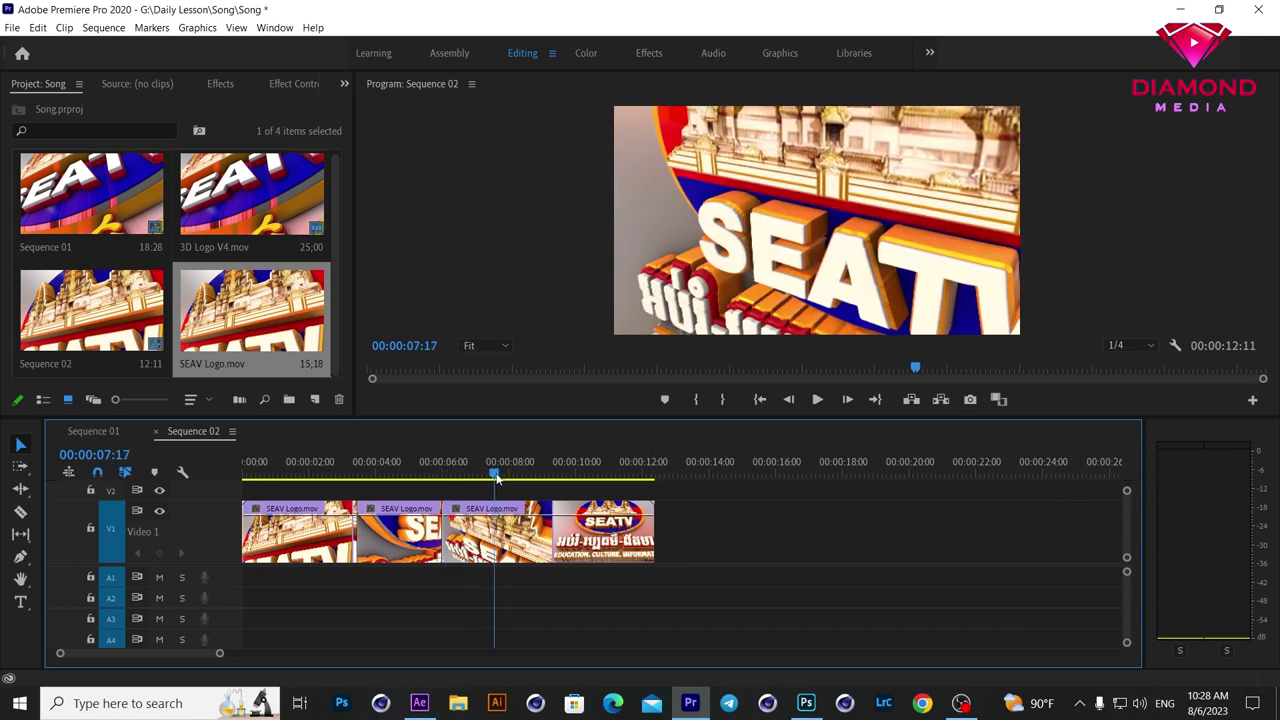
# Step: Remove the short piece from 00:00:07:12 to 00:00:08:04 and close the gap
pyautogui.press('c')
pyautogui.click(497, 530)
pyautogui.moveTo(492, 474); pyautogui.dragTo(512, 473)
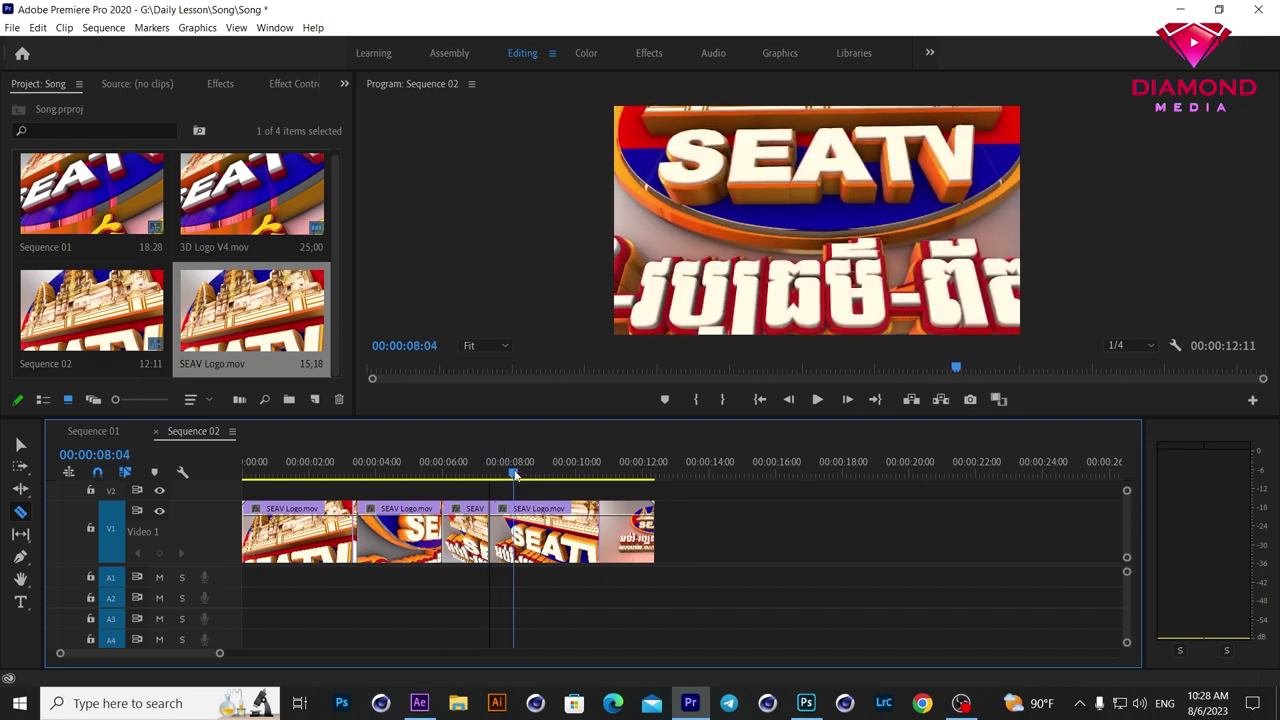
pyautogui.click(511, 530)
pyautogui.press('v')
pyautogui.click(508, 537)
pyautogui.press('Delete')
pyautogui.click(503, 534)
pyautogui.press('Delete')
# Step: Review the edited sequence from the start to 00:00:03:07 and show the Effects panel
pyautogui.moveTo(491, 474); pyautogui.dragTo(352, 472)
pyautogui.press('Home')
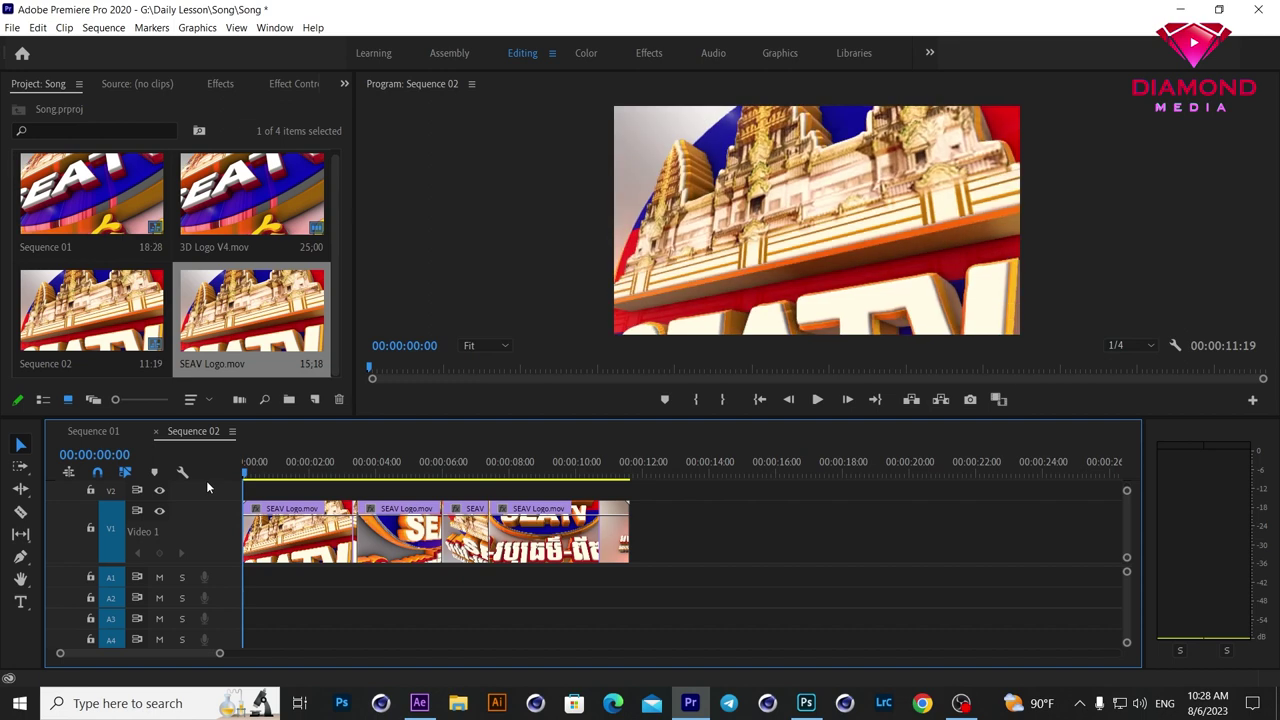
pyautogui.press('=')
pyautogui.moveTo(243, 474); pyautogui.dragTo(471, 478)
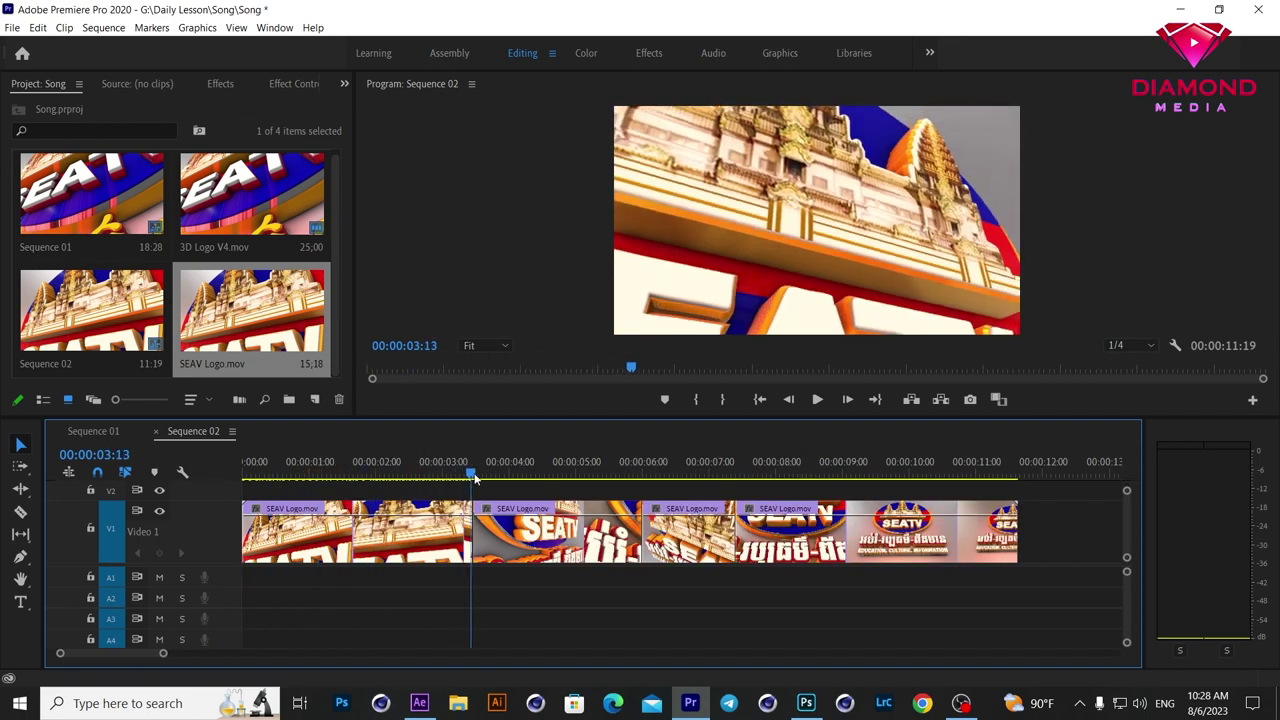
pyautogui.click(226, 88)
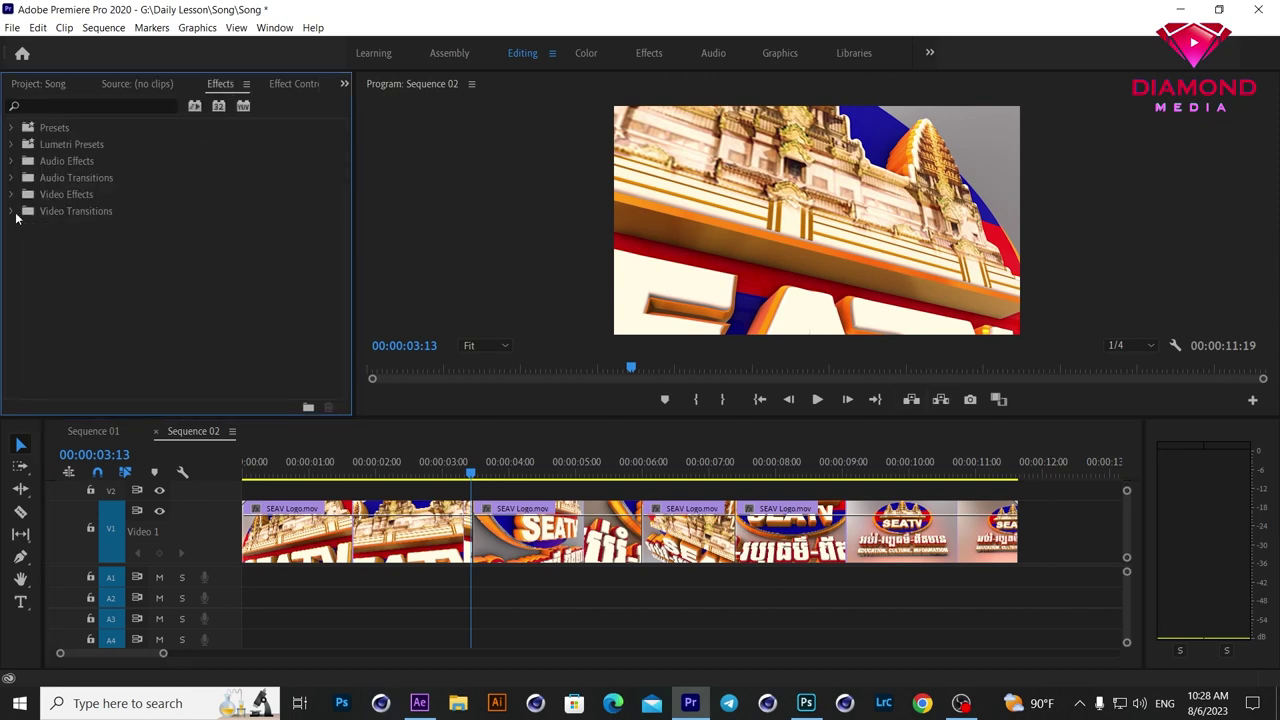
# Step: Add uni.Knoll Light Transition from RG Universe Transitions to the cut near 3 seconds
pyautogui.click(13, 212)
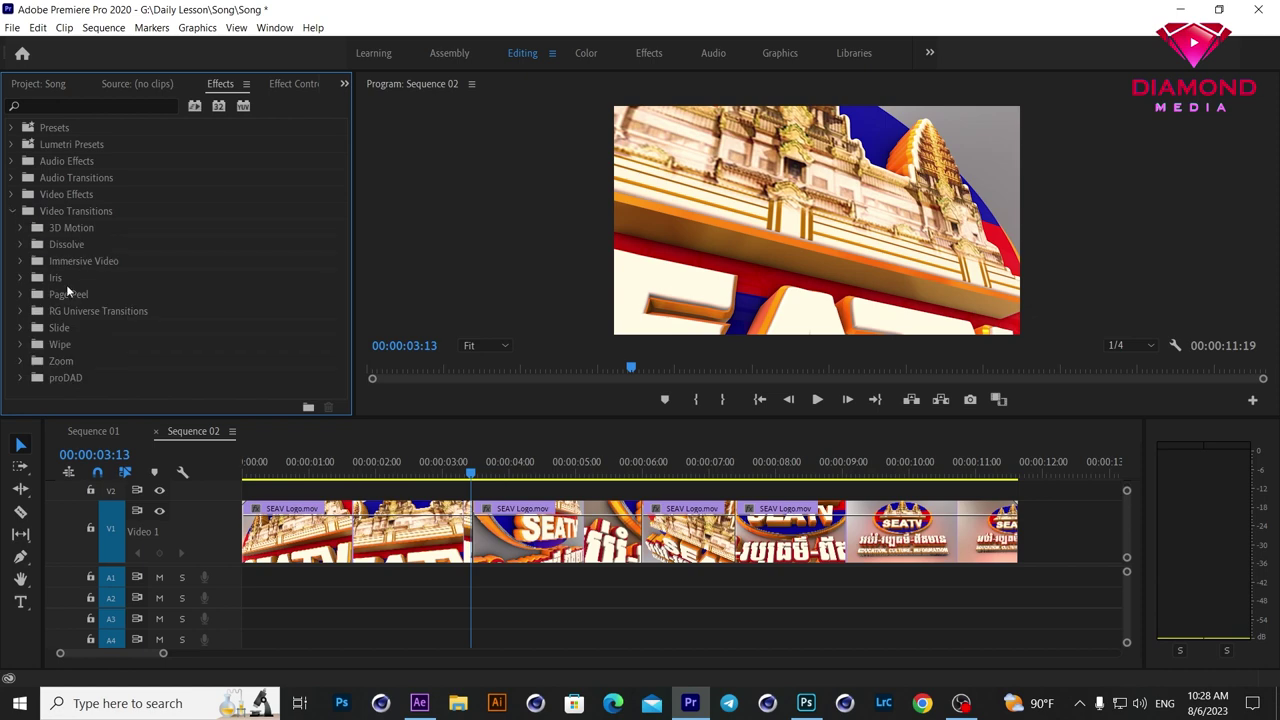
pyautogui.click(19, 311)
pyautogui.scroll(-1, 131, 261)
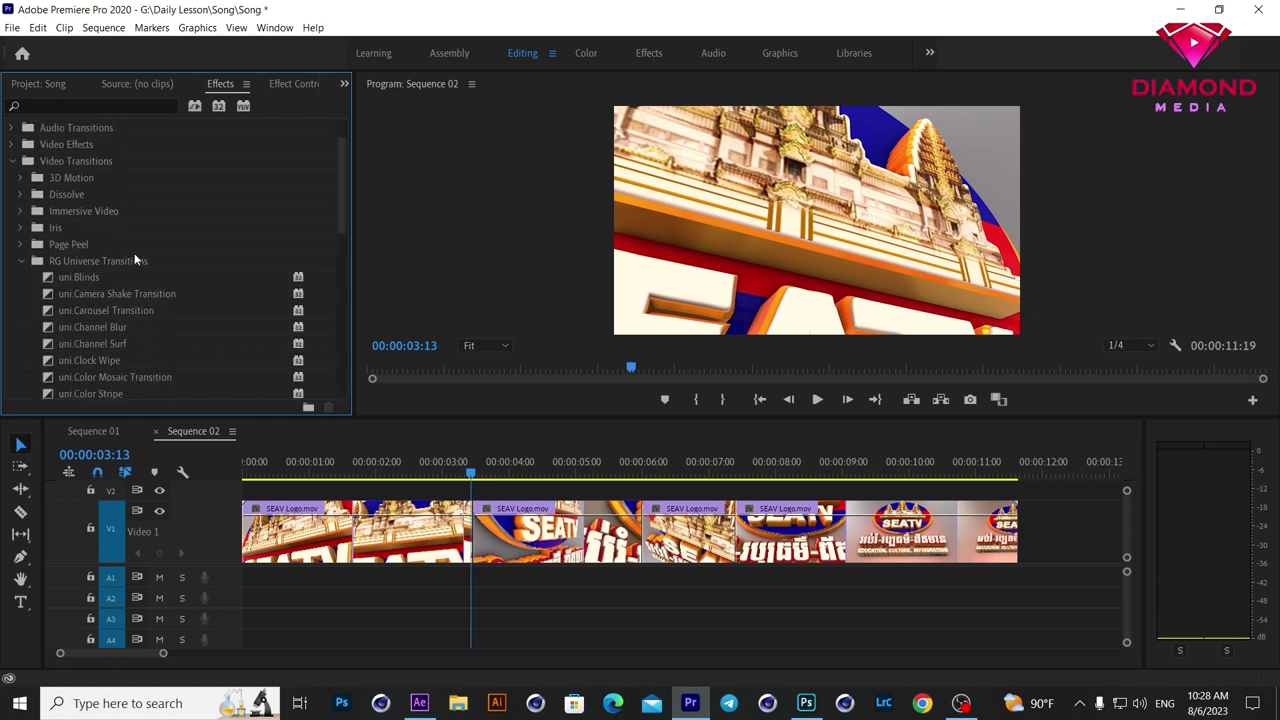
pyautogui.scroll(-1, 120, 260)
pyautogui.scroll(-1, 120, 255)
pyautogui.scroll(-1, 120, 253)
pyautogui.scroll(-1, 119, 253)
pyautogui.scroll(-1, 119, 258)
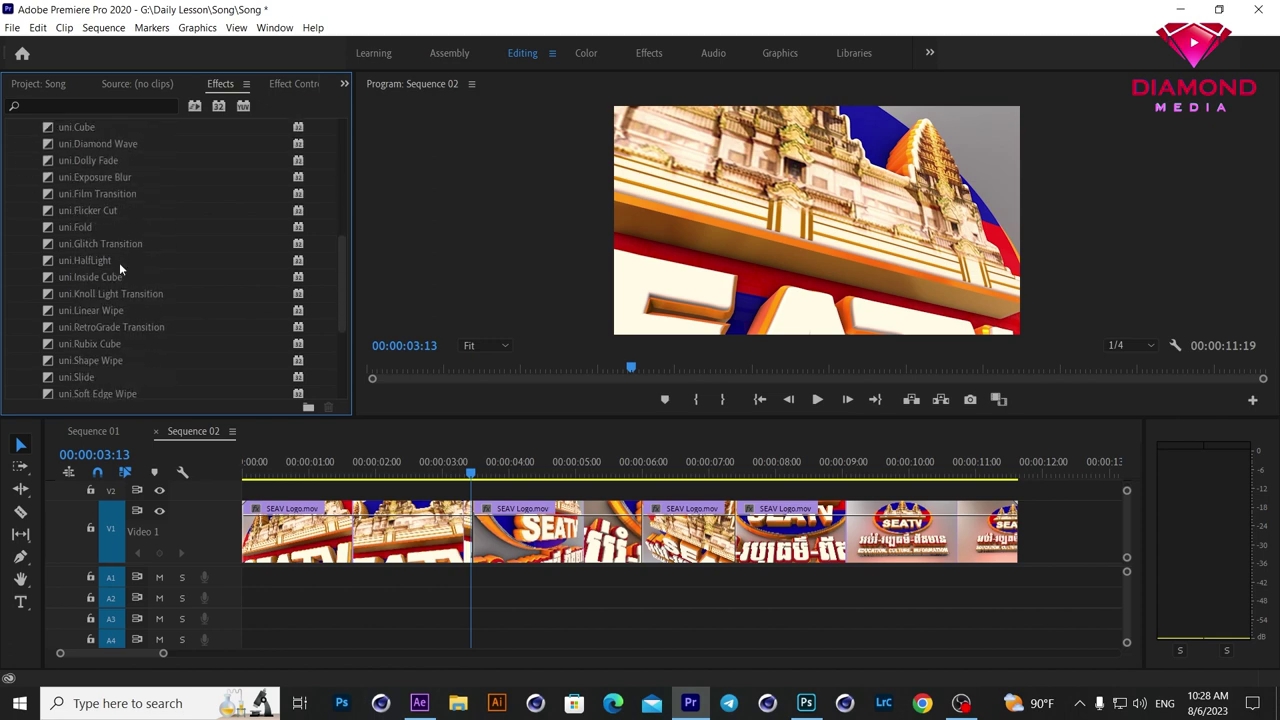
pyautogui.scroll(-1, 142, 341)
pyautogui.scroll(-1, 142, 341)
pyautogui.scroll(-1, 142, 341)
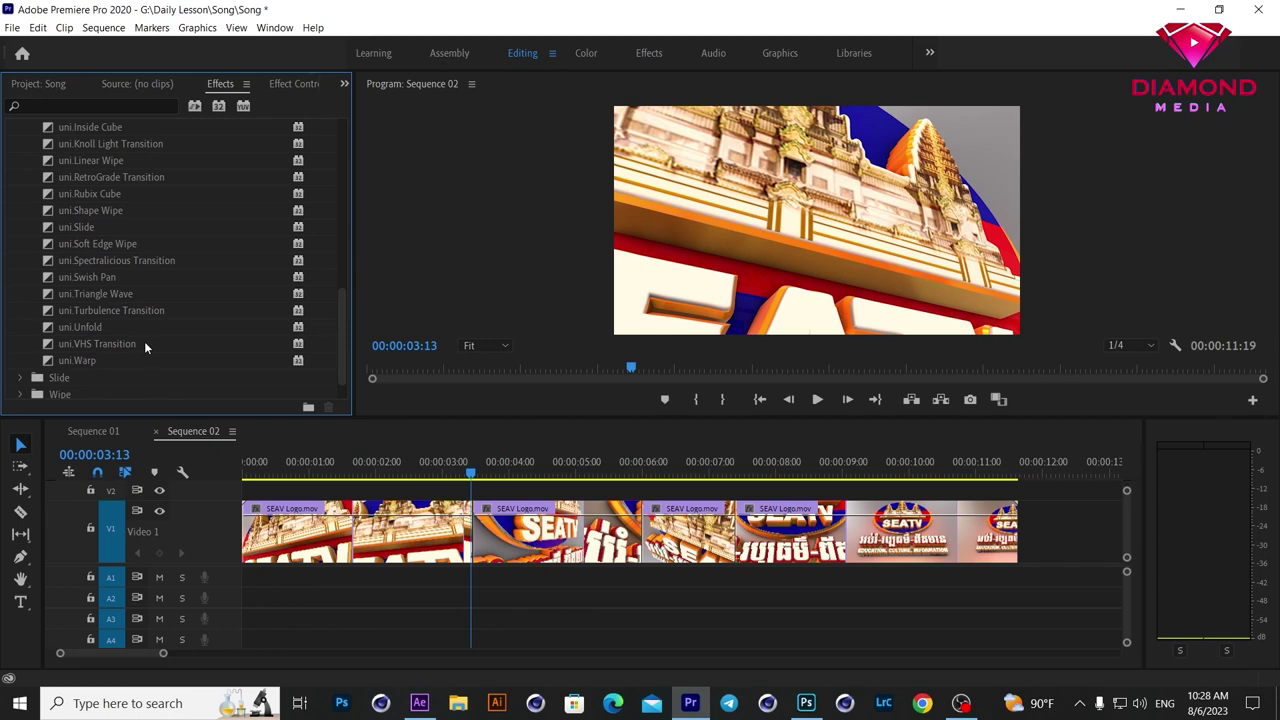
pyautogui.moveTo(105, 143); pyautogui.dragTo(468, 540)
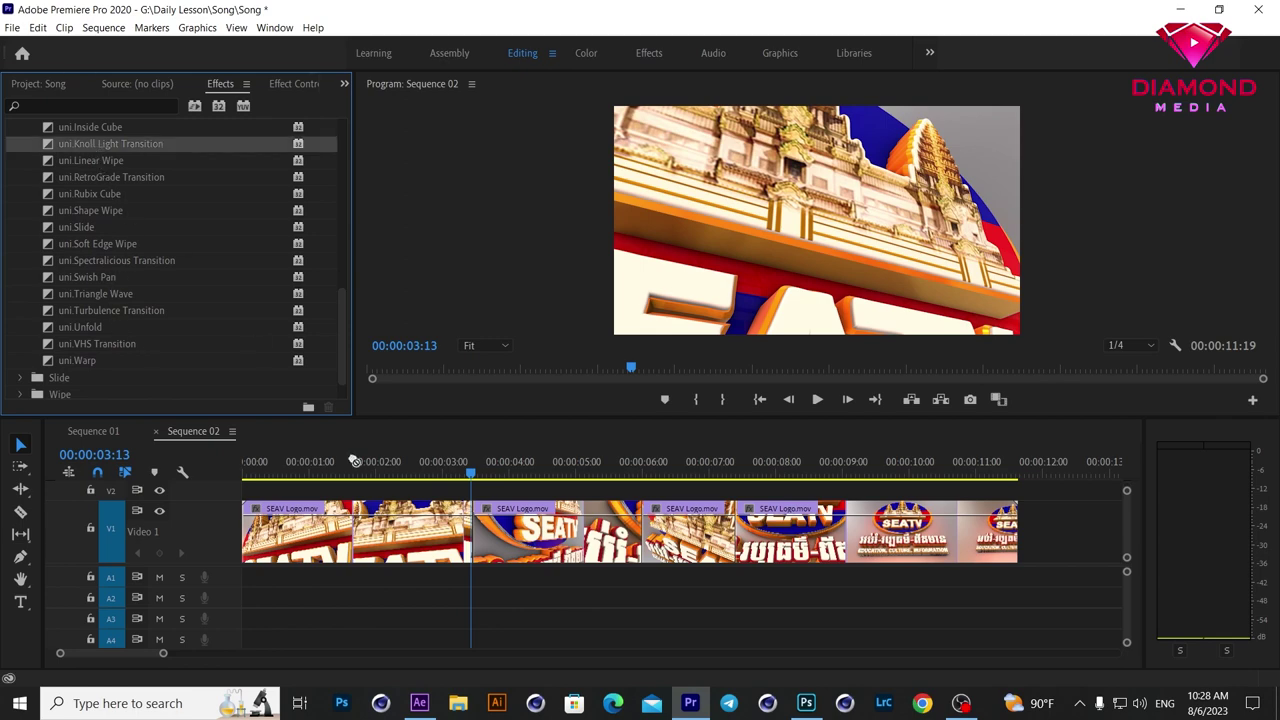
pyautogui.moveTo(447, 476); pyautogui.dragTo(483, 476)
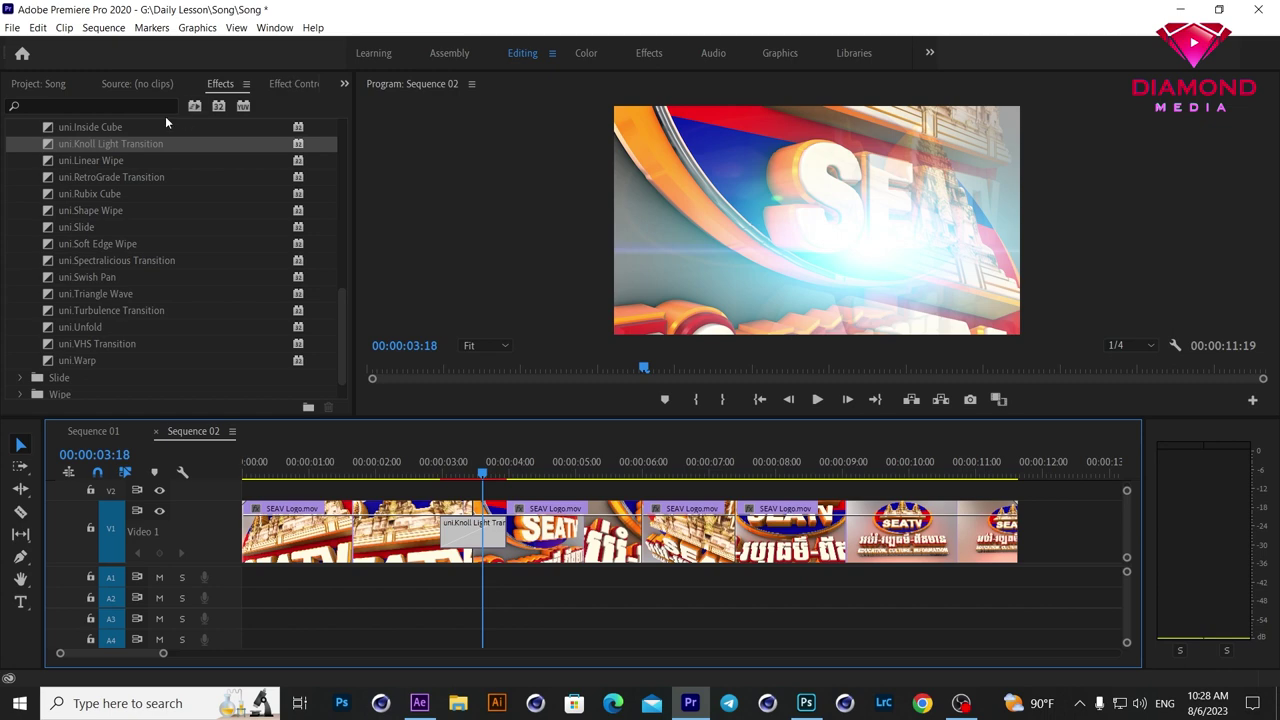
# Step: Apply the Atria lens preset to the first transition and preview it
pyautogui.click(290, 85)
pyautogui.scroll(-3, 180, 290)
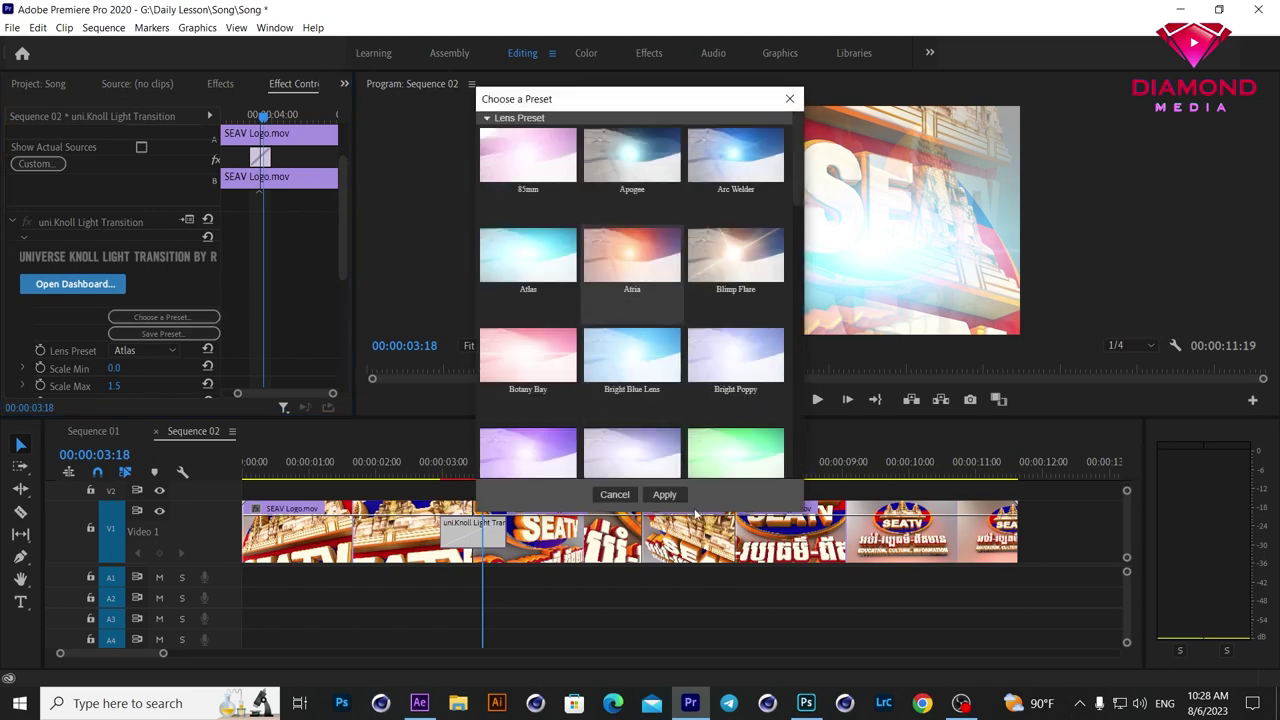
pyautogui.click(648, 497)
pyautogui.moveTo(440, 461); pyautogui.dragTo(472, 460)
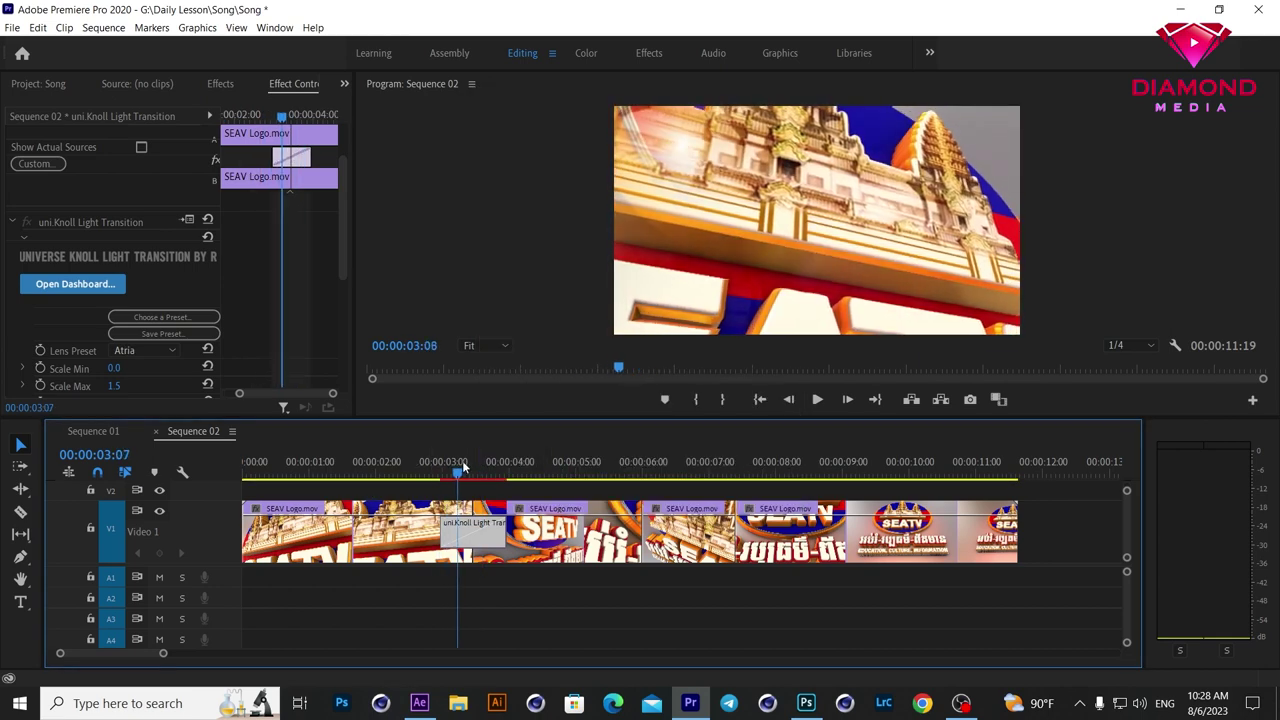
pyautogui.moveTo(472, 460); pyautogui.dragTo(595, 463)
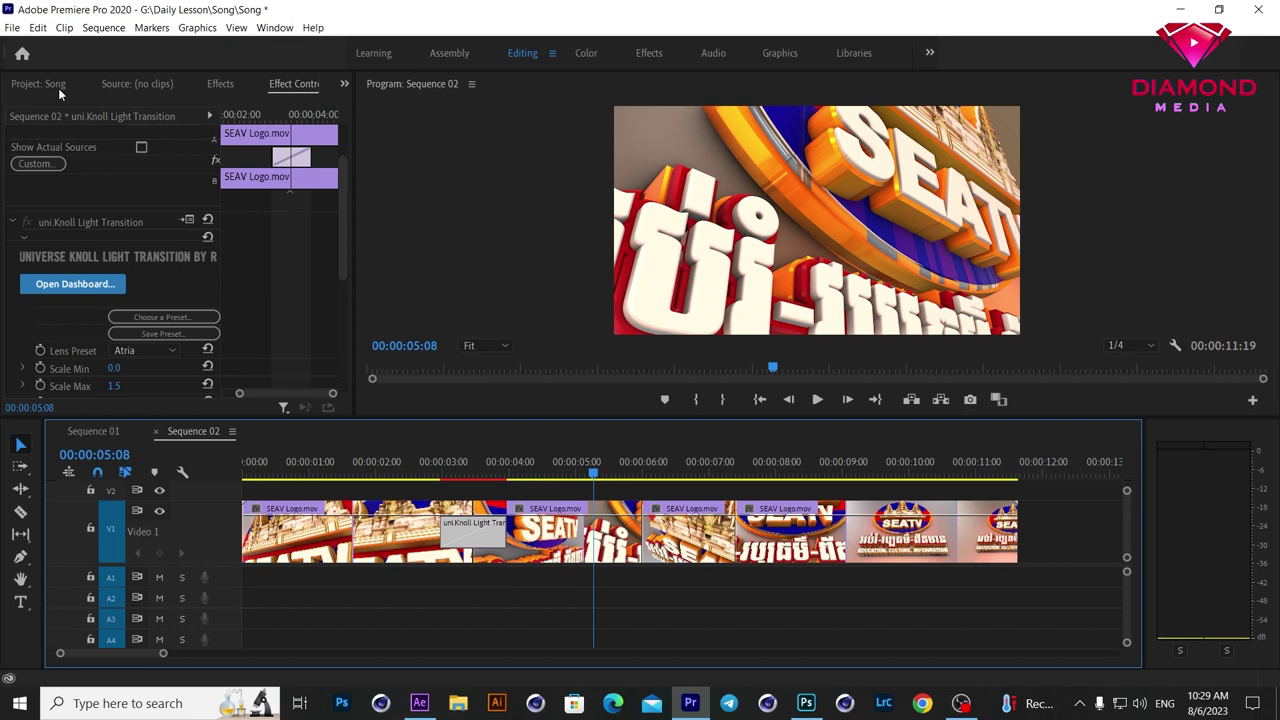
# Step: Add another Knoll Light Transition at the cut near 6 seconds using the Orange Spike preset
pyautogui.click(220, 83)
pyautogui.moveTo(110, 143); pyautogui.dragTo(640, 550)
pyautogui.click(648, 462)
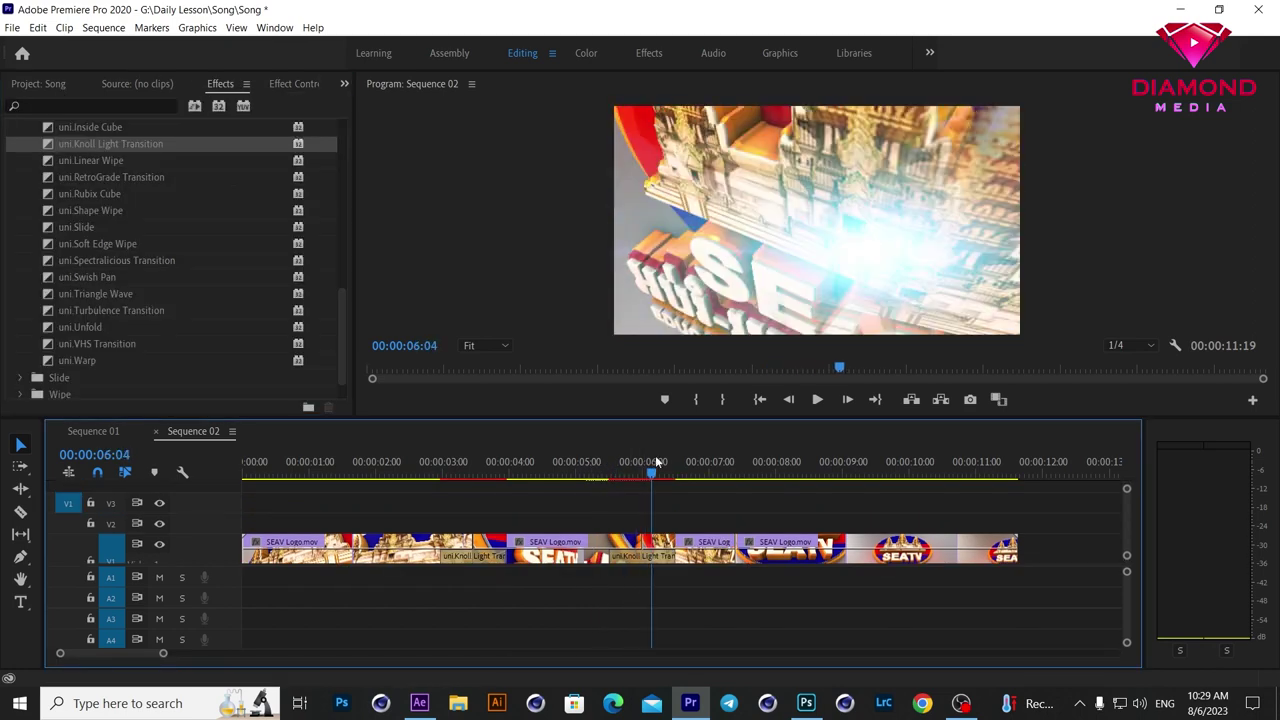
pyautogui.click(294, 83)
pyautogui.click(201, 238)
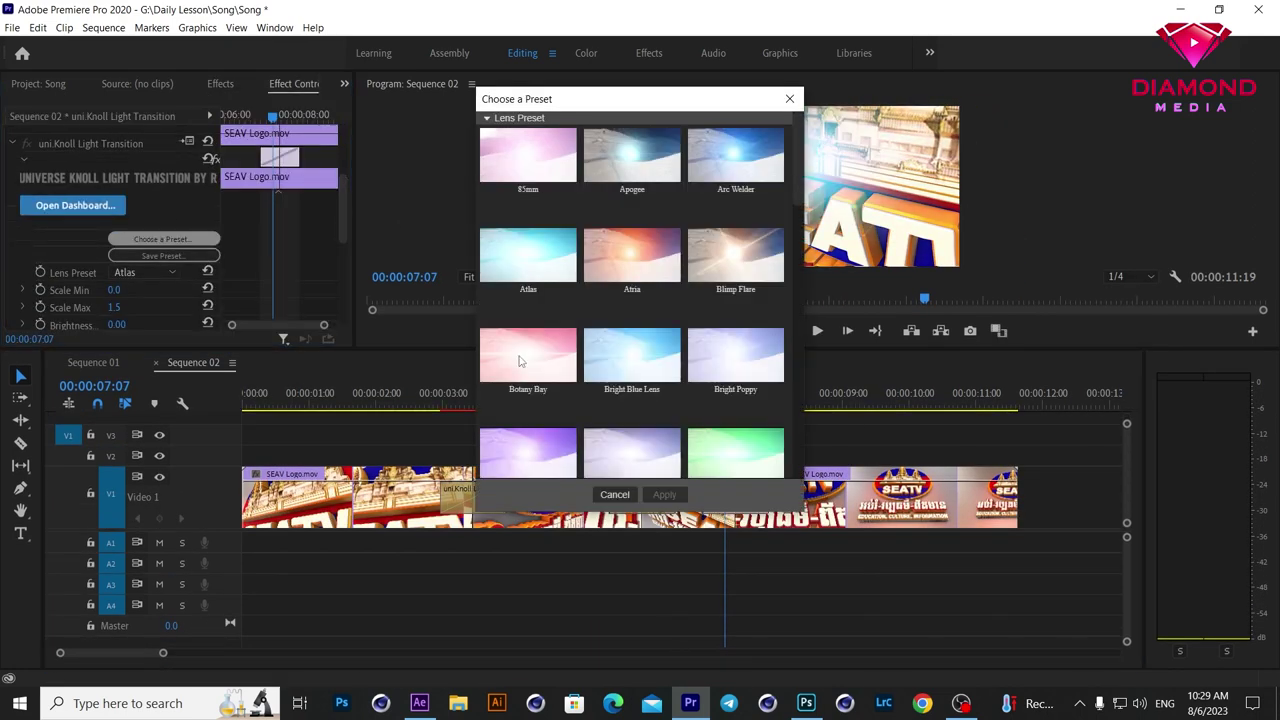
pyautogui.scroll(-5, 544, 283)
pyautogui.click(544, 283)
pyautogui.press('Return')
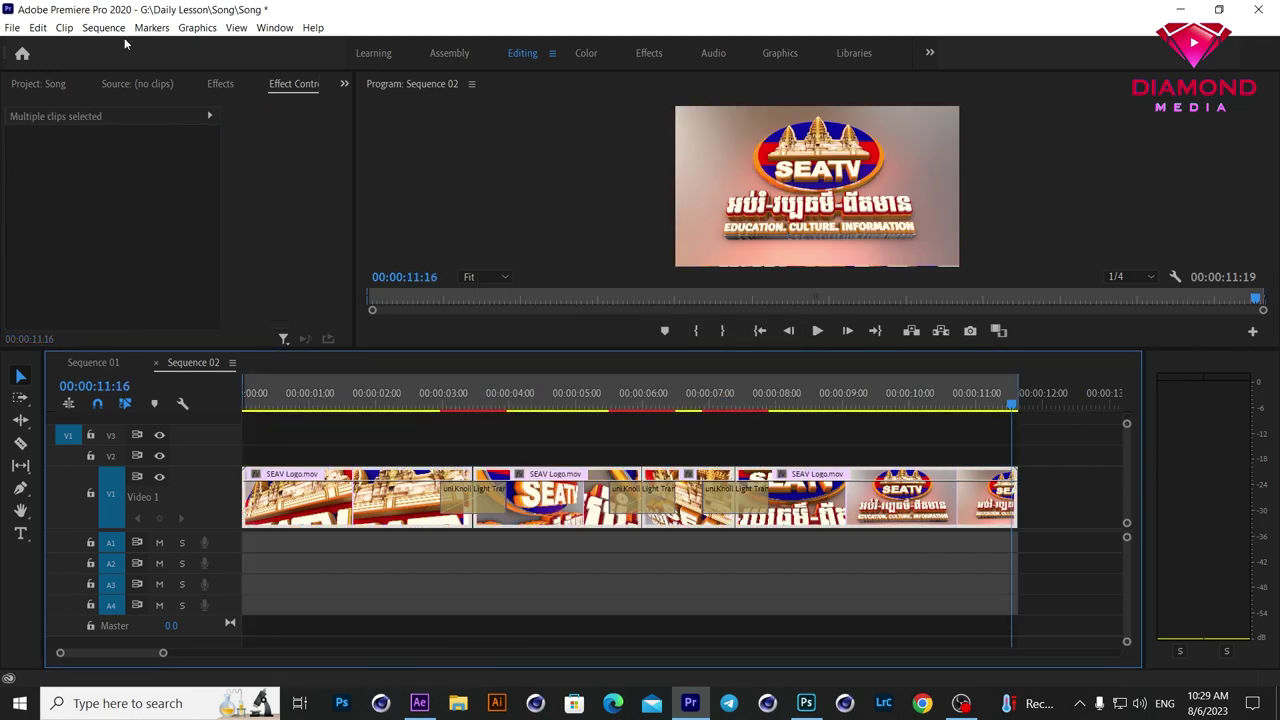
# Step: Render sequence previews, then enlarge the Program monitor and the Video 1 track
pyautogui.press('Return')
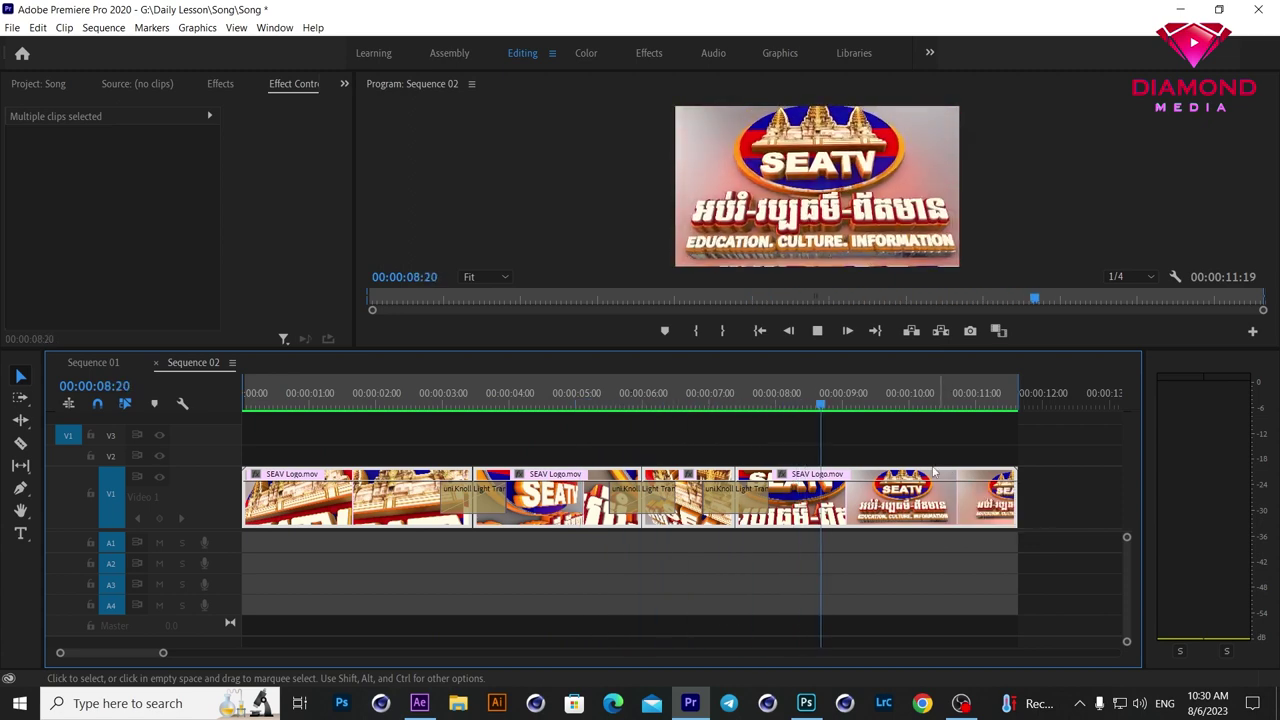
pyautogui.press('space')
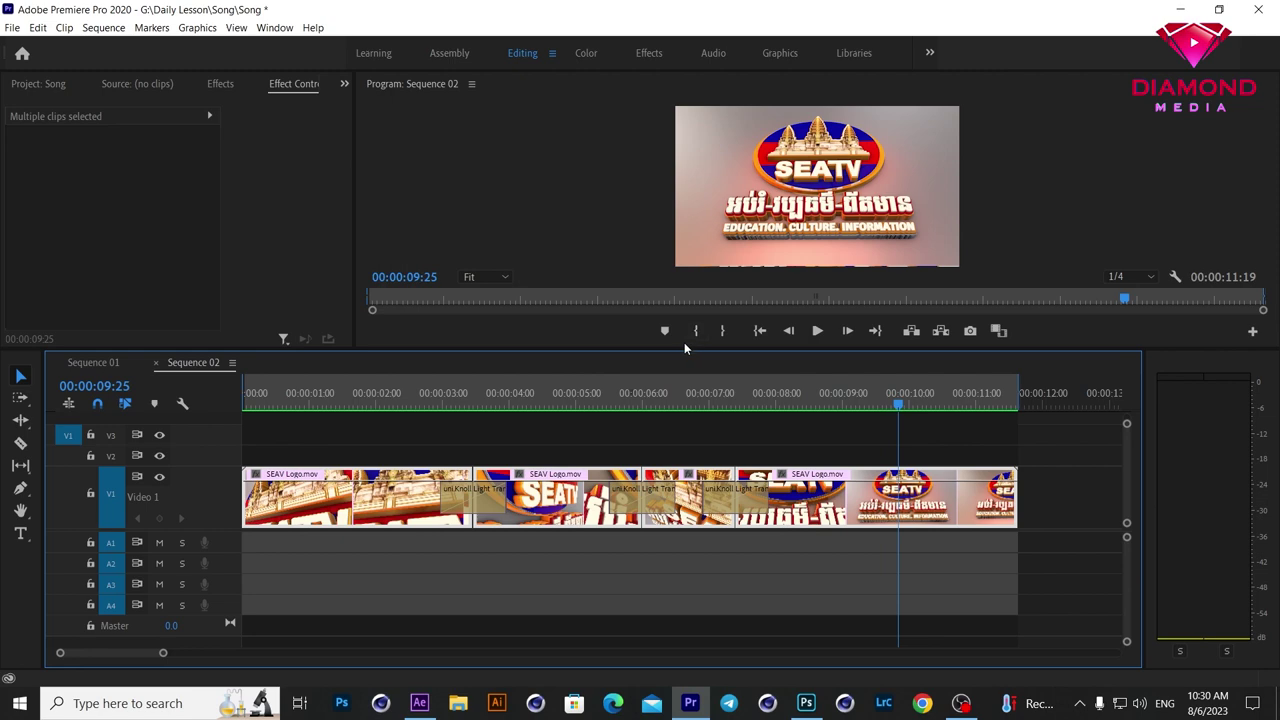
pyautogui.moveTo(685, 360); pyautogui.dragTo(685, 490)
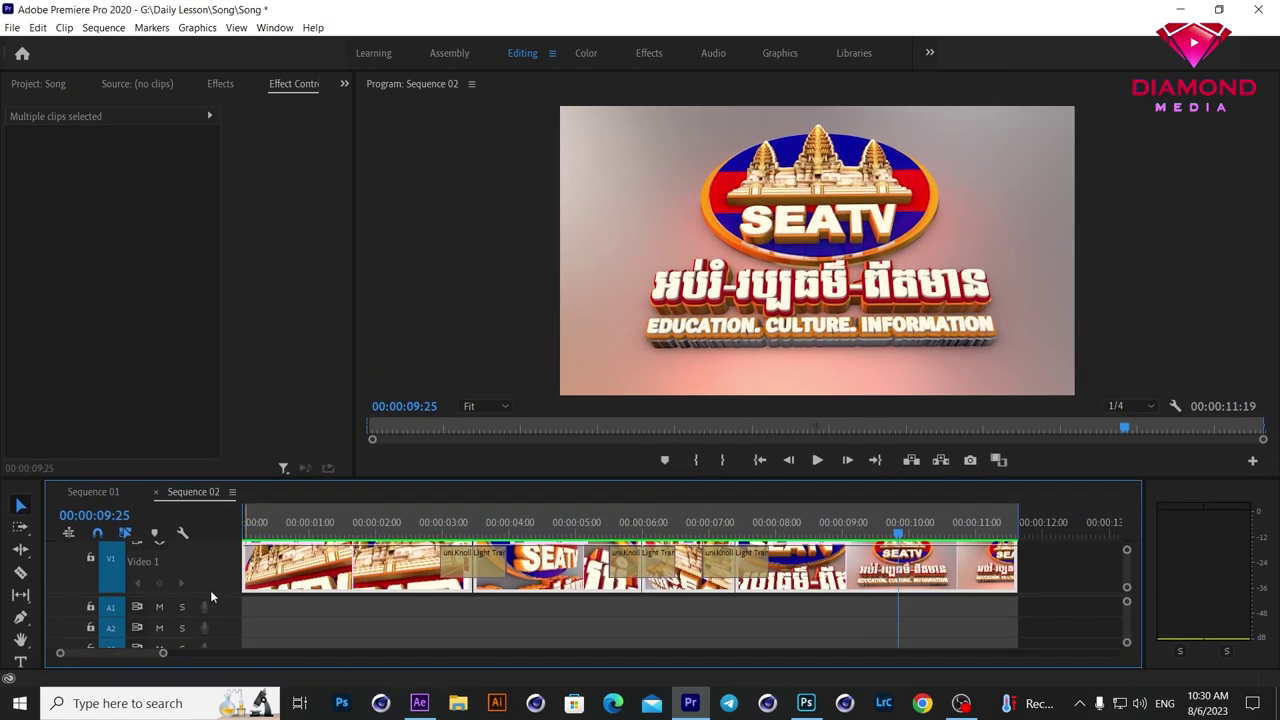
pyautogui.moveTo(211, 594); pyautogui.dragTo(211, 614)
# Step: Play the sequence from the start to the finished logo frame, then open the File menu
pyautogui.press('Home')
pyautogui.press('space')
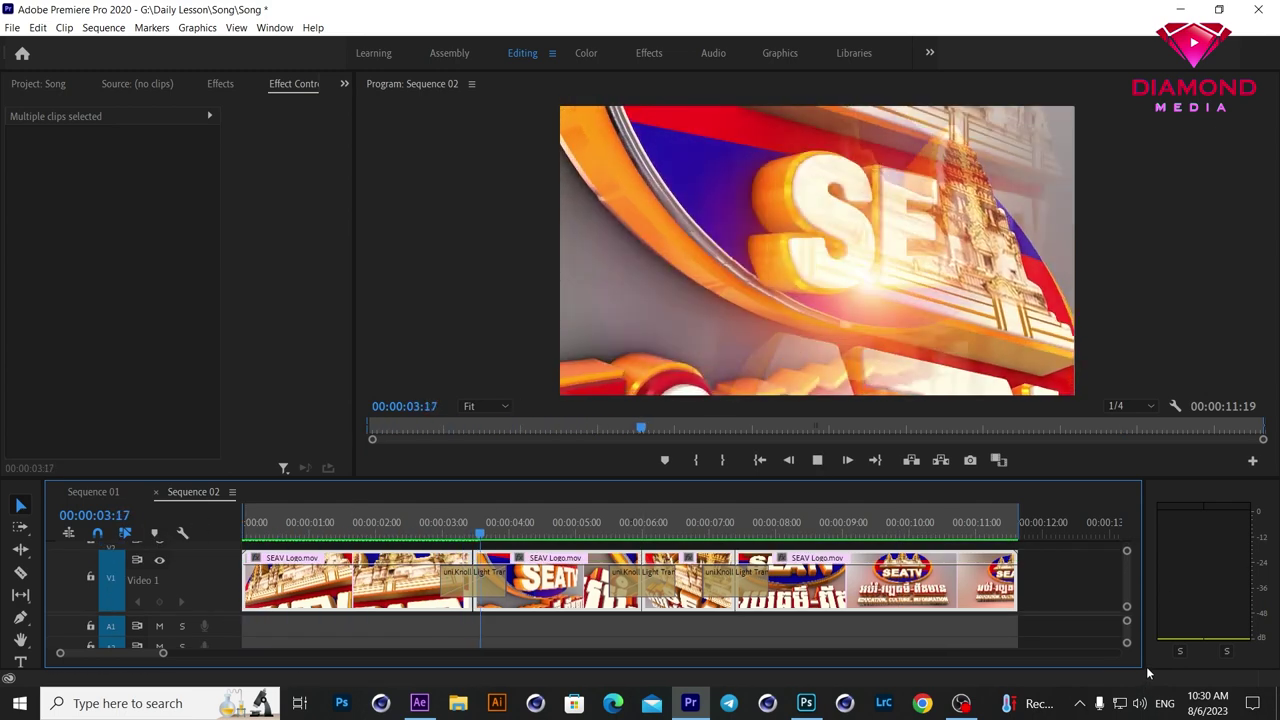
pyautogui.click(944, 522)
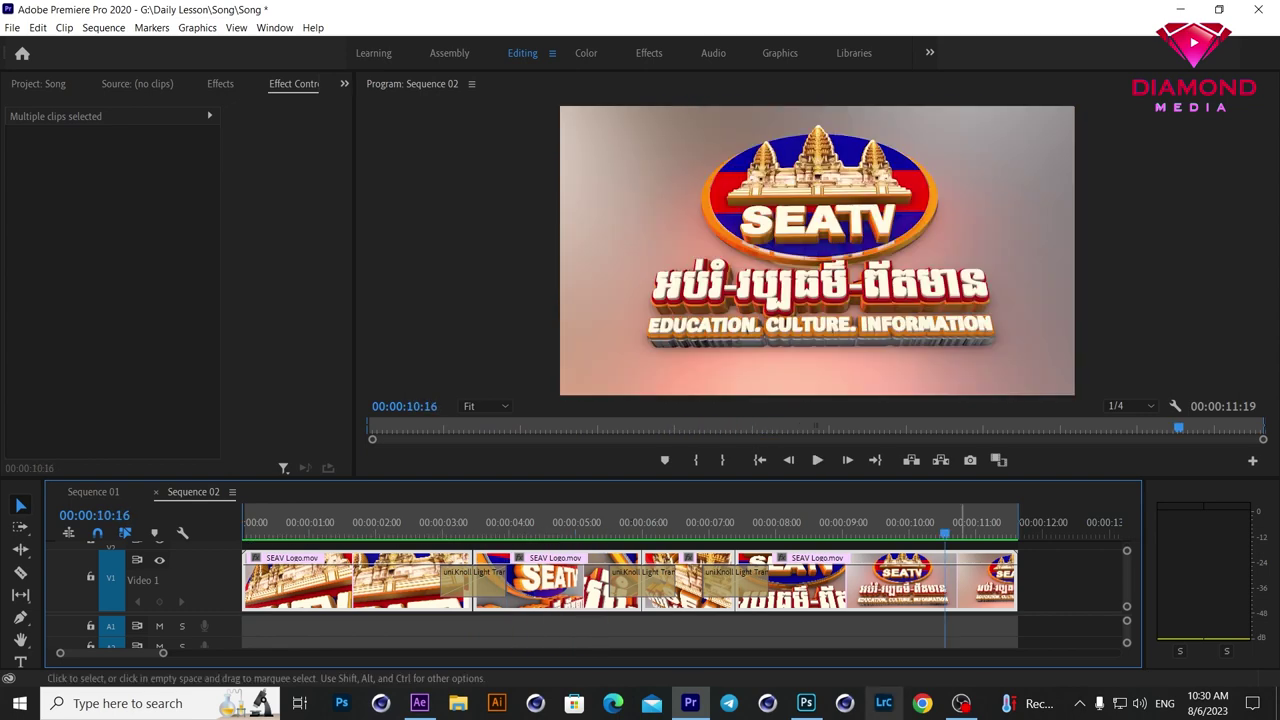
pyautogui.click(12, 27)
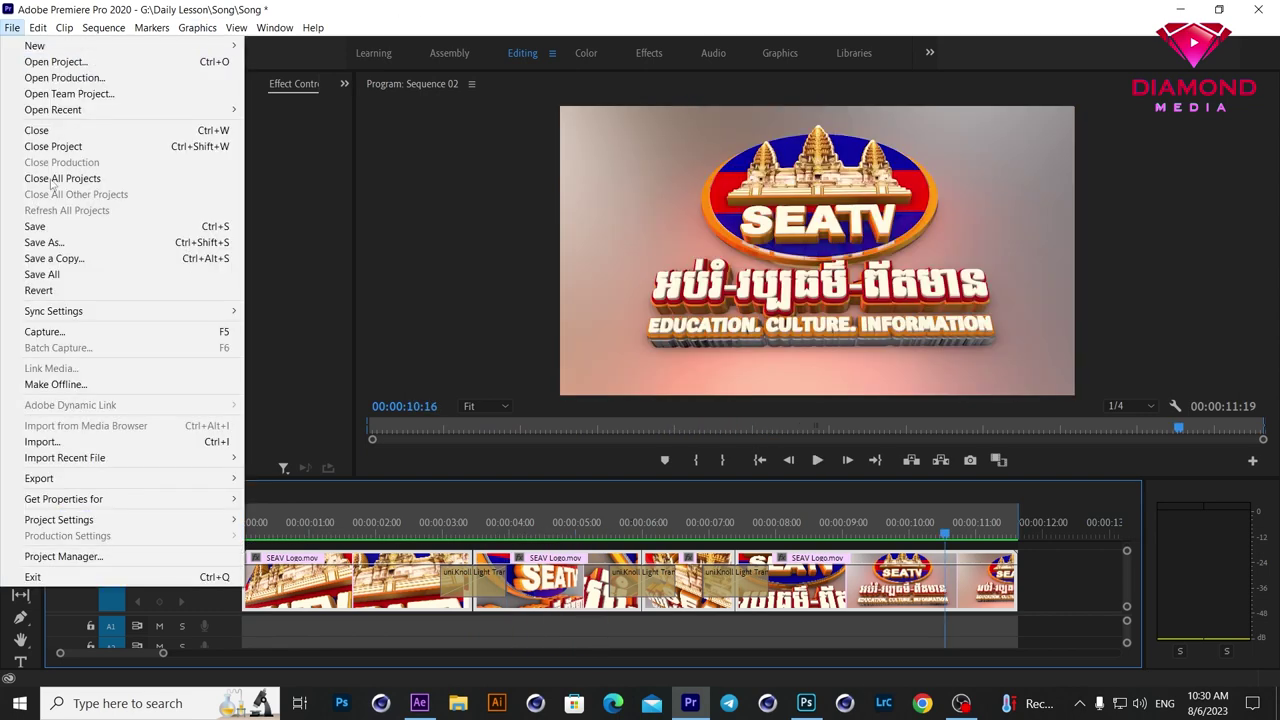
# Step: Open Export Media, keep H.264 format and set the target bitrate to 20 Mbps
pyautogui.moveTo(72, 484)
pyautogui.click(281, 479)
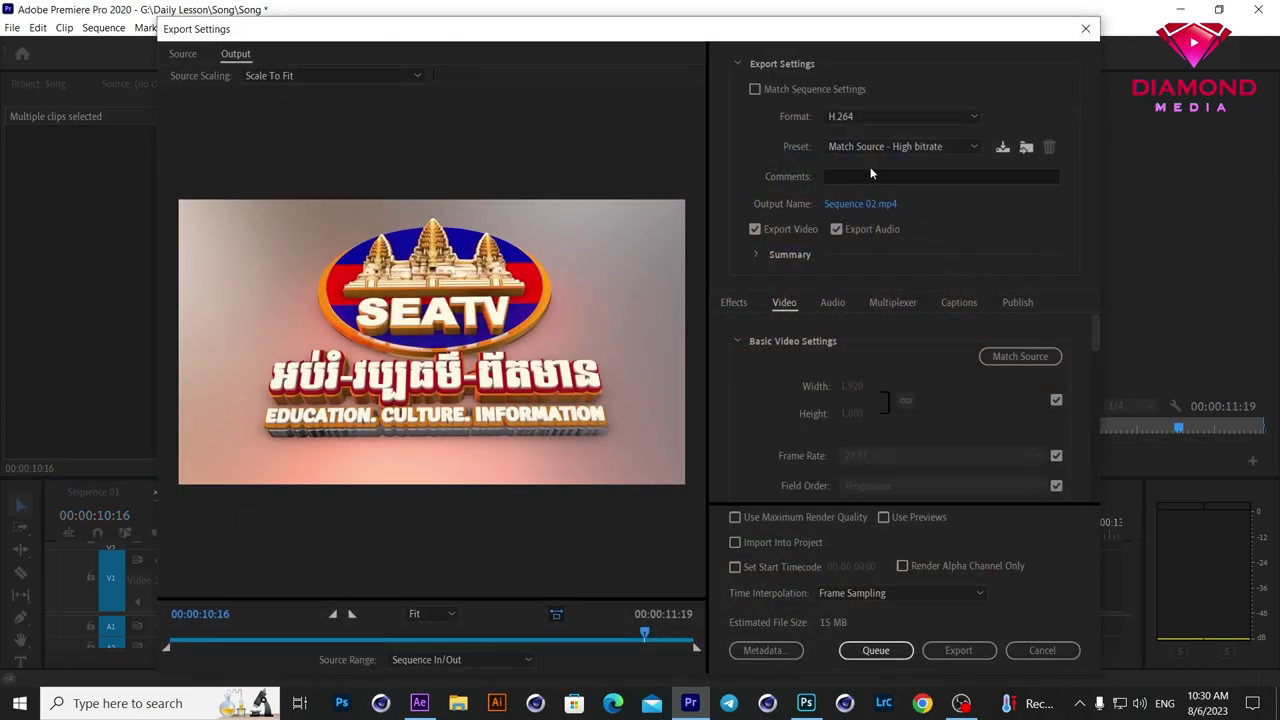
pyautogui.click(851, 116)
pyautogui.click(857, 332)
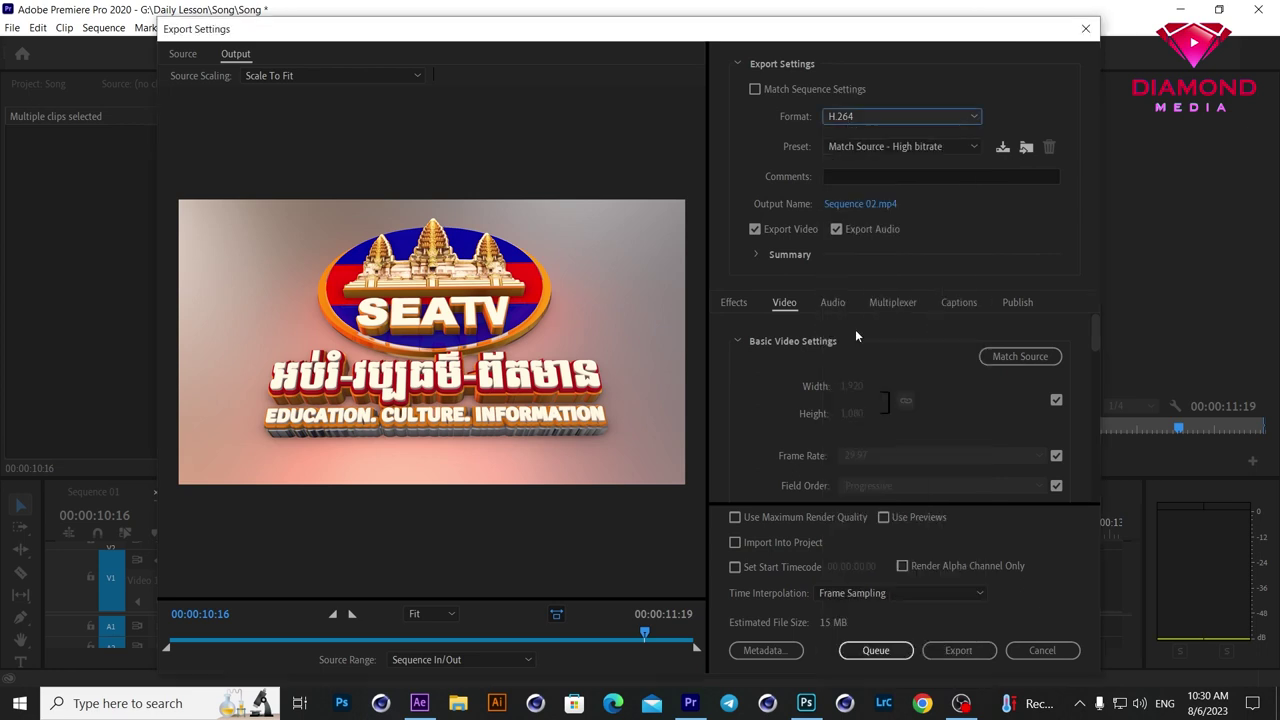
pyautogui.moveTo(1097, 335)
pyautogui.mouseDown()
pyautogui.moveTo(1093, 455)
pyautogui.moveTo(1058, 465)
pyautogui.mouseUp()
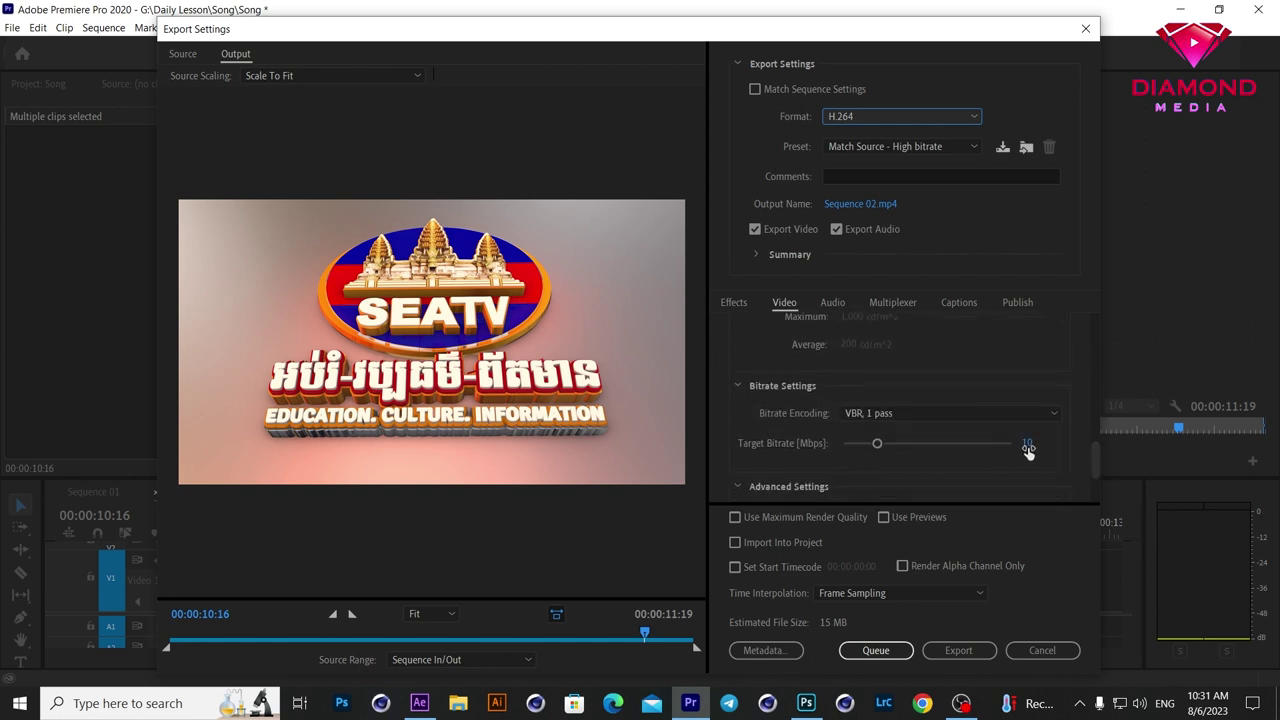
pyautogui.click(1027, 444)
pyautogui.write('20')
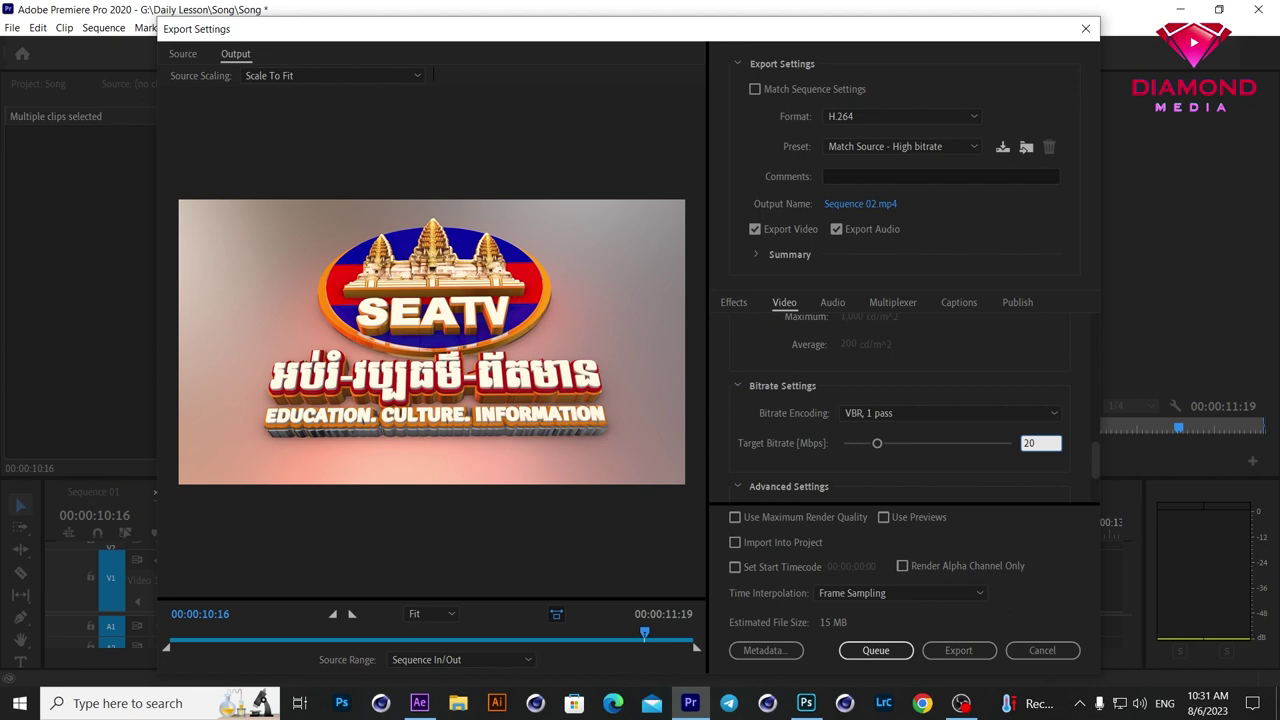
pyautogui.press('Return')
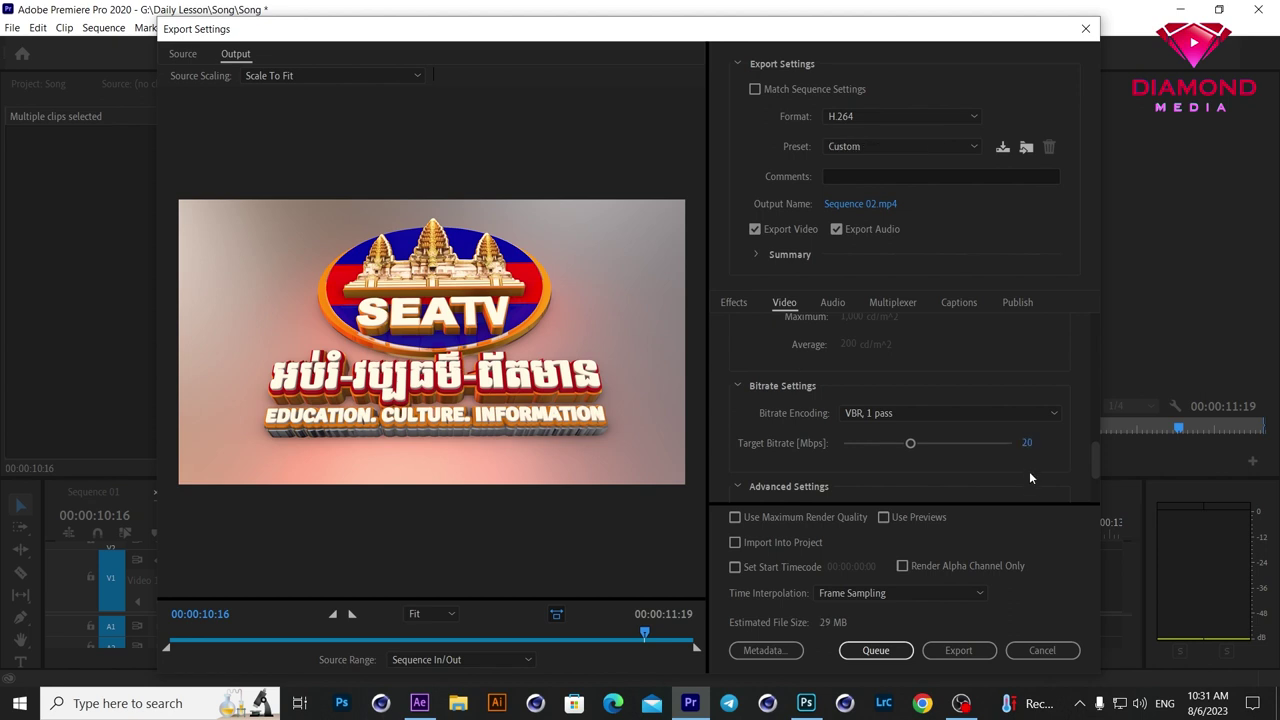
# Step: Name the output Final.mp4 and start encoding
pyautogui.click(860, 203)
pyautogui.write('Final')
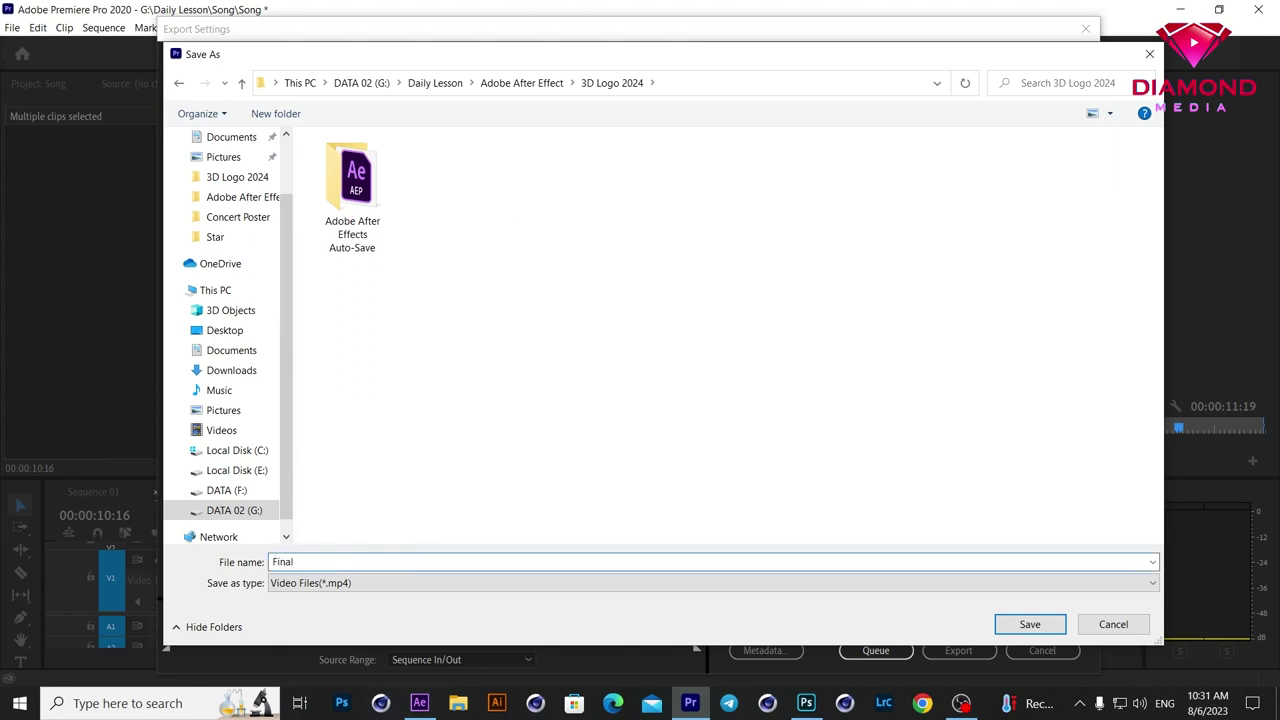
pyautogui.press('Return')
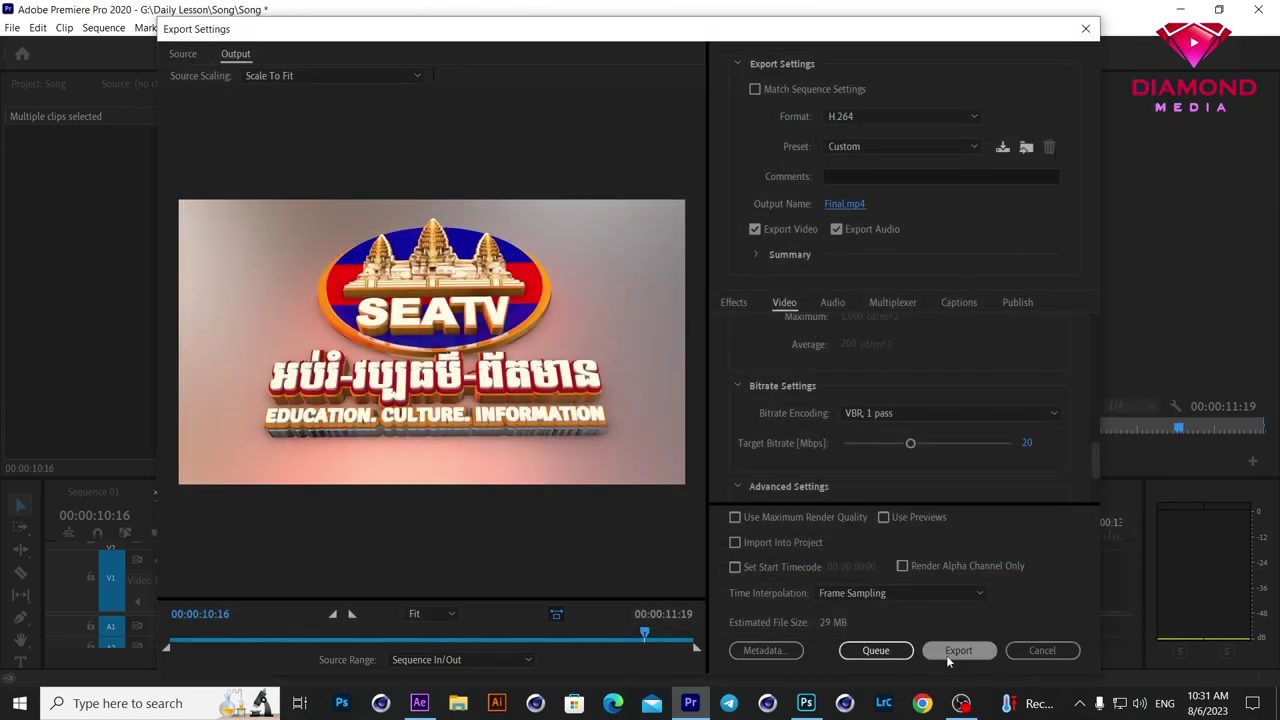
pyautogui.click(958, 651)
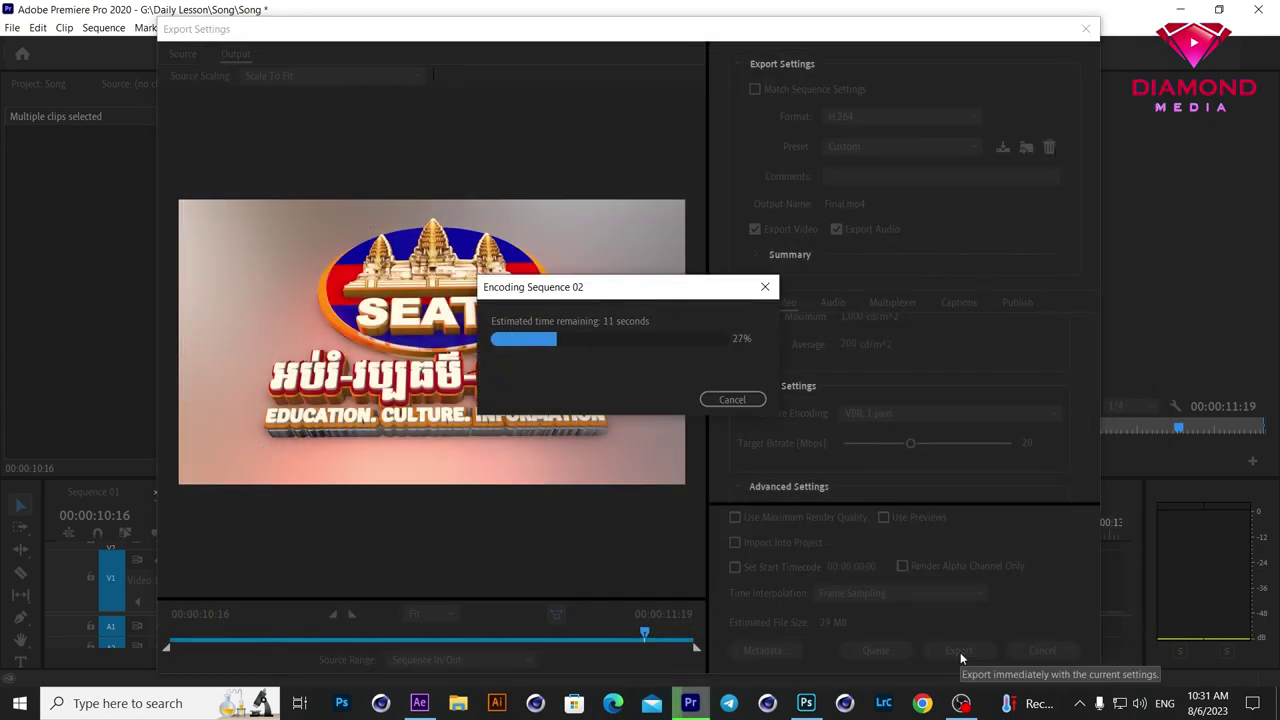